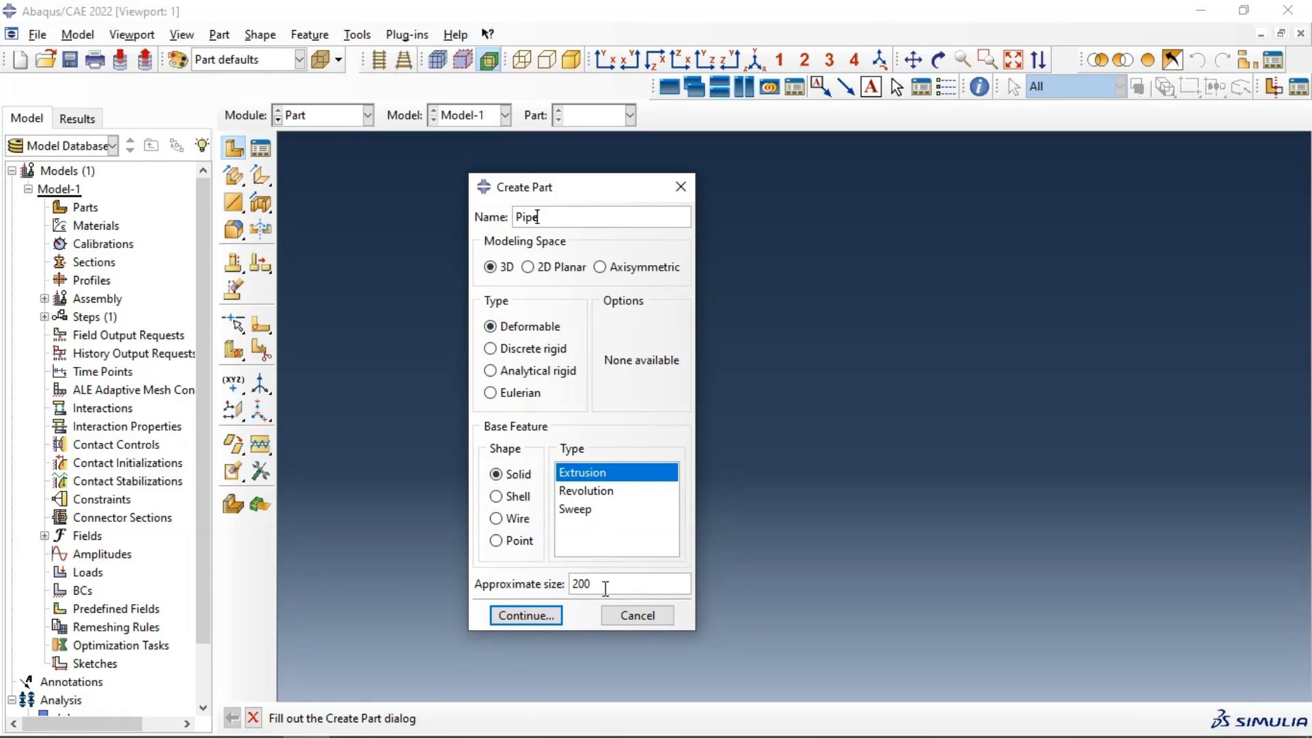
# - Start the 3D deformable solid extrusion part Pipe and sketch two concentric circles at the origin, with radii of about 25 and 22.5
pyautogui.click(535, 613)
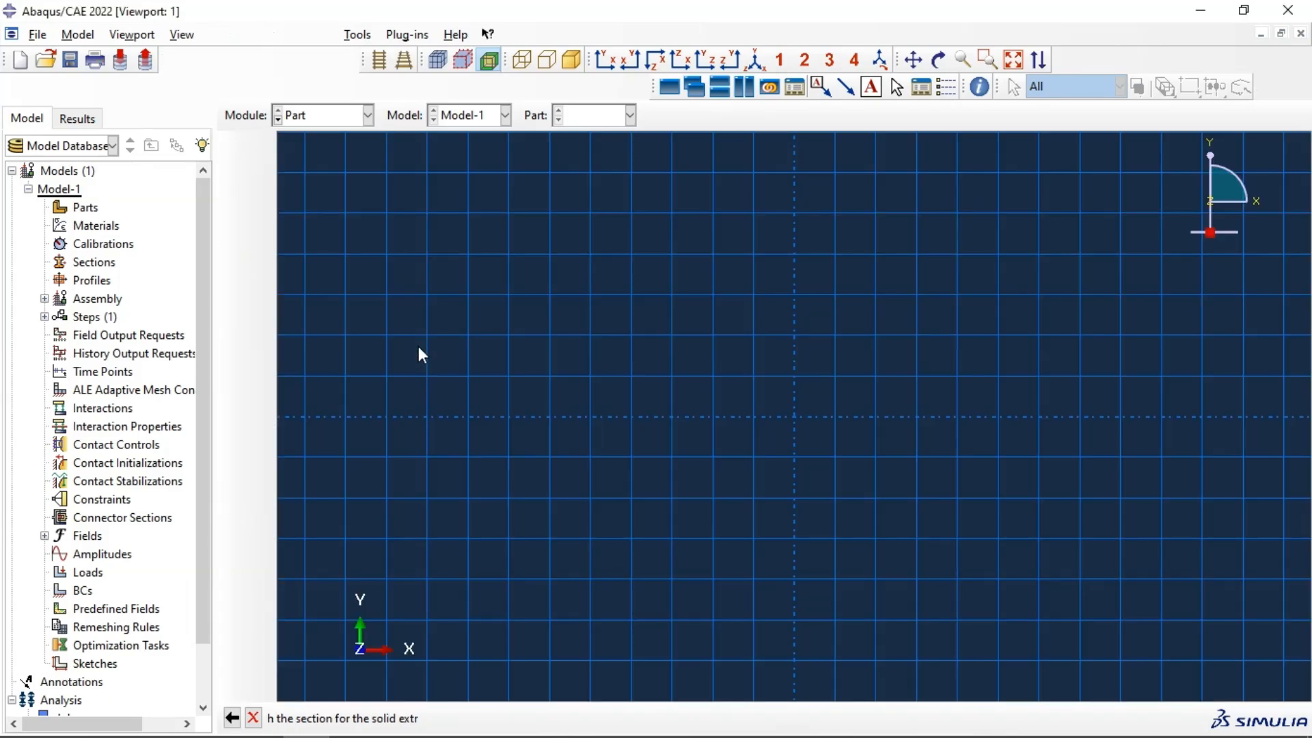
pyautogui.click(233, 177)
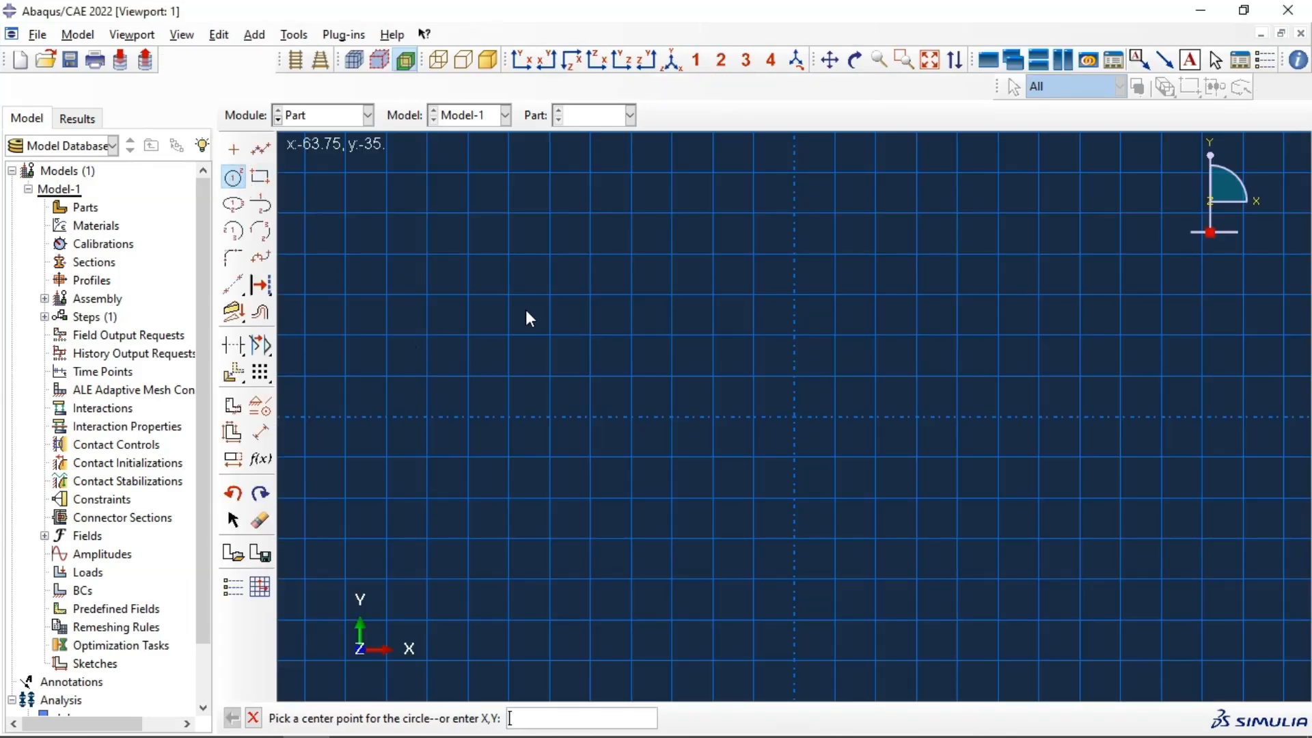
pyautogui.click(794, 417)
pyautogui.click(795, 620)
pyautogui.click(795, 416)
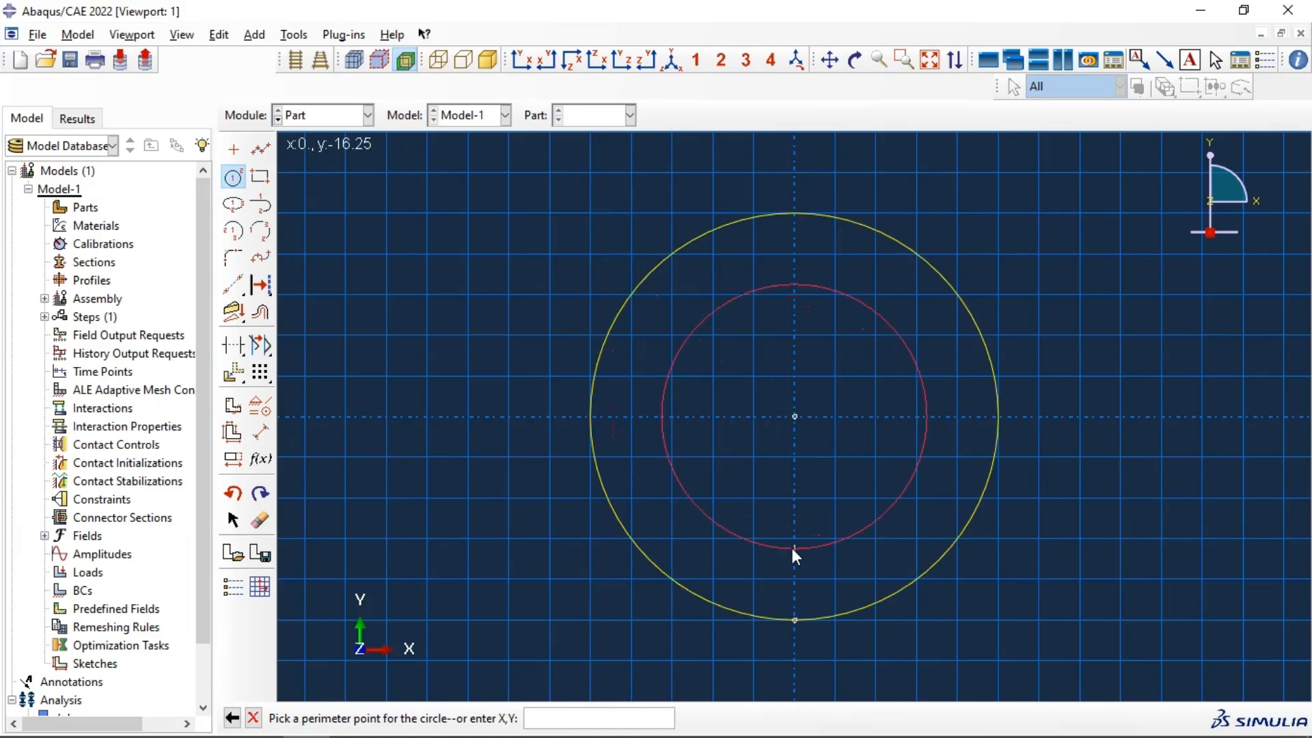
pyautogui.click(793, 598)
# - Dimension the outer circle with a radius of 50
pyautogui.click(260, 432)
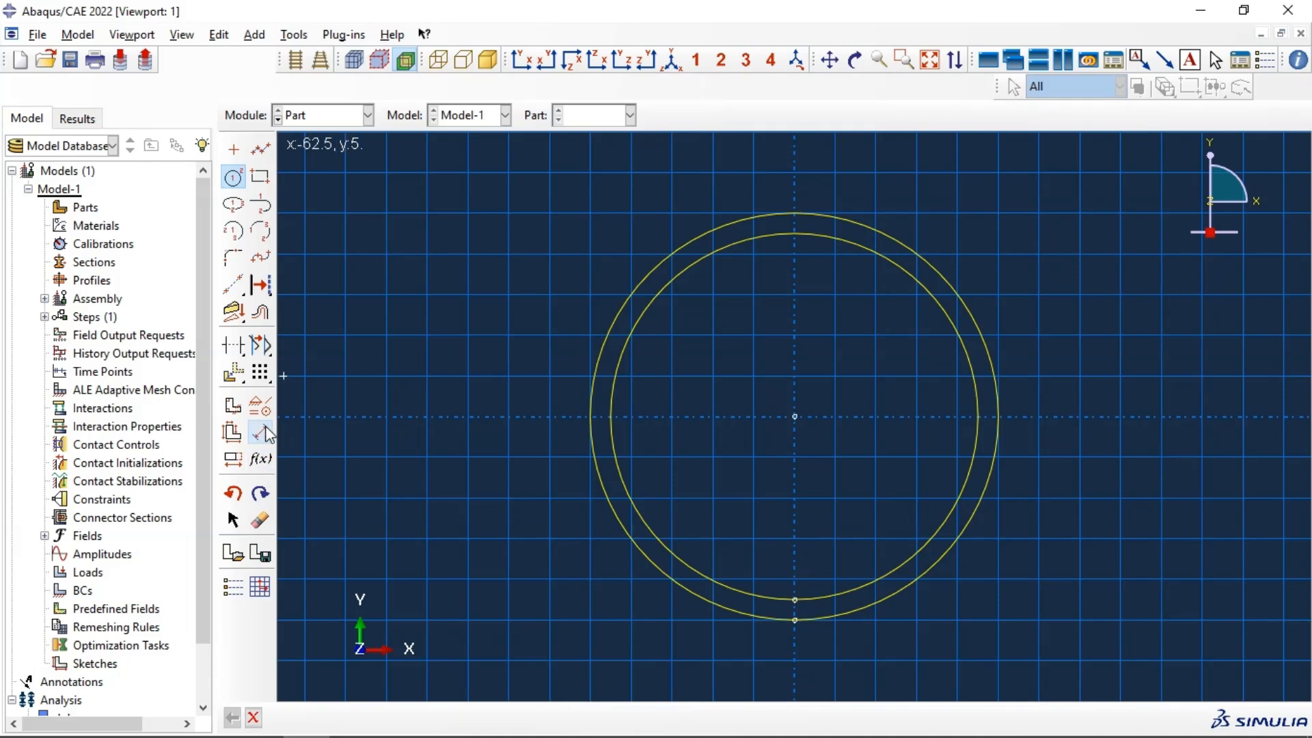
pyautogui.click(599, 351)
pyautogui.click(474, 376)
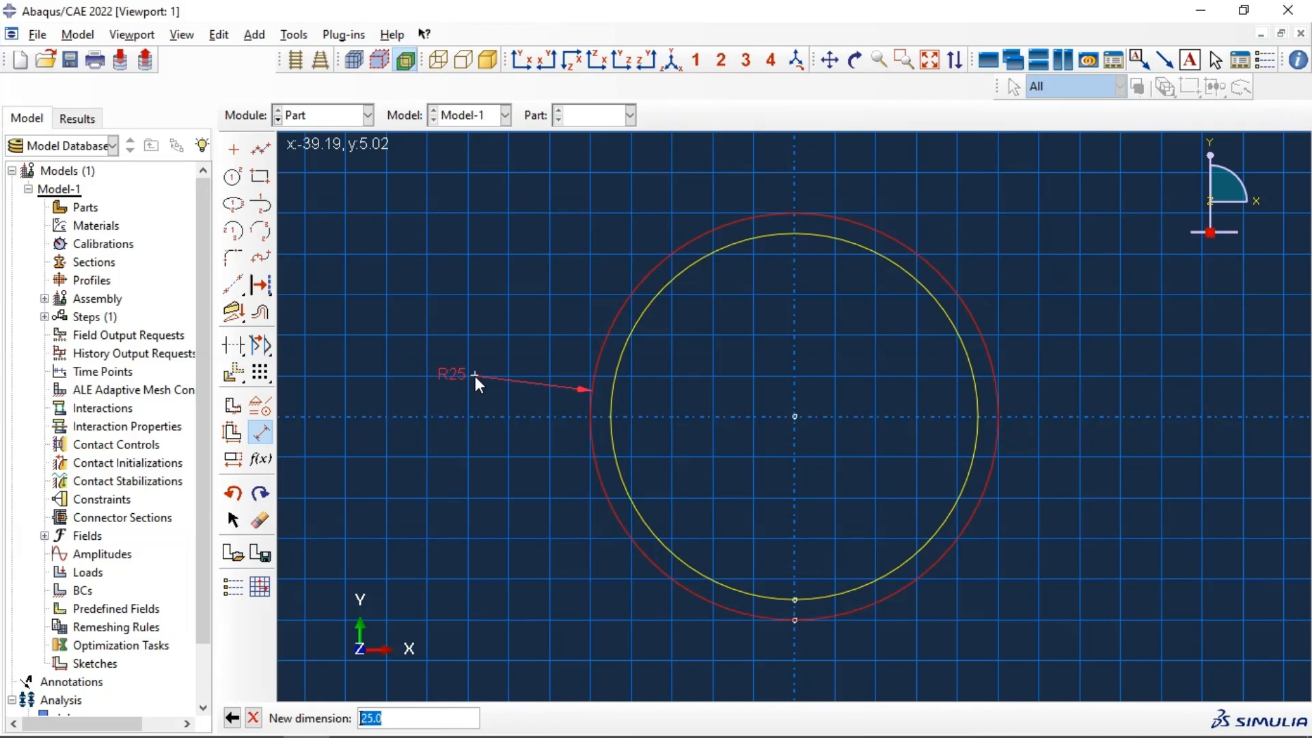
pyautogui.write('50')
pyautogui.press('Return')
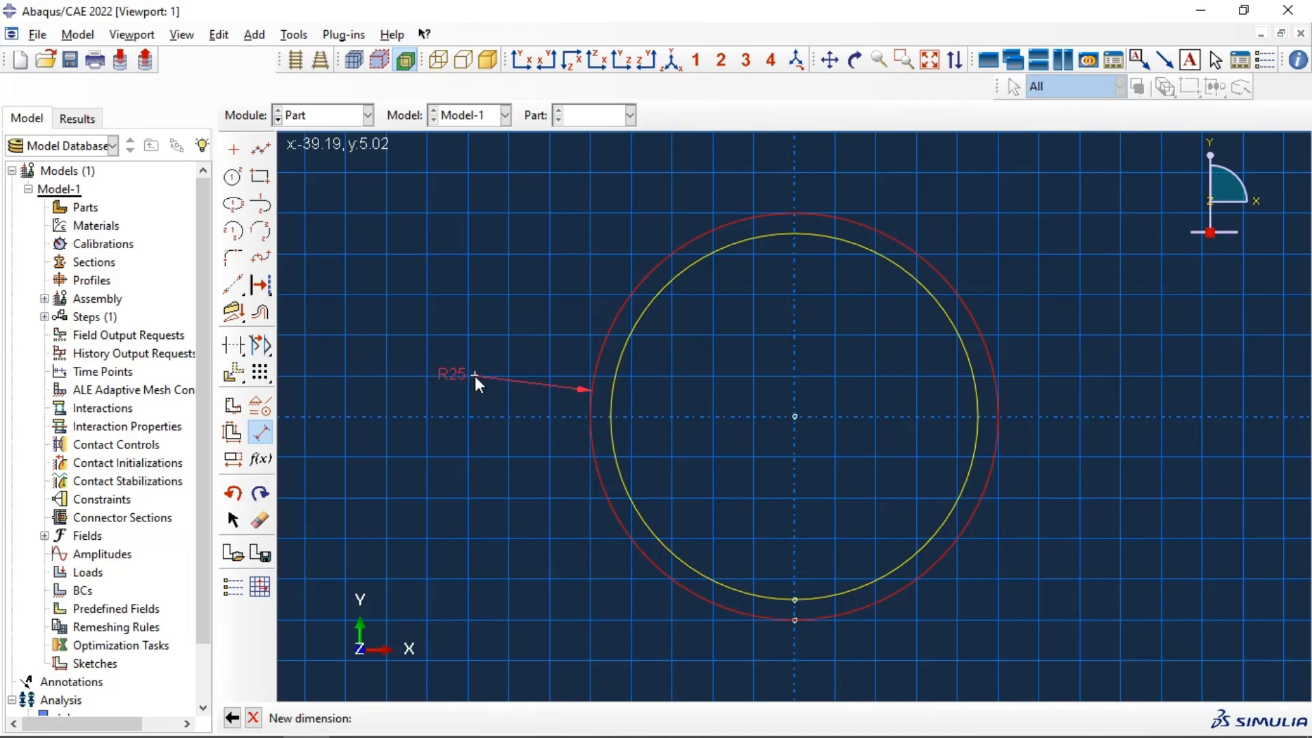
# - Dimension the inner circle with a radius of 49 and leave the dimension tool
pyautogui.click(645, 311)
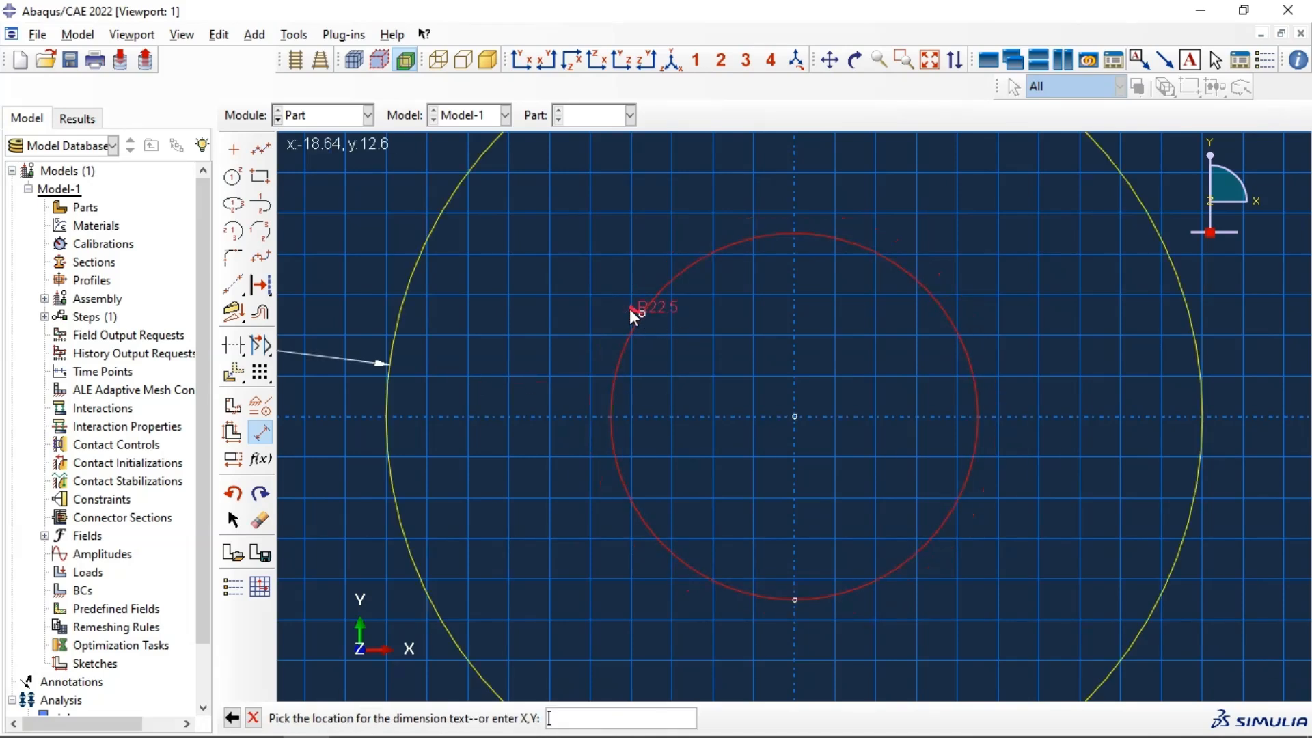
pyautogui.click(547, 296)
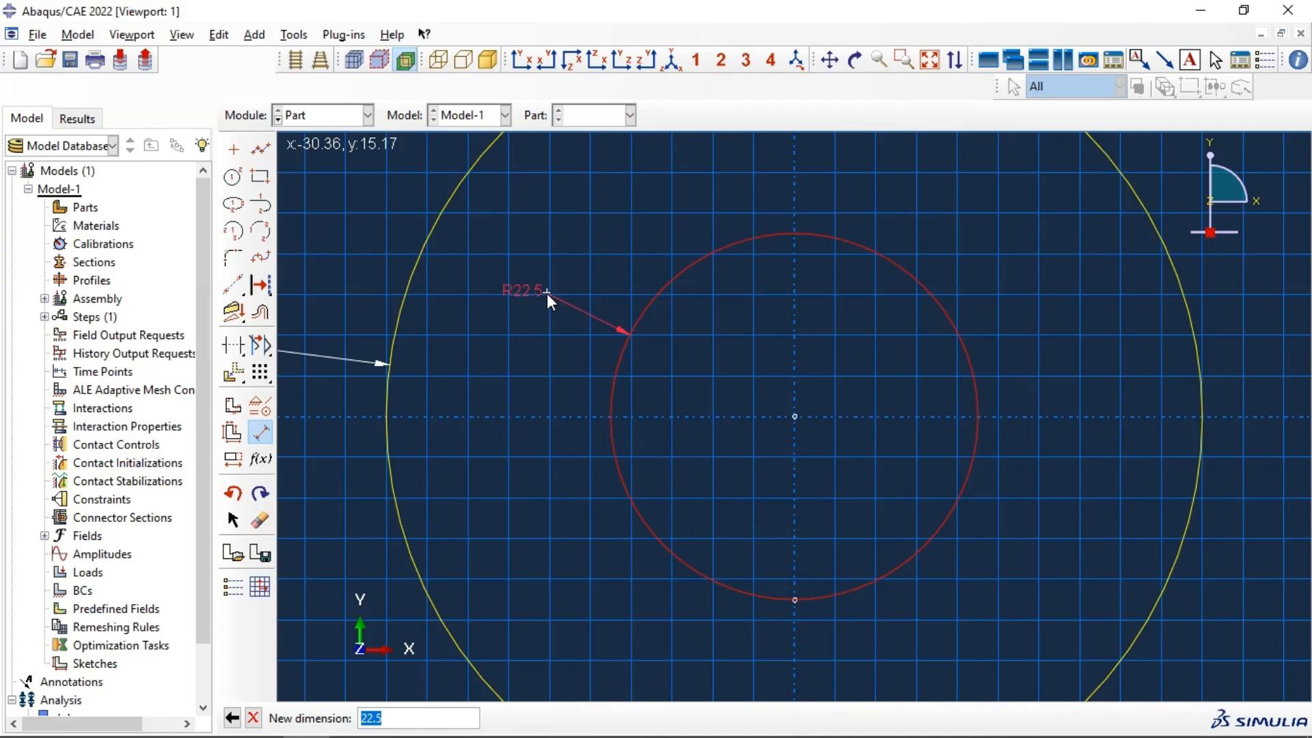
pyautogui.write('45')
pyautogui.press('Return')
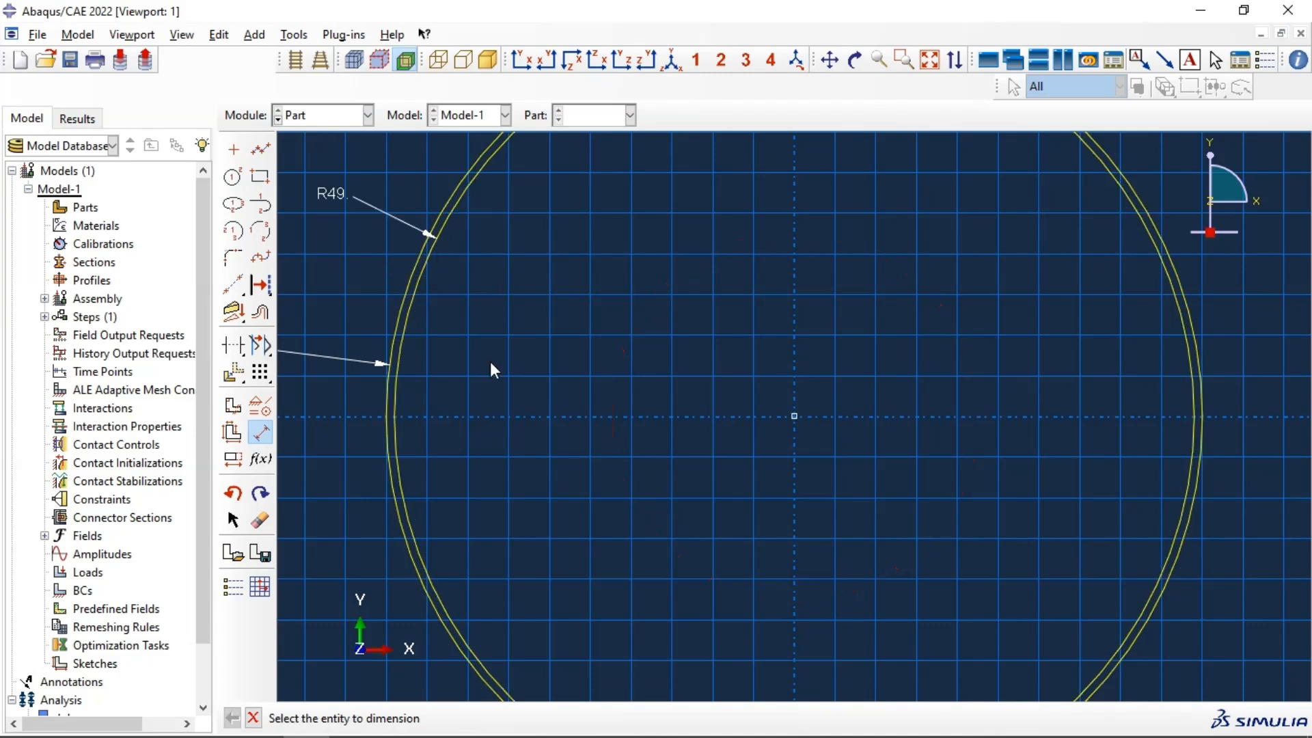
pyautogui.click(253, 718)
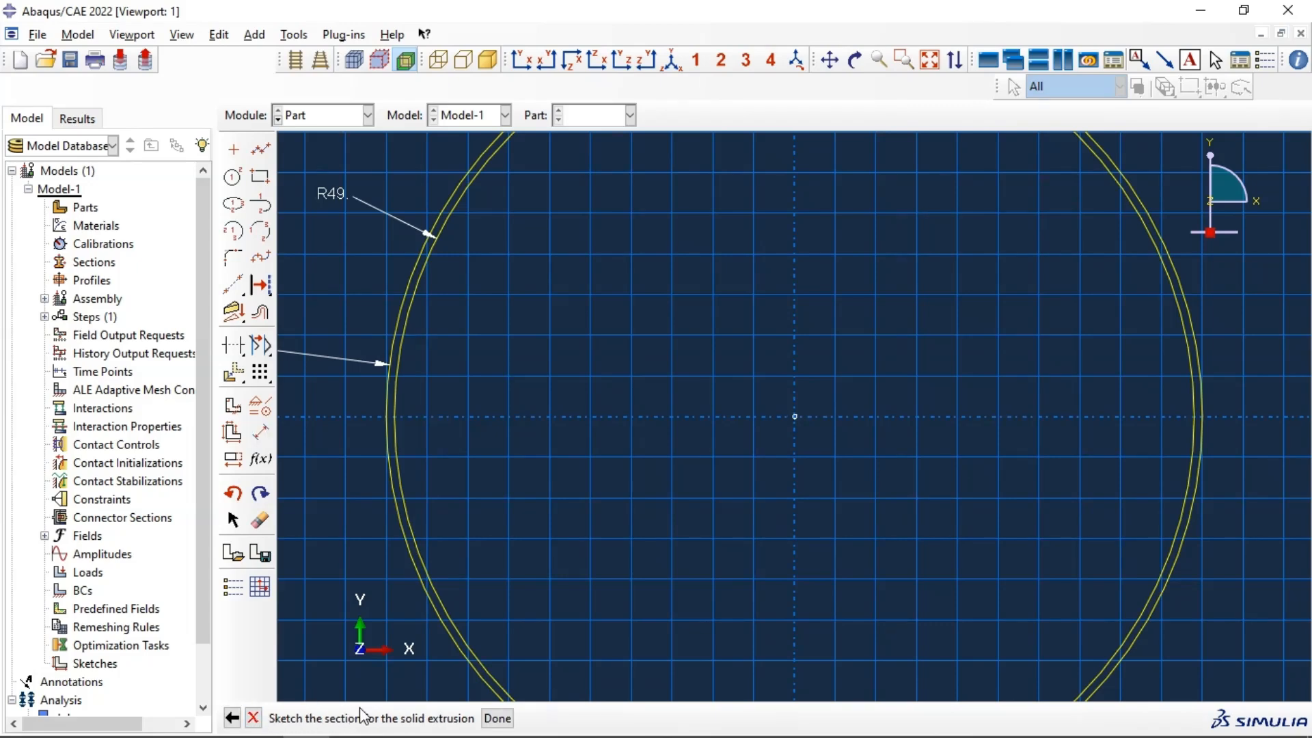
# - Finish the ring sketch and extrude it as a solid to a blind depth of 200
pyautogui.click(497, 718)
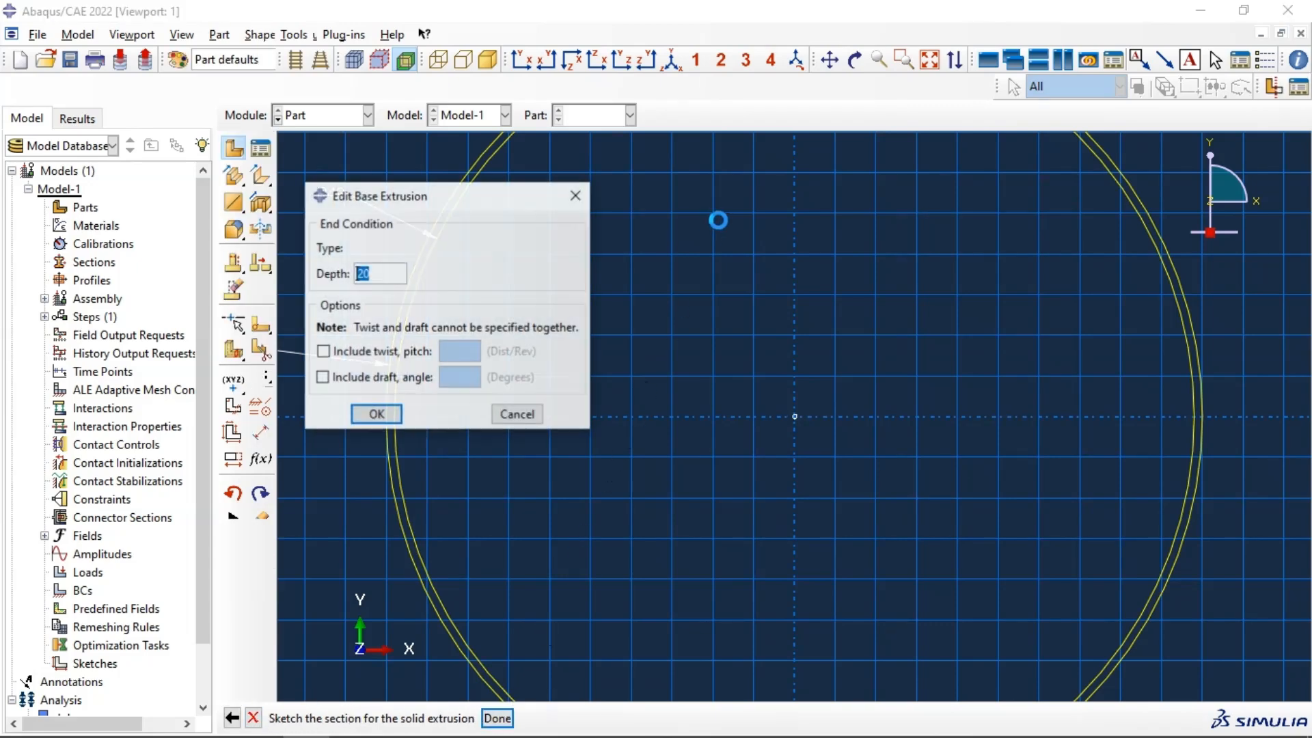
pyautogui.click(1000, 59)
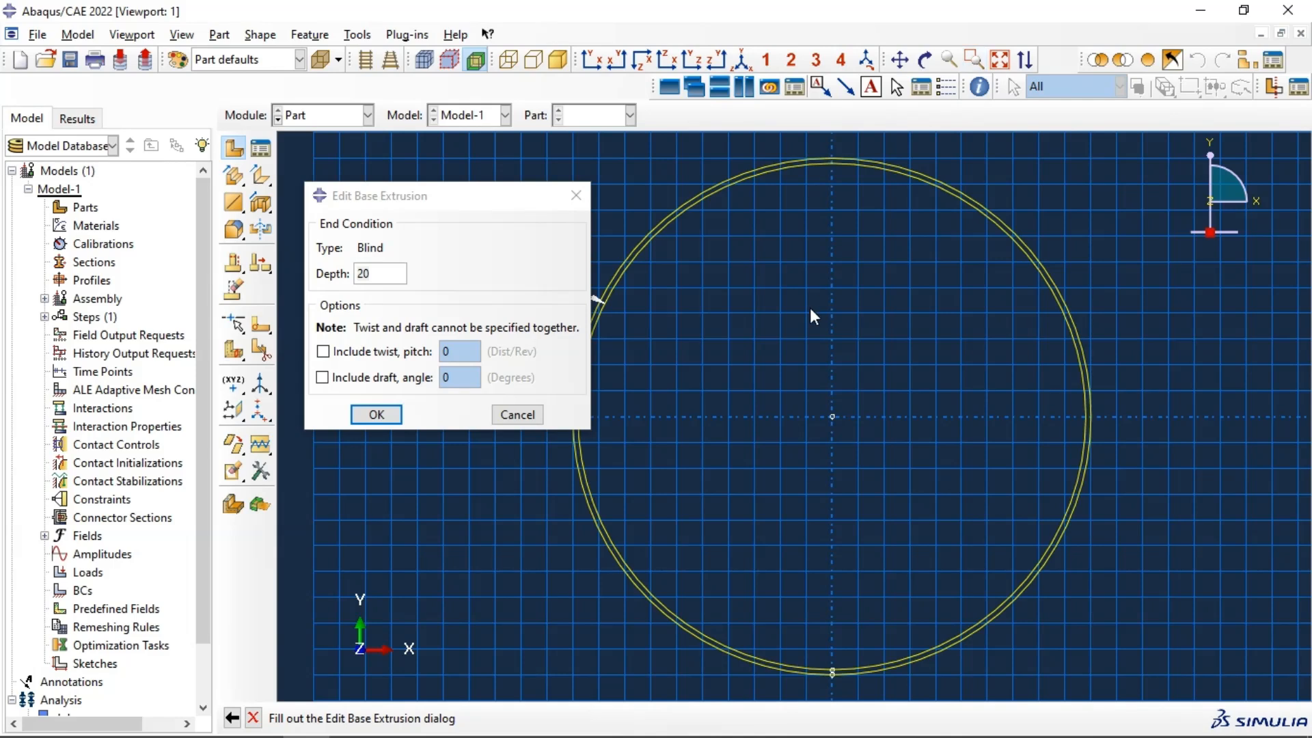
pyautogui.moveTo(487, 209); pyautogui.dragTo(306, 350)
pyautogui.moveTo(207, 417); pyautogui.dragTo(162, 421)
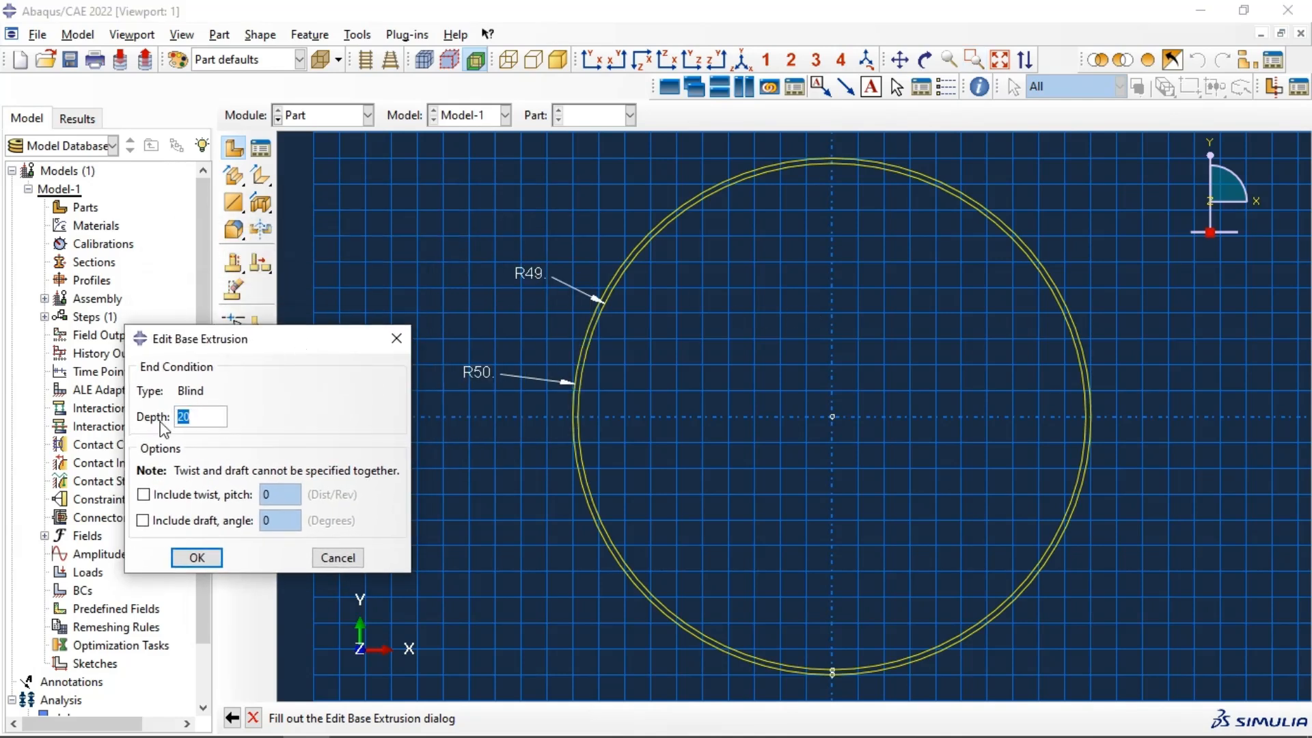
pyautogui.write('200')
pyautogui.press('Return')
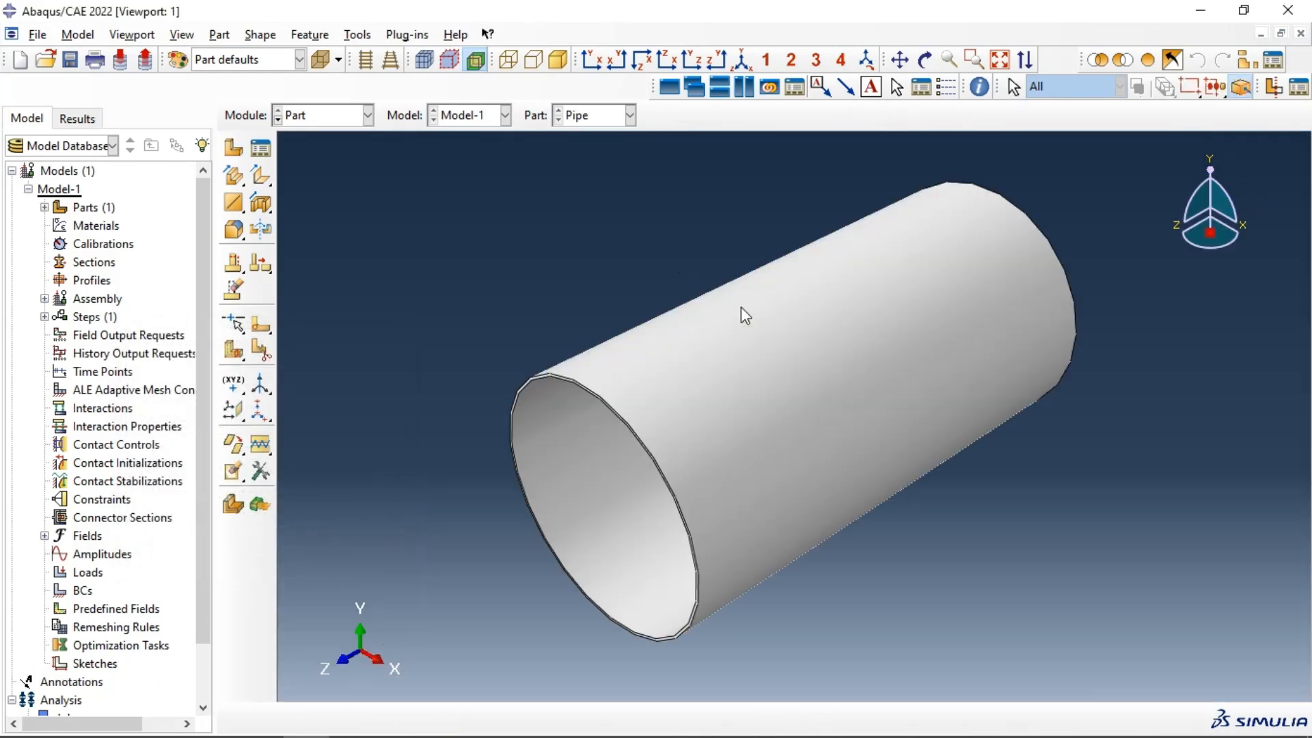
pyautogui.click(924, 59)
pyautogui.moveTo(914, 250); pyautogui.dragTo(763, 380)
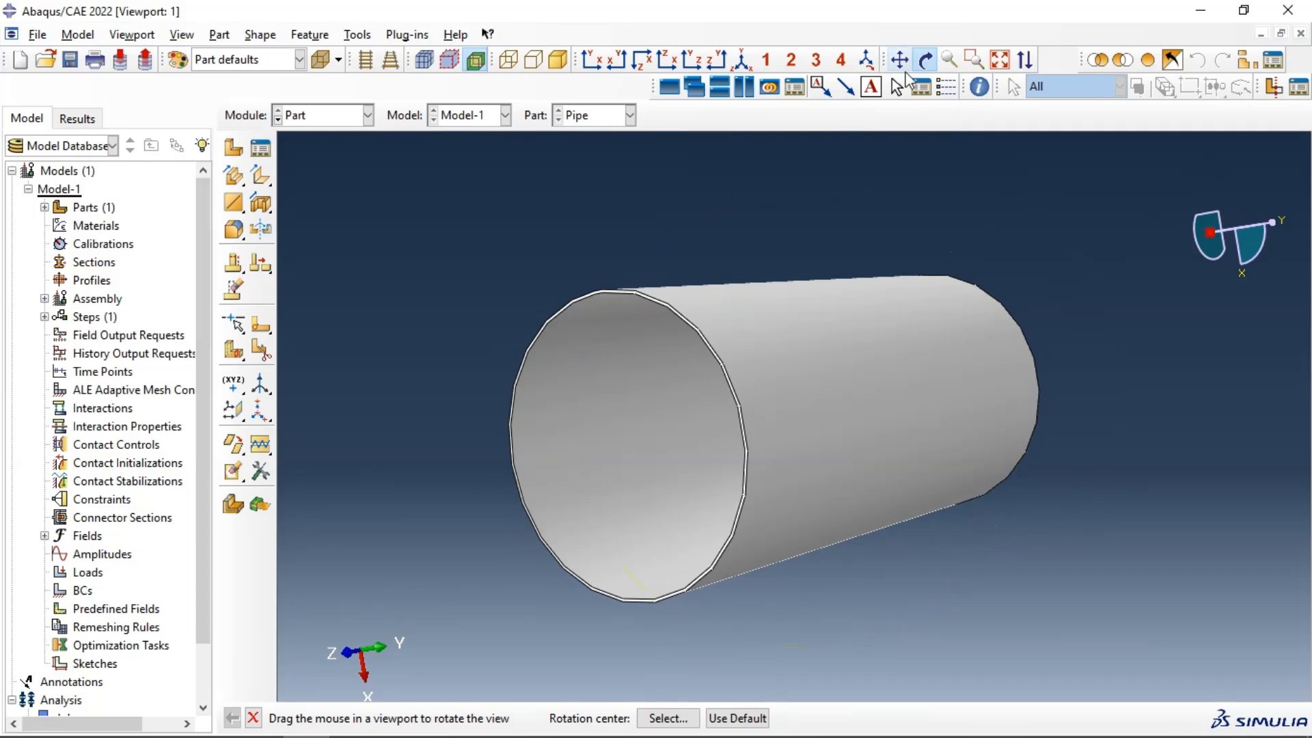
pyautogui.click(924, 60)
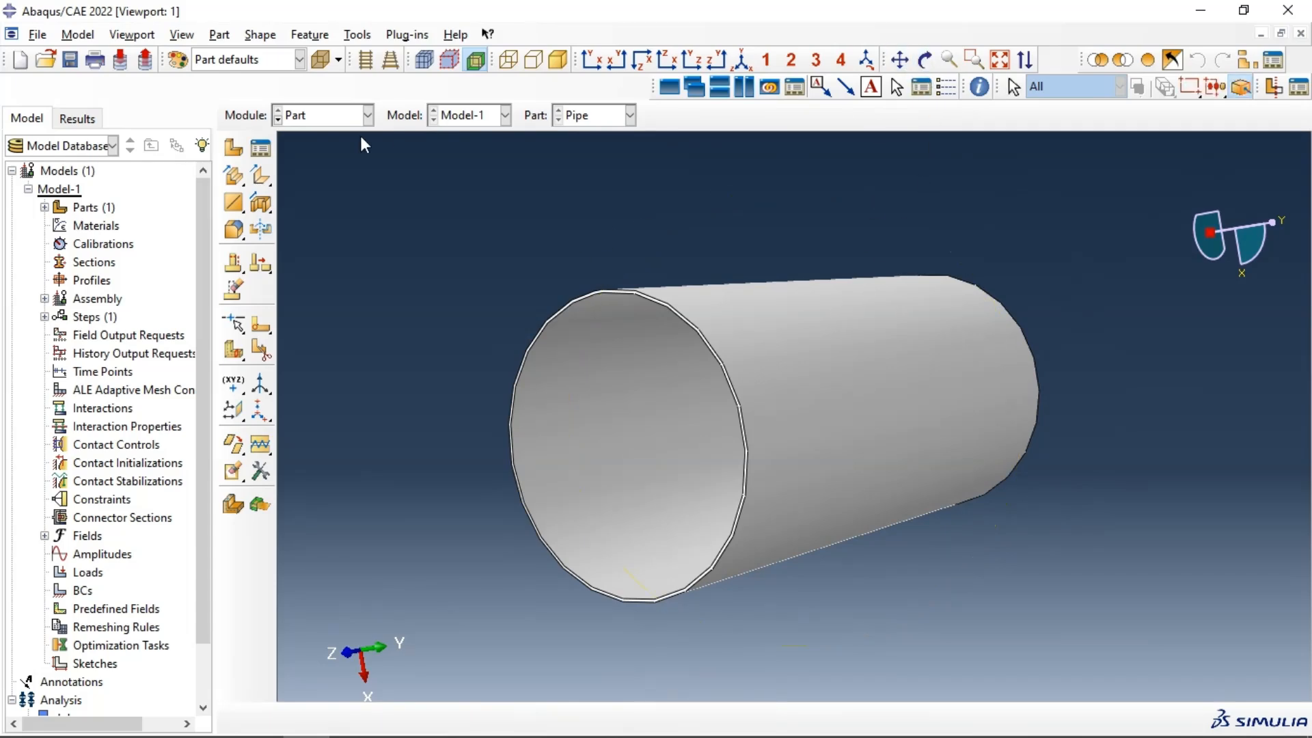
# - Create a 3D deformable shell extrusion part named CrqckStructure with an approximate size of 200
pyautogui.click(234, 148)
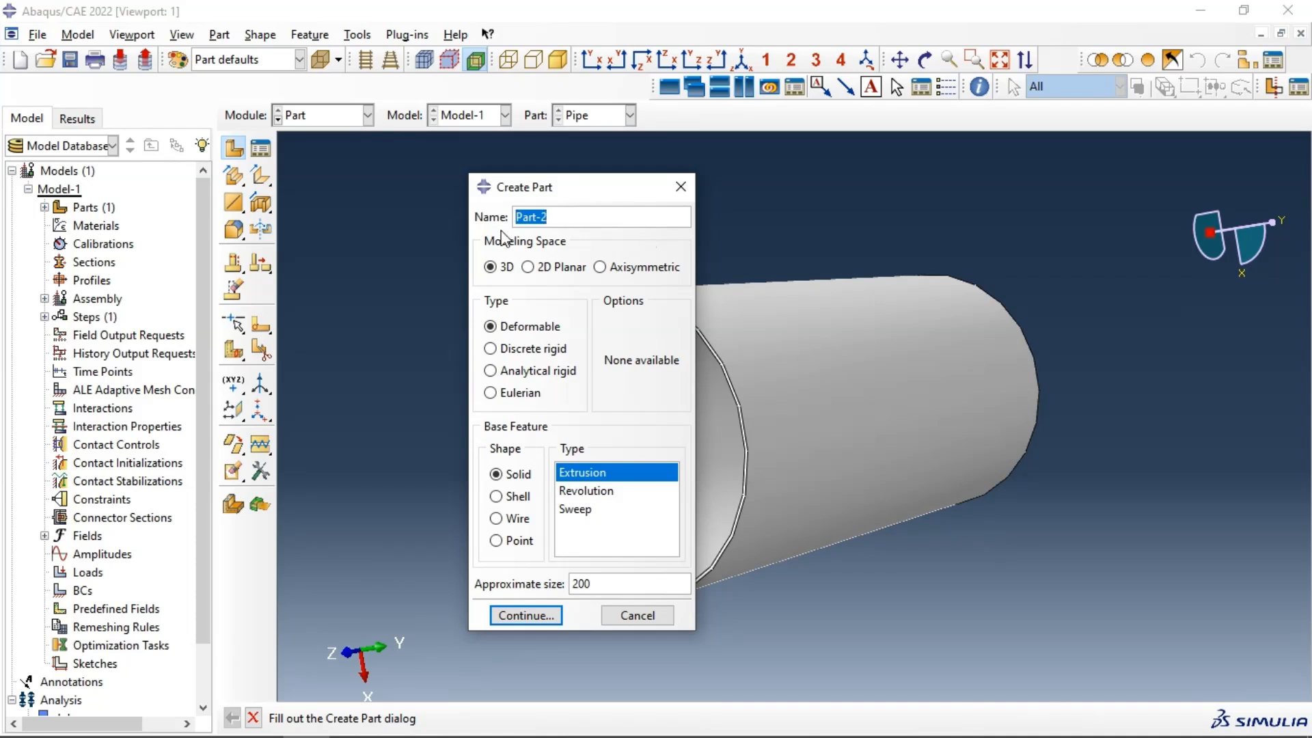
pyautogui.write('CrqckStructure')
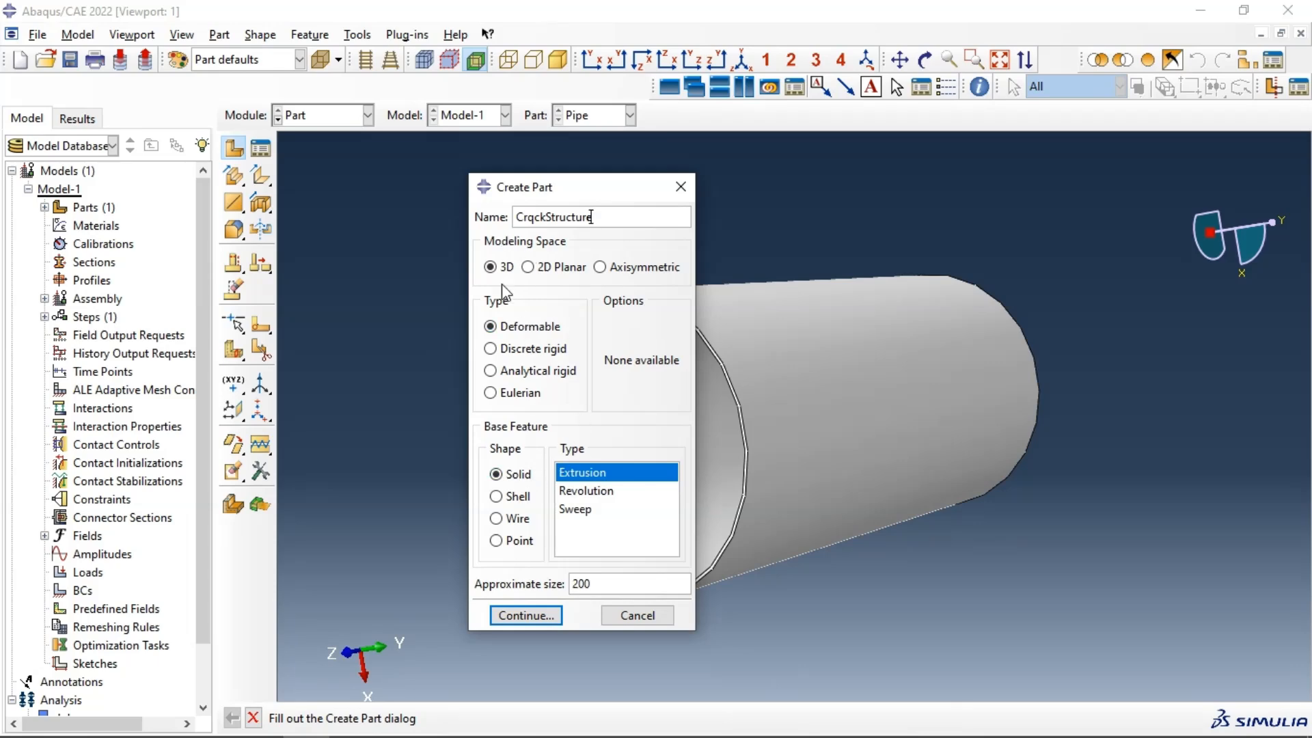
pyautogui.click(498, 497)
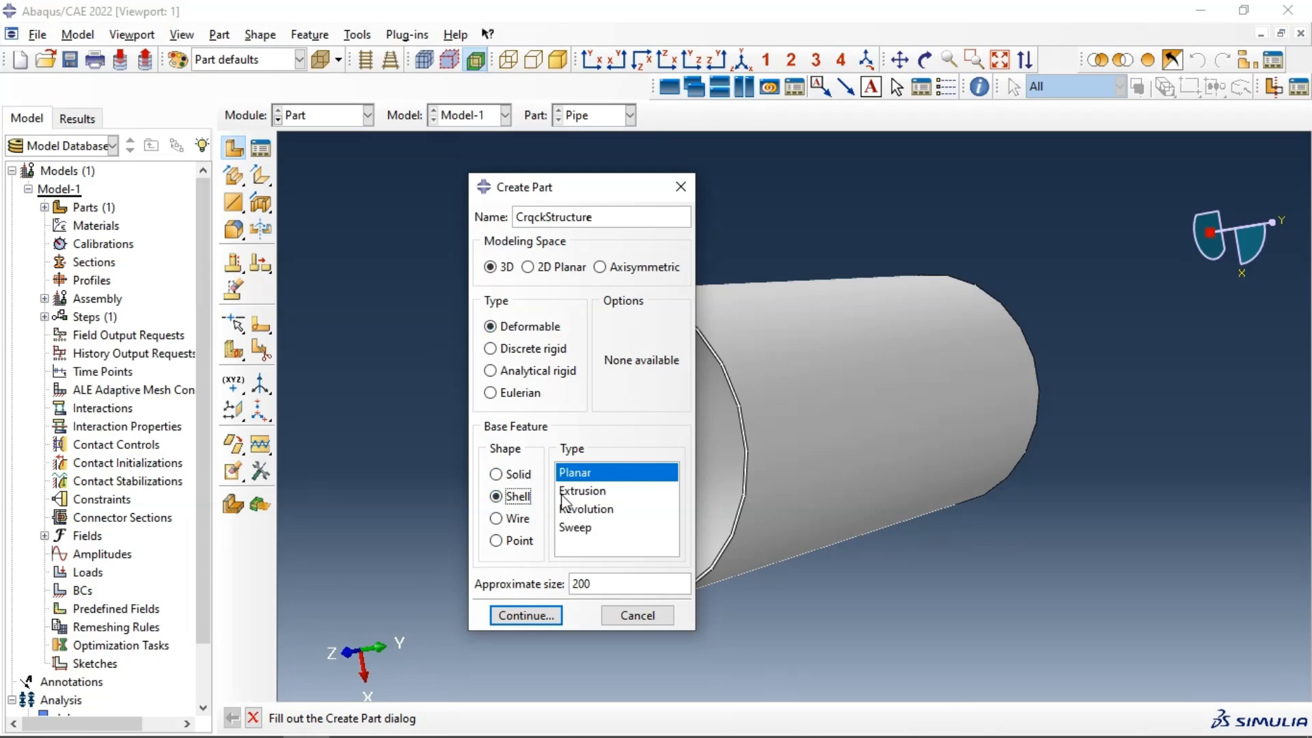
pyautogui.click(566, 492)
pyautogui.click(536, 616)
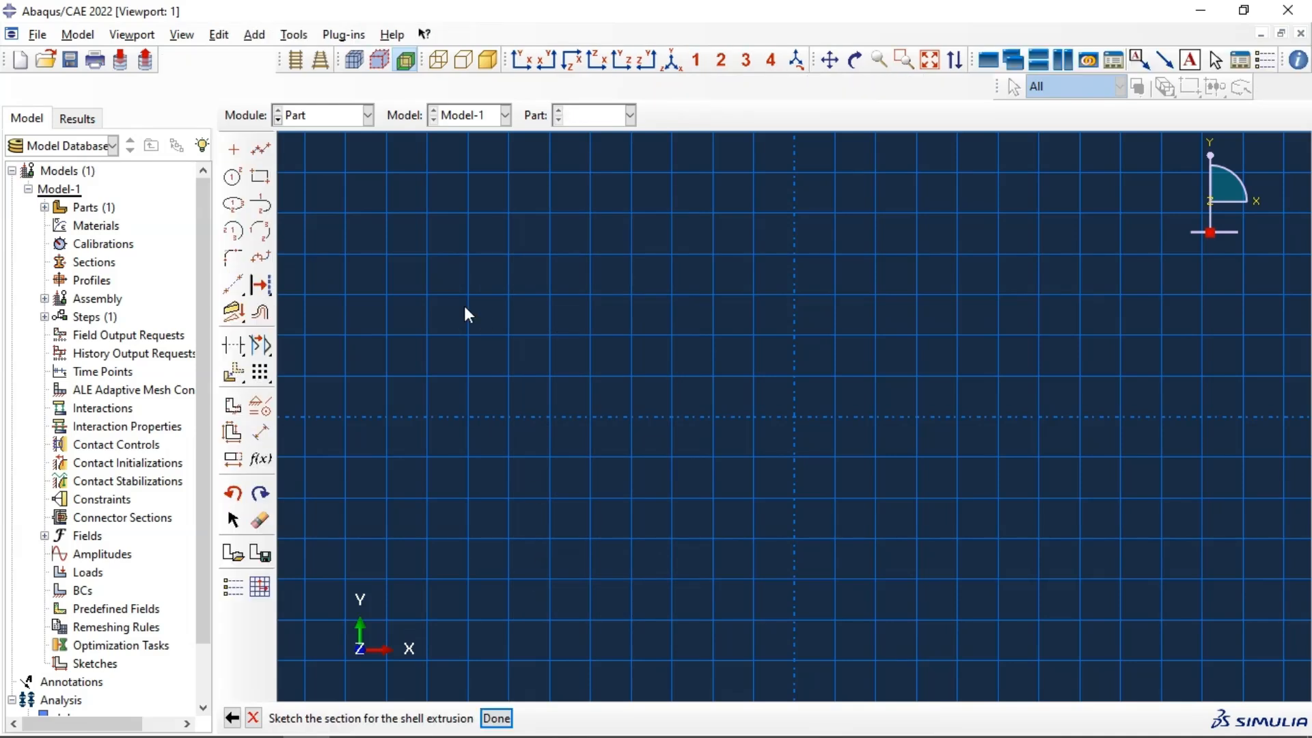
# - Sketch a horizontal line along the X axis crossing the origin and dimension its length to 20
pyautogui.click(262, 152)
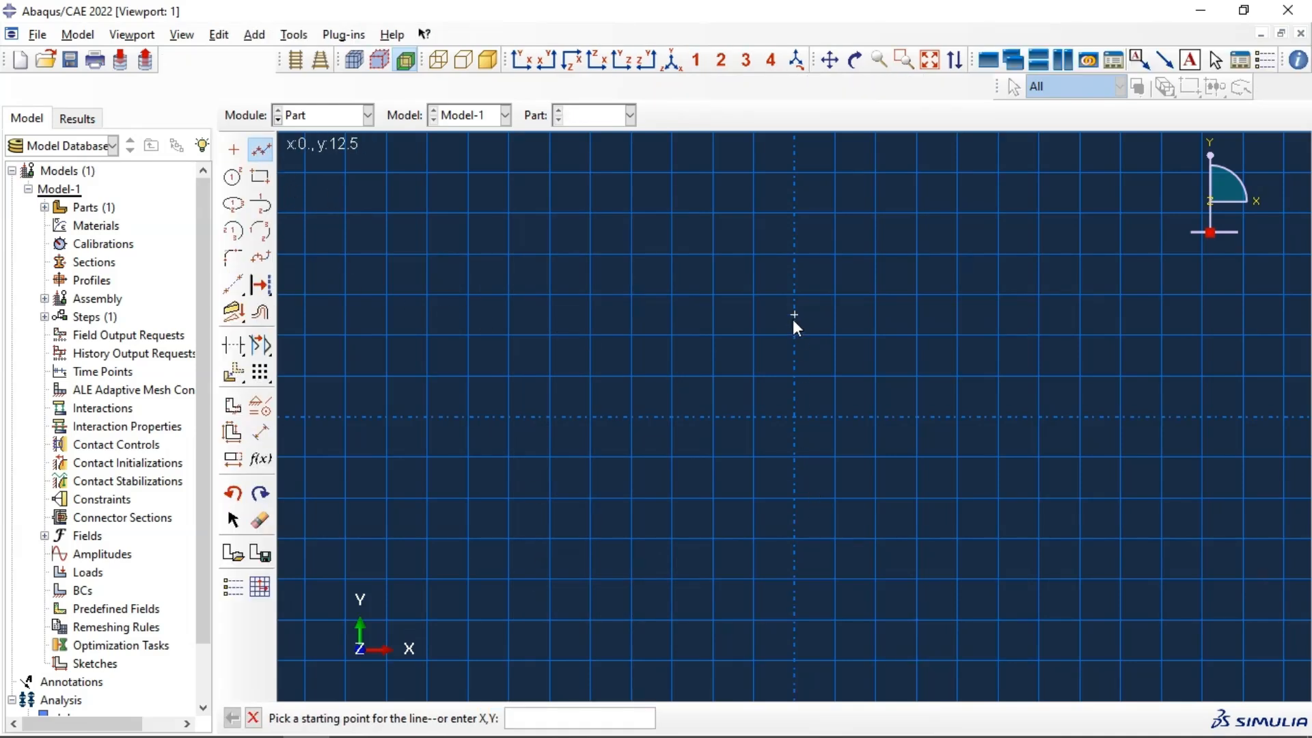
pyautogui.click(684, 417)
pyautogui.click(917, 417)
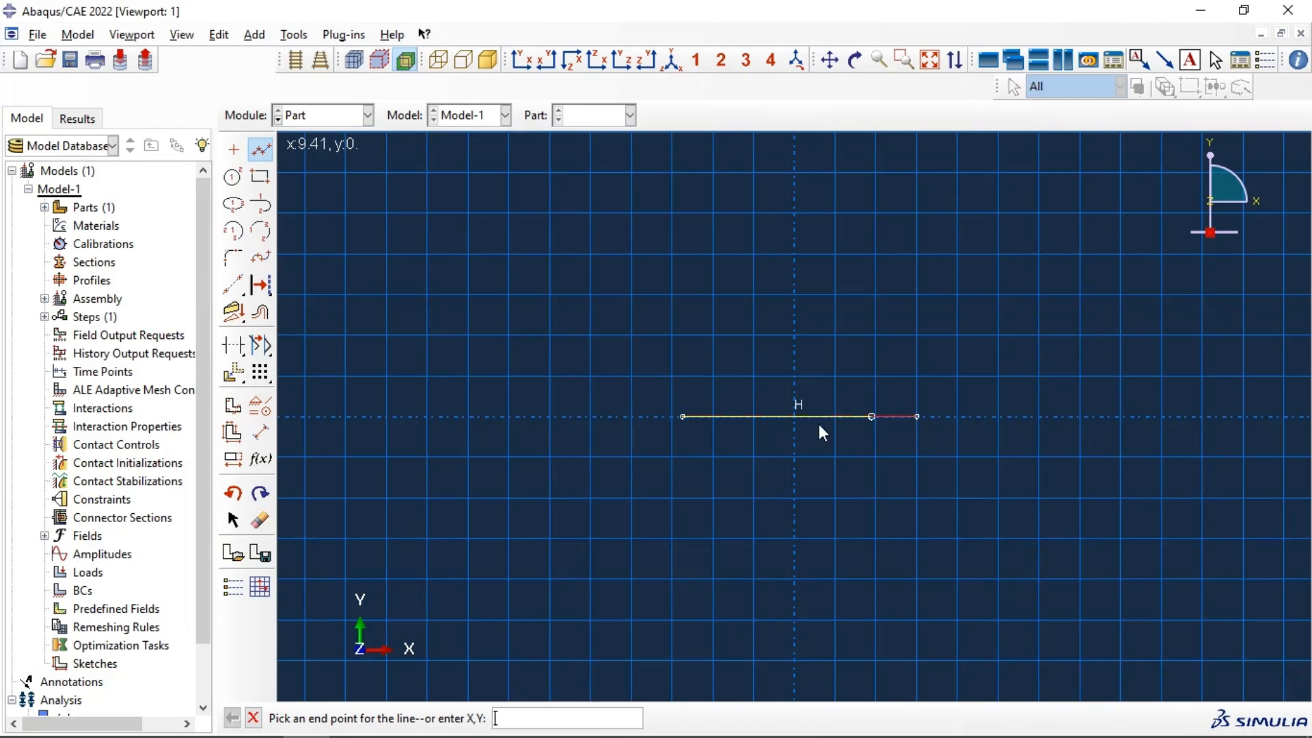
pyautogui.click(260, 432)
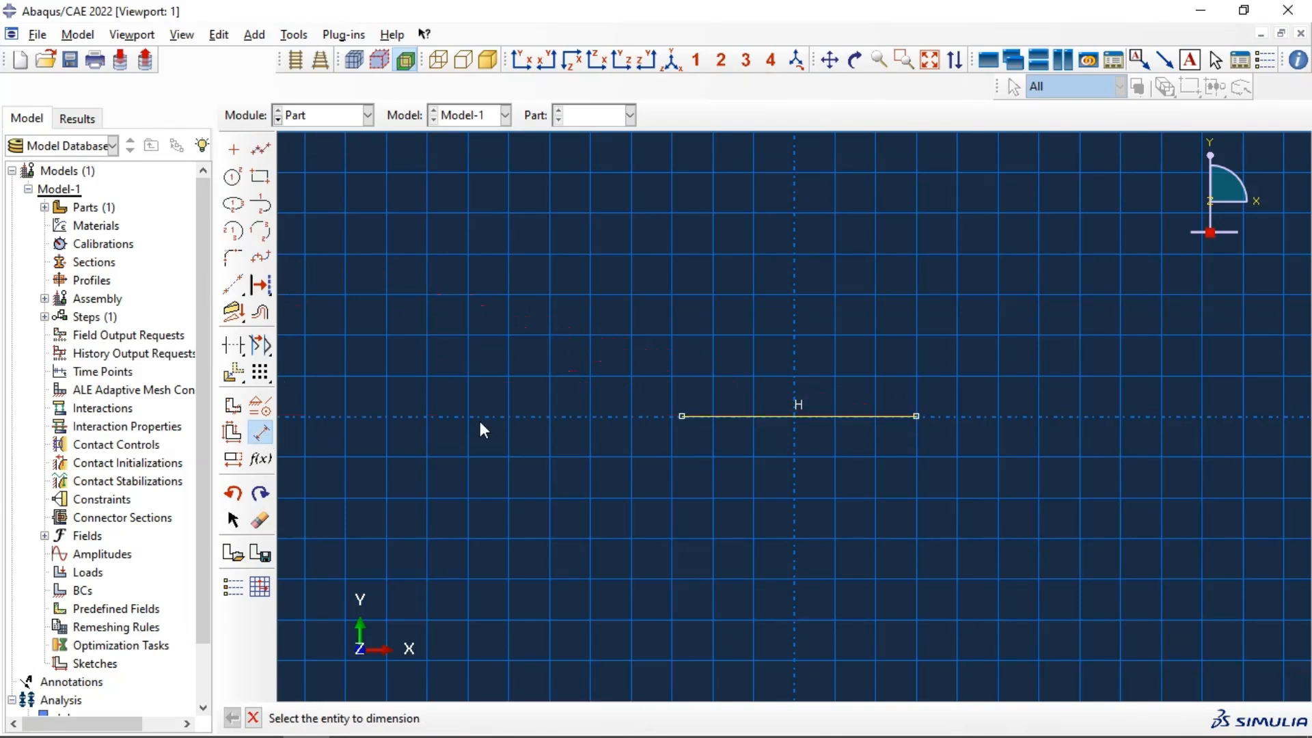
pyautogui.click(760, 419)
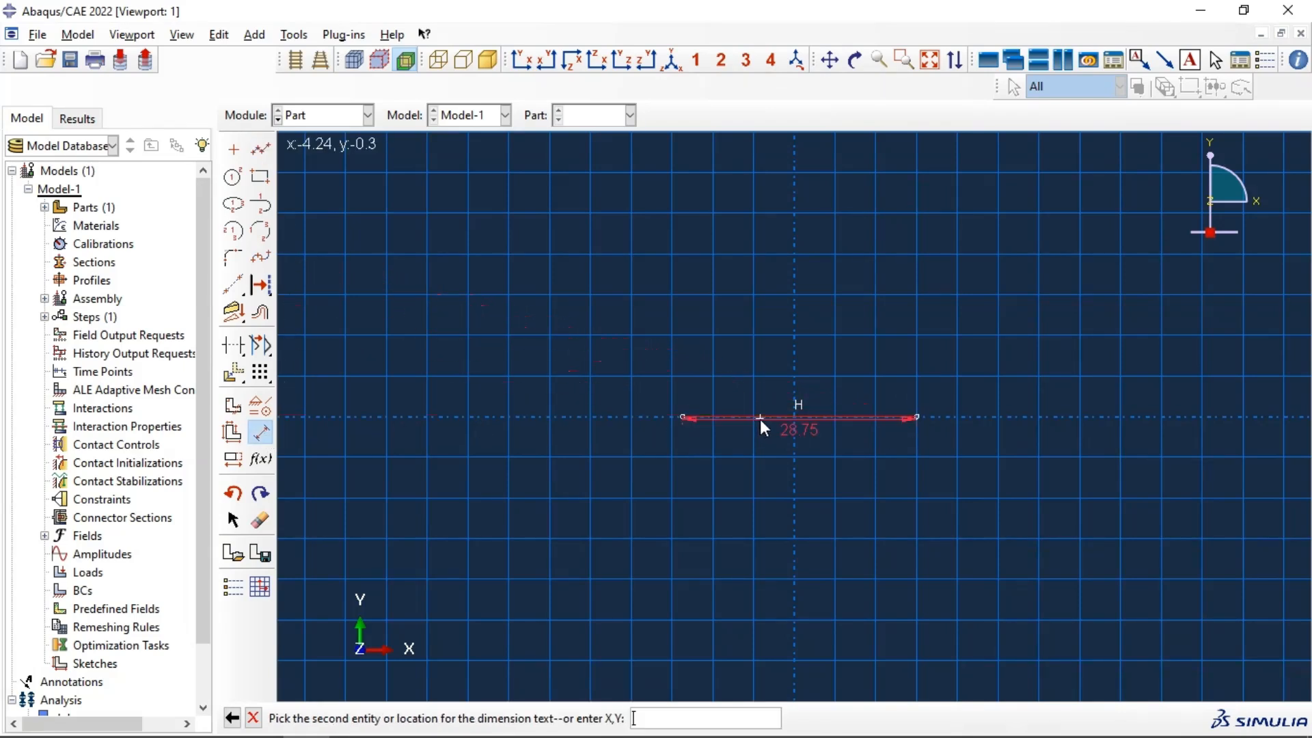
pyautogui.click(744, 506)
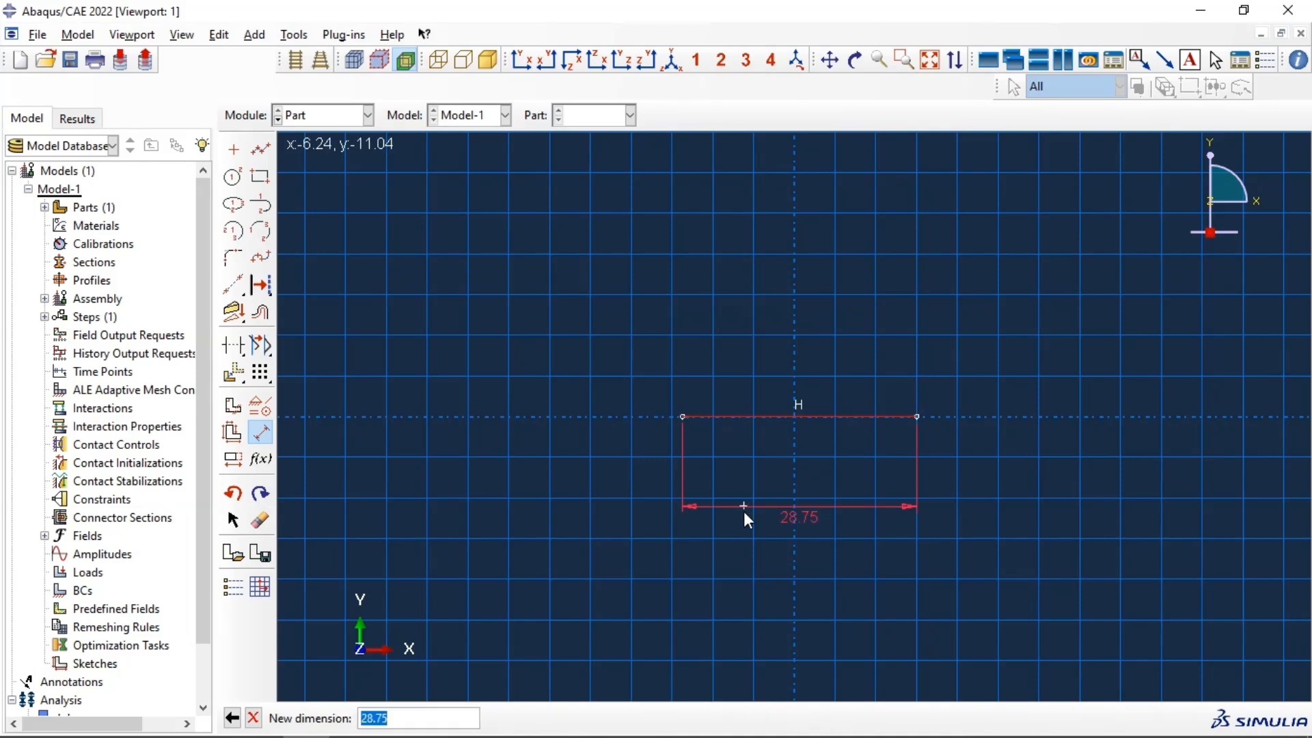
pyautogui.write('20')
pyautogui.press('Return')
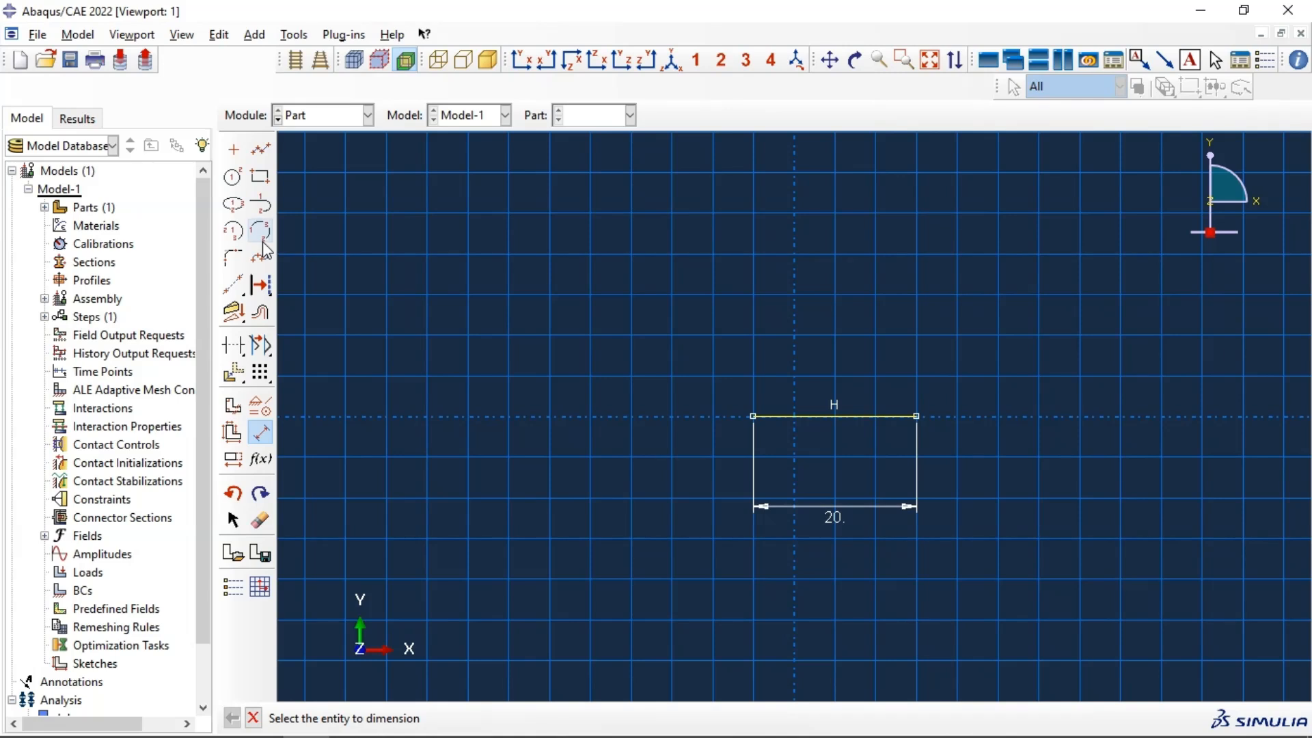
# - Draw a circle of radius about 5 centred on each endpoint of the horizontal line
pyautogui.click(233, 177)
pyautogui.click(917, 417)
pyautogui.click(877, 419)
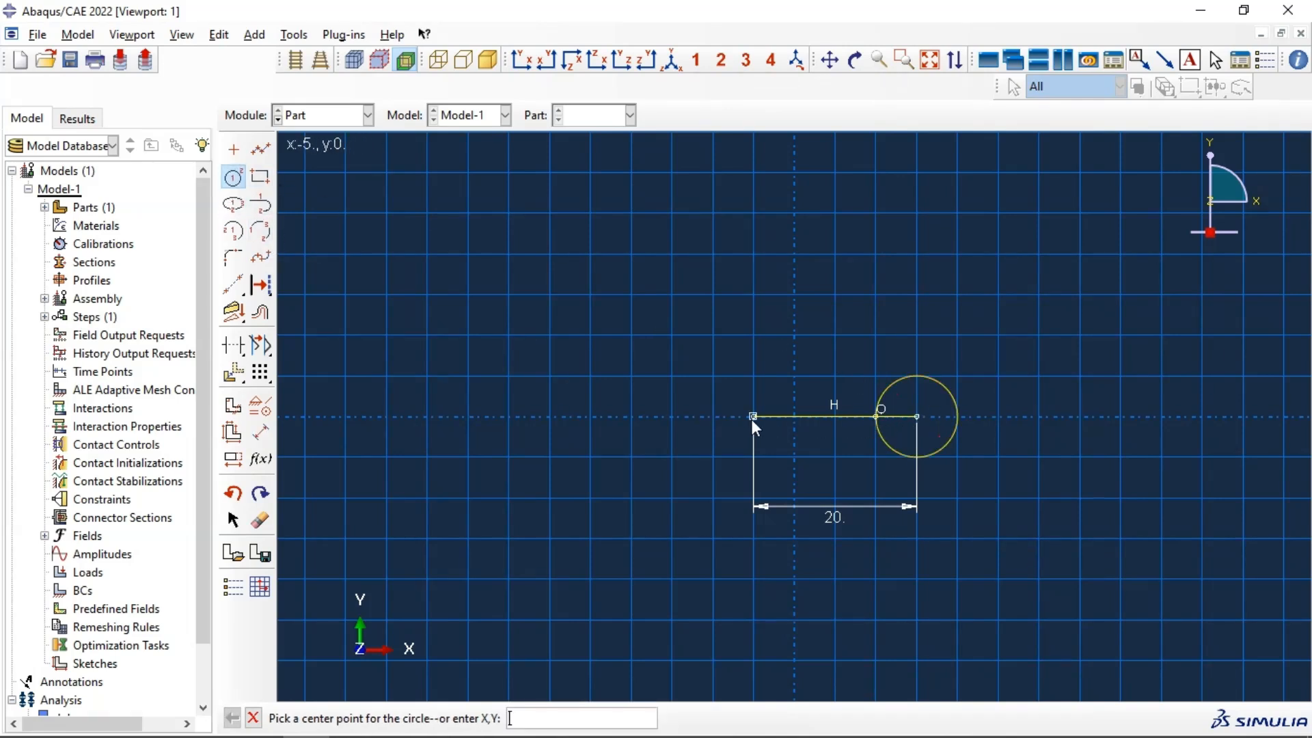
pyautogui.click(753, 417)
pyautogui.click(794, 416)
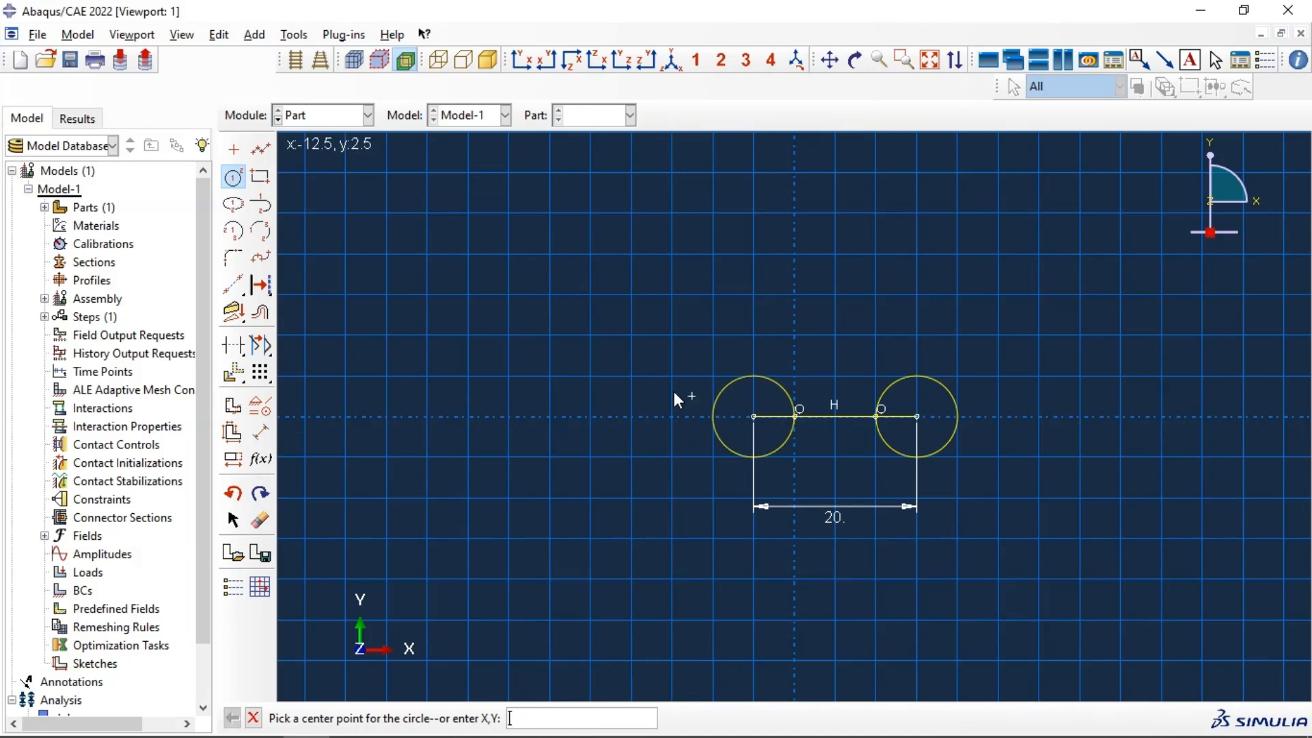
# - Draw three radial lines from the left circle's centre to its top, left and bottom perimeter points
pyautogui.click(261, 151)
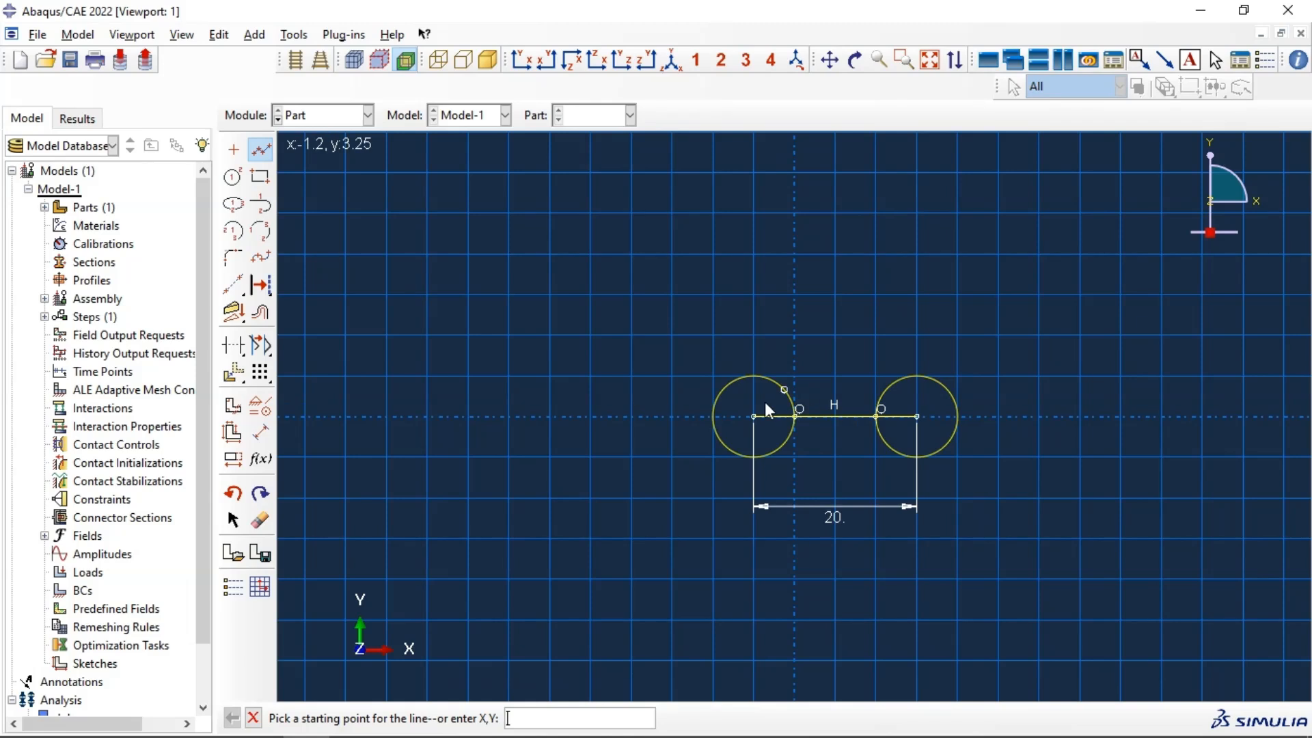
pyautogui.click(753, 416)
pyautogui.click(753, 376)
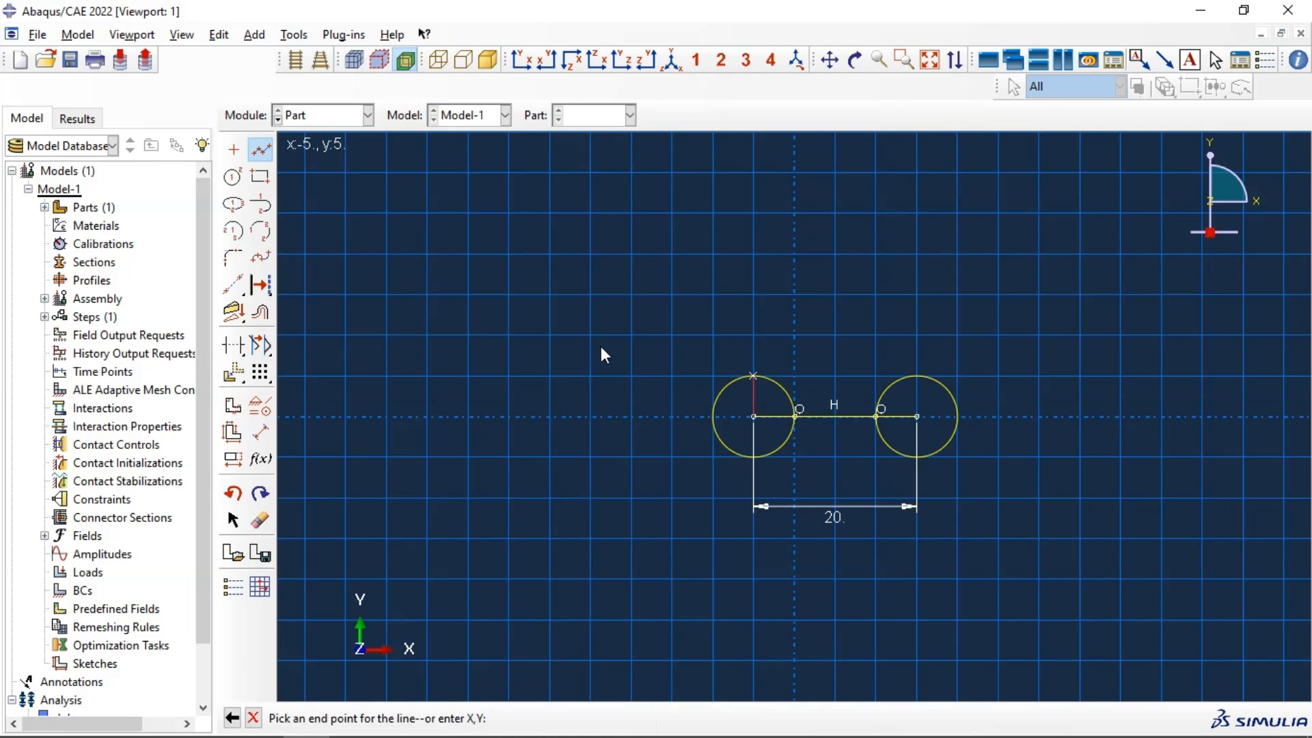
pyautogui.click(265, 153)
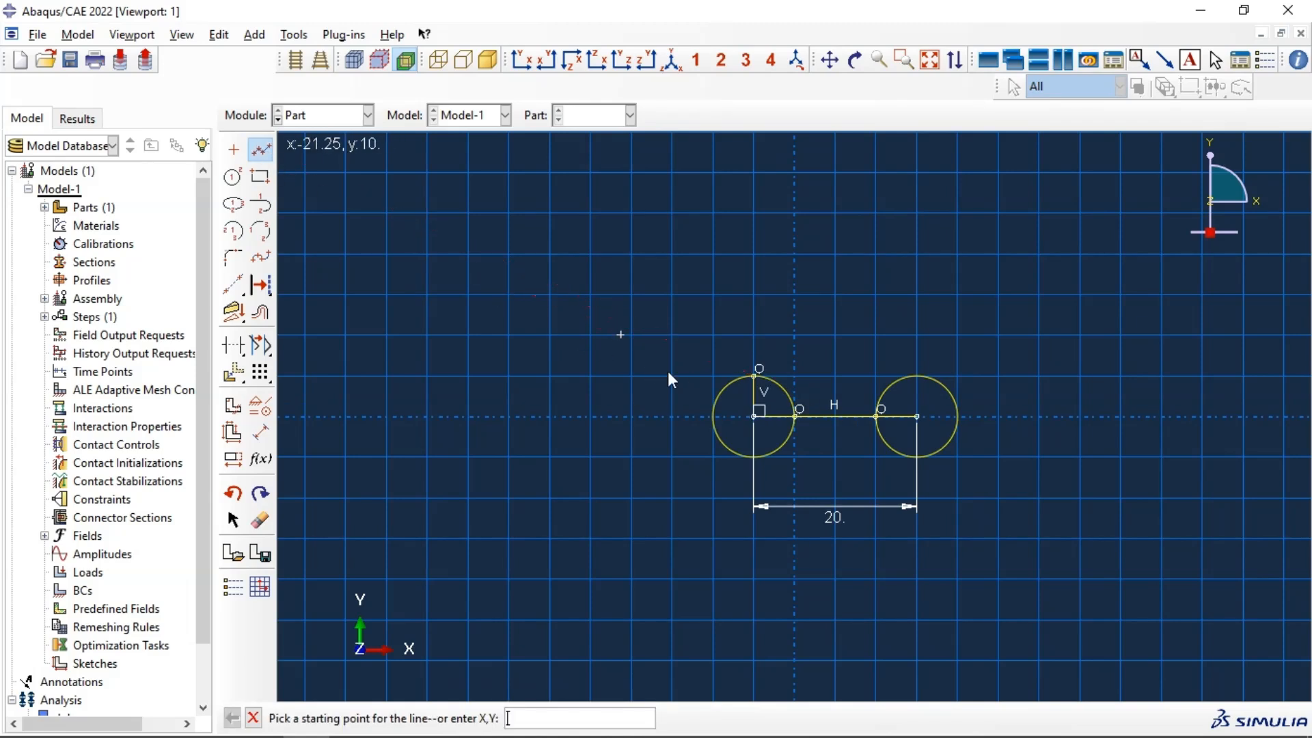
pyautogui.click(753, 417)
pyautogui.click(714, 416)
pyautogui.click(264, 155)
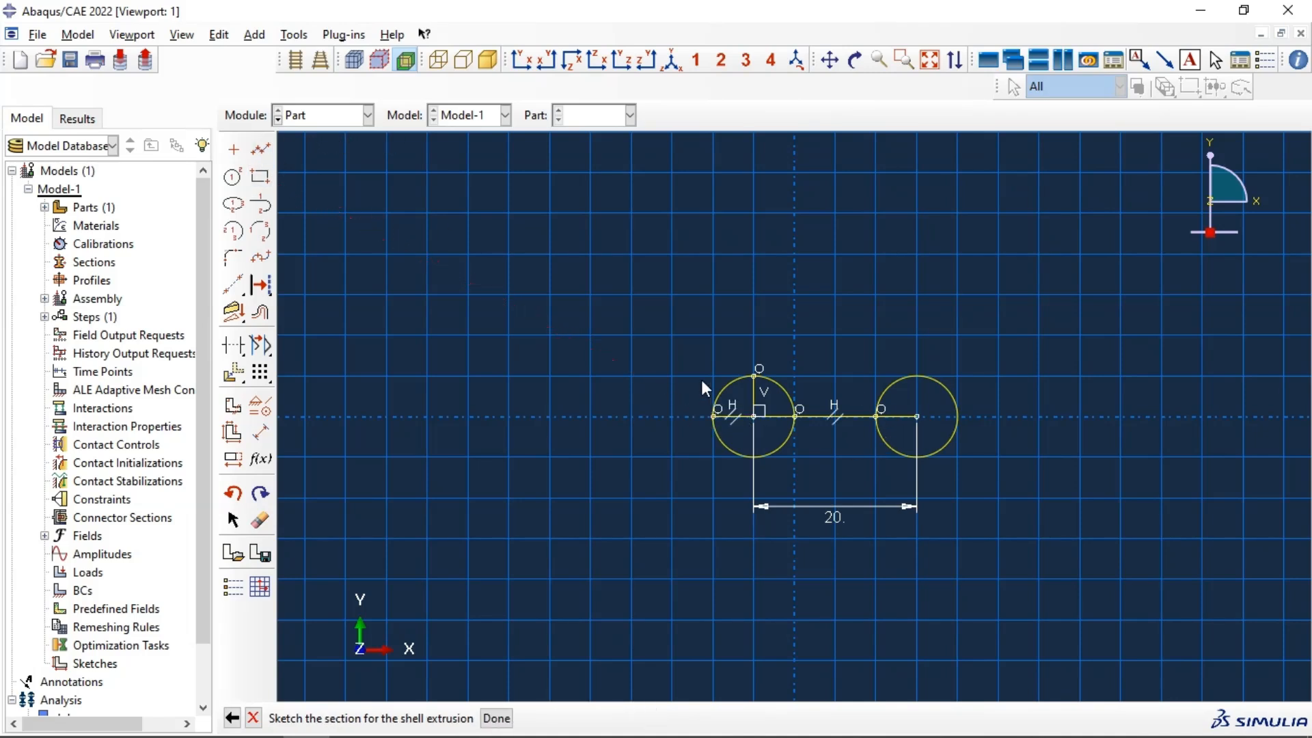
pyautogui.click(260, 149)
pyautogui.click(753, 456)
pyautogui.click(268, 151)
# - Draw three radial lines from the right circle's centre to its top, right and bottom perimeter points
pyautogui.click(261, 149)
pyautogui.click(917, 416)
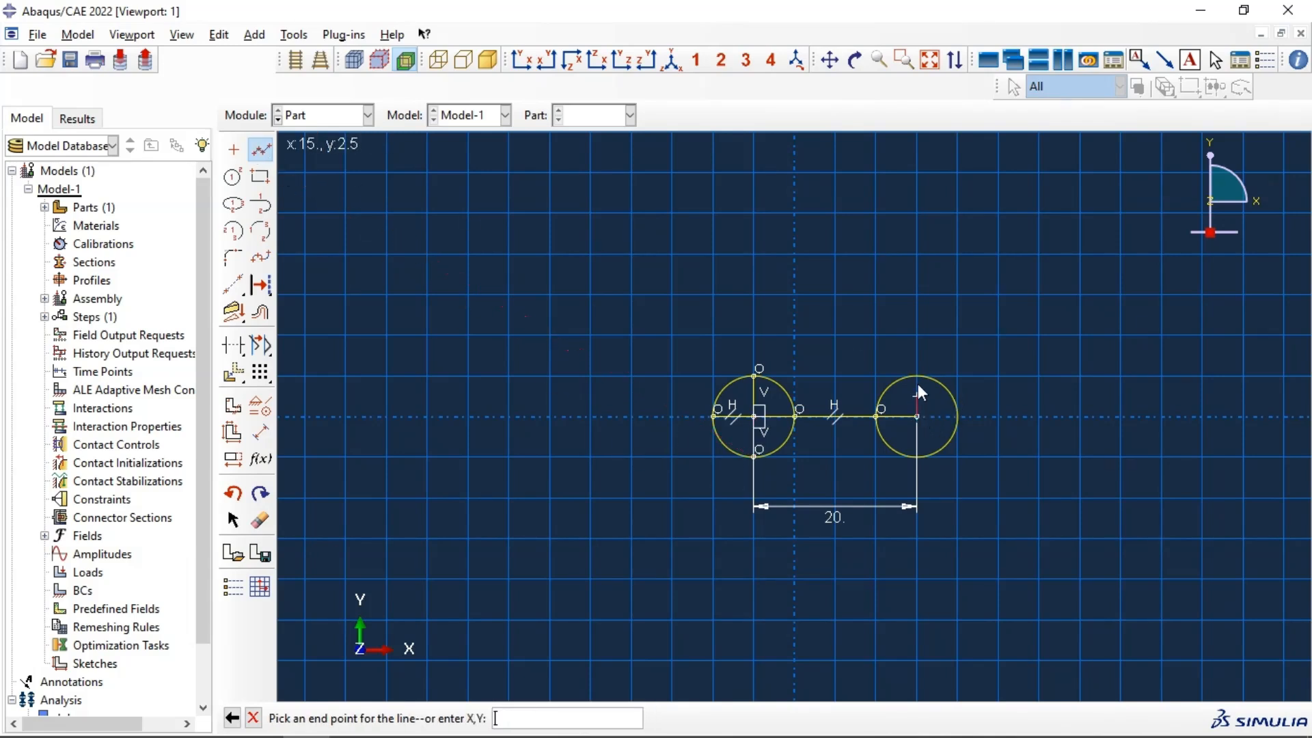
pyautogui.click(917, 376)
pyautogui.click(256, 152)
pyautogui.click(260, 149)
pyautogui.click(917, 416)
pyautogui.click(963, 423)
pyautogui.click(261, 149)
pyautogui.click(917, 416)
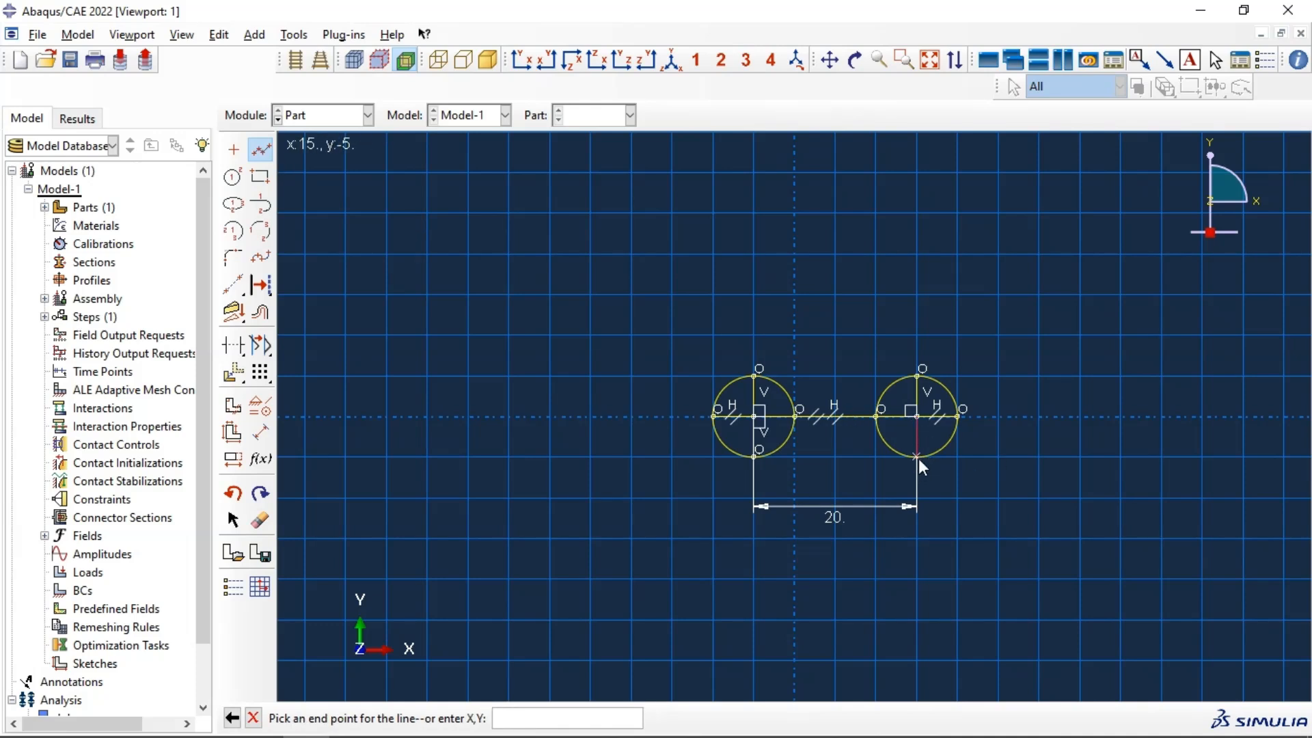
pyautogui.click(917, 456)
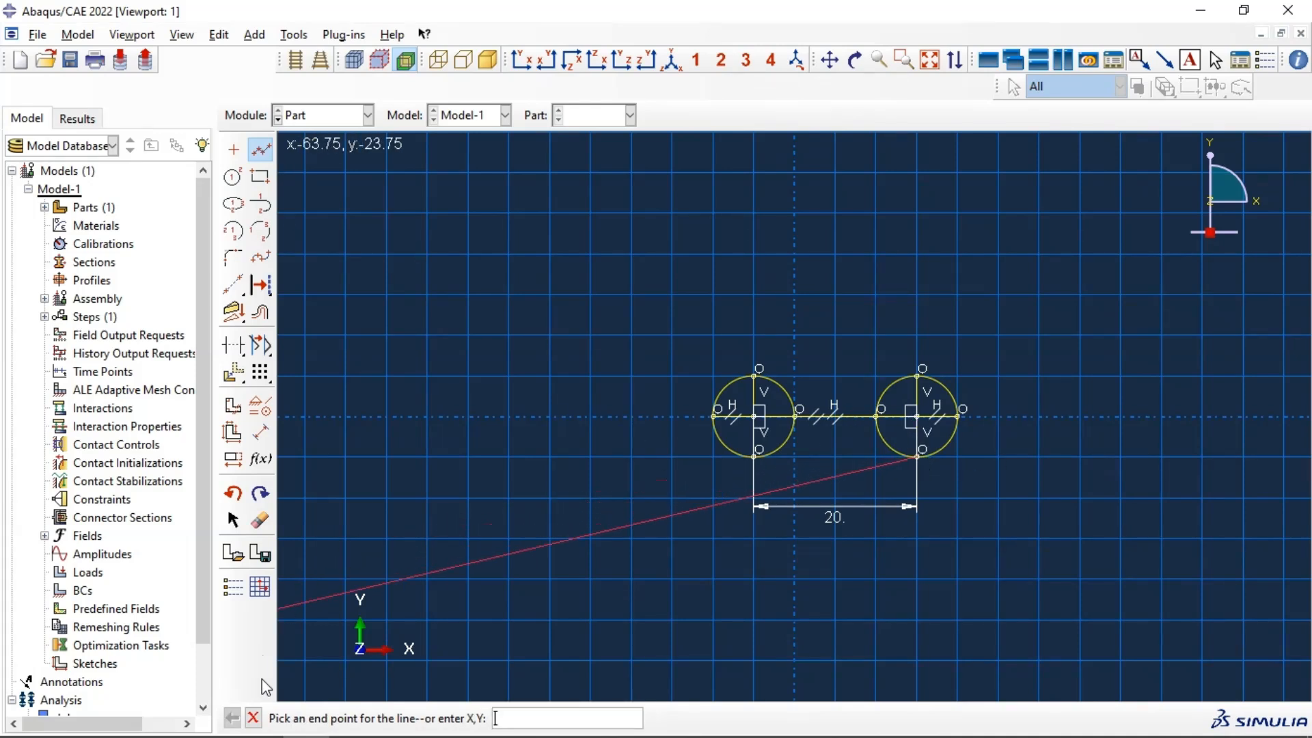
# - Finish the crack section sketch and extrude it as a shell to a depth of 10
pyautogui.click(253, 717)
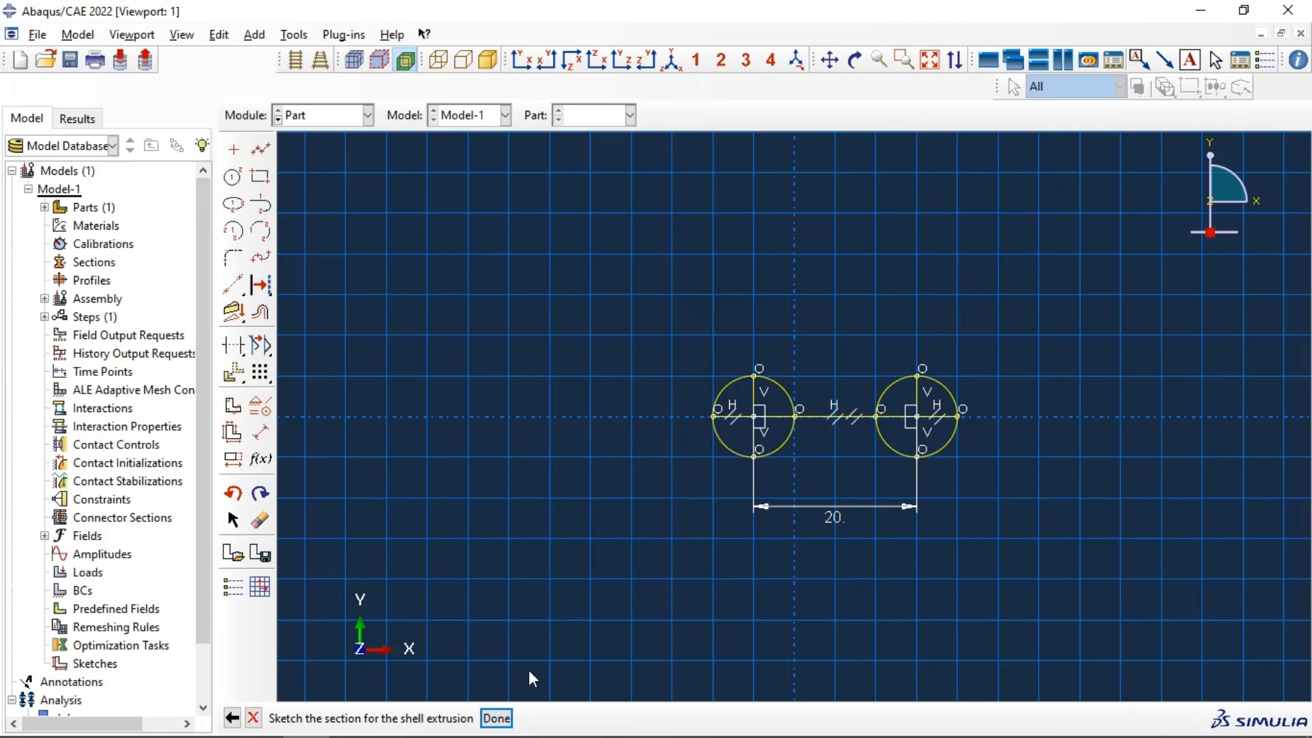
pyautogui.click(497, 717)
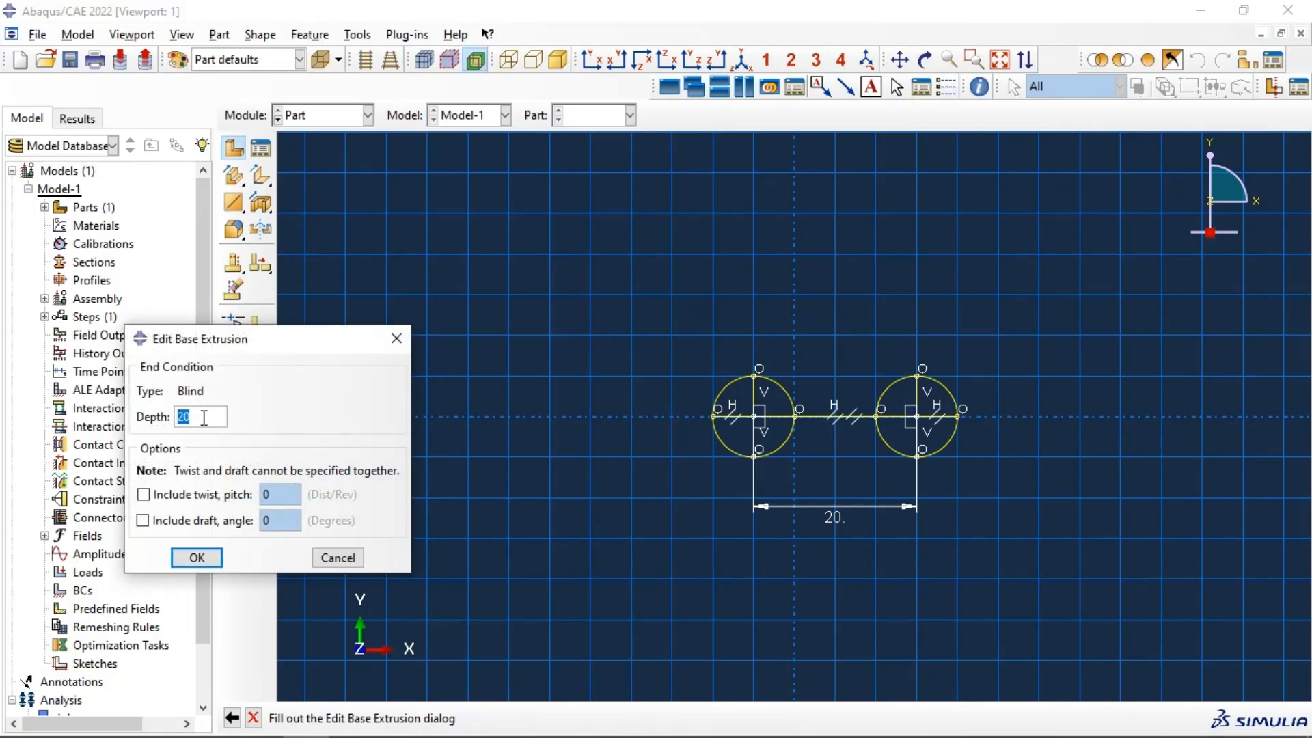
pyautogui.write('1')
pyautogui.click(196, 558)
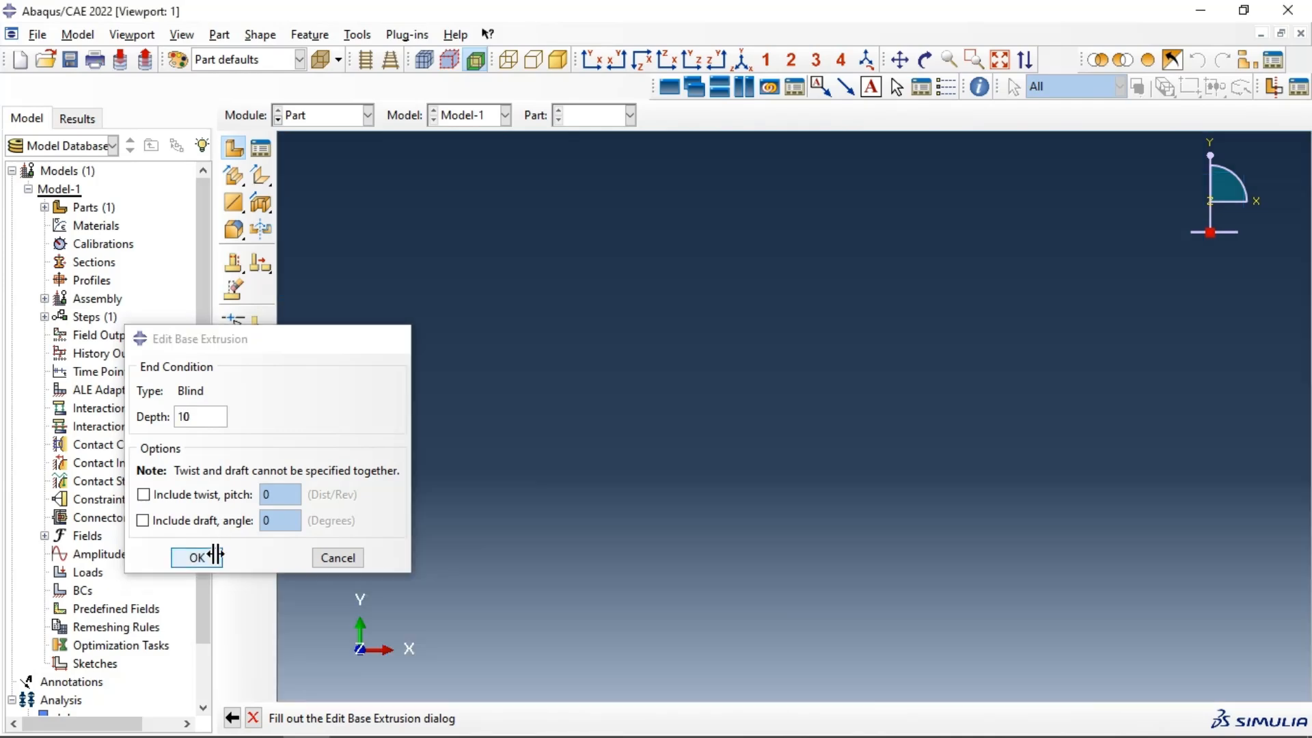
pyautogui.keyDown('ctrl'); pyautogui.keyDown('alt'); pyautogui.moveTo(757, 475); pyautogui.dragTo(897, 429); pyautogui.keyUp('alt'); pyautogui.keyUp('ctrl')
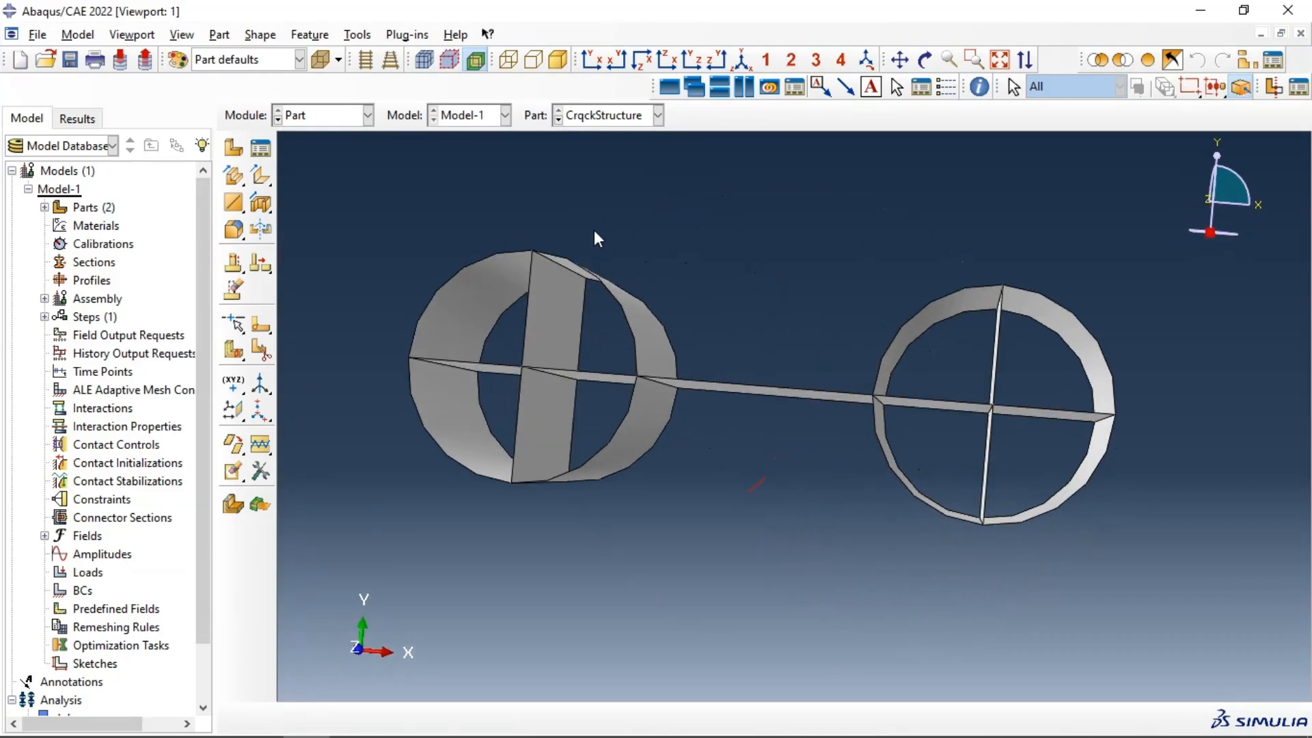
pyautogui.click(925, 59)
pyautogui.moveTo(834, 273); pyautogui.dragTo(944, 284)
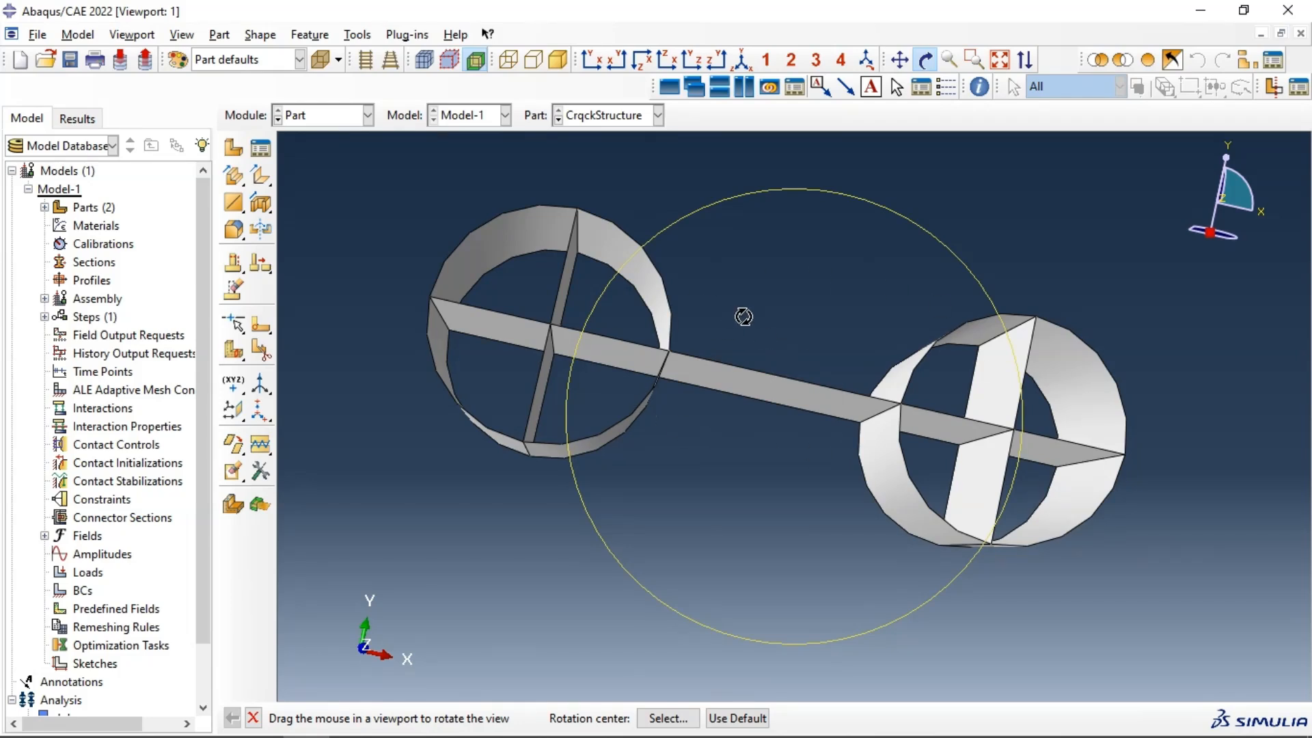
# - Create dependent instances of the CrqckStructure and Pipe parts in the assembly
pyautogui.click(313, 117)
pyautogui.click(317, 176)
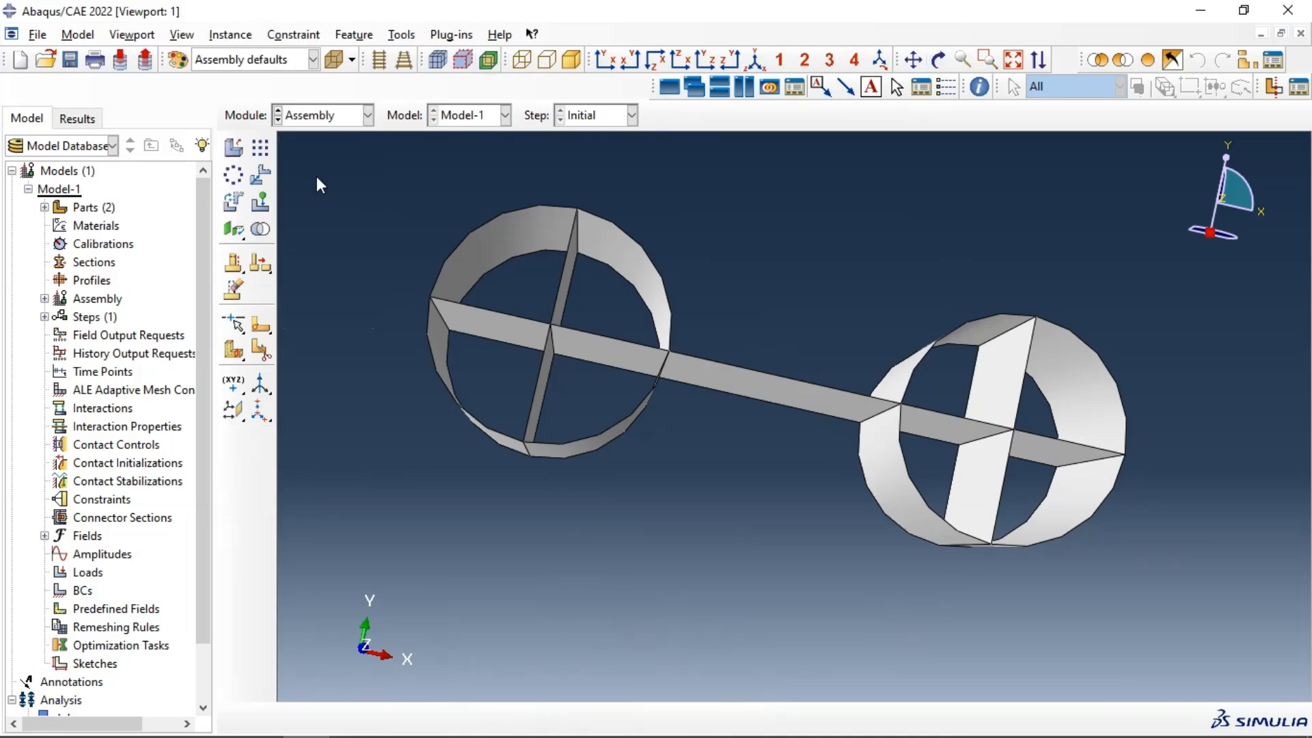
pyautogui.click(233, 151)
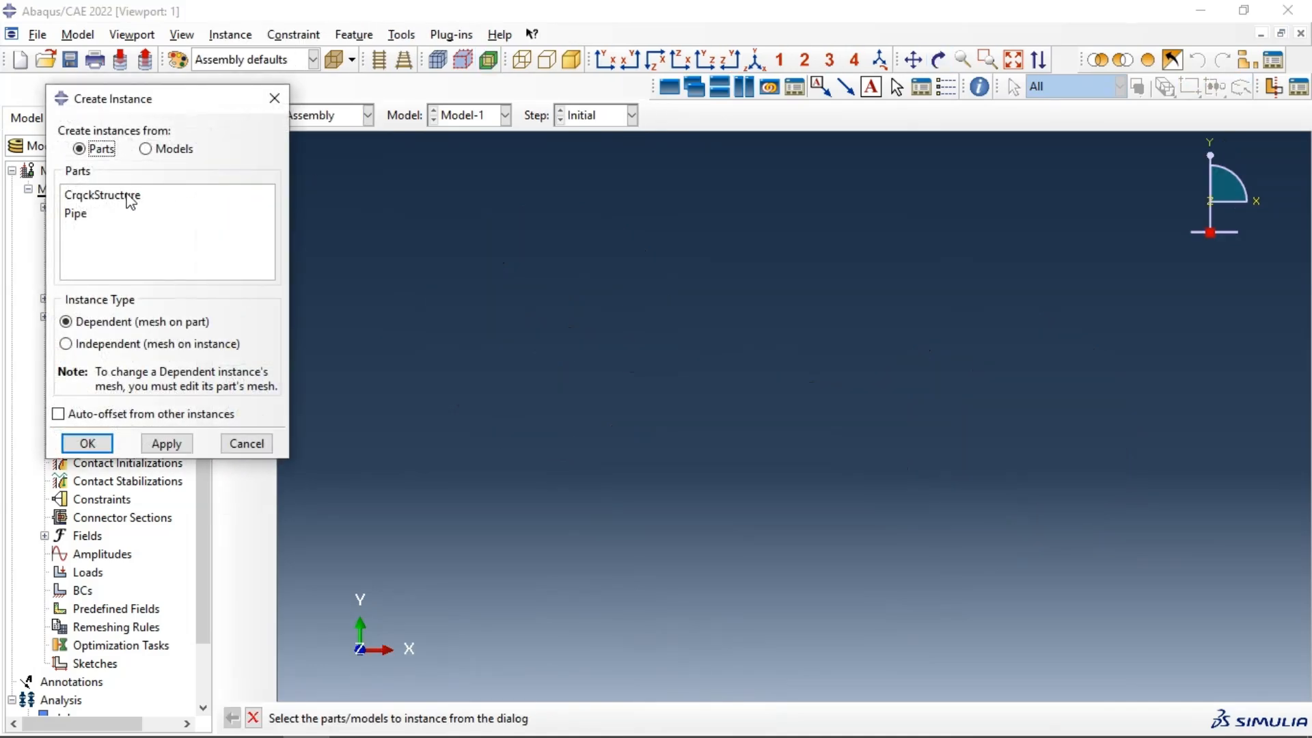
pyautogui.moveTo(102, 195); pyautogui.dragTo(103, 213)
pyautogui.click(158, 445)
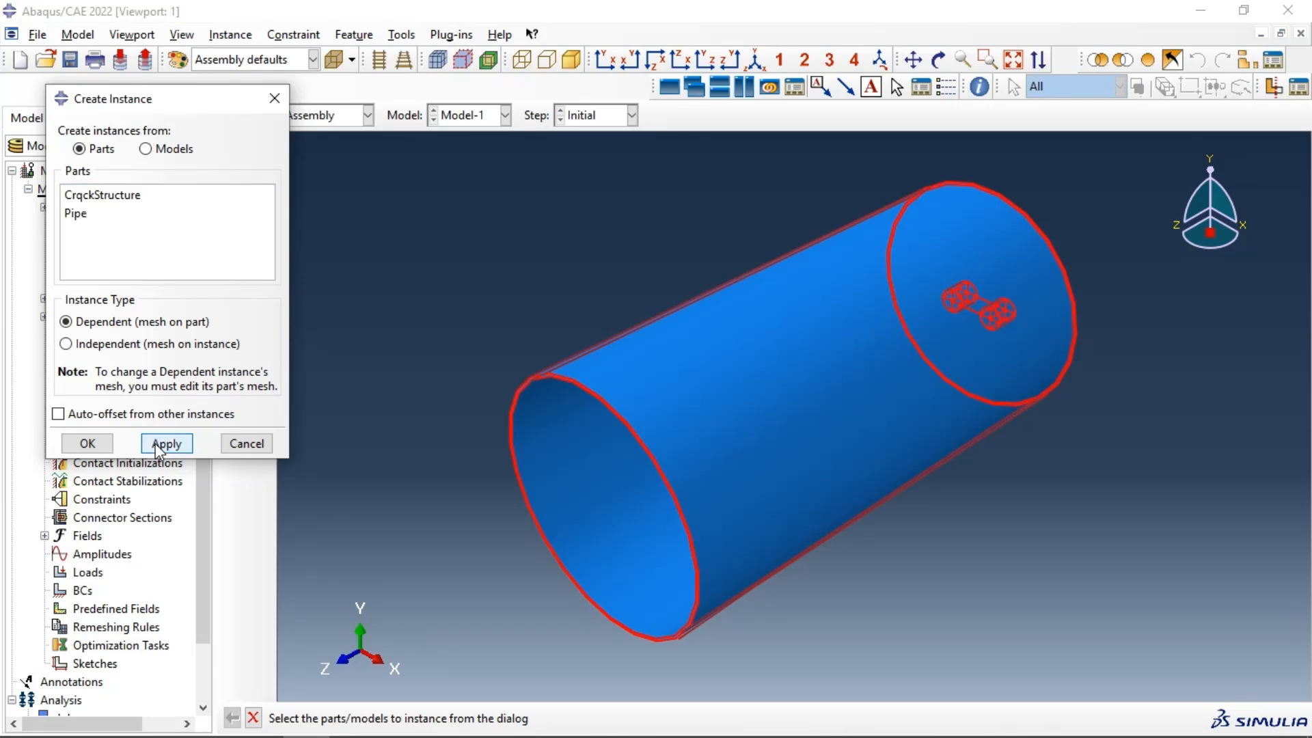
pyautogui.click(88, 444)
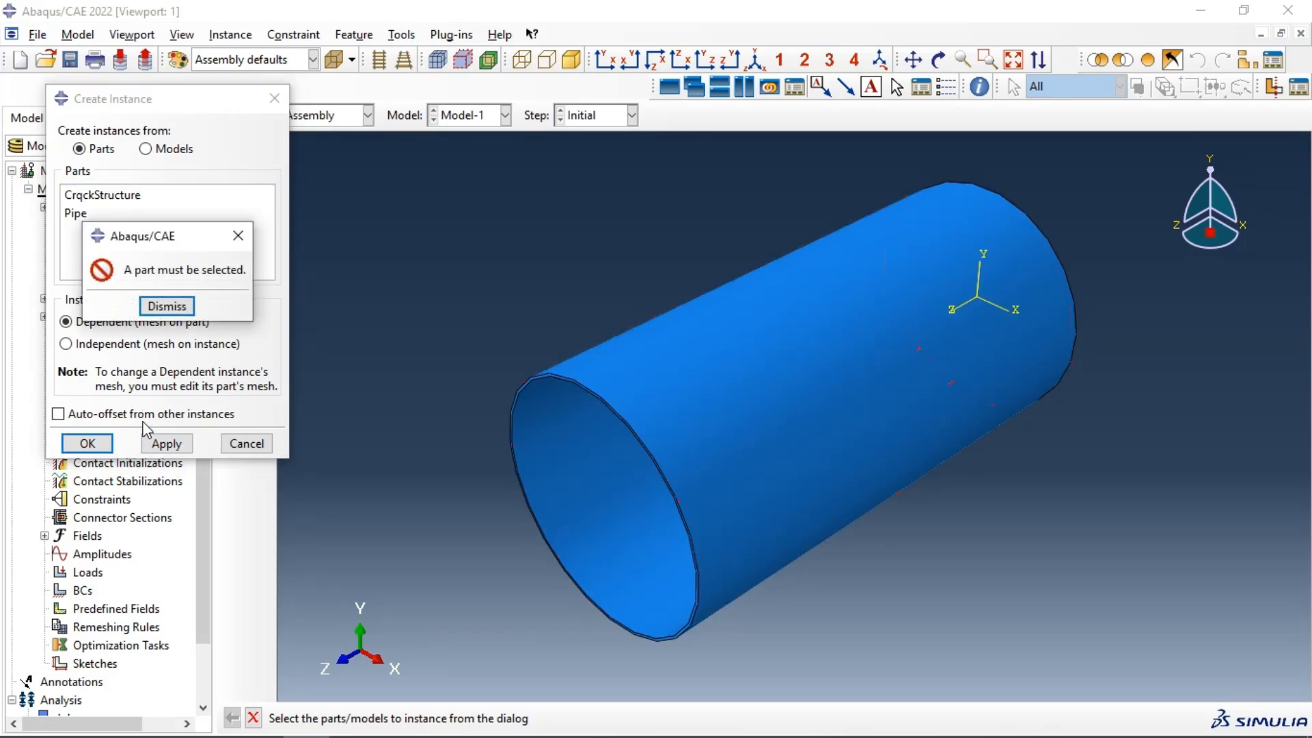
pyautogui.click(167, 305)
pyautogui.click(246, 443)
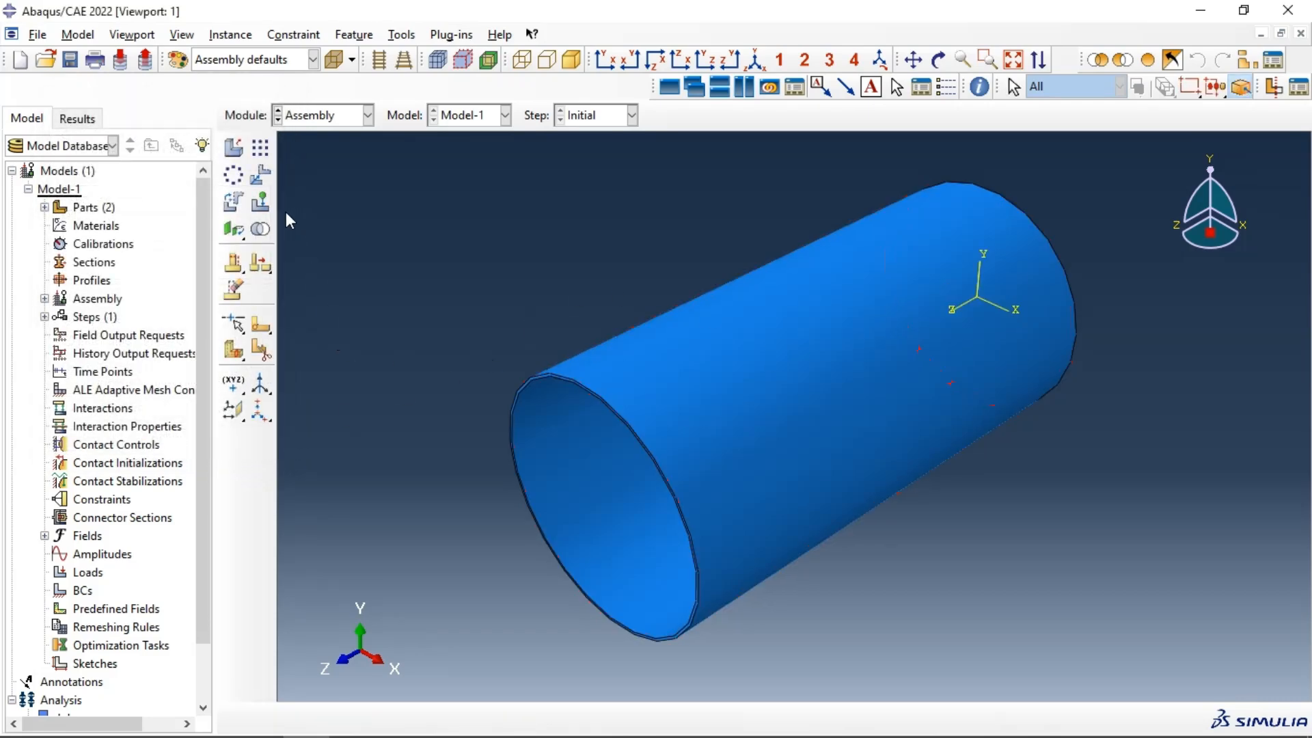
pyautogui.keyDown('ctrl'); pyautogui.keyDown('alt'); pyautogui.moveTo(800, 214); pyautogui.dragTo(1028, 347); pyautogui.keyUp('alt'); pyautogui.keyUp('ctrl')
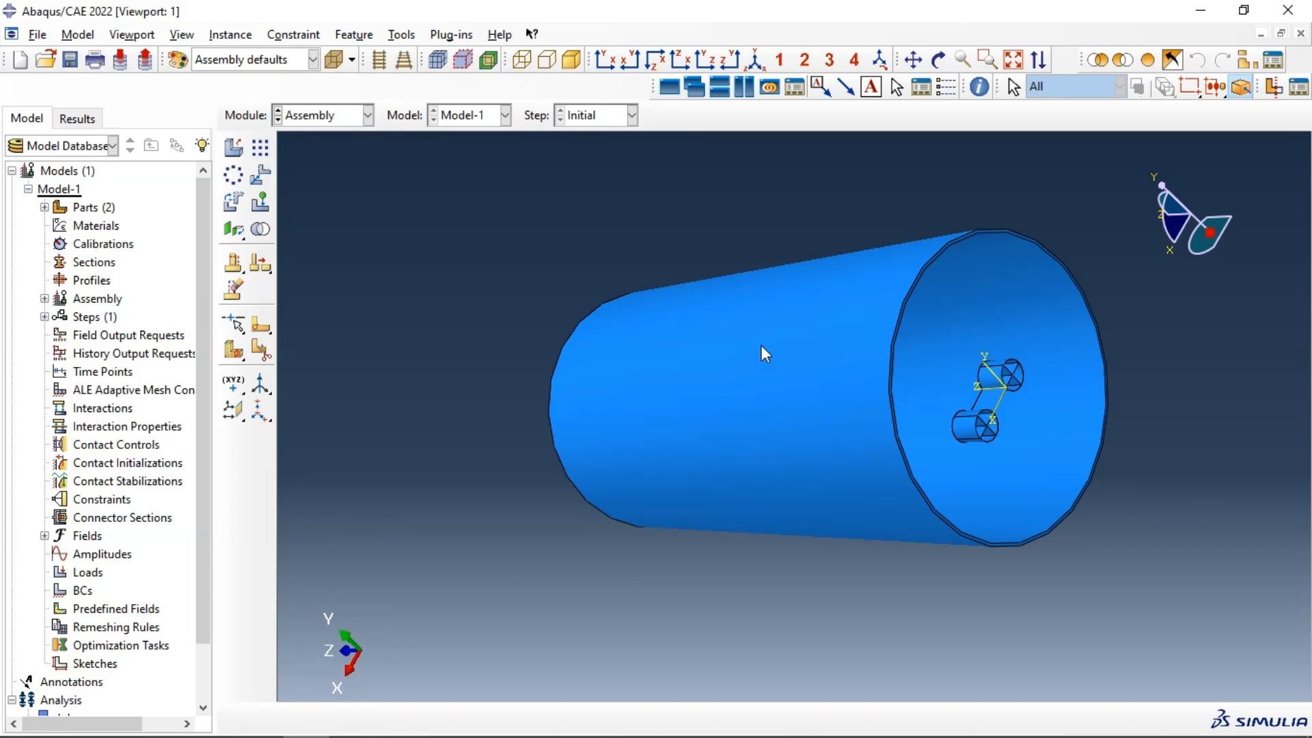
# - Open the Pipe part in the Part module and set the keyboard input language to French (France)
pyautogui.click(319, 121)
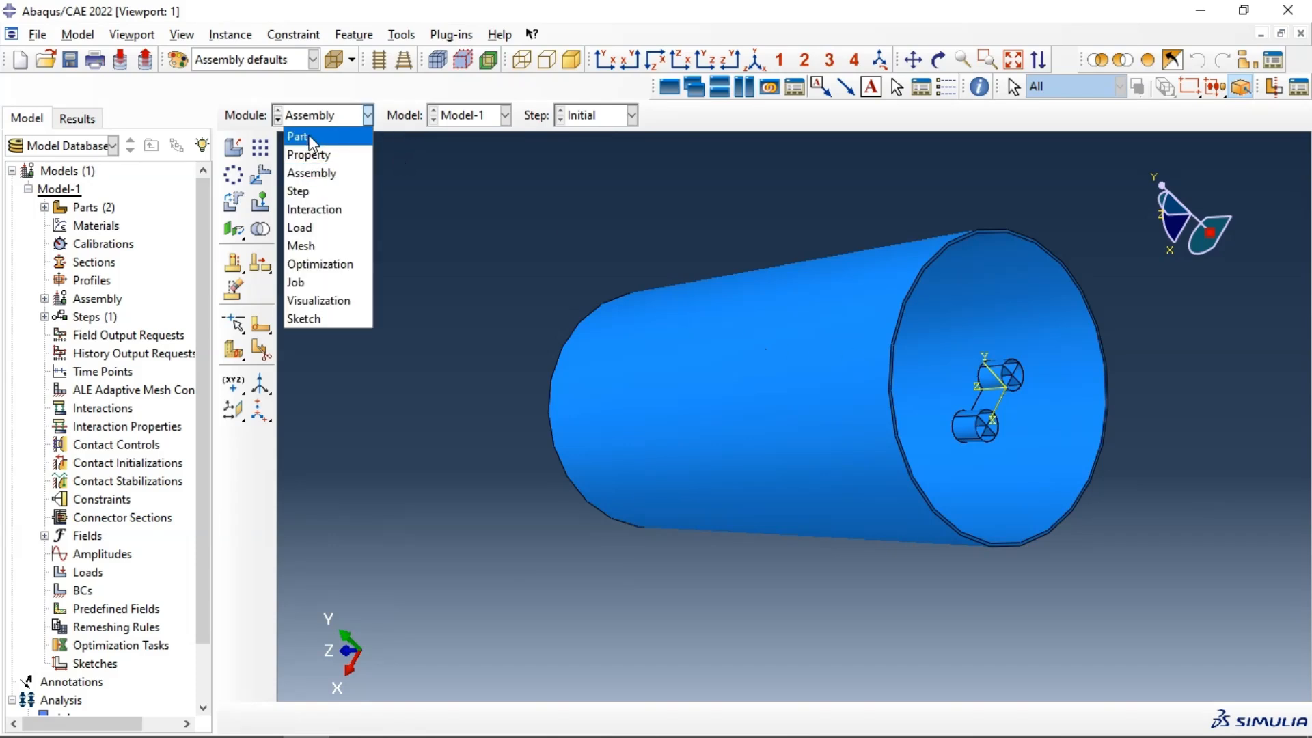
pyautogui.click(298, 136)
pyautogui.click(596, 118)
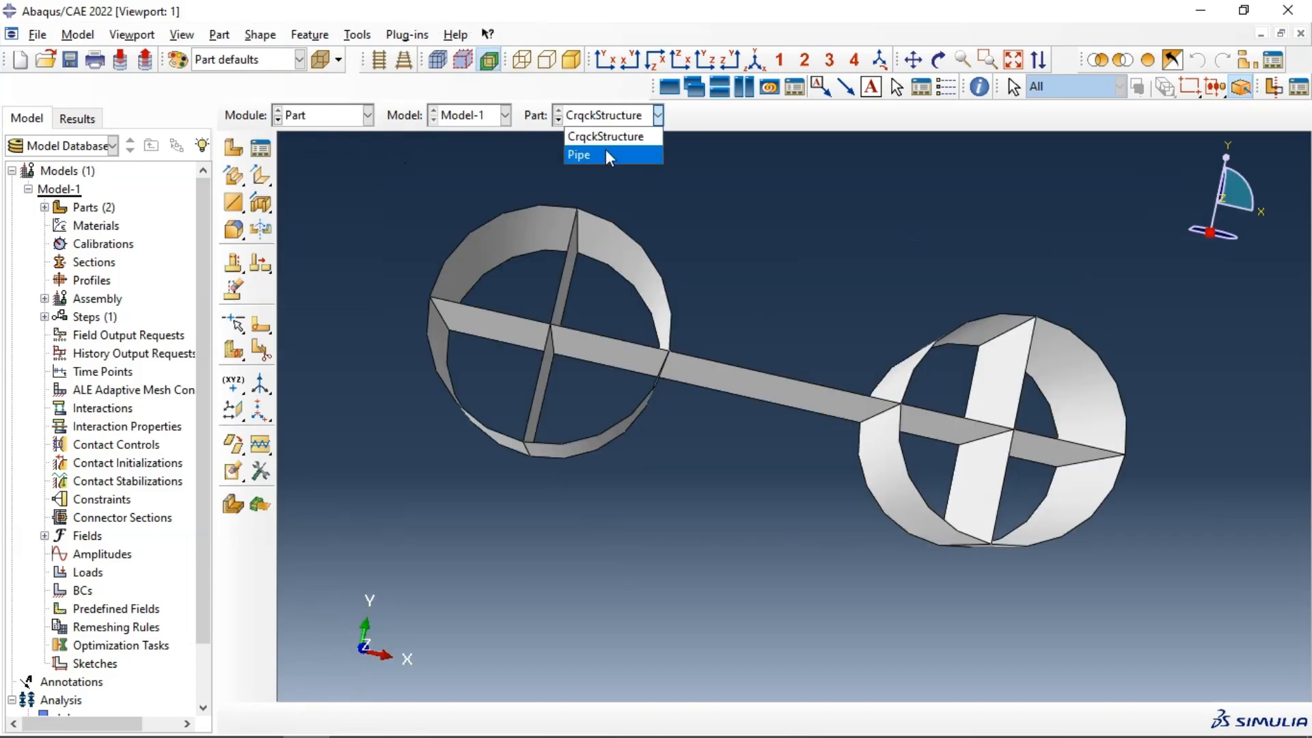
pyautogui.click(606, 154)
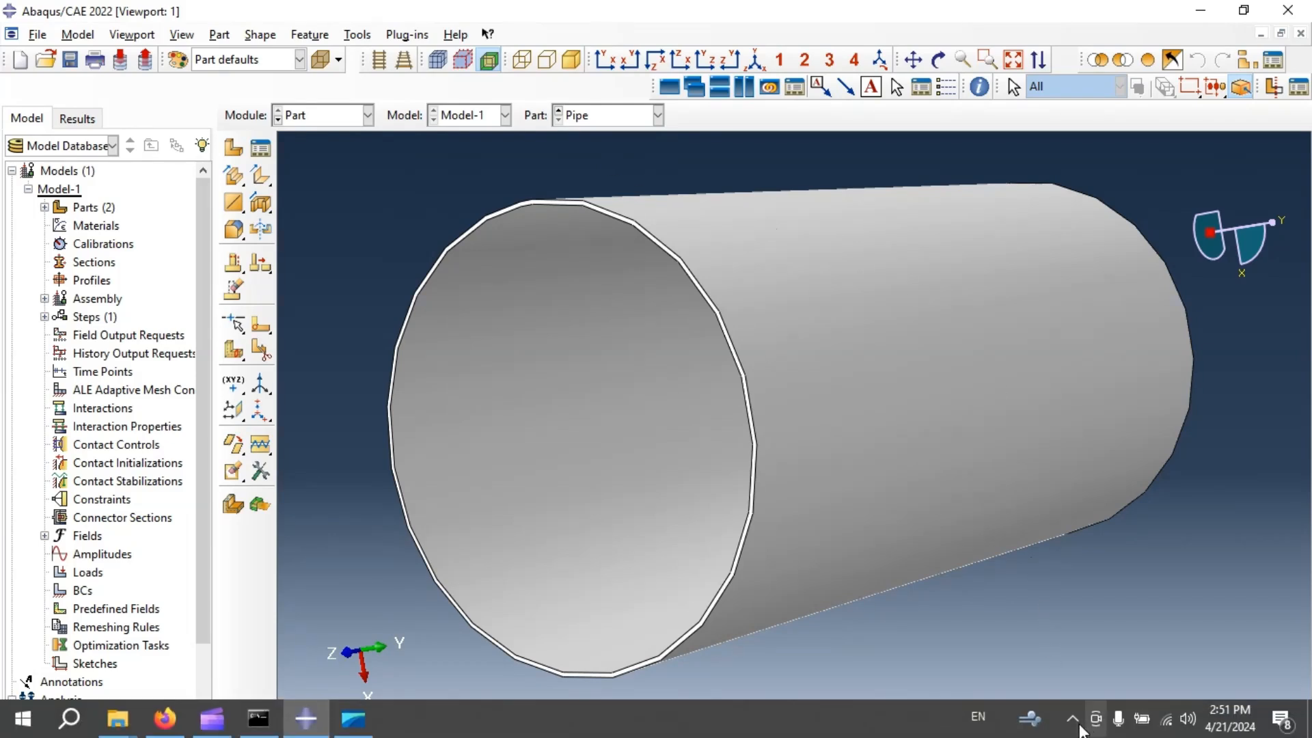
pyautogui.click(978, 718)
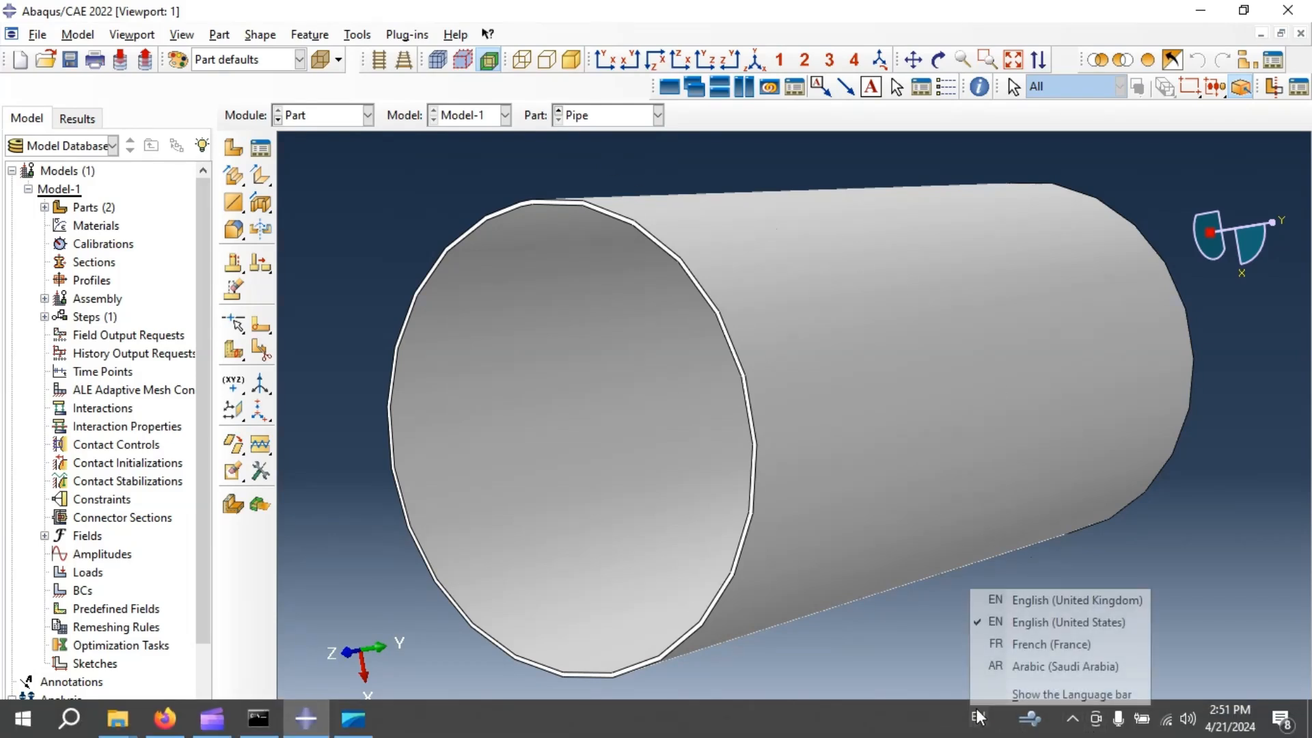
pyautogui.click(984, 645)
pyautogui.click(367, 116)
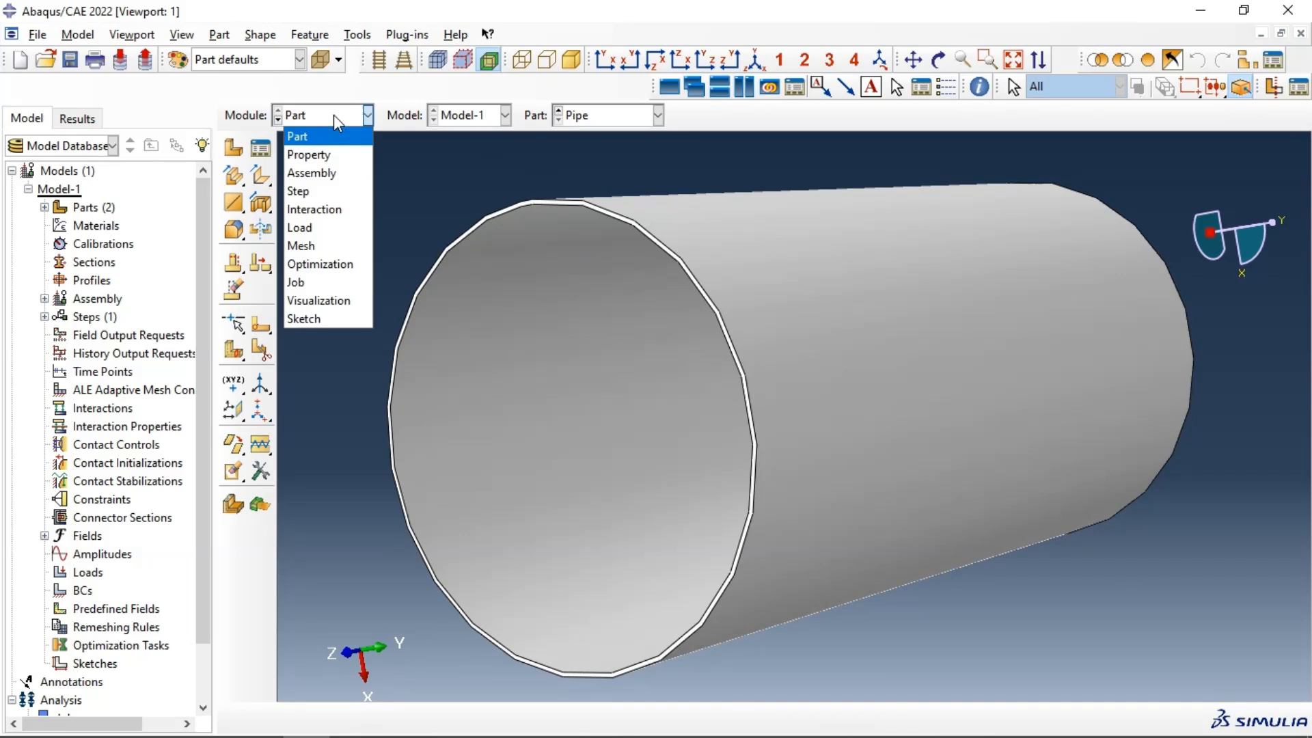
pyautogui.click(340, 430)
# - Create datum planes on the pipe at offset 0.0 from the XZ and YZ principal planes
pyautogui.click(233, 410)
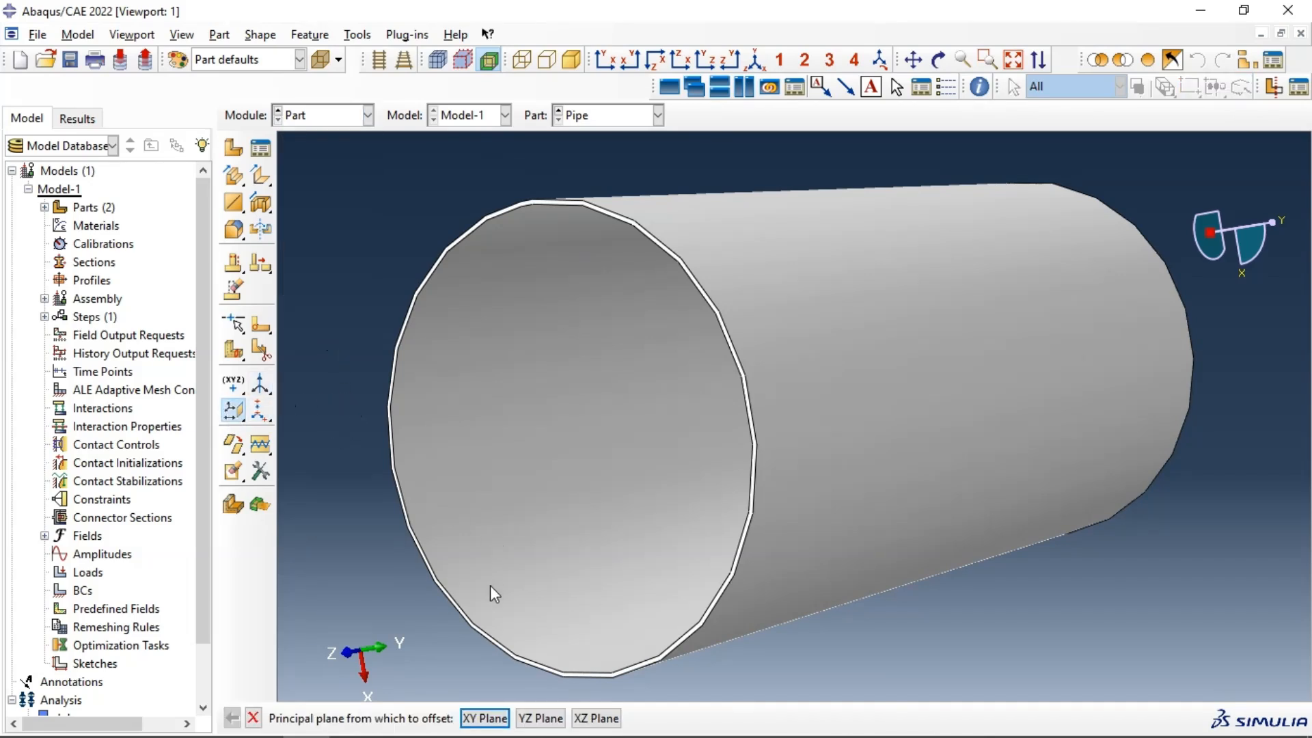
pyautogui.click(483, 715)
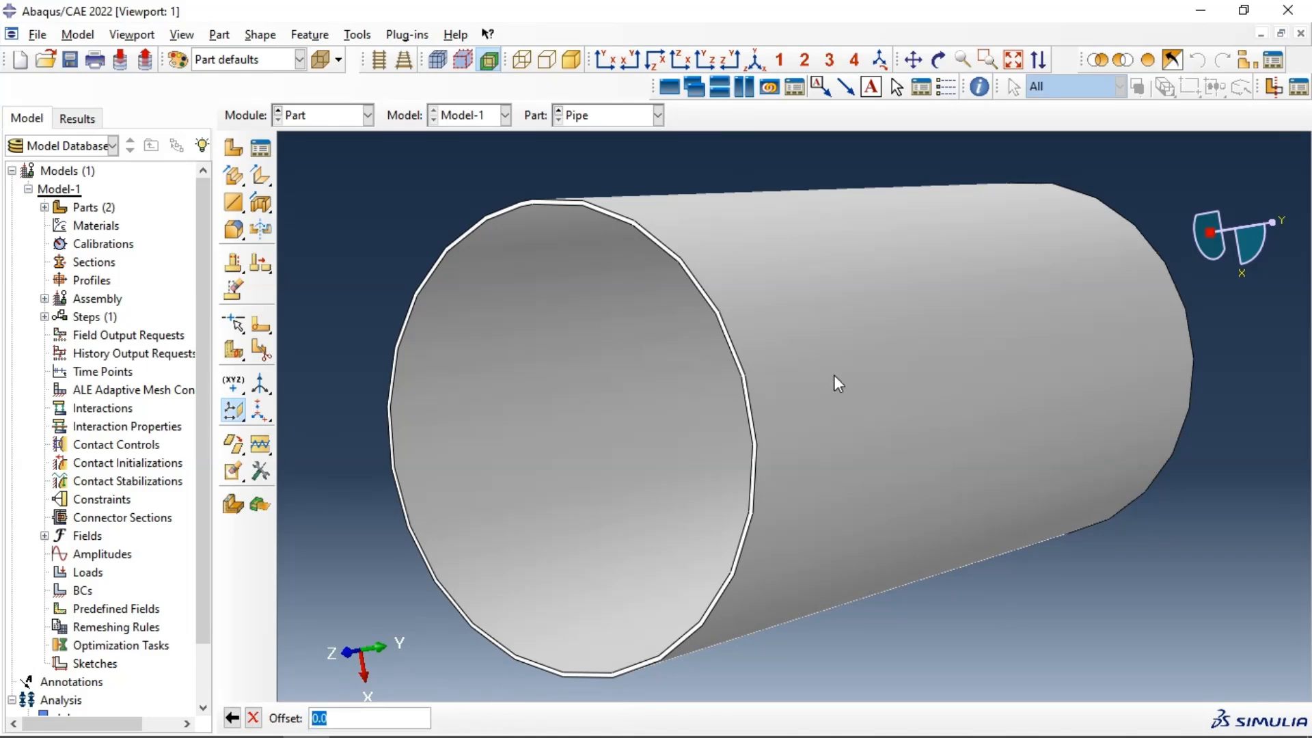
pyautogui.click(939, 59)
pyautogui.moveTo(744, 317); pyautogui.dragTo(800, 438)
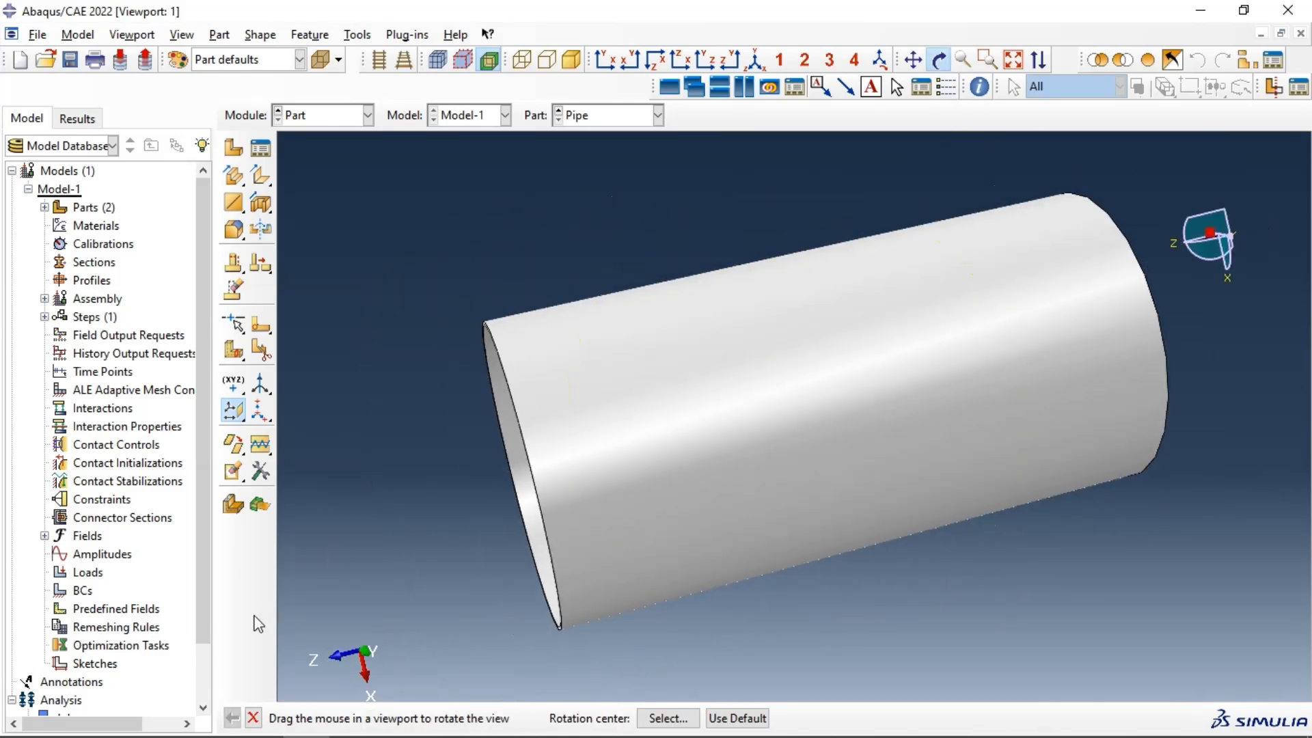
pyautogui.click(253, 718)
pyautogui.click(253, 718)
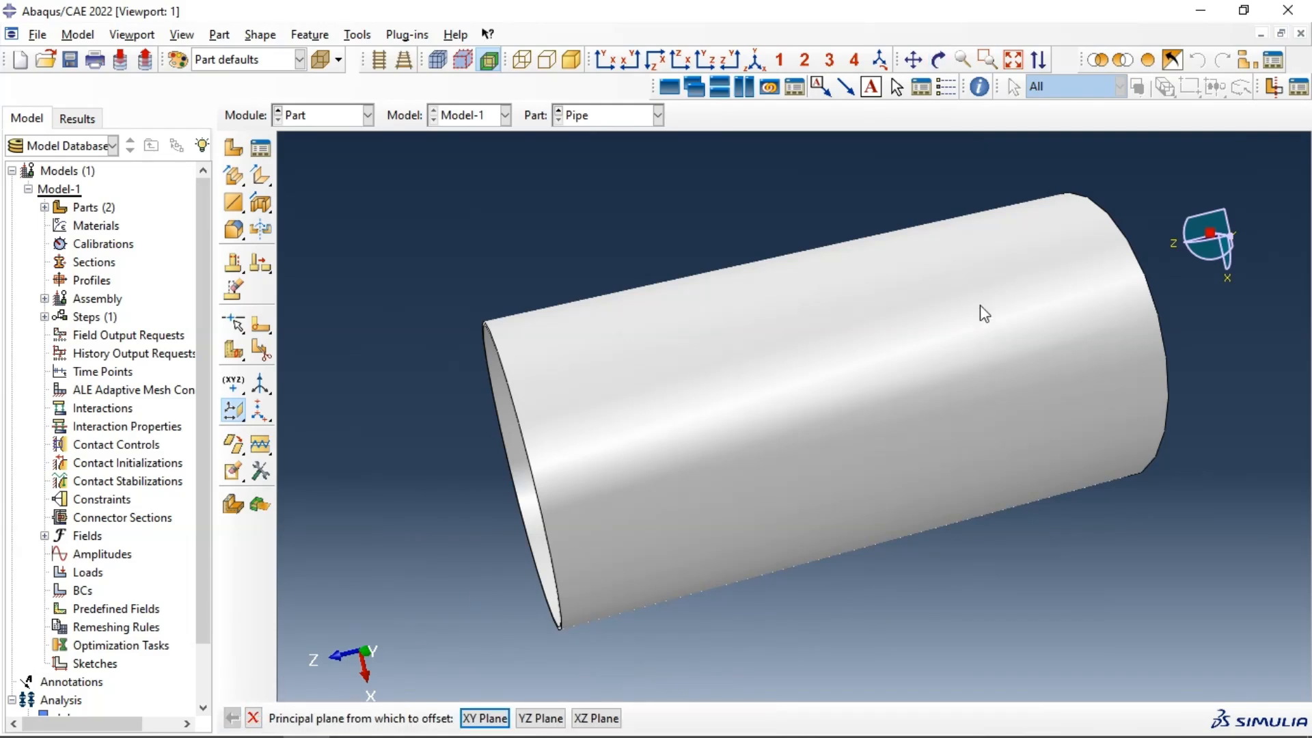
pyautogui.keyDown('ctrl'); pyautogui.keyDown('alt'); pyautogui.moveTo(882, 380); pyautogui.dragTo(900, 340); pyautogui.keyUp('alt'); pyautogui.keyUp('ctrl')
pyautogui.click(585, 716)
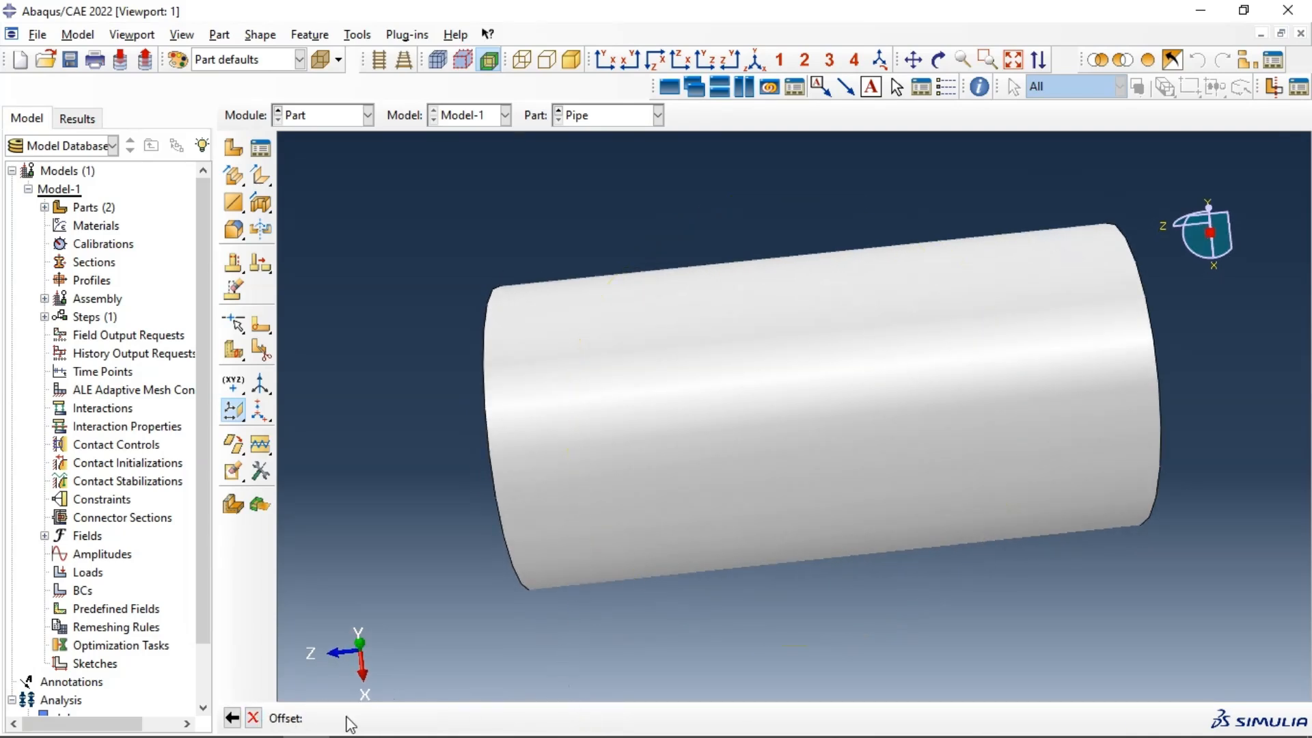
pyautogui.press('Return')
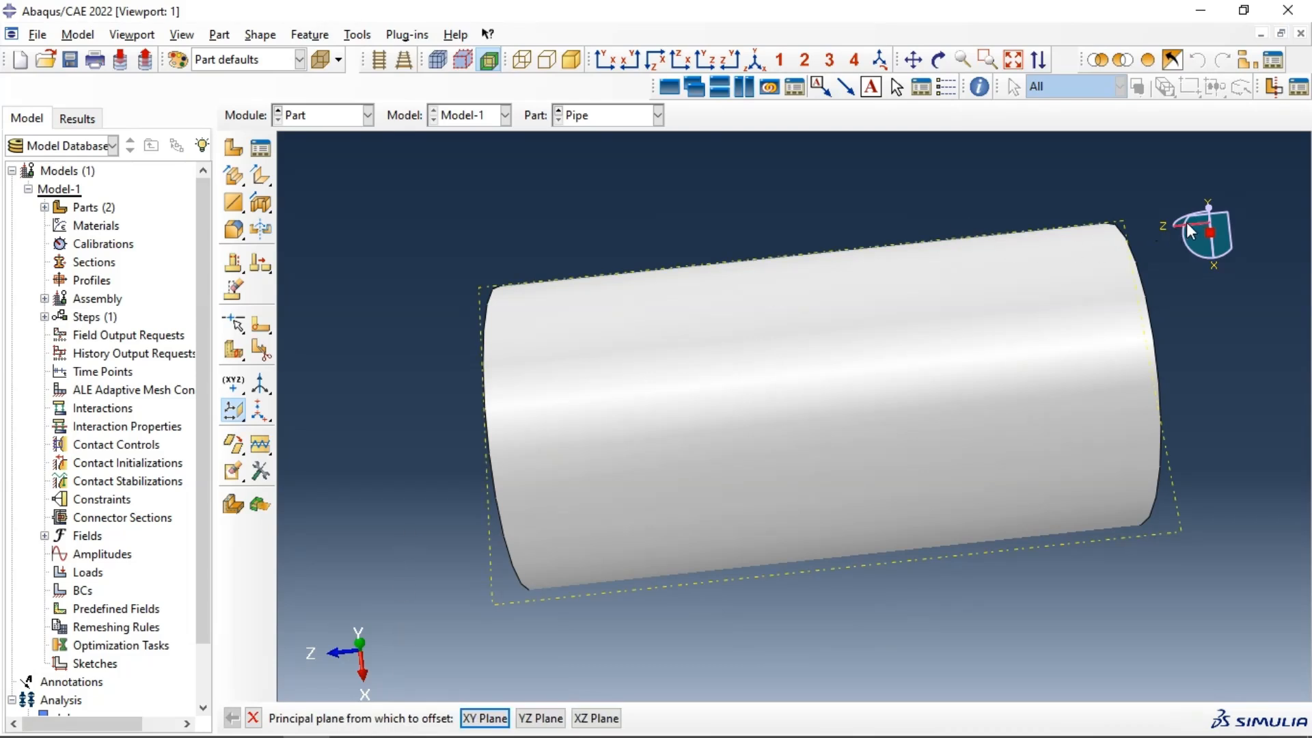
pyautogui.click(540, 718)
pyautogui.press('Return')
# - Partition the pipe cell using the XZ datum plane
pyautogui.click(268, 349)
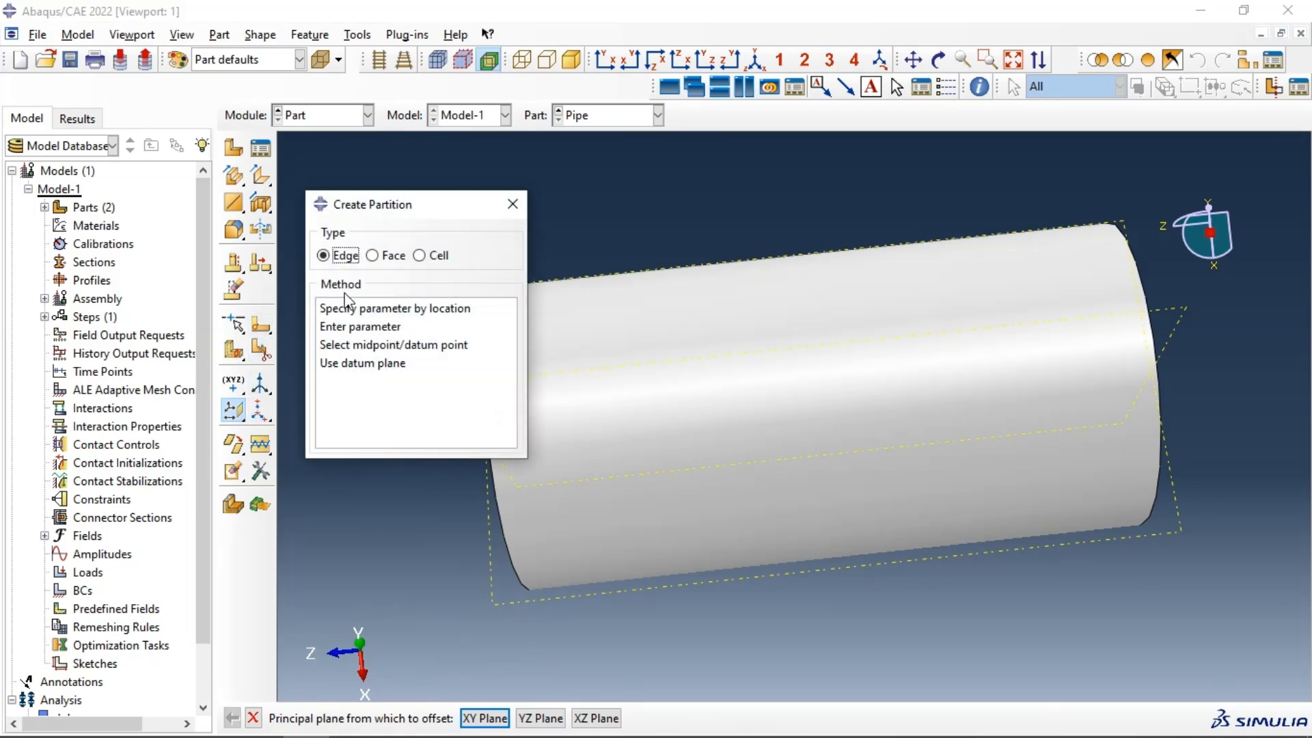
pyautogui.click(419, 255)
pyautogui.click(410, 326)
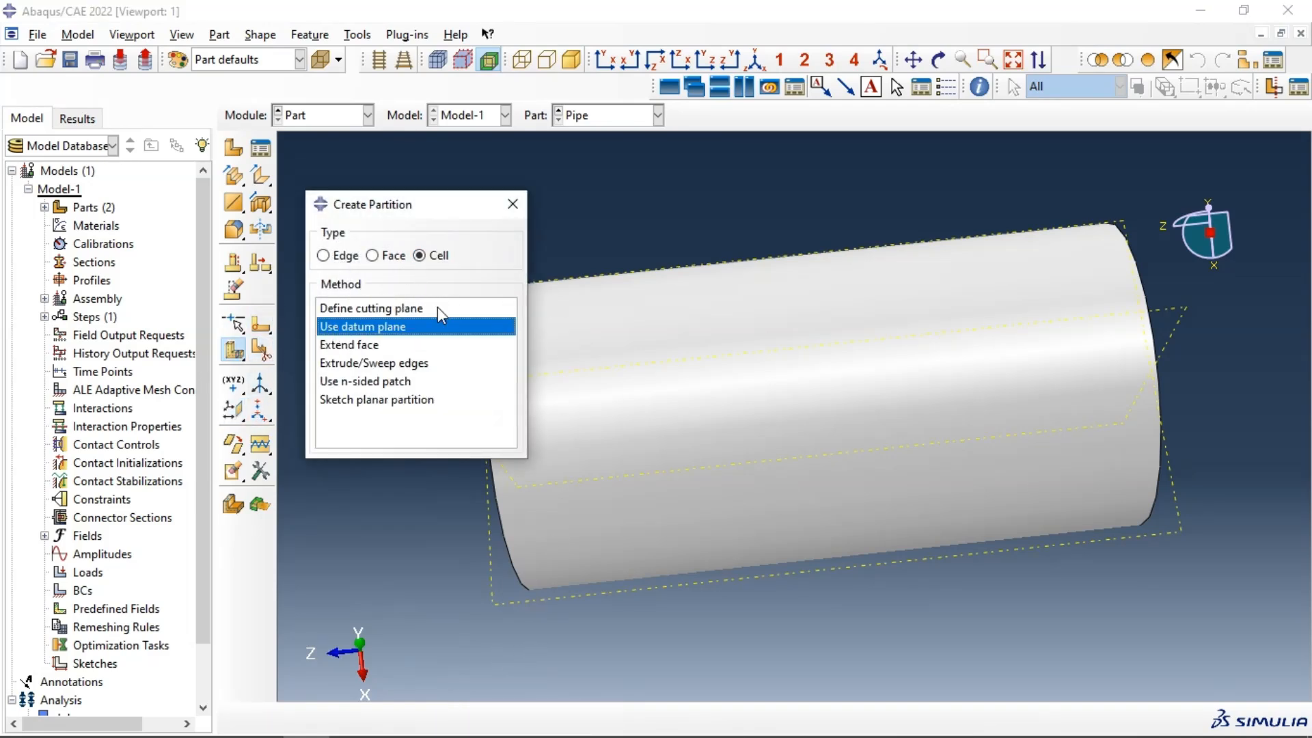
pyautogui.click(544, 281)
pyautogui.middleClick(544, 281)
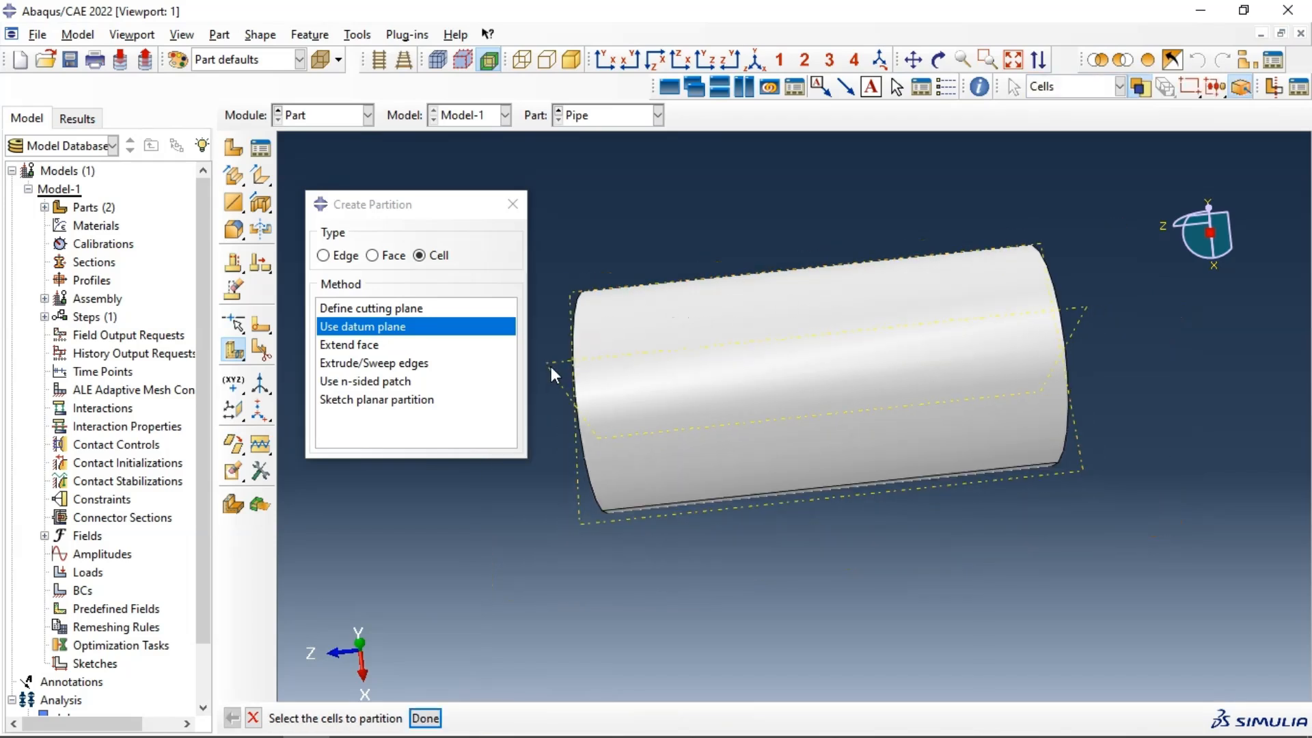
# - Partition both pipe halves using the YZ datum plane and finish partitioning
pyautogui.moveTo(556, 243); pyautogui.dragTo(1107, 586)
pyautogui.middleClick(581, 396)
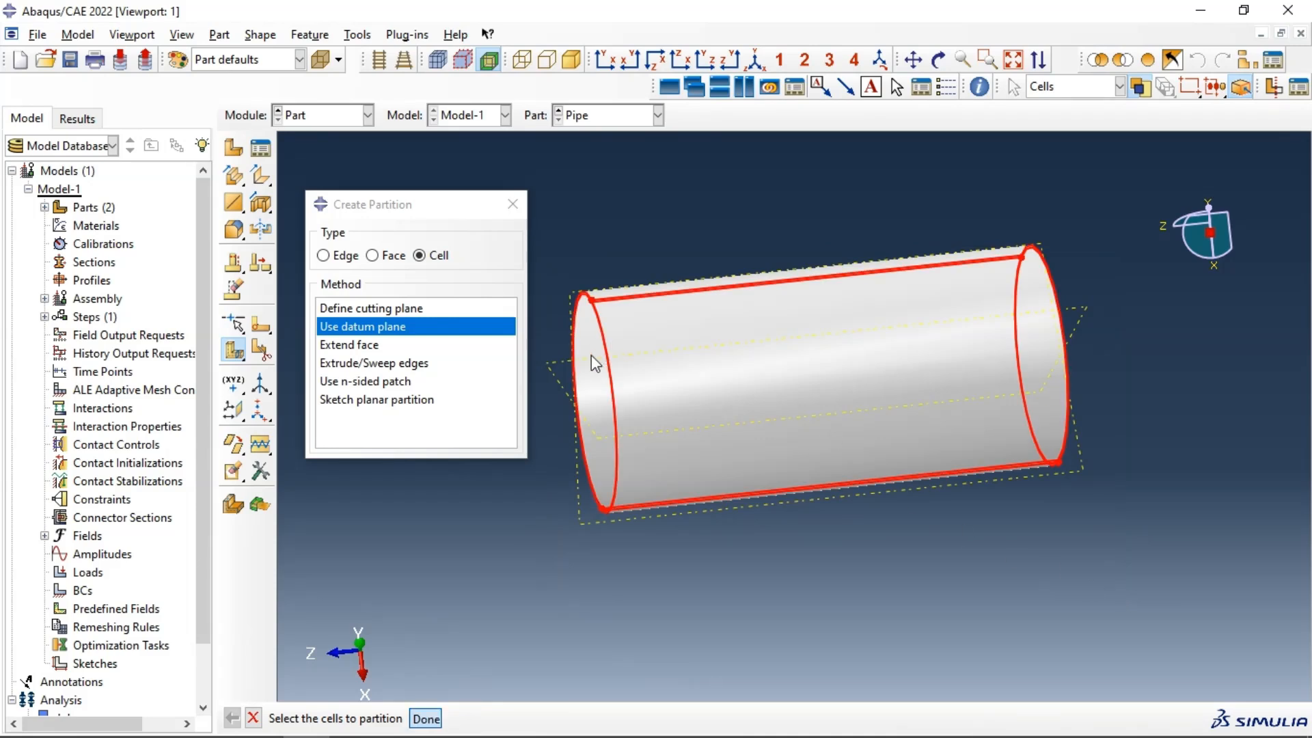
pyautogui.click(552, 363)
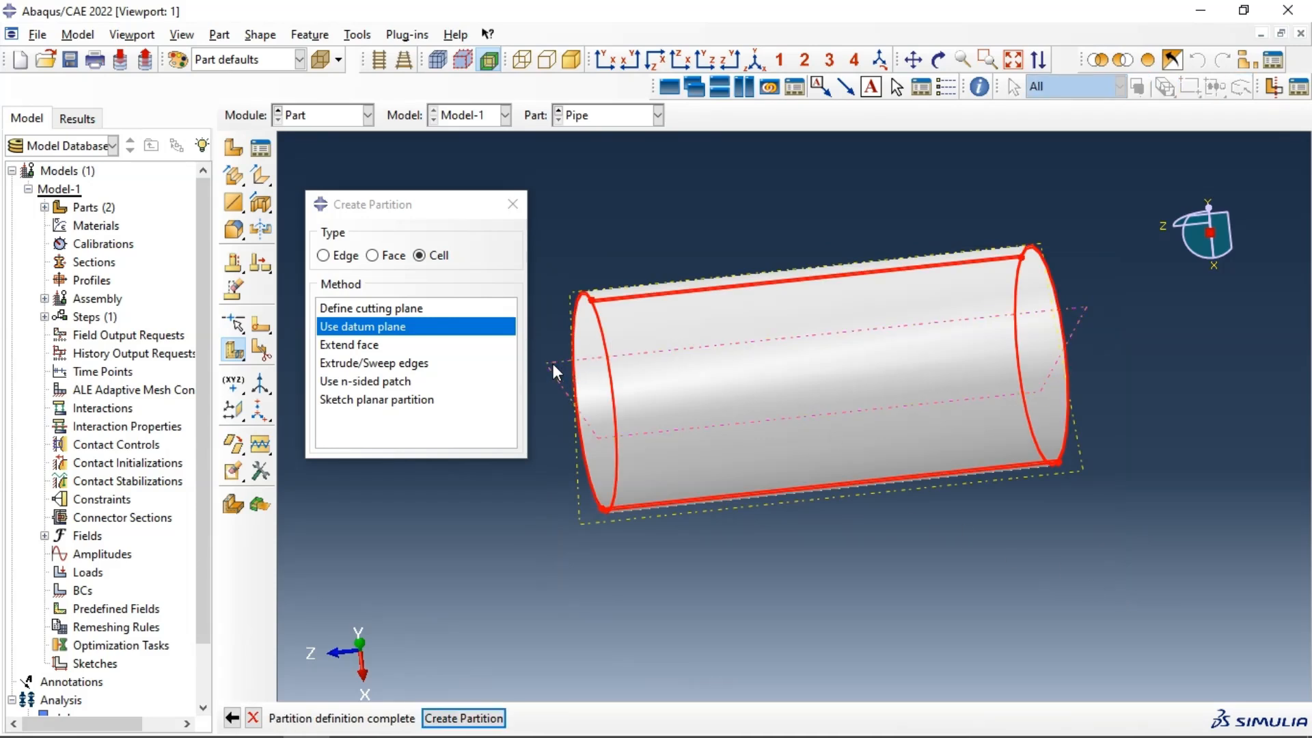
pyautogui.middleClick(553, 363)
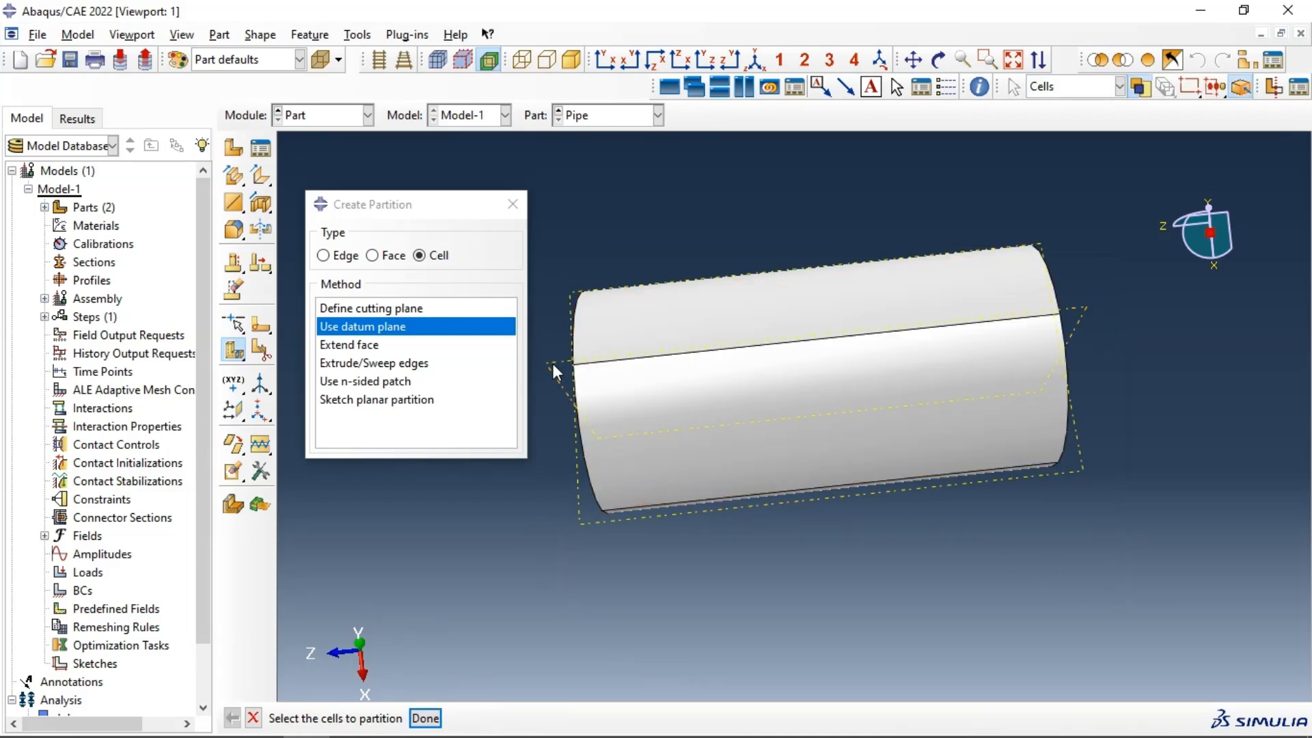
pyautogui.click(938, 59)
pyautogui.moveTo(1011, 444); pyautogui.dragTo(786, 318)
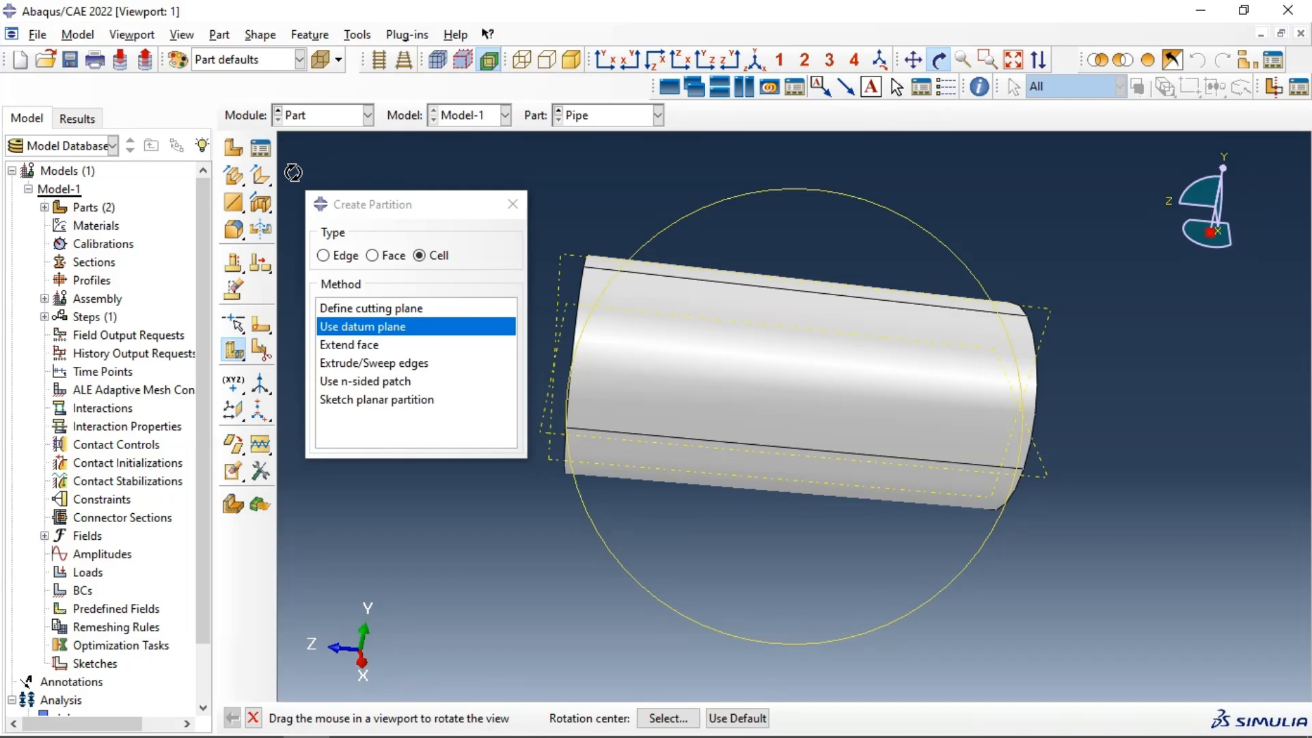
pyautogui.click(512, 204)
# - Switch to the Assembly module and rotate the crack-structure instance about the Y axis of the datum coordinate system
pyautogui.click(367, 115)
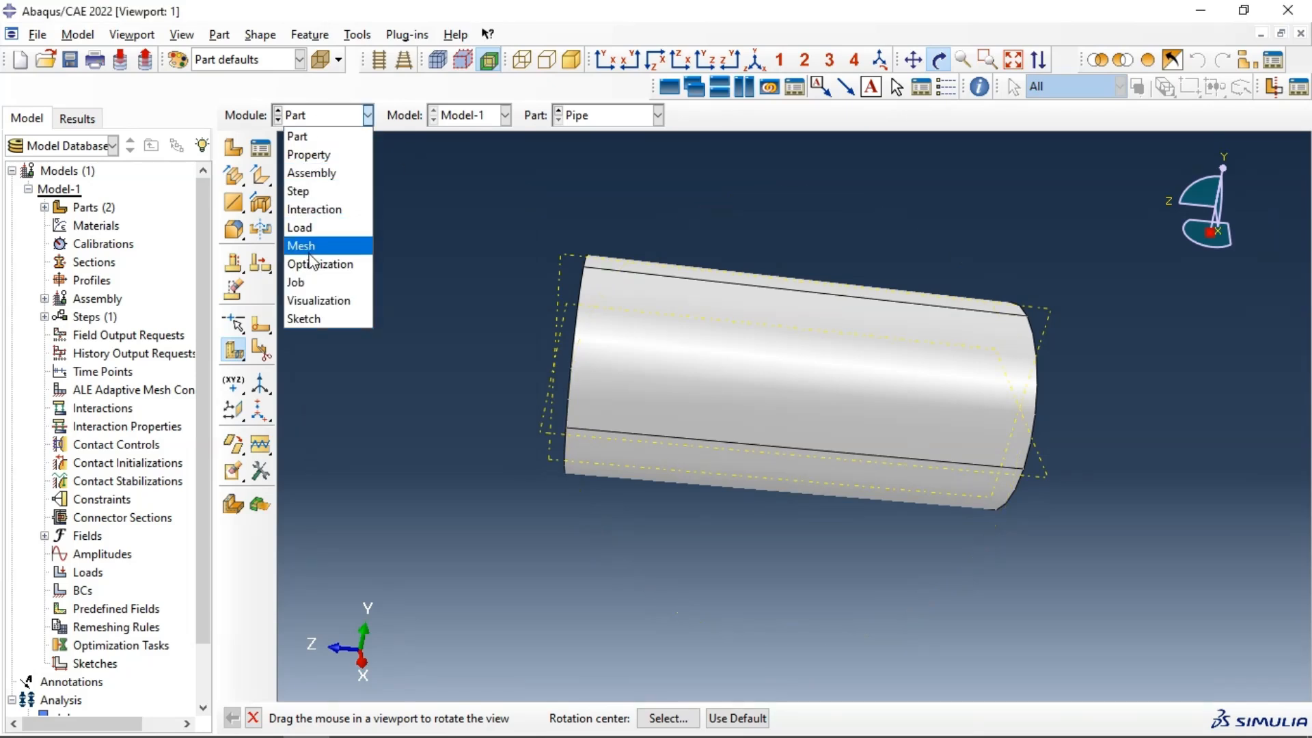
pyautogui.click(313, 174)
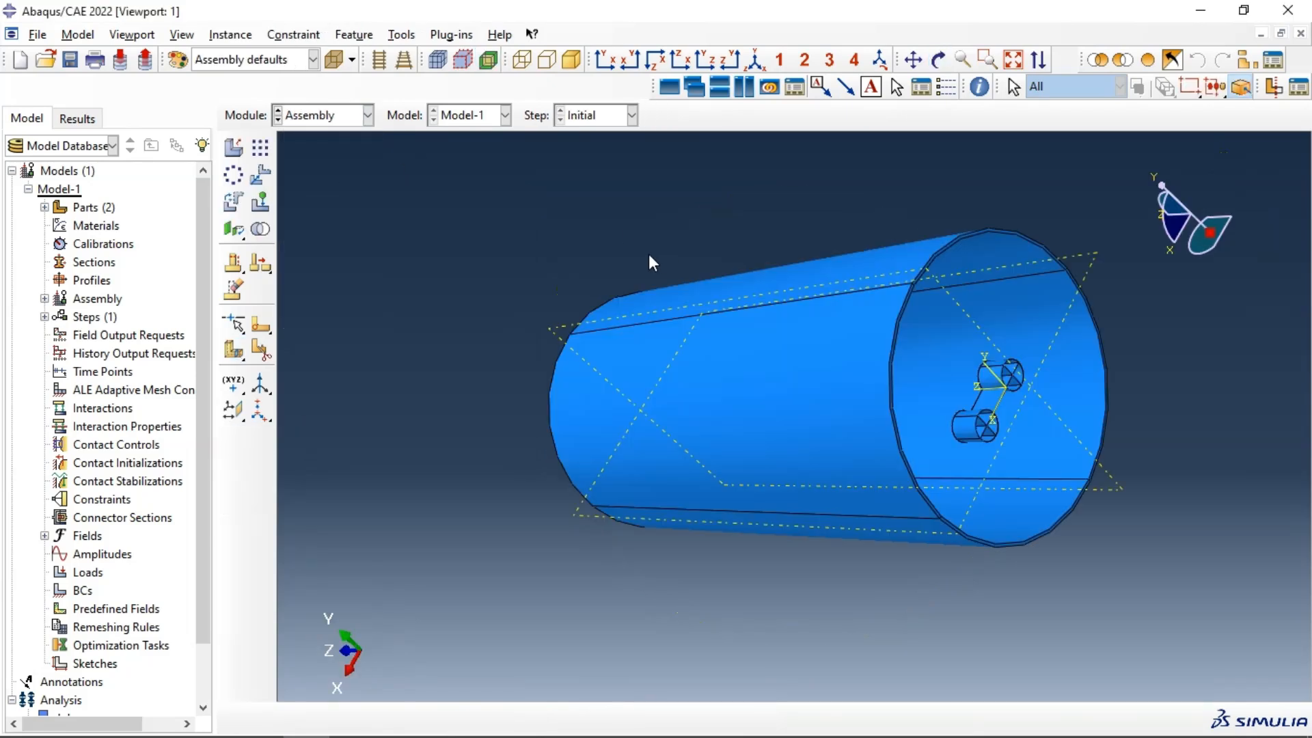
pyautogui.click(233, 203)
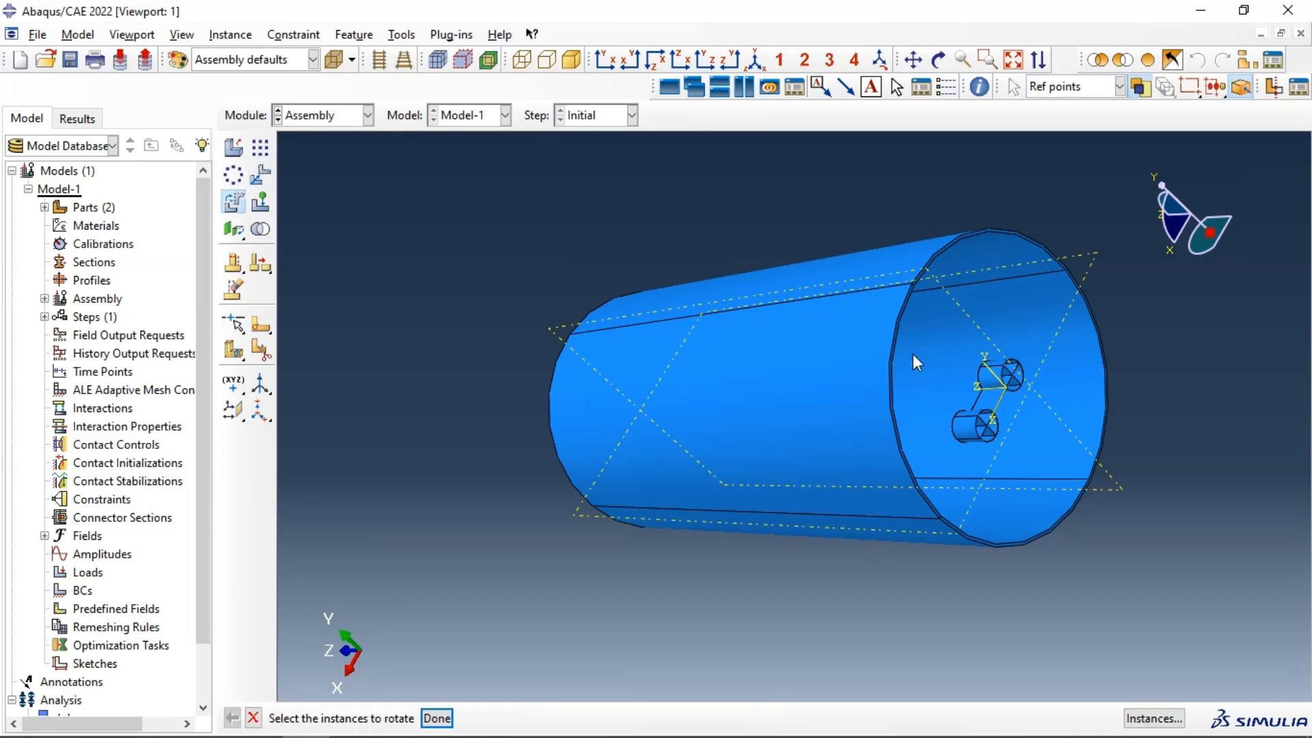
pyautogui.click(997, 395)
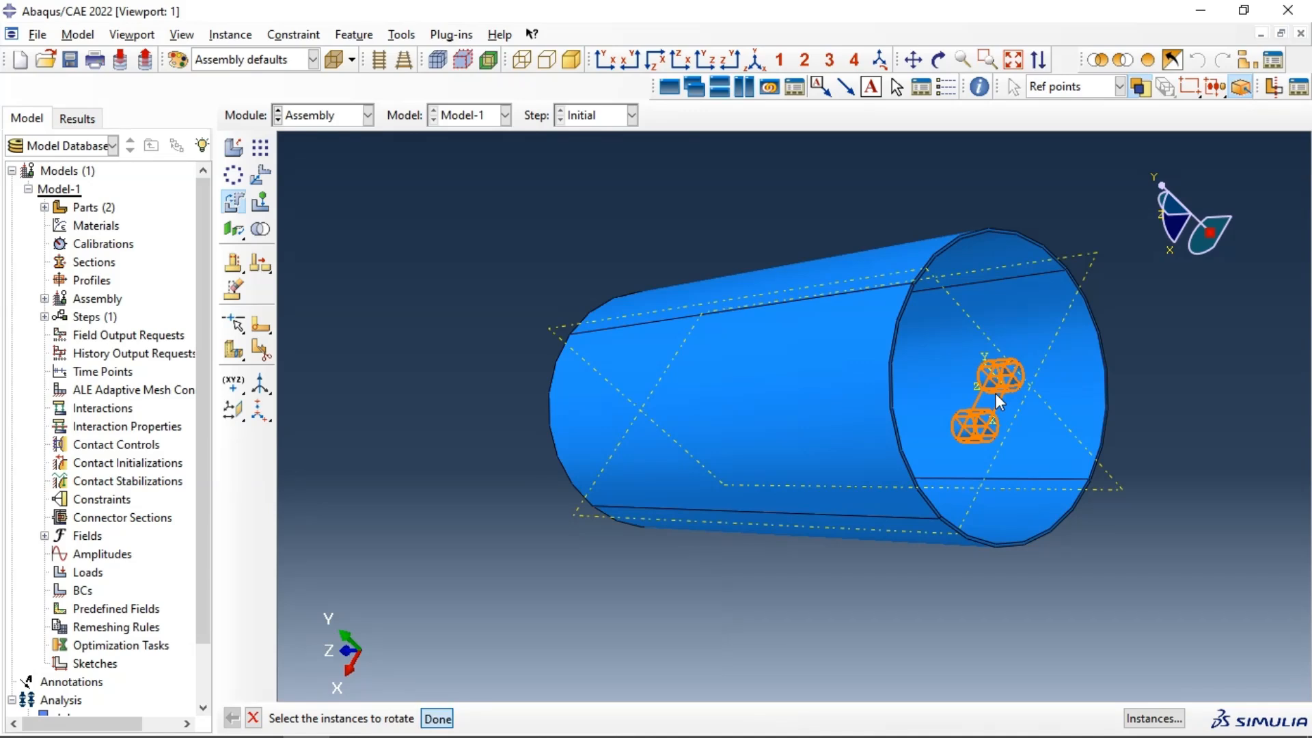
pyautogui.middleClick(995, 393)
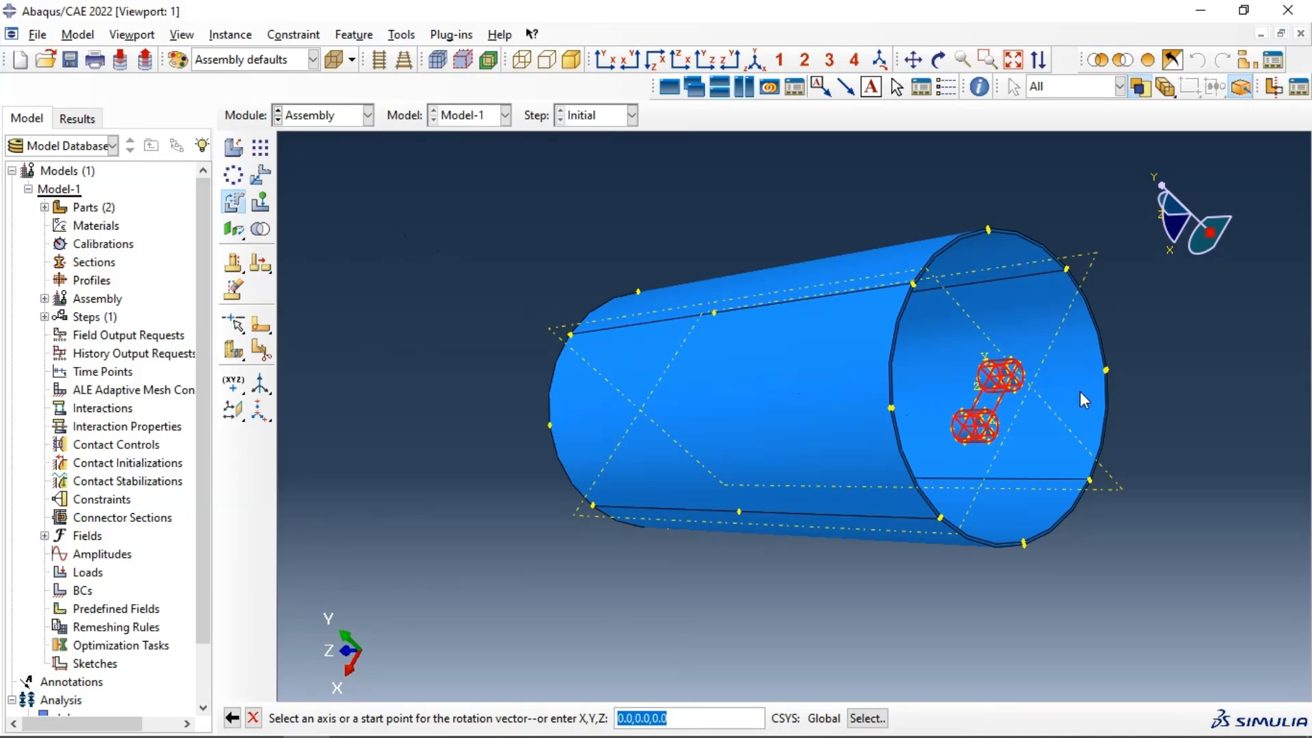
pyautogui.press('Return')
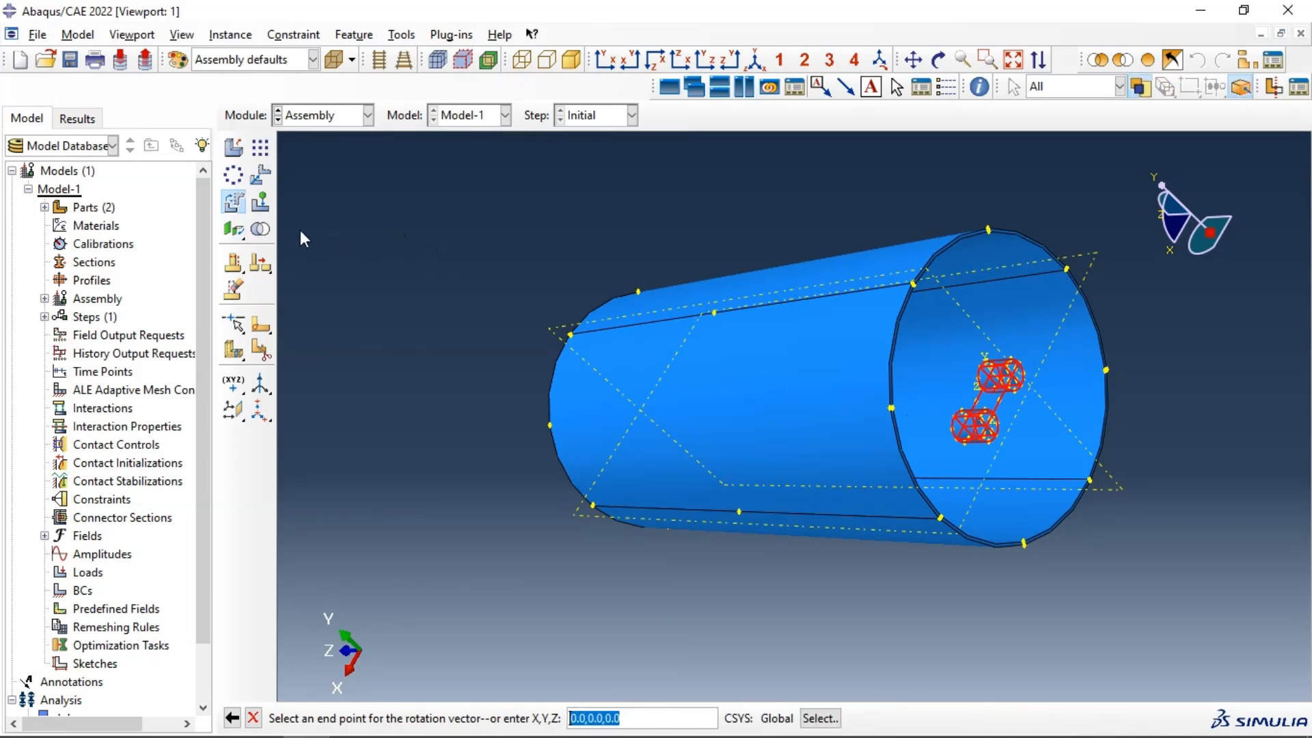
pyautogui.click(232, 717)
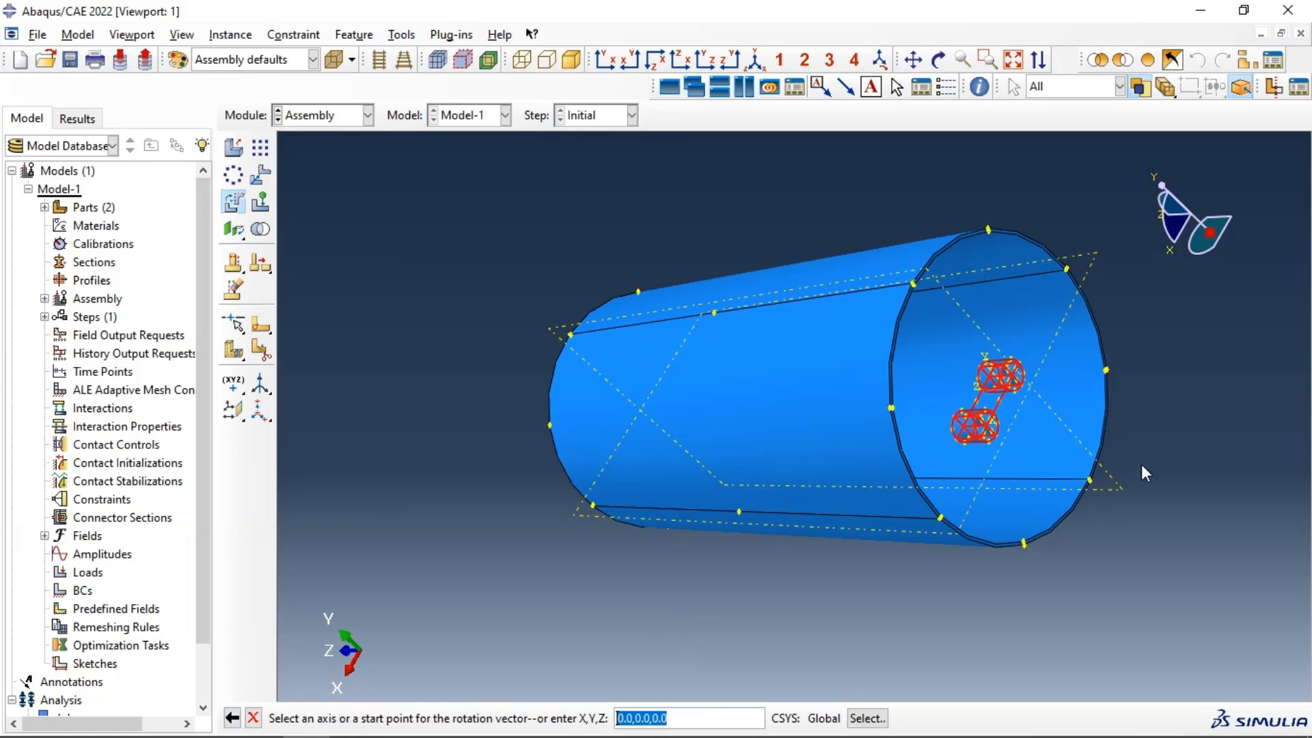
pyautogui.scroll(-2, 1015, 395)
pyautogui.scroll(-2, 984, 374)
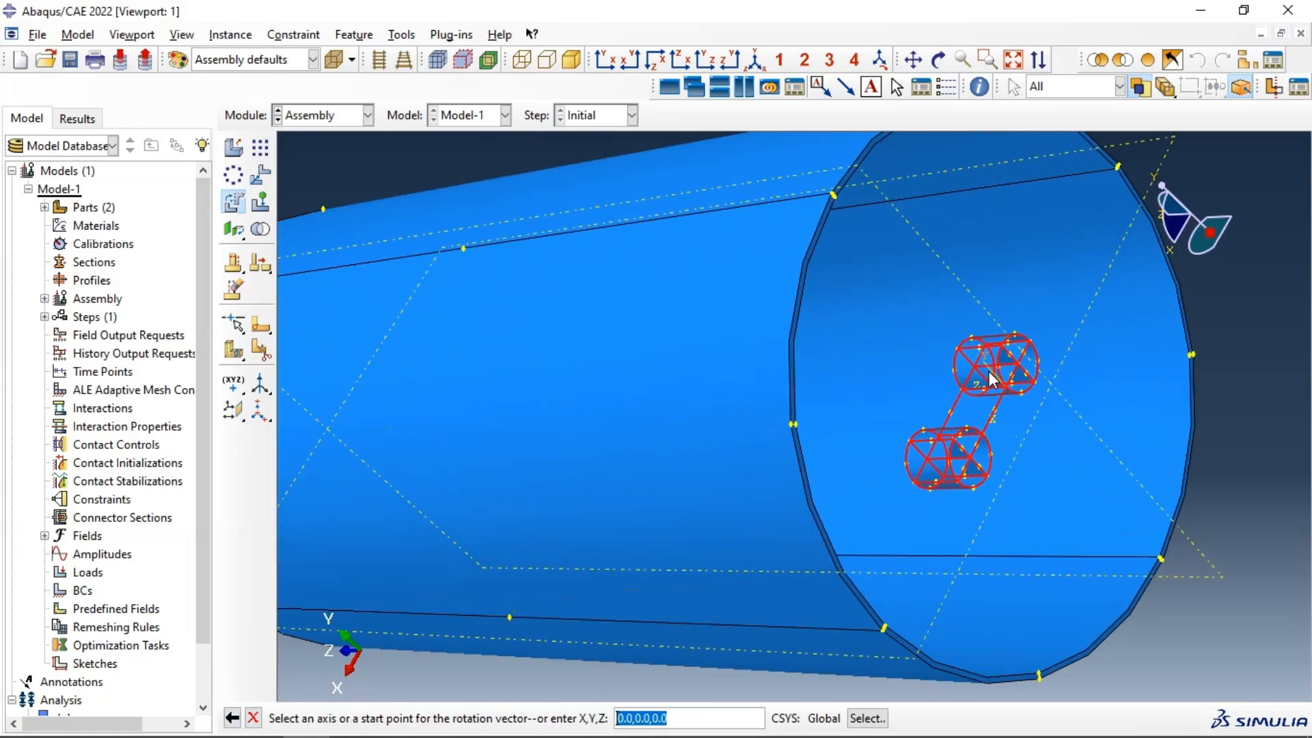
pyautogui.click(989, 373)
pyautogui.press('Return')
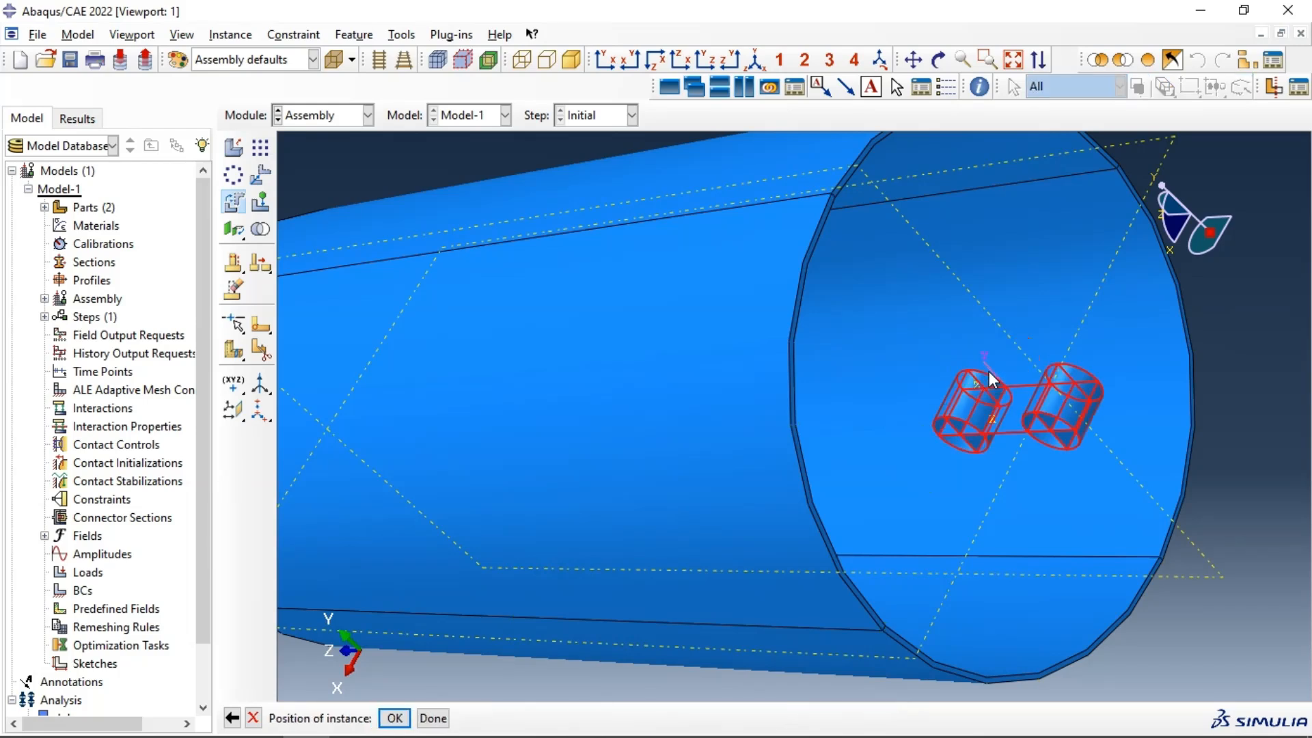
pyautogui.press('Return')
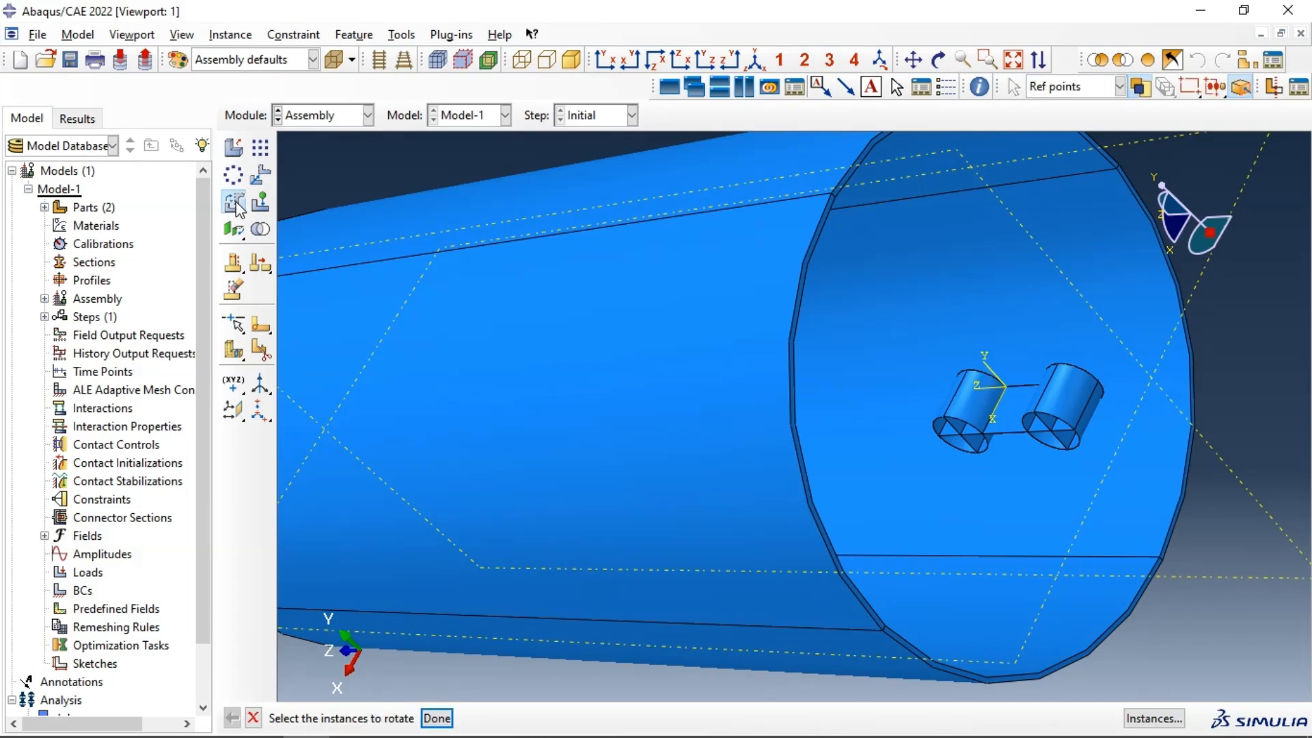
# - Rotate the crack-structure instance about the Z axis of the datum coordinate system and accept its position
pyautogui.click(1044, 416)
pyautogui.middleClick(1045, 416)
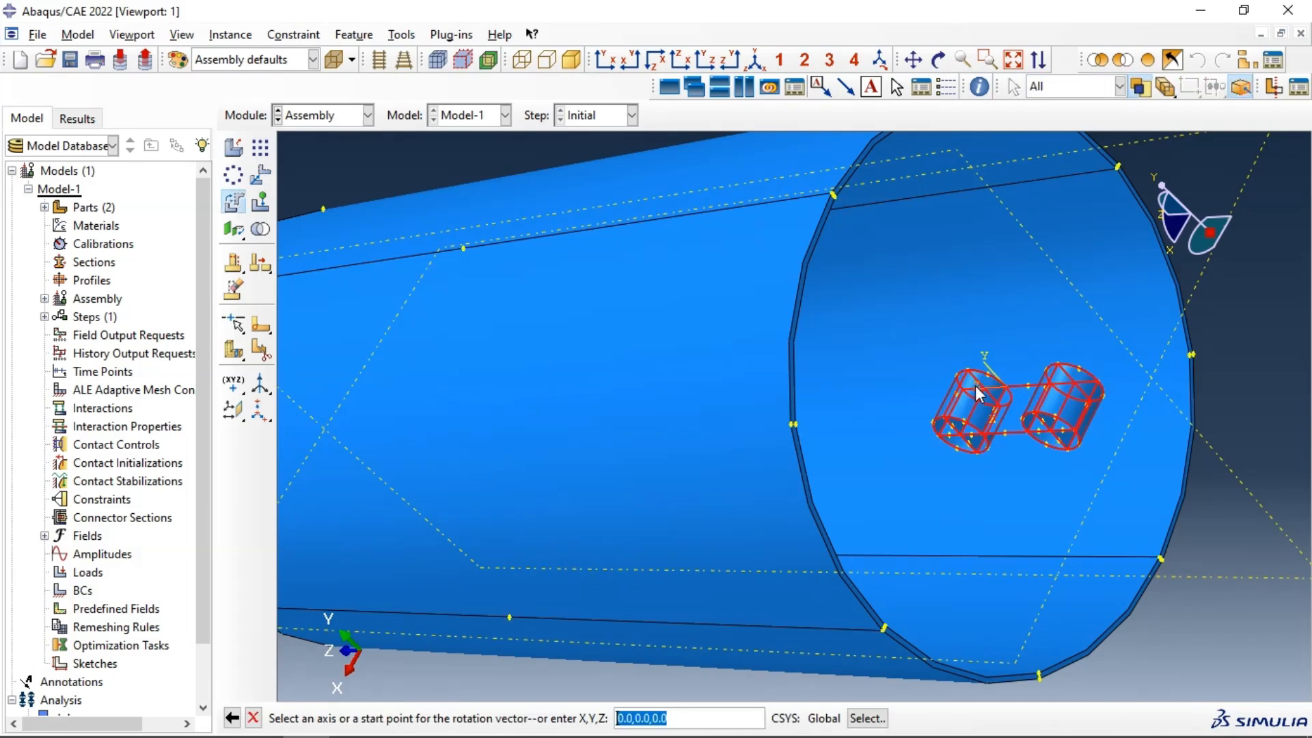
pyautogui.click(976, 386)
pyautogui.middleClick(976, 386)
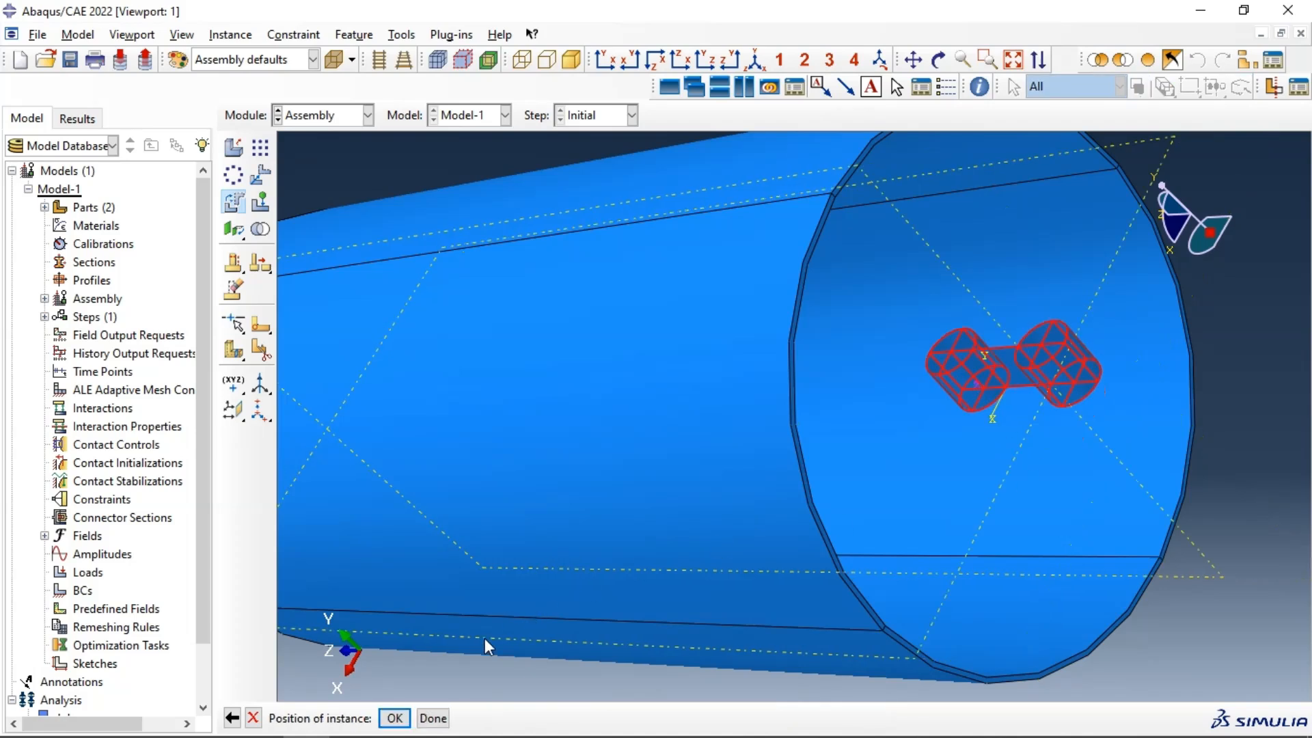
pyautogui.click(394, 718)
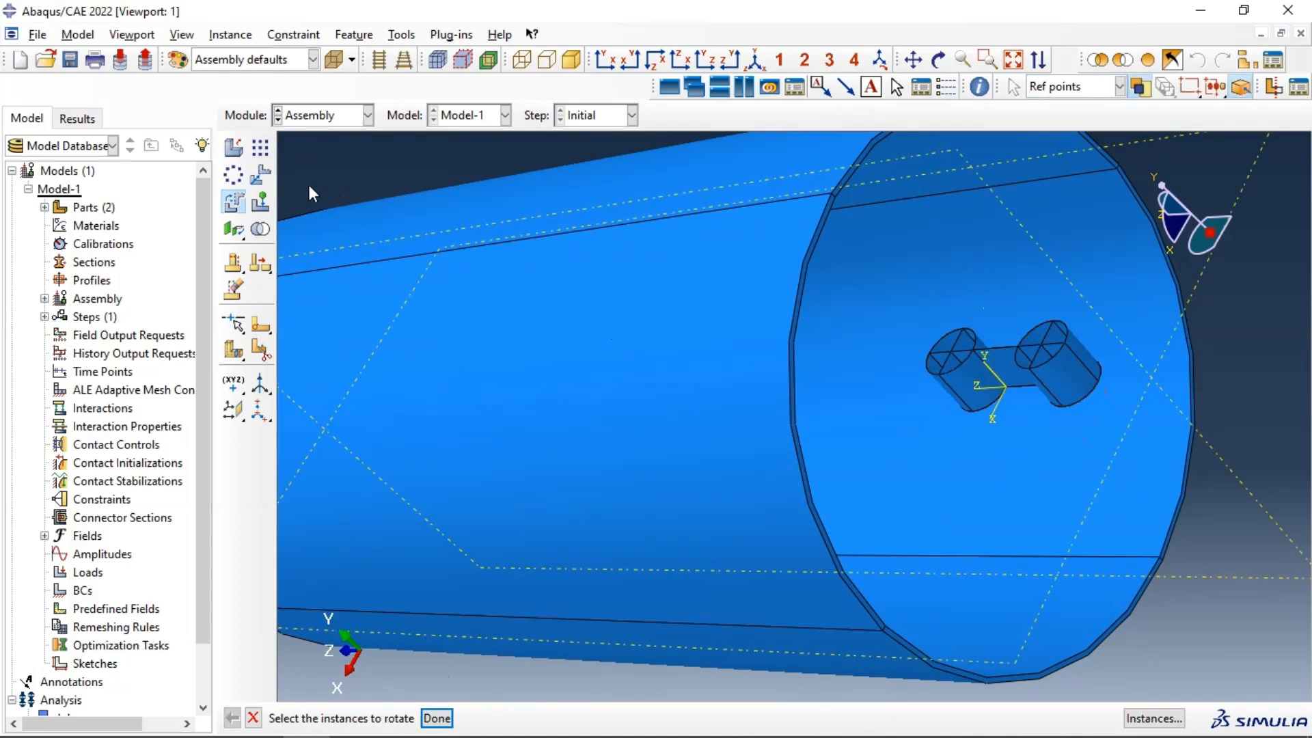
# - Translate the crack-structure instance from the midpoint of its connecting plate's edge to the midpoint of the pipe's lengthwise edge on the +Y side
pyautogui.click(261, 175)
pyautogui.click(1008, 369)
pyautogui.middleClick(1015, 379)
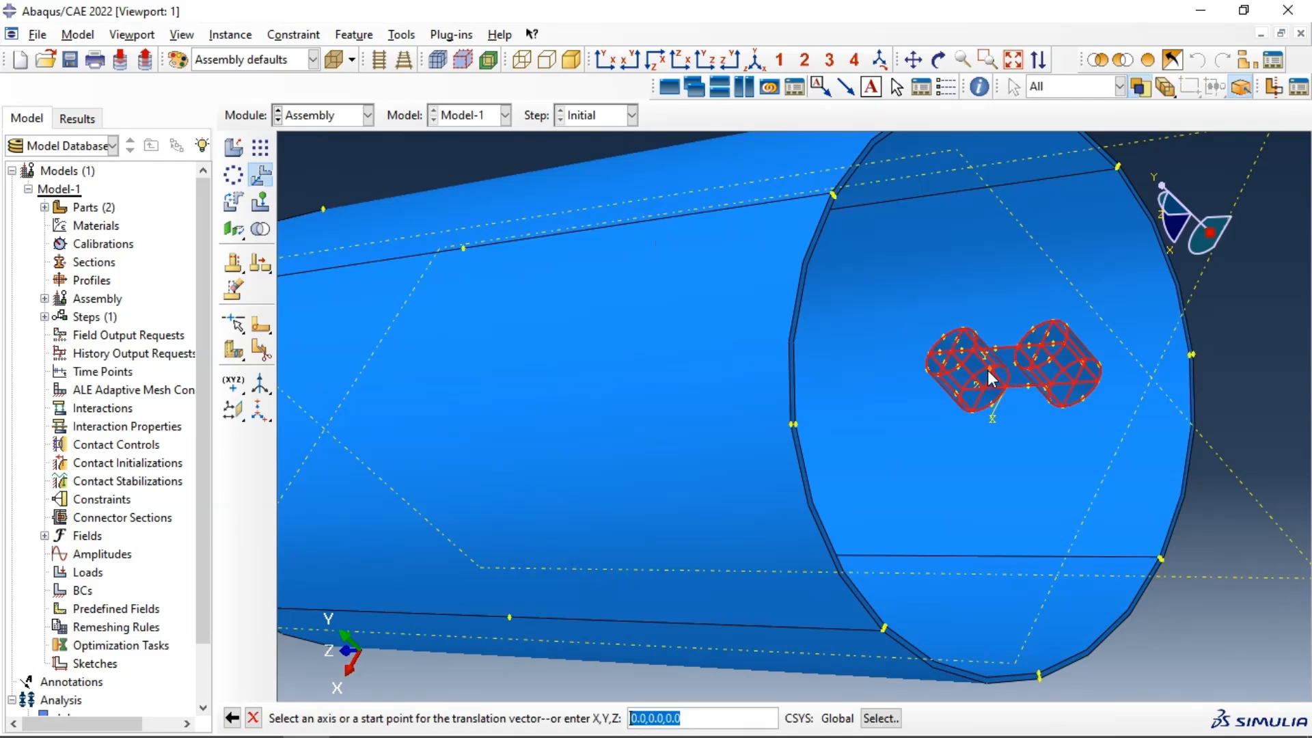
pyautogui.scroll(-3, 1001, 375)
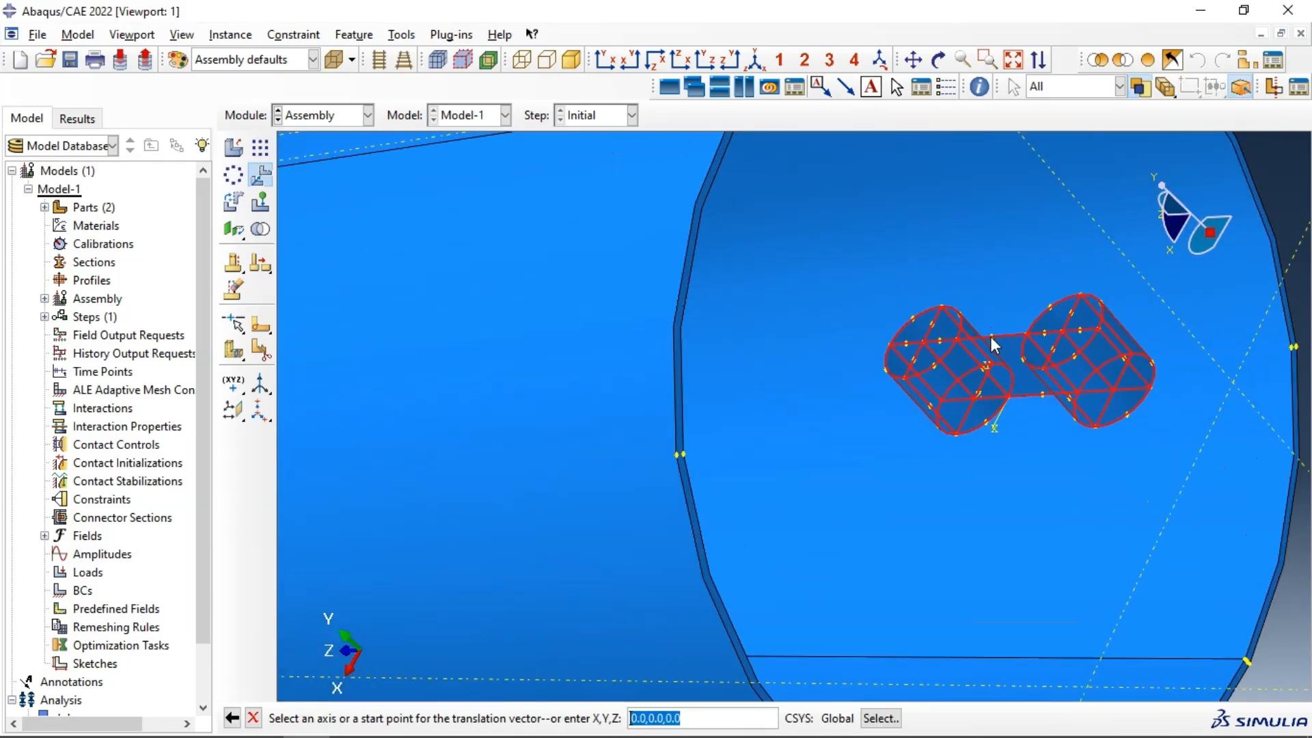
pyautogui.click(993, 338)
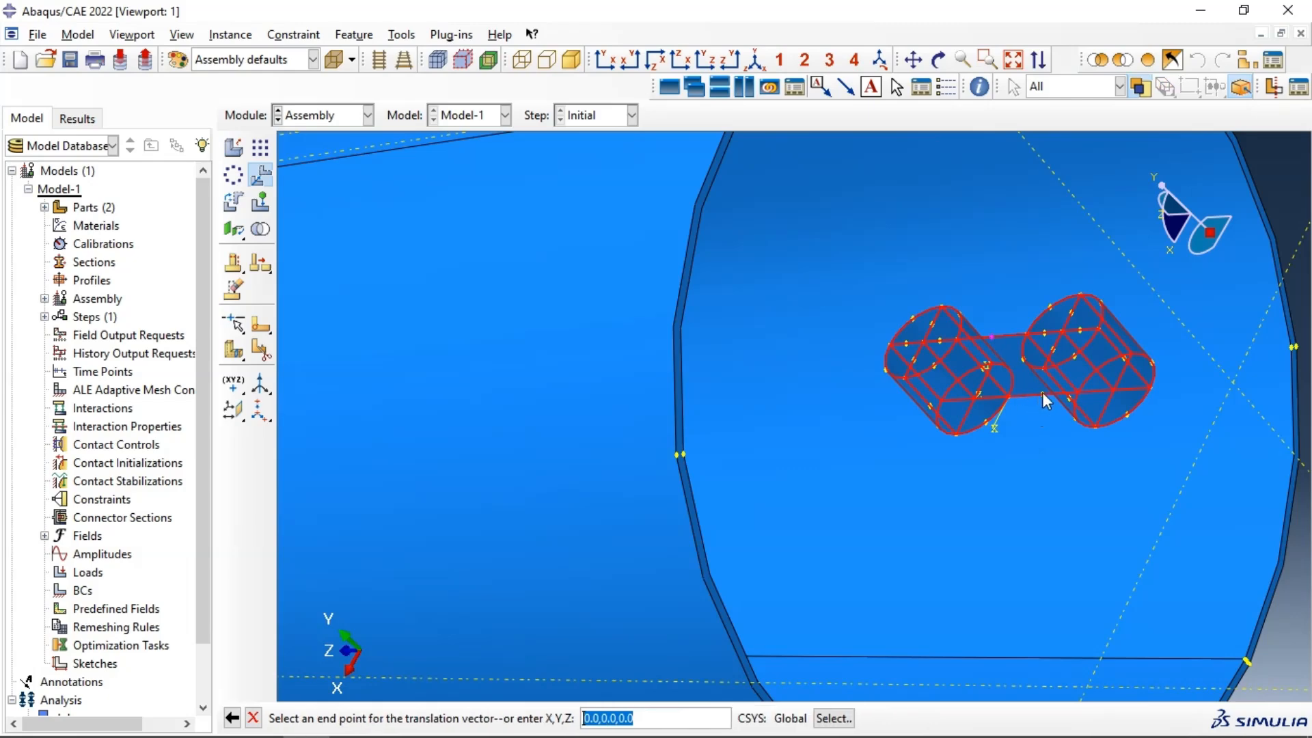
pyautogui.scroll(5, 897, 333)
pyautogui.scroll(-6, 489, 248)
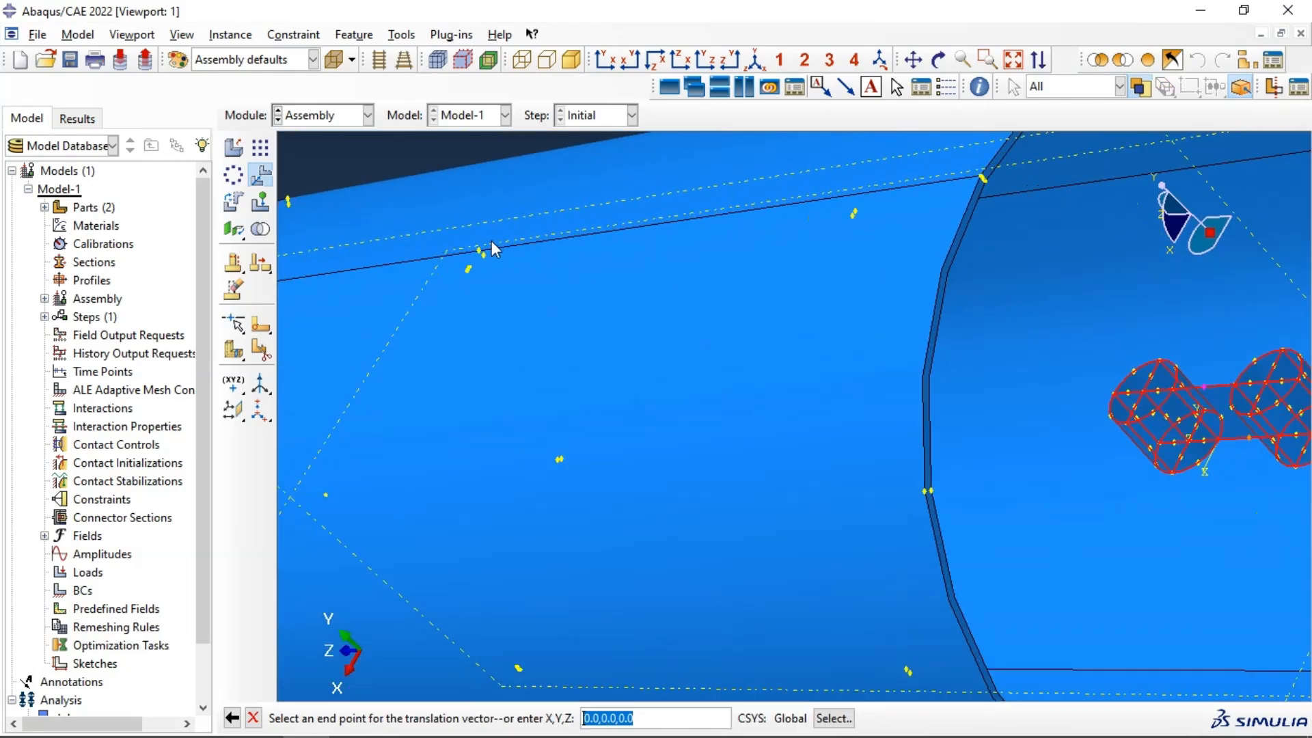
pyautogui.click(477, 254)
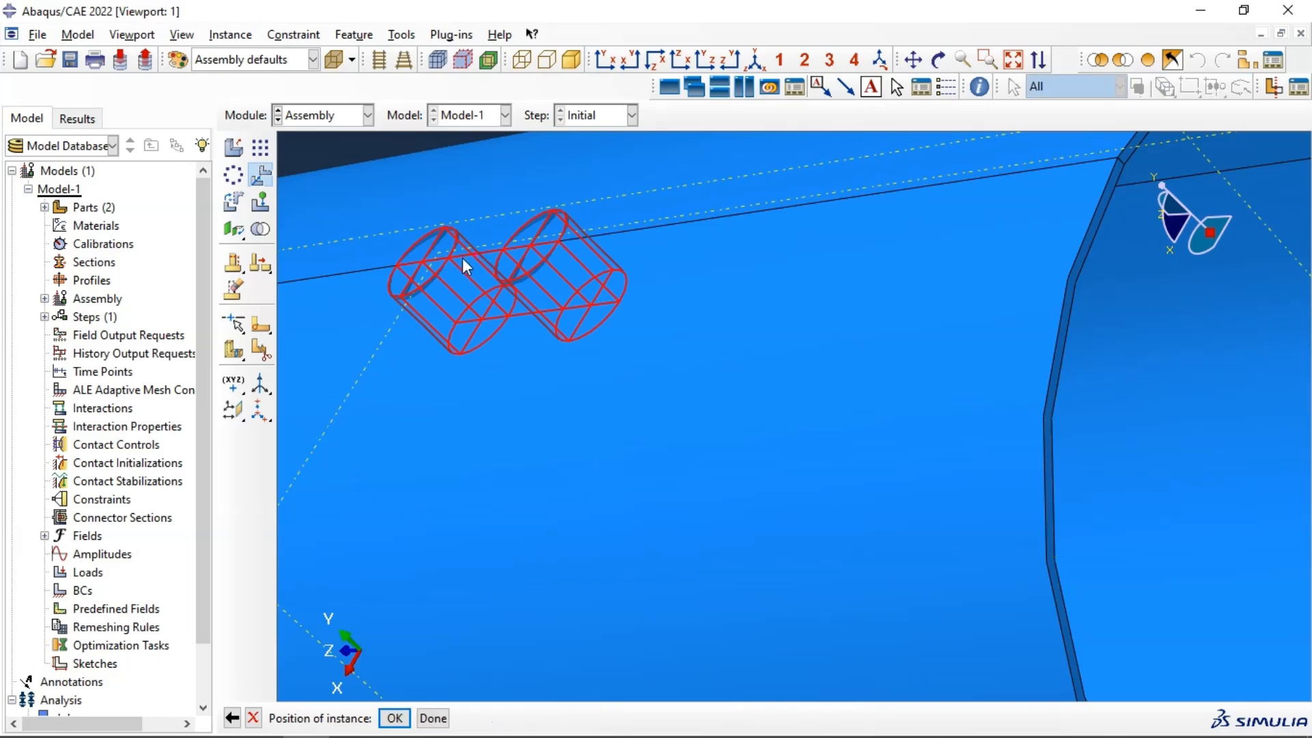
pyautogui.click(394, 716)
# - Translate the crack-structure instance by a distance of 5 along the Y axis so it passes through the pipe wall
pyautogui.scroll(4, 568, 237)
pyautogui.keyDown('ctrl'); pyautogui.keyDown('alt'); pyautogui.moveTo(818, 425); pyautogui.dragTo(704, 446); pyautogui.keyUp('alt'); pyautogui.keyUp('ctrl')
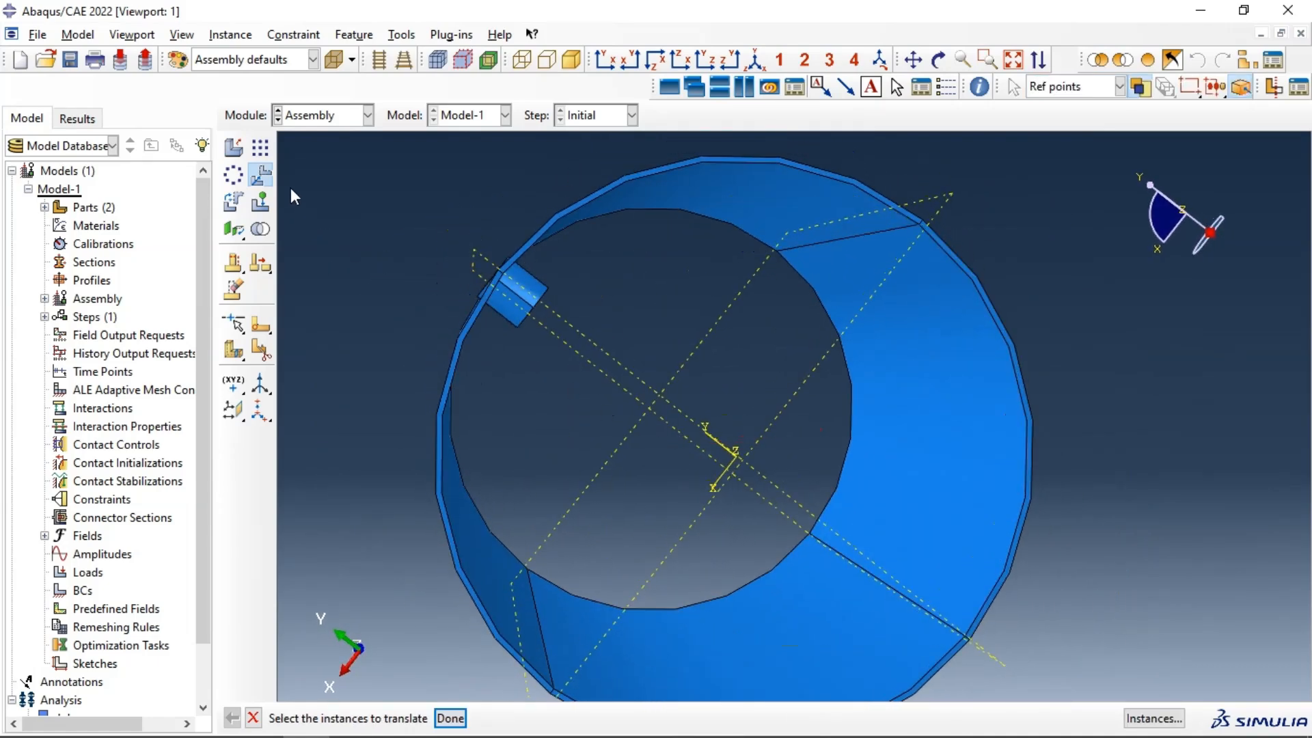
pyautogui.click(528, 301)
pyautogui.middleClick(525, 300)
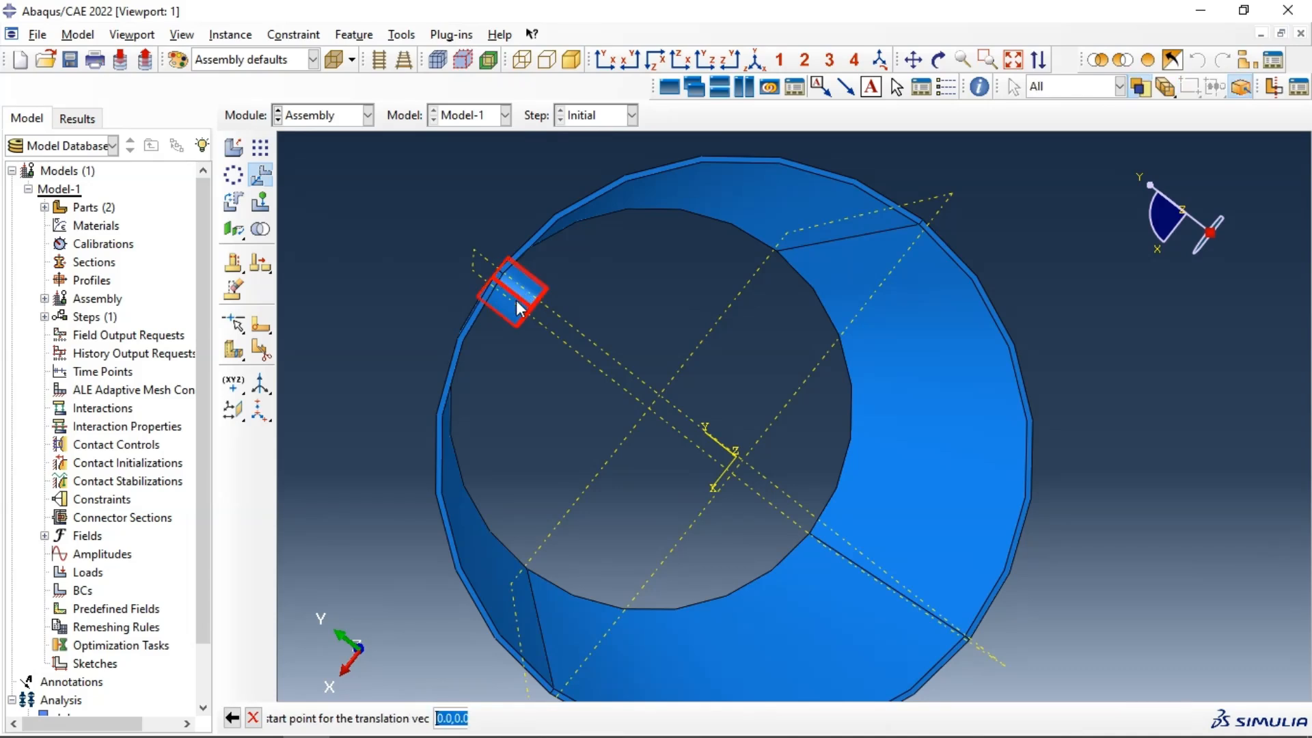
pyautogui.click(716, 441)
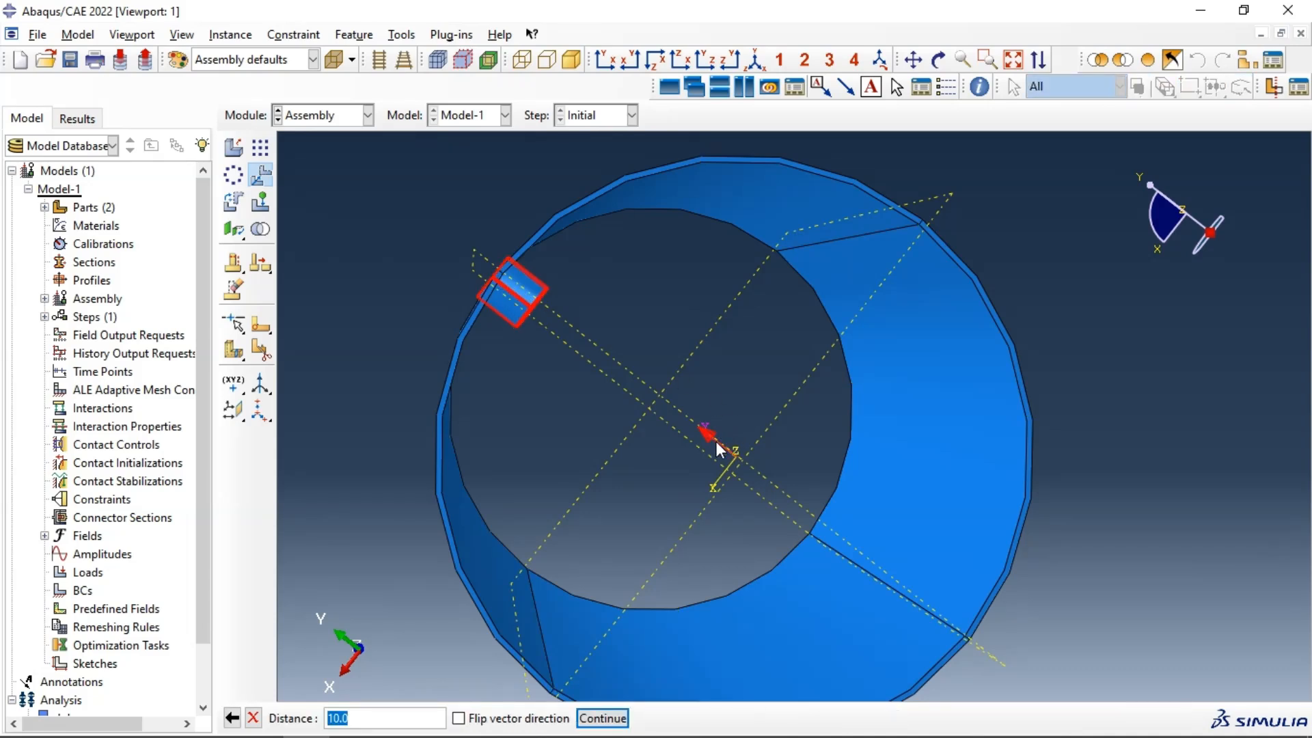
pyautogui.write('5')
pyautogui.press('Return')
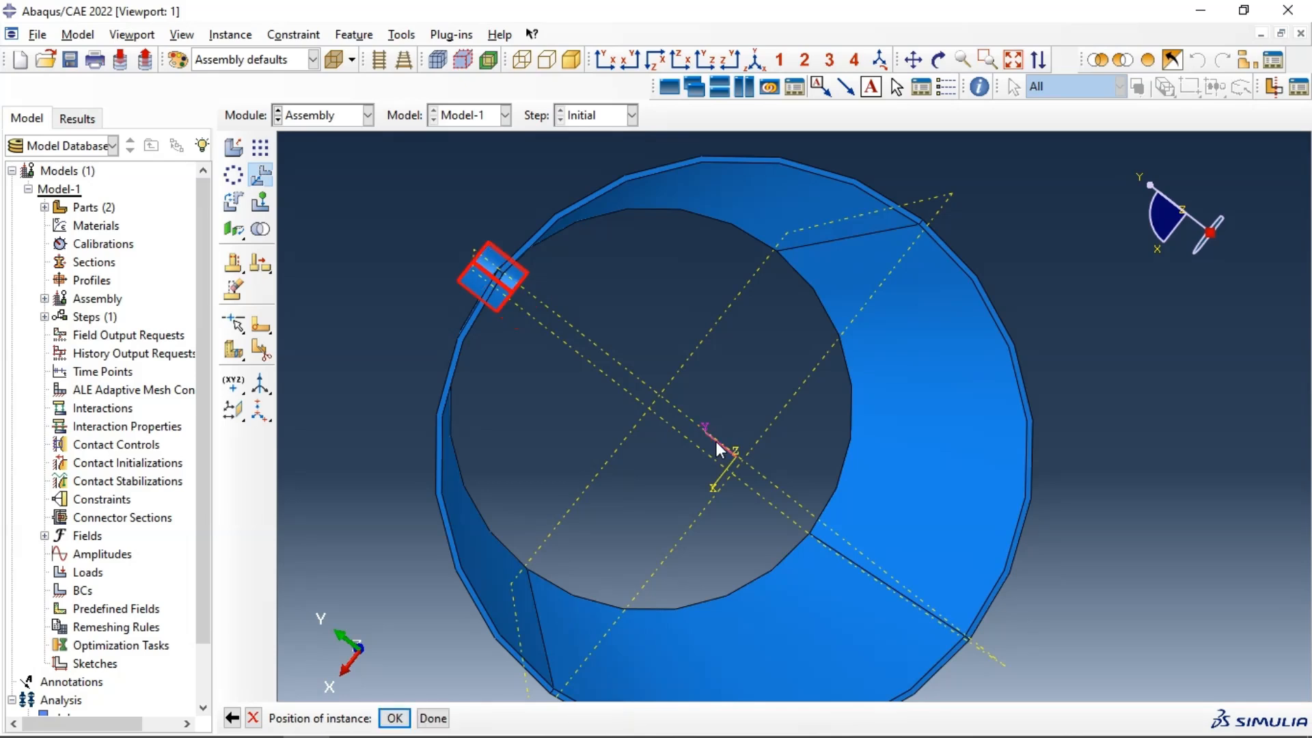
pyautogui.click(399, 718)
# - Set up a Cut geometry operation on the instances with part name PipeWithCrack, suppressing the original instances
pyautogui.click(939, 59)
pyautogui.moveTo(690, 410); pyautogui.dragTo(917, 513)
pyautogui.scroll(-5, 813, 383)
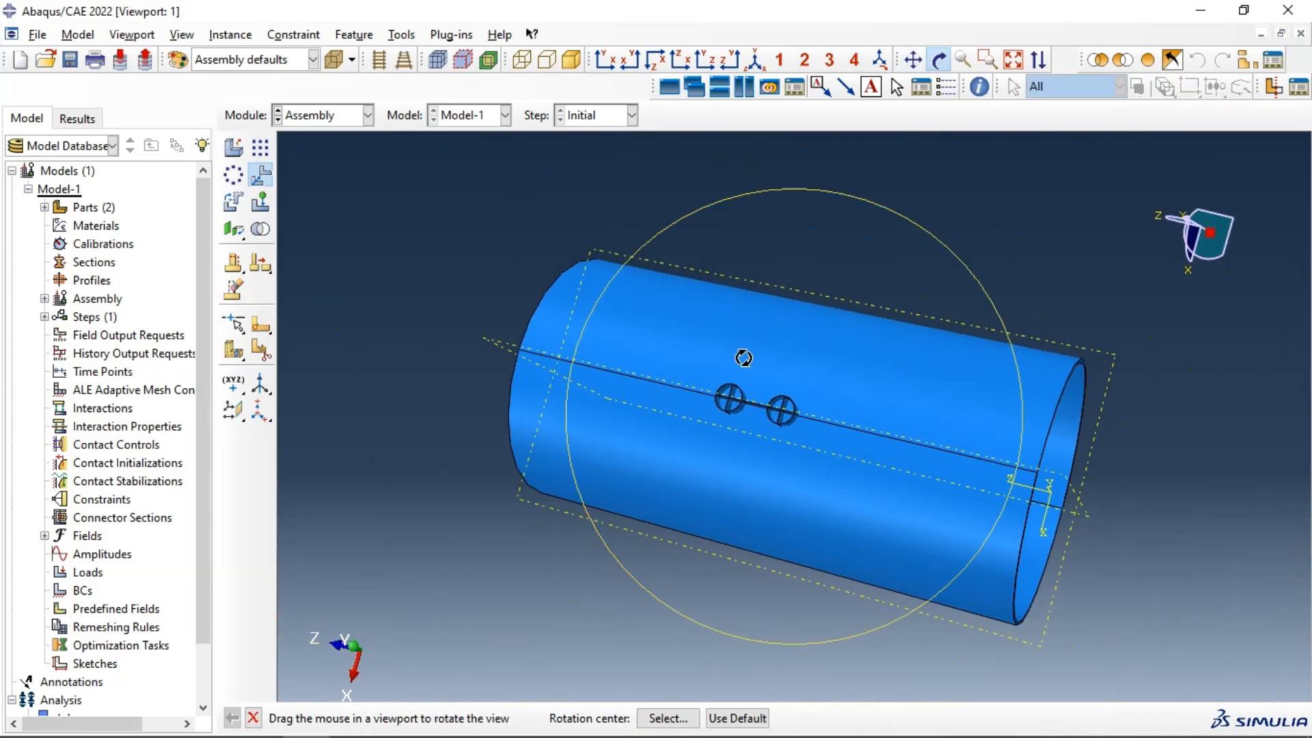
pyautogui.click(260, 230)
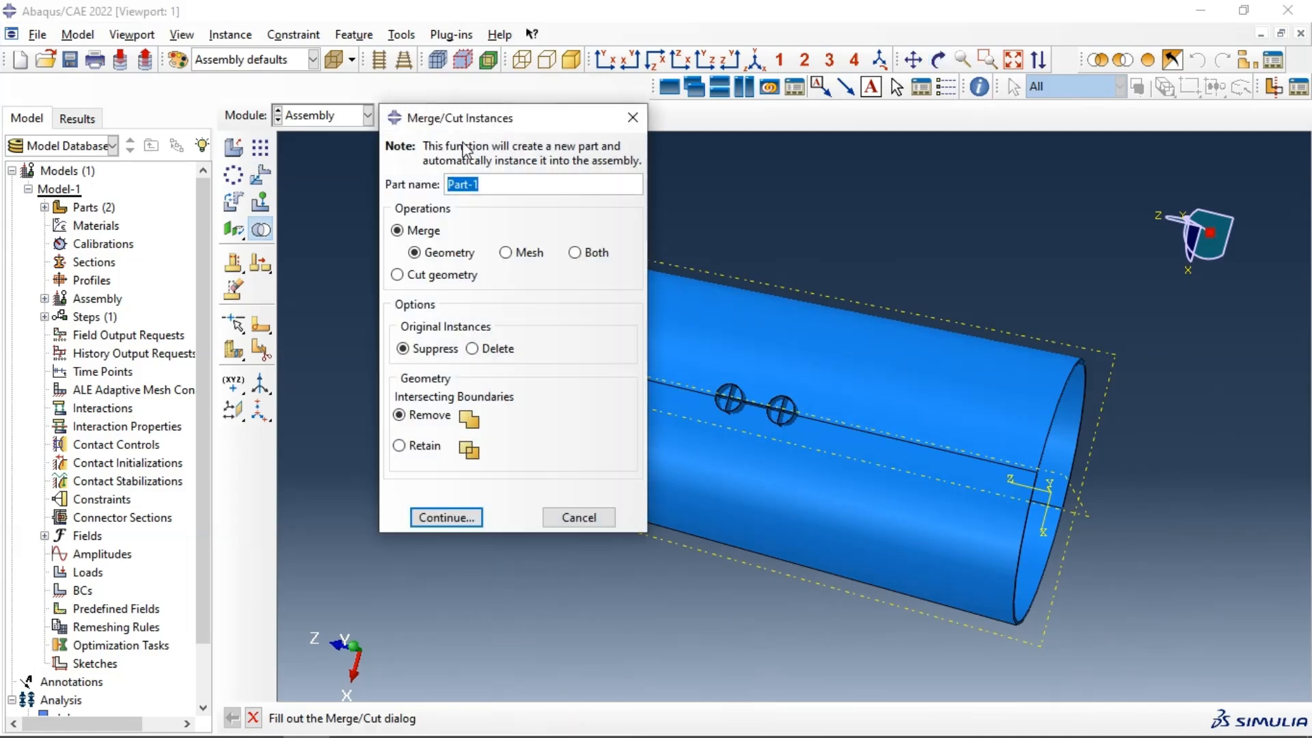
pyautogui.click(403, 276)
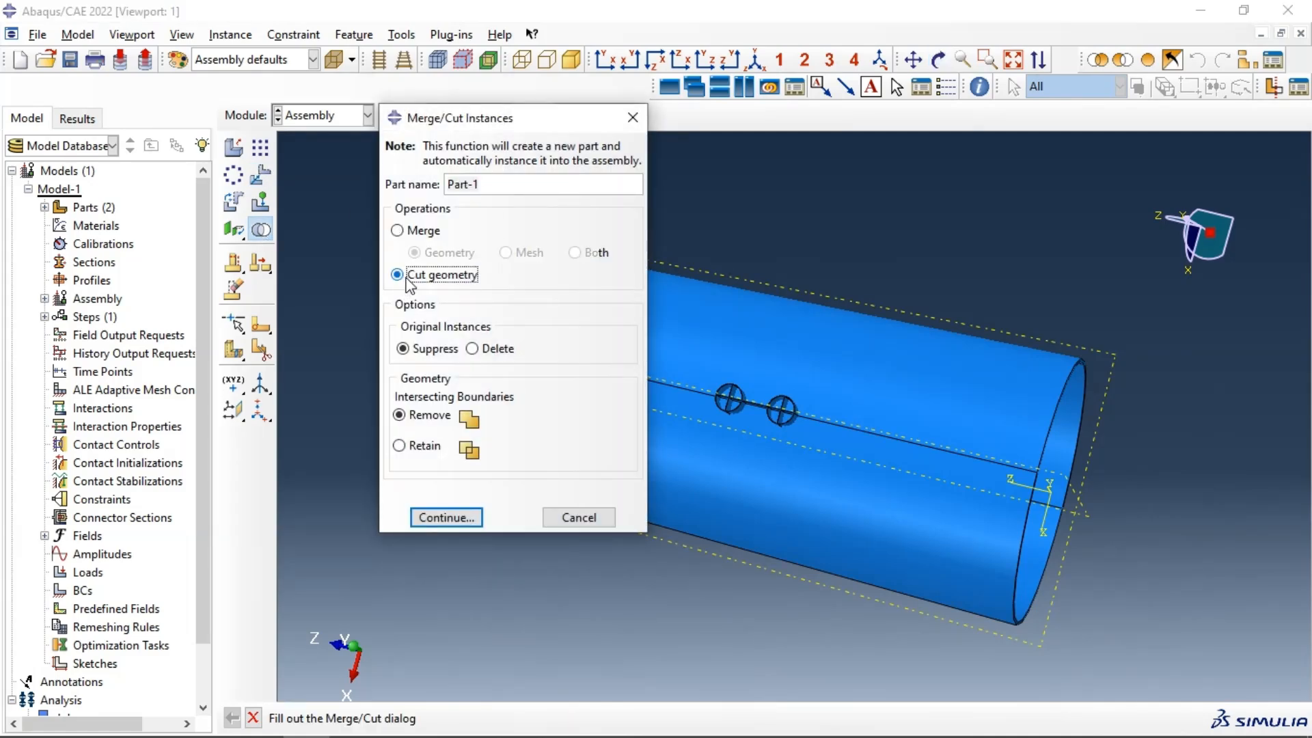
pyautogui.moveTo(498, 189); pyautogui.dragTo(408, 193)
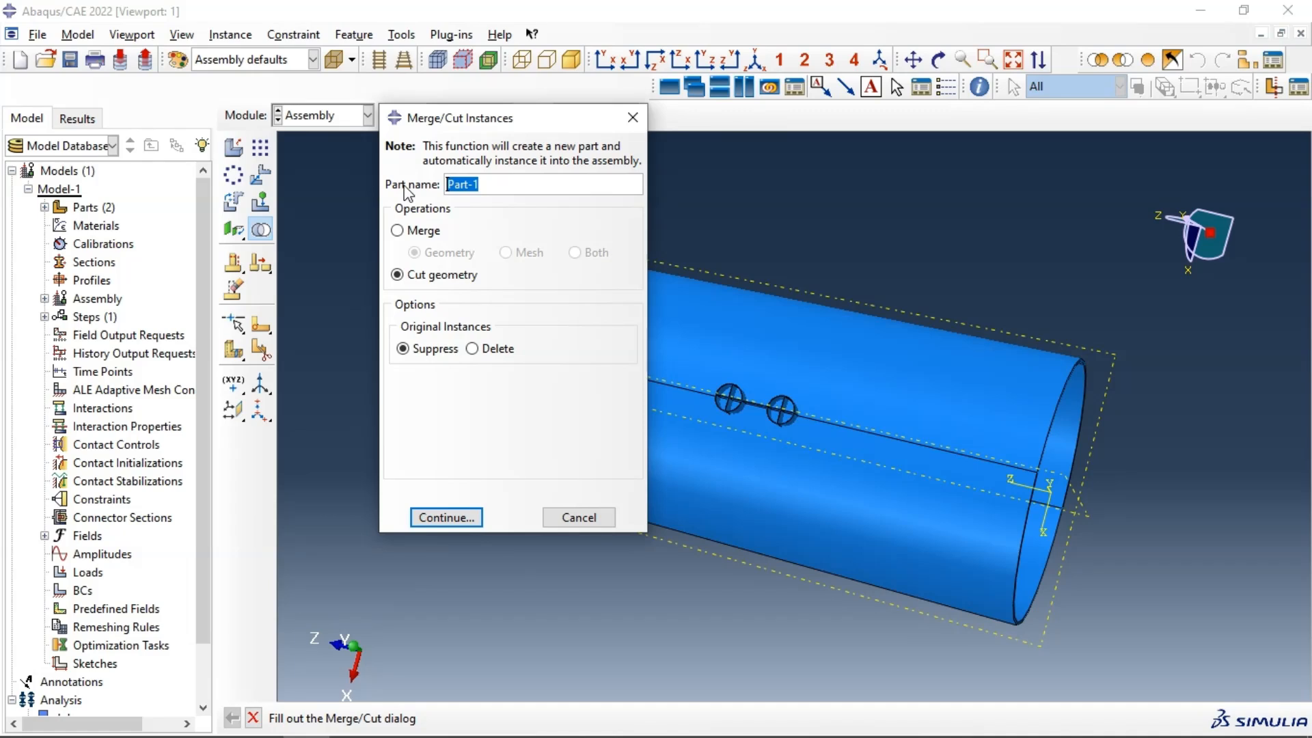
pyautogui.write('PipeWithCrack')
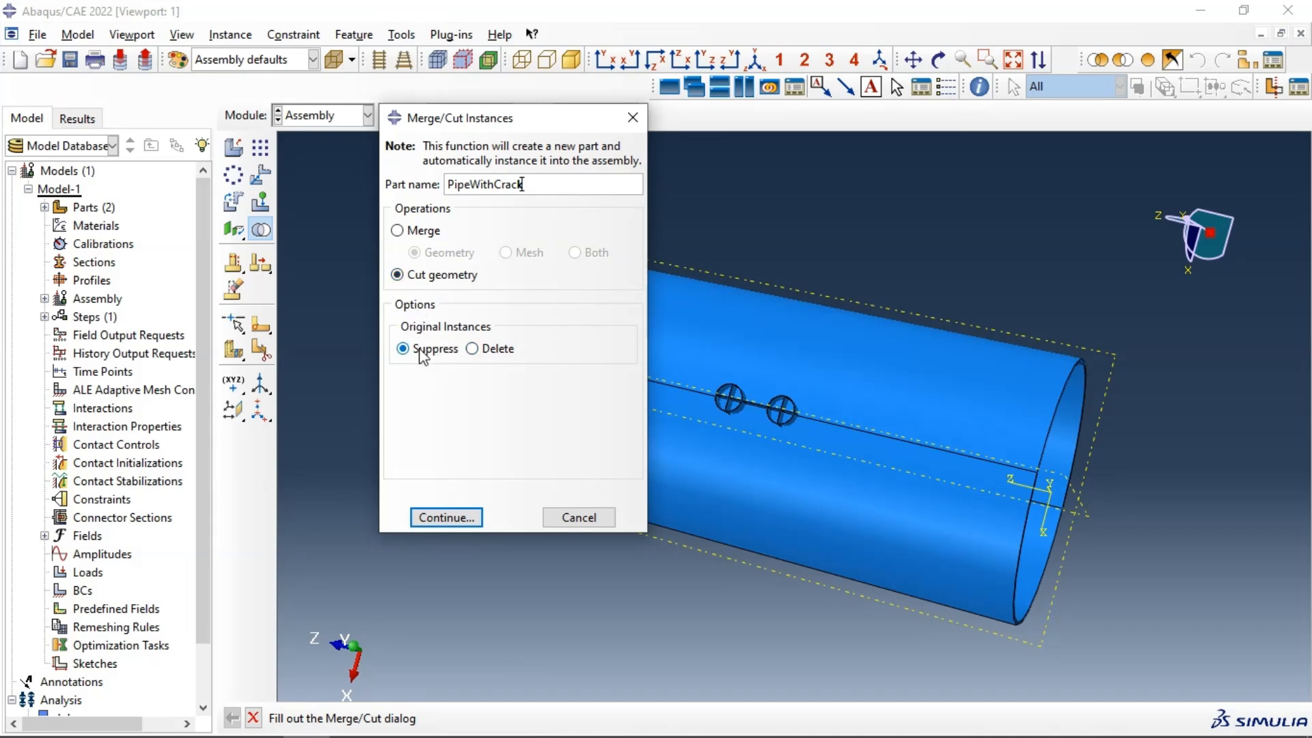
pyautogui.click(440, 517)
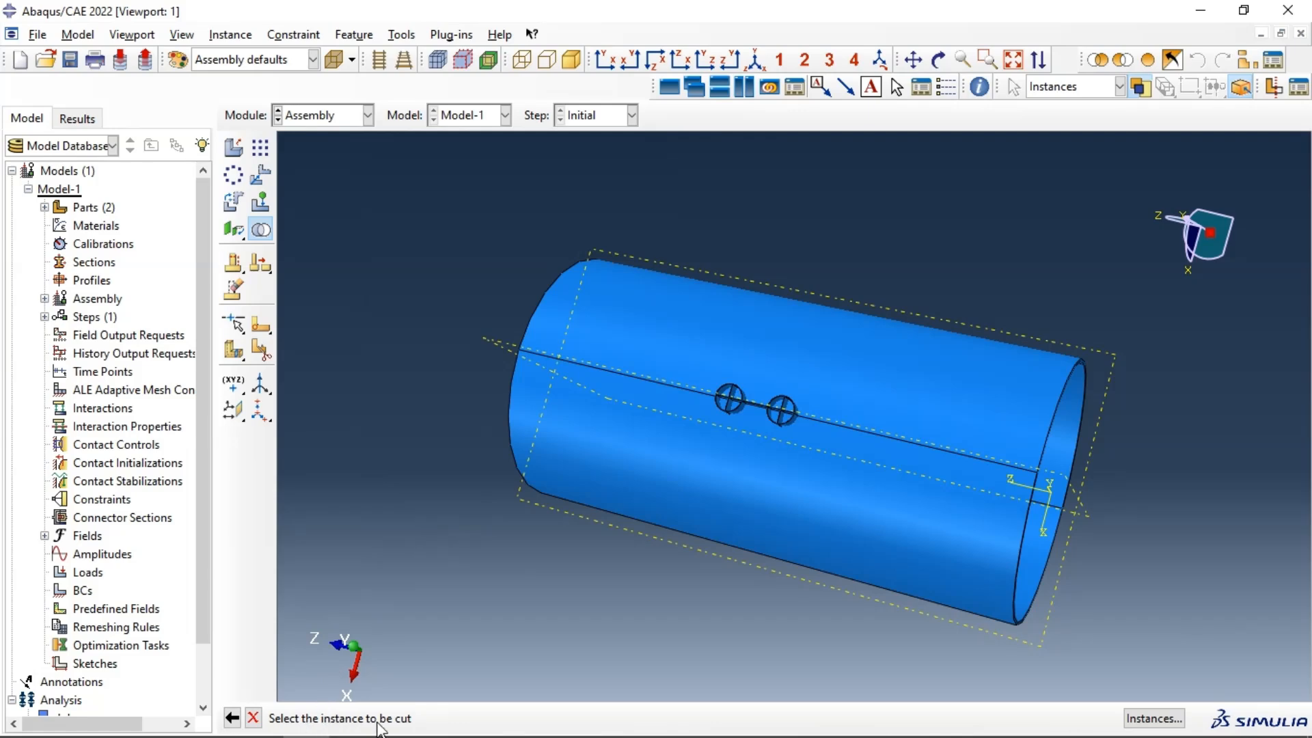
# - Select the pipe as the instance to be cut and cut it with the crack-structure instance
pyautogui.click(568, 331)
pyautogui.click(513, 720)
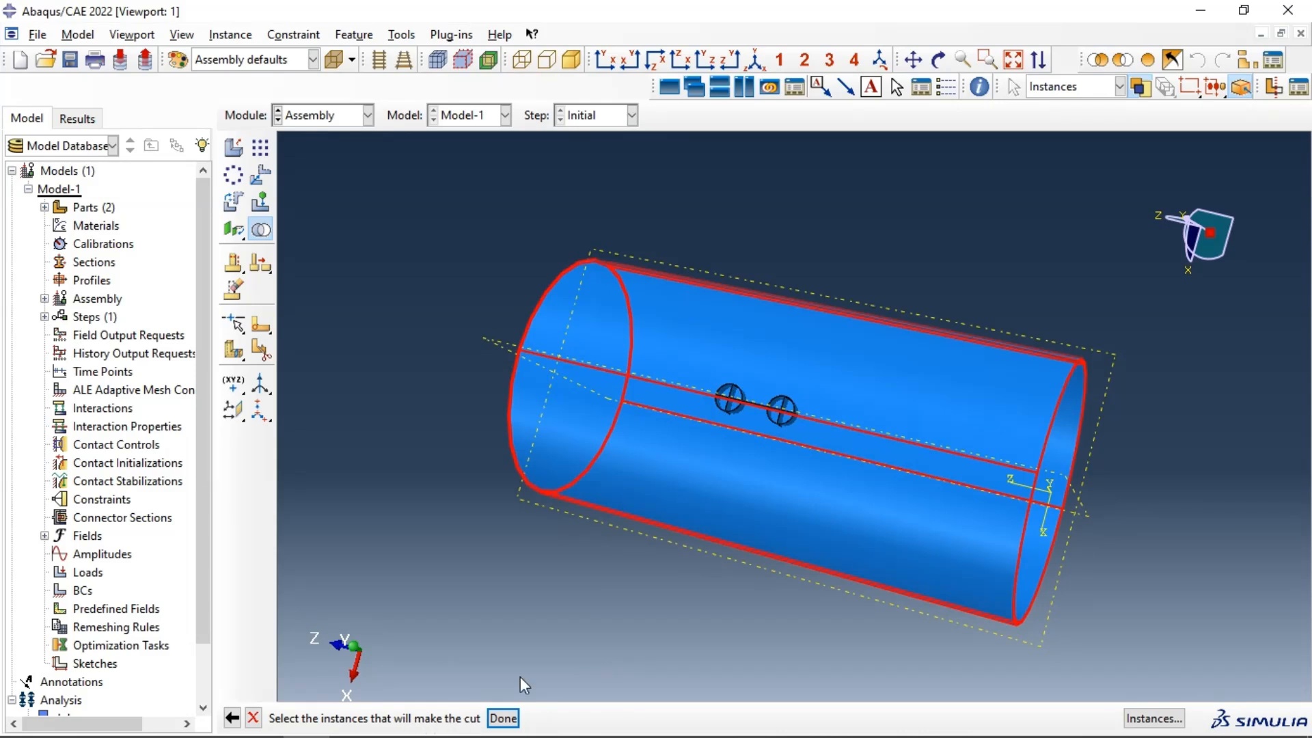
pyautogui.click(780, 401)
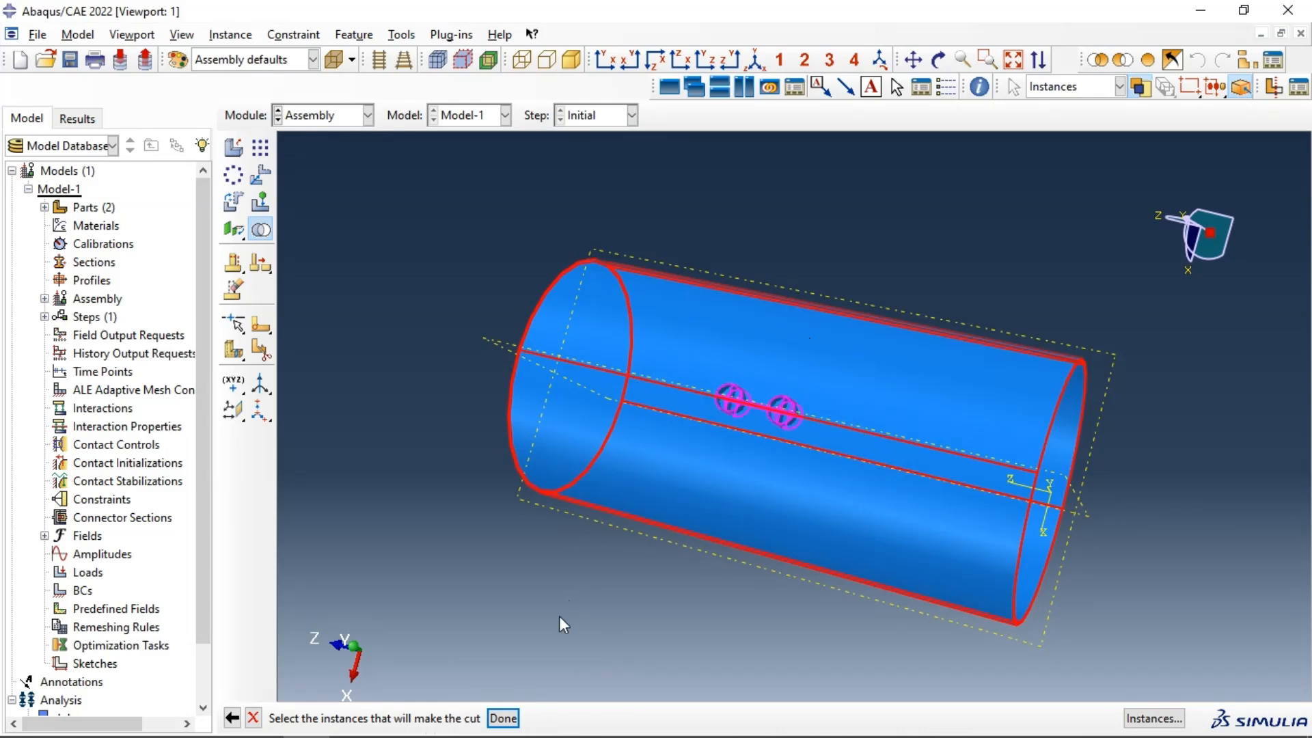
pyautogui.click(504, 718)
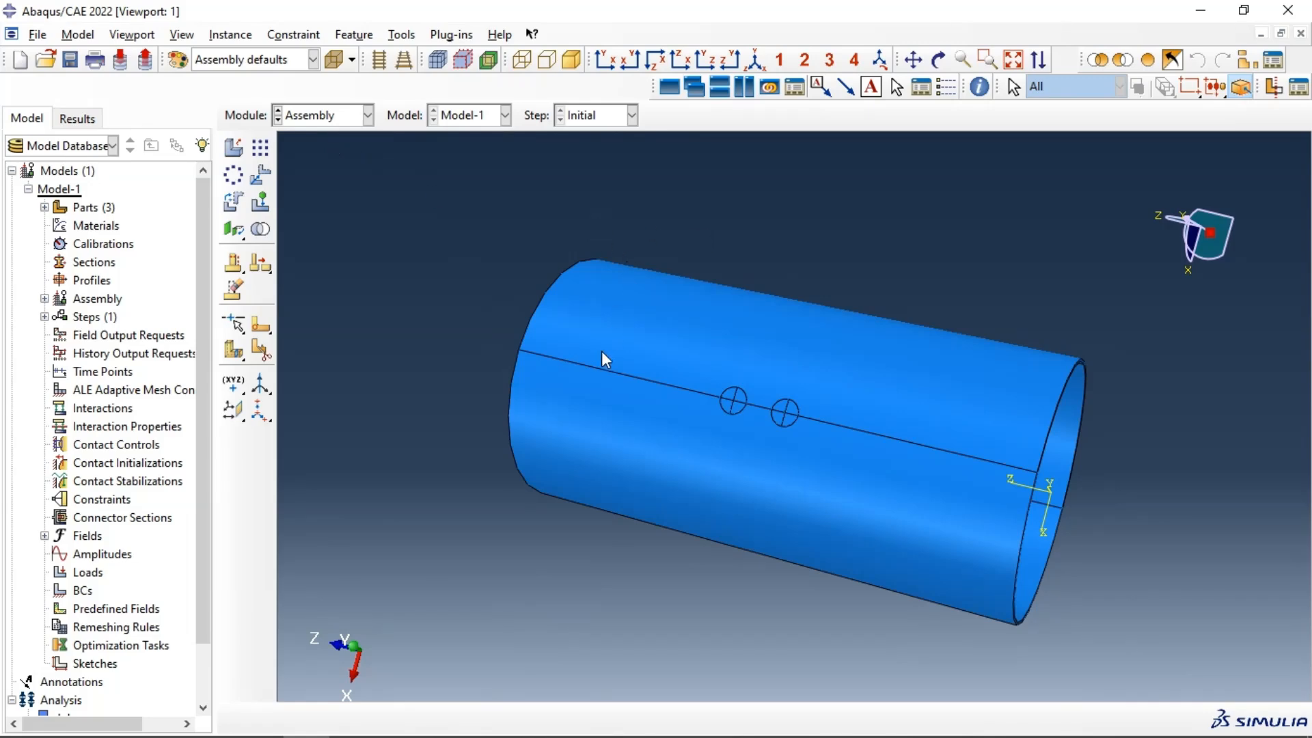
# - Open the PipeWithCrack part in the Part module and inspect the crack cut in its wall
pyautogui.keyDown('ctrl'); pyautogui.keyDown('alt'); pyautogui.moveTo(731, 419); pyautogui.dragTo(487, 263); pyautogui.keyUp('alt'); pyautogui.keyUp('ctrl')
pyautogui.click(327, 115)
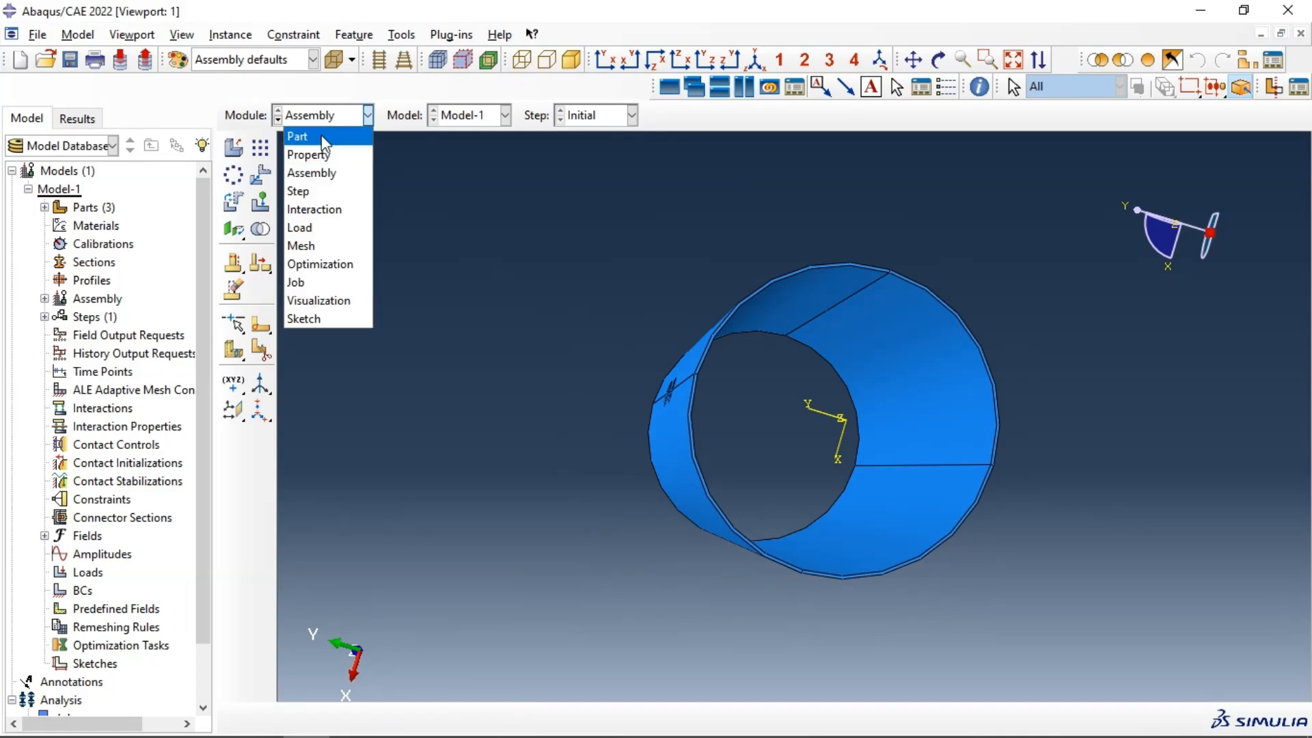
pyautogui.click(321, 134)
pyautogui.click(581, 117)
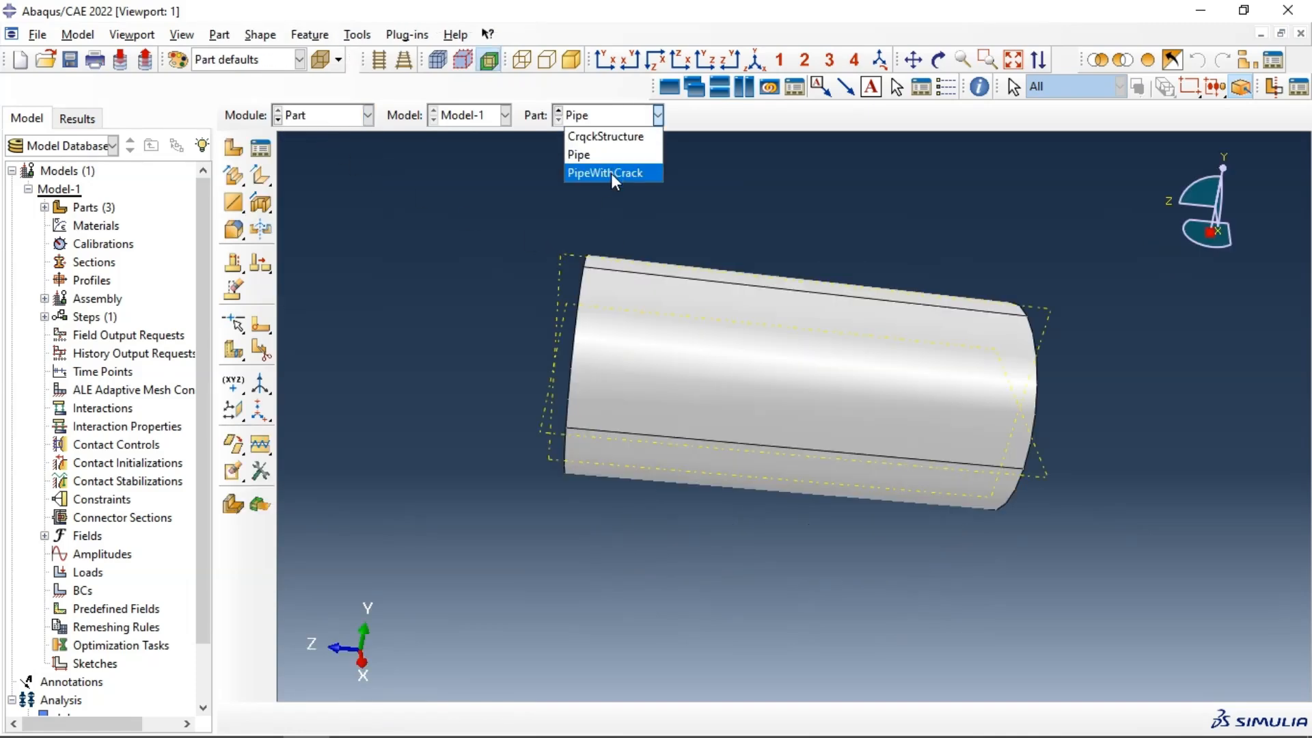
pyautogui.click(611, 174)
pyautogui.keyDown('ctrl'); pyautogui.keyDown('alt'); pyautogui.moveTo(819, 285); pyautogui.dragTo(745, 315); pyautogui.keyUp('alt'); pyautogui.keyUp('ctrl')
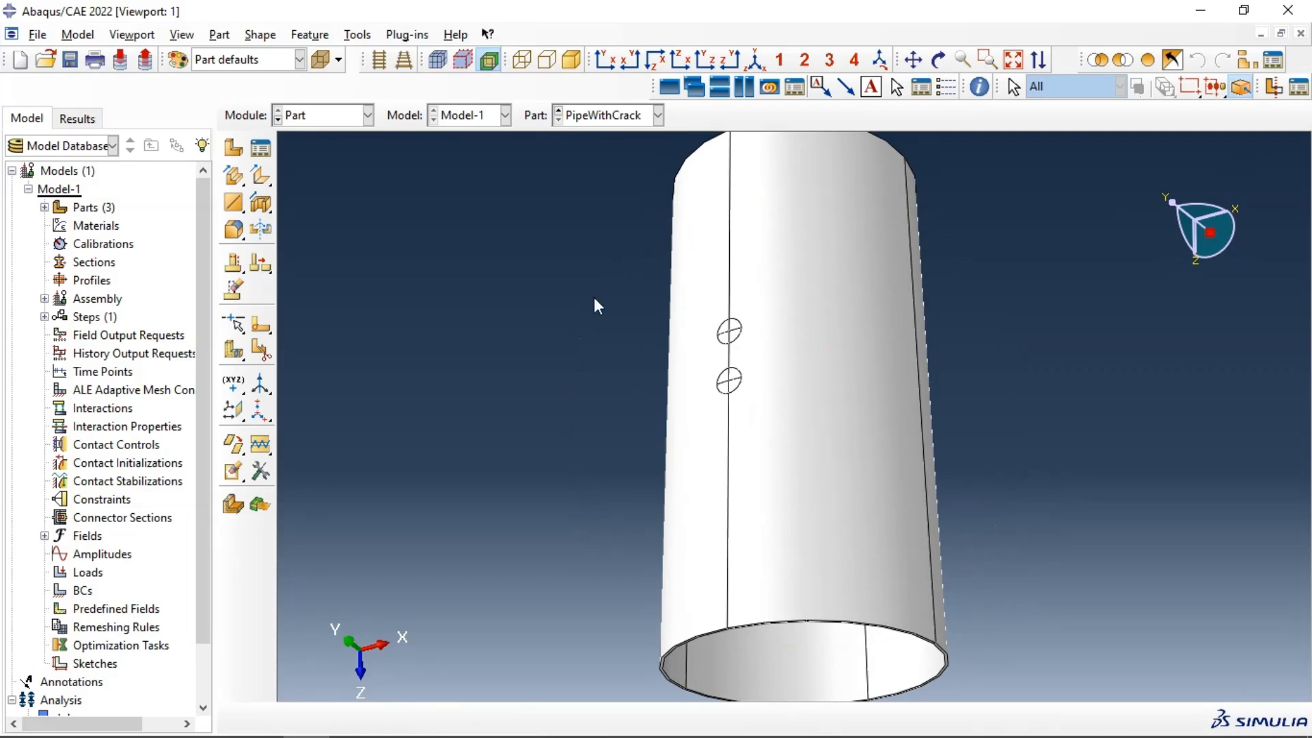
# - Create a new material named Steel in the Property module
pyautogui.click(330, 121)
pyautogui.click(320, 154)
pyautogui.click(244, 154)
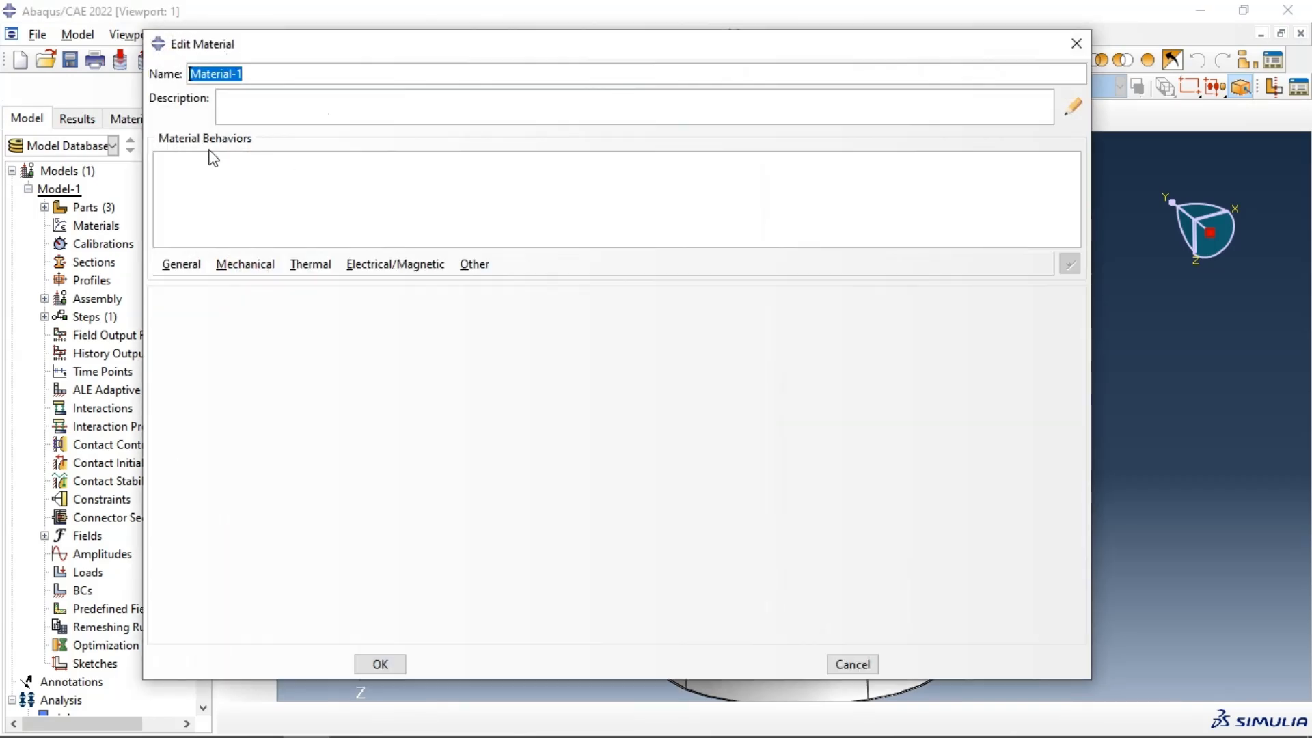
pyautogui.write('Steel')
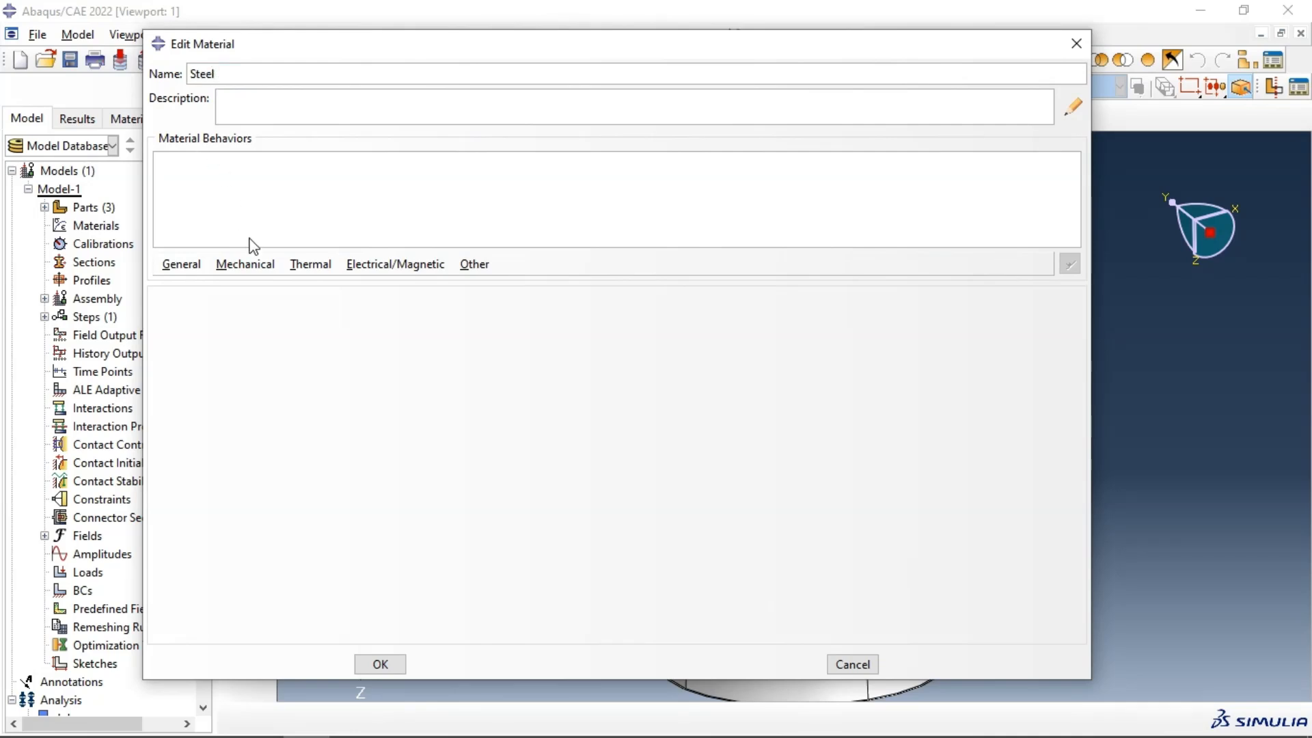
# - Give the Steel material isotropic elastic behavior with Young's modulus 210000 and Poisson's ratio 0.3
pyautogui.click(246, 265)
pyautogui.moveTo(391, 292)
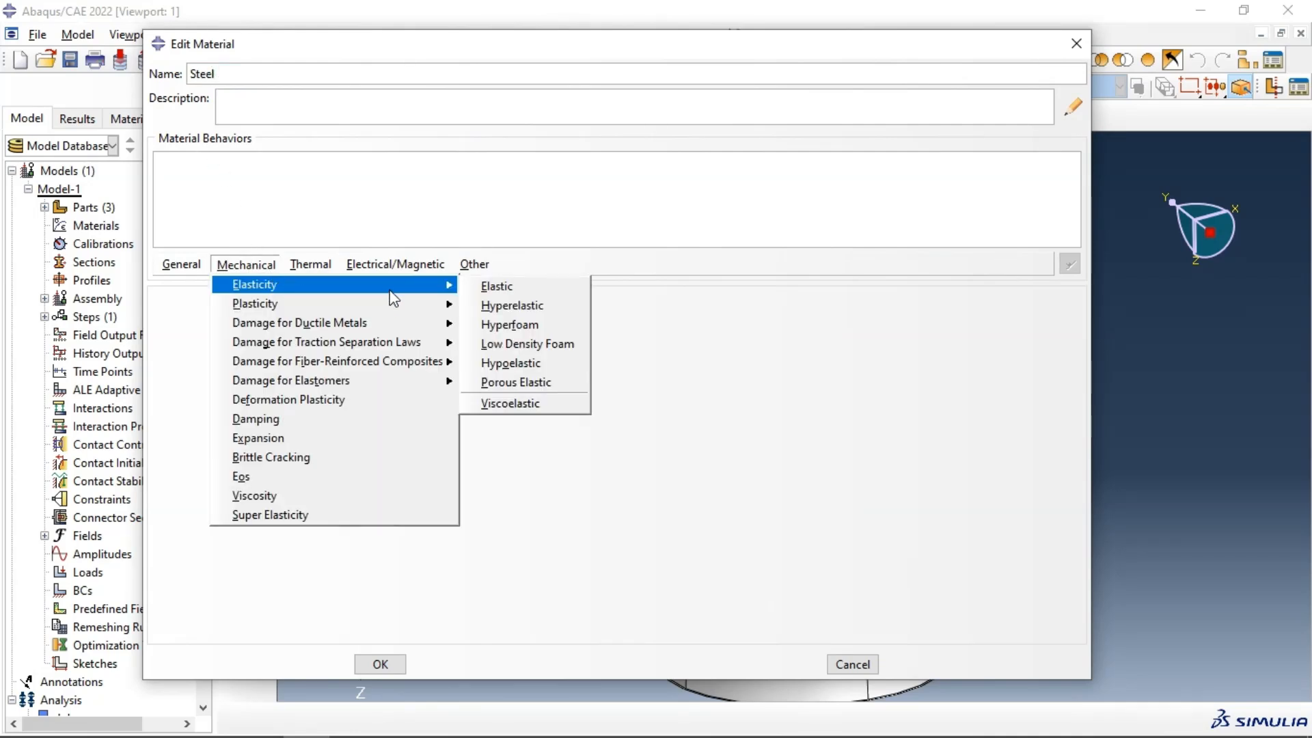
pyautogui.click(497, 285)
pyautogui.click(226, 527)
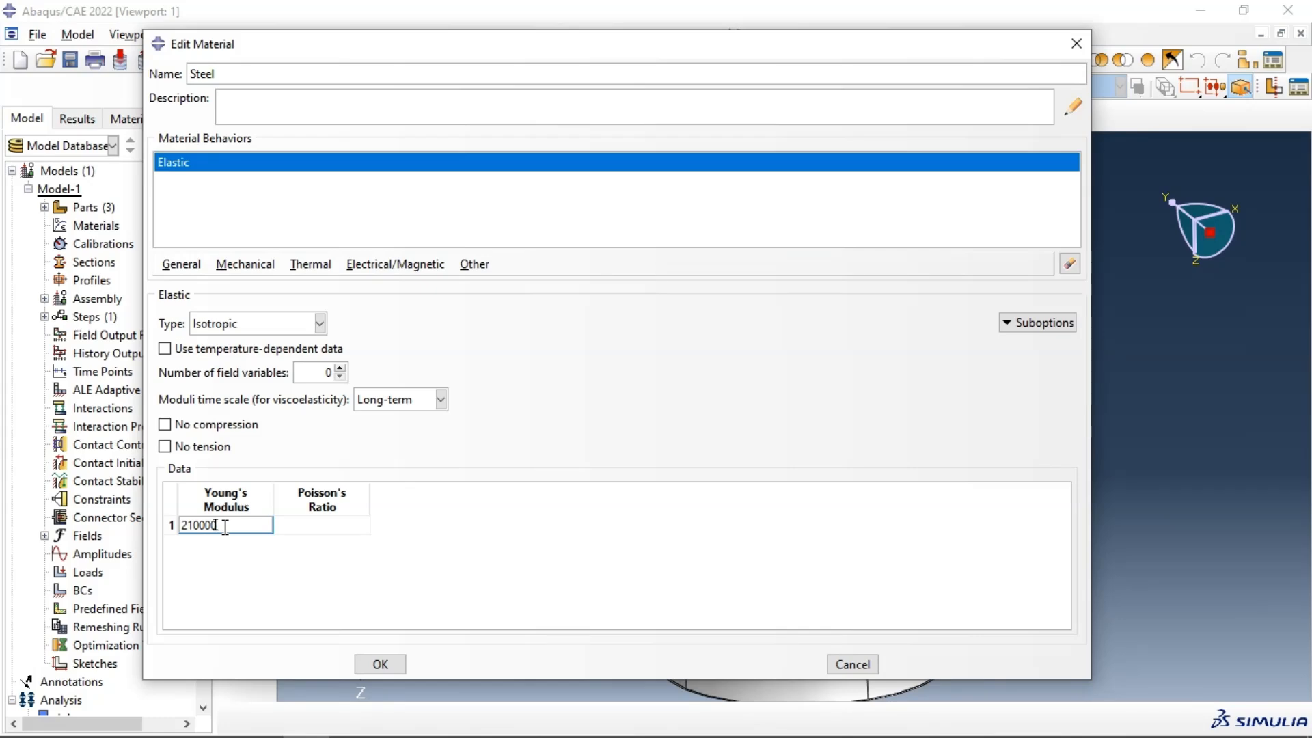
pyautogui.press('Tab')
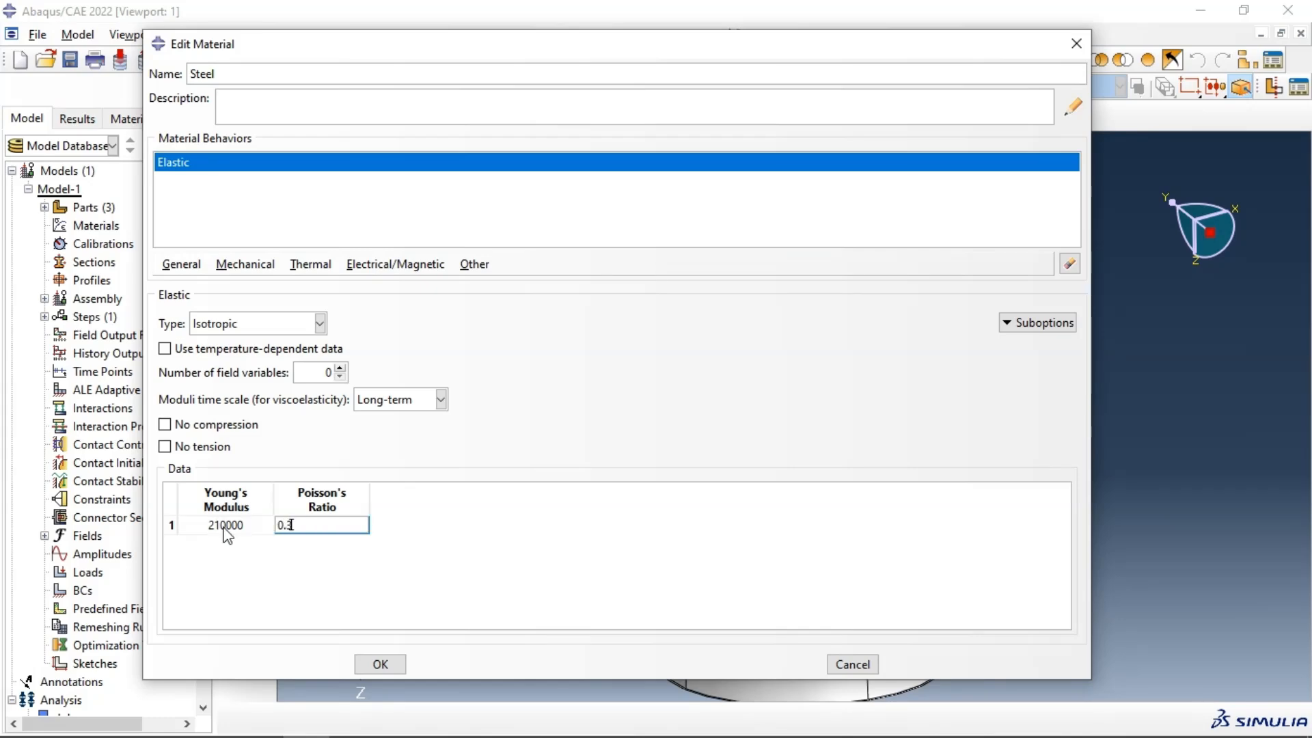
pyautogui.click(377, 663)
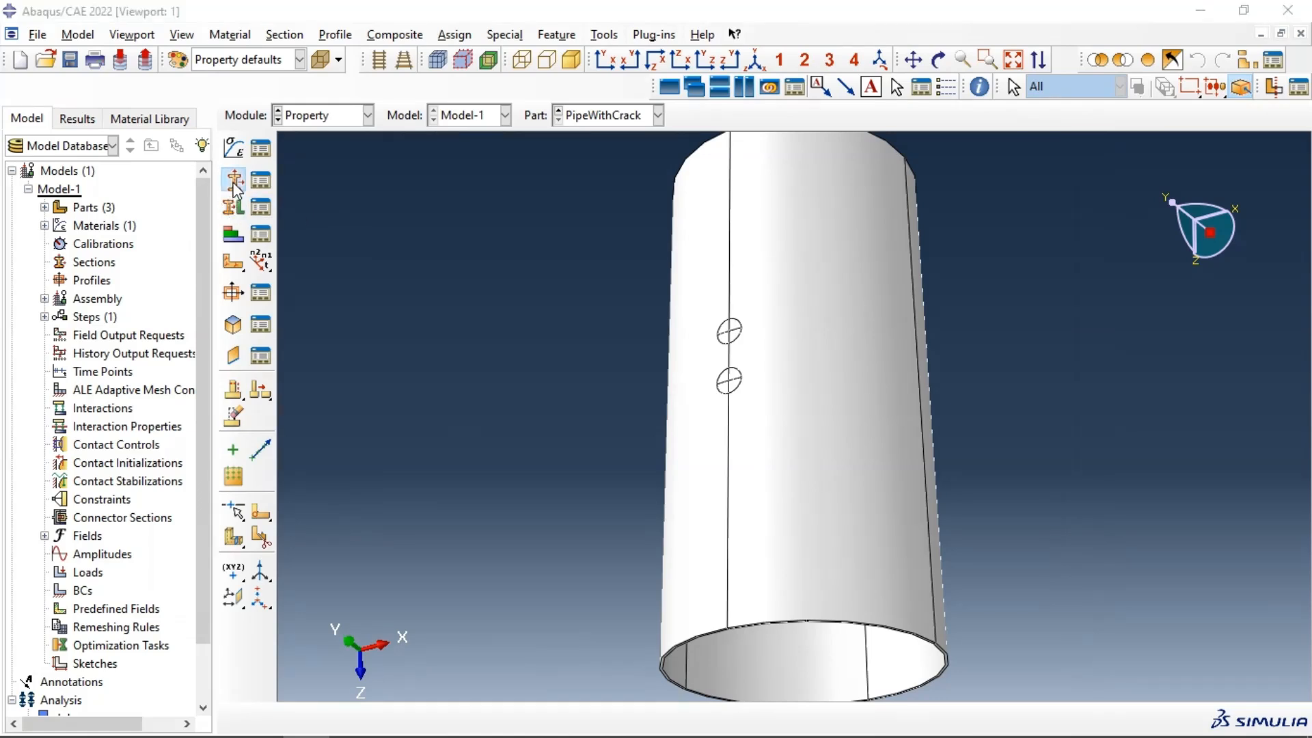
# - Create a solid homogeneous section named Section-Steel that uses the Steel material
pyautogui.click(233, 207)
pyautogui.click(377, 244)
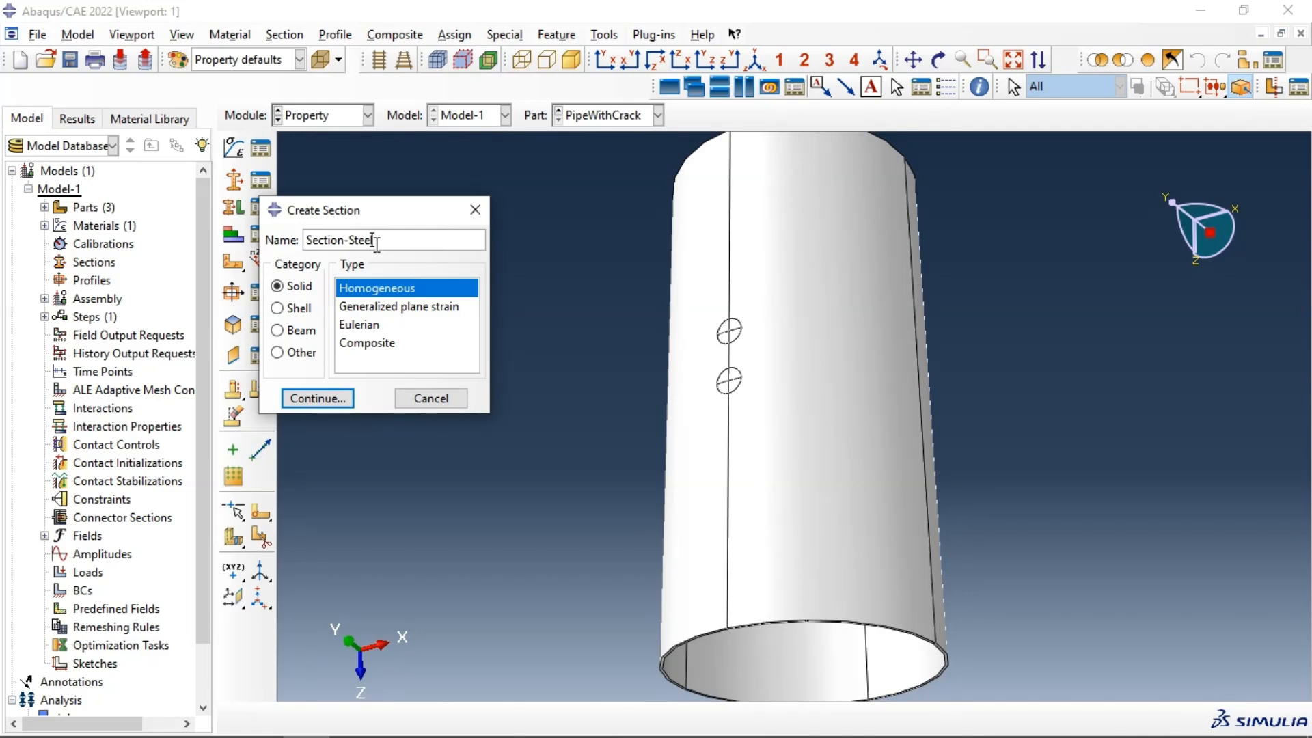
pyautogui.click(334, 403)
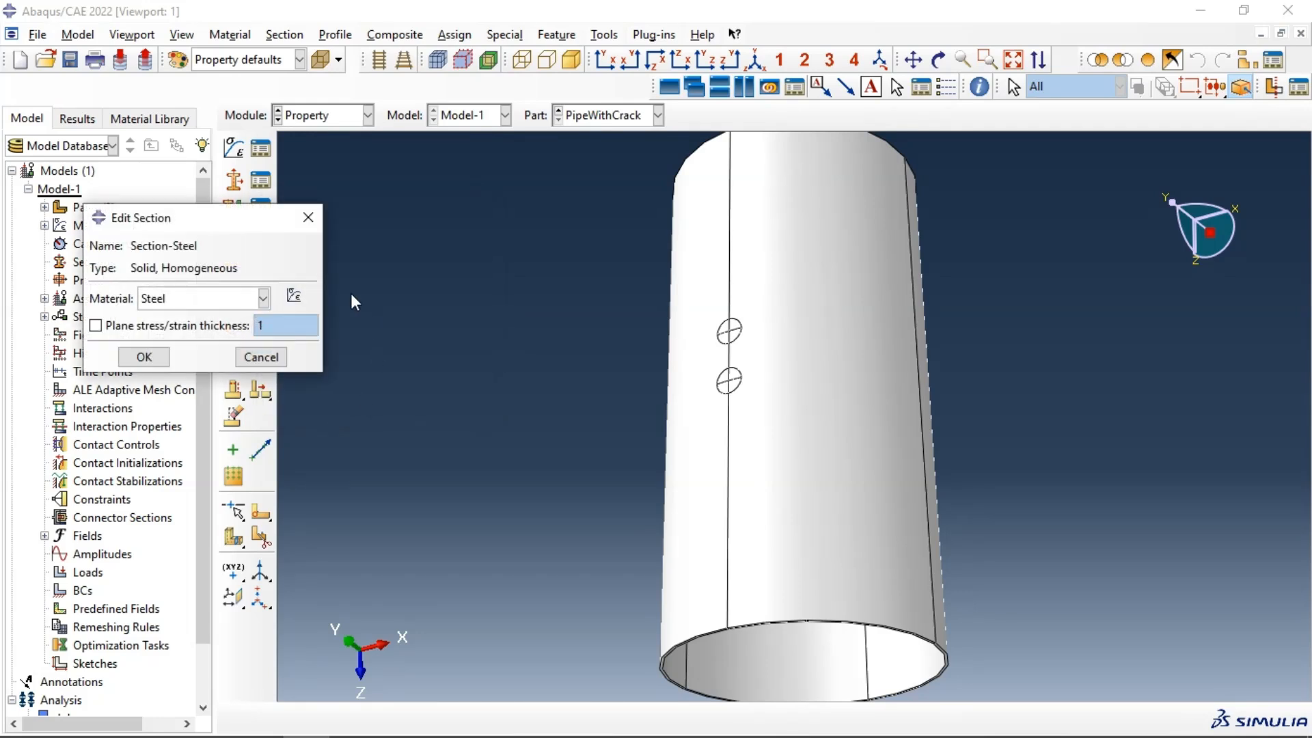
pyautogui.click(143, 356)
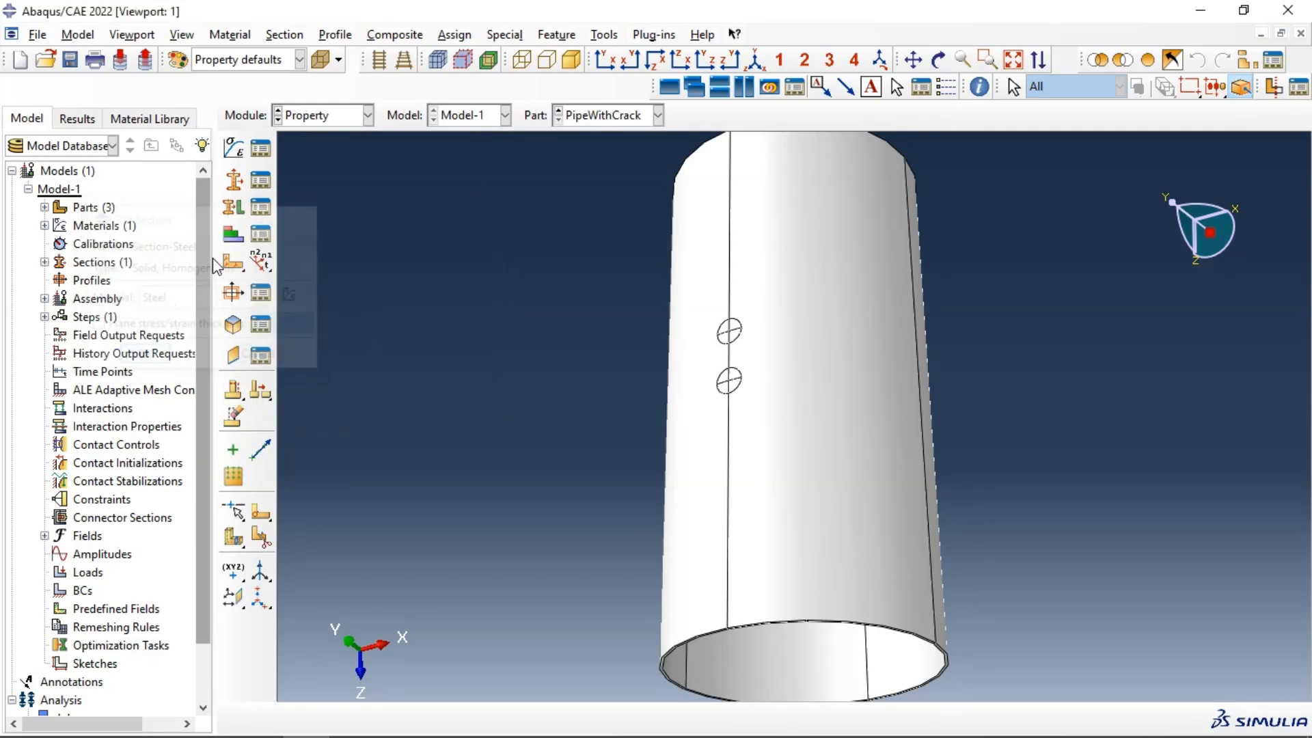
# - Assign Section-Steel to the whole PipeWithCrack part without creating a set, and check the entry in the section assignment manager
pyautogui.click(233, 207)
pyautogui.scroll(3, 478, 258)
pyautogui.moveTo(478, 158); pyautogui.dragTo(909, 577)
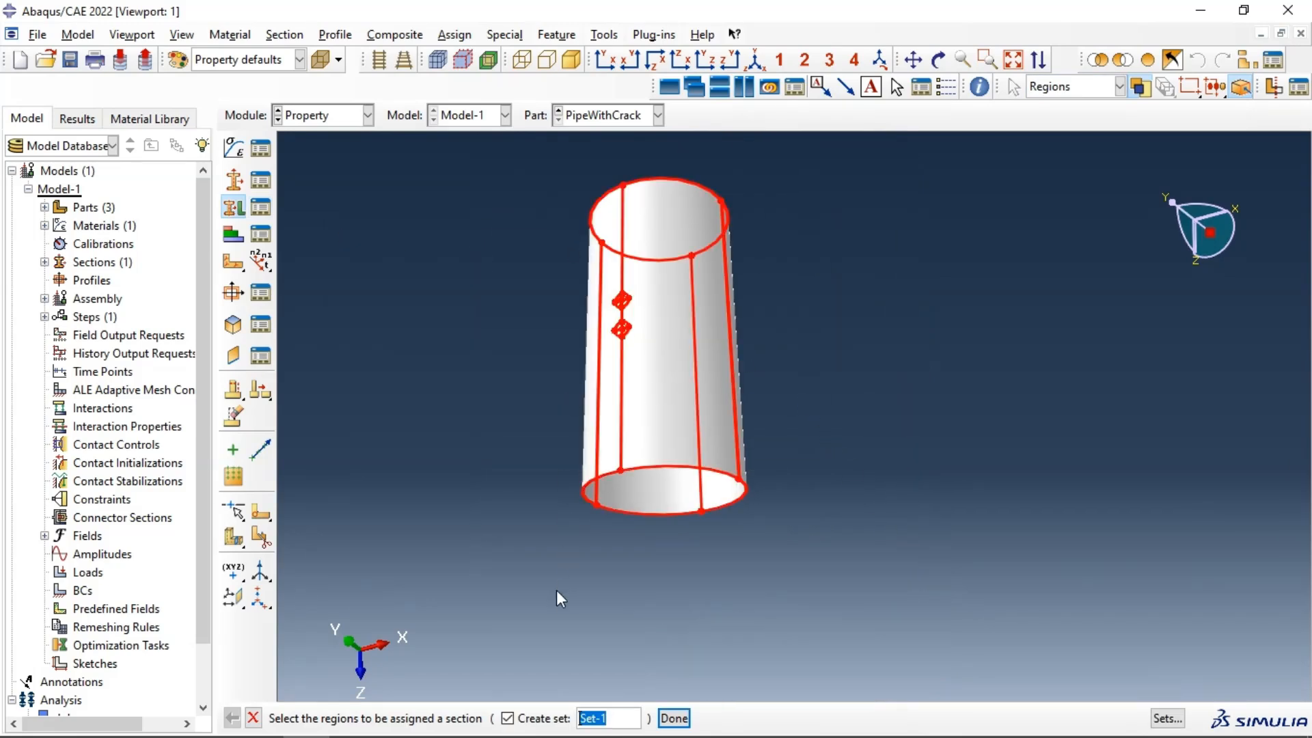
pyautogui.click(528, 718)
pyautogui.click(674, 718)
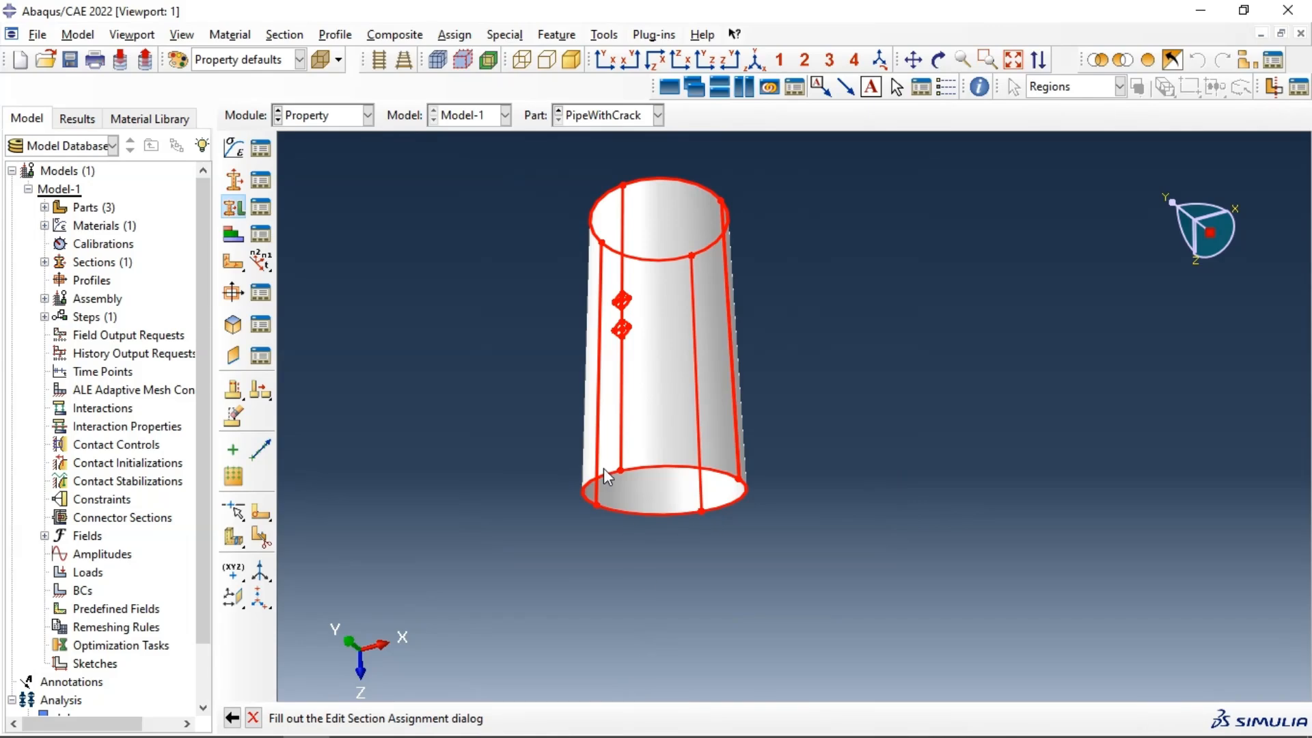
pyautogui.click(332, 428)
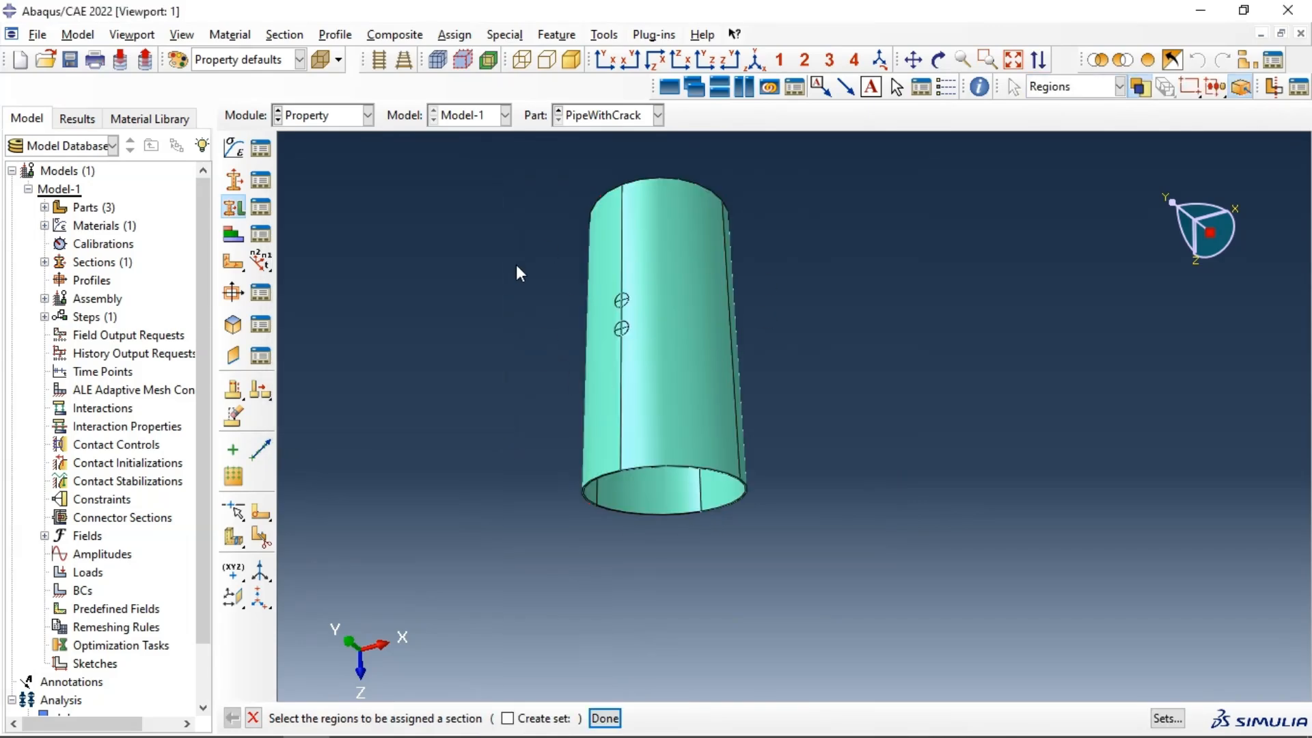
pyautogui.click(260, 207)
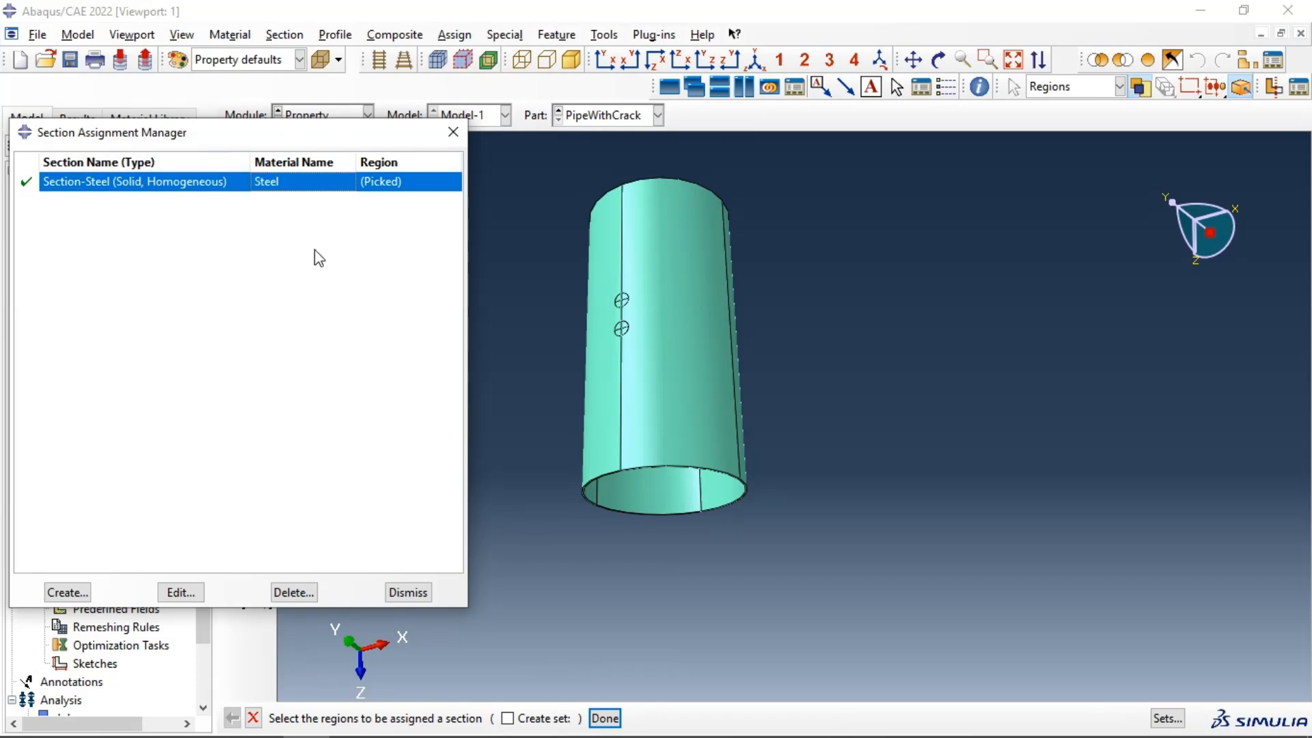
pyautogui.click(404, 592)
# - Make the PipeWithCrack-1 instance independent in the Assembly module
pyautogui.click(345, 115)
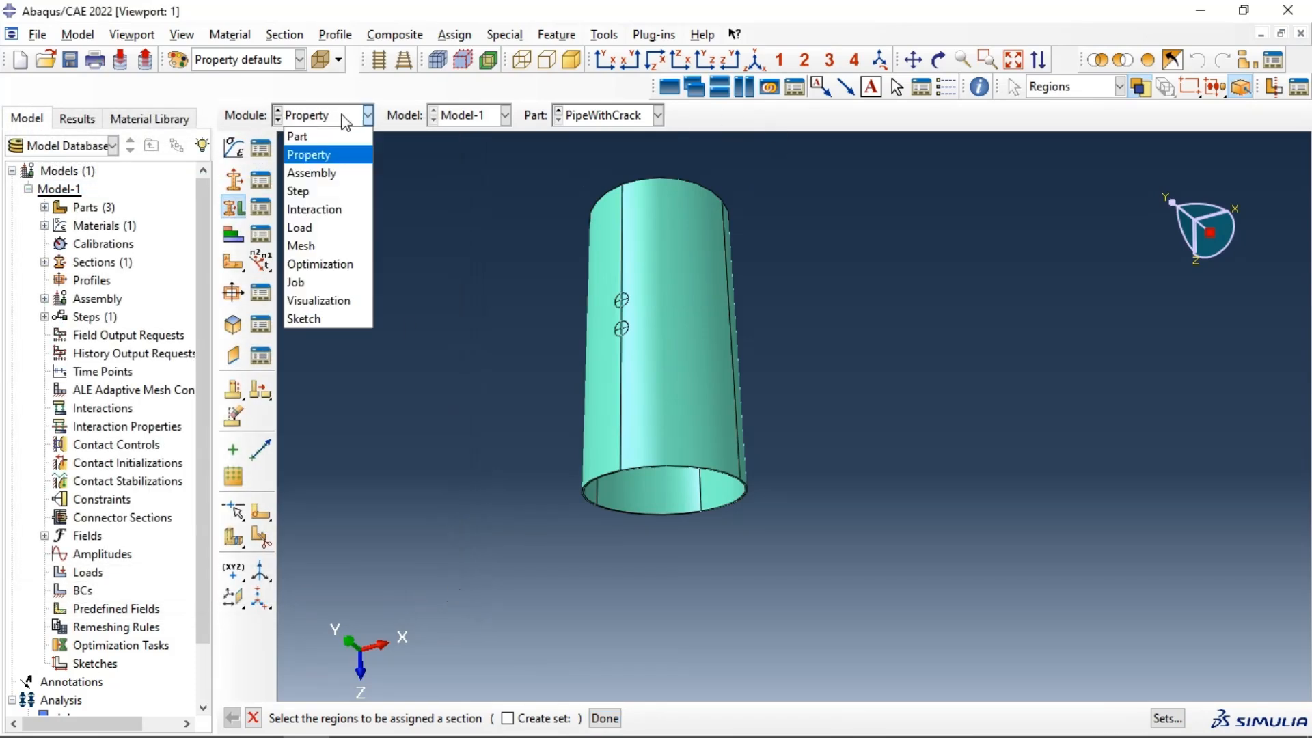
pyautogui.click(322, 171)
pyautogui.click(317, 115)
pyautogui.click(388, 269)
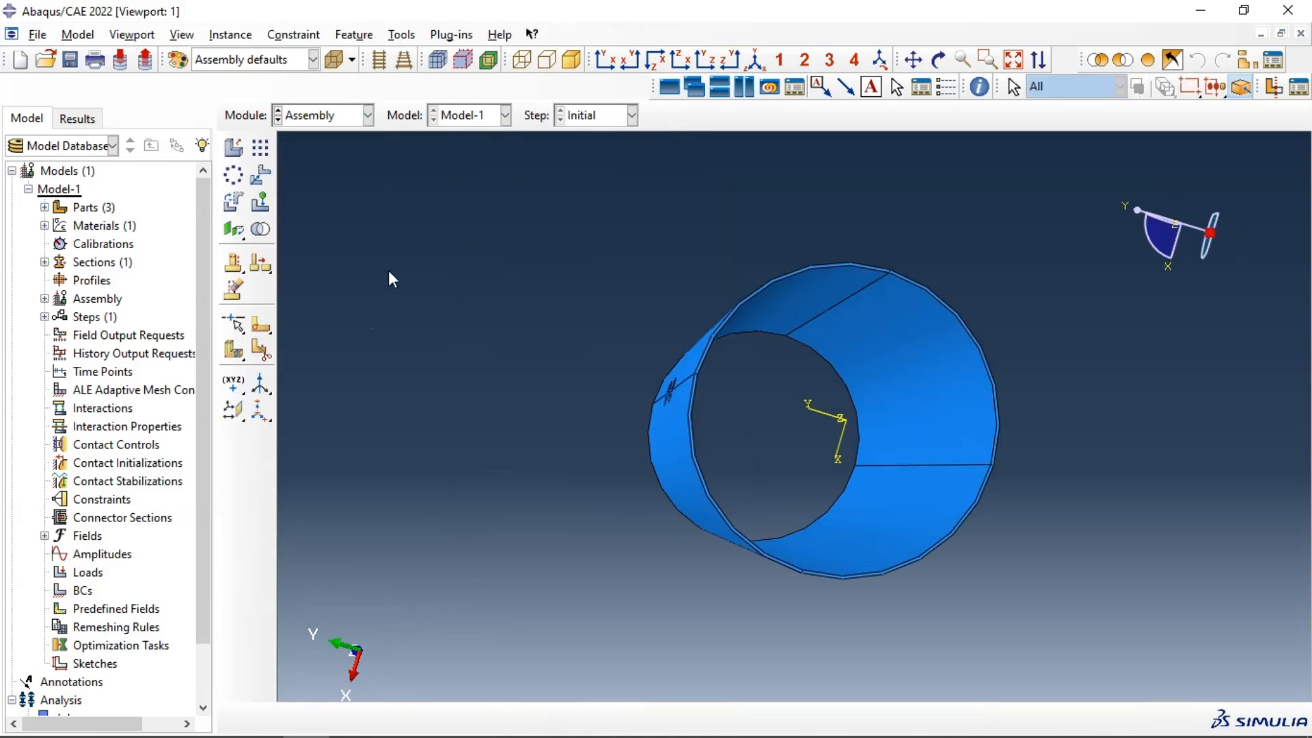
pyautogui.click(44, 300)
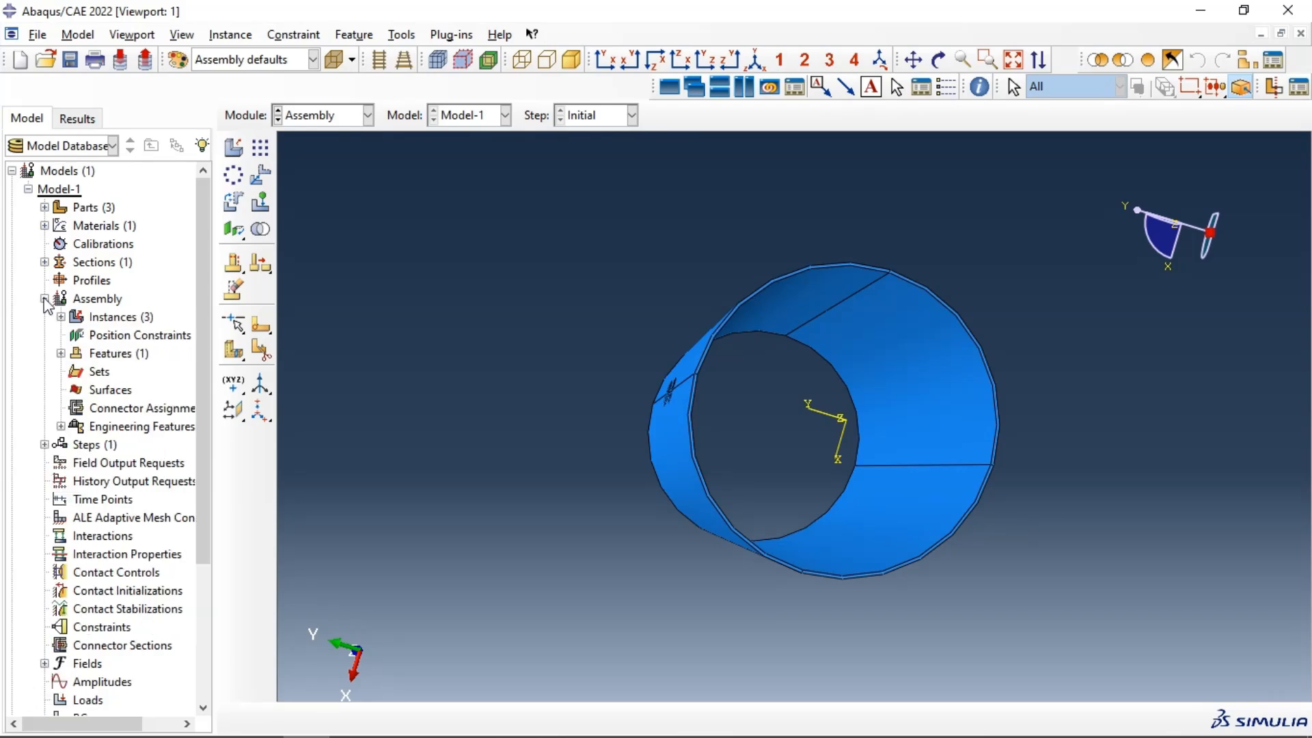
pyautogui.click(61, 317)
pyautogui.click(103, 375)
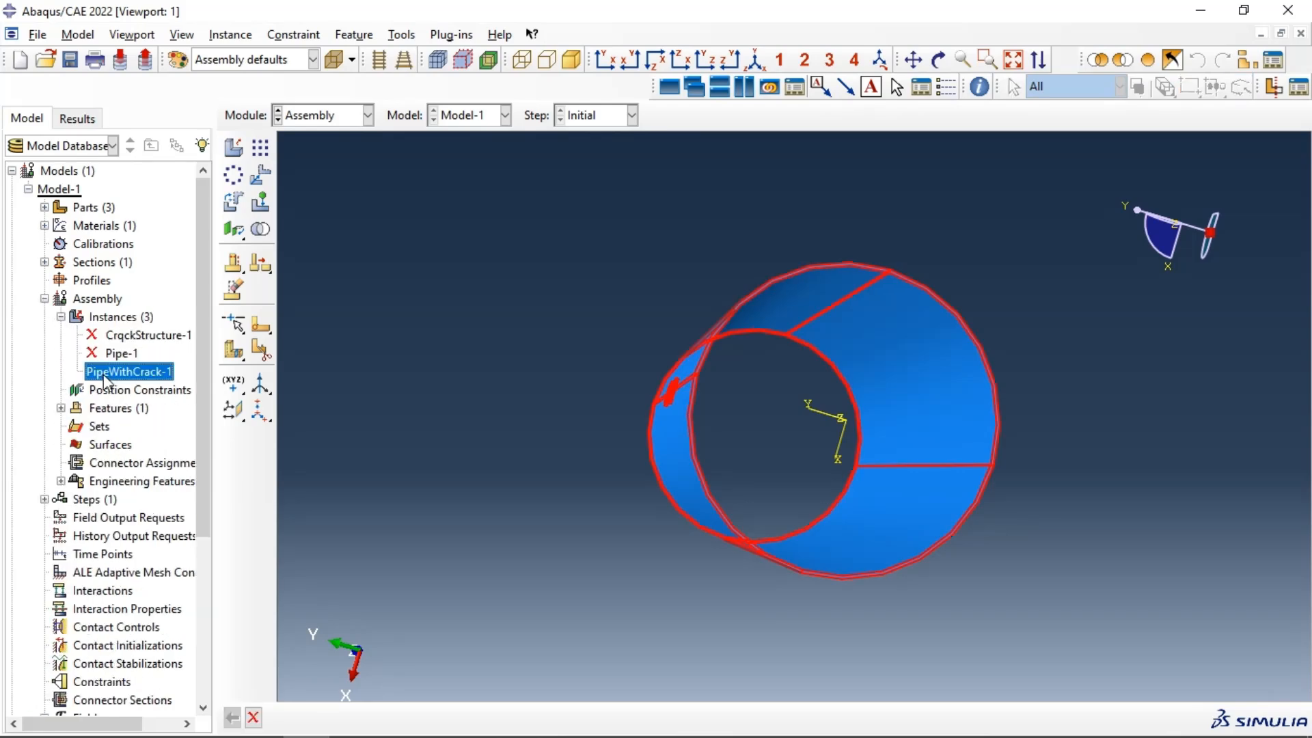
pyautogui.rightClick(106, 374)
pyautogui.click(176, 542)
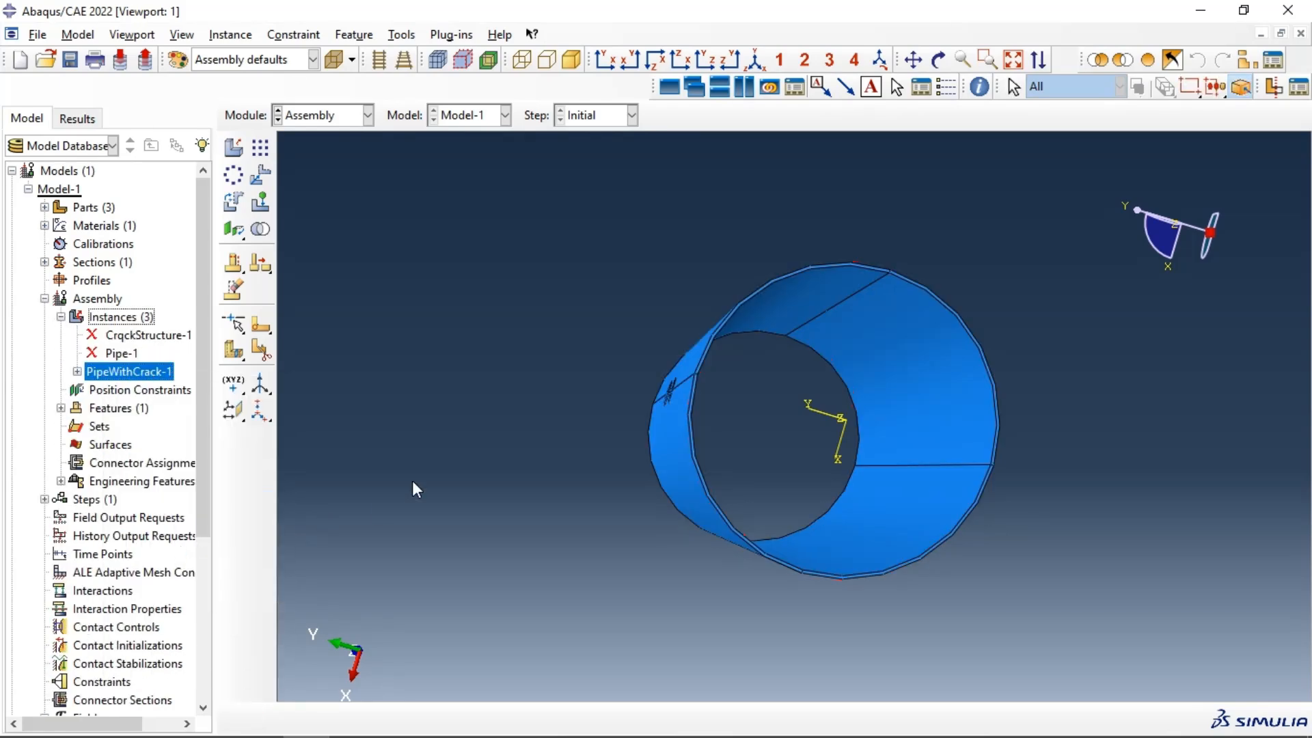
# - Create a Static, General analysis step named Step-1 after the Initial step
pyautogui.click(322, 117)
pyautogui.click(329, 187)
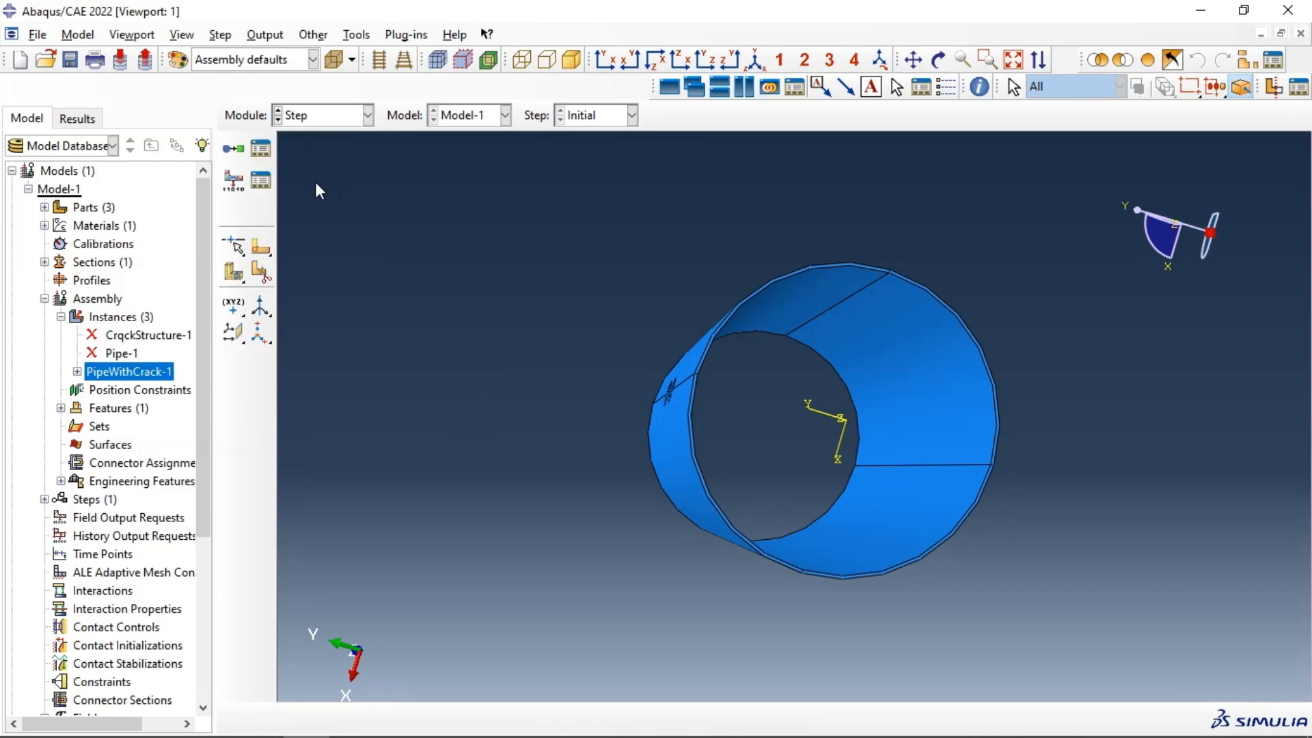
pyautogui.click(235, 149)
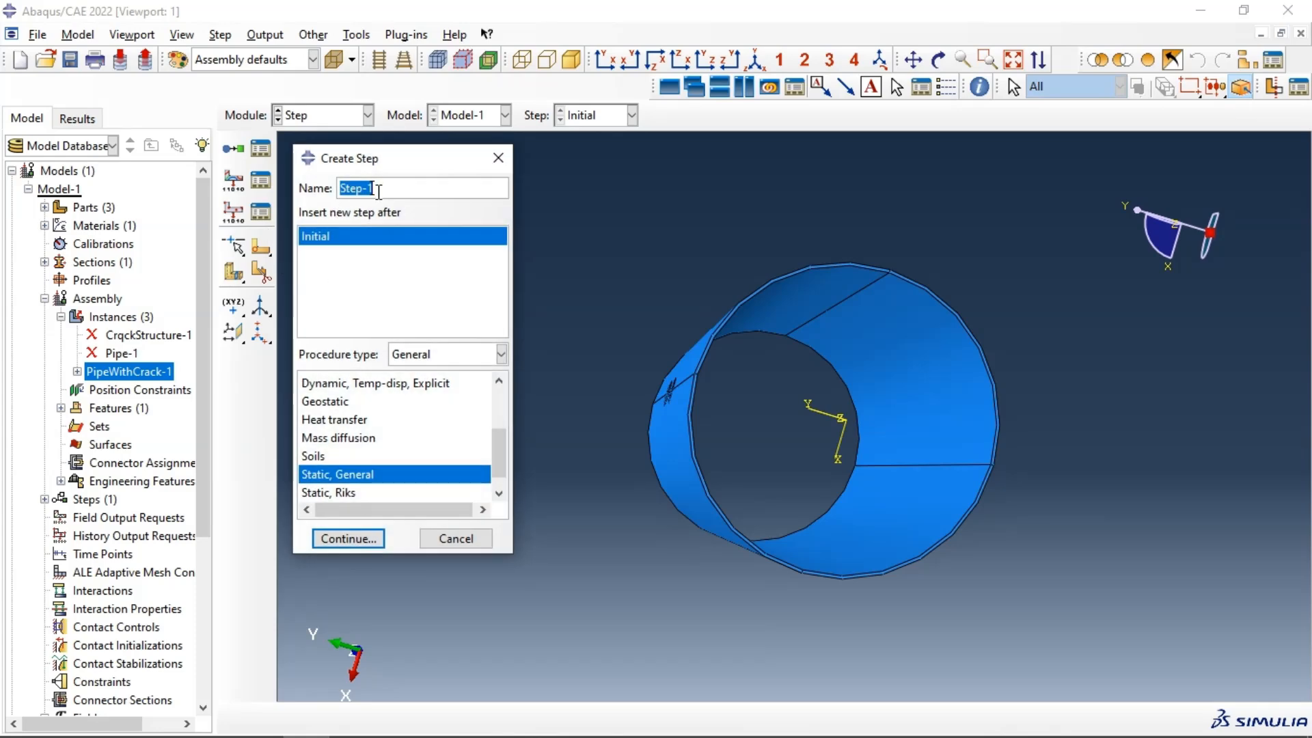
pyautogui.click(339, 538)
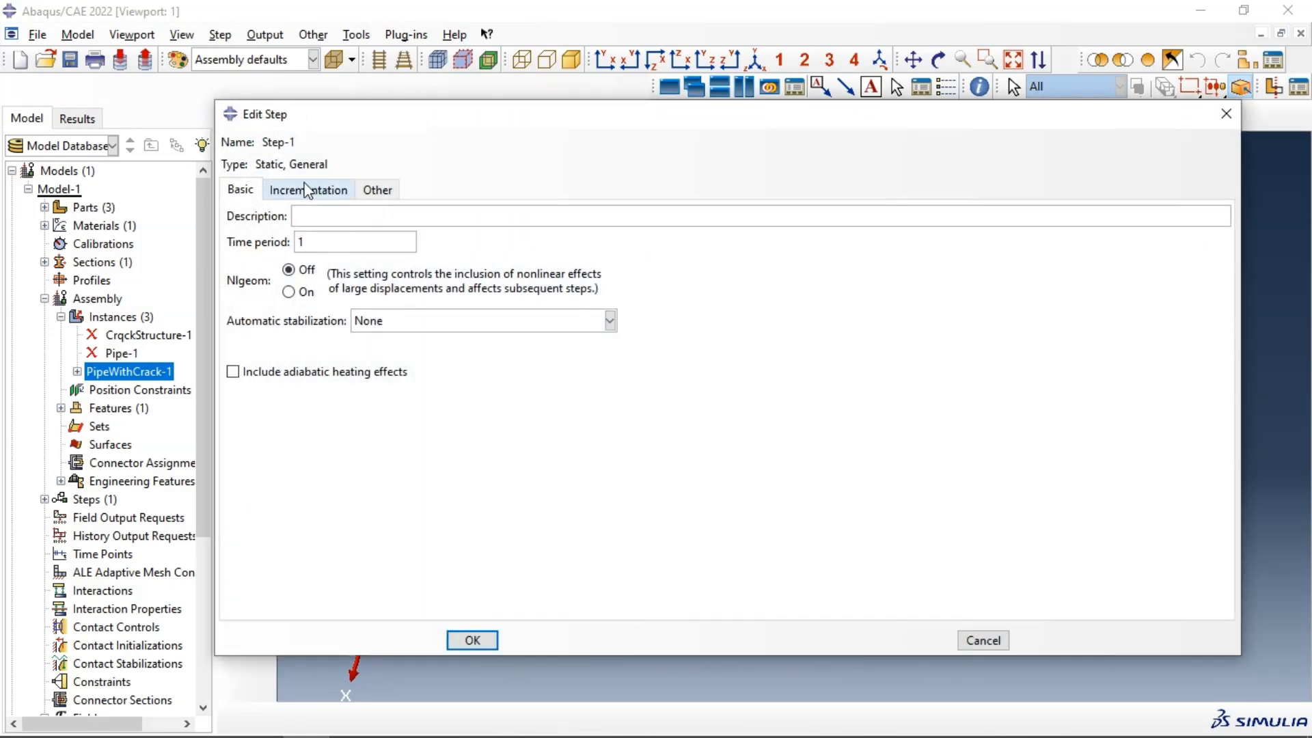
# - Set the initial increment size of Step-1 to 0.01
pyautogui.click(307, 189)
pyautogui.moveTo(338, 285); pyautogui.dragTo(281, 284)
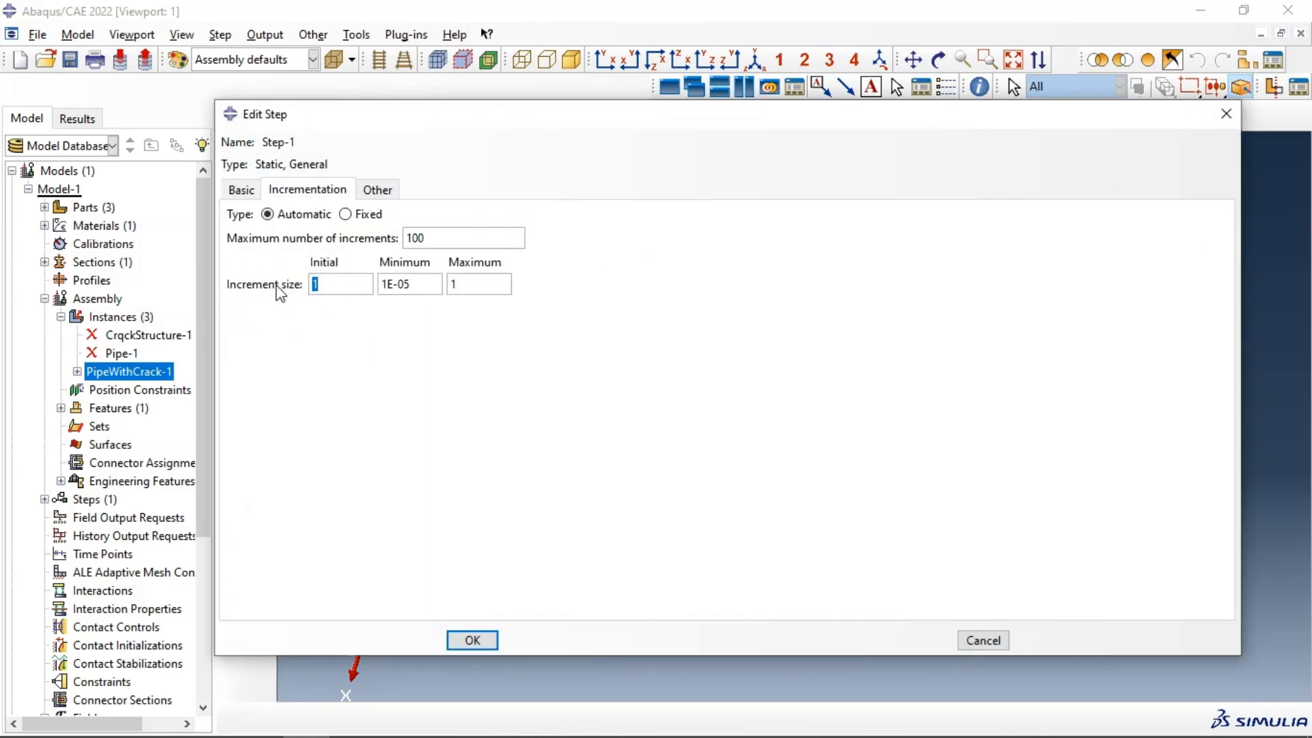
pyautogui.write('0.1')
pyautogui.press('BackSpace')
pyautogui.write('01')
pyautogui.click(467, 641)
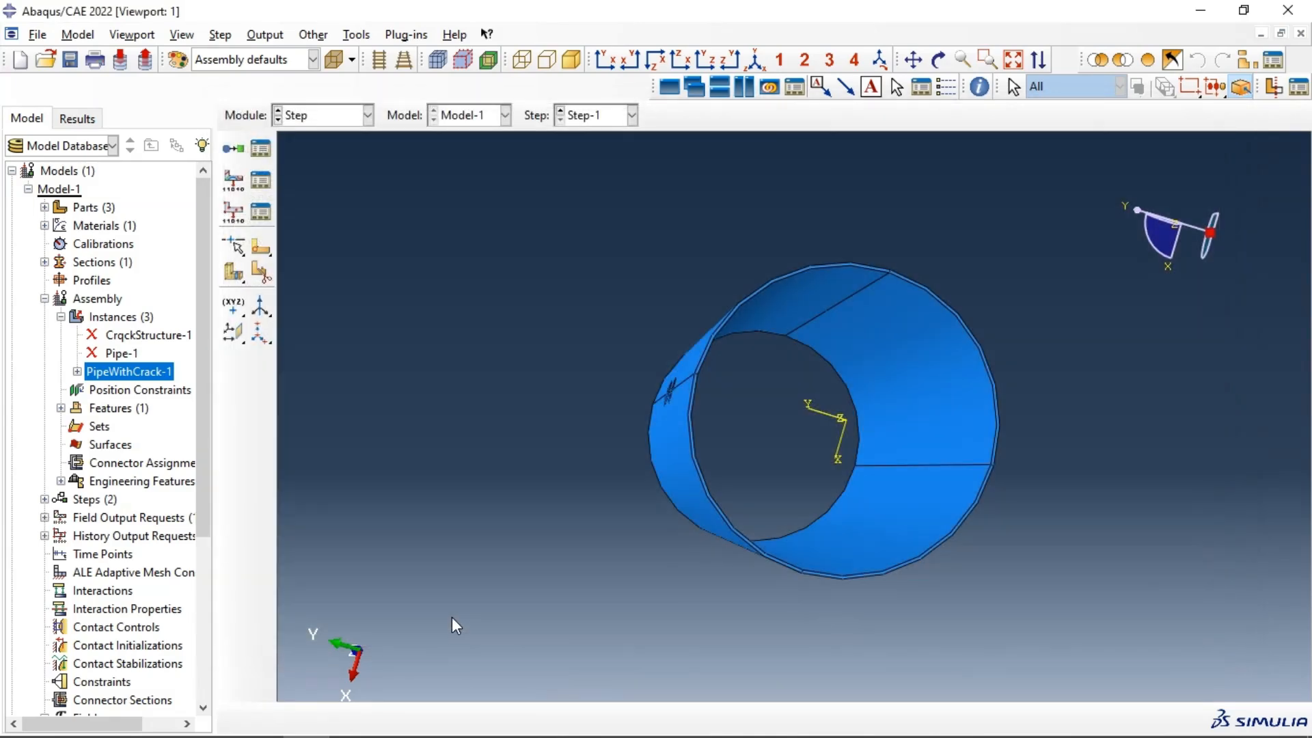
# - Add the failure/fracture variable JK, line spring J-integral stress intensity factors, to field output request F-Output-1
pyautogui.click(271, 190)
pyautogui.click(545, 177)
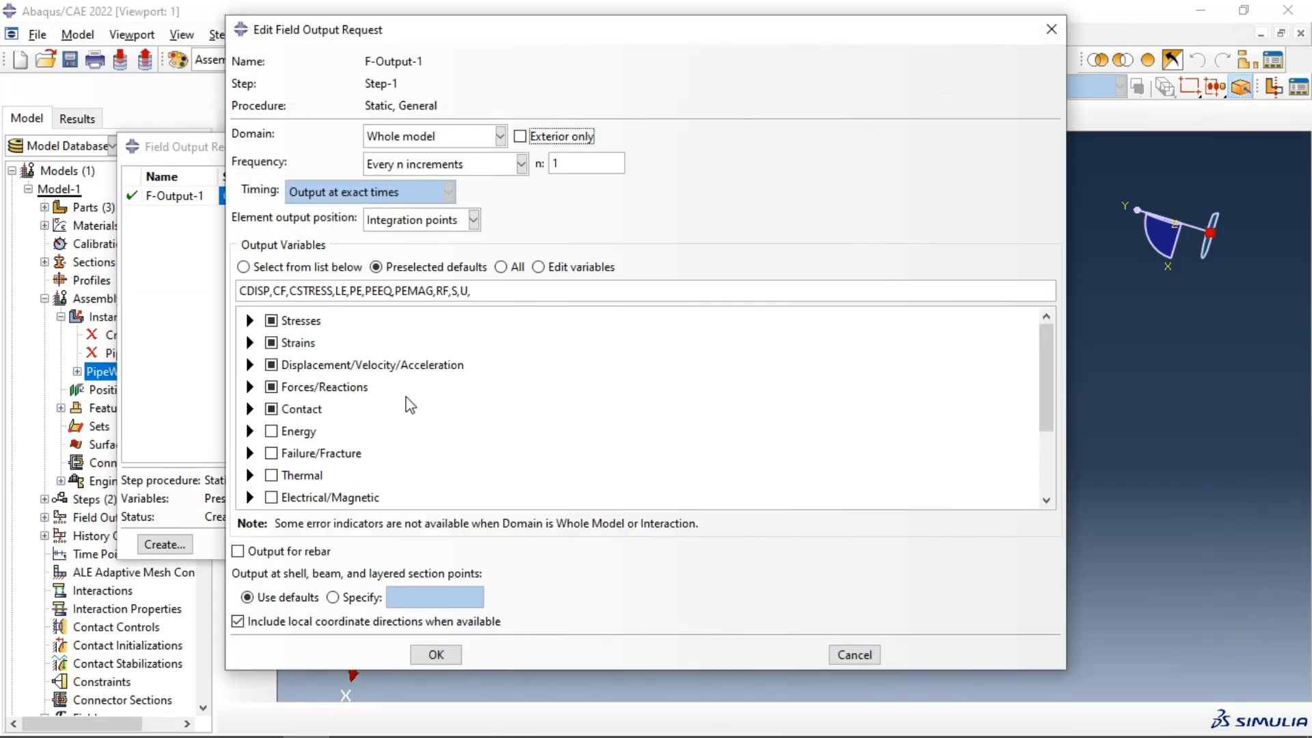
pyautogui.click(250, 454)
pyautogui.scroll(-3, 333, 390)
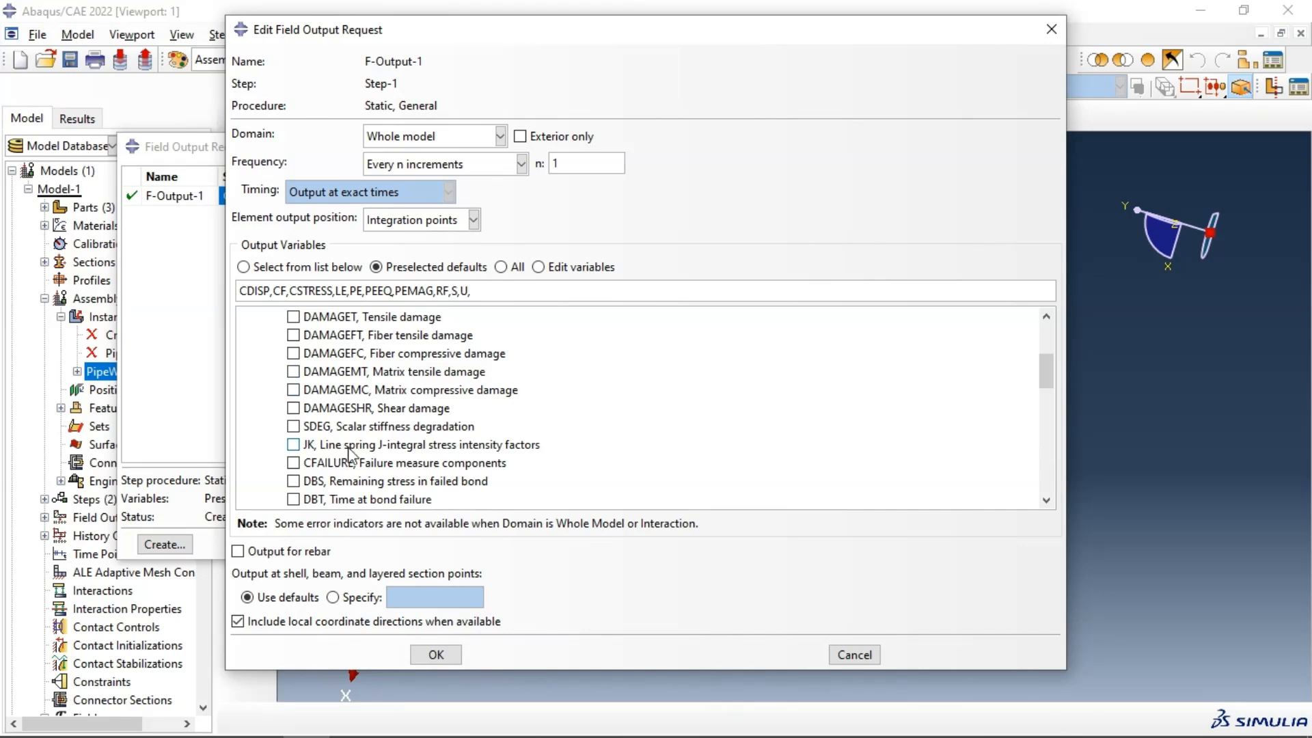
pyautogui.click(349, 448)
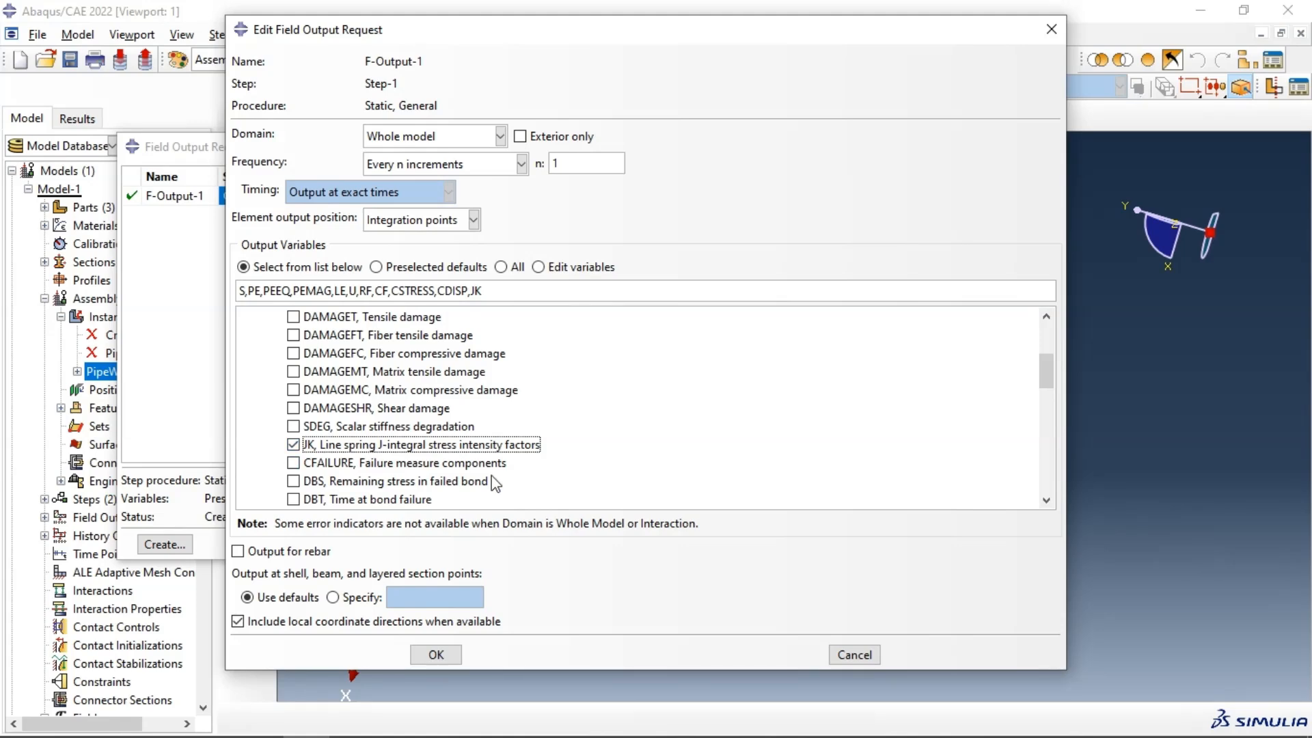
pyautogui.click(447, 656)
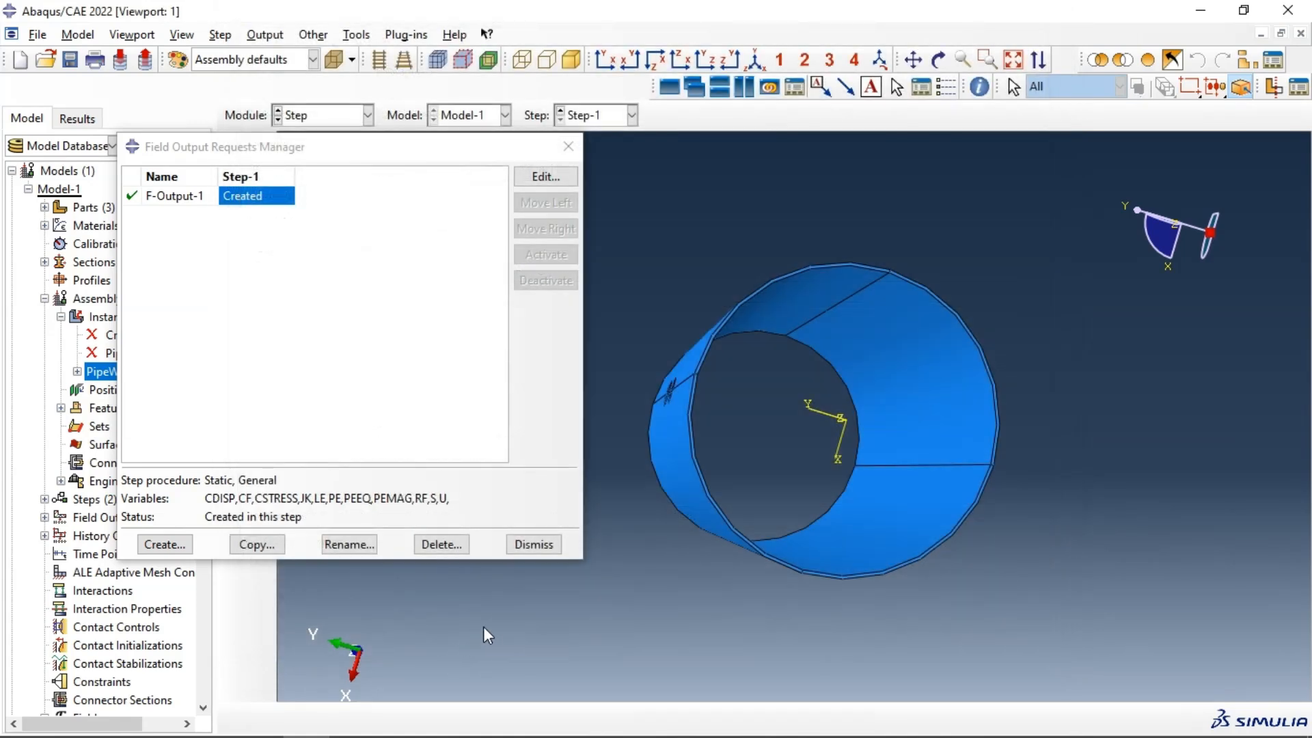
pyautogui.click(531, 536)
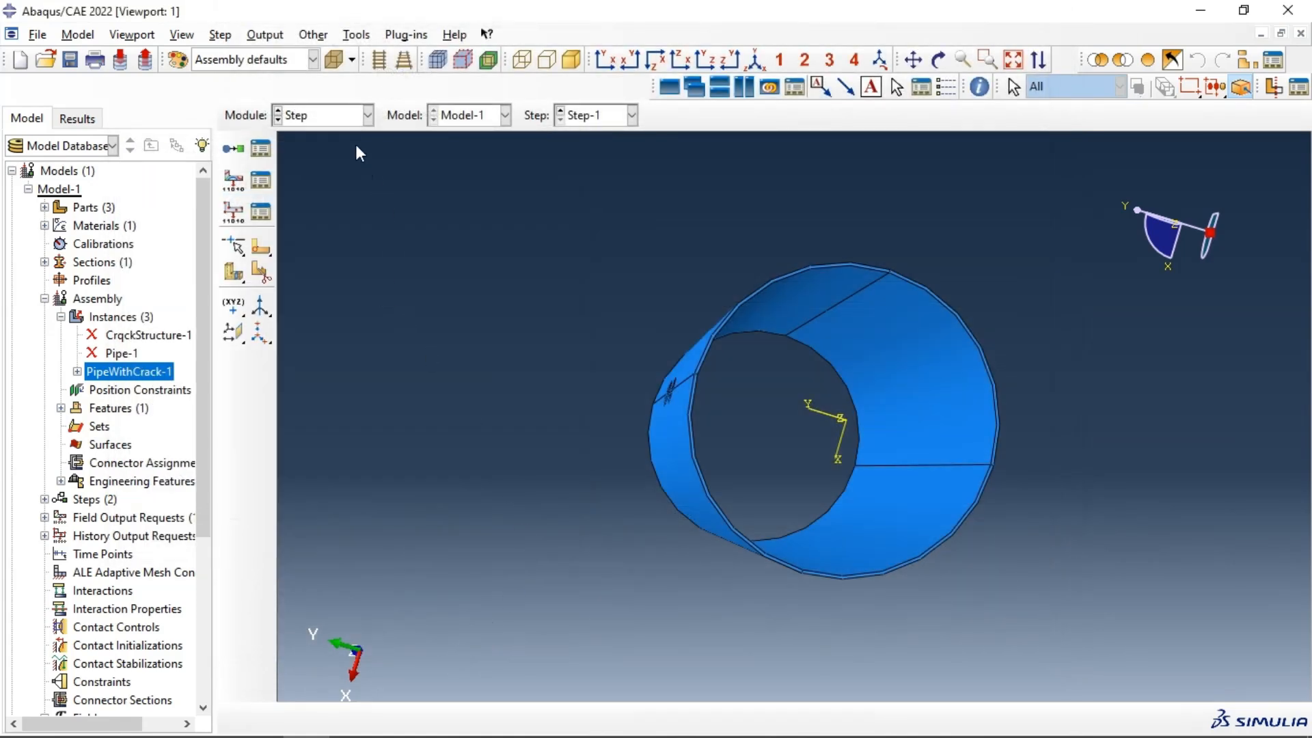
# - Switch from the Step module to the Interaction module for the cracked pipe assembly
pyautogui.click(333, 118)
pyautogui.click(330, 210)
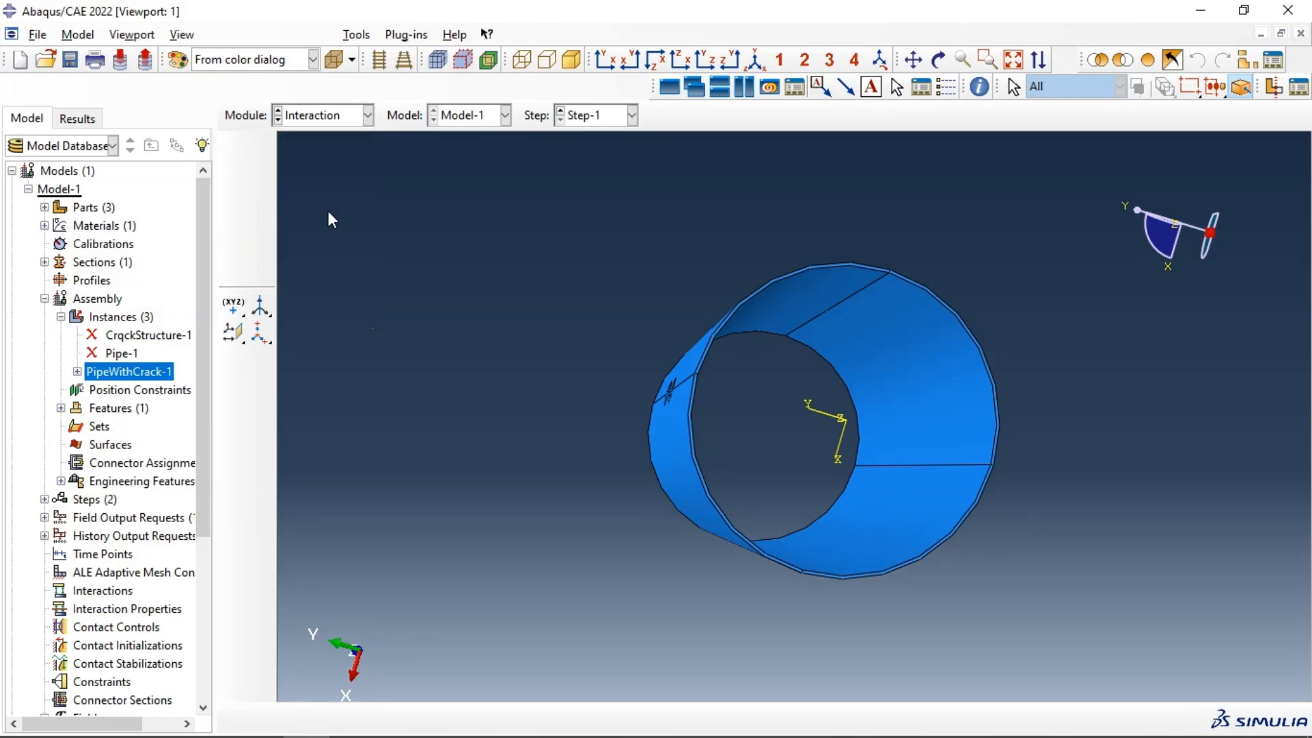
pyautogui.click(938, 61)
pyautogui.moveTo(625, 280); pyautogui.dragTo(703, 293)
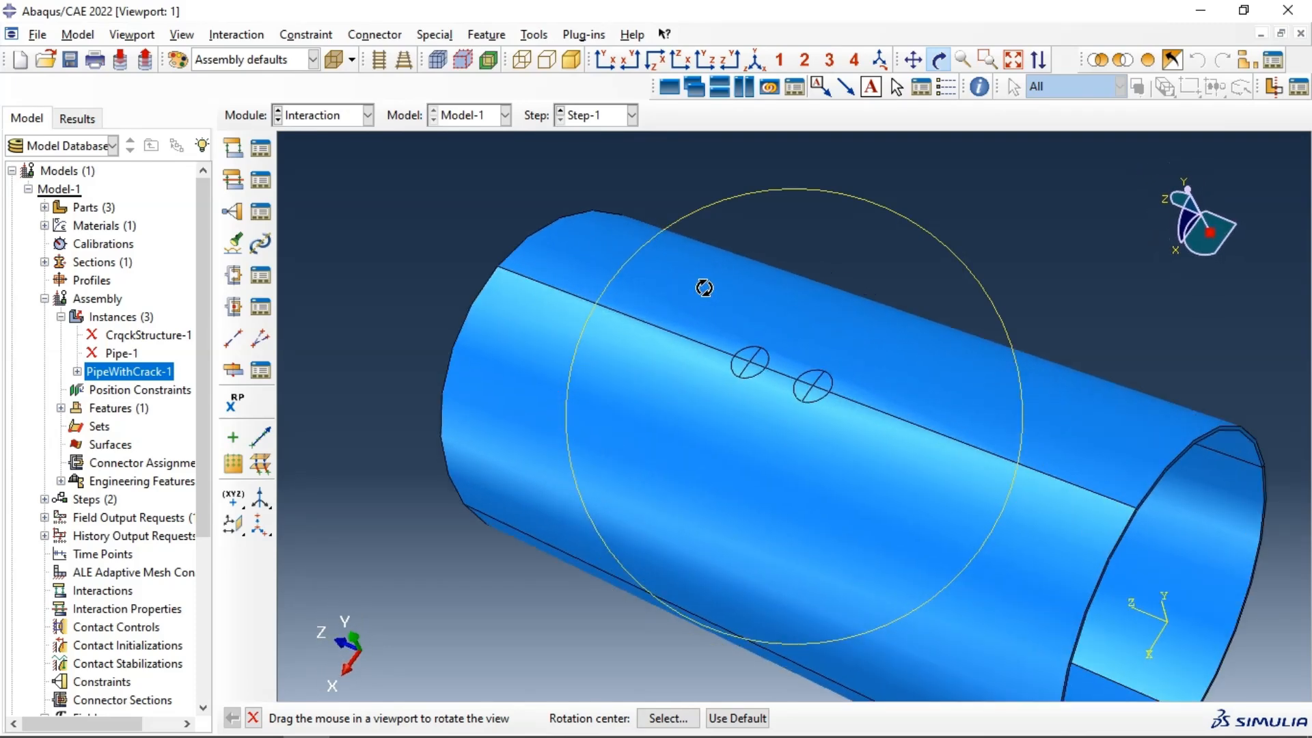
# - Assign a crack seam to the three through-thickness faces along the pipe's partition line between the centres of the two circles
pyautogui.click(440, 35)
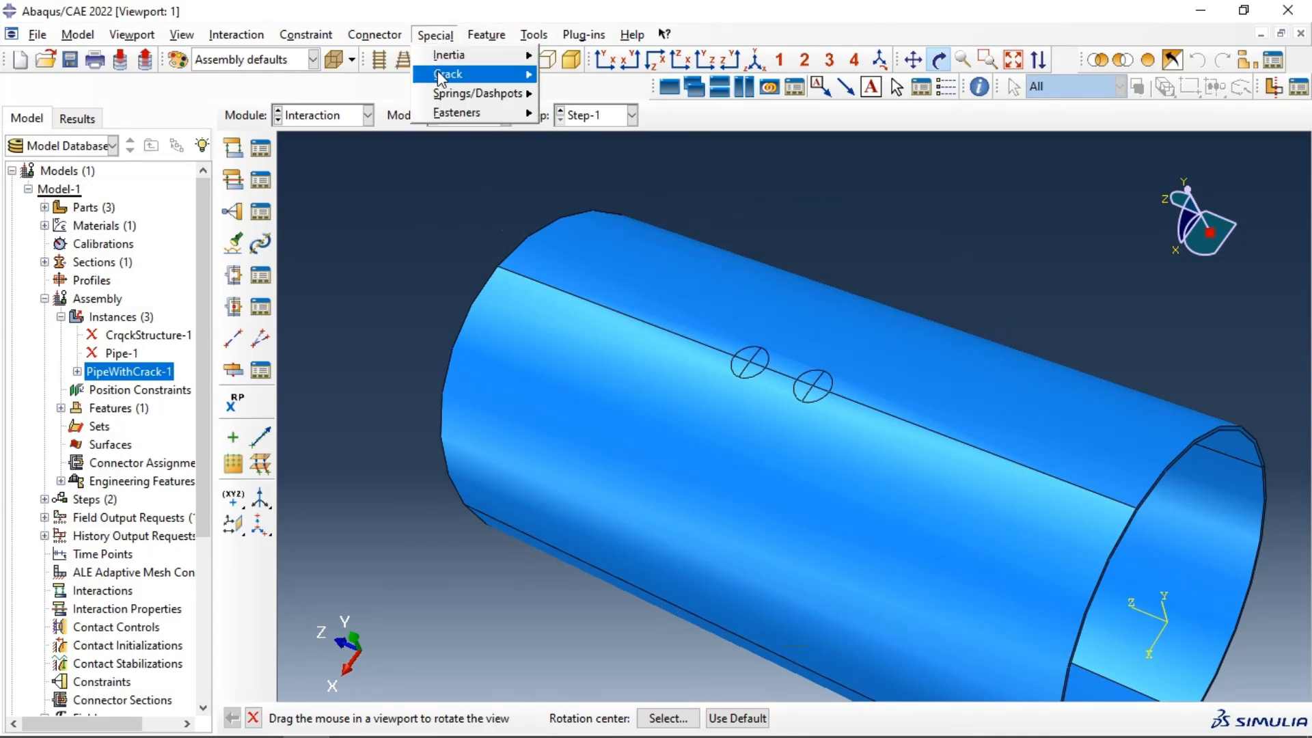
pyautogui.moveTo(441, 72)
pyautogui.click(570, 77)
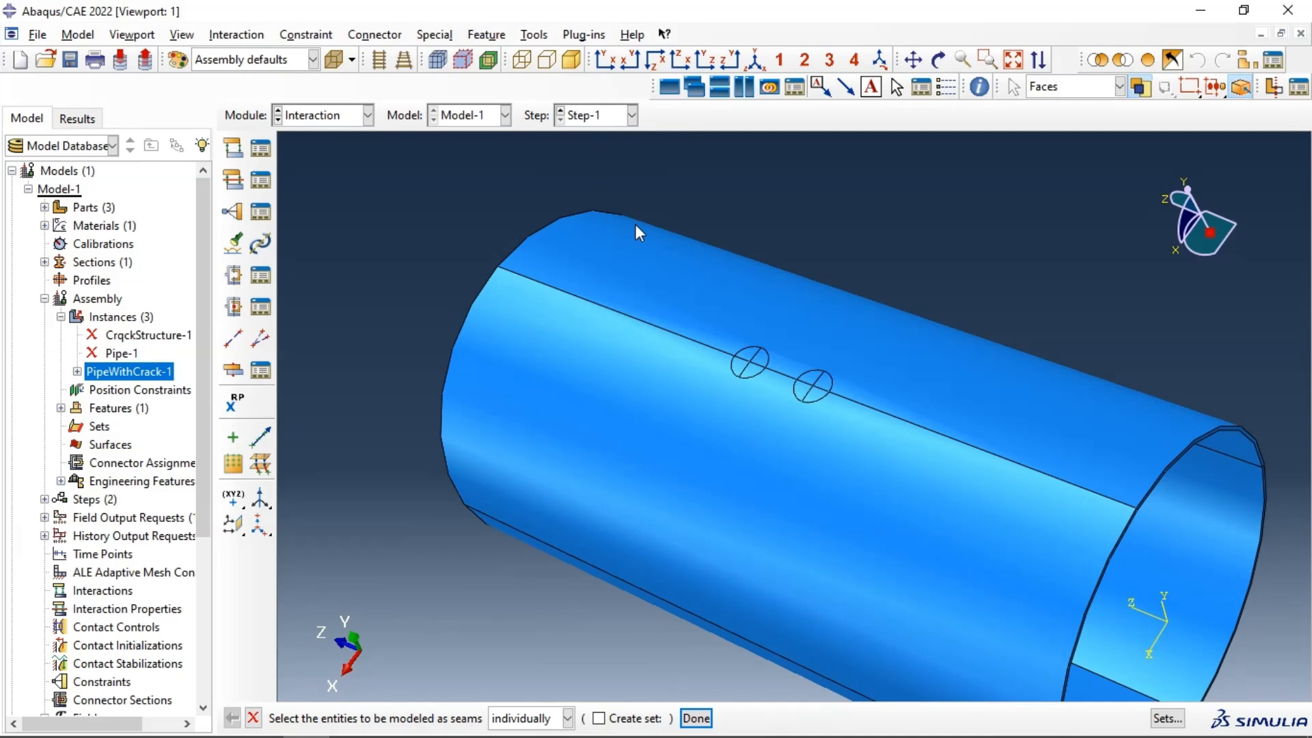
pyautogui.scroll(2, 736, 367)
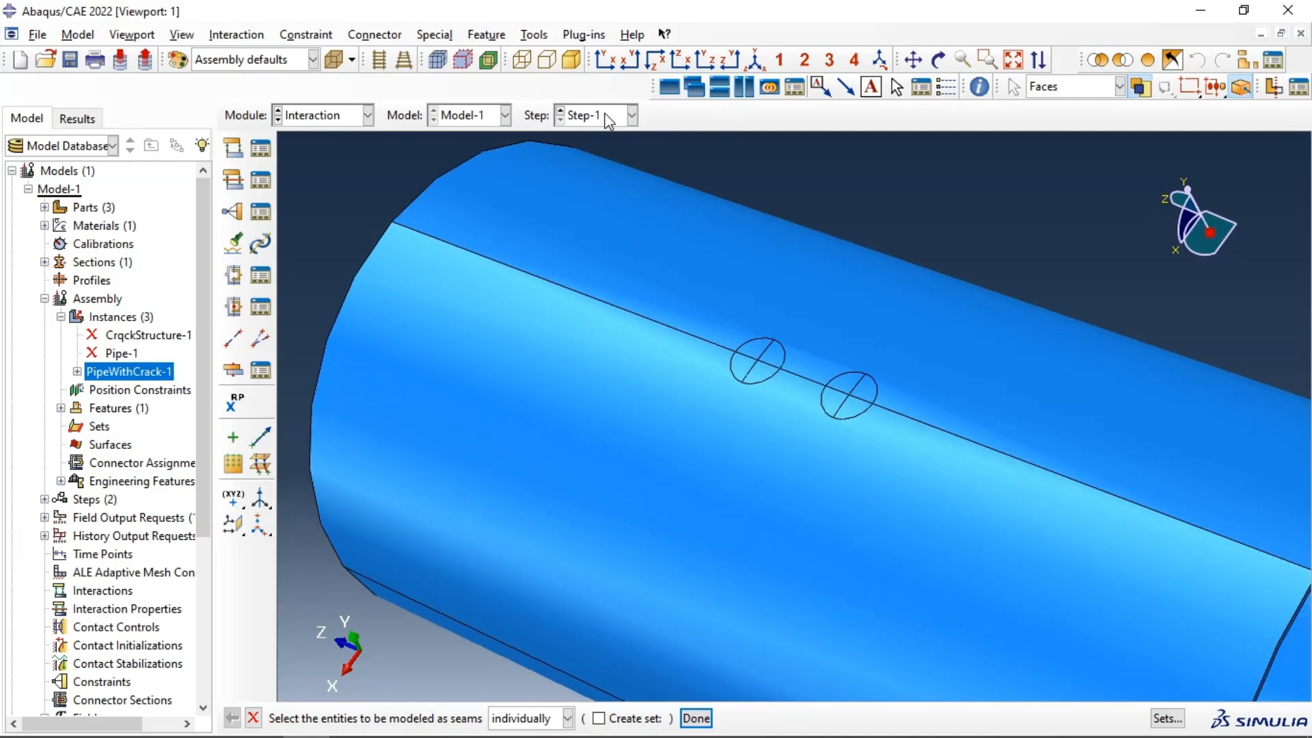
pyautogui.click(522, 61)
pyautogui.scroll(3, 769, 321)
pyautogui.scroll(1, 741, 331)
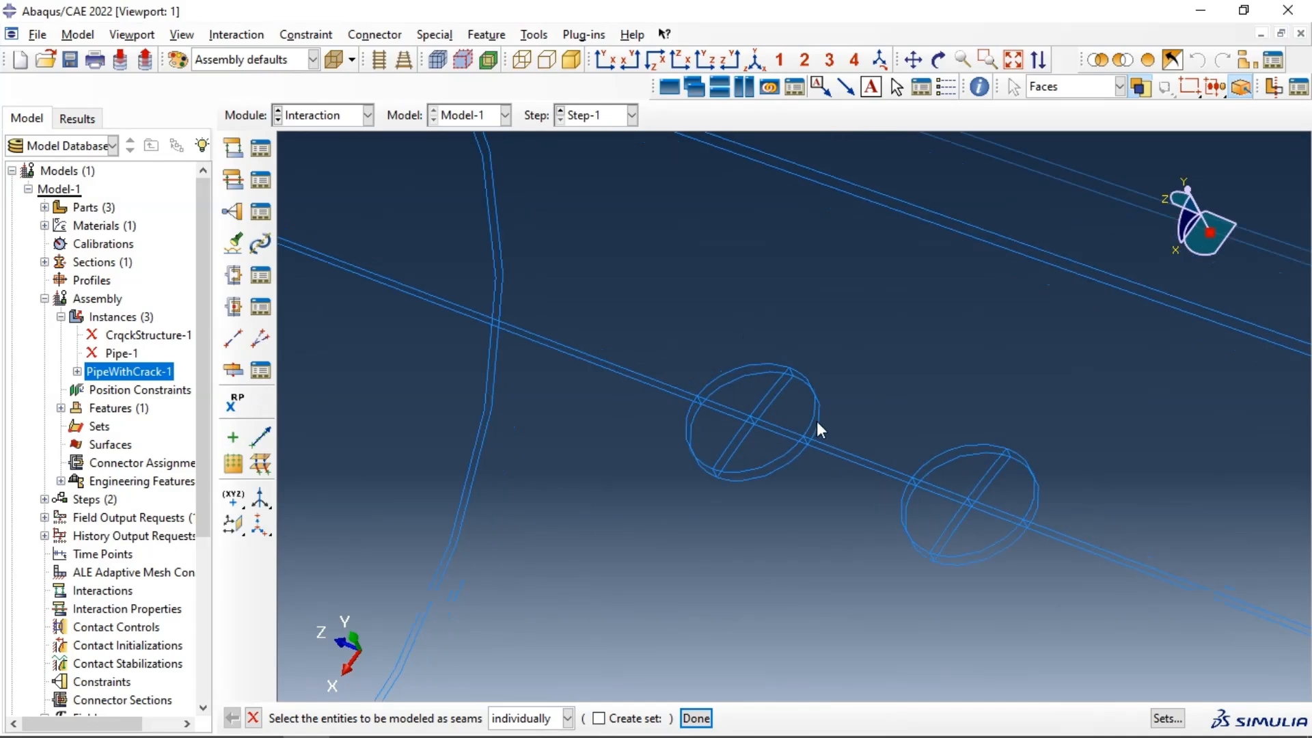
pyautogui.scroll(2, 818, 421)
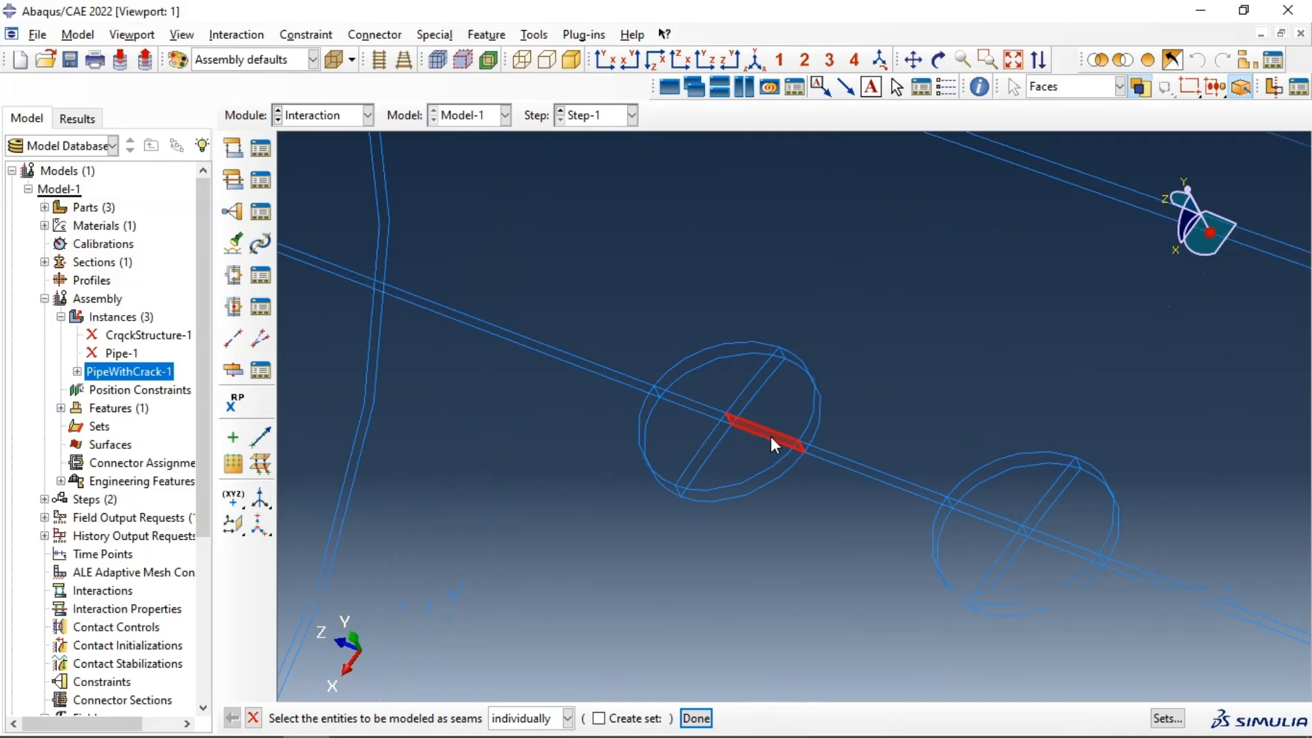
pyautogui.keyDown('shift'); pyautogui.click(875, 471); pyautogui.keyUp('shift')
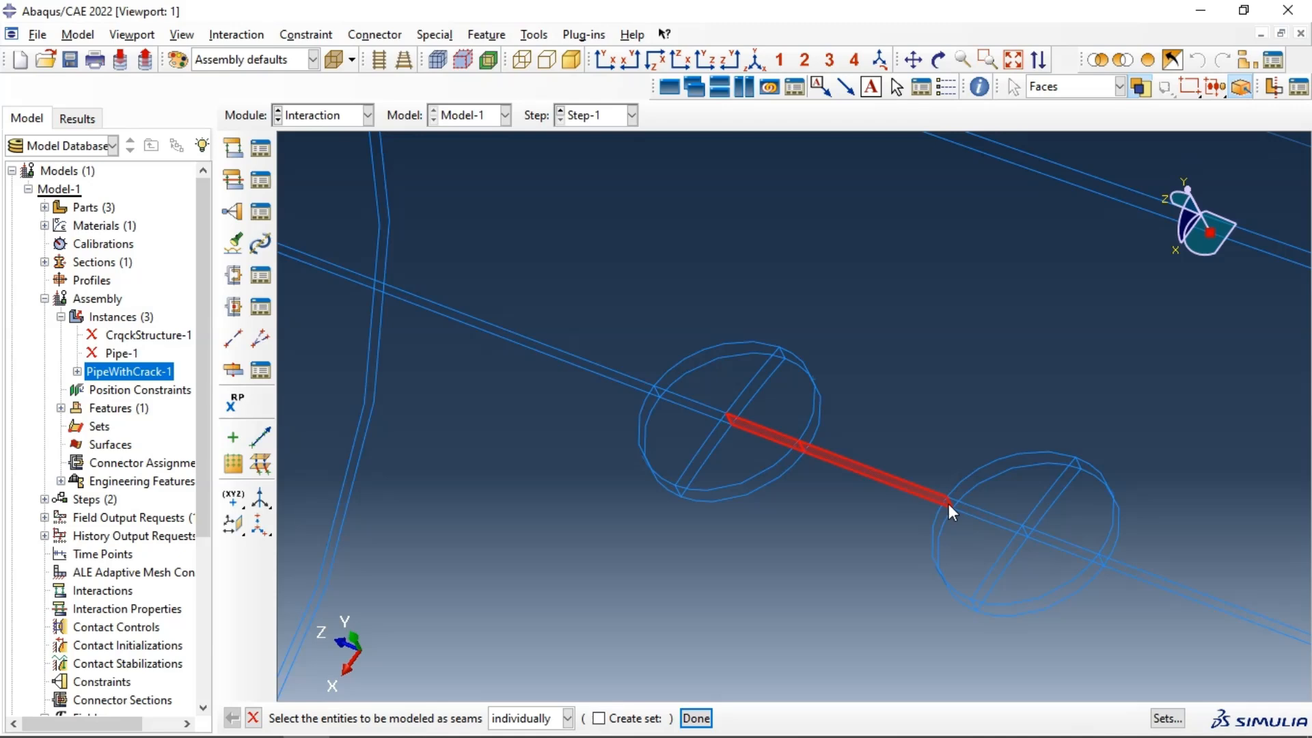
pyautogui.keyDown('shift'); pyautogui.click(990, 518); pyautogui.keyUp('shift')
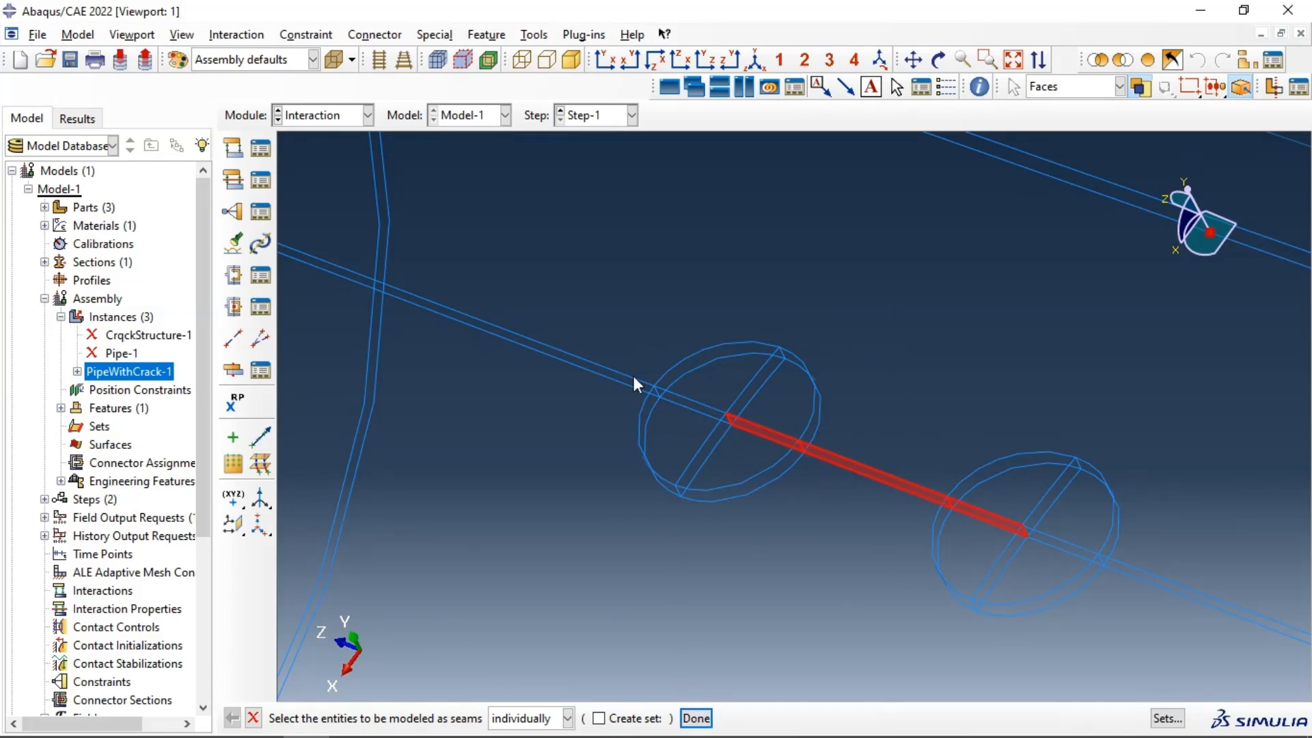
pyautogui.click(570, 61)
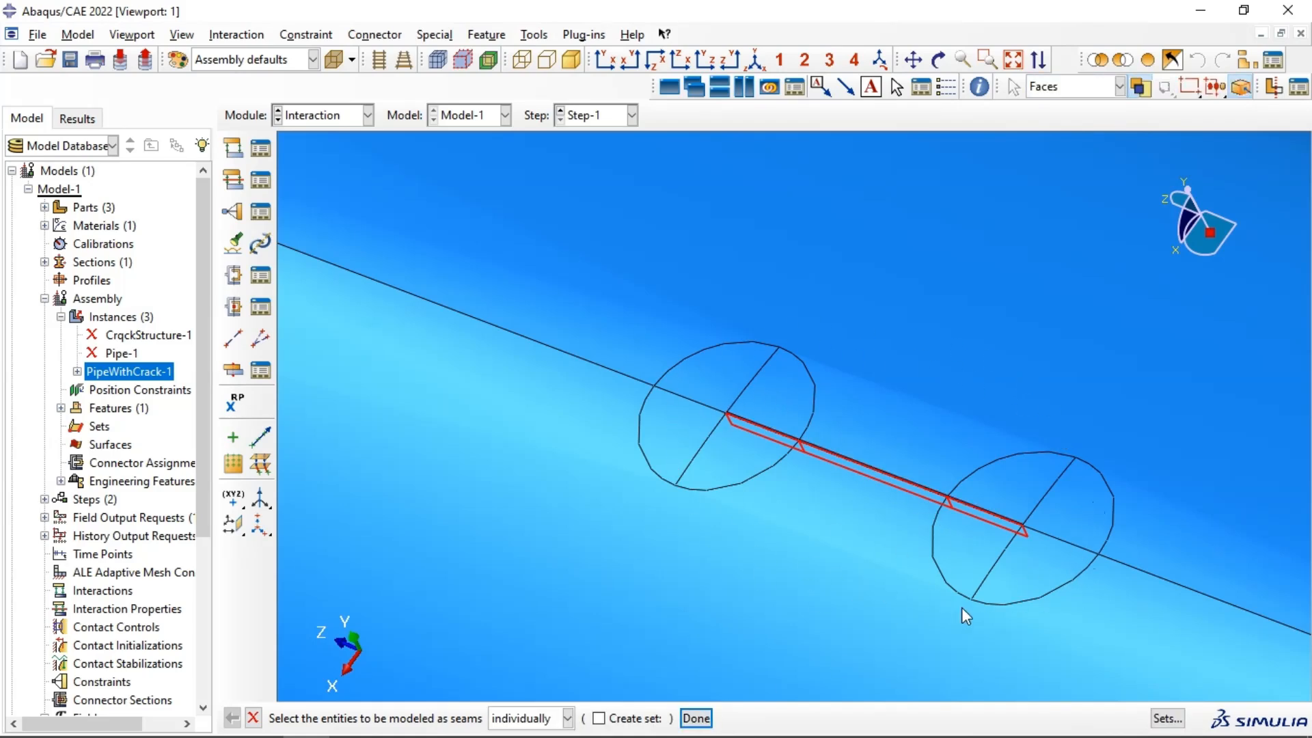
pyautogui.click(738, 419)
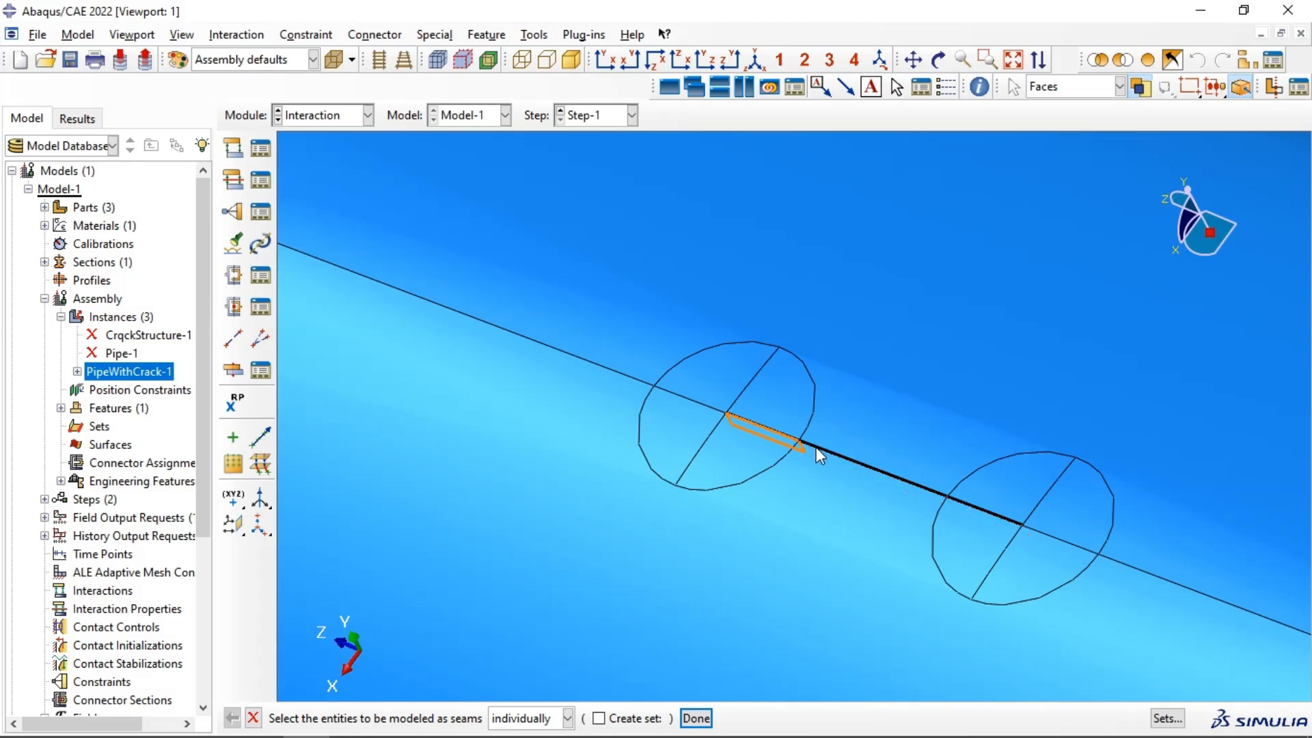
pyautogui.scroll(-3, 990, 523)
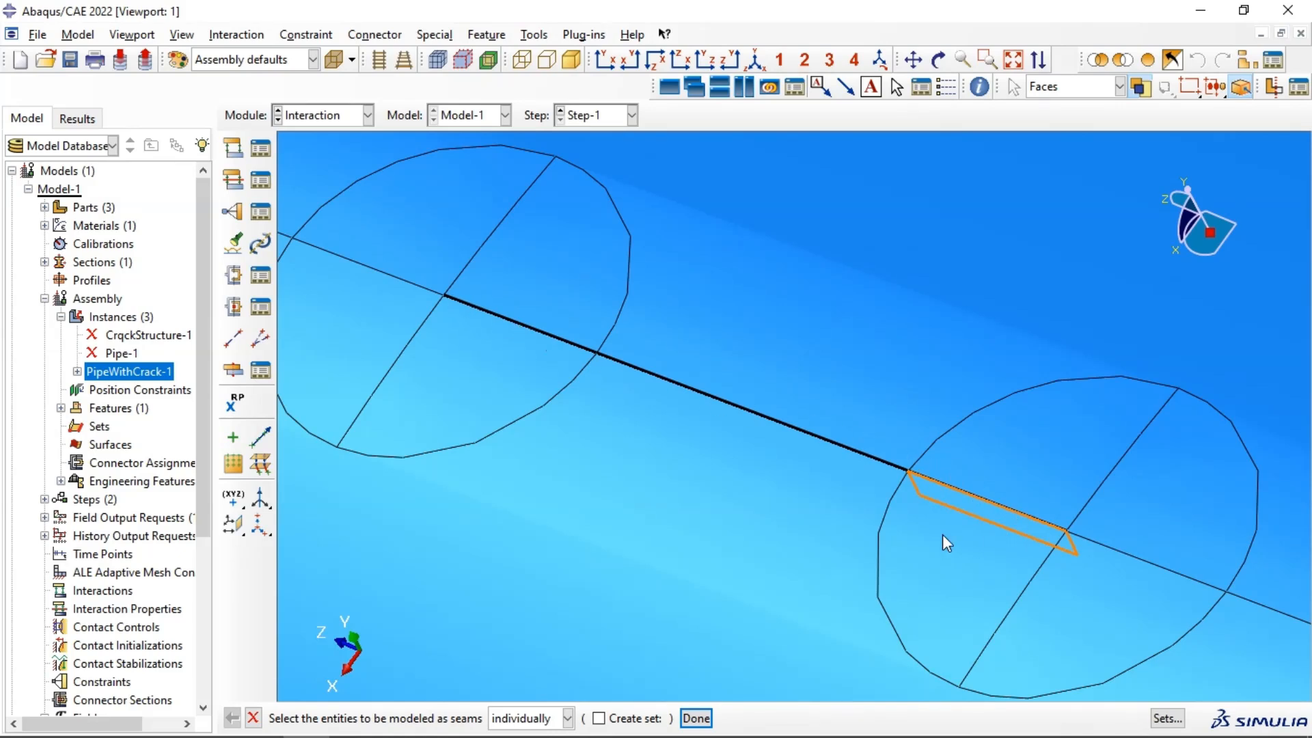
pyautogui.click(695, 718)
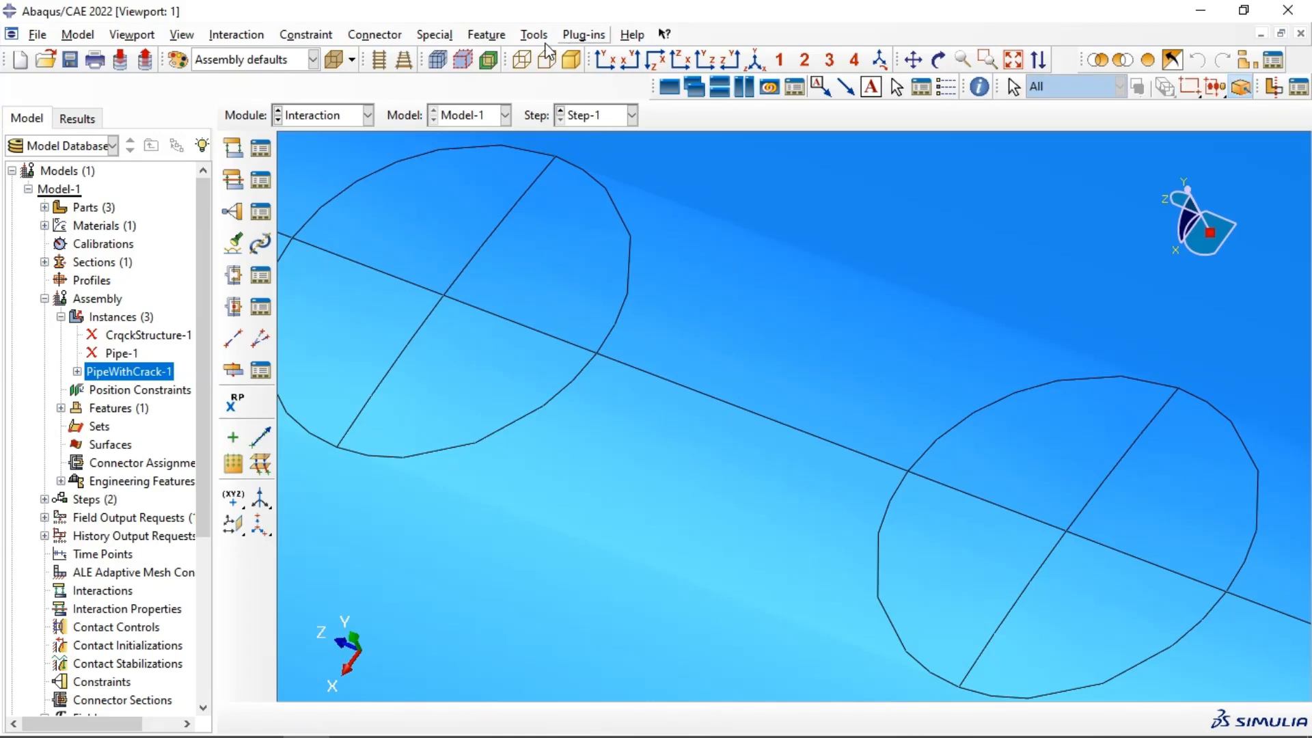
# - Create a contour integral crack on the +Z circle's through-thickness centre edge, defining the crack-plane normal from its centre outward along the pipe in +Z
pyautogui.click(443, 35)
pyautogui.moveTo(521, 74)
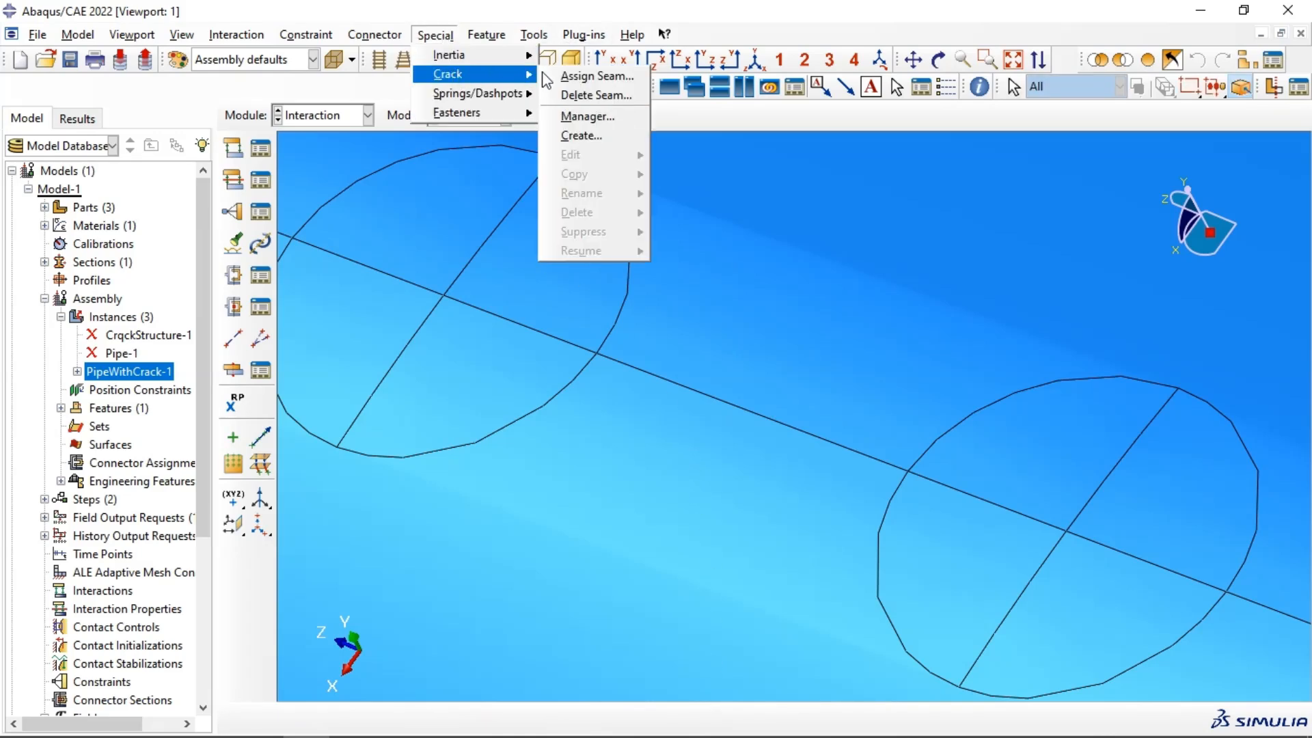
pyautogui.click(579, 136)
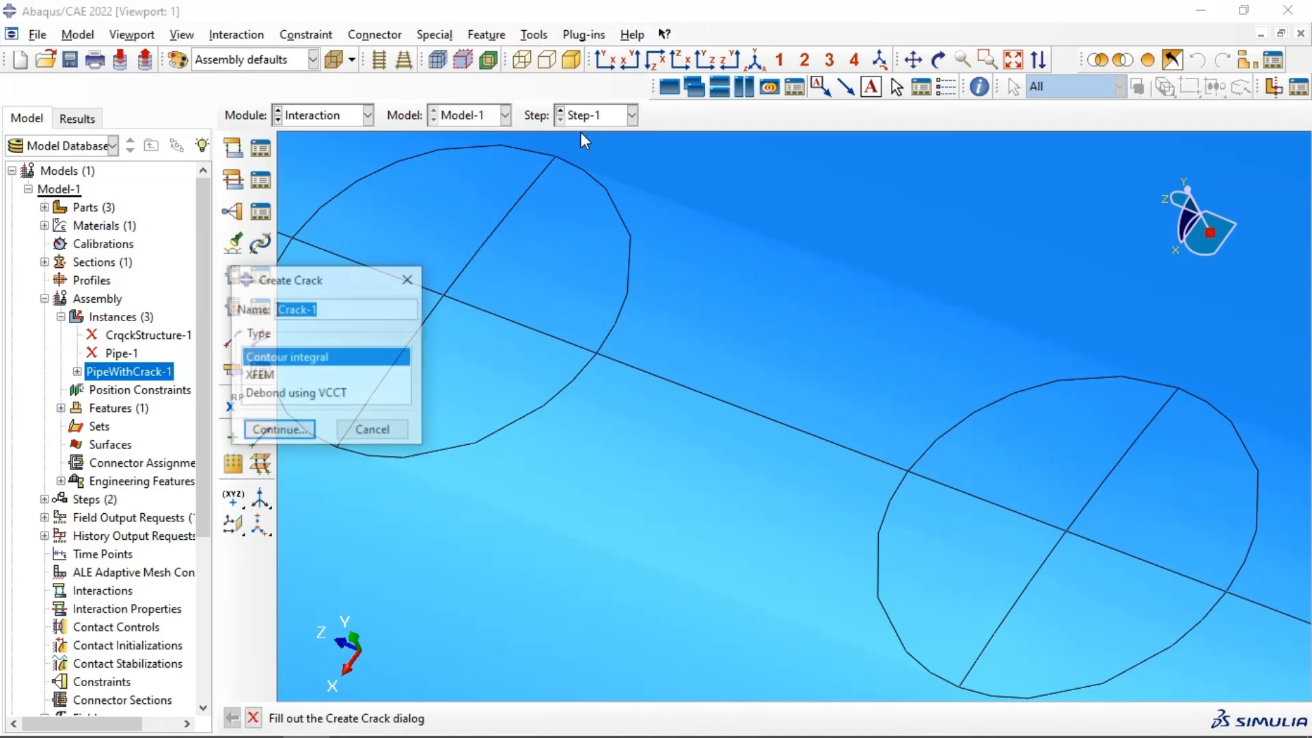
pyautogui.click(294, 429)
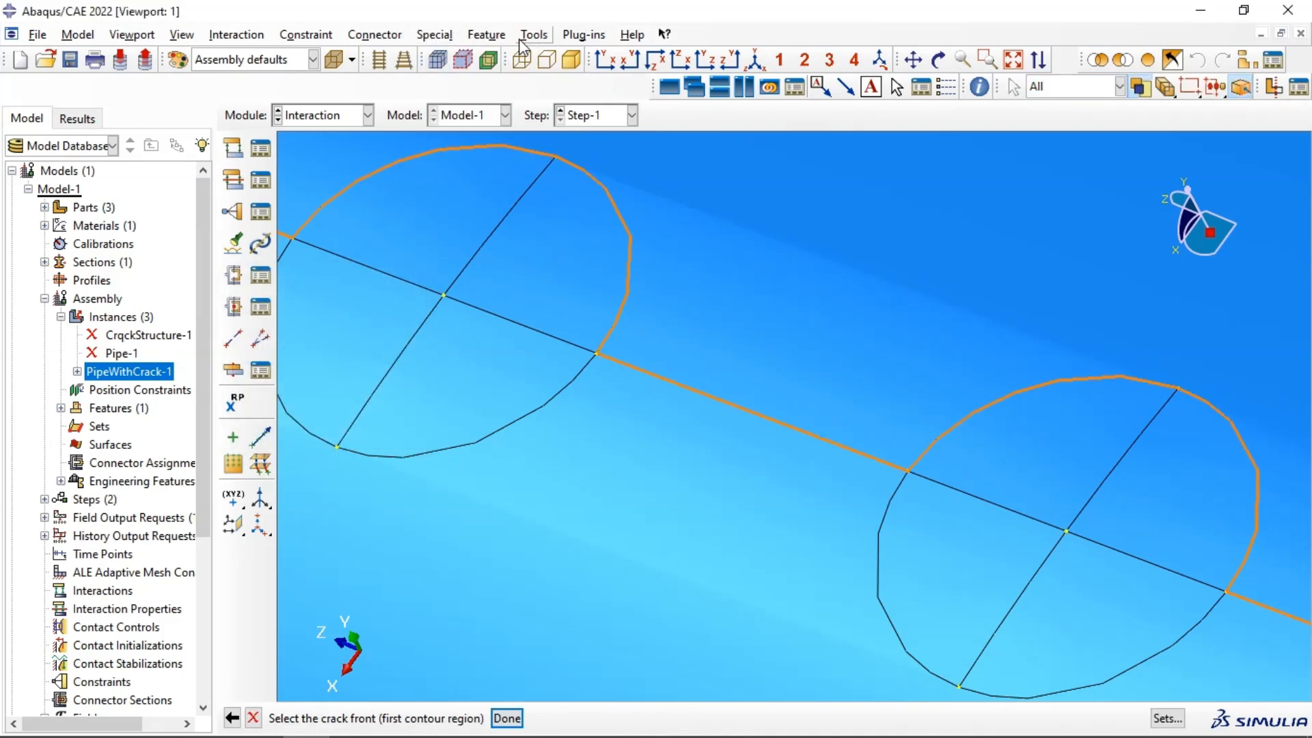
pyautogui.click(521, 62)
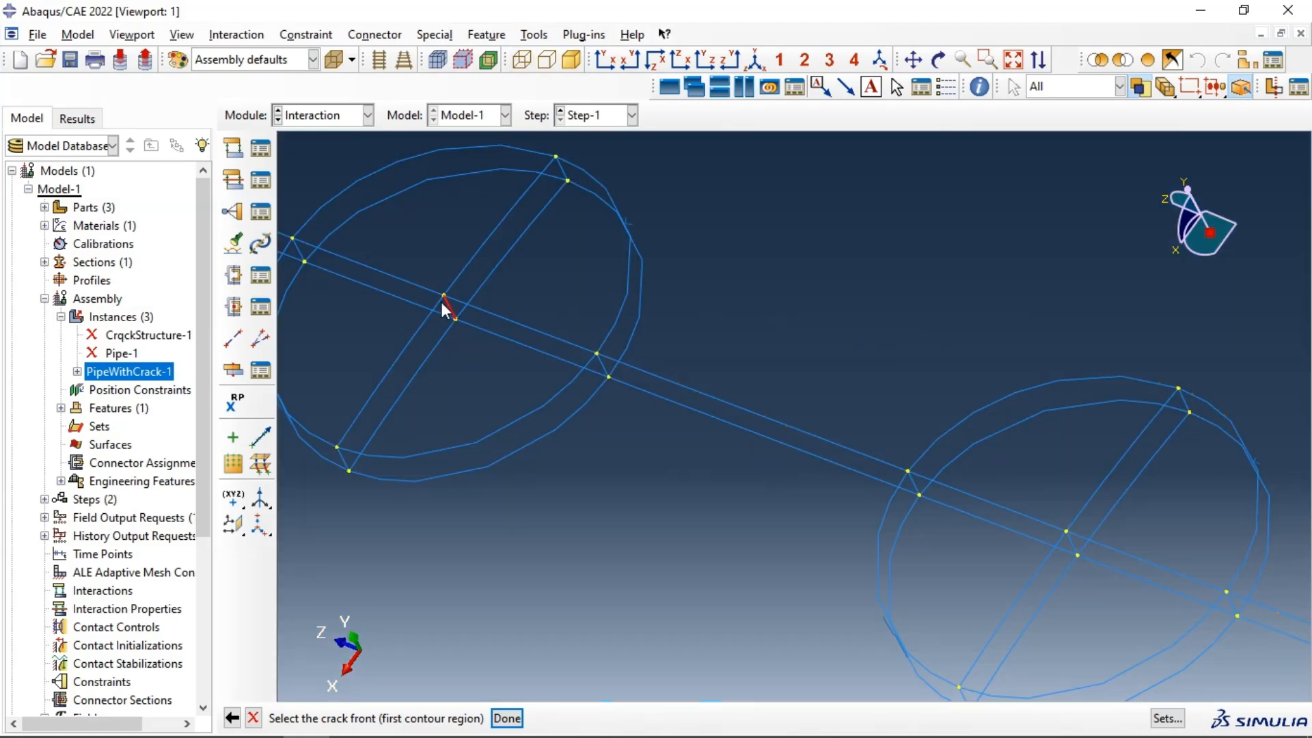
pyautogui.click(506, 718)
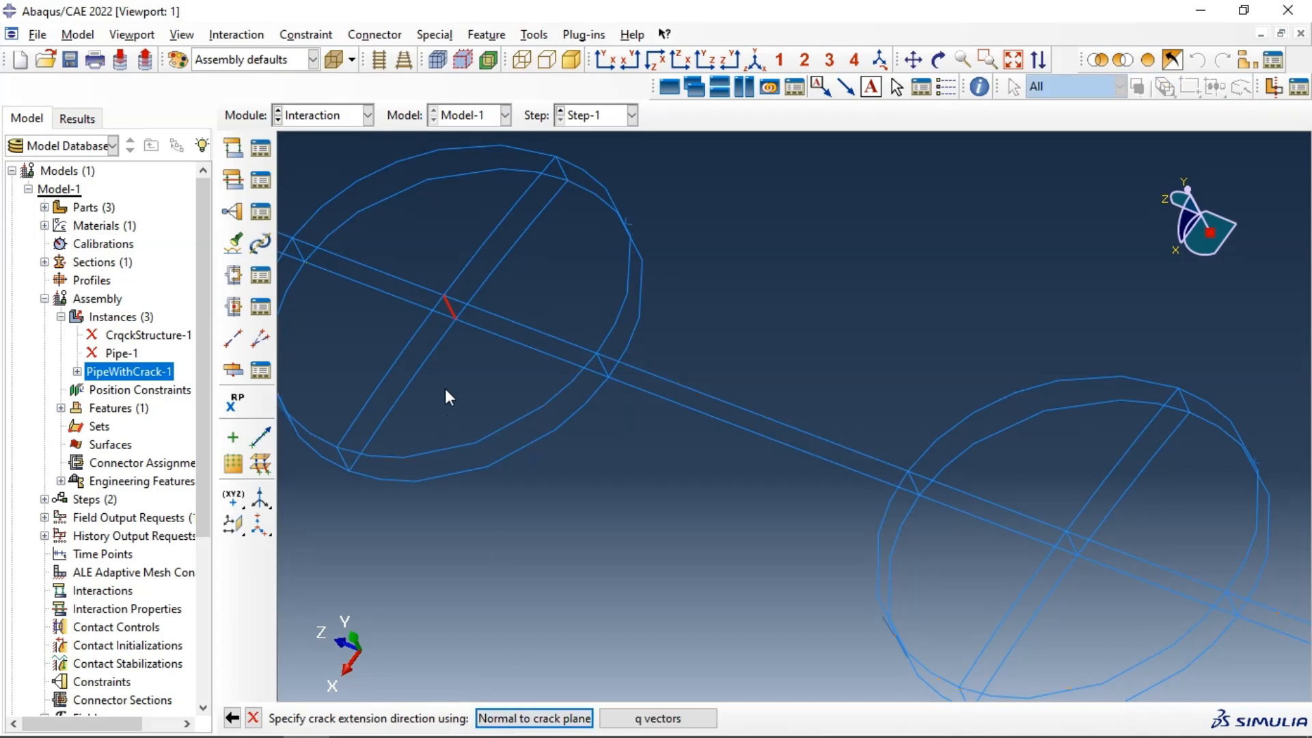
pyautogui.click(504, 723)
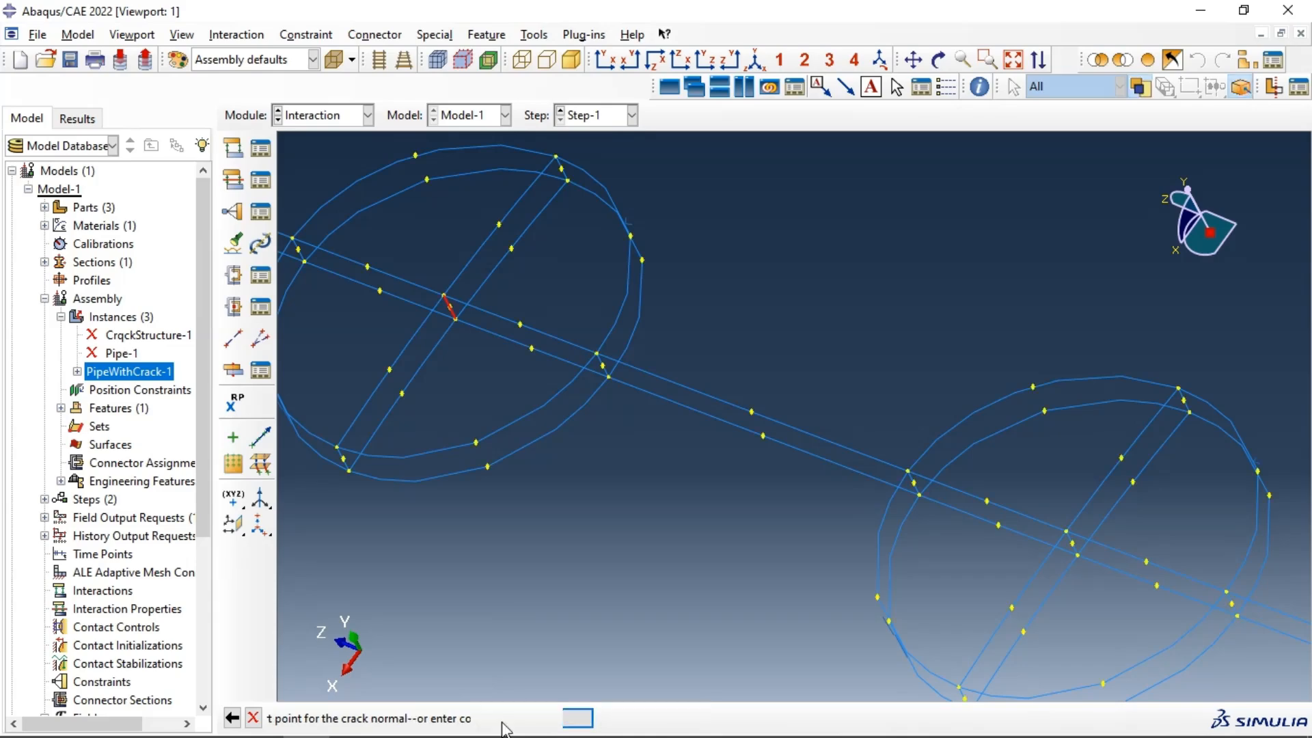
pyautogui.click(444, 296)
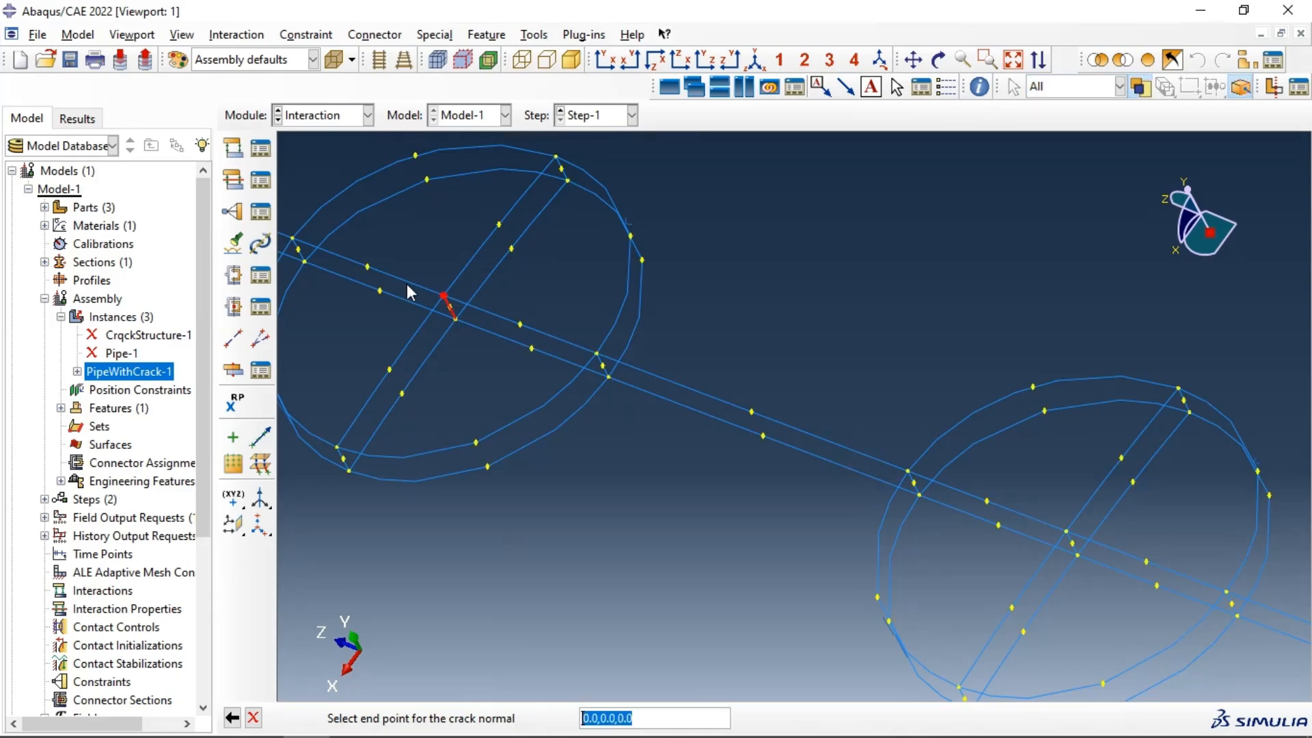
pyautogui.click(368, 268)
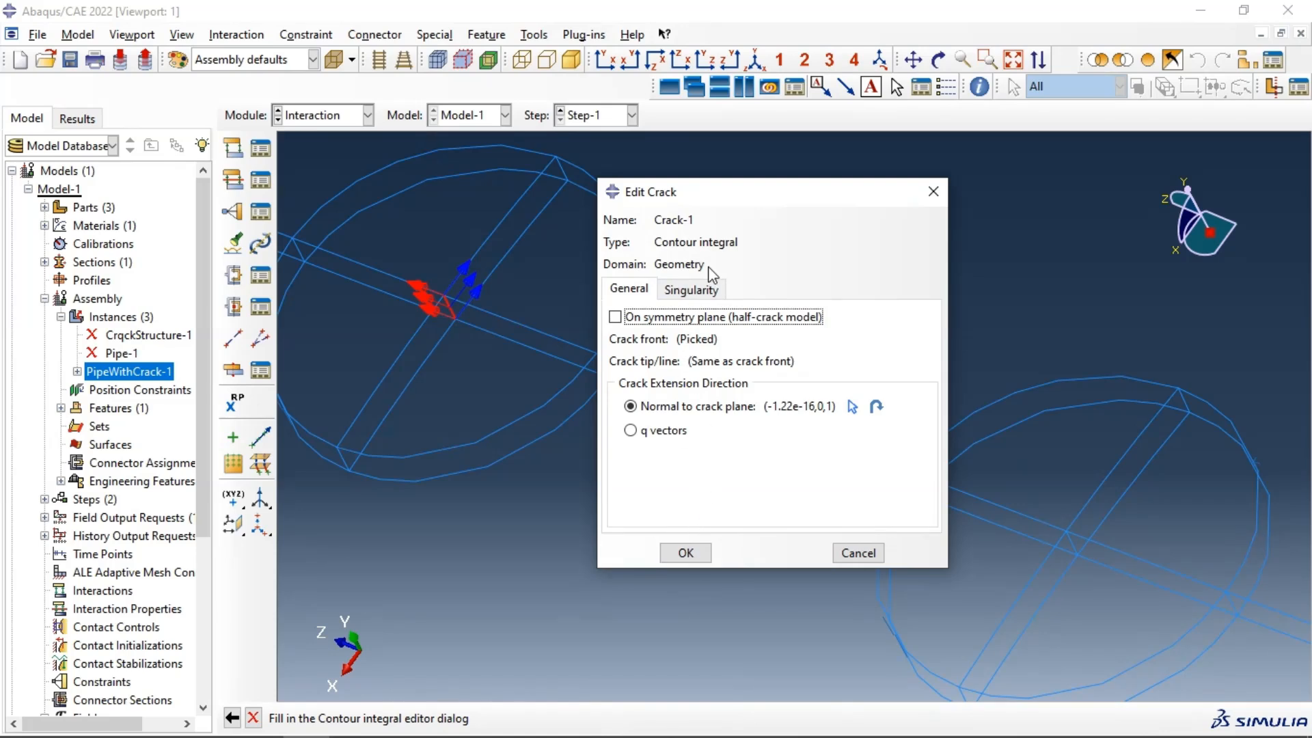
# - Set Crack-1's singularity to a midside node parameter of 0.25 with collapsed element side, single node
pyautogui.click(701, 293)
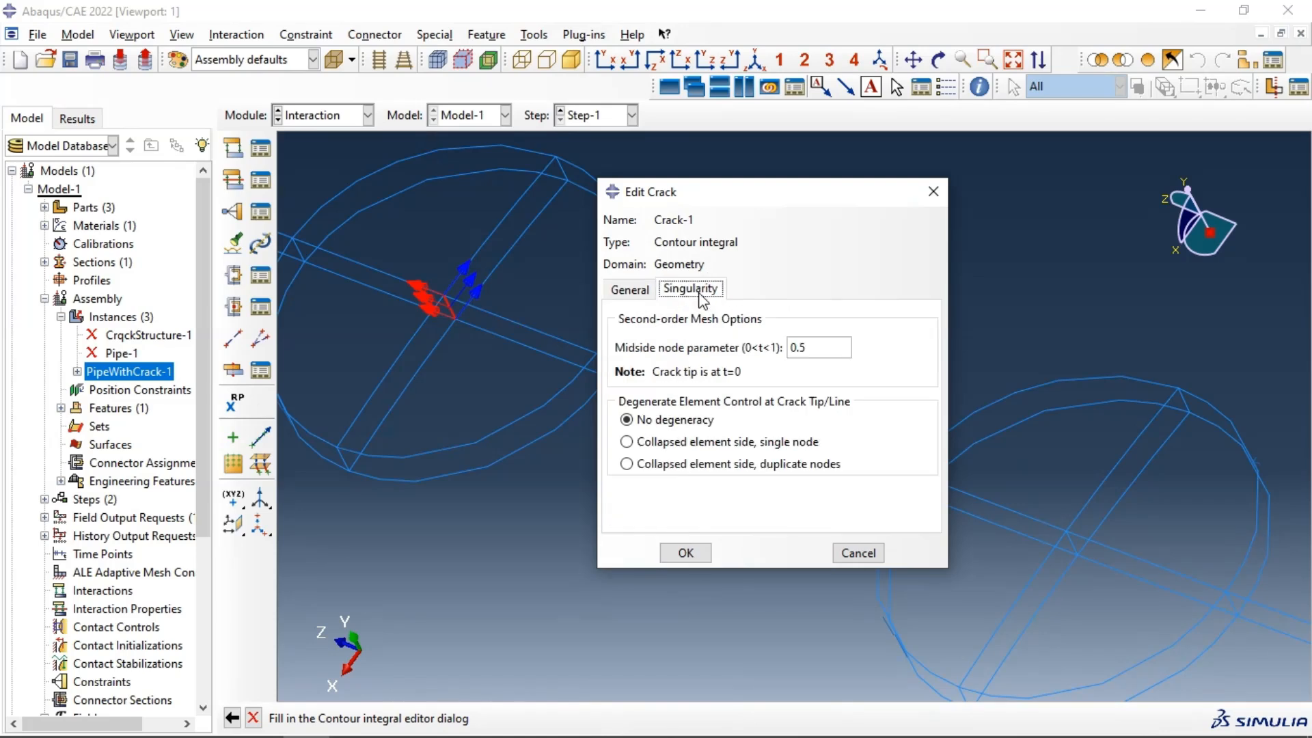
pyautogui.doubleClick(803, 347)
pyautogui.write('25')
pyautogui.click(692, 444)
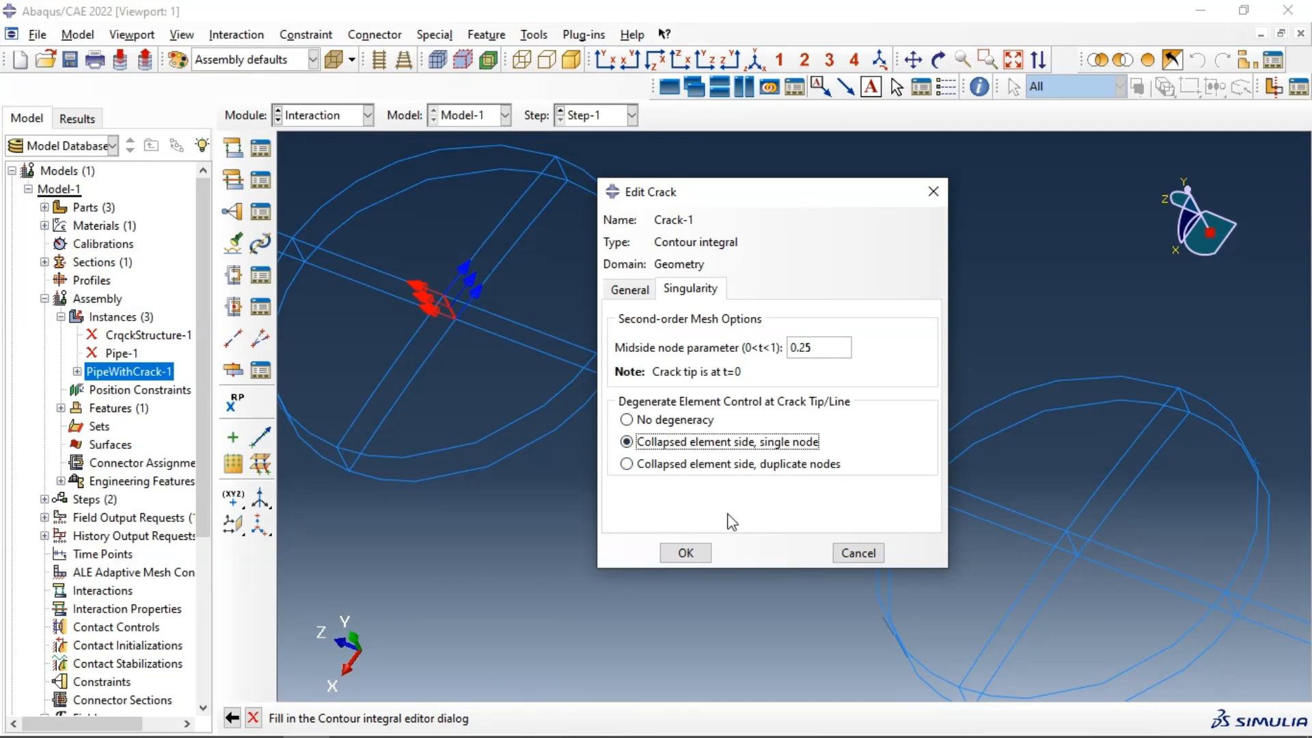
pyautogui.click(706, 555)
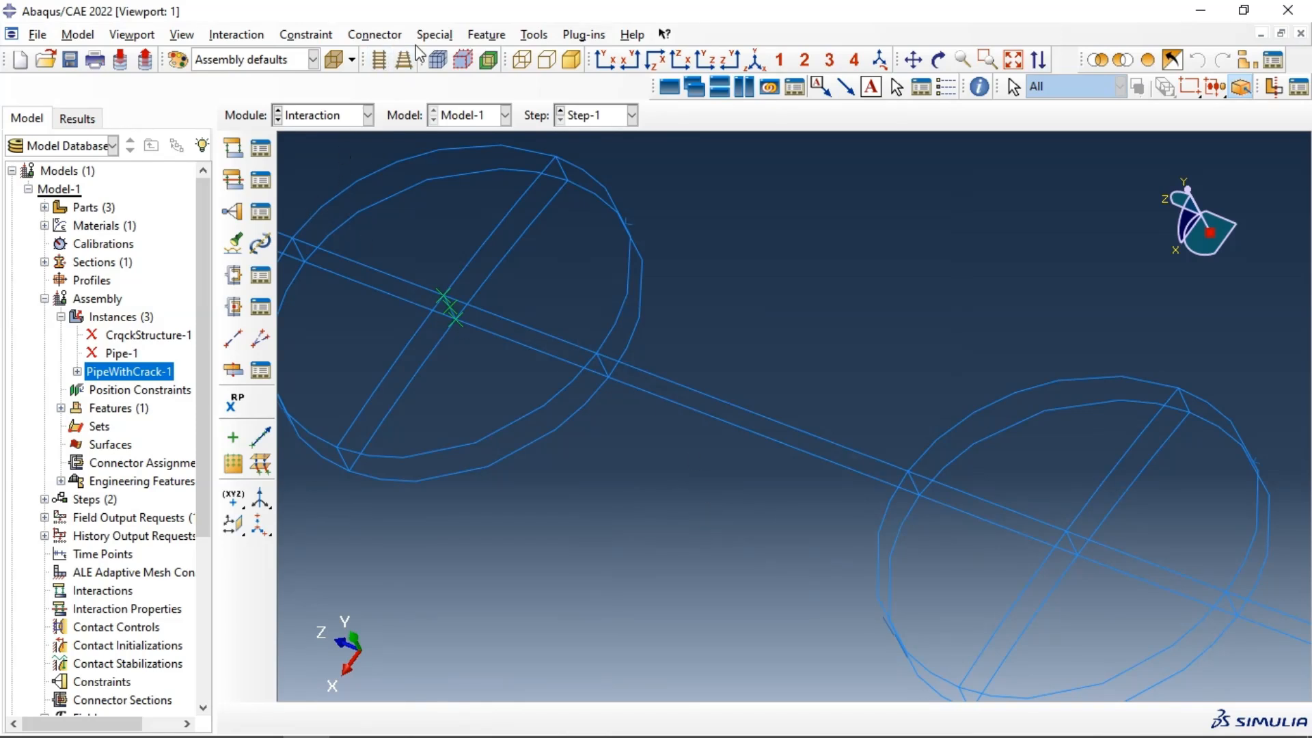
# - Create a second contour integral crack on the other circle's through-thickness centre edge, defining the crack-plane normal outward along the pipe in -Z
pyautogui.click(443, 40)
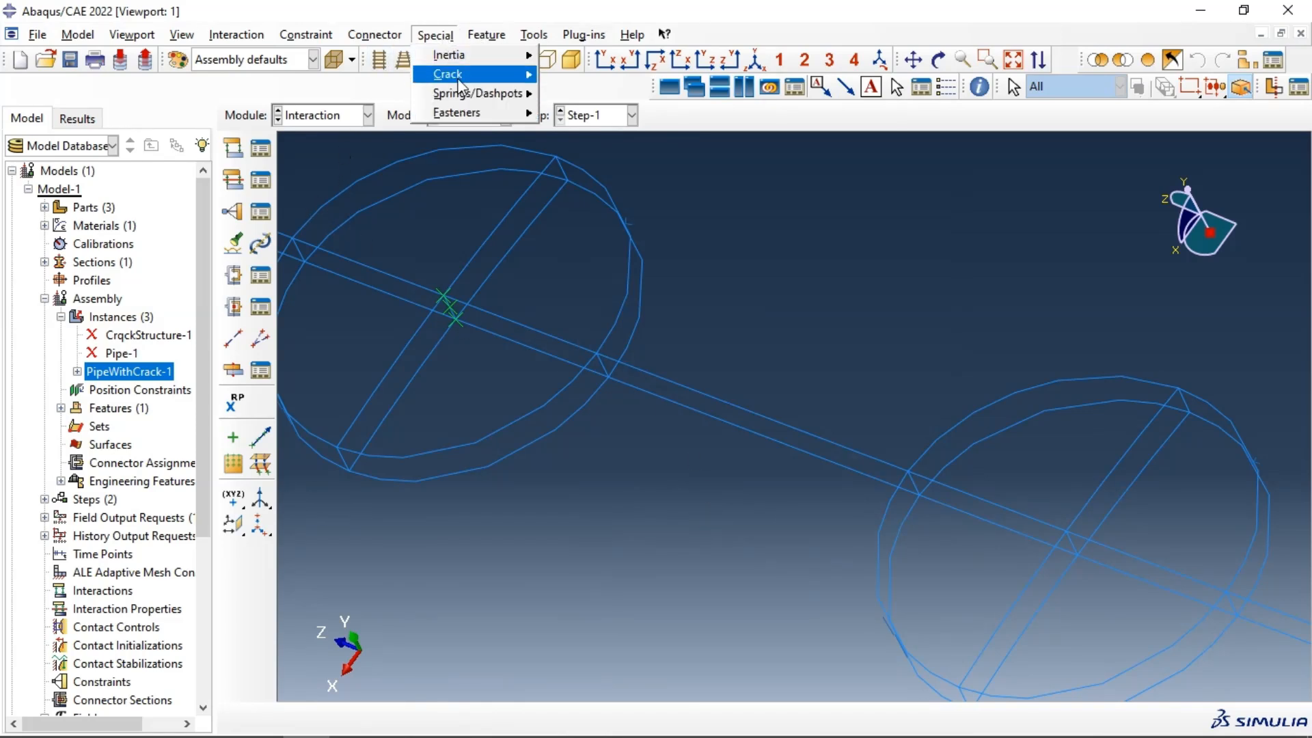
pyautogui.moveTo(471, 74)
pyautogui.moveTo(578, 156)
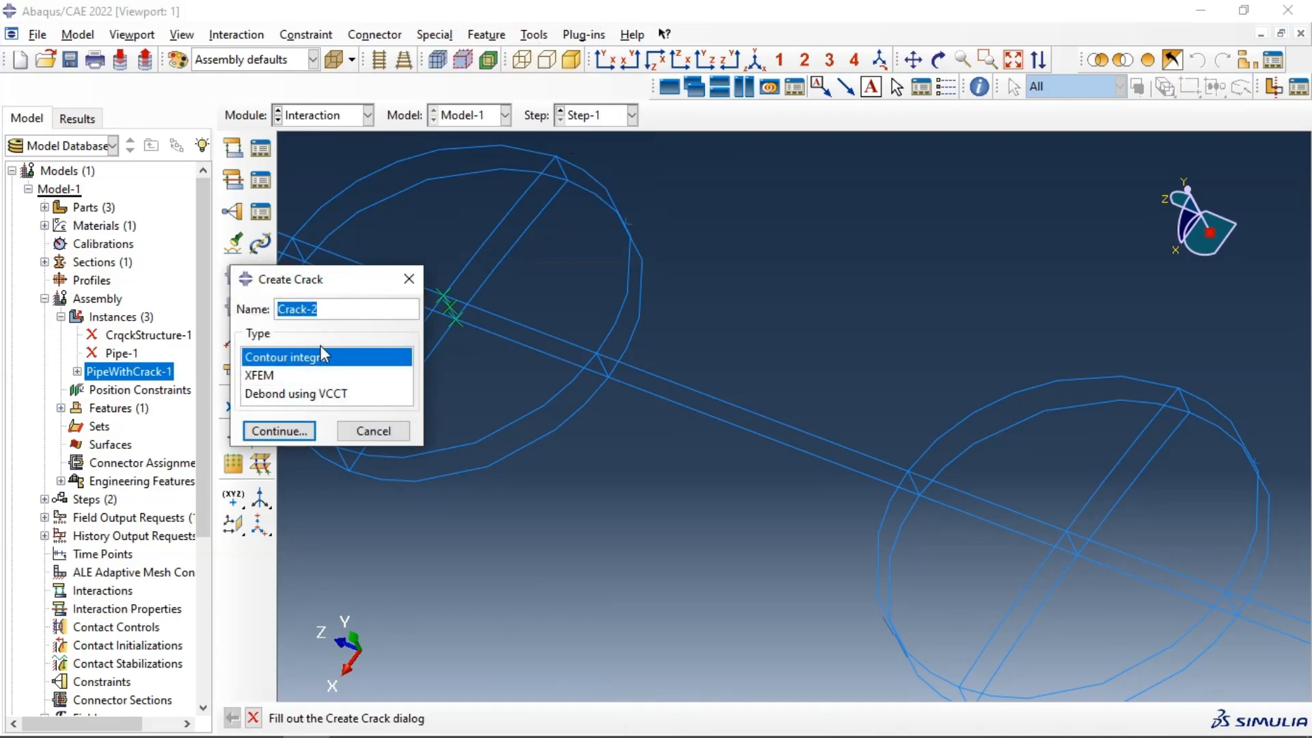
pyautogui.click(297, 432)
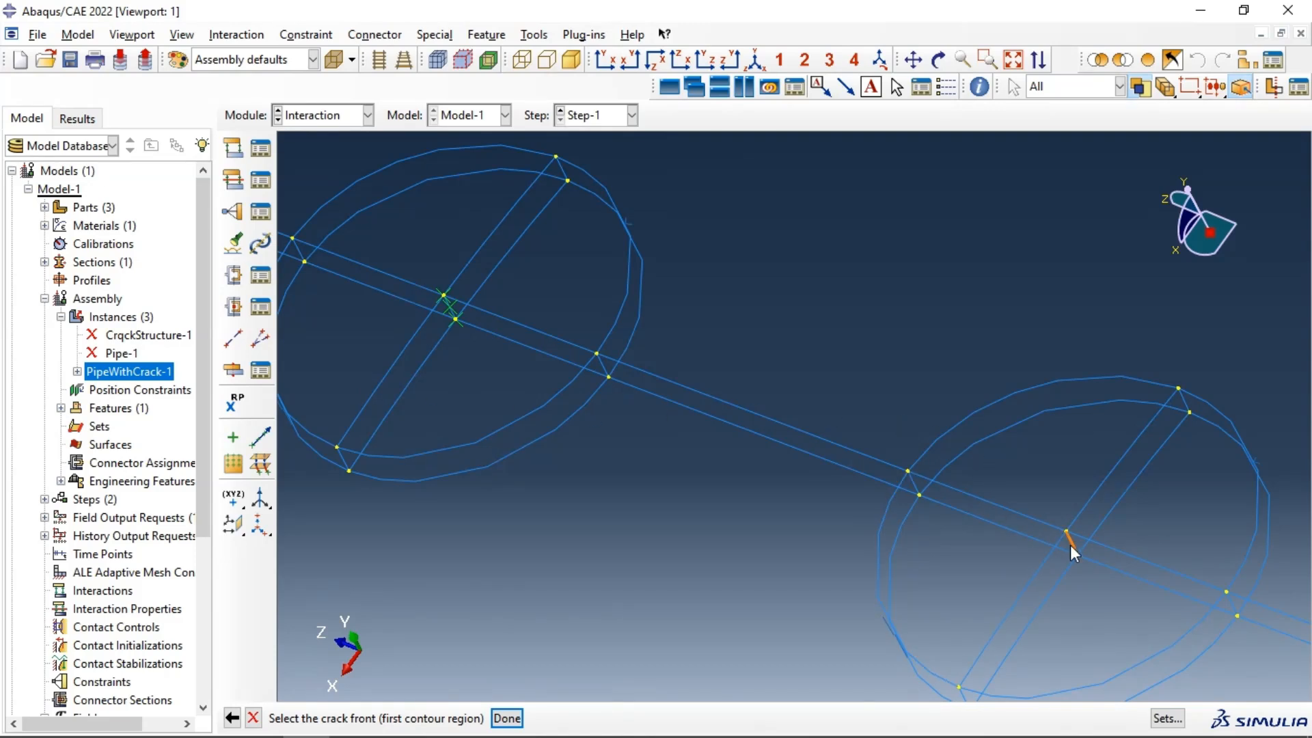
pyautogui.click(506, 719)
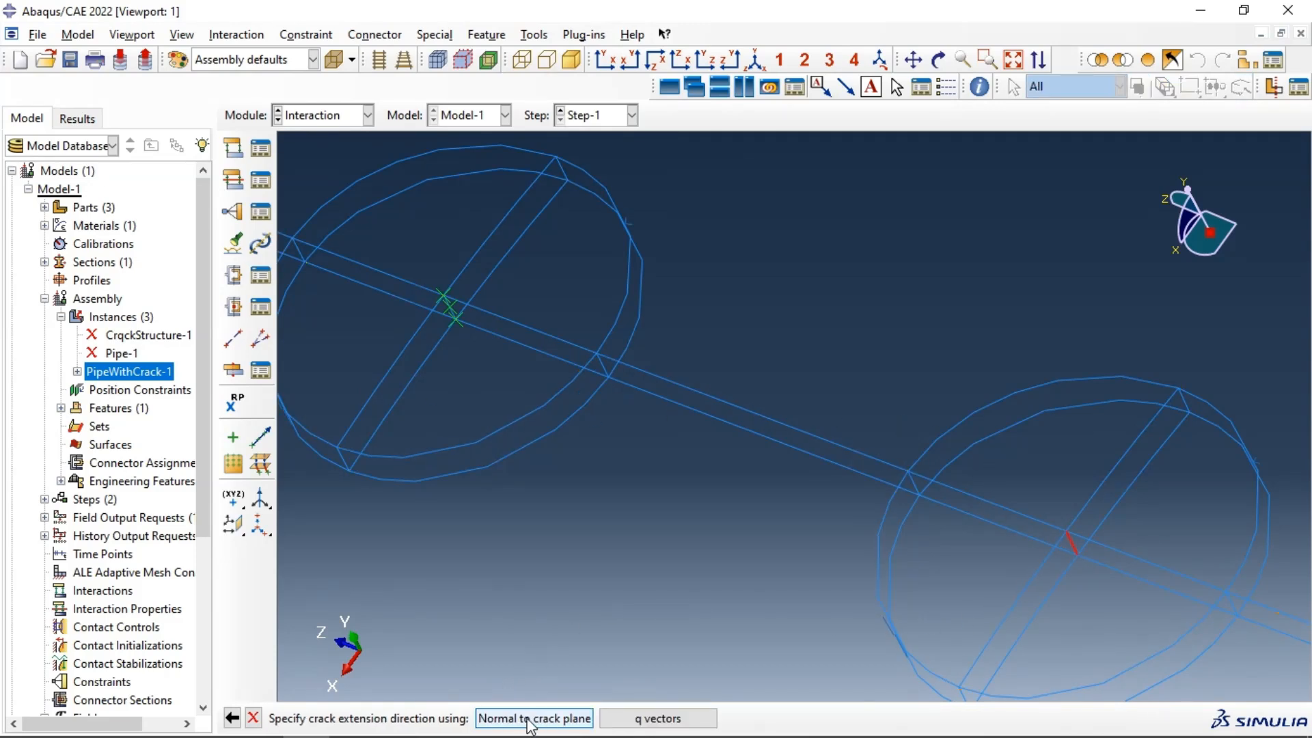
pyautogui.click(534, 719)
pyautogui.click(1067, 533)
pyautogui.click(1146, 562)
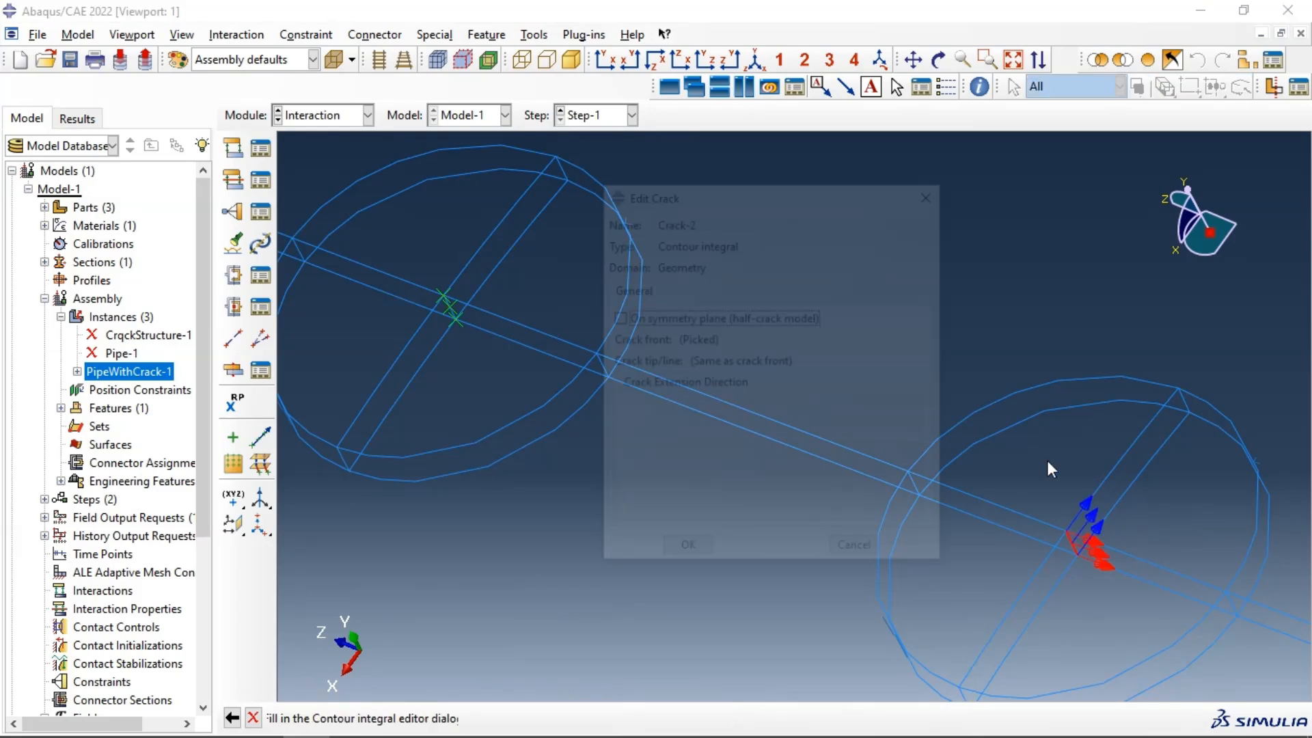
# - Give Crack-2 a midside node parameter of 0.25 and the collapsed element side, single node degeneracy option
pyautogui.click(691, 291)
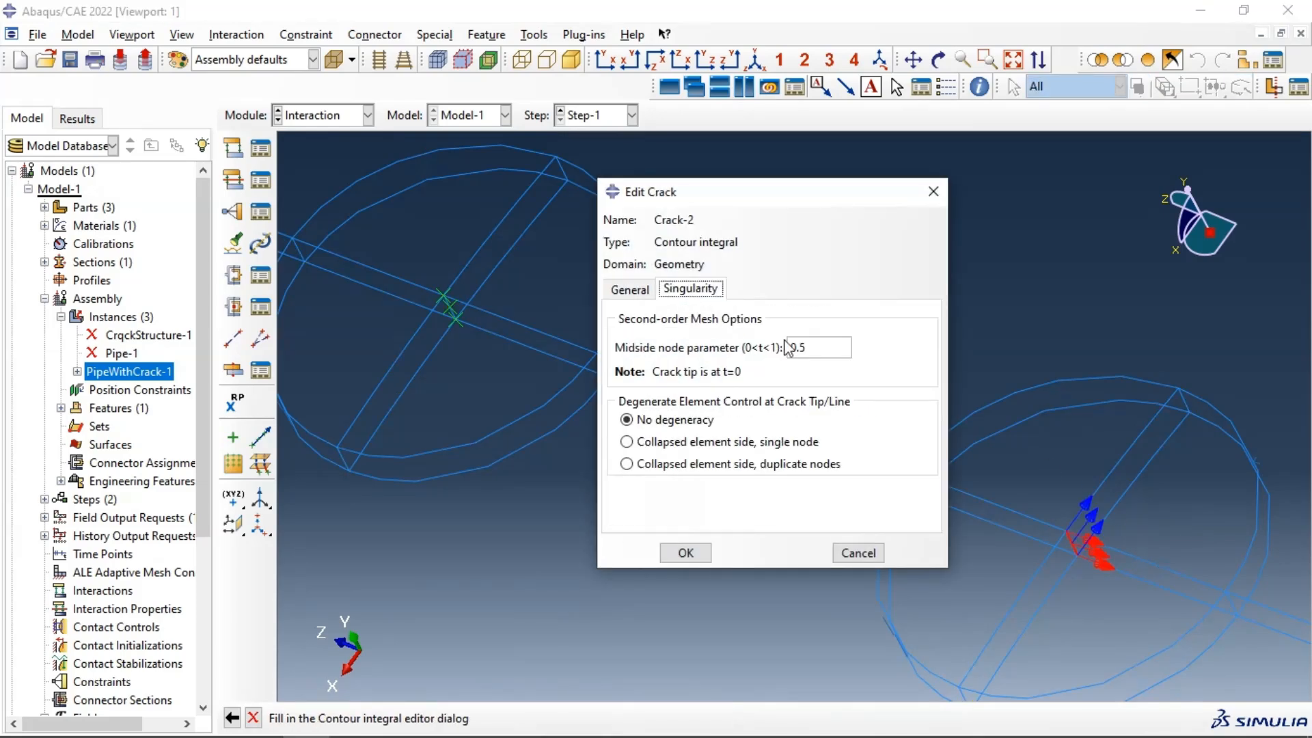
pyautogui.doubleClick(804, 349)
pyautogui.write('25')
pyautogui.click(719, 443)
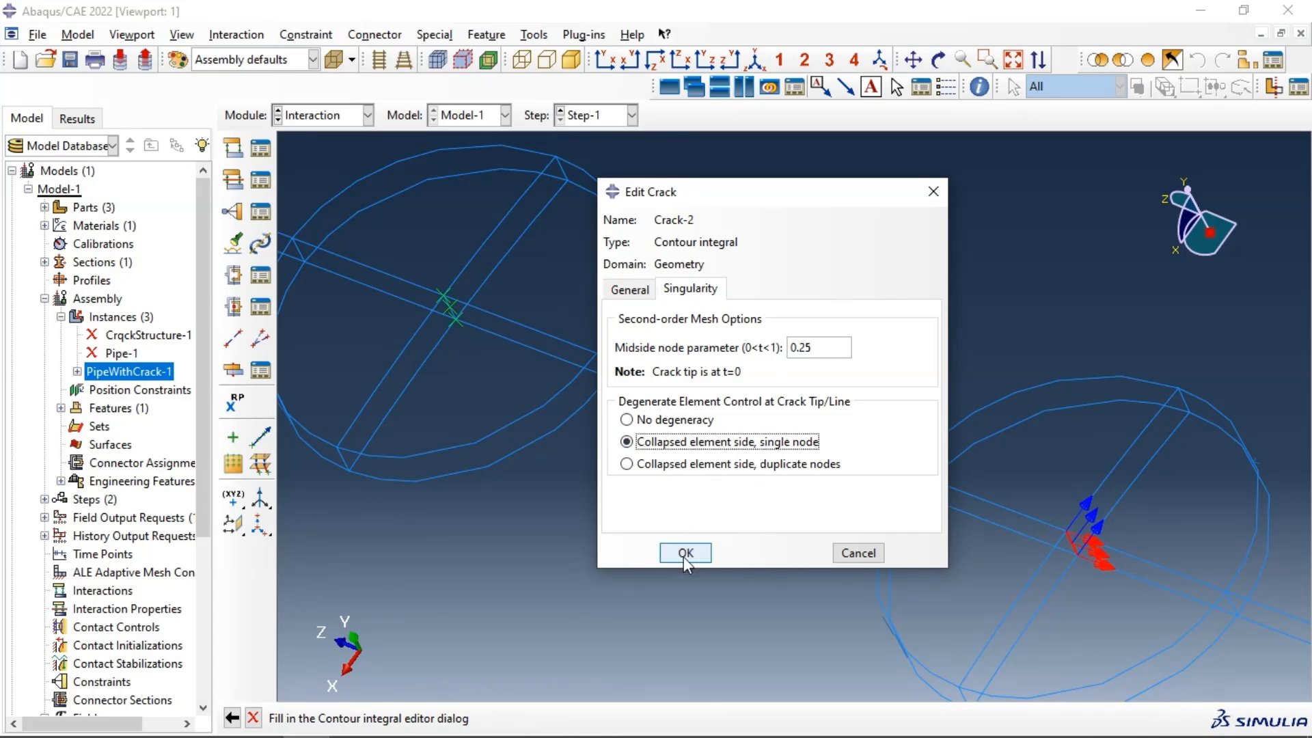
pyautogui.click(684, 555)
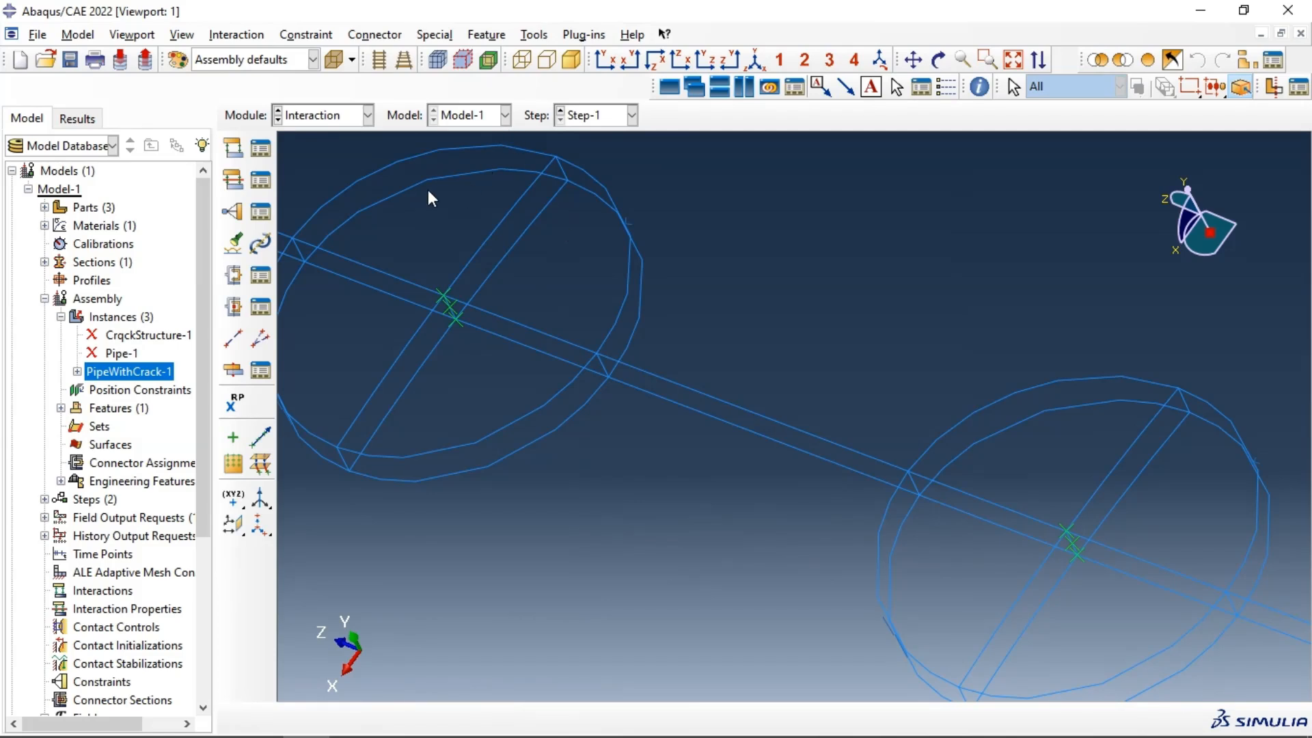
# - Return to the shaded view of the pipe and switch to the Load module
pyautogui.scroll(-2, 792, 369)
pyautogui.scroll(-2, 817, 359)
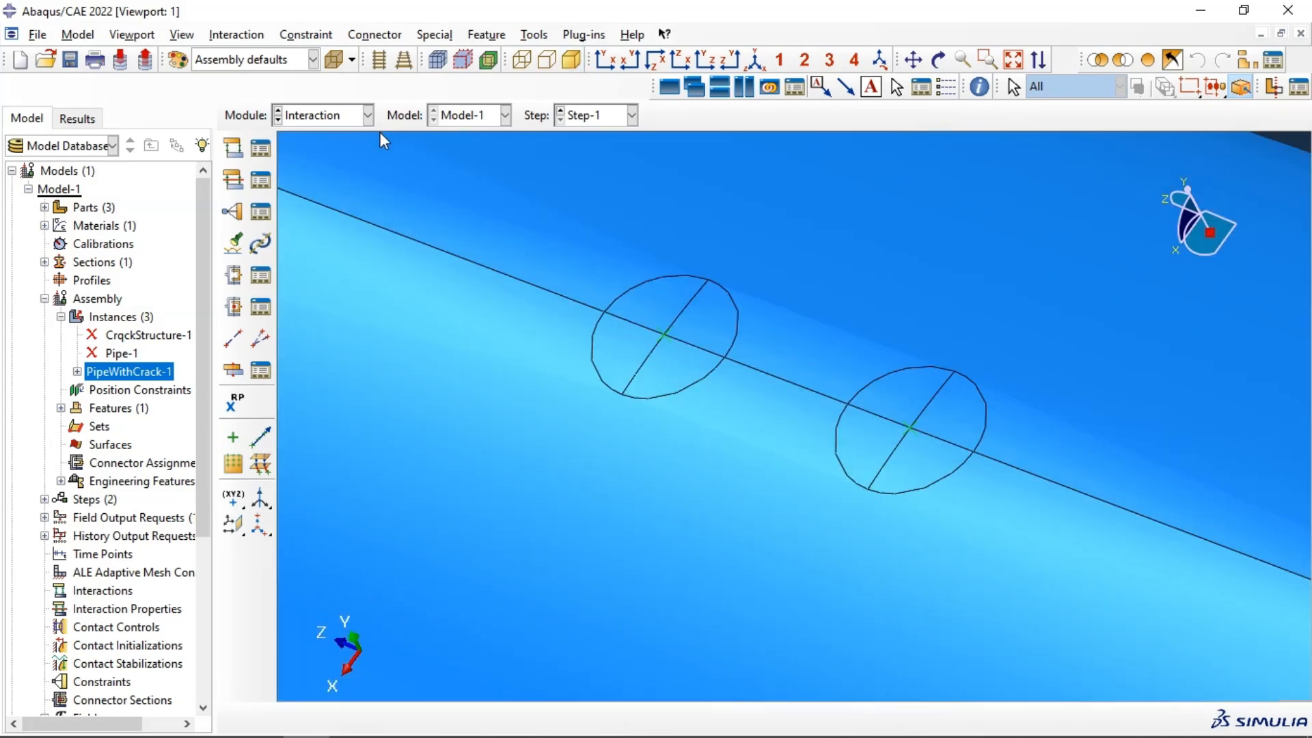
pyautogui.click(328, 117)
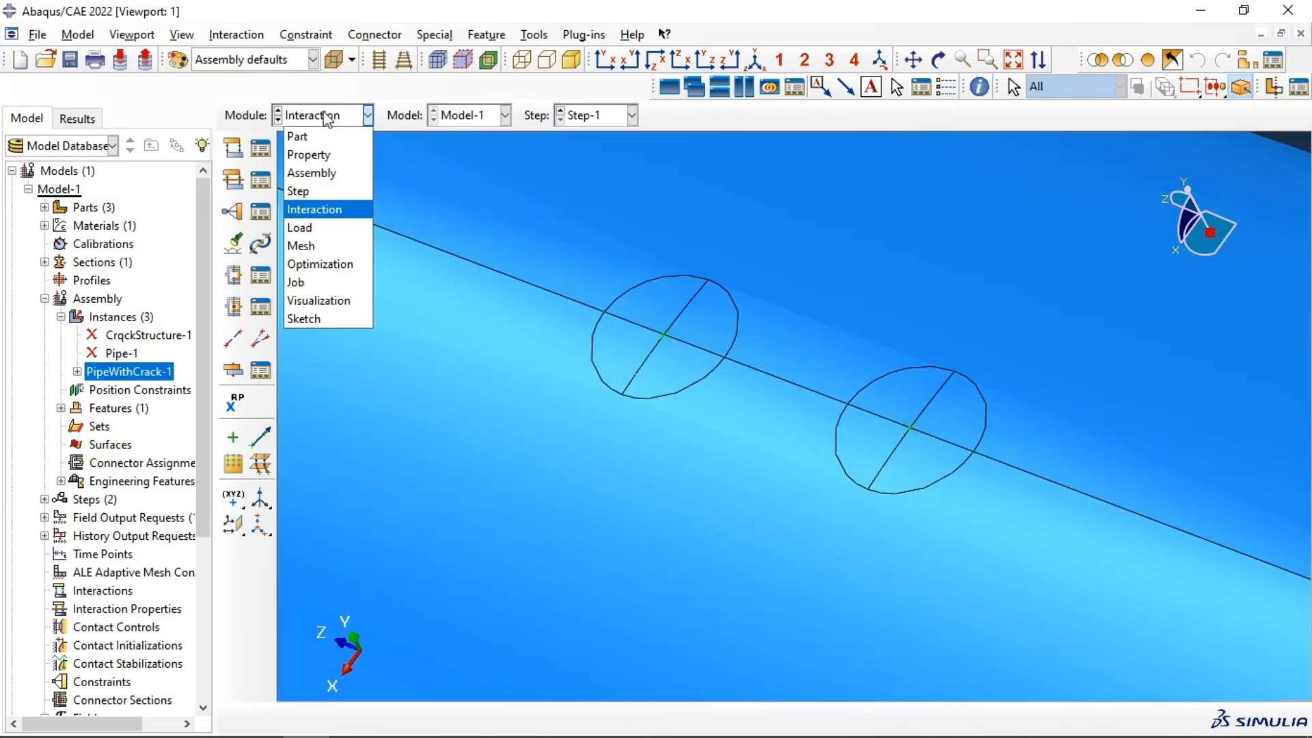
pyautogui.click(315, 228)
pyautogui.scroll(-1, 625, 373)
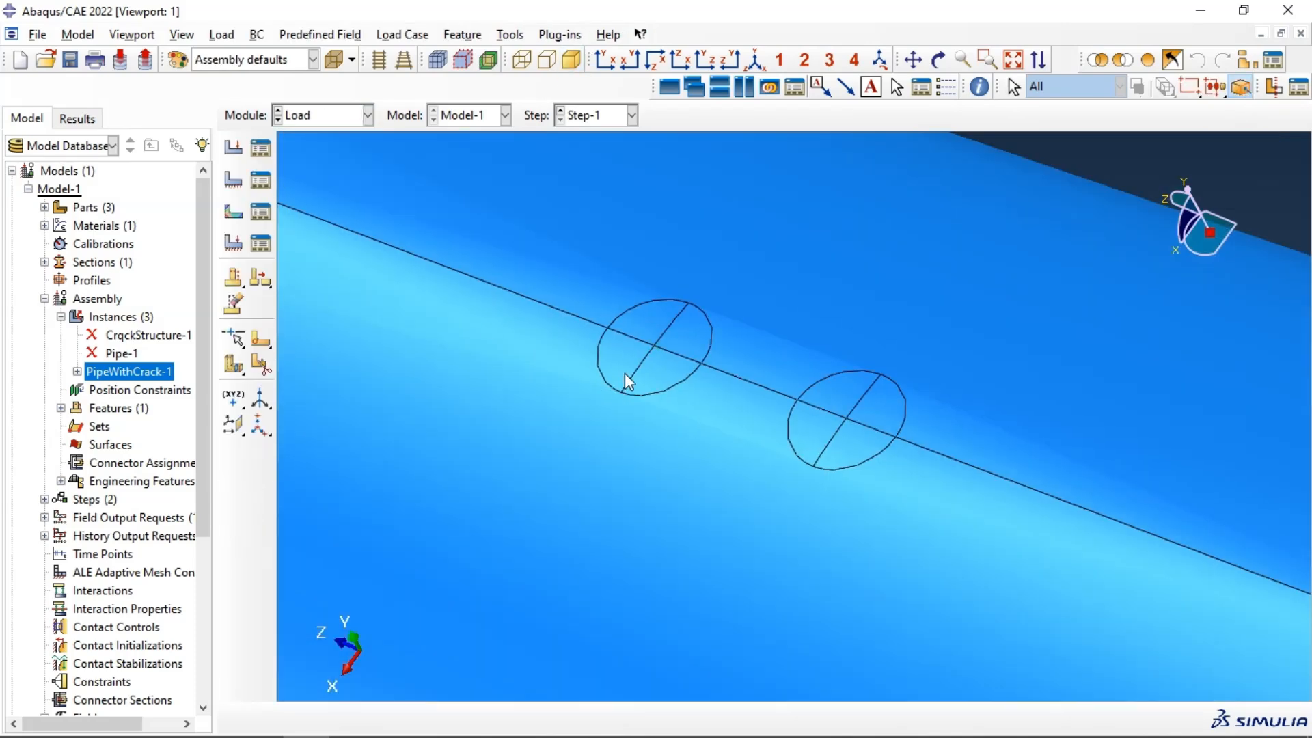
# - Start a mechanical Symmetry/Antisymmetry/Encastre boundary condition in the Initial step and pick the first two wall-face segments at the pipe's +Z end
pyautogui.scroll(-3, 625, 373)
pyautogui.scroll(-1, 702, 302)
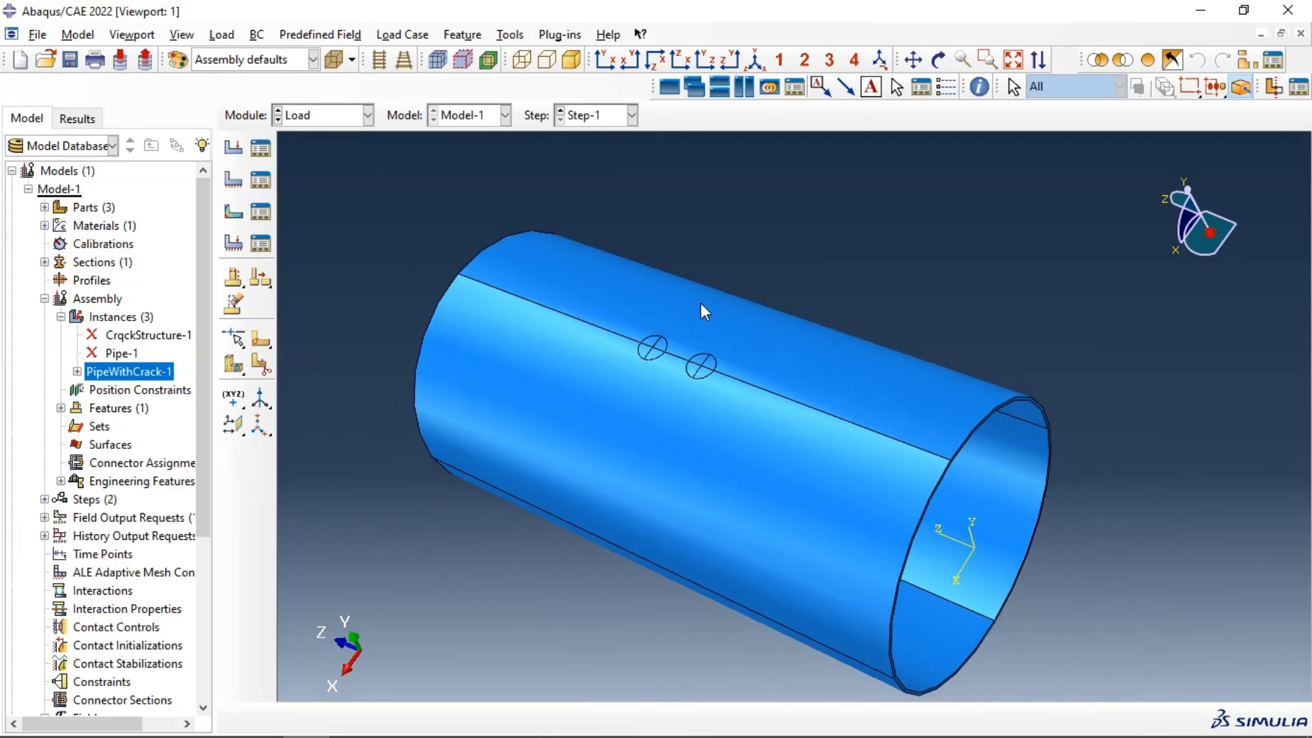
pyautogui.keyDown('ctrl'); pyautogui.keyDown('alt'); pyautogui.moveTo(798, 381); pyautogui.dragTo(690, 406); pyautogui.keyUp('alt'); pyautogui.keyUp('ctrl')
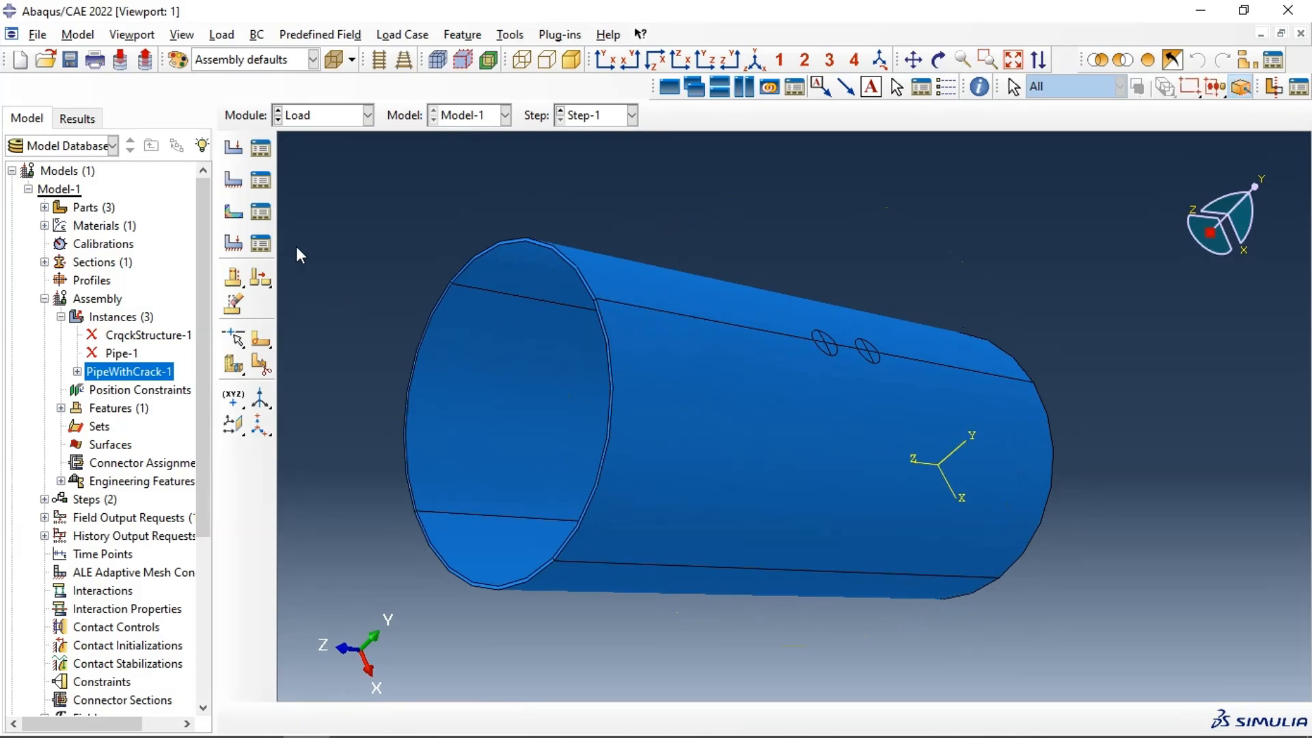
pyautogui.click(237, 184)
pyautogui.click(88, 223)
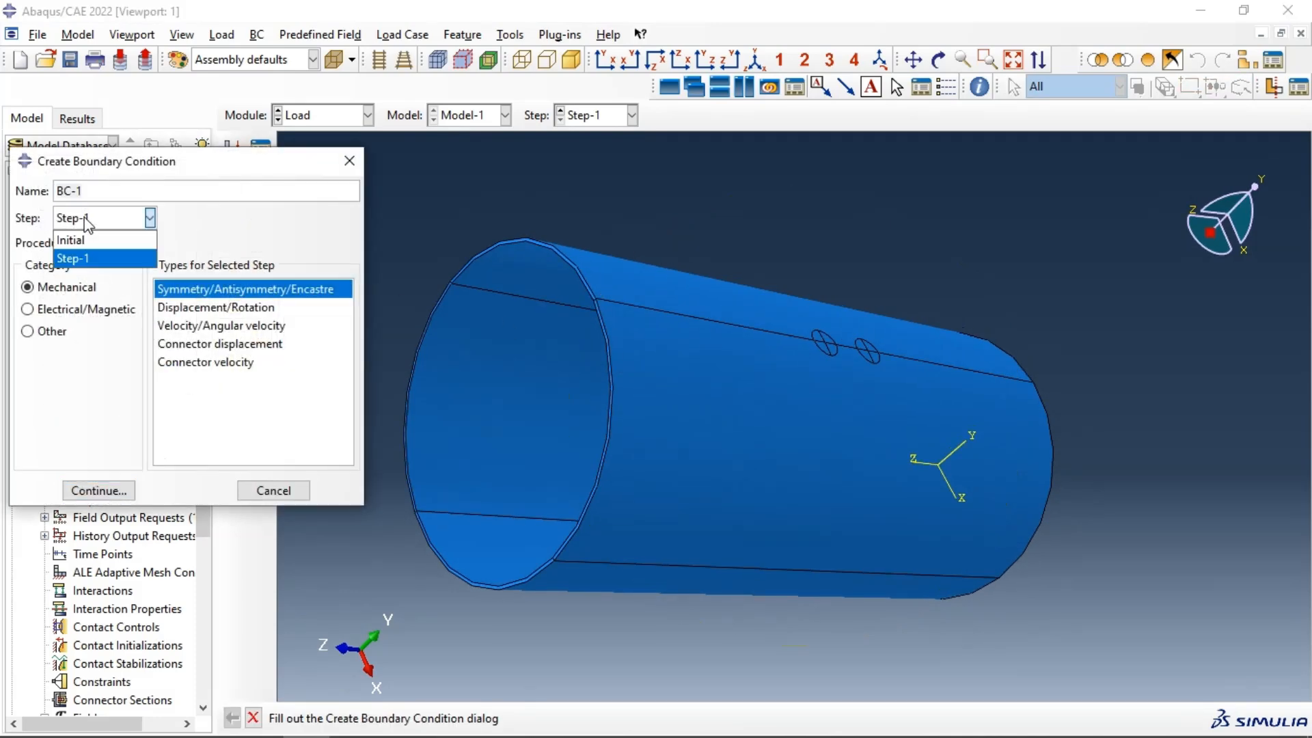
pyautogui.click(80, 240)
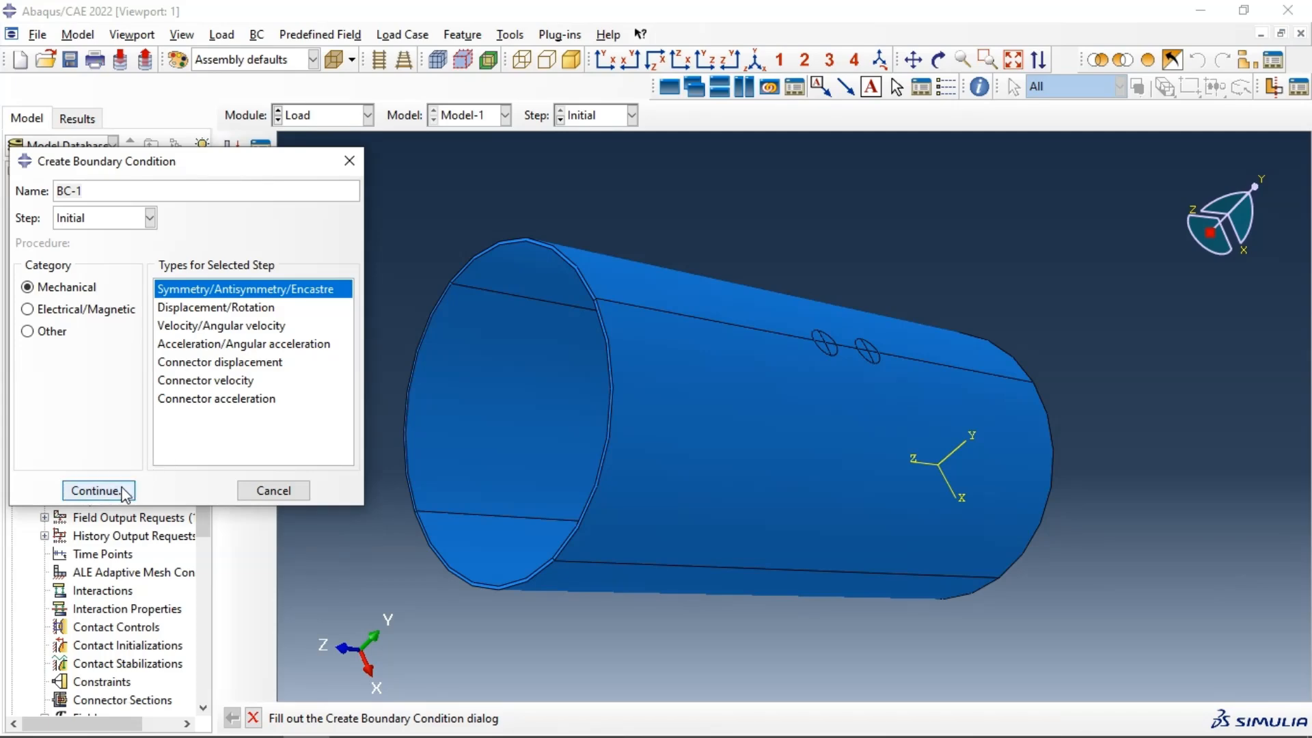
pyautogui.click(95, 491)
pyautogui.scroll(-3, 540, 263)
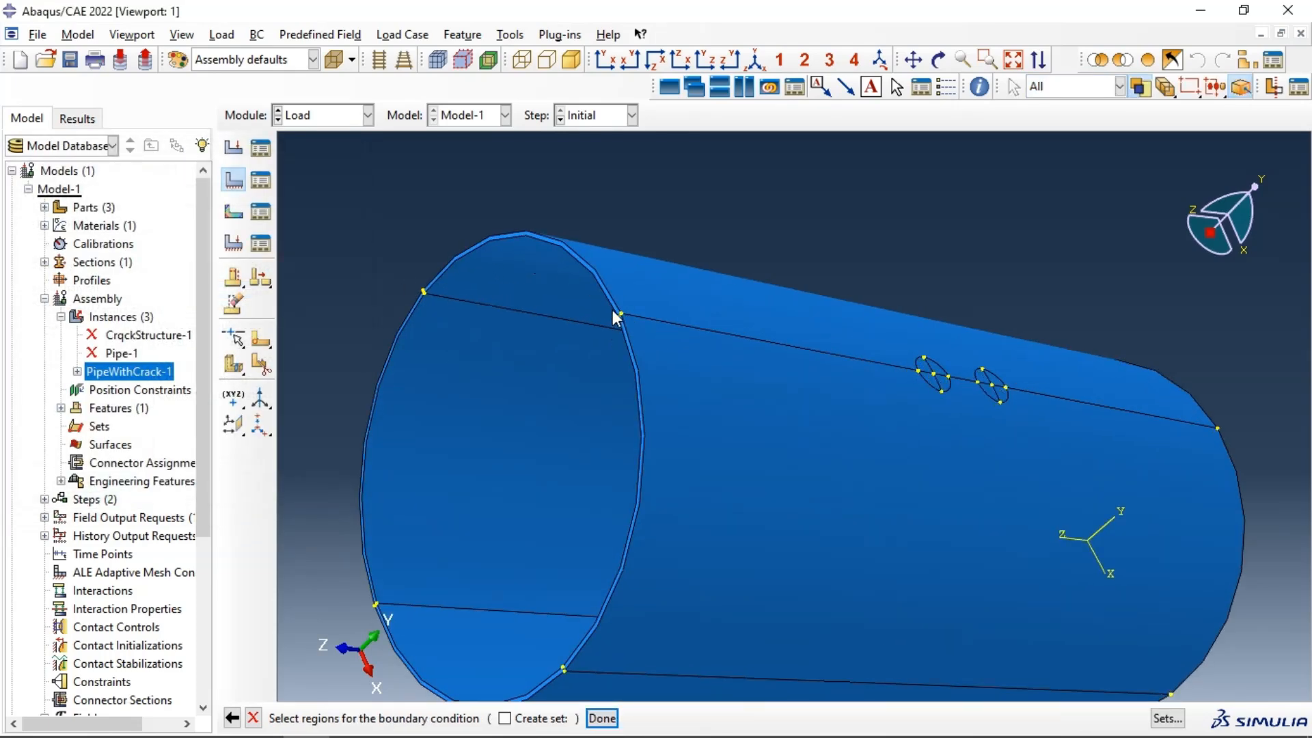
pyautogui.scroll(-4, 617, 314)
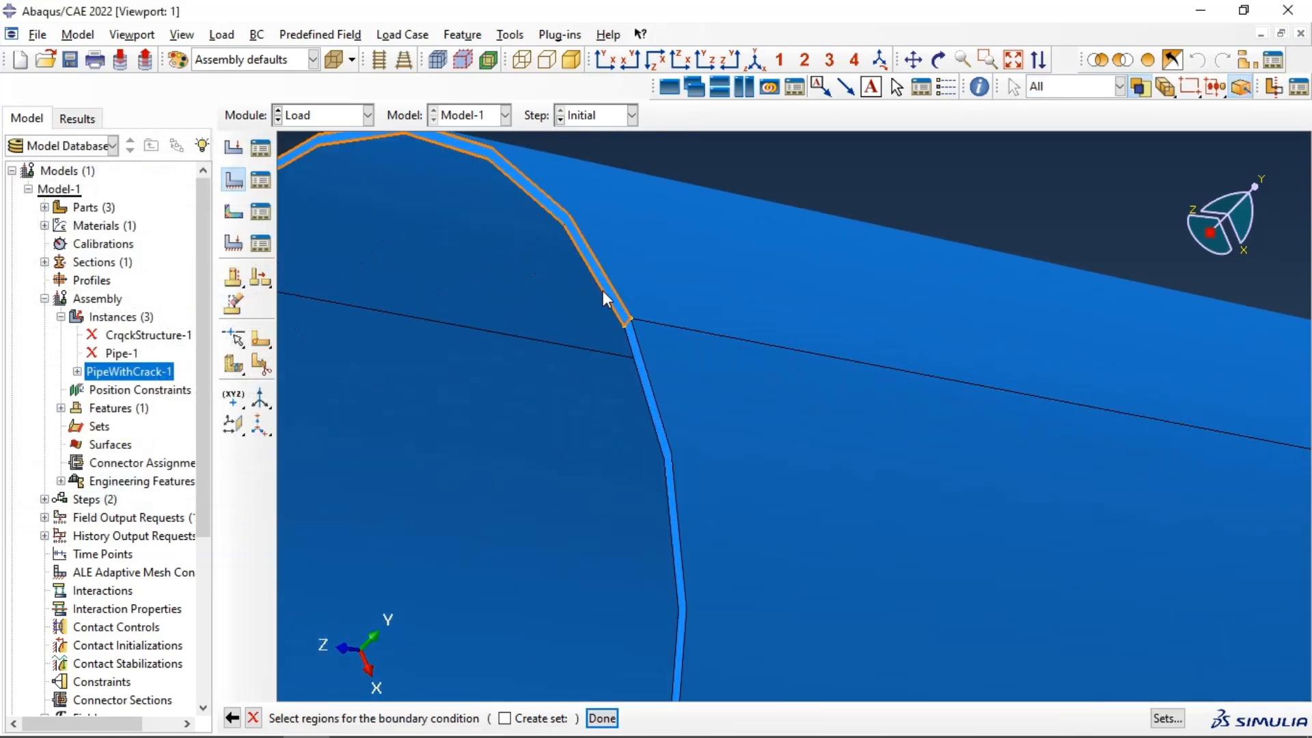
pyautogui.click(604, 287)
pyautogui.keyDown('shift'); pyautogui.click(630, 343); pyautogui.keyUp('shift')
# - Add the remaining two wall-face segments at the +Z end to the boundary condition region and fix them with ENCASTRE
pyautogui.scroll(6, 518, 263)
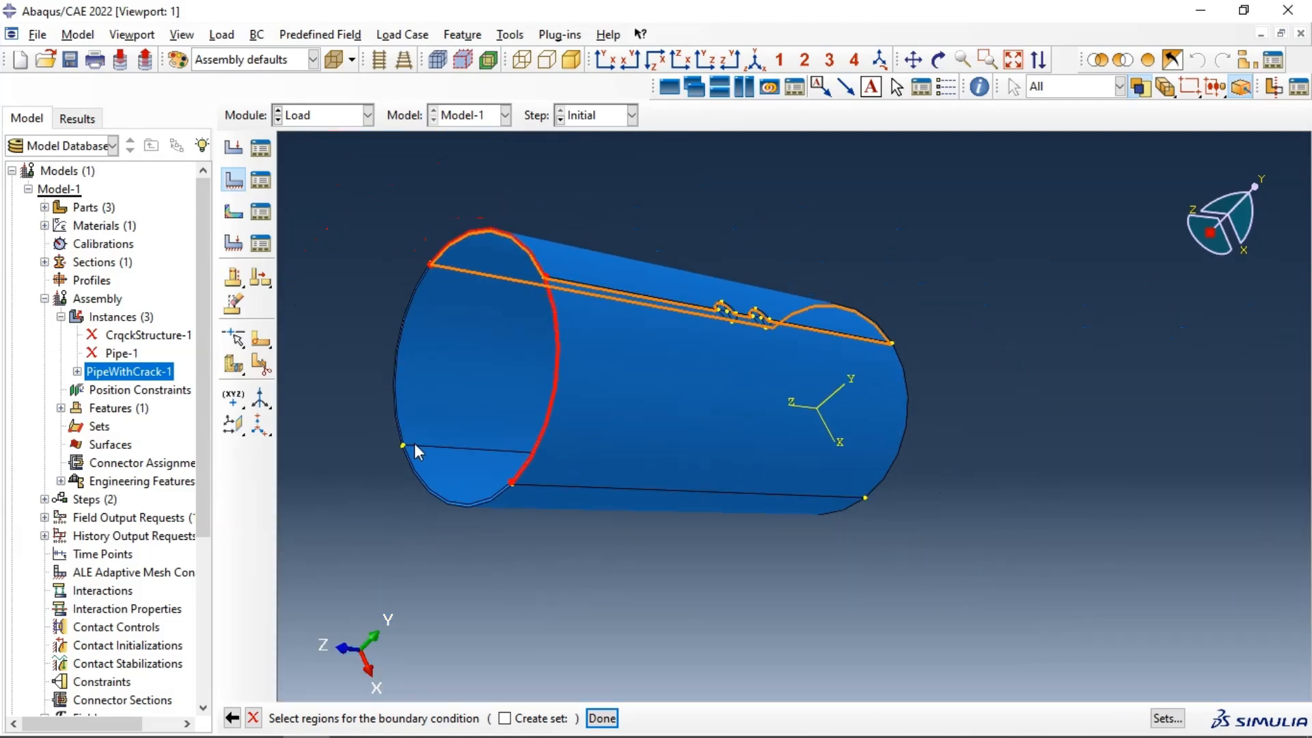
pyautogui.scroll(-8, 418, 449)
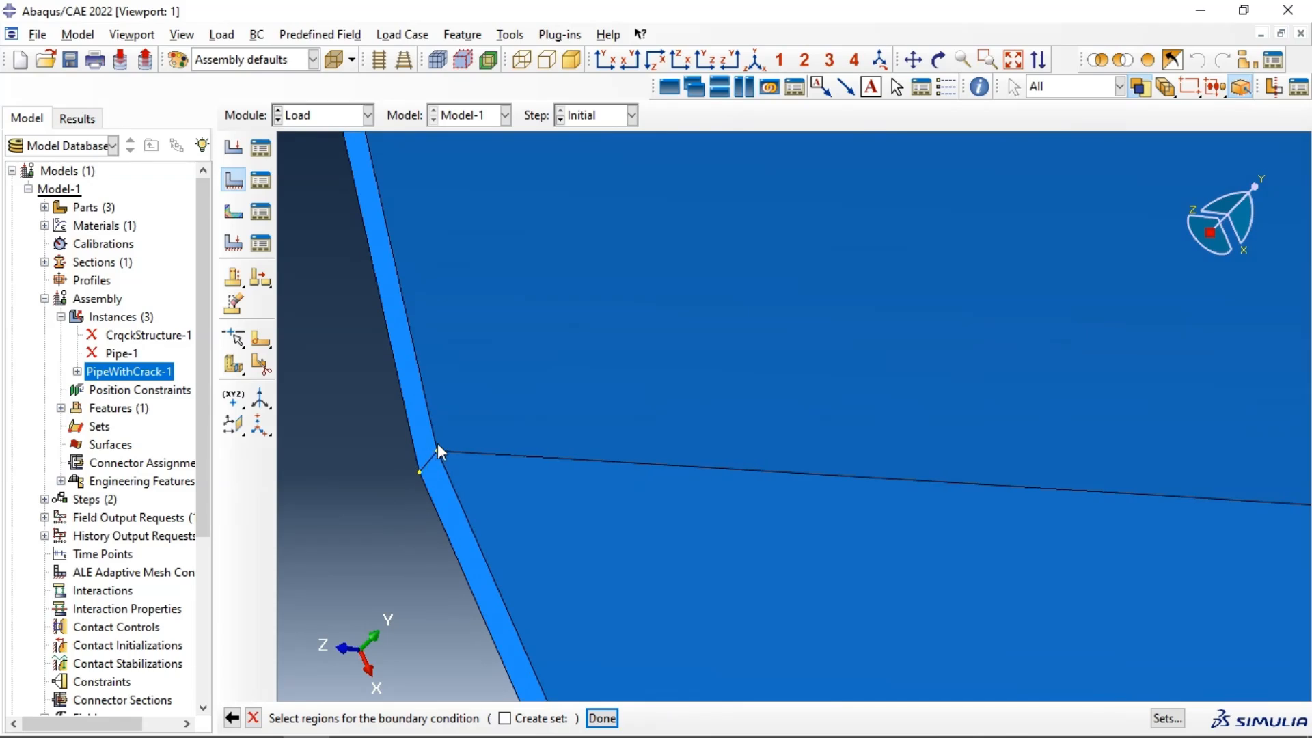
pyautogui.click(426, 444)
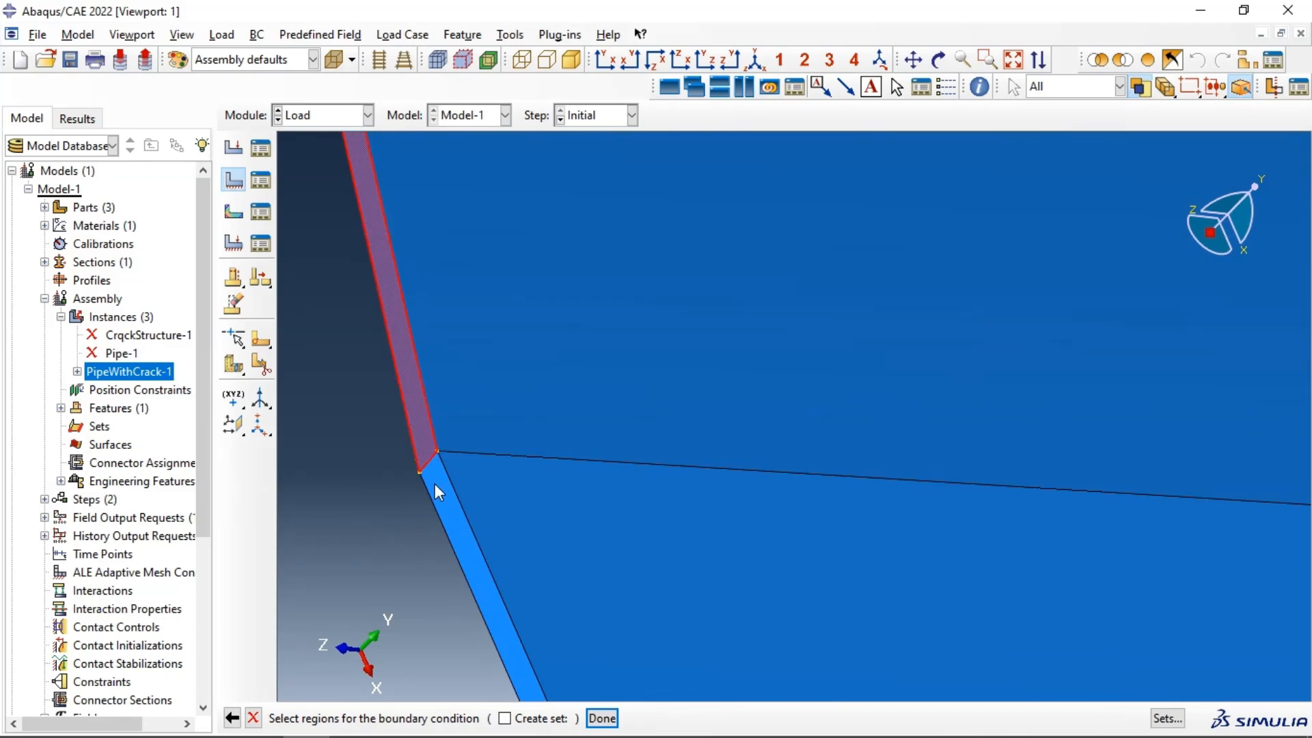
pyautogui.keyDown('shift'); pyautogui.click(437, 491); pyautogui.keyUp('shift')
pyautogui.click(601, 718)
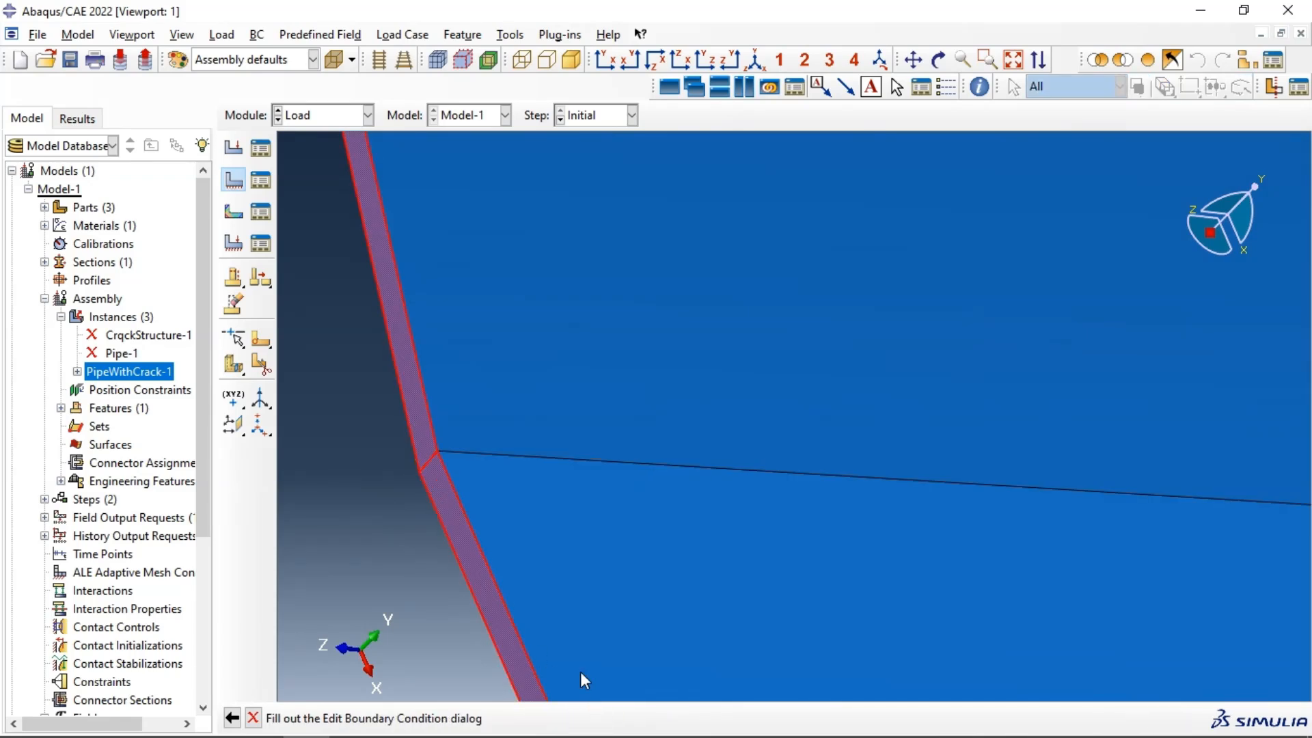
pyautogui.click(74, 409)
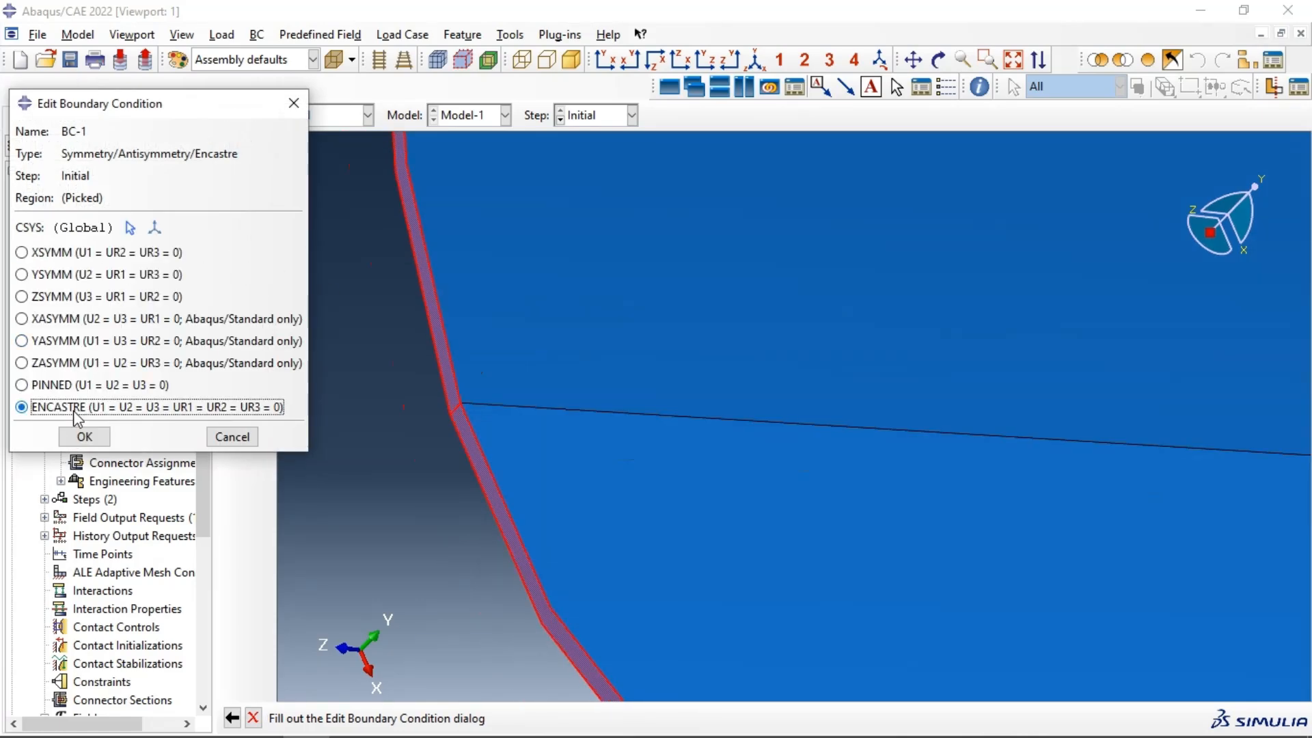
pyautogui.click(84, 436)
# - Start a second Symmetry/Antisymmetry/Encastre boundary condition in the Initial step and pick two adjoining wall-face segments at the pipe's -Z end
pyautogui.scroll(-3, 581, 375)
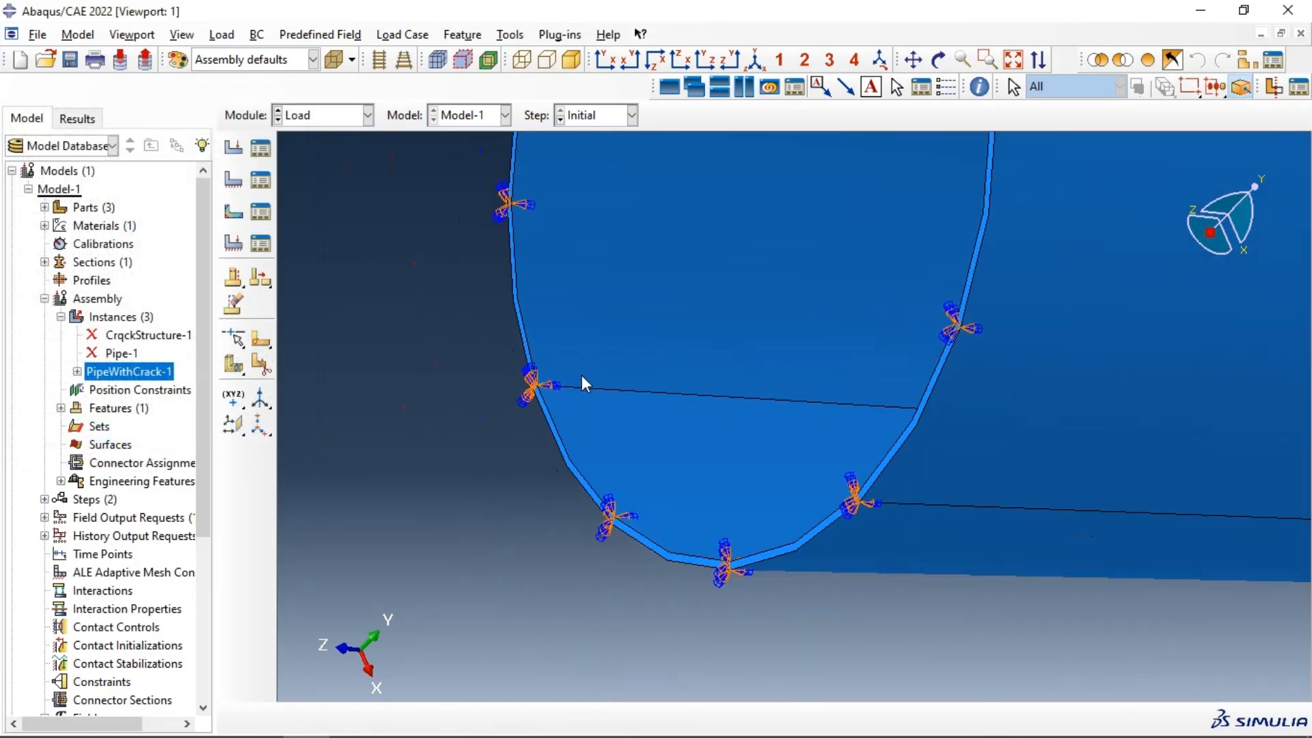
pyautogui.scroll(-5, 581, 375)
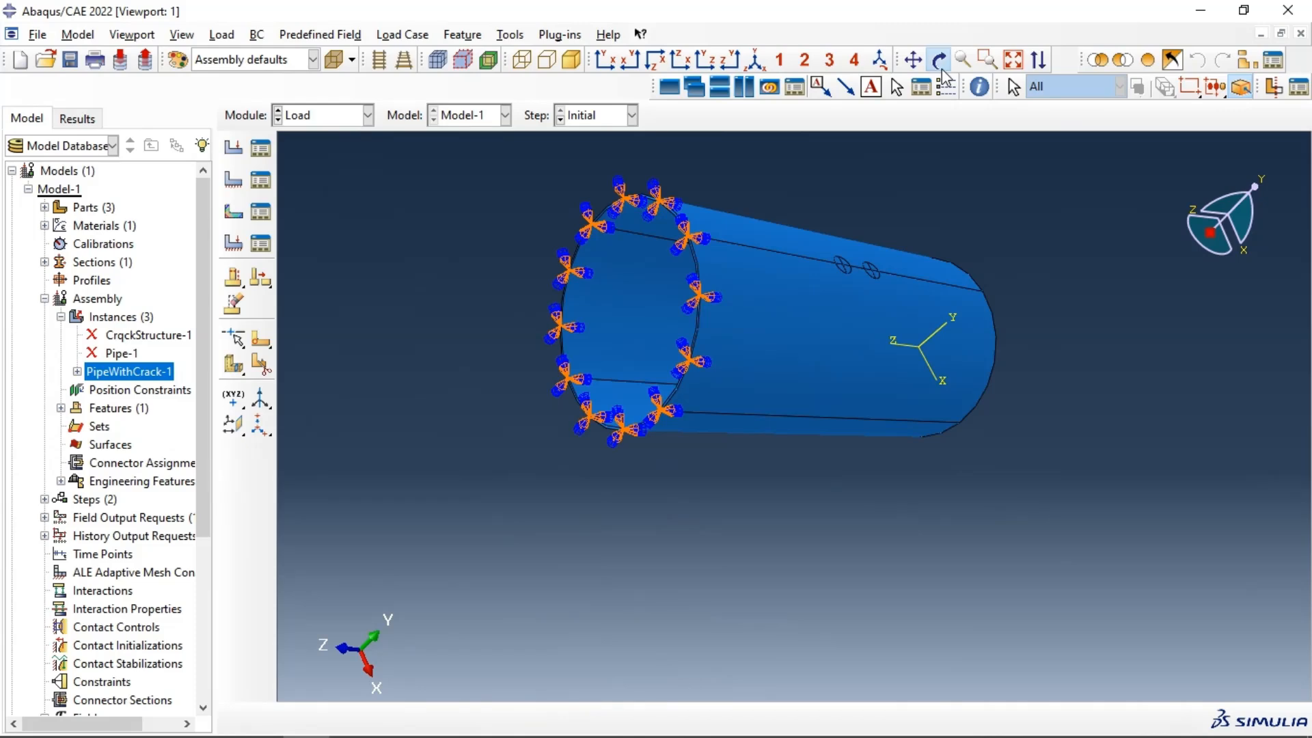
pyautogui.click(940, 61)
pyautogui.moveTo(898, 351); pyautogui.dragTo(806, 194)
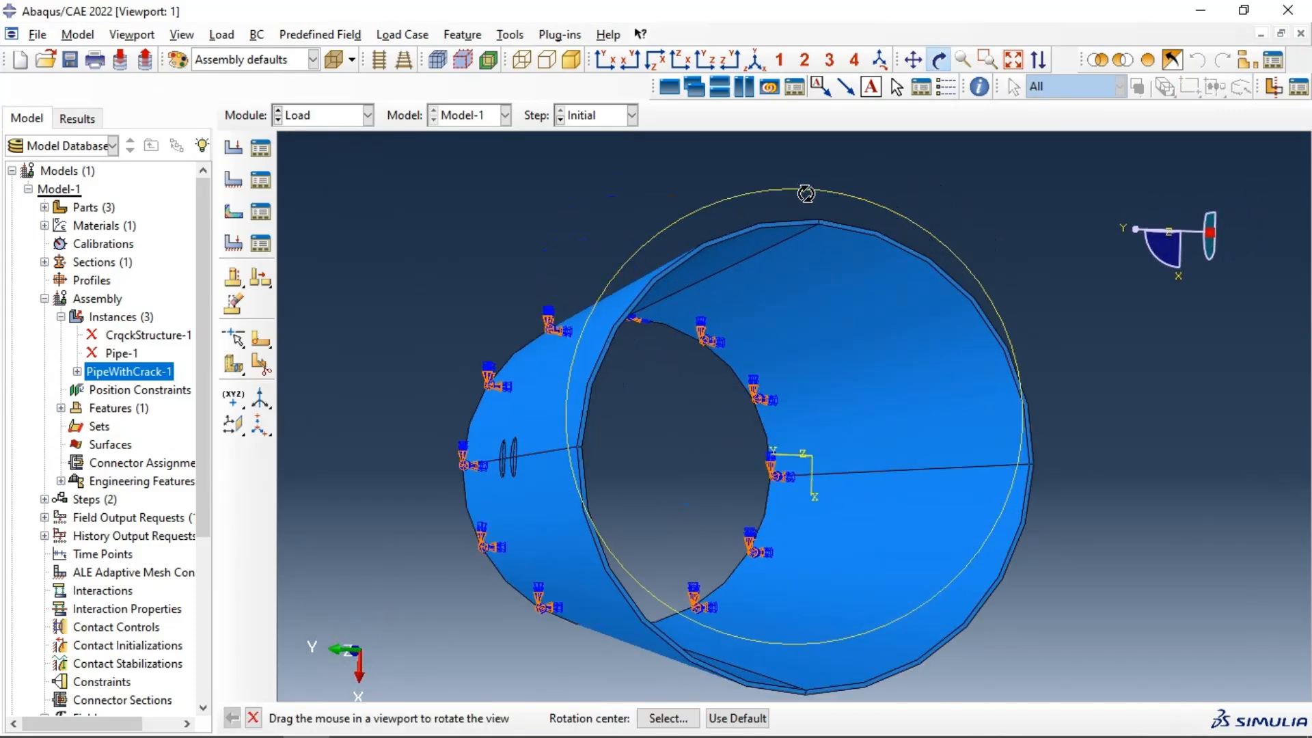
pyautogui.click(235, 182)
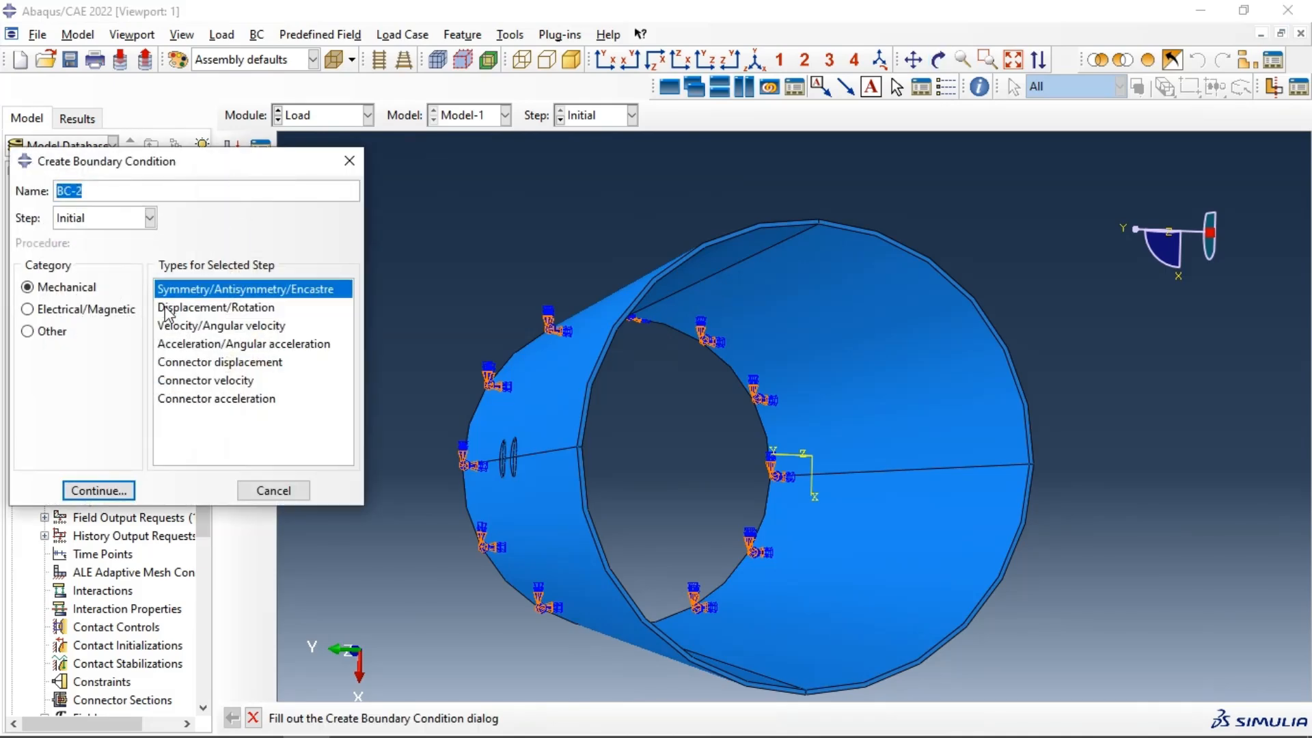
pyautogui.click(112, 490)
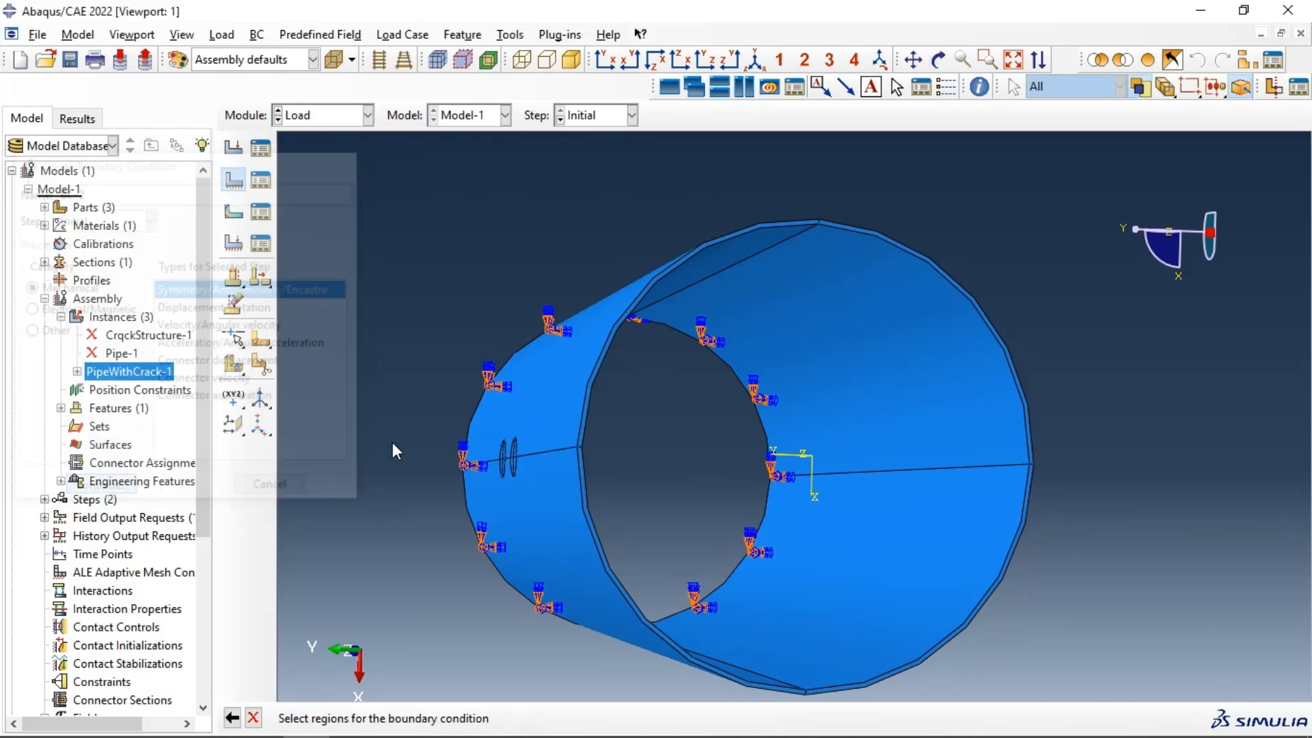
pyautogui.scroll(8, 573, 419)
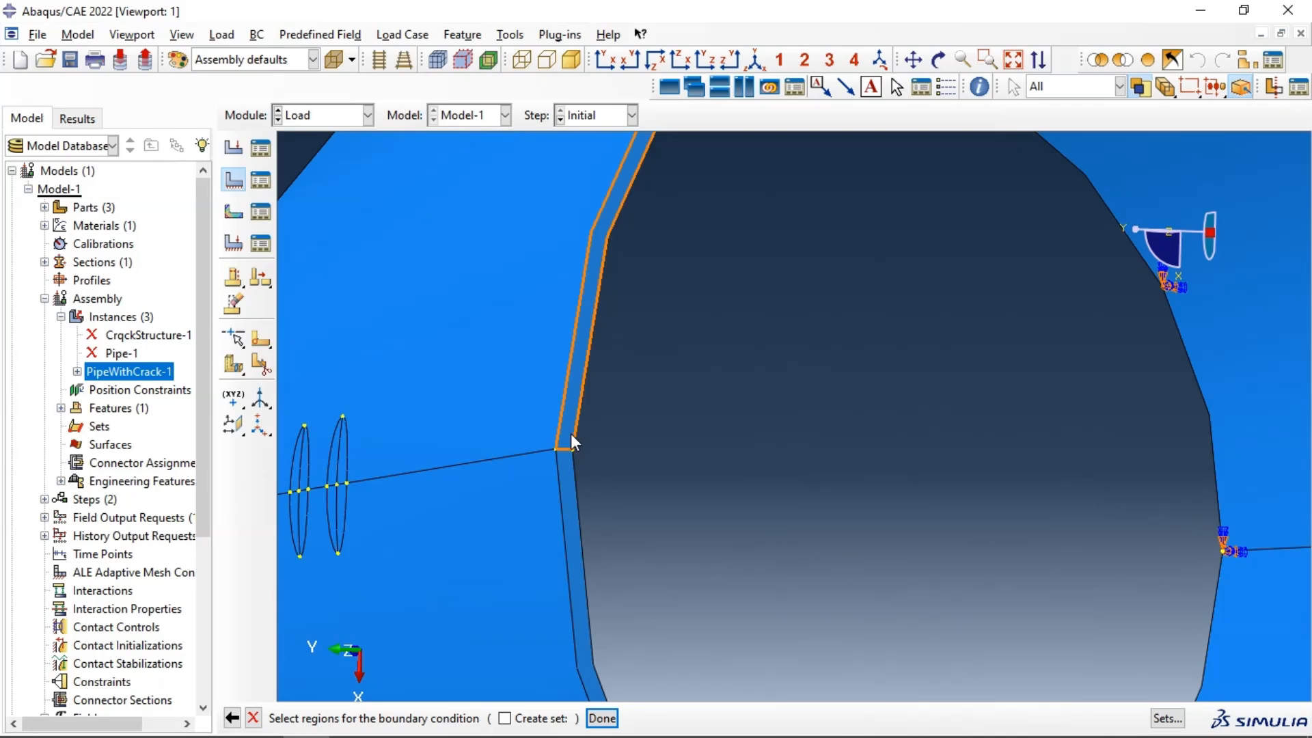
pyautogui.click(570, 433)
pyautogui.keyDown('shift'); pyautogui.click(570, 470); pyautogui.keyUp('shift')
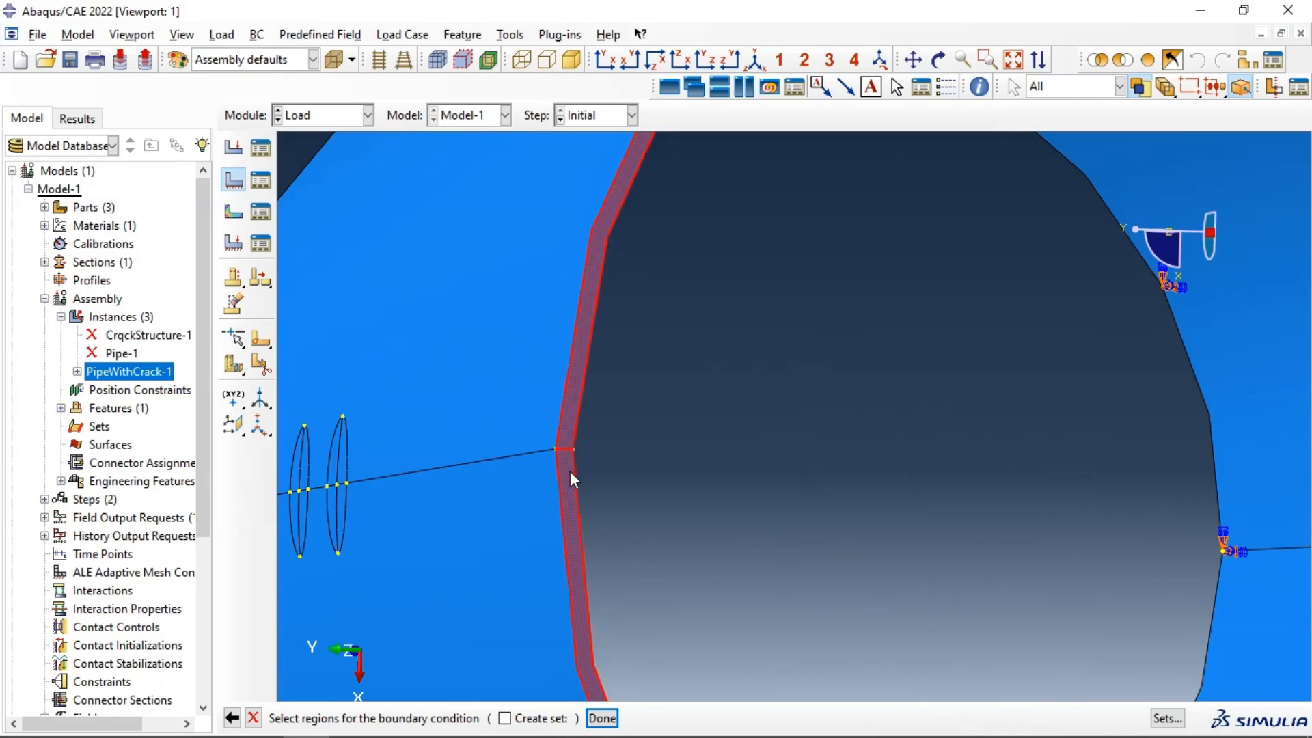
# - Include the other two wall-face segments of the -Z end in BC-2 and constrain the region as ENCASTRE
pyautogui.scroll(-6, 604, 369)
pyautogui.scroll(7, 937, 375)
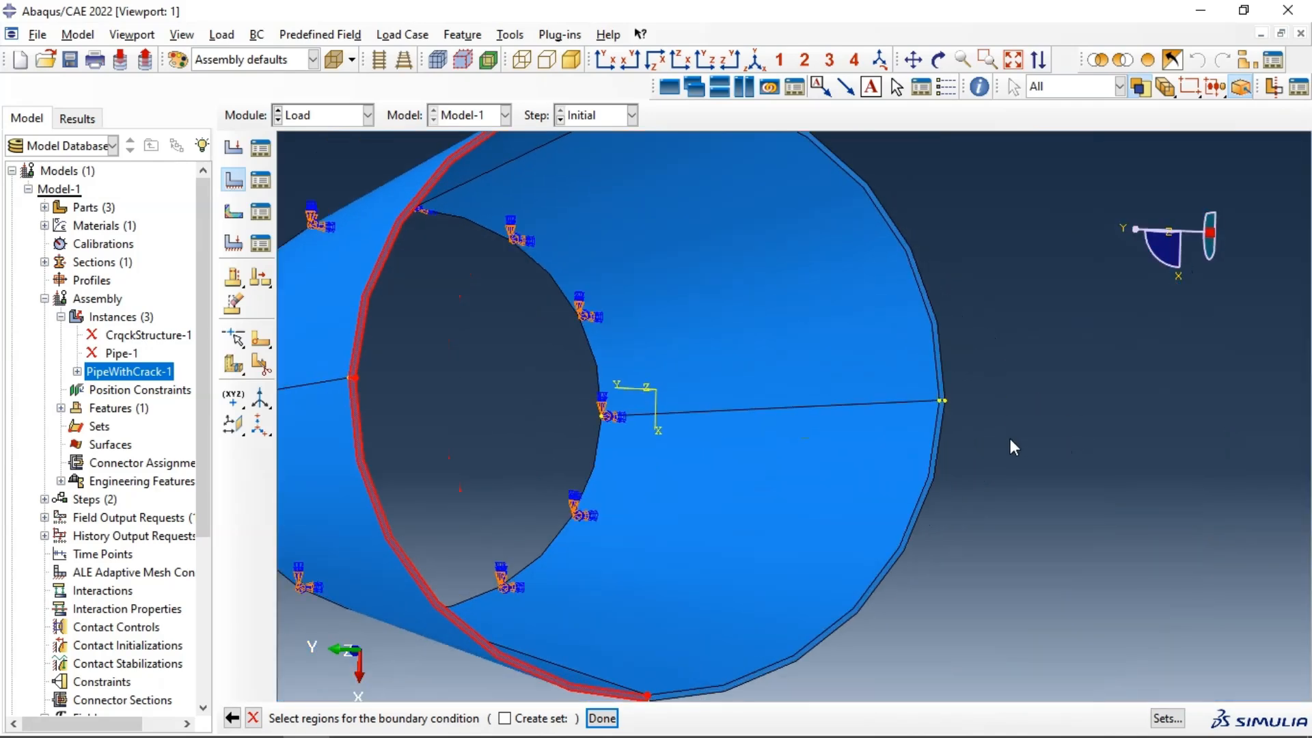
pyautogui.scroll(3, 923, 378)
pyautogui.keyDown('shift'); pyautogui.click(913, 393); pyautogui.keyUp('shift')
pyautogui.keyDown('shift'); pyautogui.click(914, 443); pyautogui.keyUp('shift')
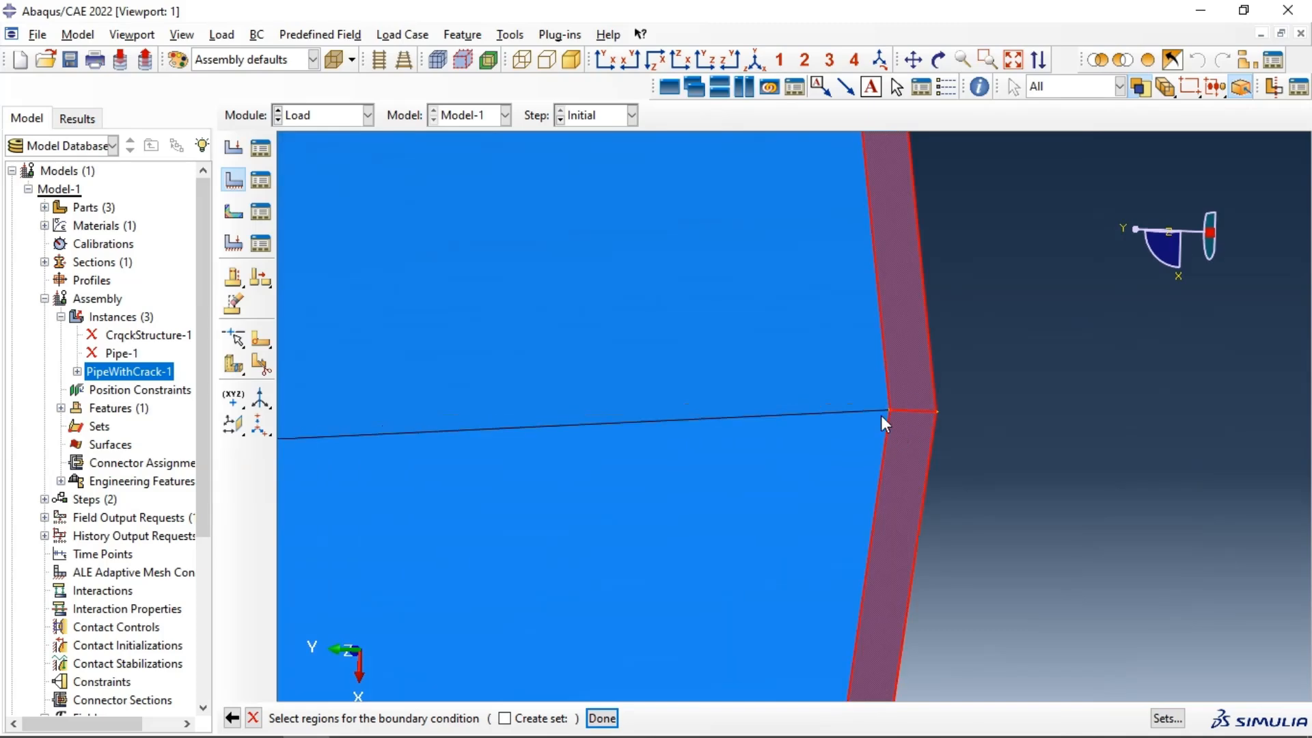
pyautogui.click(602, 718)
pyautogui.click(102, 407)
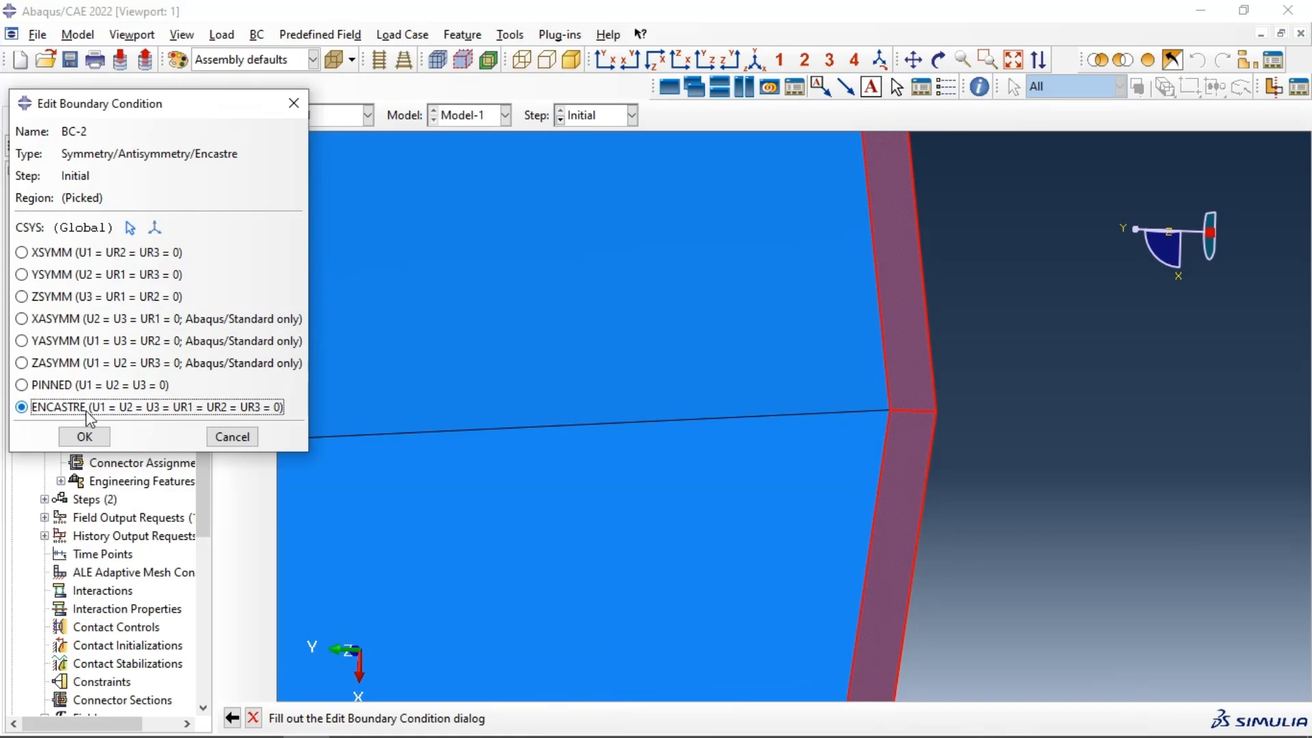
pyautogui.click(84, 437)
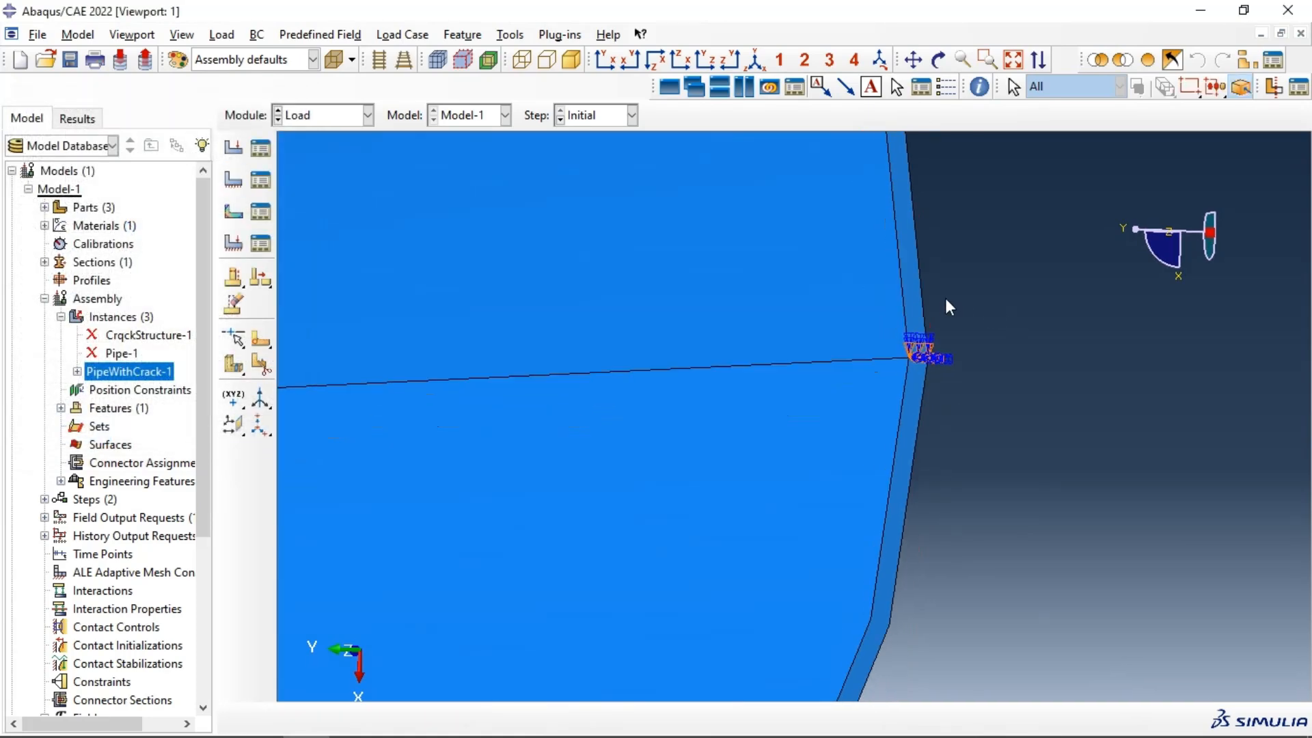
# - Start a mechanical Pressure load in Step-1 with the open end of the pipe and its interior in view
pyautogui.scroll(3, 945, 298)
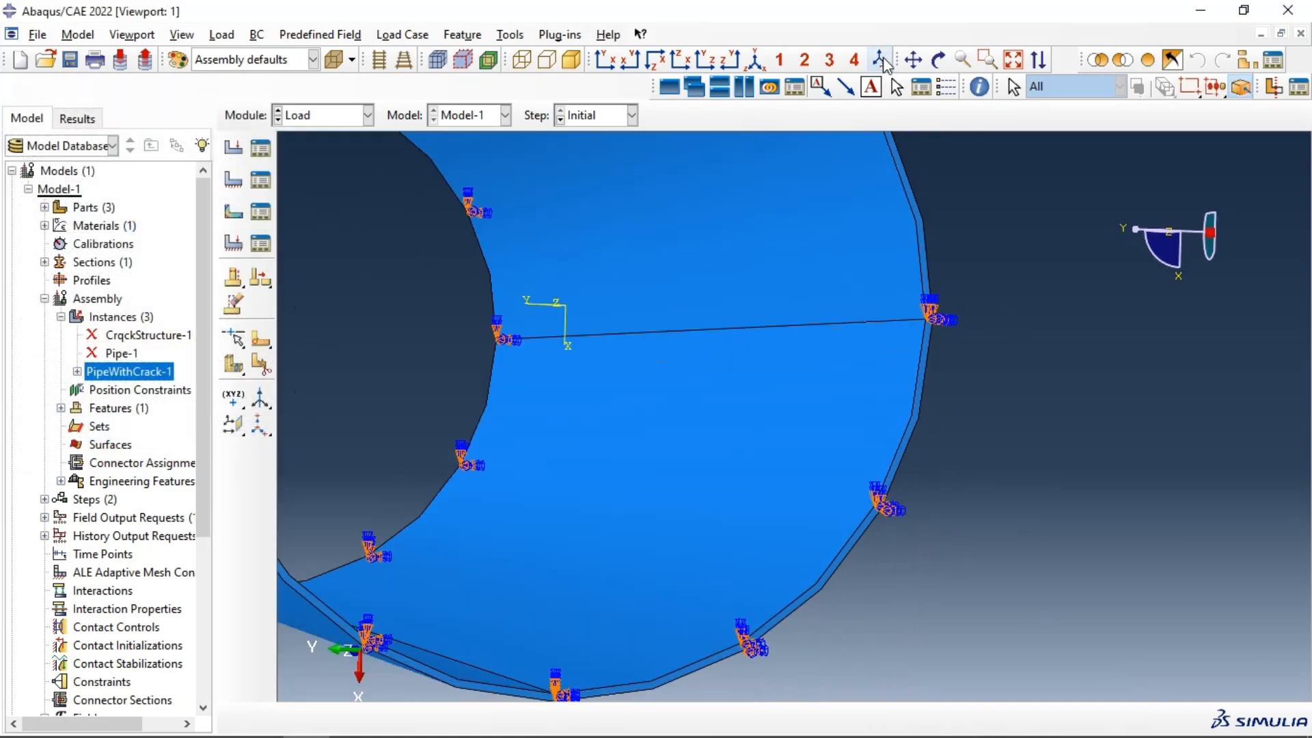
pyautogui.click(938, 60)
pyautogui.moveTo(703, 284); pyautogui.dragTo(270, 181)
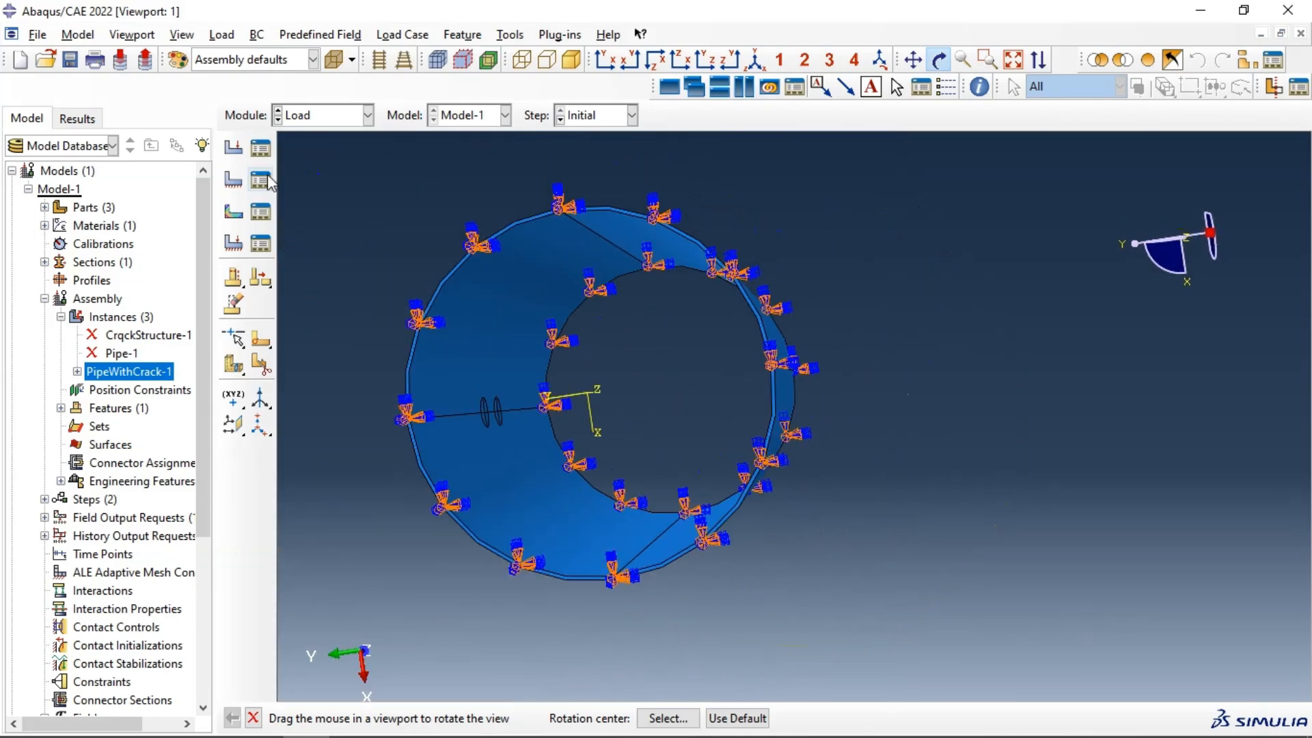
pyautogui.click(241, 150)
pyautogui.click(263, 195)
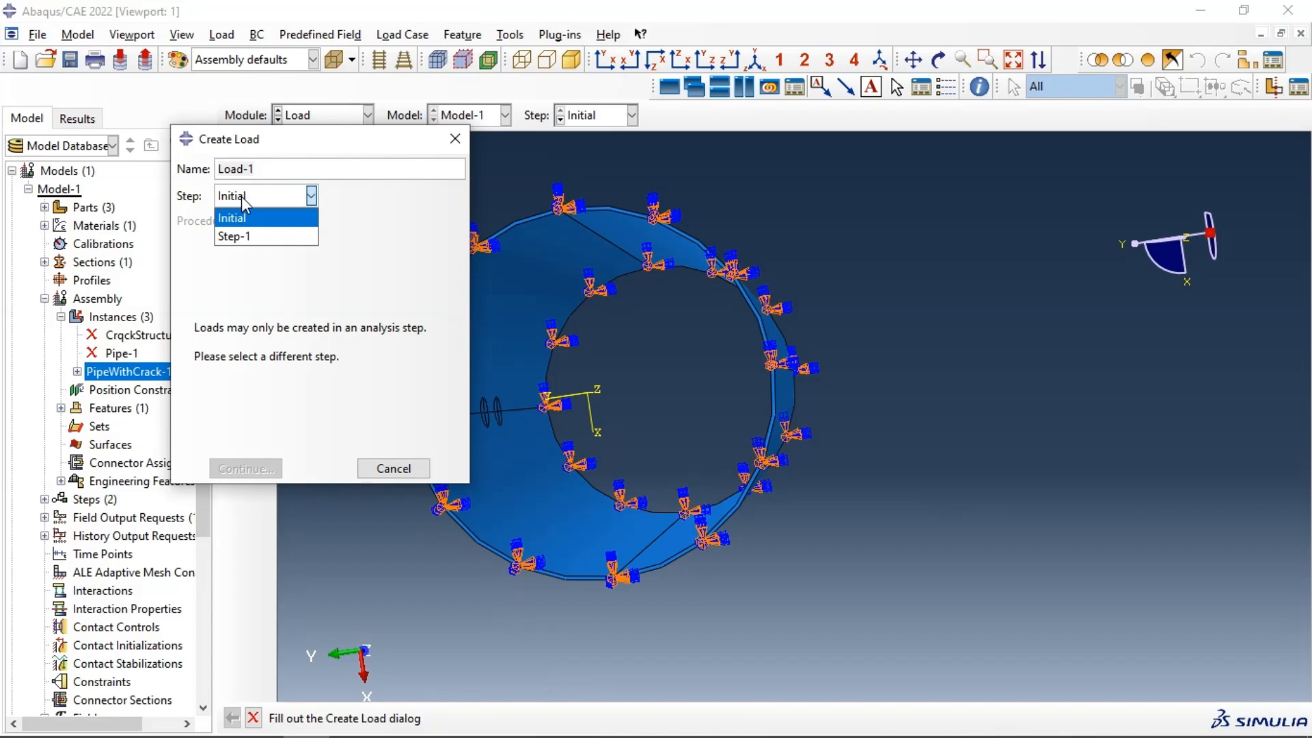
pyautogui.click(235, 235)
pyautogui.click(334, 308)
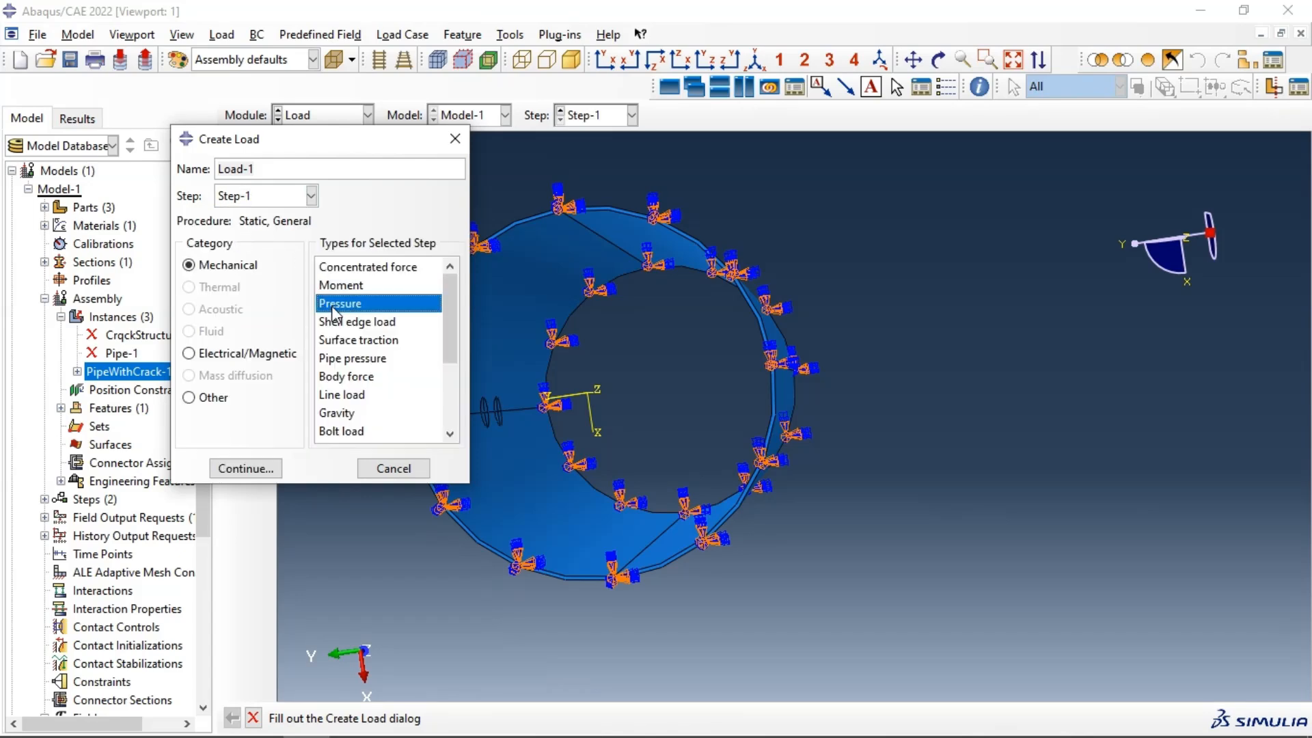
pyautogui.click(276, 471)
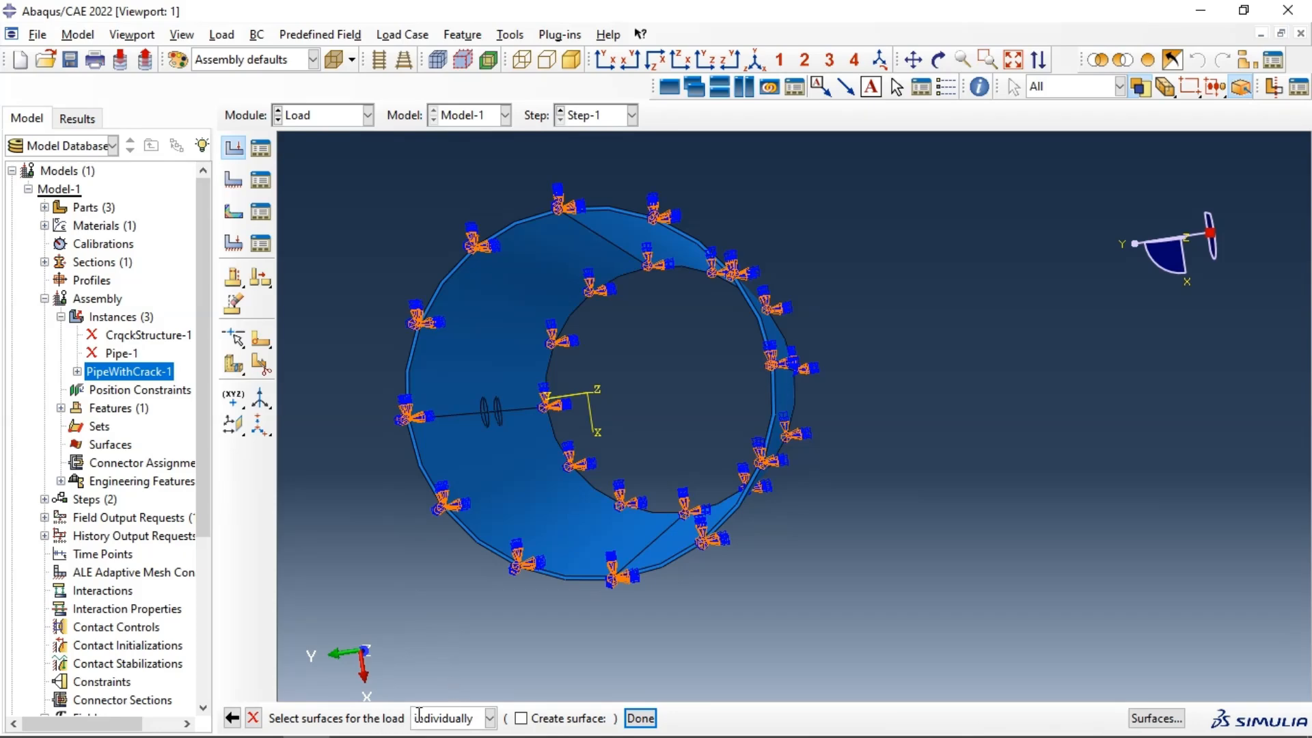
# - Apply the uniform pressure to the pipe's entire inner surface, selecting the faces by angle with a 20-degree limit
pyautogui.scroll(-1, 424, 721)
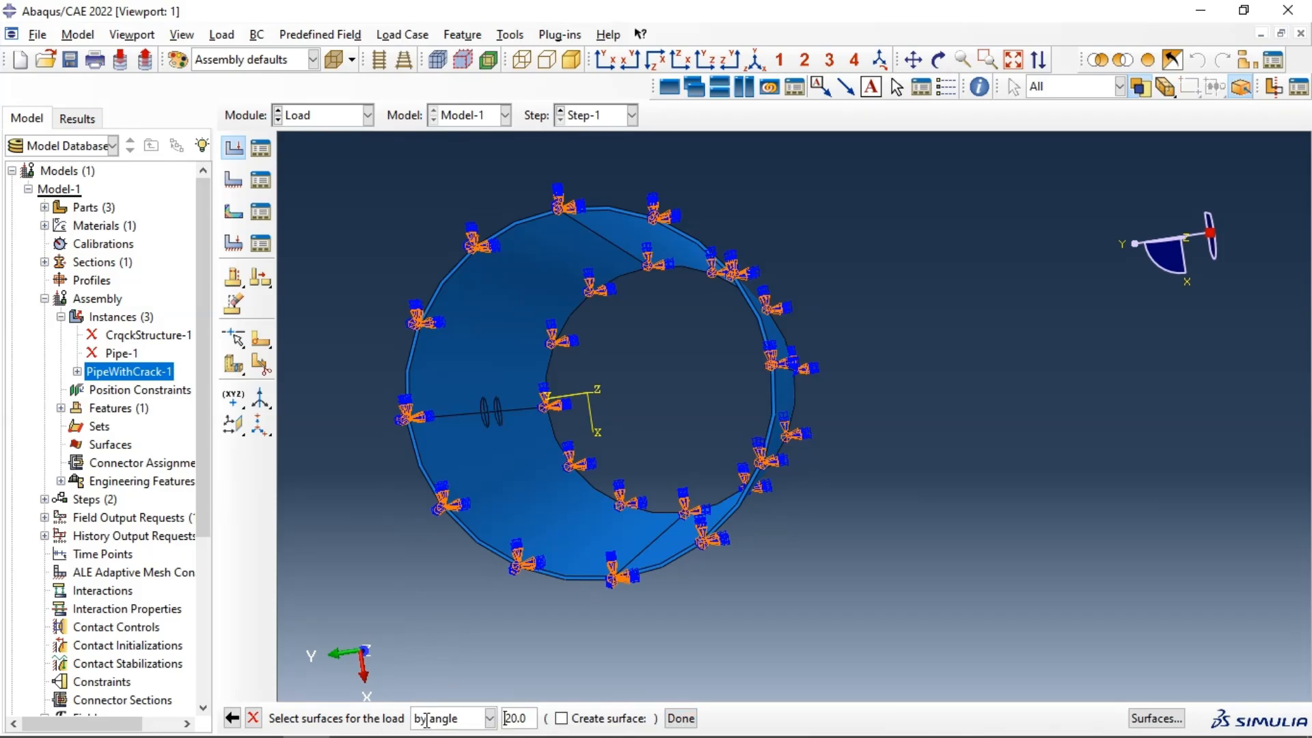
pyautogui.click(512, 487)
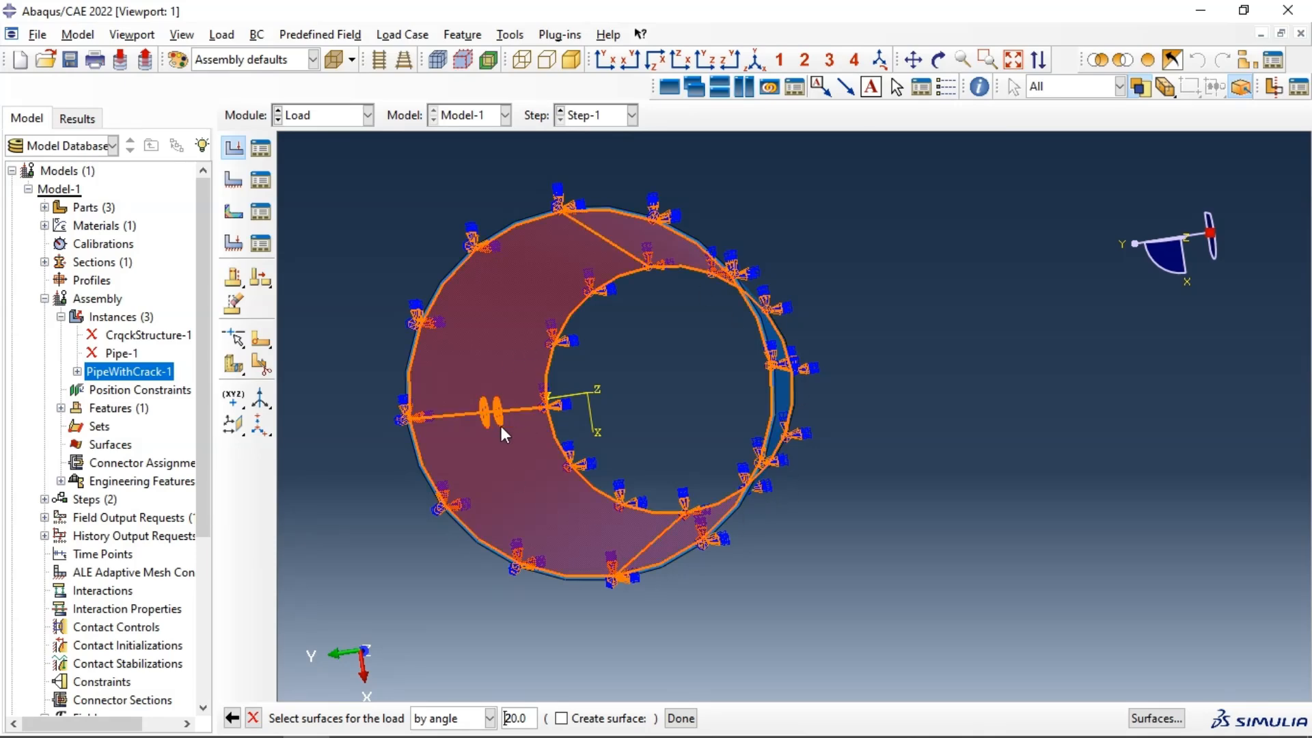
pyautogui.click(679, 718)
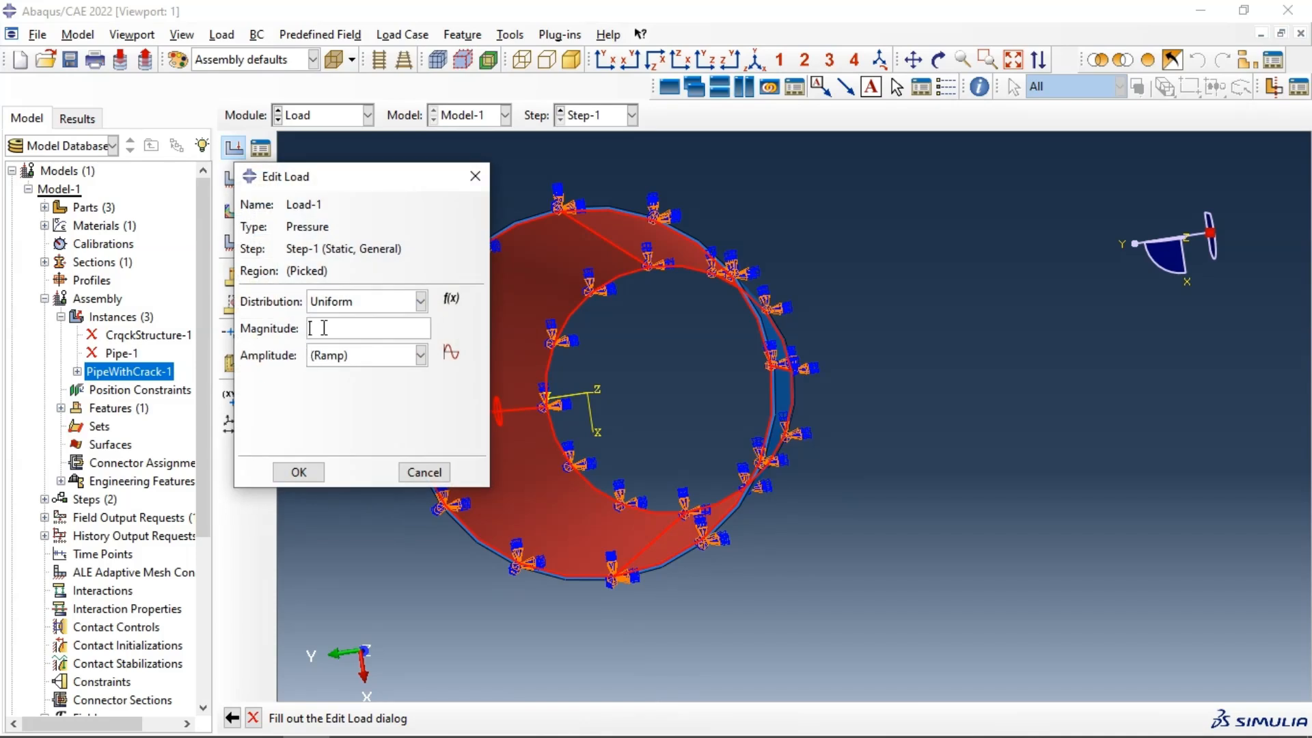
pyautogui.click(281, 478)
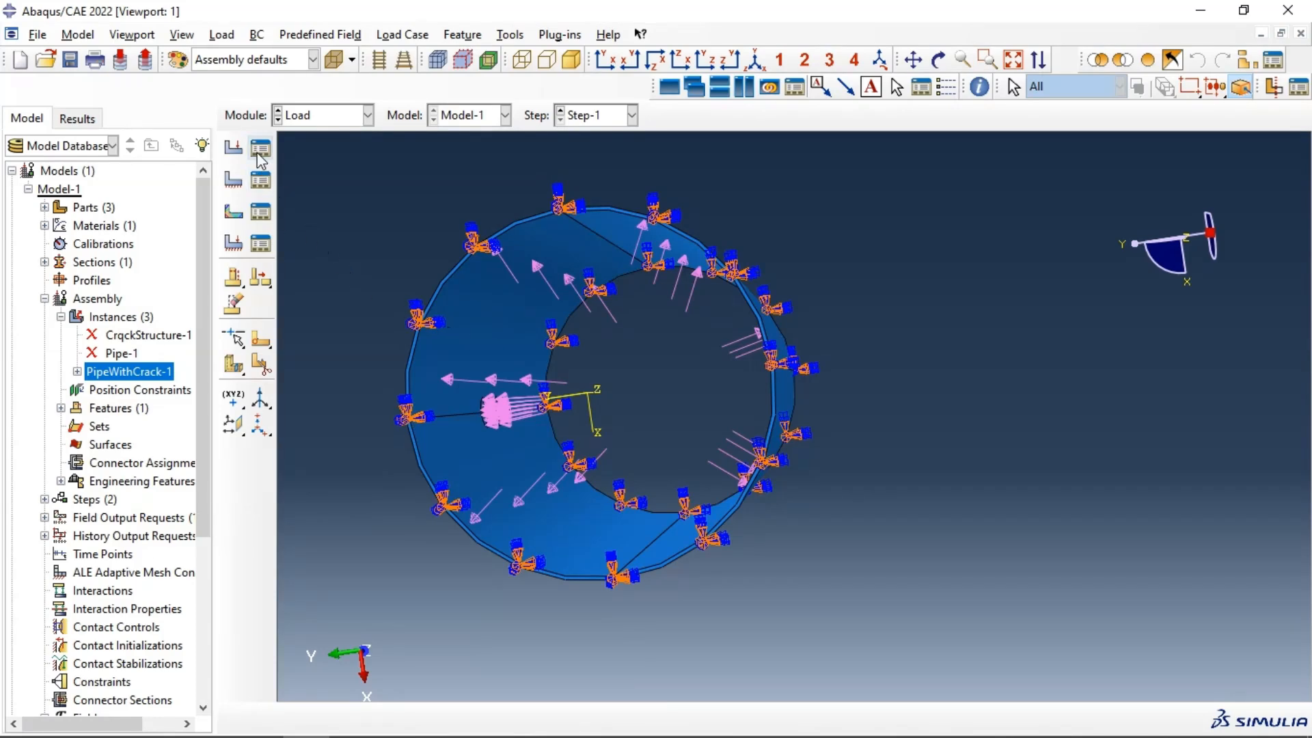
# - Edit Load-1 through the load manager so that its uniform pressure magnitude is 1, keeping the Ramp amplitude
pyautogui.click(263, 179)
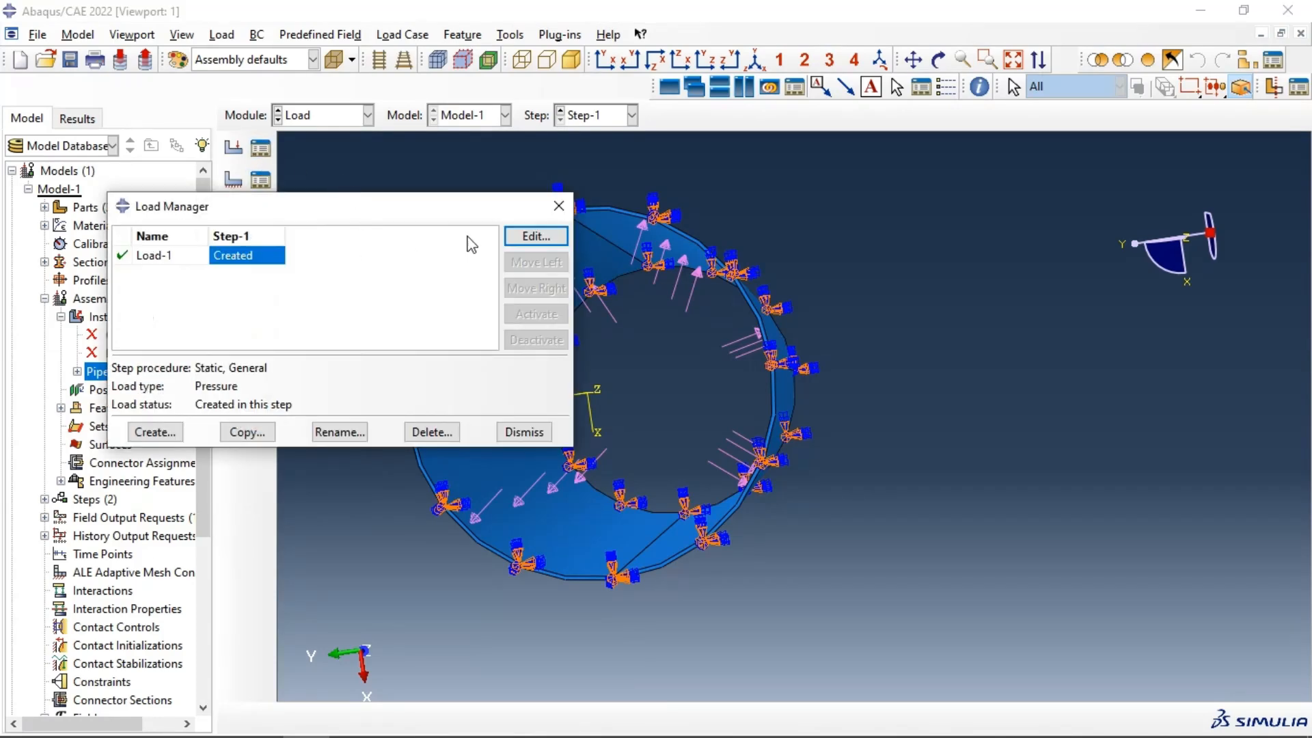
pyautogui.click(535, 236)
pyautogui.moveTo(310, 329); pyautogui.dragTo(338, 331)
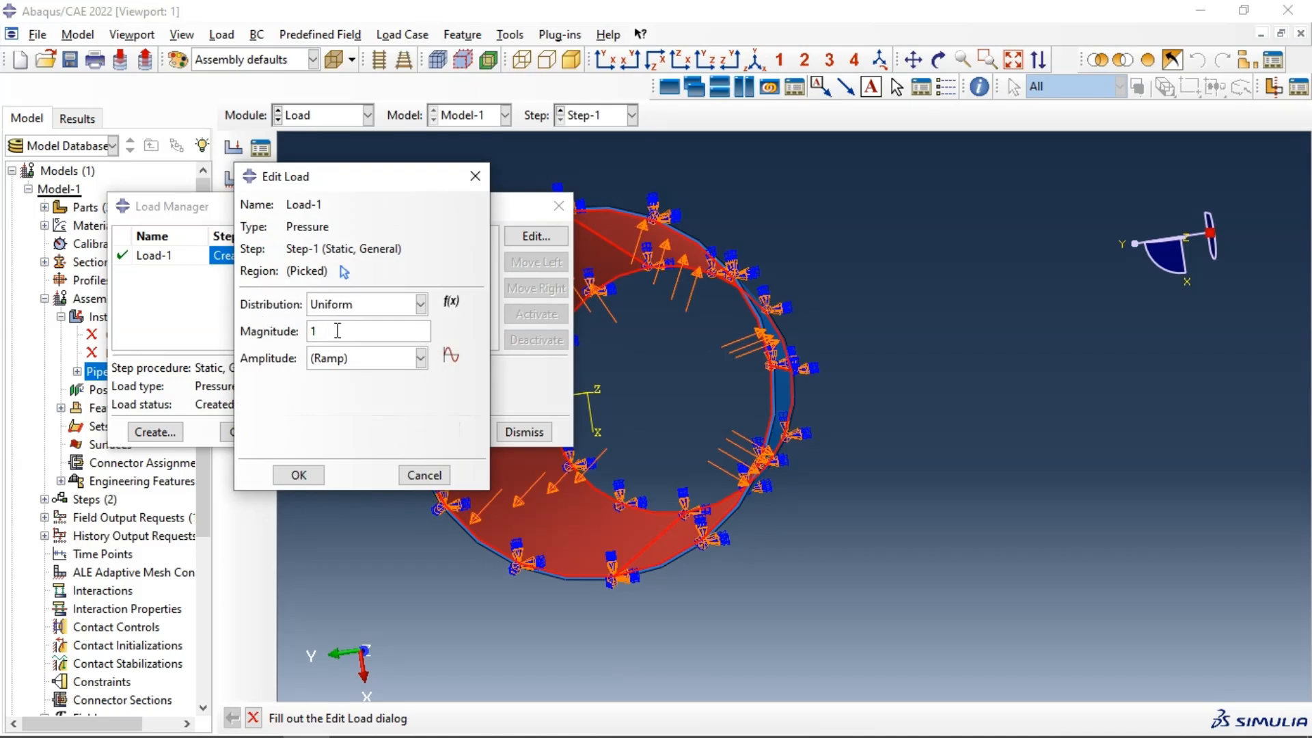
pyautogui.click(307, 477)
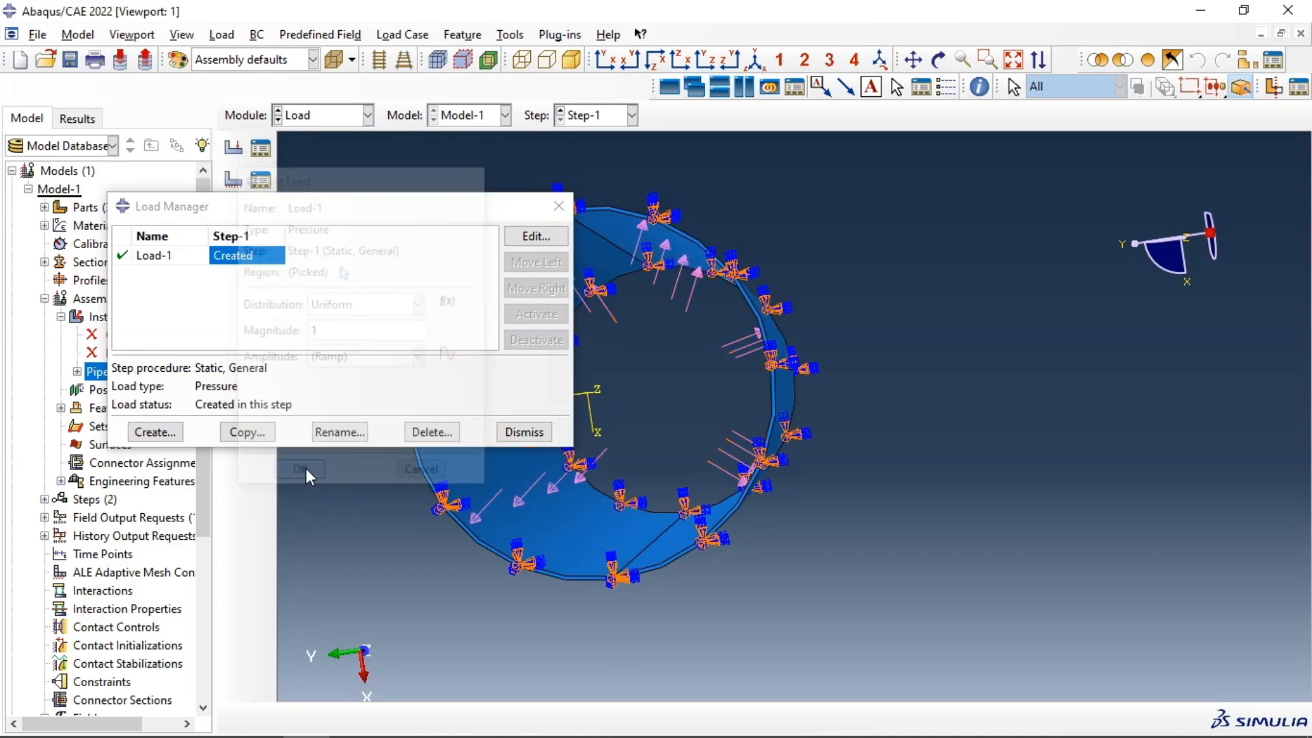
pyautogui.click(523, 432)
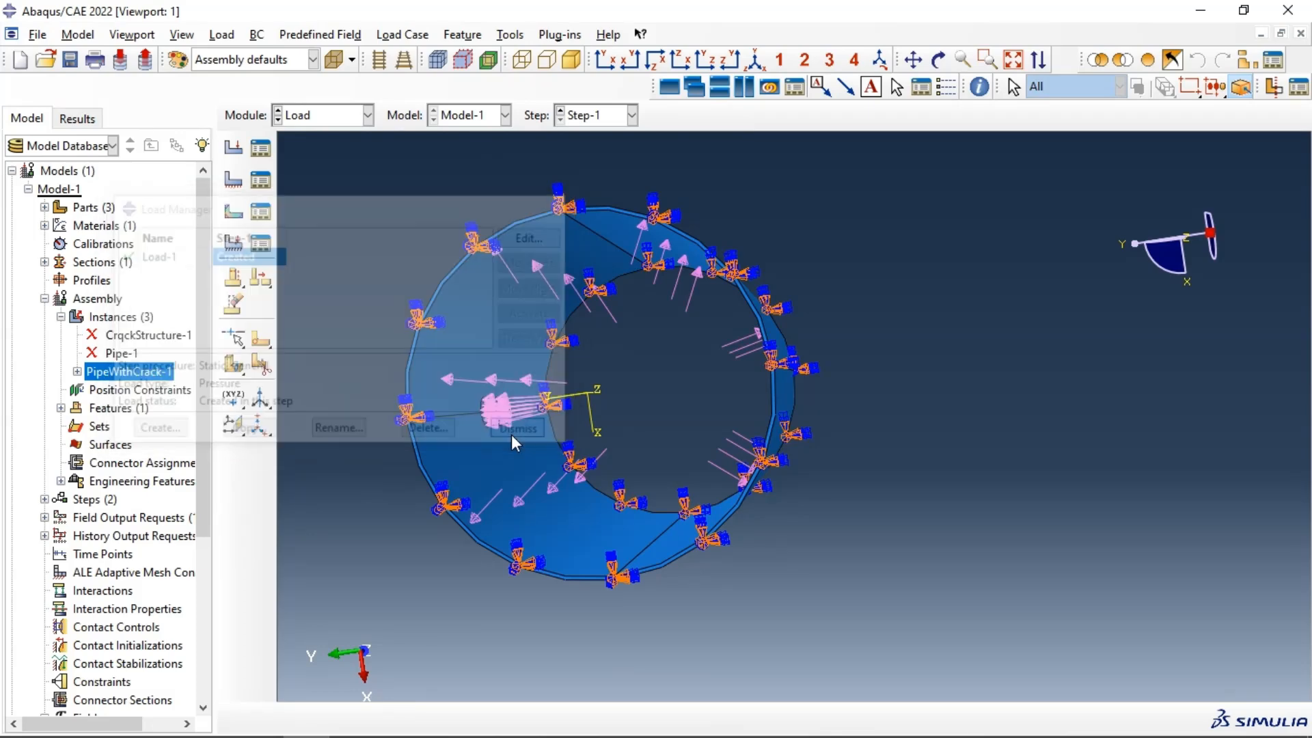
# - In the Mesh module, assign Hex-dominated elements with the Sweep technique and Medial axis algorithm to all cells of the cracked pipe
pyautogui.click(333, 118)
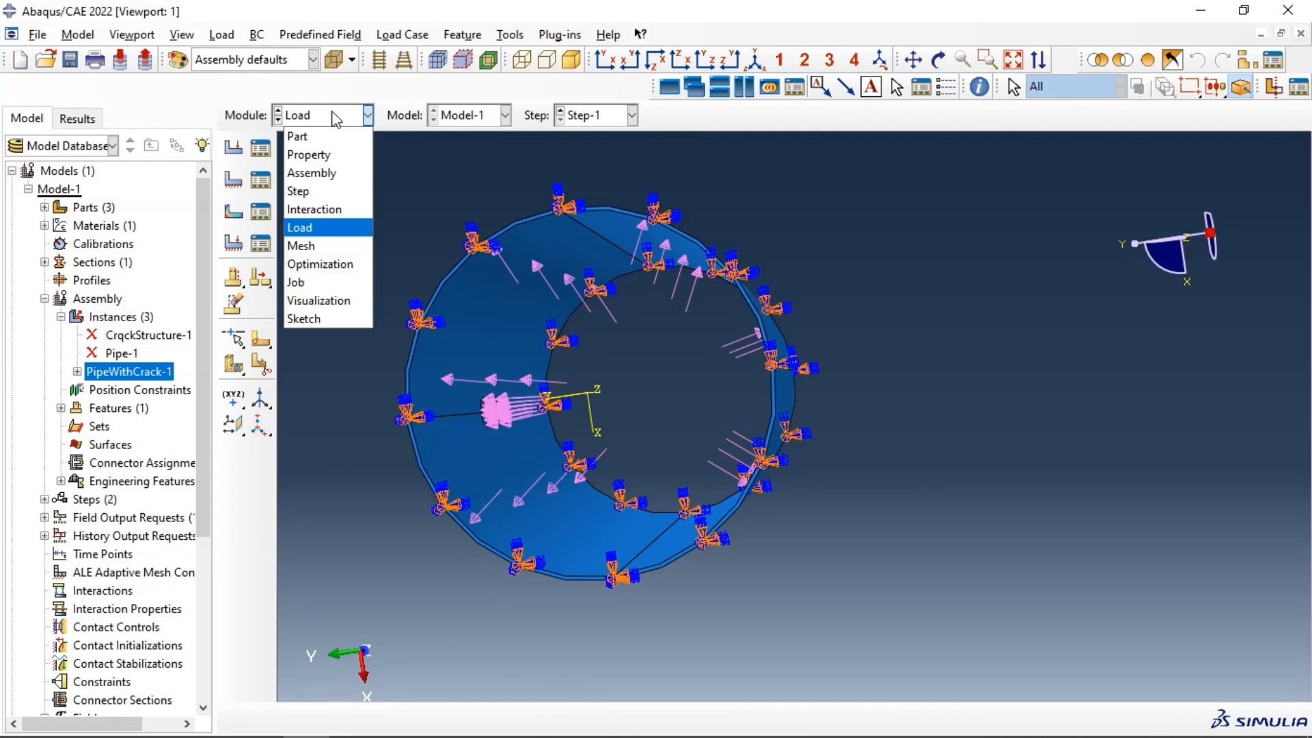
pyautogui.click(311, 245)
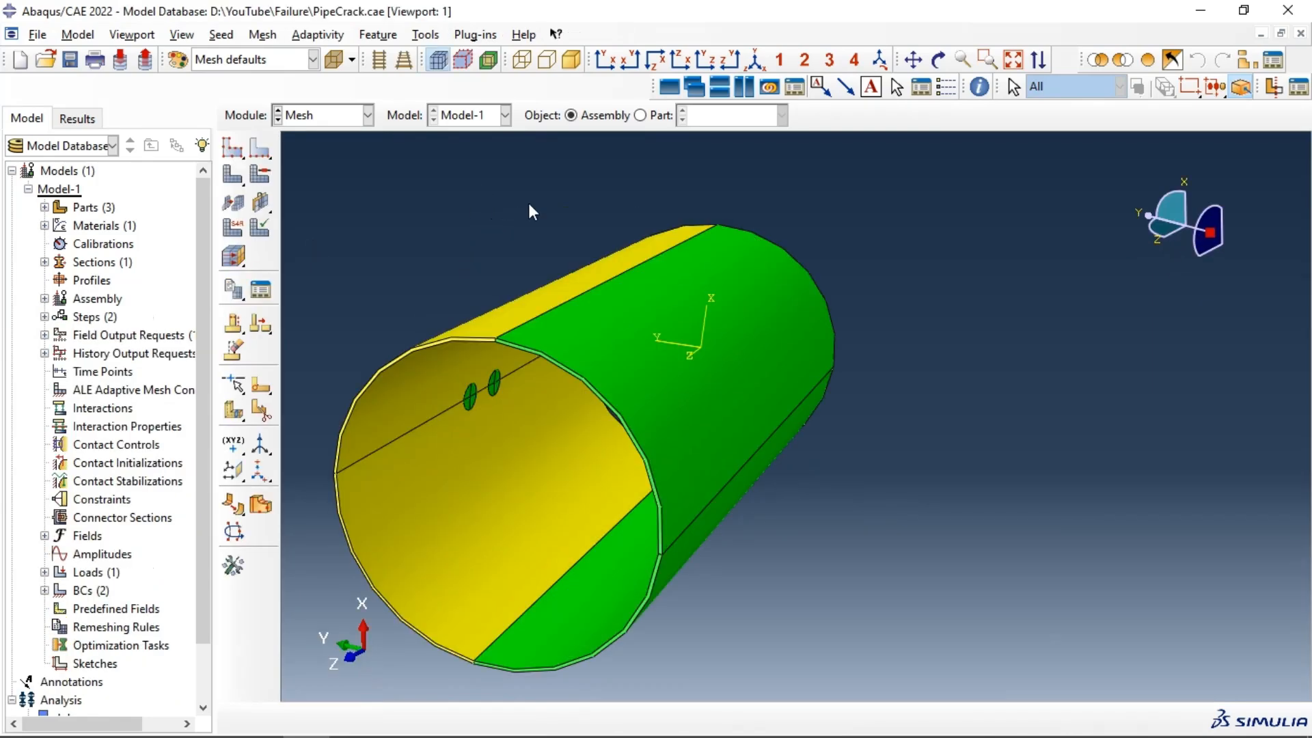
pyautogui.scroll(-2, 529, 201)
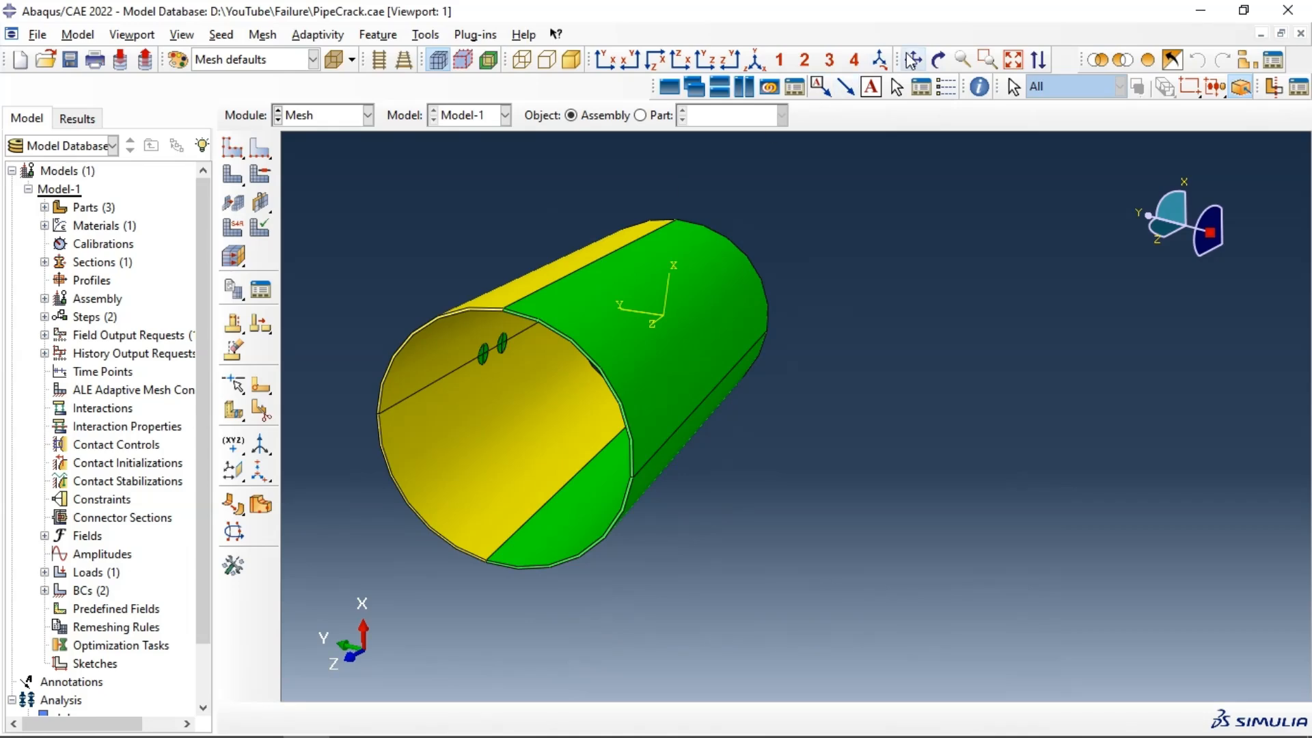
pyautogui.click(938, 59)
pyautogui.moveTo(793, 322); pyautogui.dragTo(480, 295)
pyautogui.click(259, 175)
pyautogui.moveTo(331, 189); pyautogui.dragTo(943, 548)
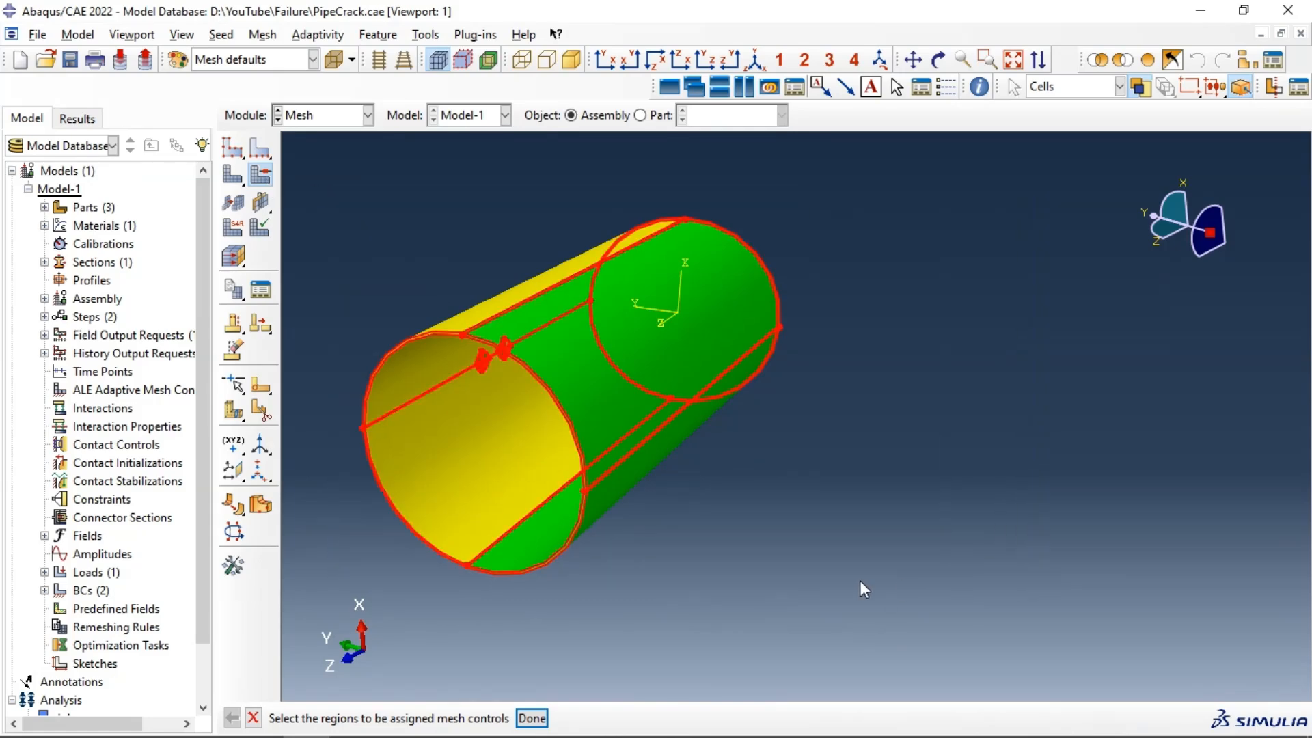
pyautogui.click(532, 718)
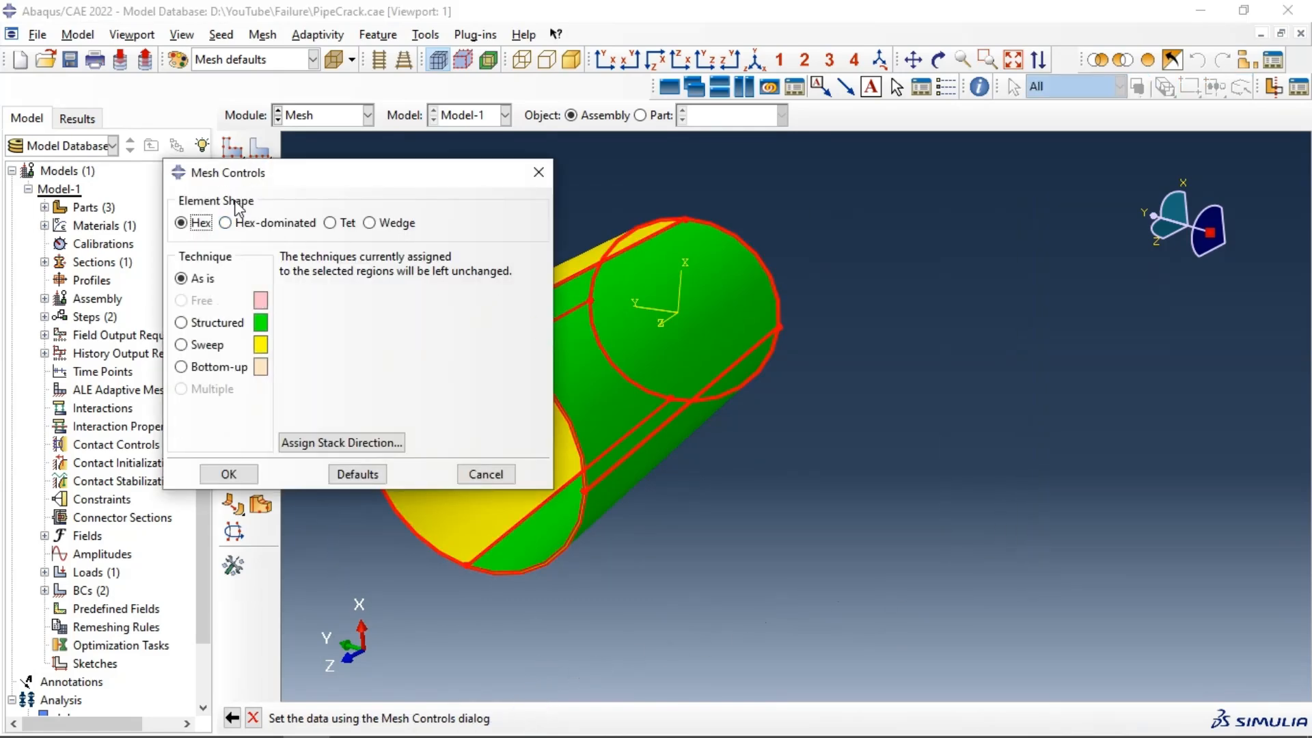
pyautogui.click(265, 225)
pyautogui.click(199, 345)
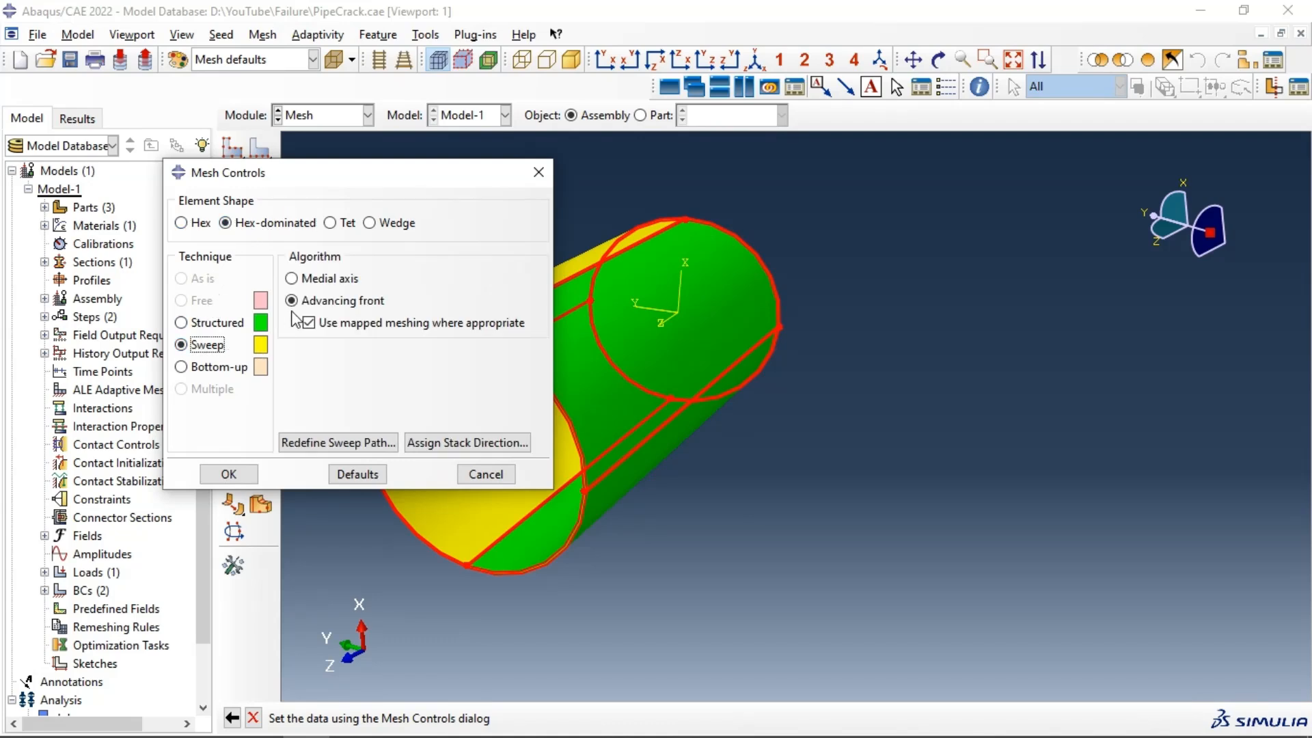
pyautogui.click(293, 279)
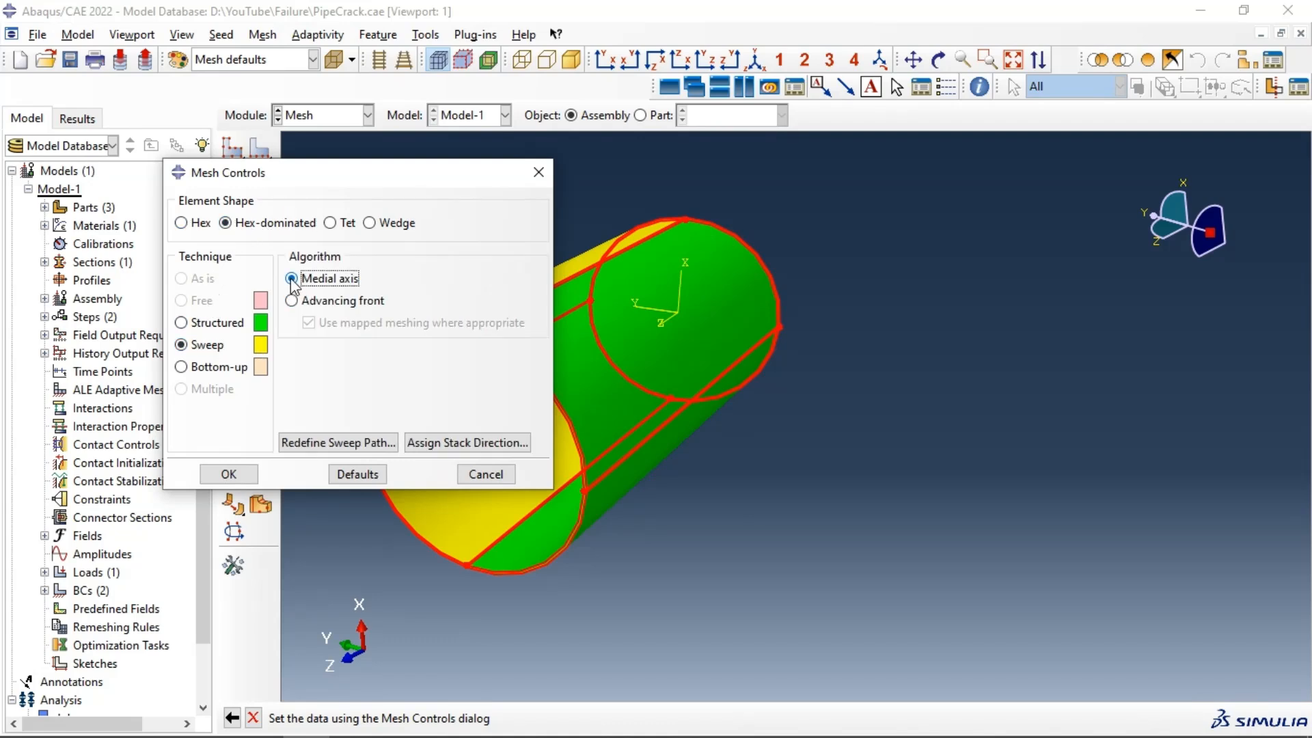
pyautogui.click(228, 474)
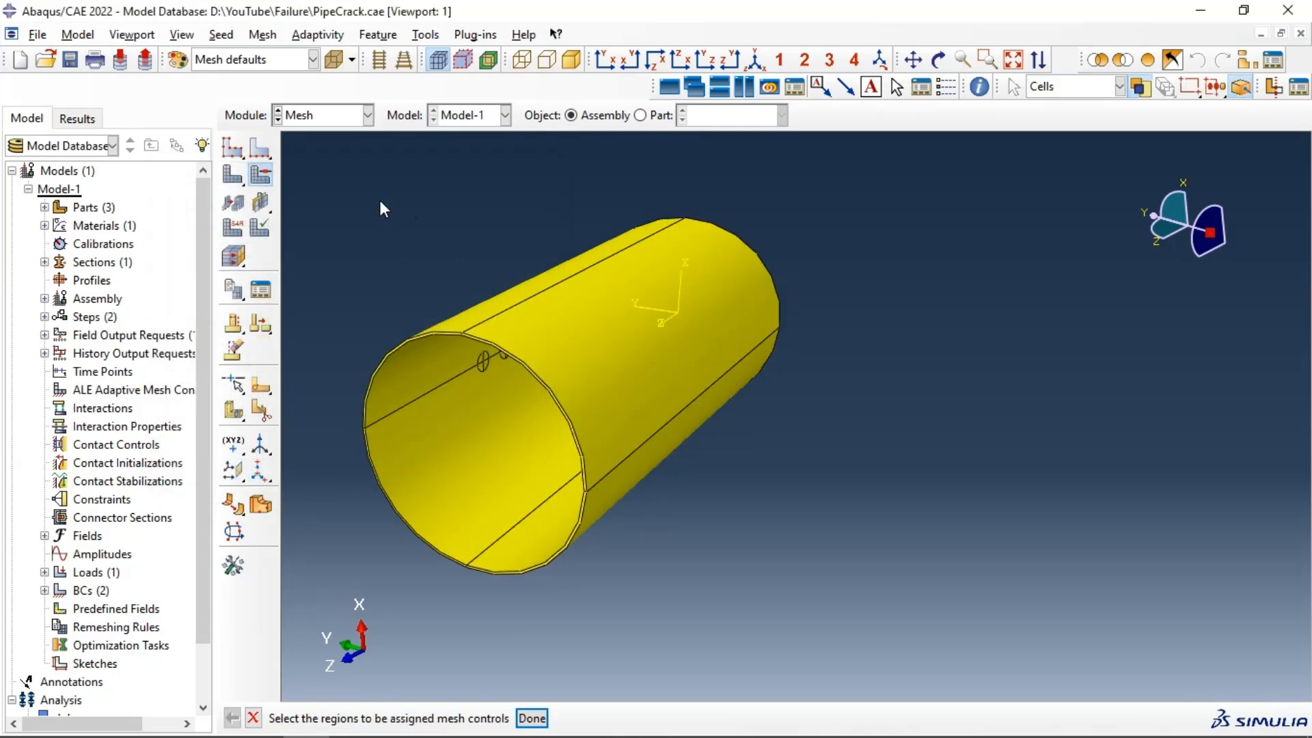
# - Seed the crossing straight edges inside both crack circles by number, with 5 elements per edge and no bias
pyautogui.click(940, 60)
pyautogui.moveTo(586, 307); pyautogui.dragTo(745, 329)
pyautogui.scroll(-4, 746, 328)
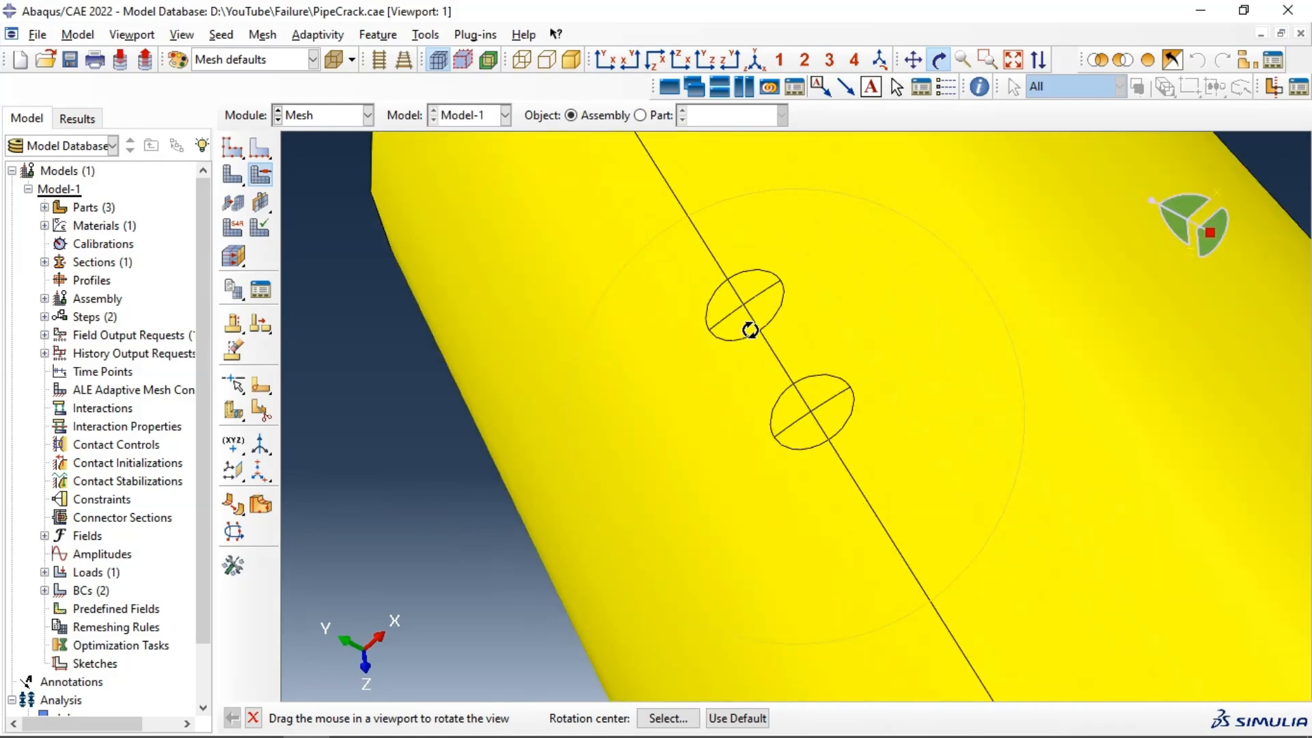
pyautogui.click(269, 156)
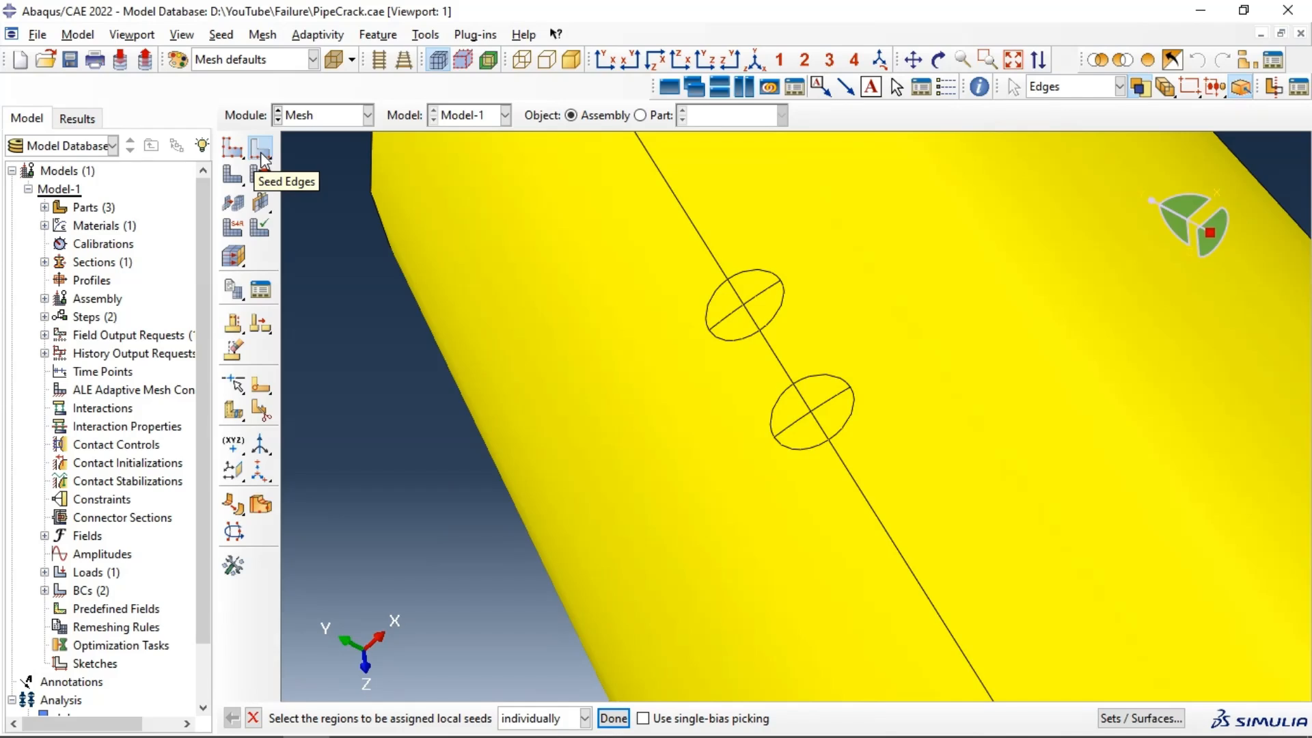
pyautogui.scroll(-1, 779, 294)
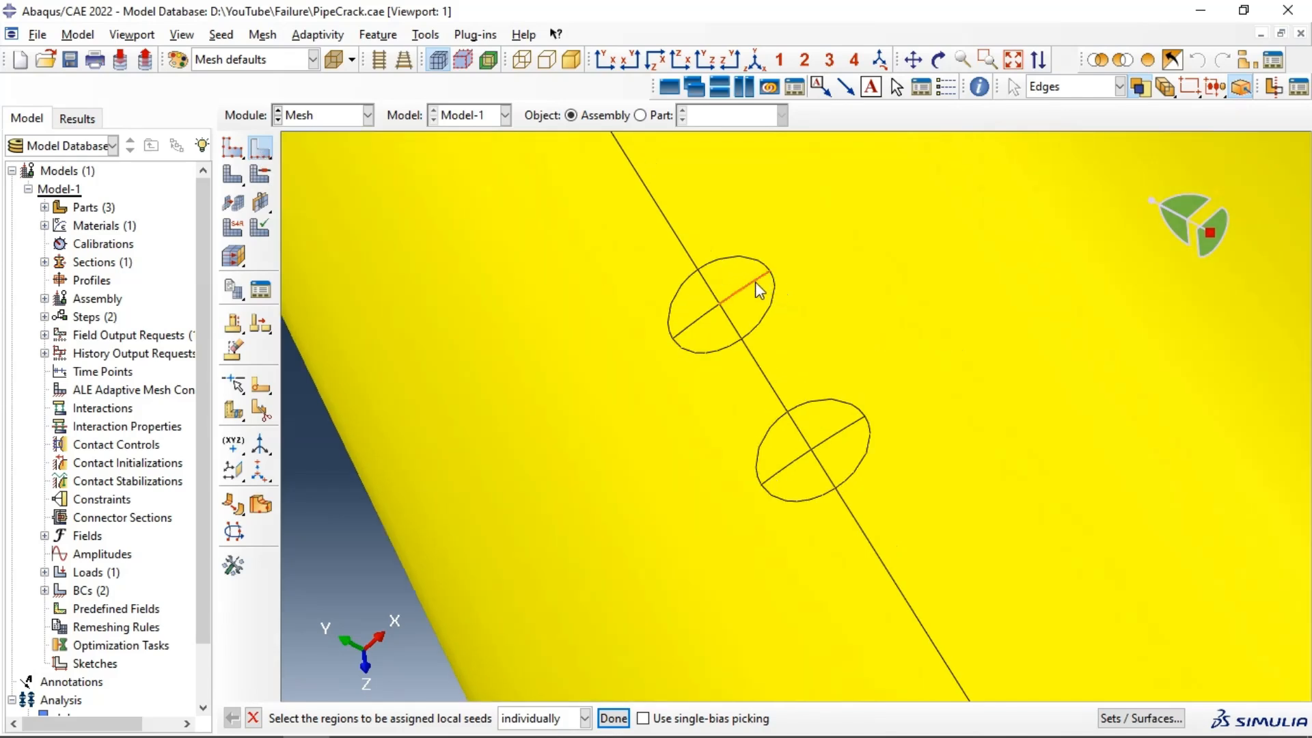
pyautogui.click(712, 286)
pyautogui.keyDown('shift'); pyautogui.click(738, 293); pyautogui.keyUp('shift')
pyautogui.keyDown('shift'); pyautogui.click(730, 312); pyautogui.keyUp('shift')
pyautogui.keyDown('shift'); pyautogui.click(702, 318); pyautogui.keyUp('shift')
pyautogui.keyDown('shift'); pyautogui.click(801, 454); pyautogui.keyUp('shift')
pyautogui.keyDown('shift'); pyautogui.click(817, 459); pyautogui.keyUp('shift')
pyautogui.click(613, 718)
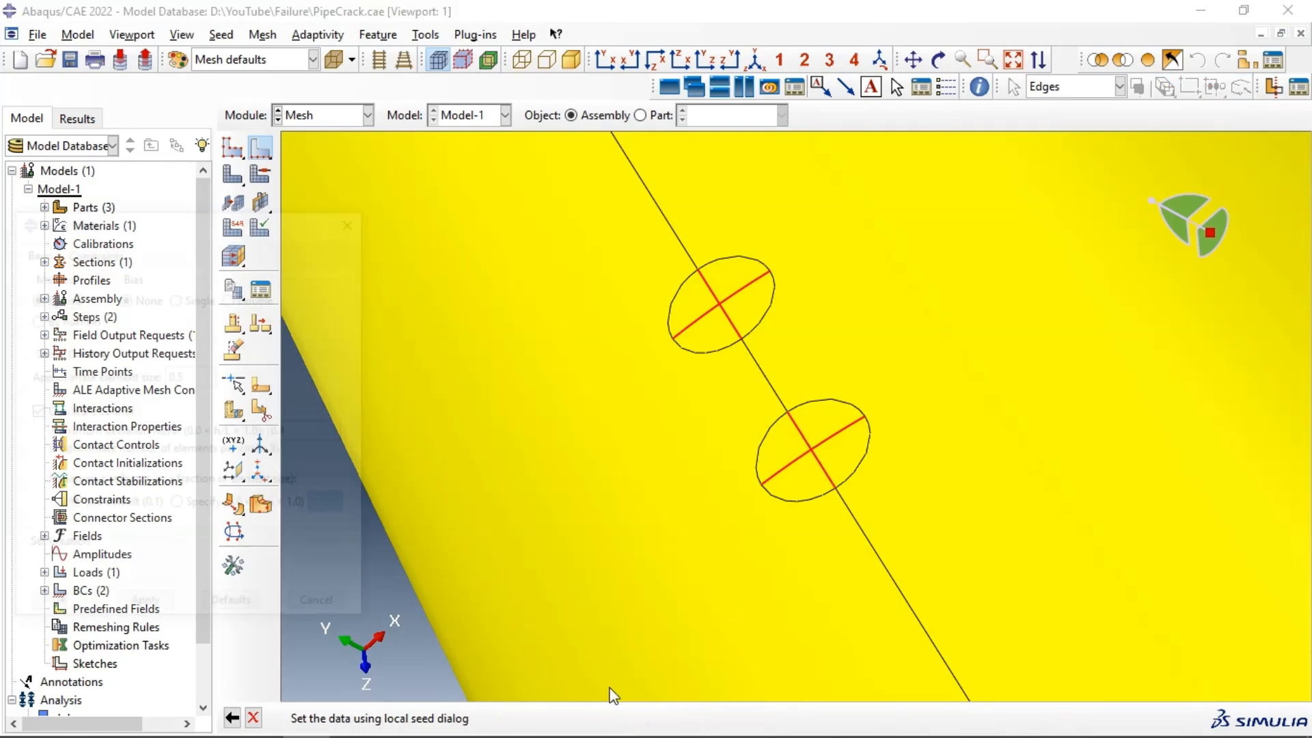
pyautogui.click(63, 321)
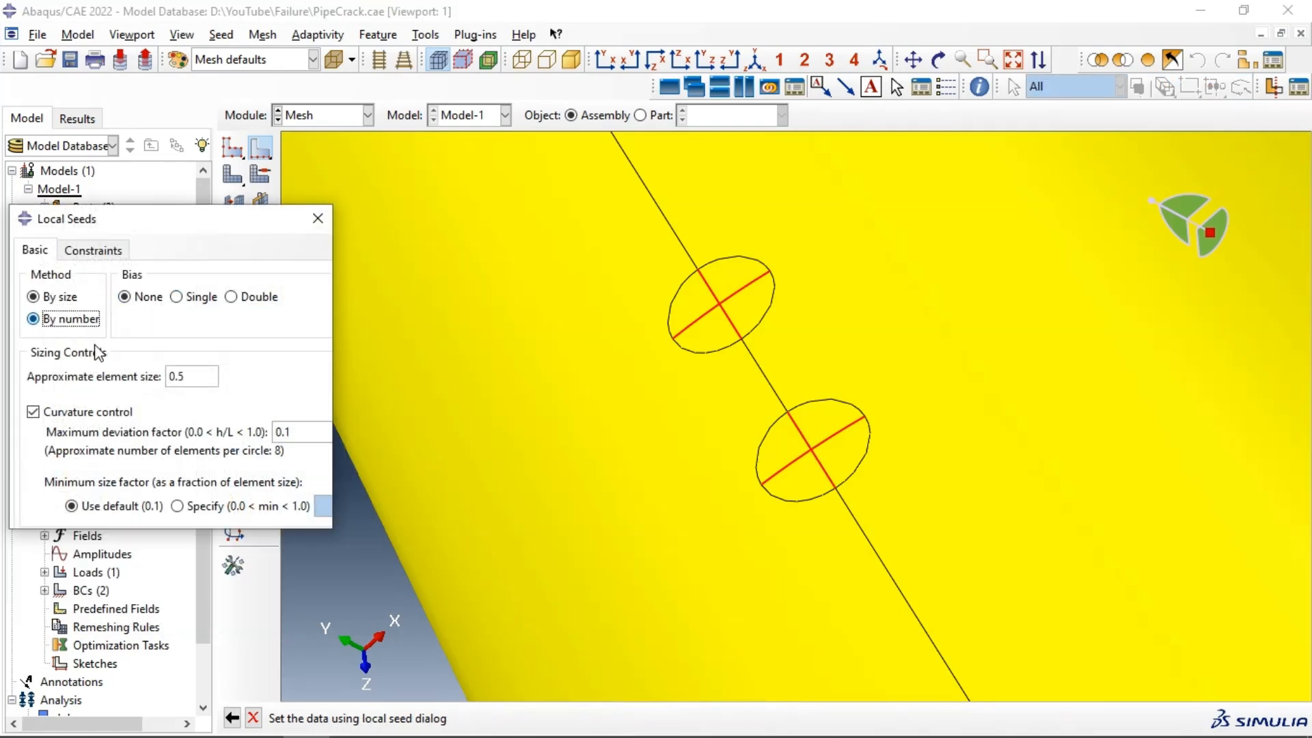
pyautogui.click(184, 372)
pyautogui.click(131, 513)
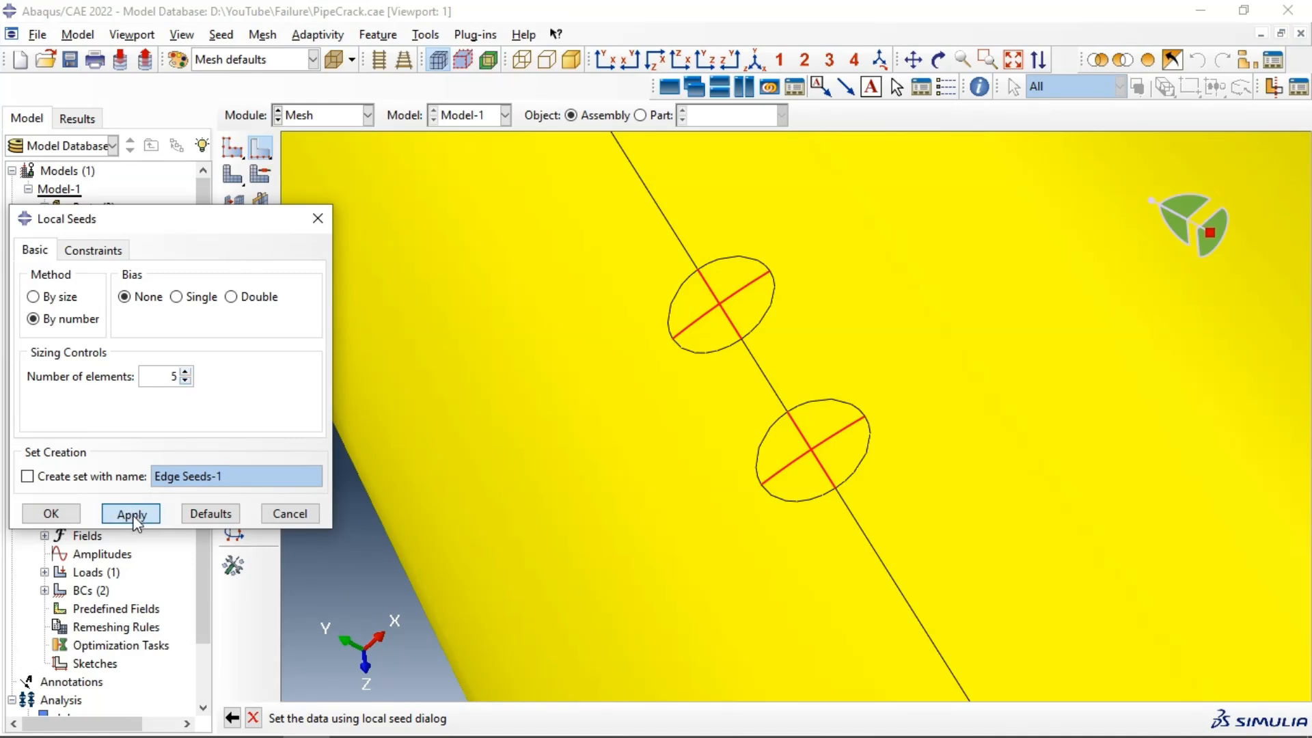
pyautogui.click(75, 518)
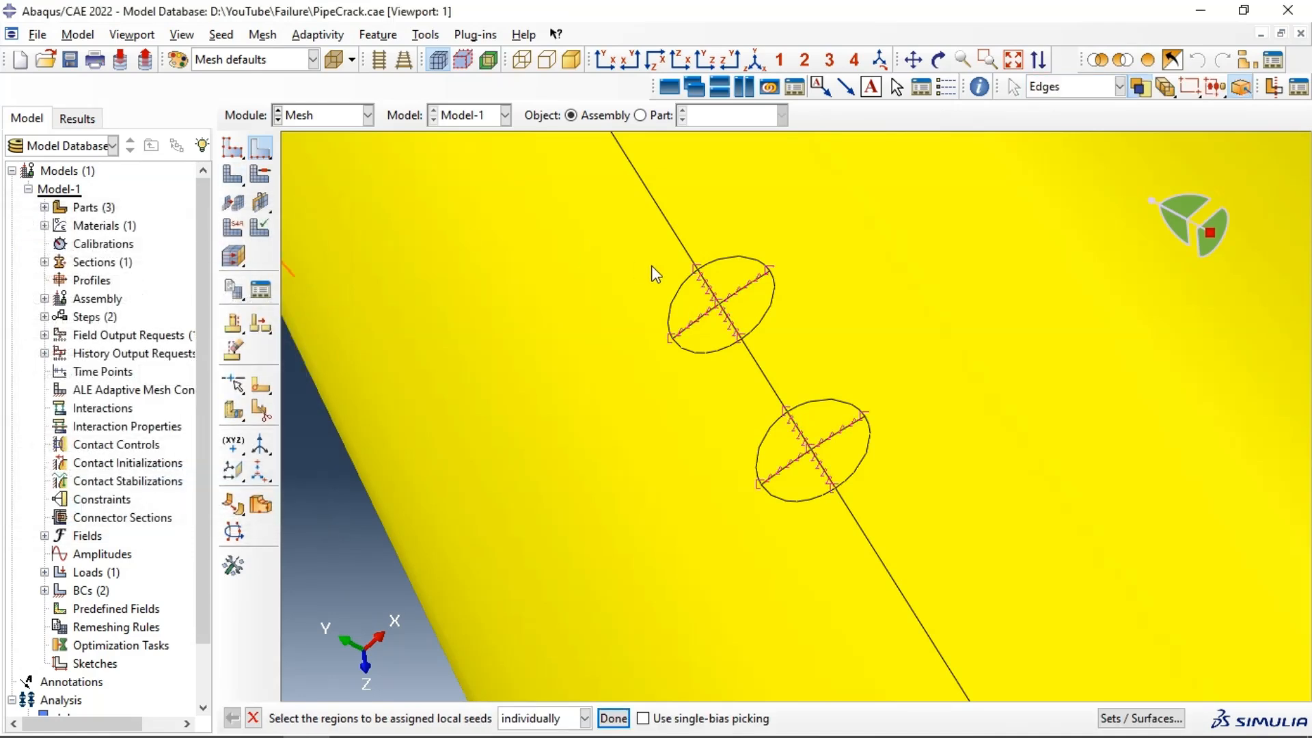
# - Seed all arc edges of the two crack circles by number with 5 elements each and no bias
pyautogui.click(706, 282)
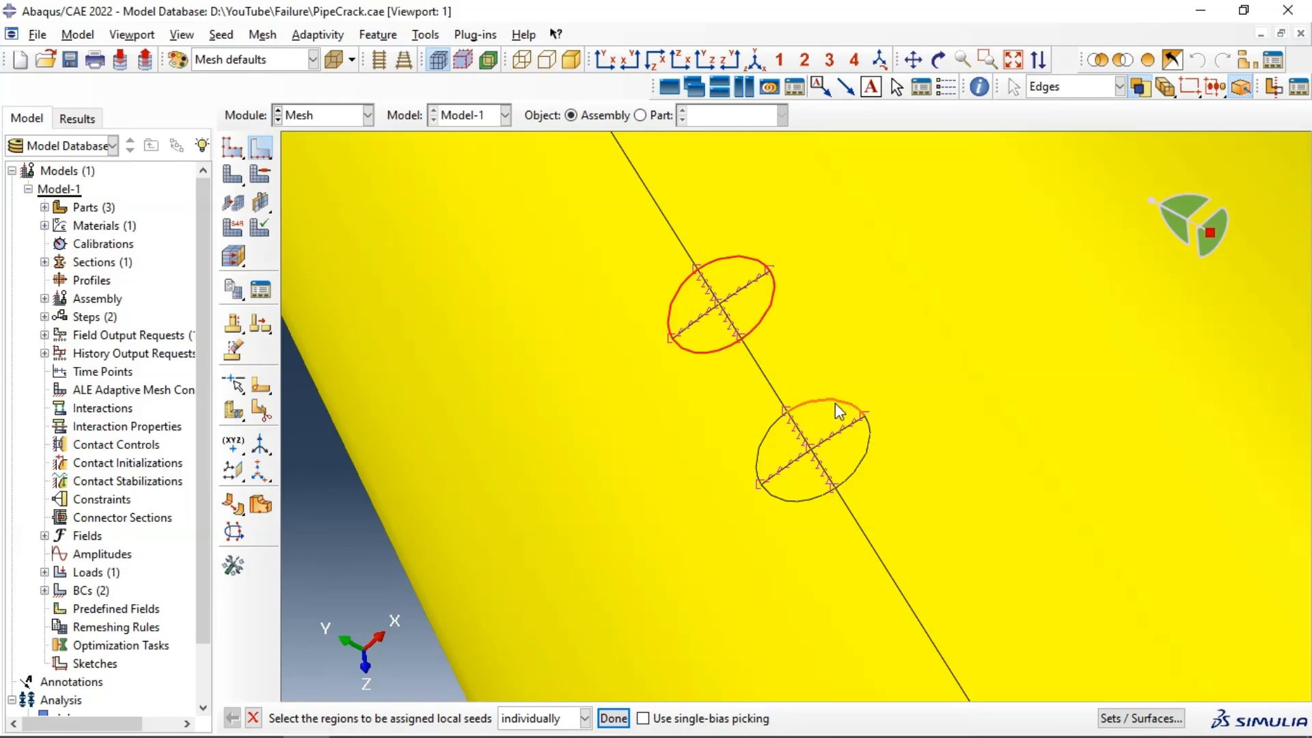
pyautogui.click(866, 452)
pyautogui.click(821, 497)
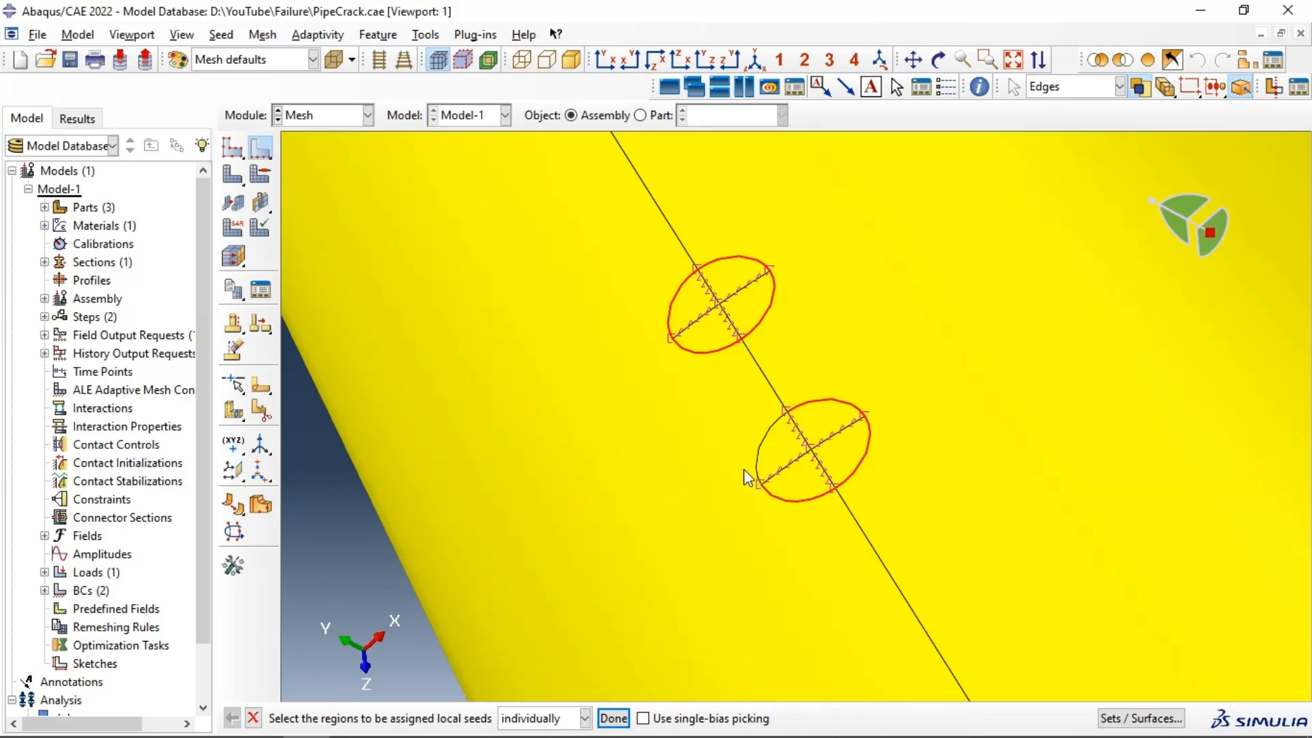
pyautogui.click(614, 718)
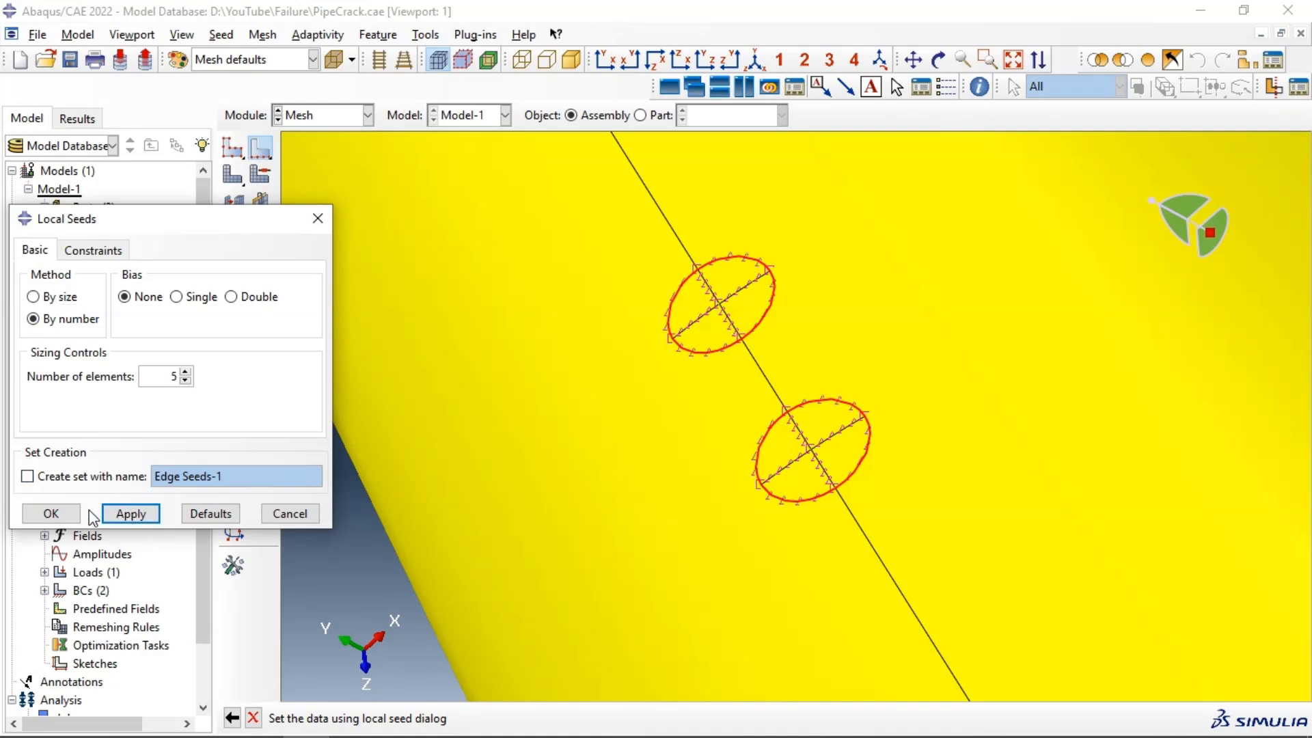
pyautogui.click(52, 514)
# - Change the mesh controls of the cells inside both crack circles to the Advancing front algorithm, keeping Hex-dominated Sweep and mapped meshing
pyautogui.click(261, 174)
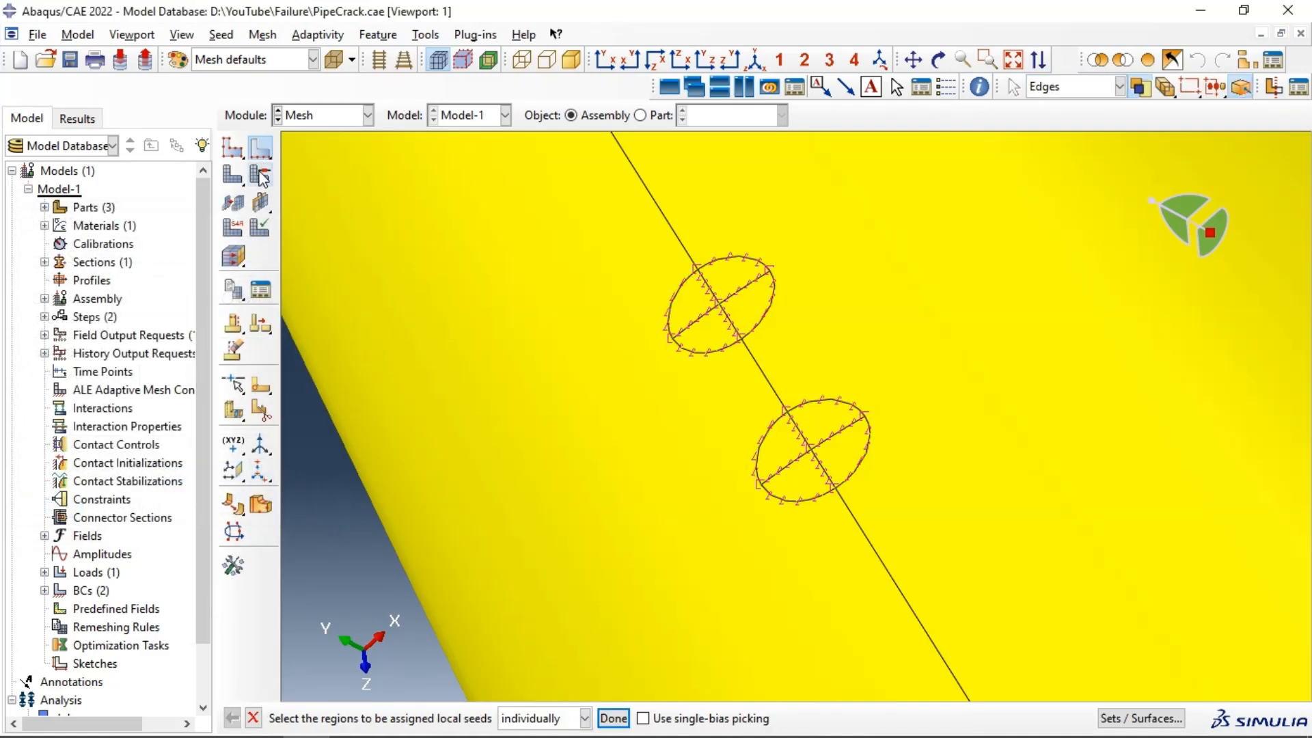
pyautogui.click(726, 280)
pyautogui.keyDown('shift'); pyautogui.click(749, 317); pyautogui.keyUp('shift')
pyautogui.keyDown('shift'); pyautogui.click(717, 328); pyautogui.keyUp('shift')
pyautogui.keyDown('shift'); pyautogui.click(699, 304); pyautogui.keyUp('shift')
pyautogui.keyDown('shift'); pyautogui.click(814, 425); pyautogui.keyUp('shift')
pyautogui.keyDown('shift'); pyautogui.click(835, 458); pyautogui.keyUp('shift')
pyautogui.click(537, 717)
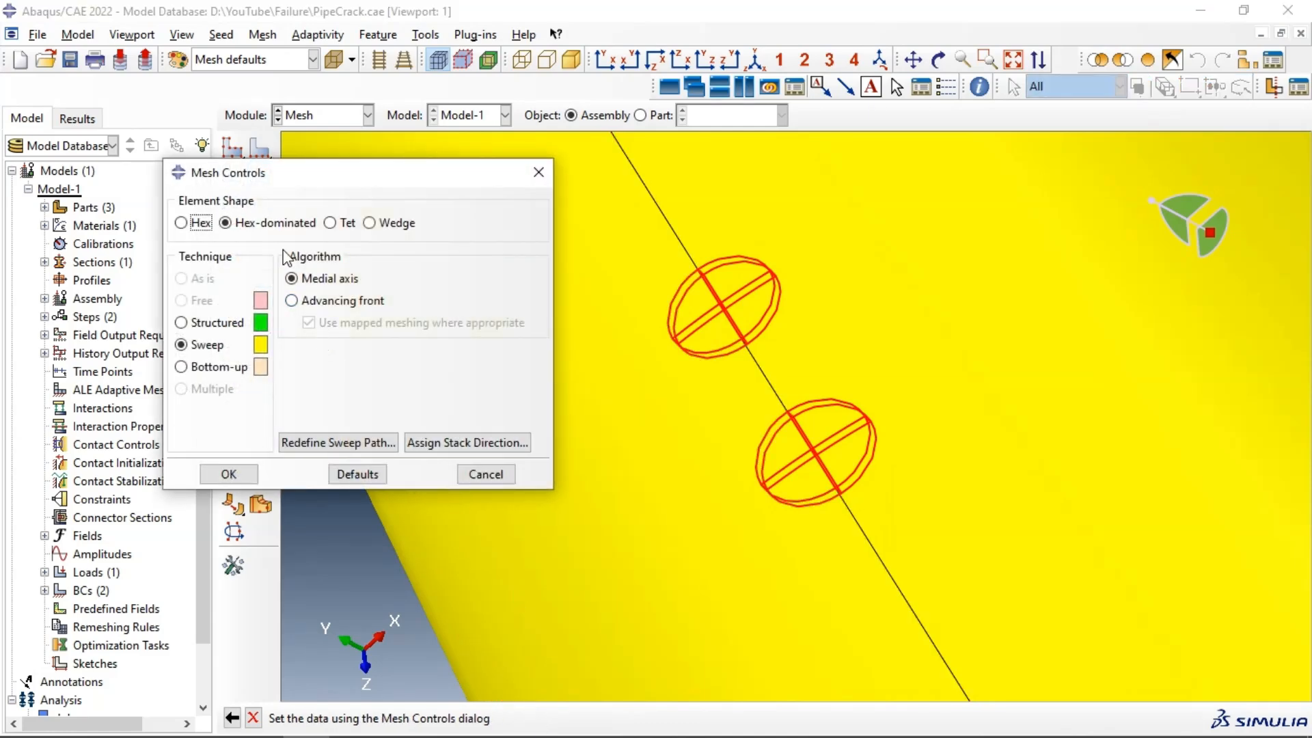
pyautogui.click(294, 301)
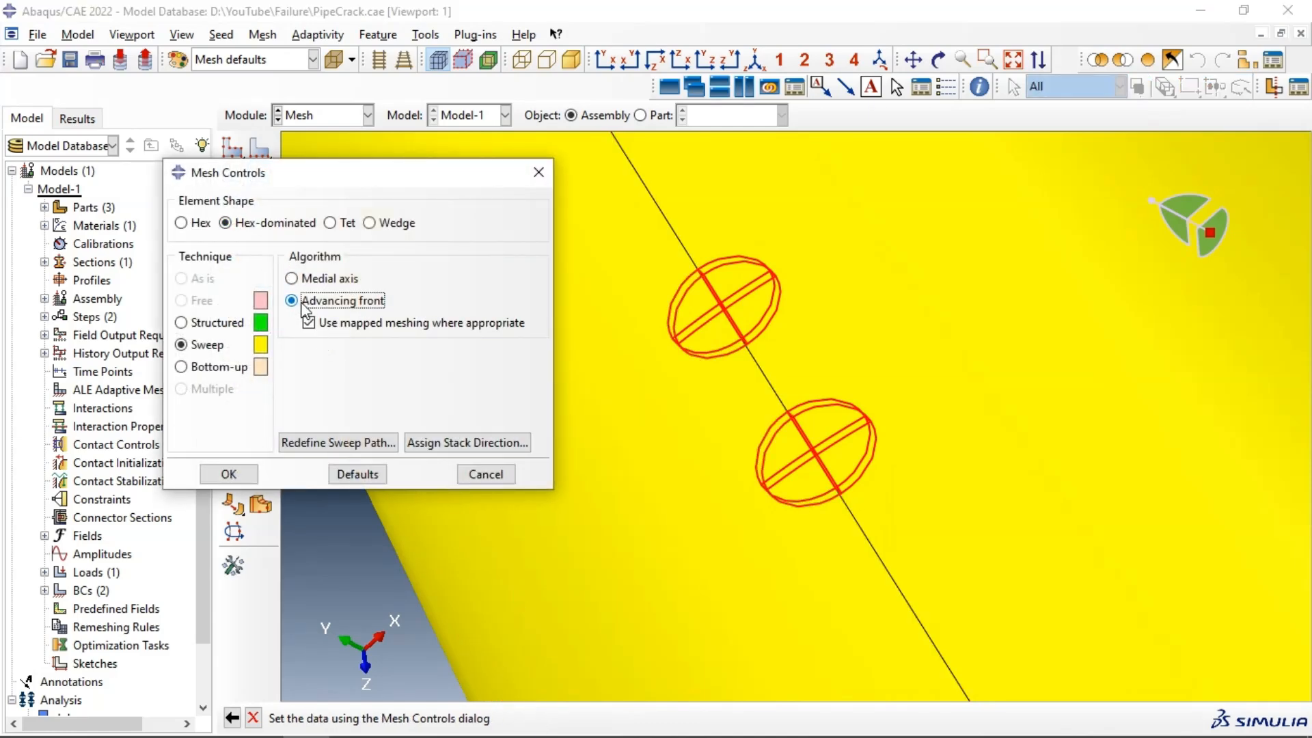
pyautogui.click(226, 474)
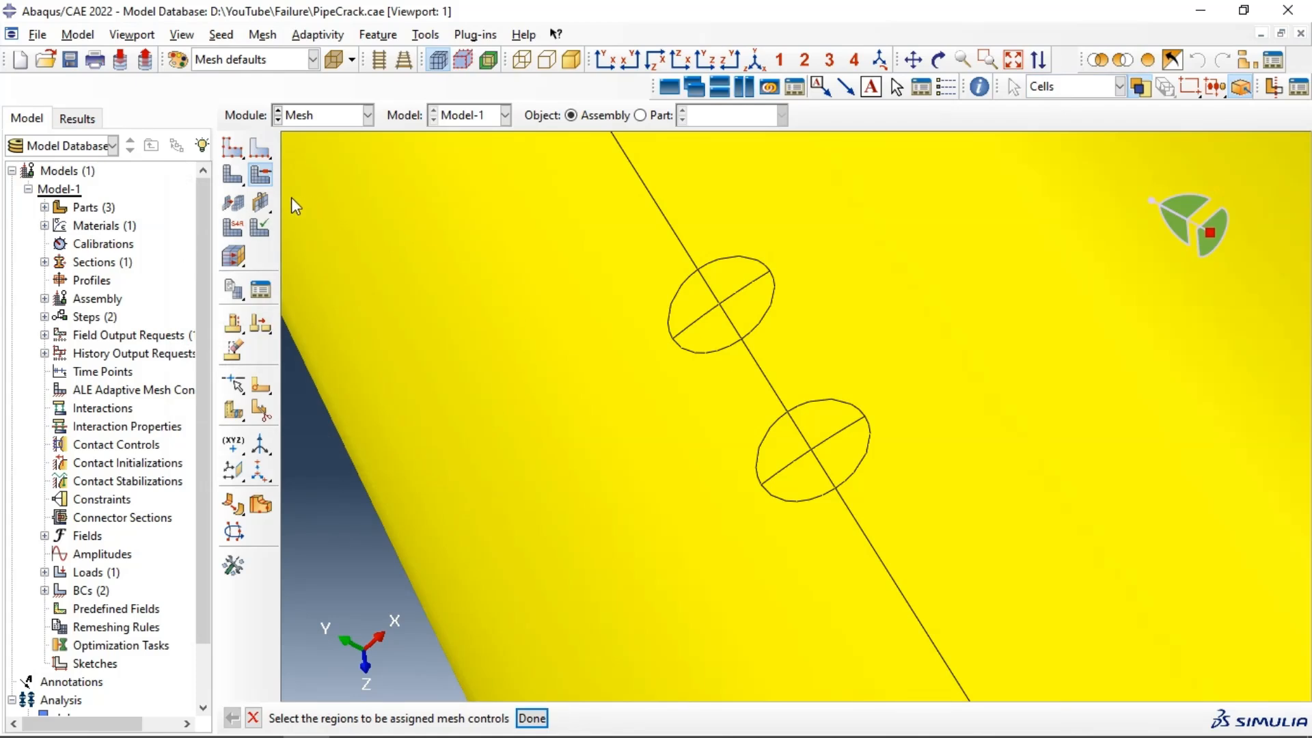
# - Mesh the pipe instance and inspect the mesh around the cracks and along the whole pipe
pyautogui.click(232, 175)
pyautogui.scroll(-2, 593, 309)
pyautogui.scroll(-1, 596, 312)
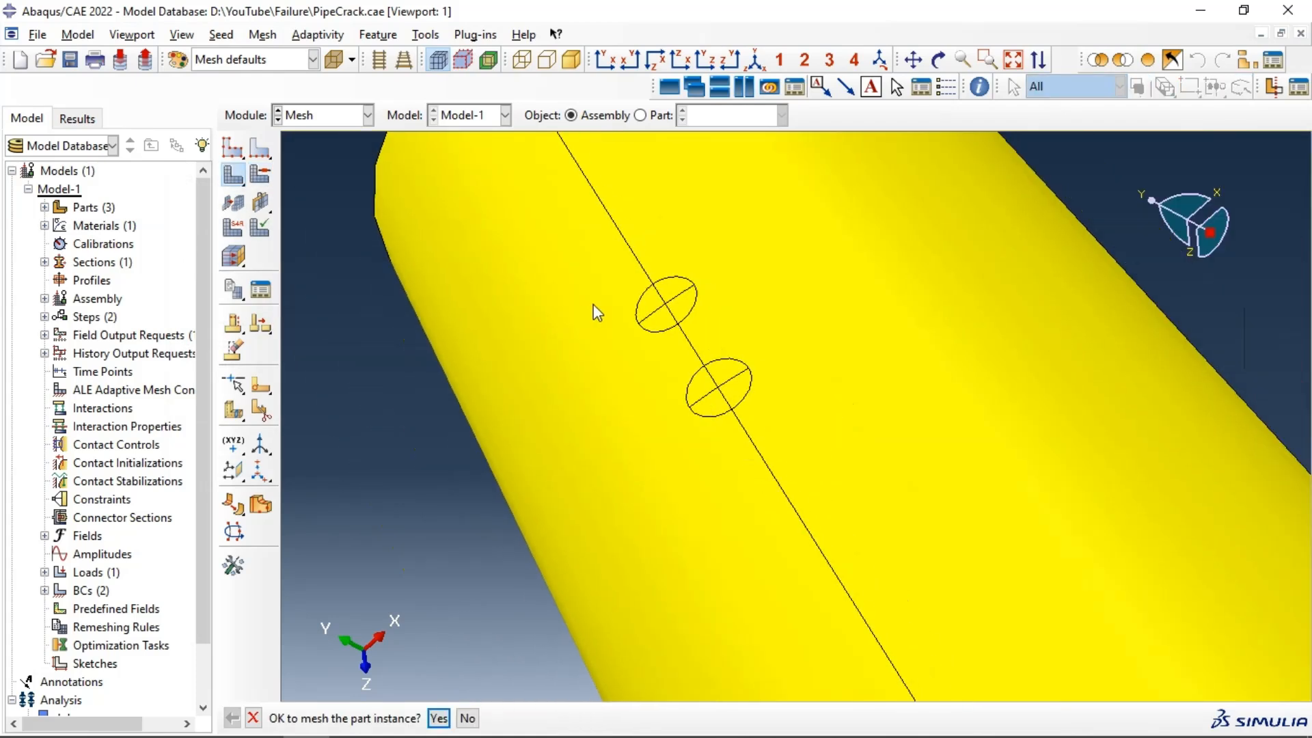
pyautogui.click(432, 717)
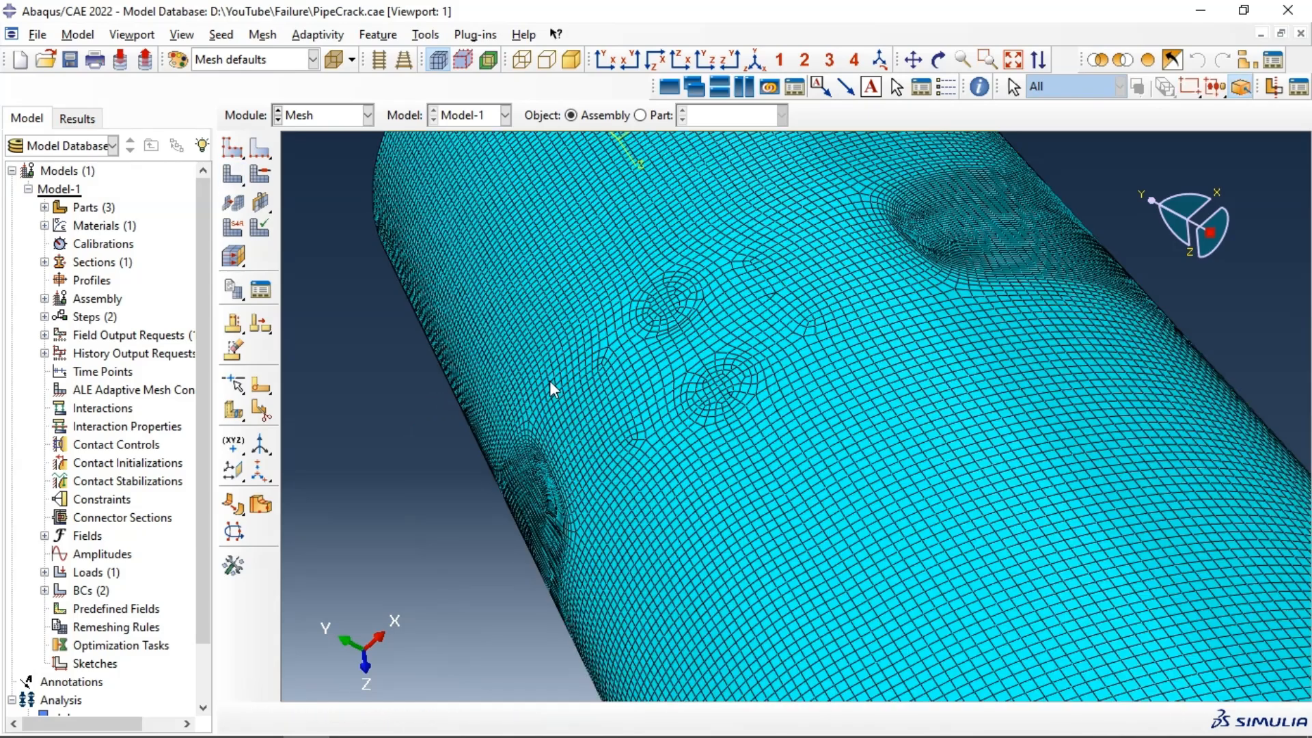
pyautogui.scroll(1, 752, 333)
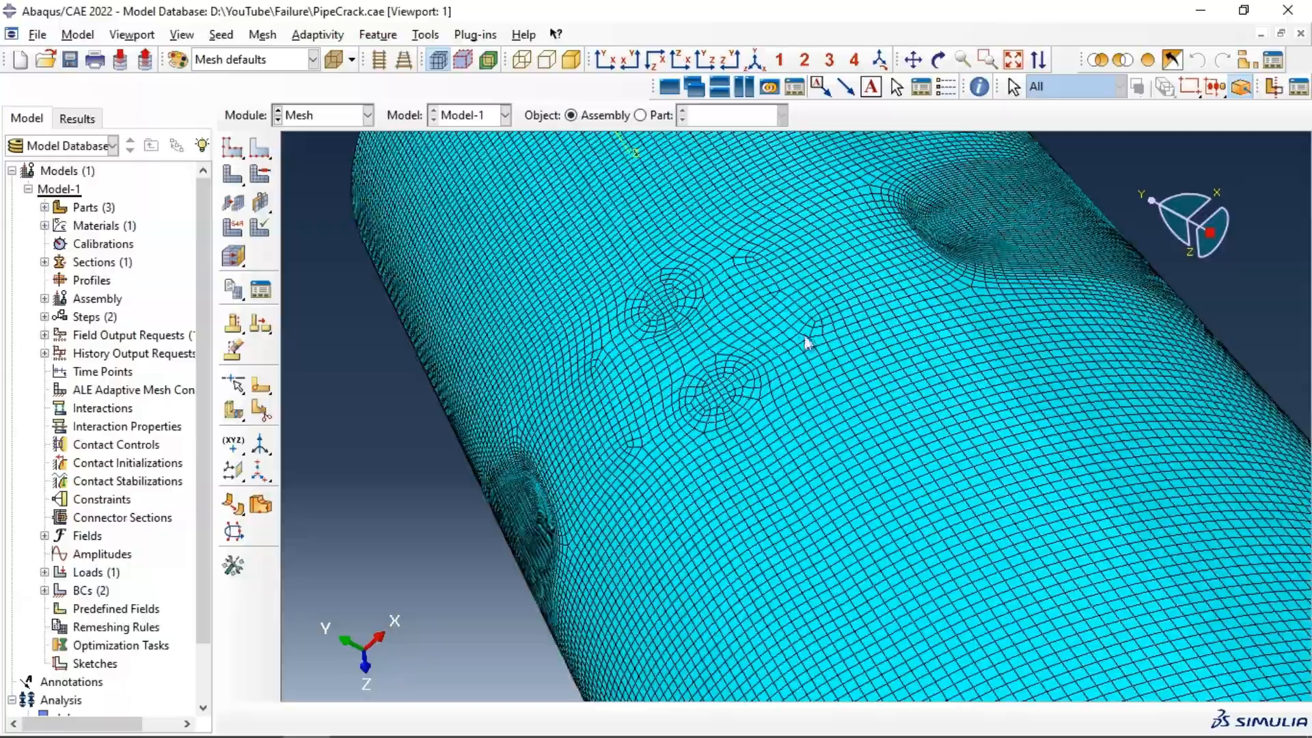
pyautogui.keyDown('ctrl'); pyautogui.keyDown('alt'); pyautogui.moveTo(824, 376); pyautogui.dragTo(781, 280); pyautogui.keyUp('alt'); pyautogui.keyUp('ctrl')
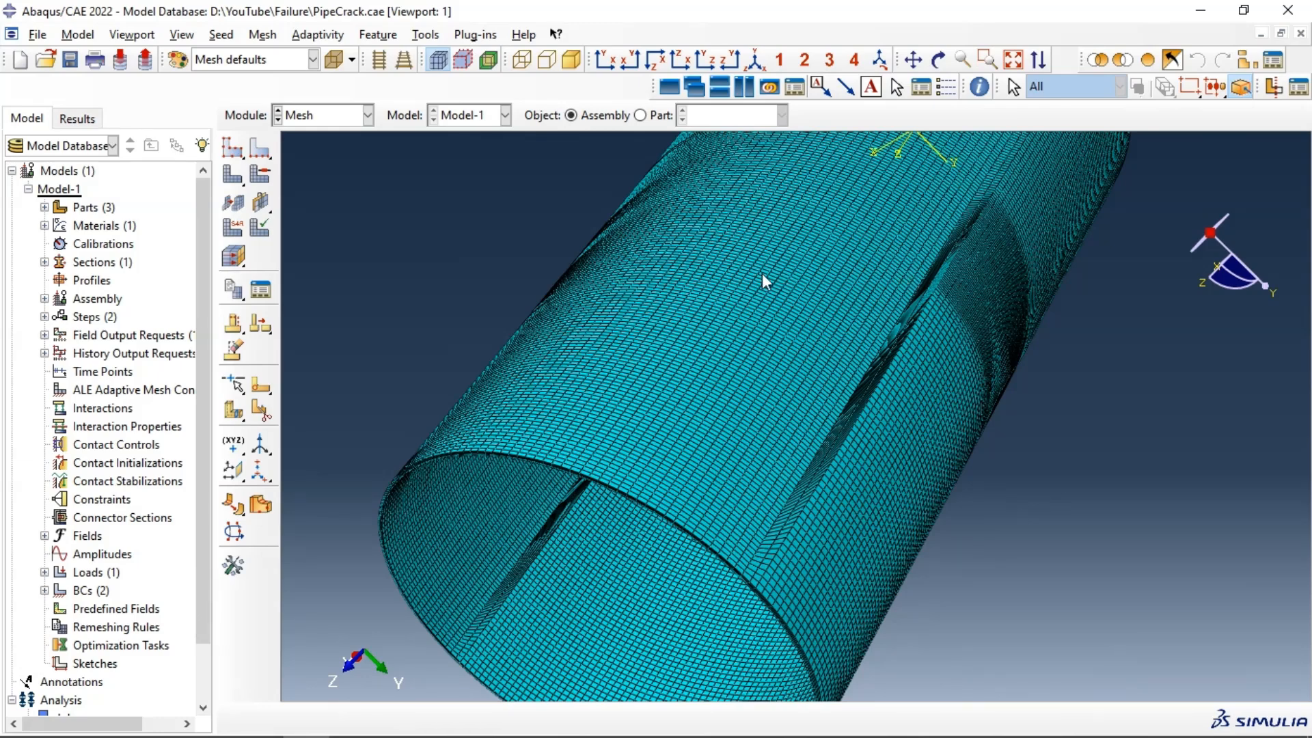
pyautogui.scroll(-5, 1016, 404)
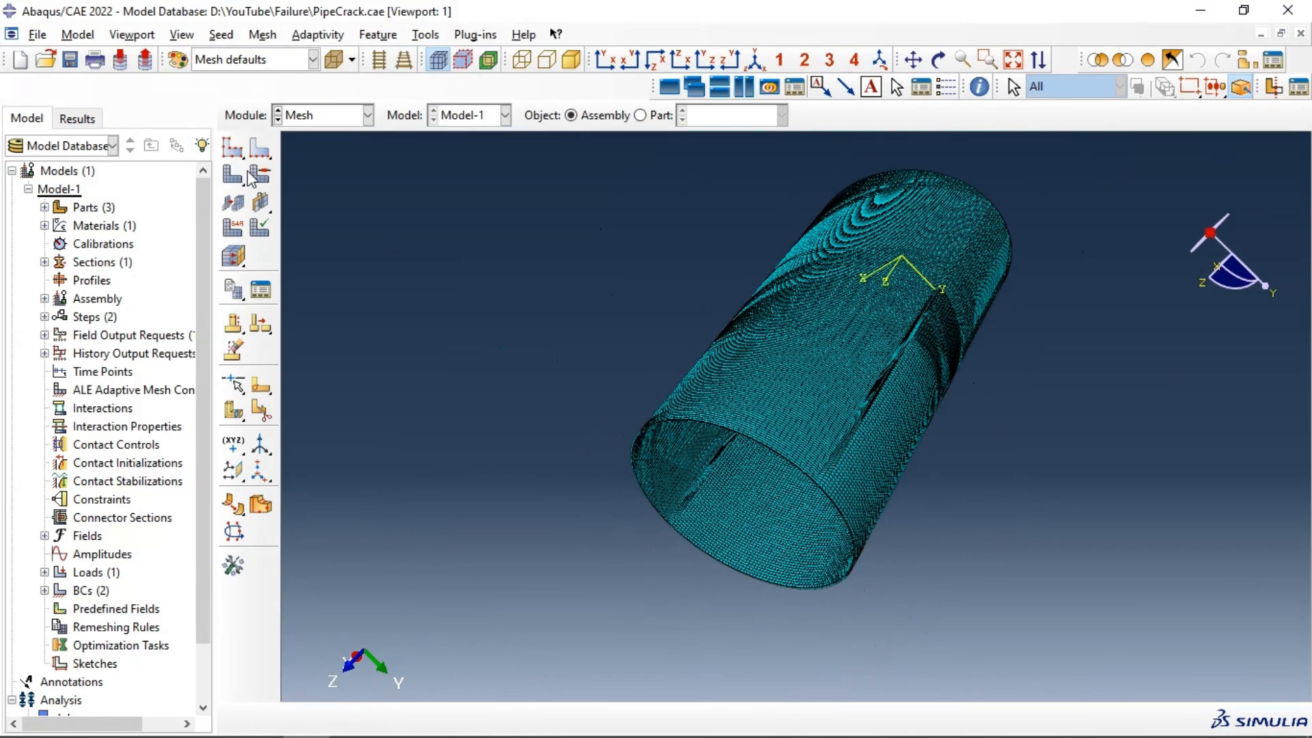
# - Seed the pipe instance with an approximate global size of 5, keeping curvature control at 0.1
pyautogui.click(234, 149)
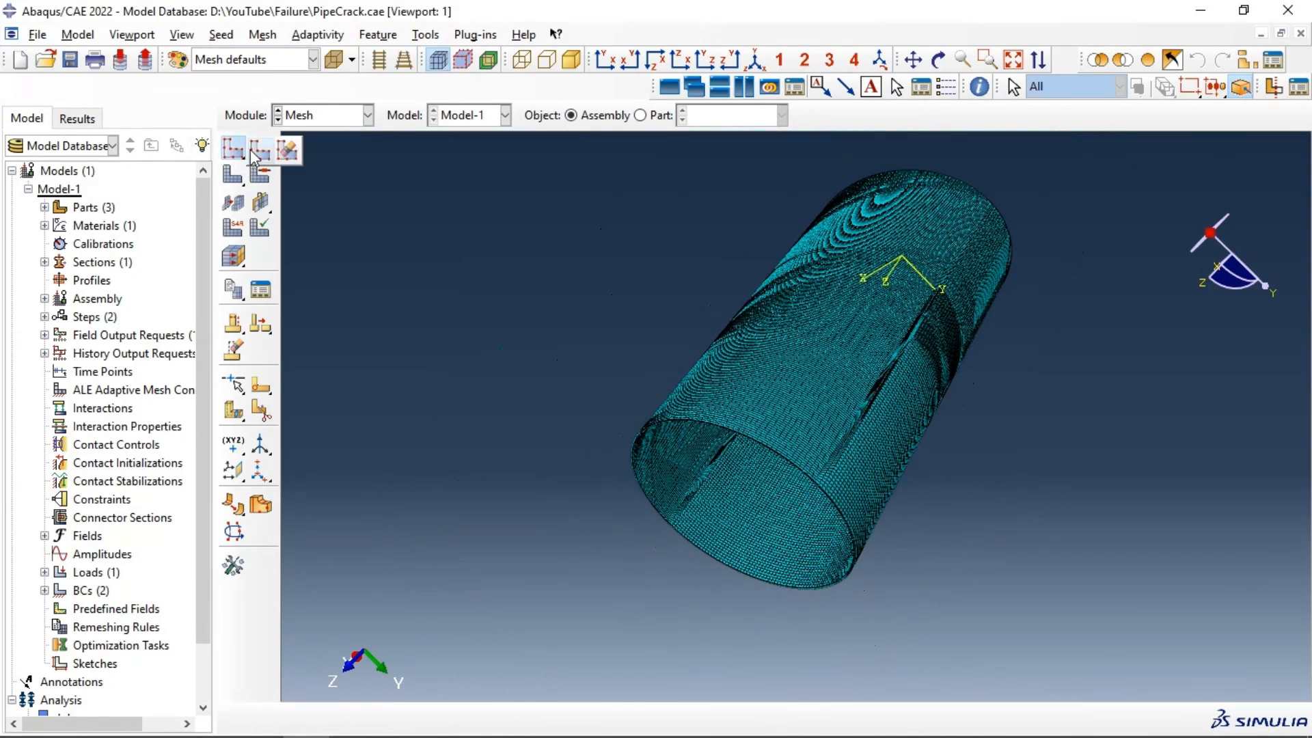
pyautogui.click(258, 151)
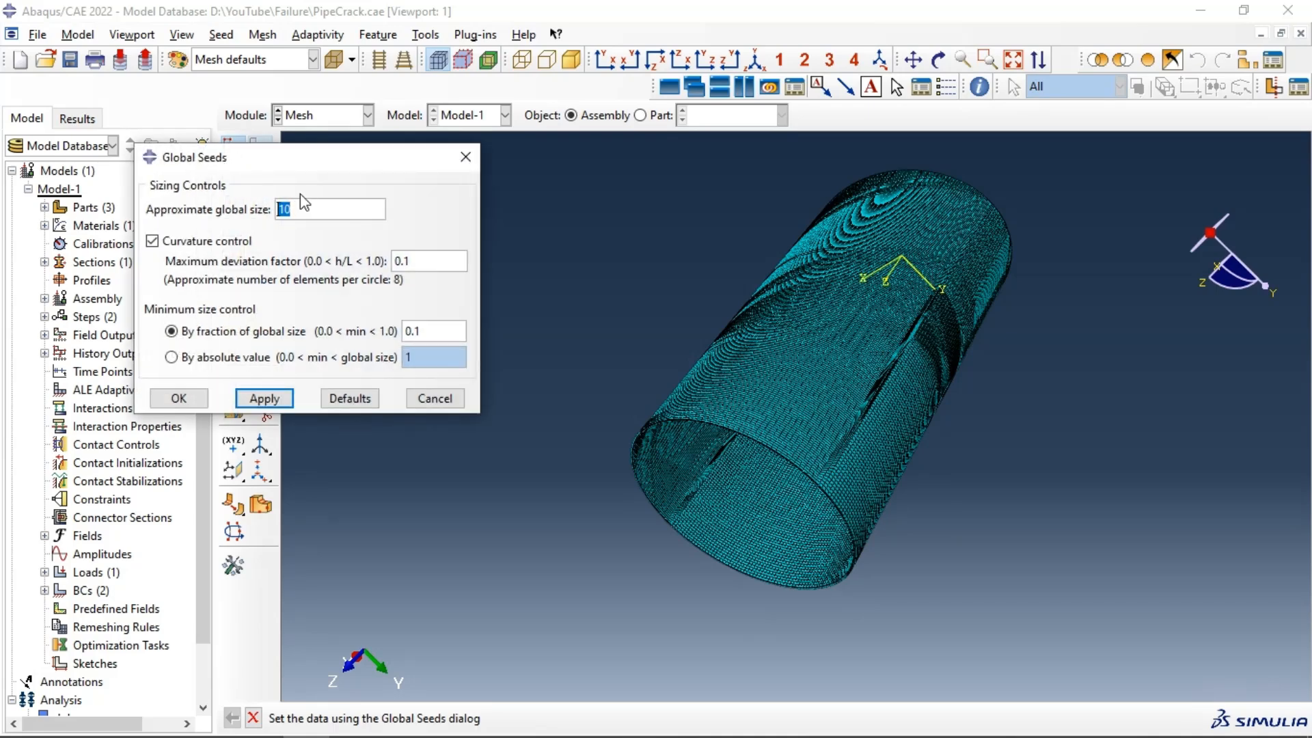
pyautogui.write('5')
pyautogui.click(265, 399)
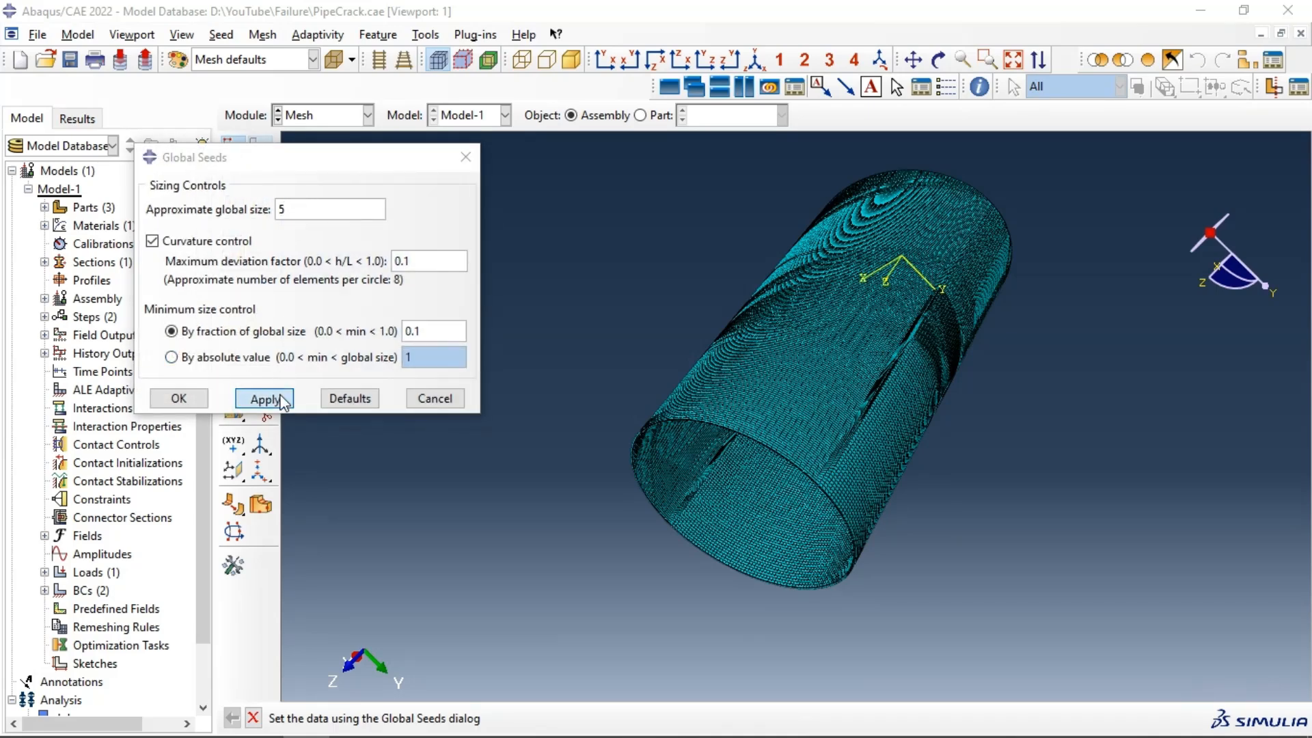
pyautogui.click(111, 313)
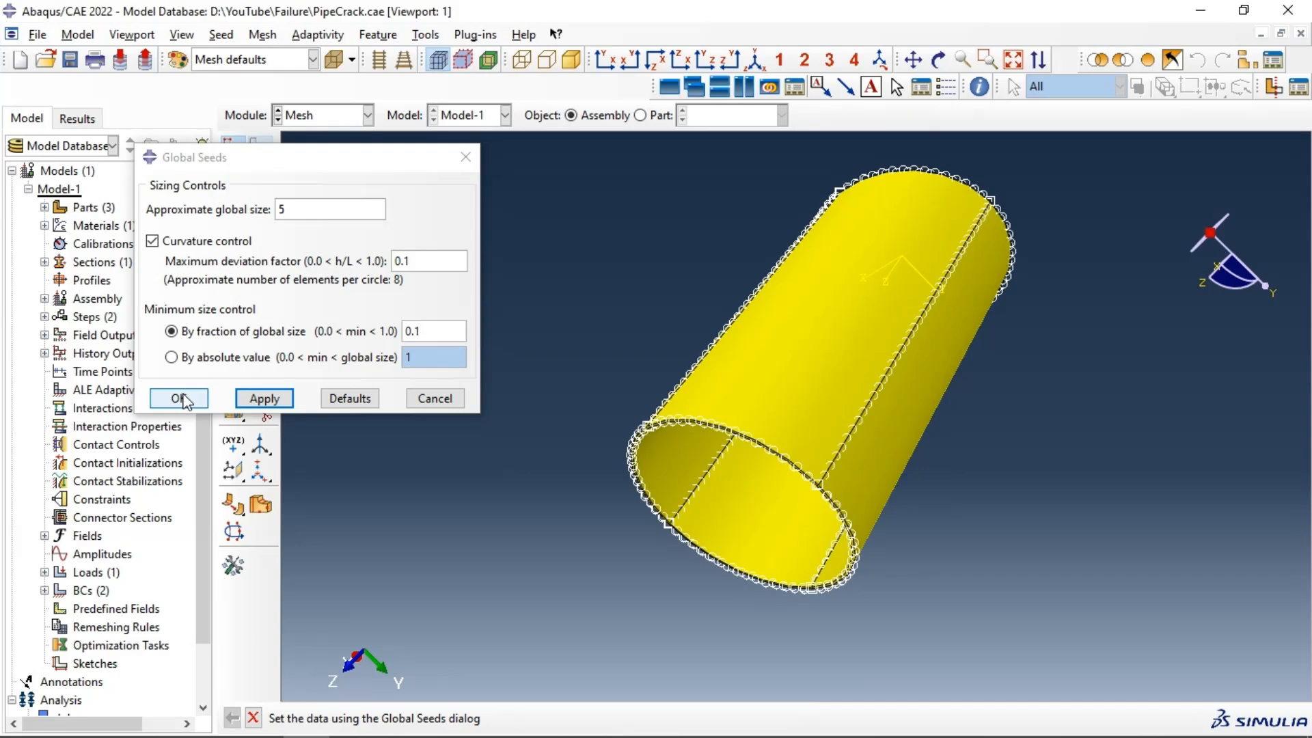
pyautogui.click(178, 399)
# - Mesh the pipe instance with the new global seeds and inspect the elements around the two cracks
pyautogui.click(231, 177)
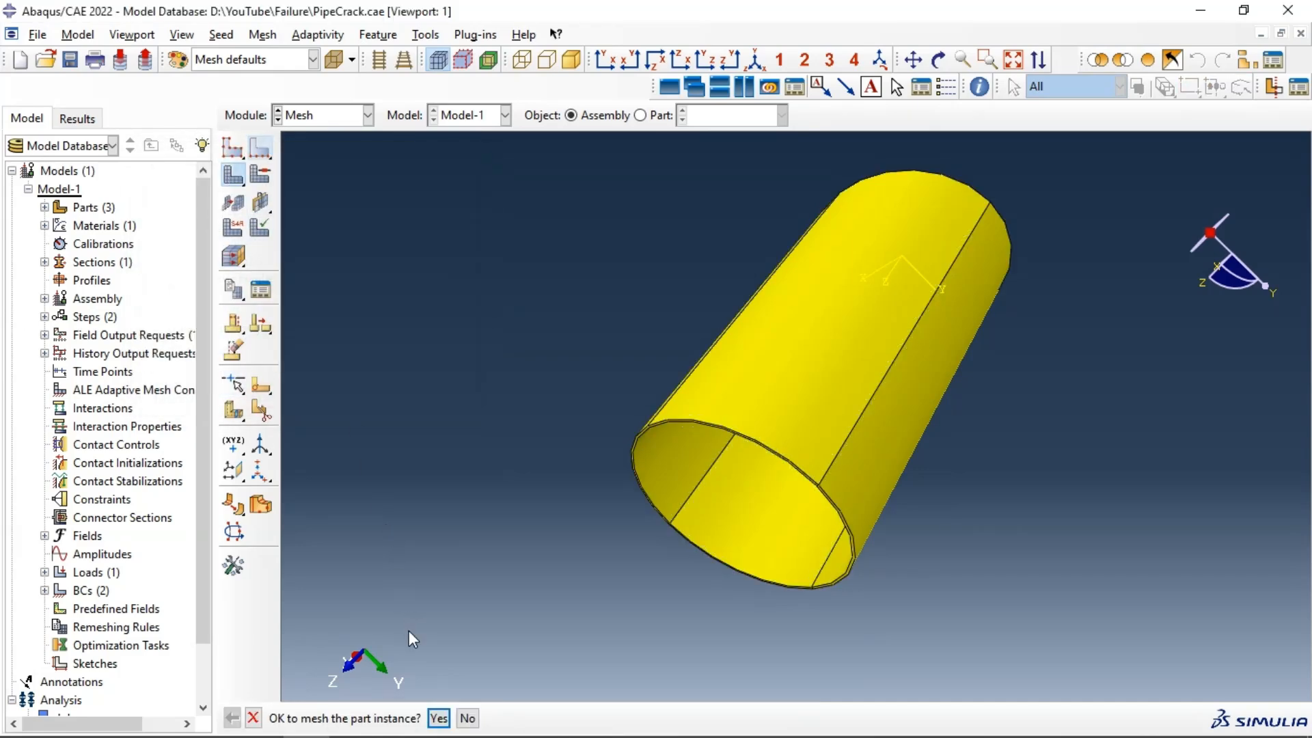
pyautogui.click(438, 717)
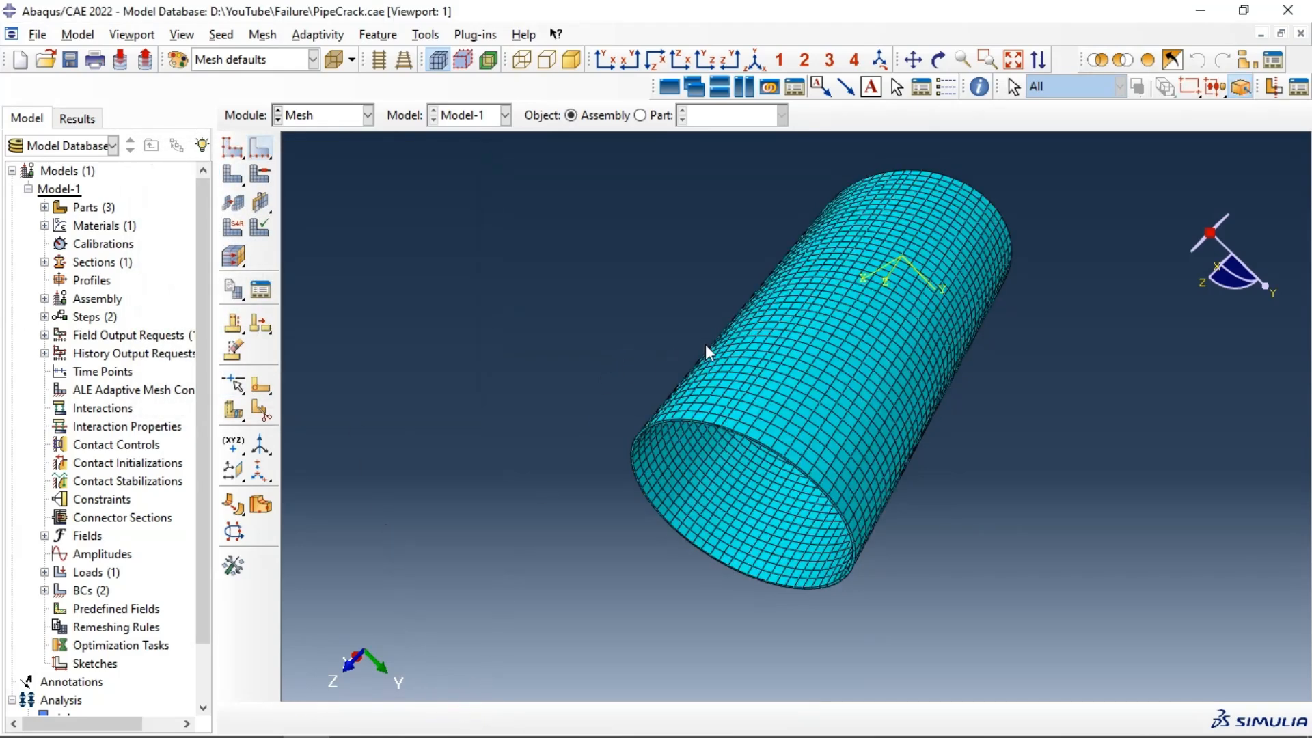
pyautogui.keyDown('ctrl'); pyautogui.keyDown('alt'); pyautogui.moveTo(900, 347); pyautogui.dragTo(684, 436); pyautogui.keyUp('alt'); pyautogui.keyUp('ctrl')
pyautogui.scroll(-9, 776, 403)
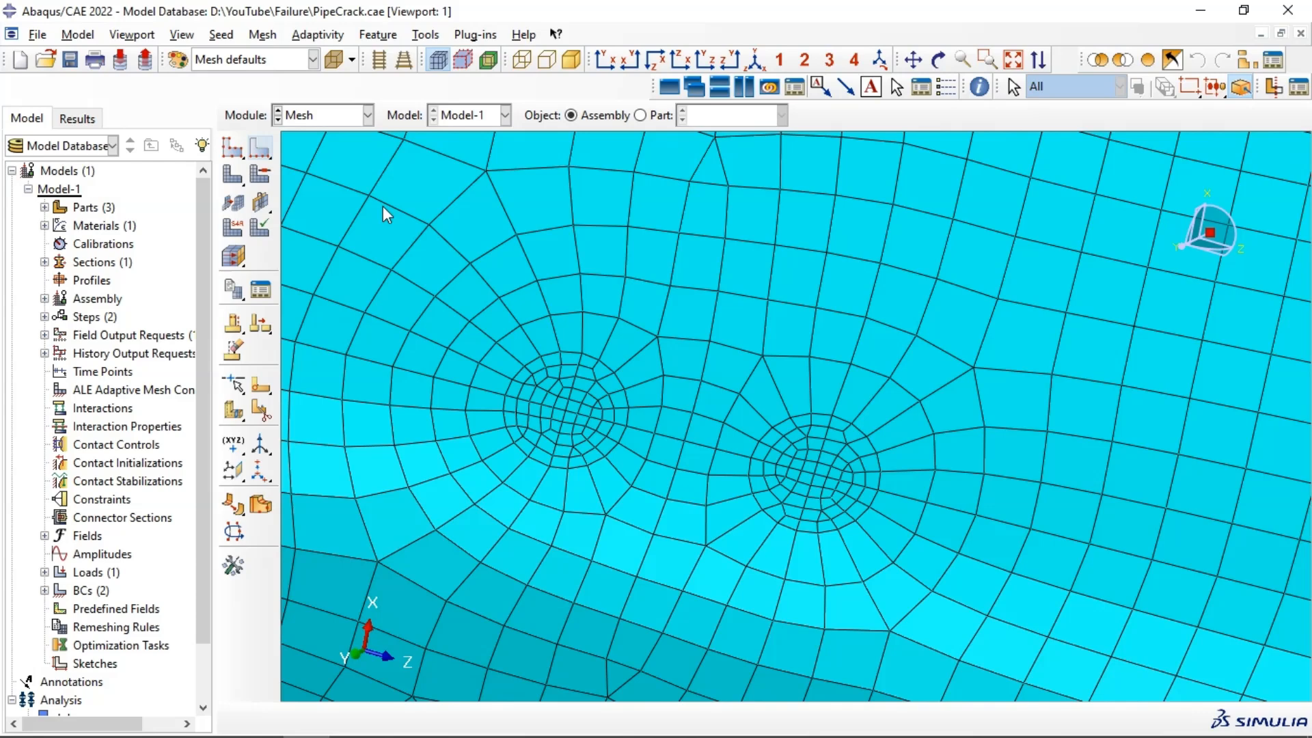
# - Switch the mesh controls of the cells inside both crack circles to the Medial axis algorithm and remesh the pipe instance
pyautogui.click(260, 174)
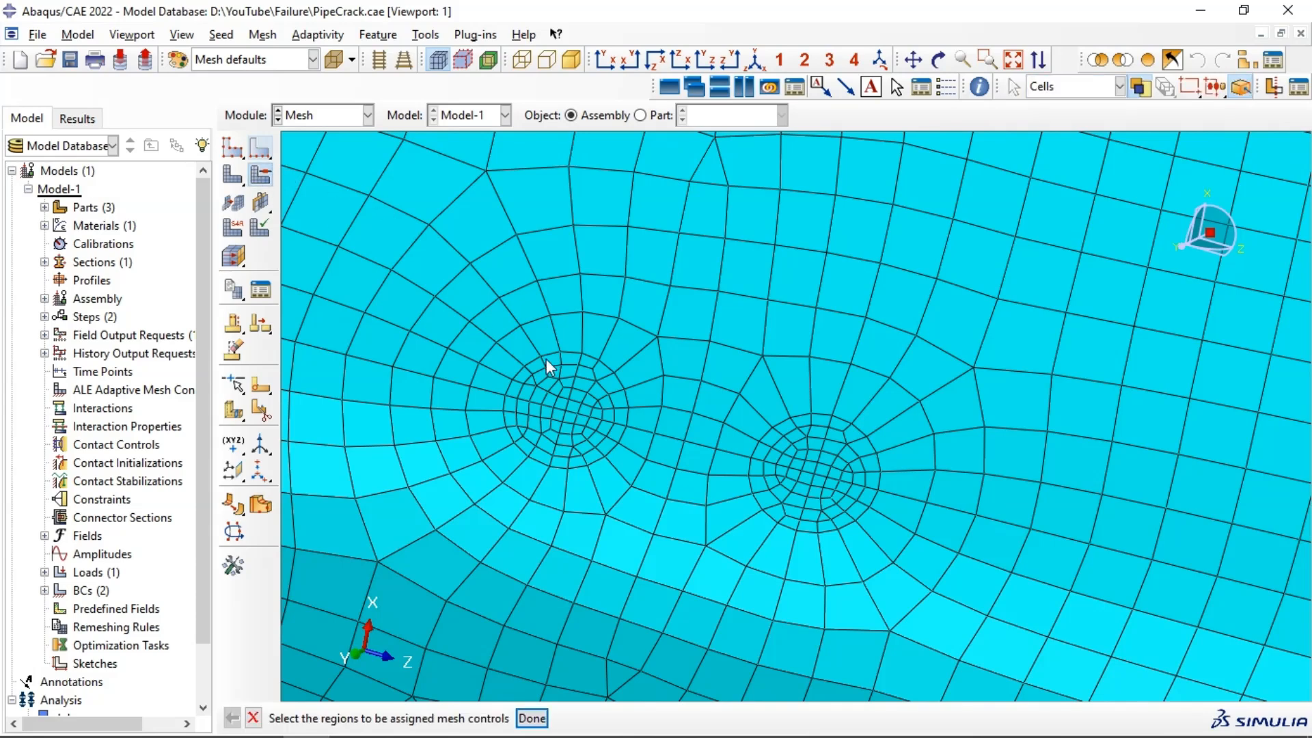
pyautogui.click(576, 384)
pyautogui.keyDown('shift'); pyautogui.click(794, 489); pyautogui.keyUp('shift')
pyautogui.keyDown('shift'); pyautogui.click(805, 447); pyautogui.keyUp('shift')
pyautogui.keyDown('shift'); pyautogui.click(852, 475); pyautogui.keyUp('shift')
pyautogui.keyDown('shift'); pyautogui.click(847, 490); pyautogui.keyUp('shift')
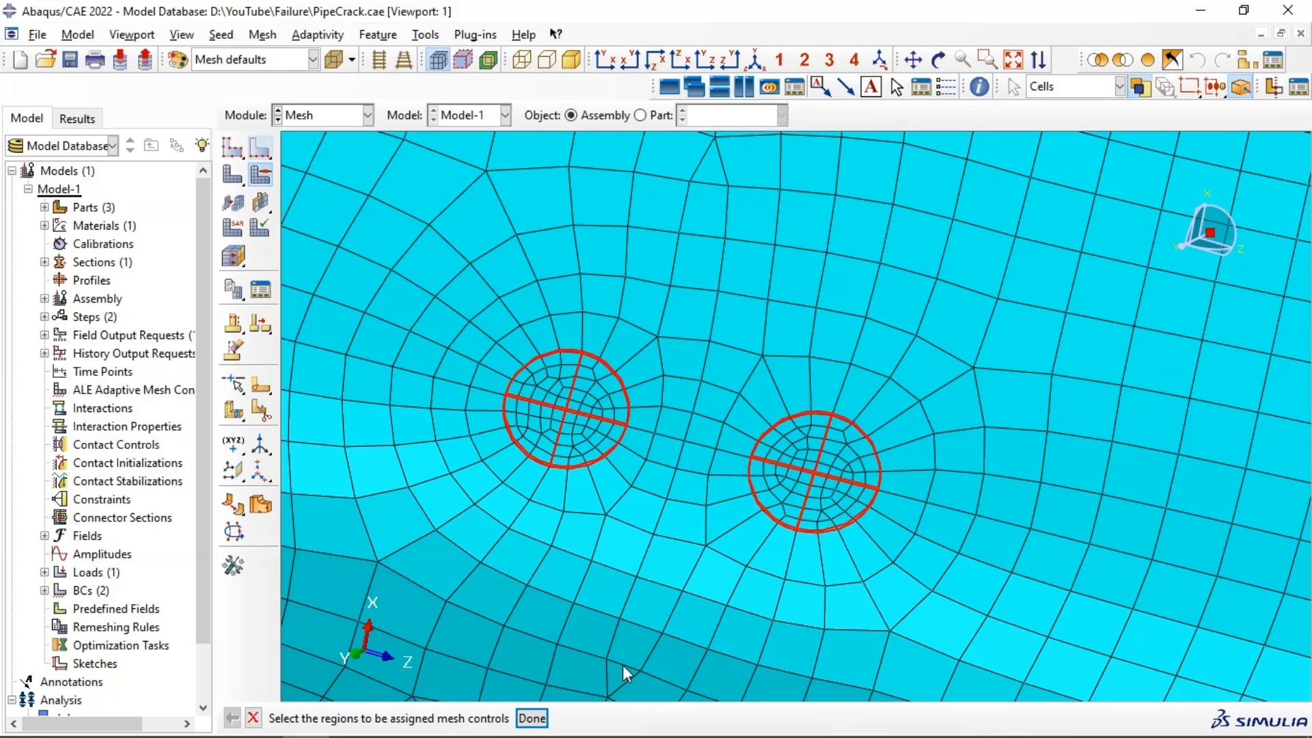
pyautogui.click(533, 718)
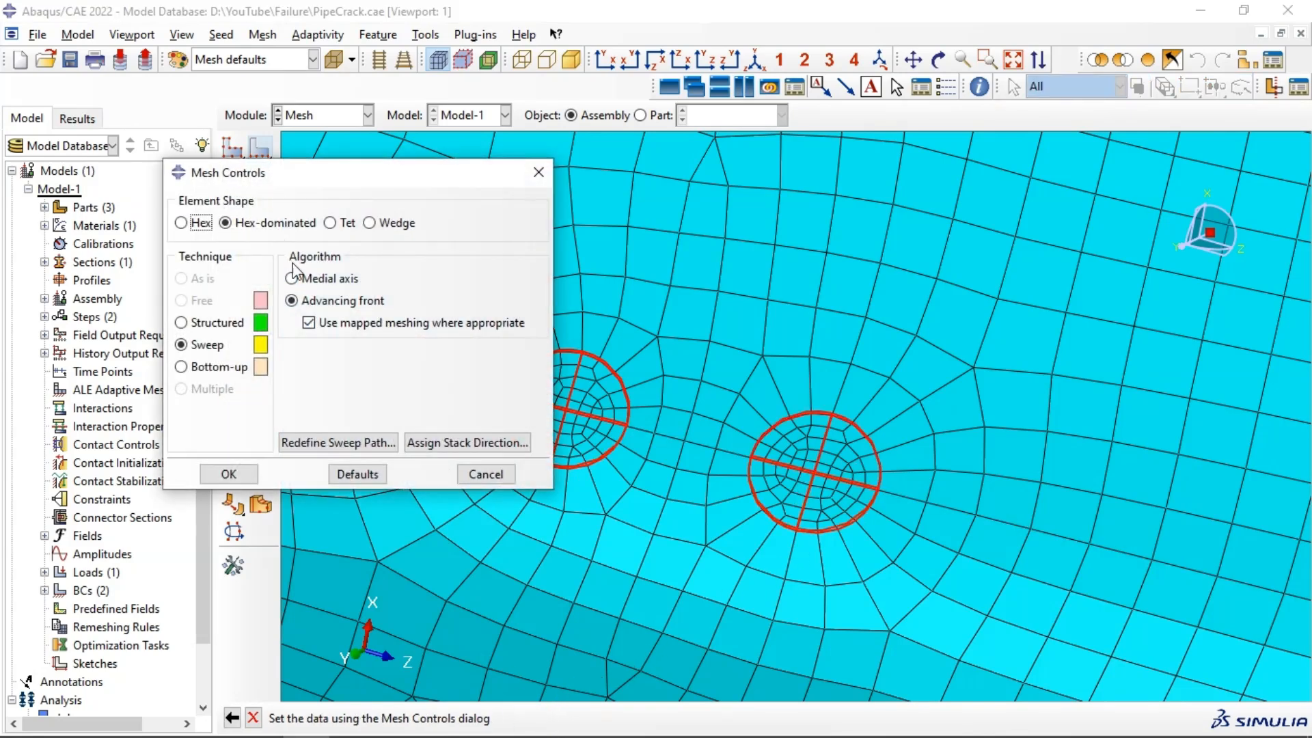
pyautogui.click(292, 279)
pyautogui.click(229, 473)
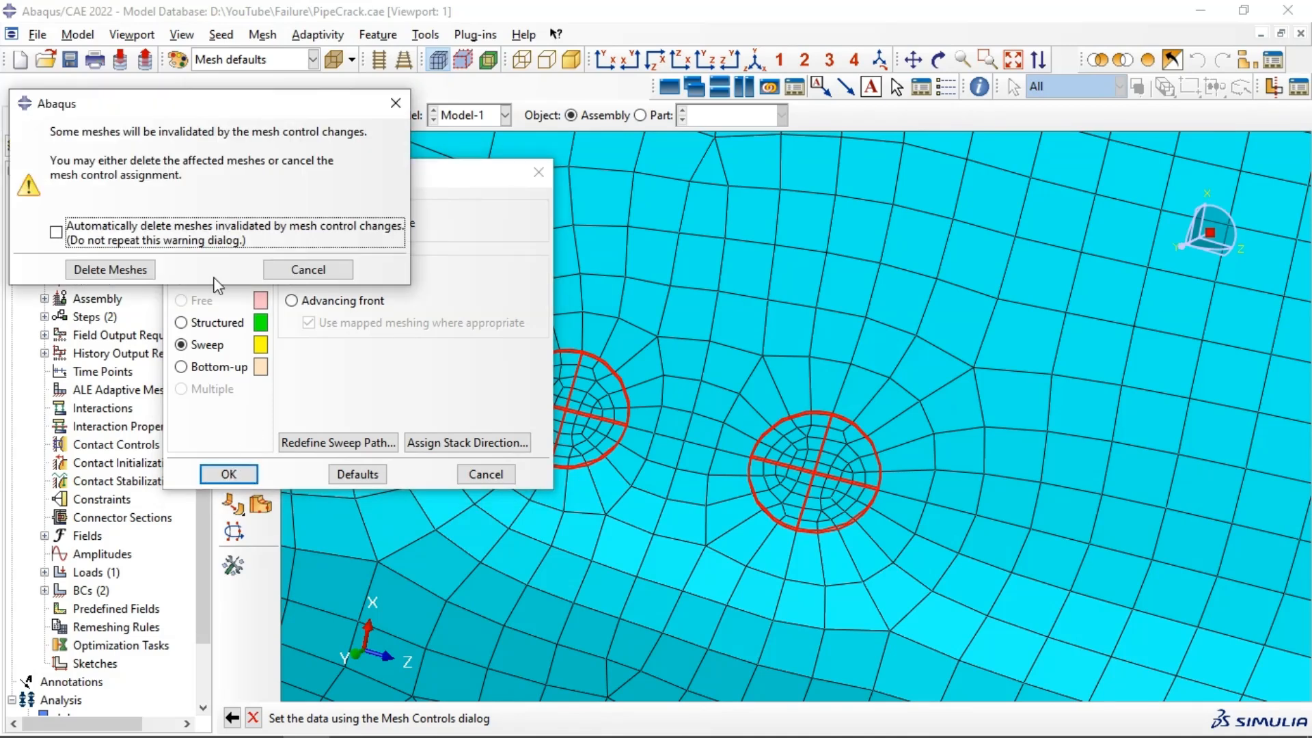
pyautogui.click(110, 269)
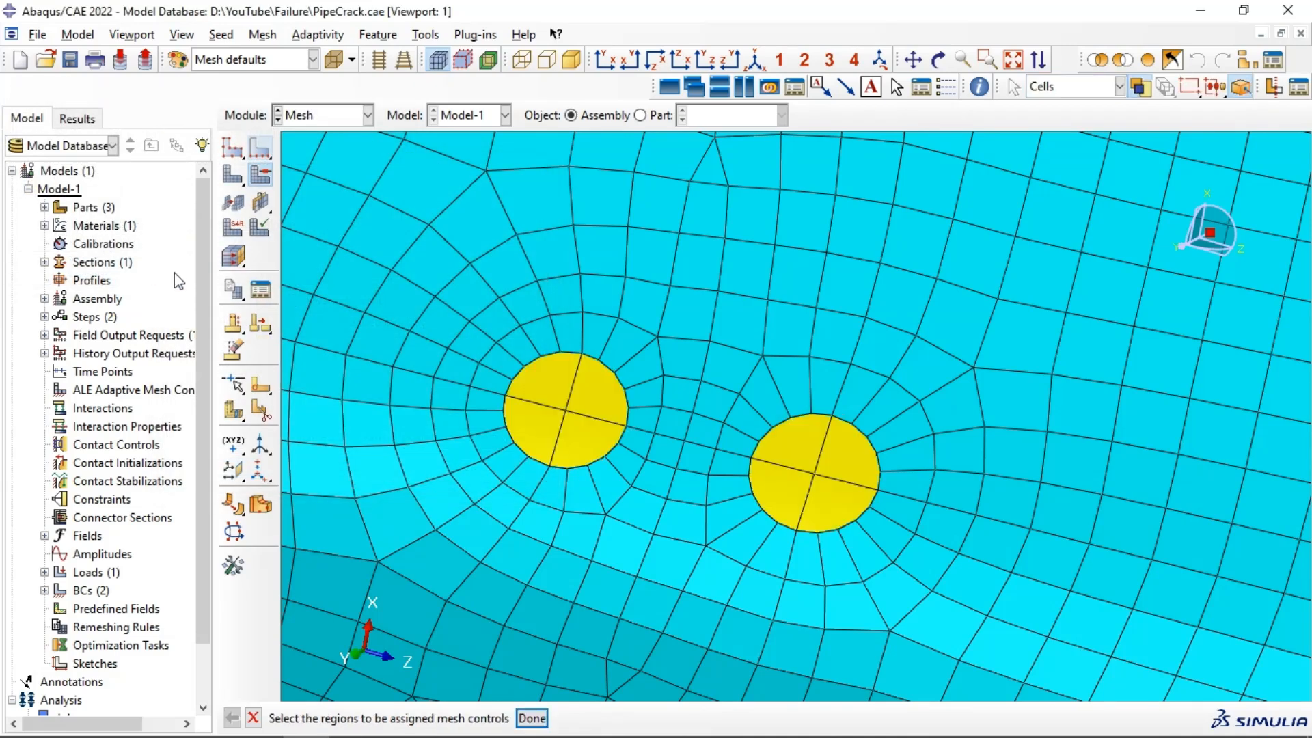
pyautogui.click(232, 177)
pyautogui.click(438, 718)
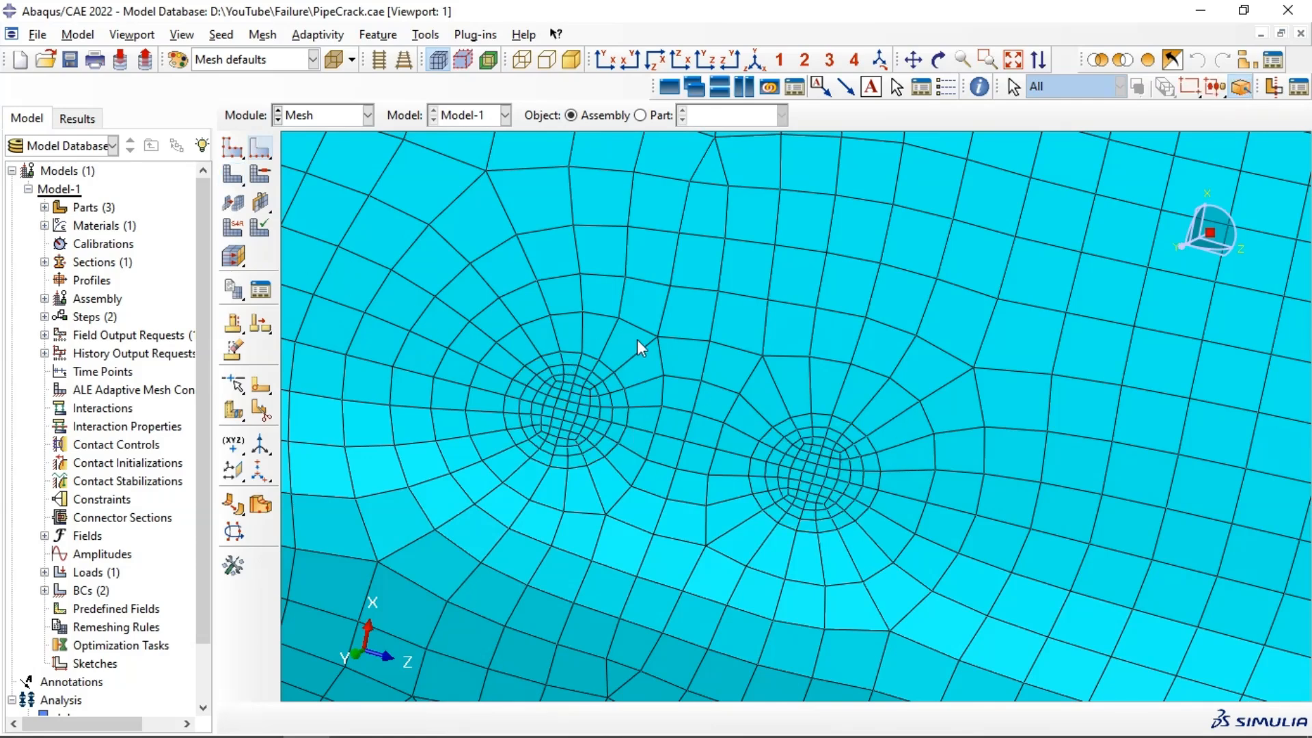
# - Assign free Tet elements with the default algorithm to the cells inside both crack circles and remesh the pipe instance
pyautogui.click(254, 178)
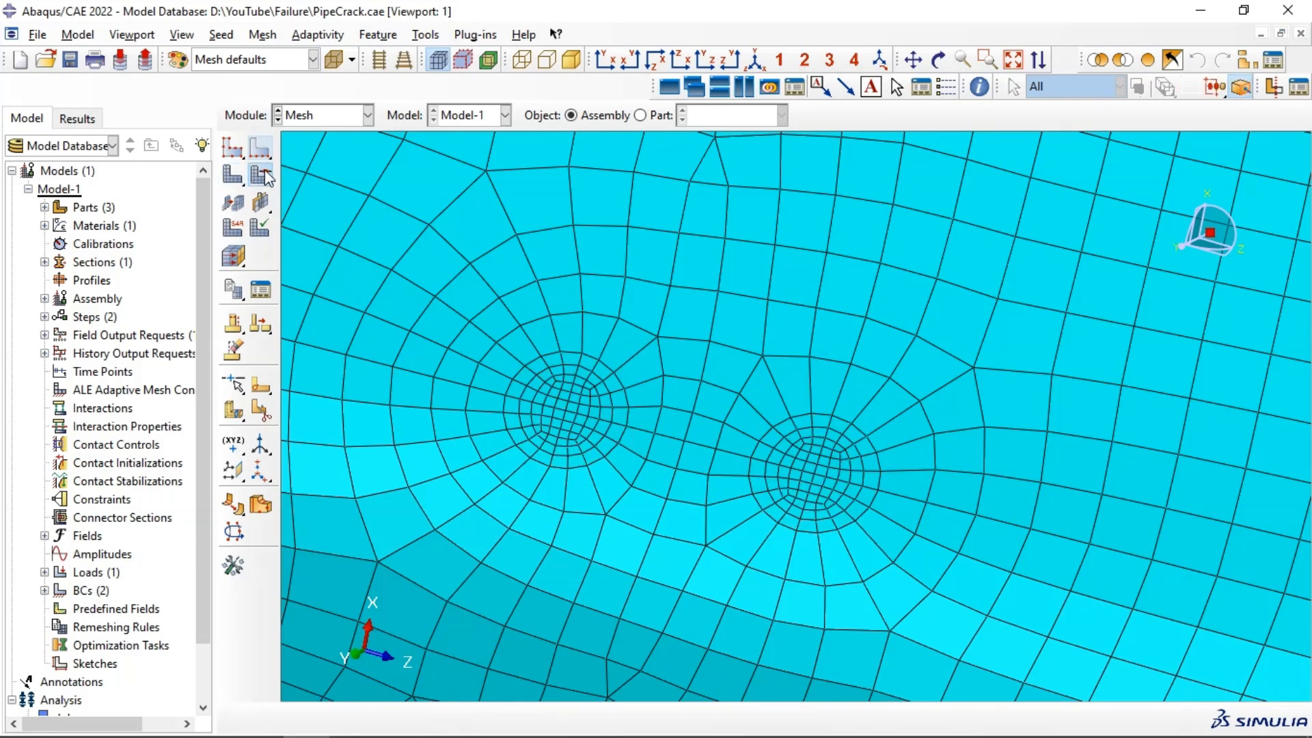
pyautogui.click(596, 402)
pyautogui.keyDown('shift'); pyautogui.click(549, 421); pyautogui.keyUp('shift')
pyautogui.keyDown('shift'); pyautogui.click(845, 453); pyautogui.keyUp('shift')
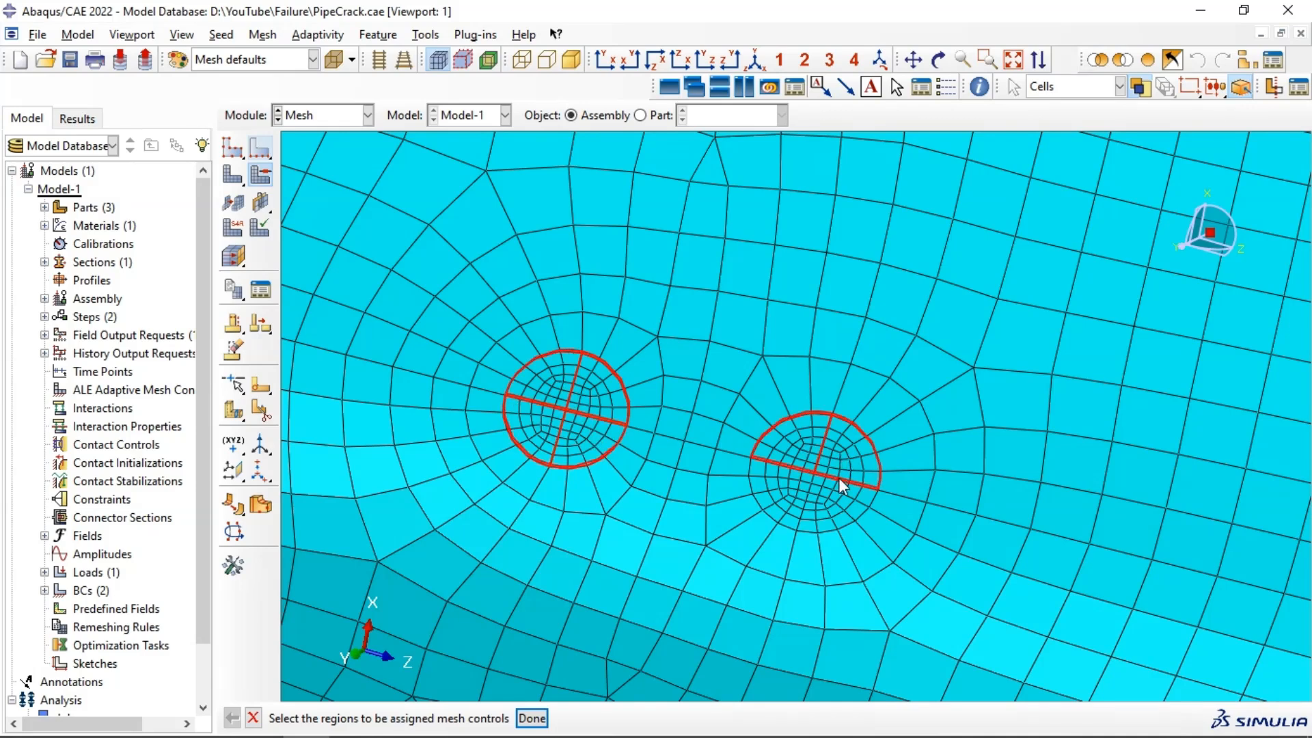
pyautogui.keyDown('shift'); pyautogui.click(826, 499); pyautogui.keyUp('shift')
pyautogui.keyDown('shift'); pyautogui.click(796, 508); pyautogui.keyUp('shift')
pyautogui.click(531, 718)
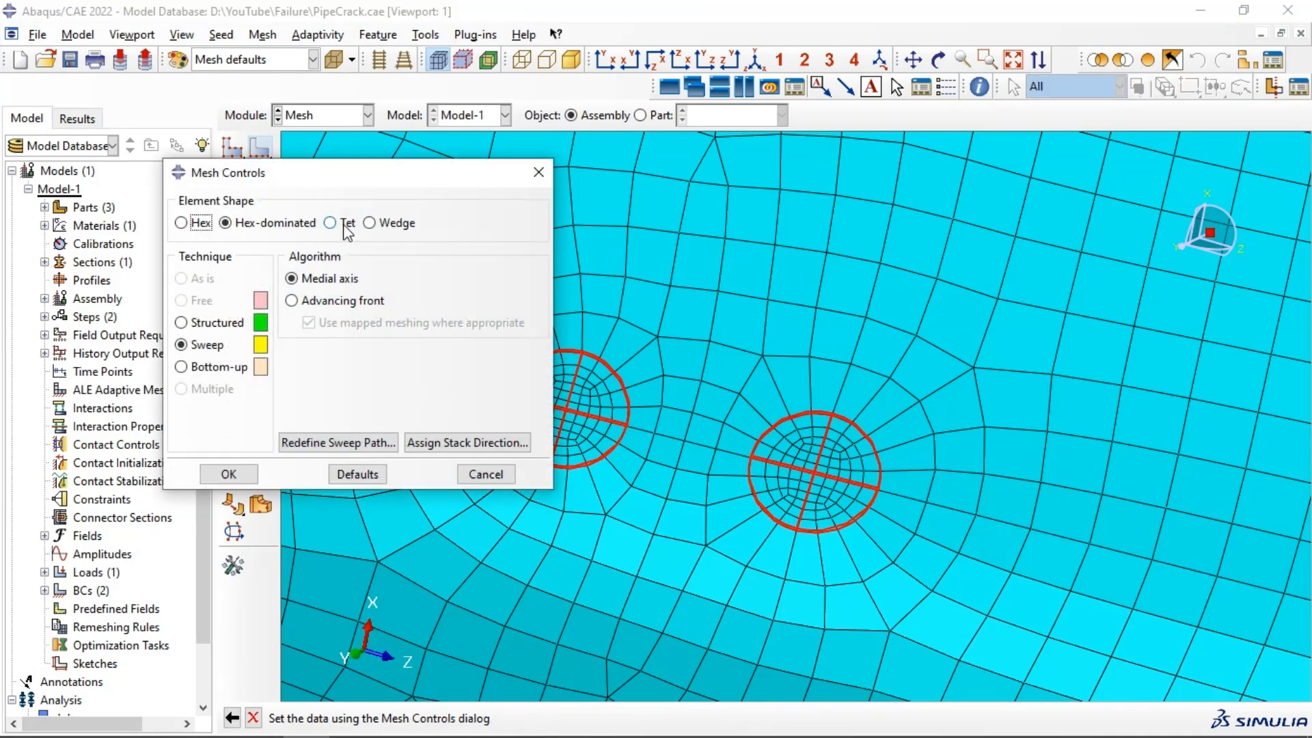
pyautogui.click(331, 223)
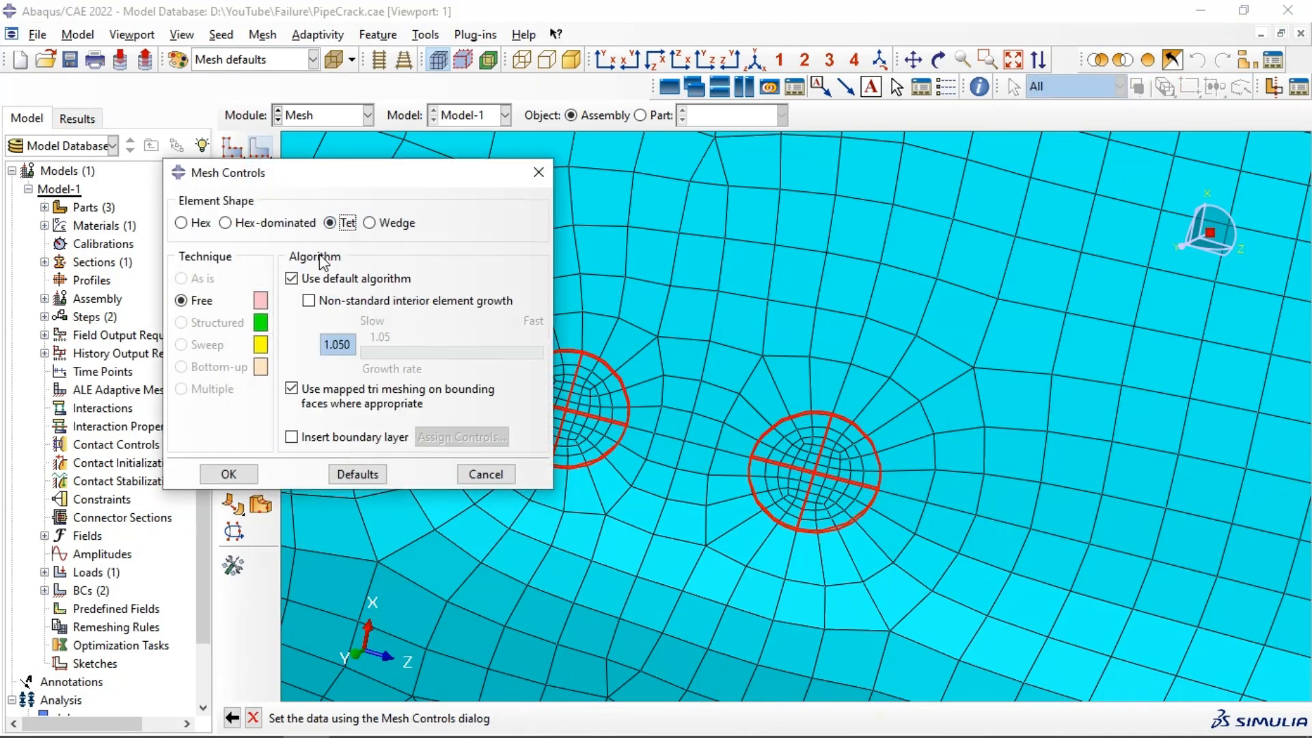
pyautogui.click(232, 474)
pyautogui.click(110, 270)
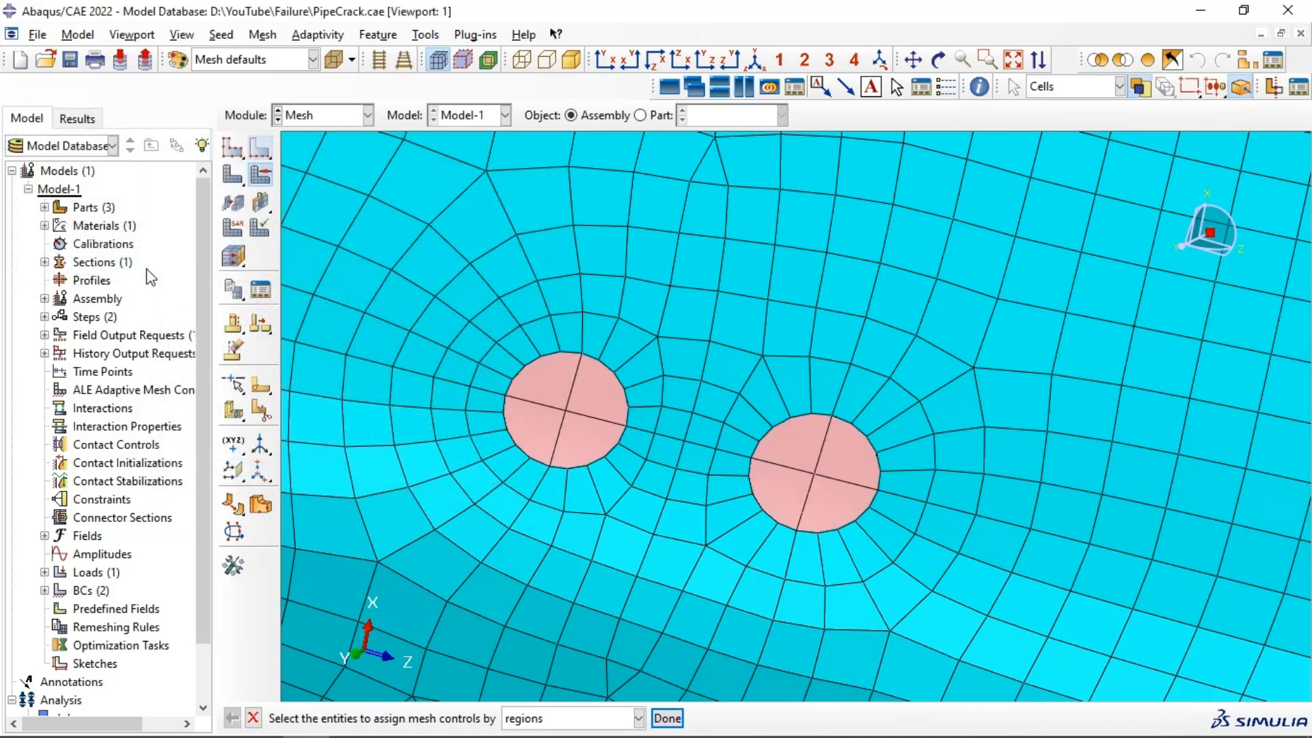
pyautogui.click(99, 362)
pyautogui.click(438, 718)
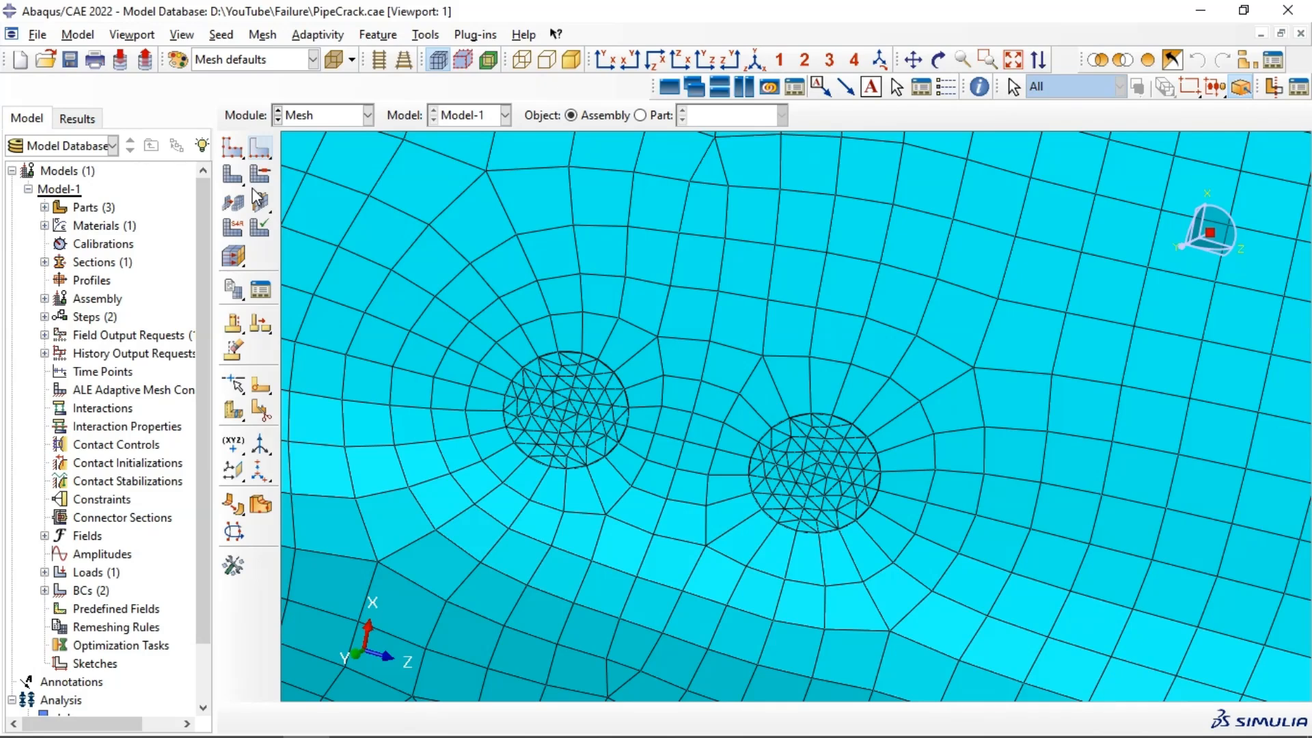
# - Delete the local seeds from the circular edges around both cracks, discarding the affected meshes
pyautogui.click(265, 147)
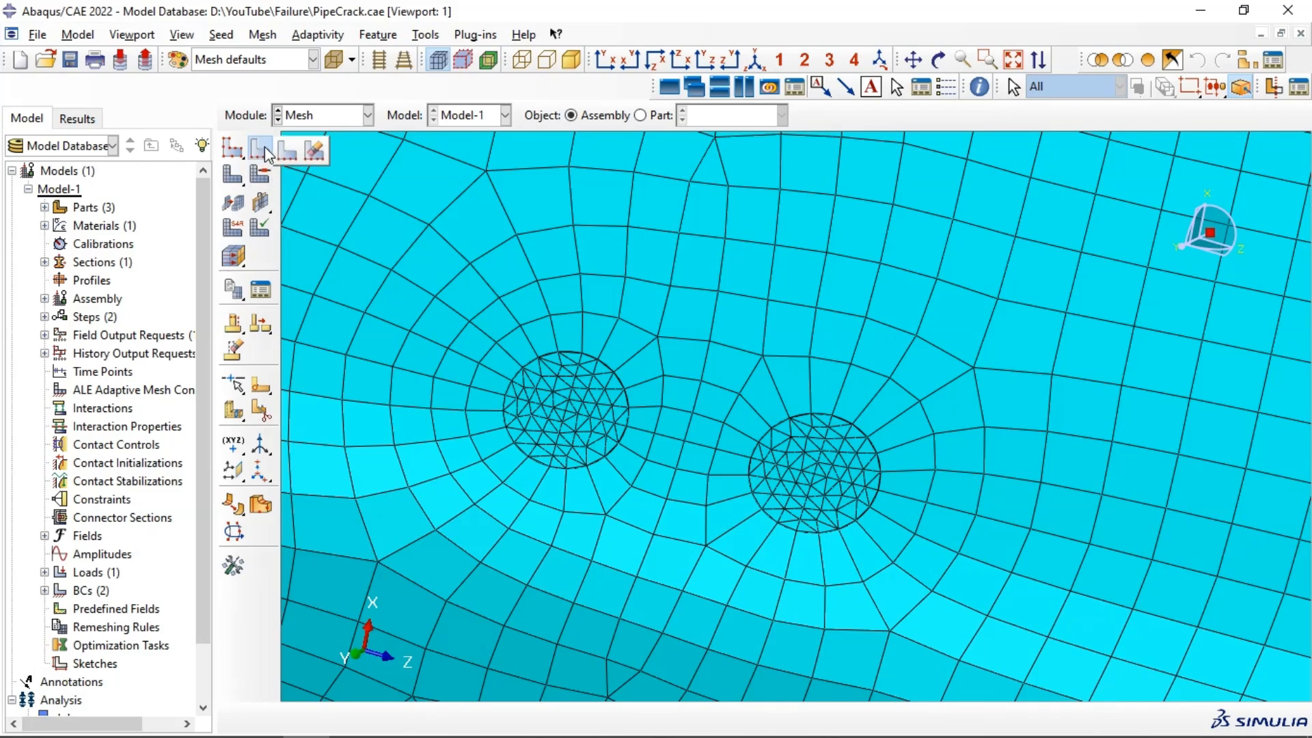
pyautogui.click(314, 153)
pyautogui.click(540, 354)
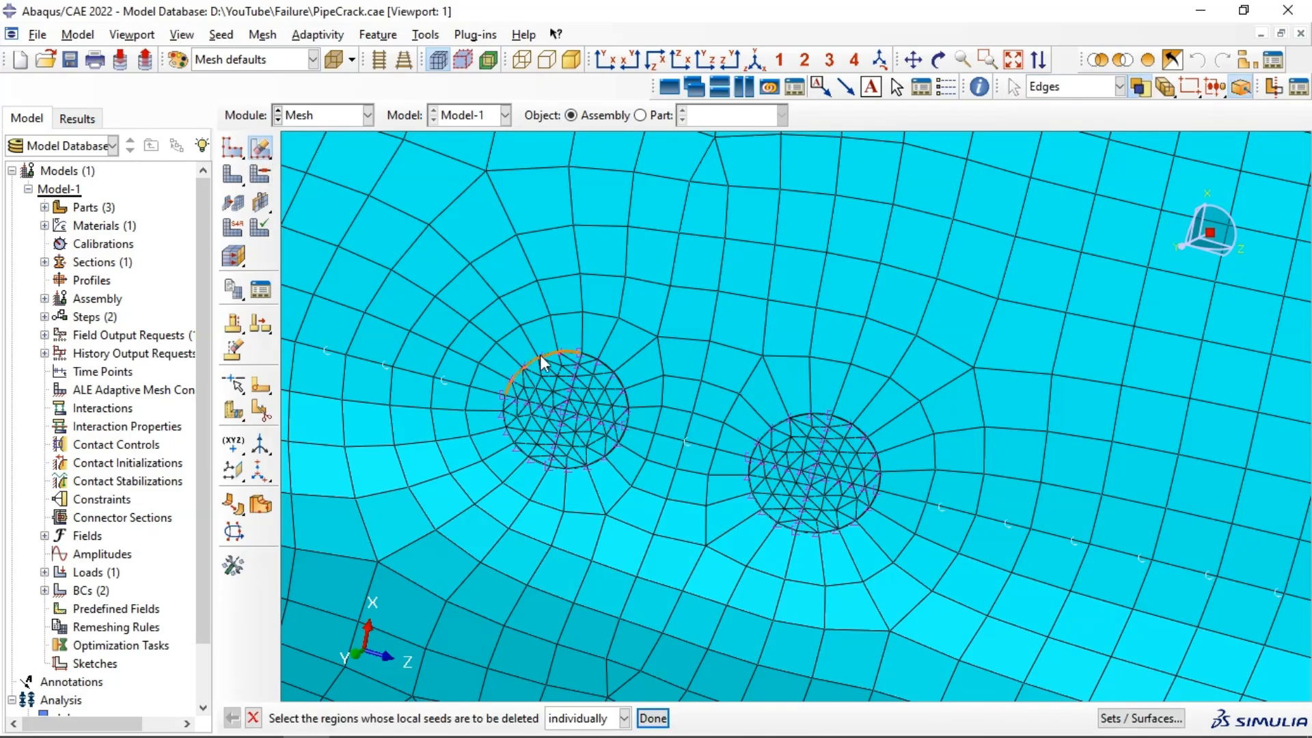
pyautogui.keyDown('shift'); pyautogui.click(599, 374); pyautogui.keyUp('shift')
pyautogui.keyDown('shift'); pyautogui.click(615, 451); pyautogui.keyUp('shift')
pyautogui.keyDown('shift'); pyautogui.click(534, 461); pyautogui.keyUp('shift')
pyautogui.keyDown('shift'); pyautogui.click(752, 493); pyautogui.keyUp('shift')
pyautogui.keyDown('shift'); pyautogui.click(771, 431); pyautogui.keyUp('shift')
pyautogui.keyDown('shift'); pyautogui.click(862, 439); pyautogui.keyUp('shift')
pyautogui.keyDown('shift'); pyautogui.click(866, 516); pyautogui.keyUp('shift')
pyautogui.click(654, 717)
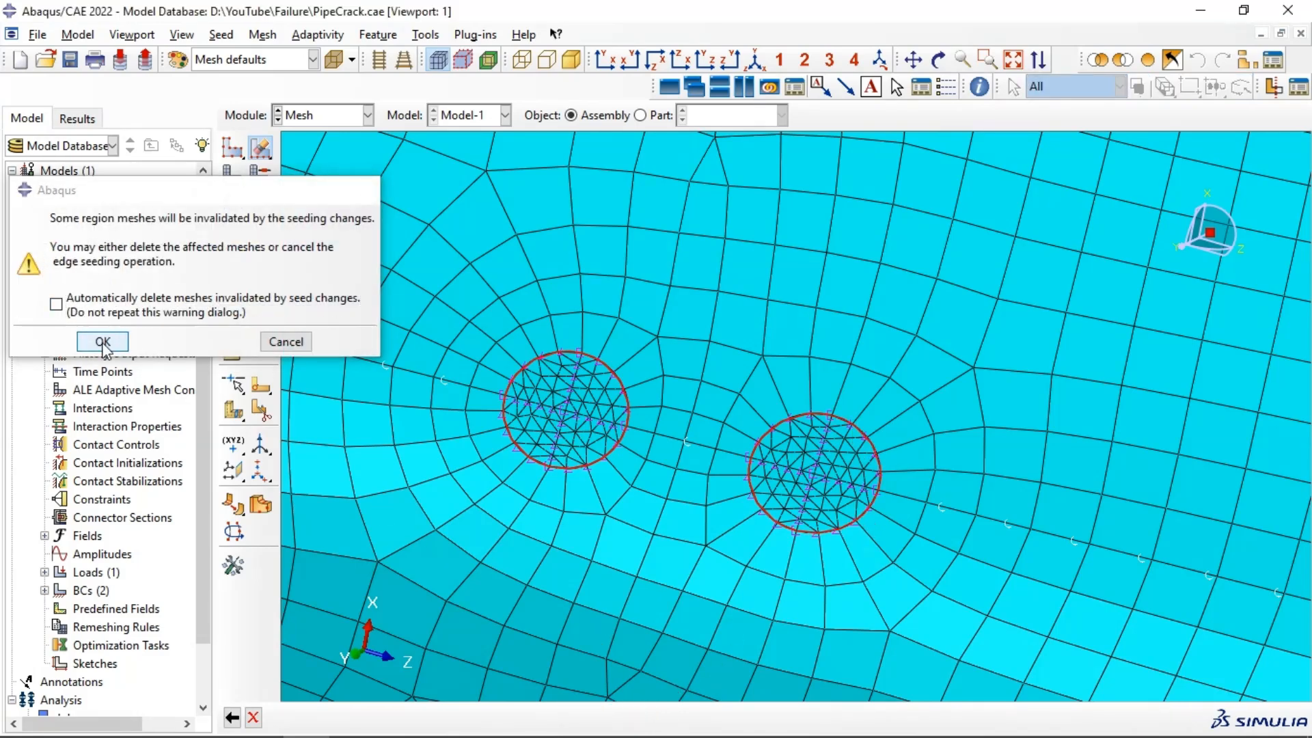
pyautogui.click(102, 341)
pyautogui.click(232, 174)
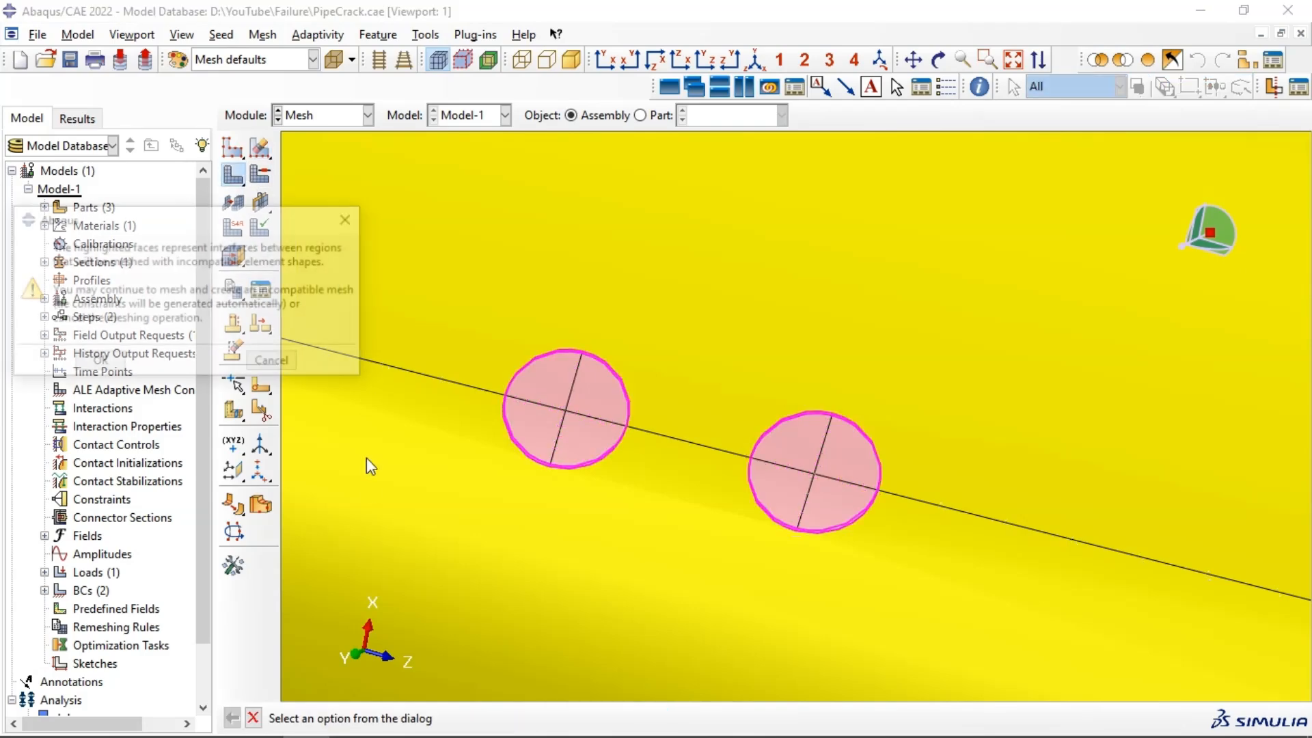
pyautogui.click(275, 363)
# - Set the mesh controls of the cells inside both crack circles to Hex elements, Sweep technique and Medial axis algorithm
pyautogui.click(260, 174)
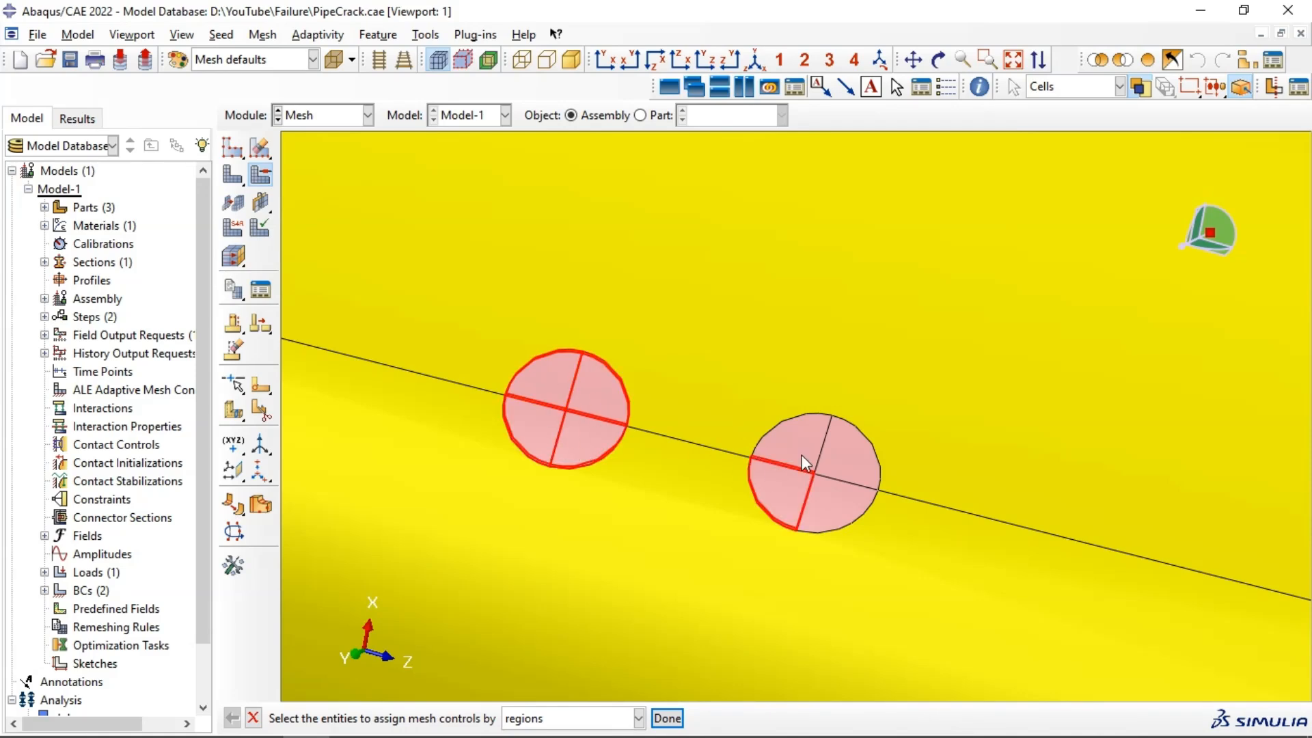
pyautogui.keyDown('shift'); pyautogui.click(834, 459); pyautogui.keyUp('shift')
pyautogui.keyDown('shift'); pyautogui.click(835, 492); pyautogui.keyUp('shift')
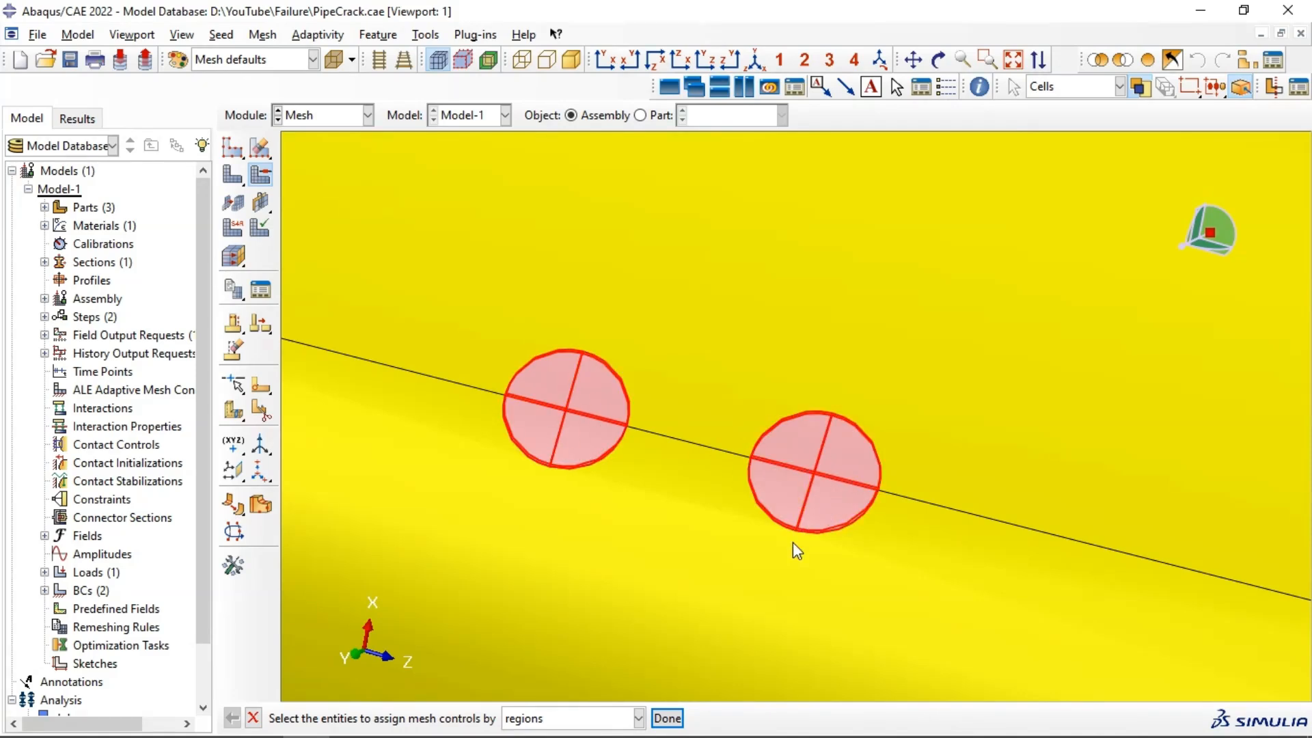
pyautogui.click(675, 719)
pyautogui.click(201, 224)
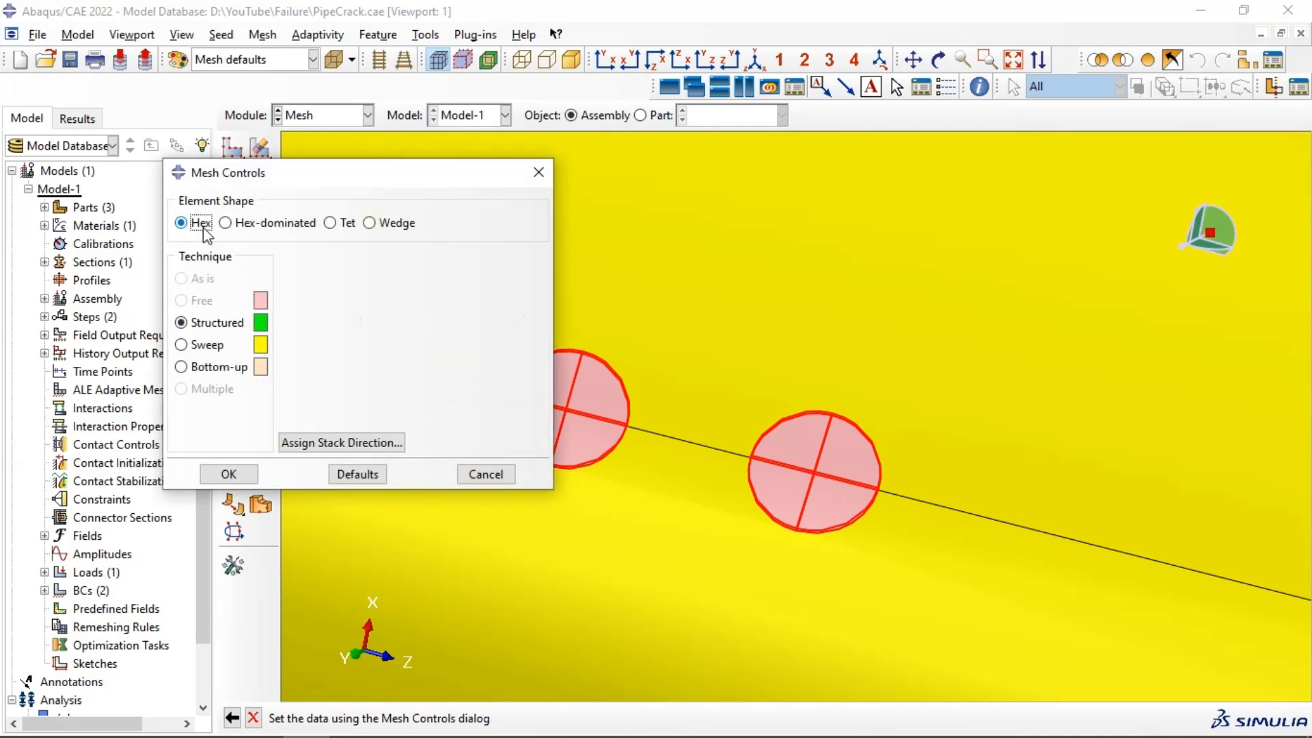
pyautogui.click(181, 344)
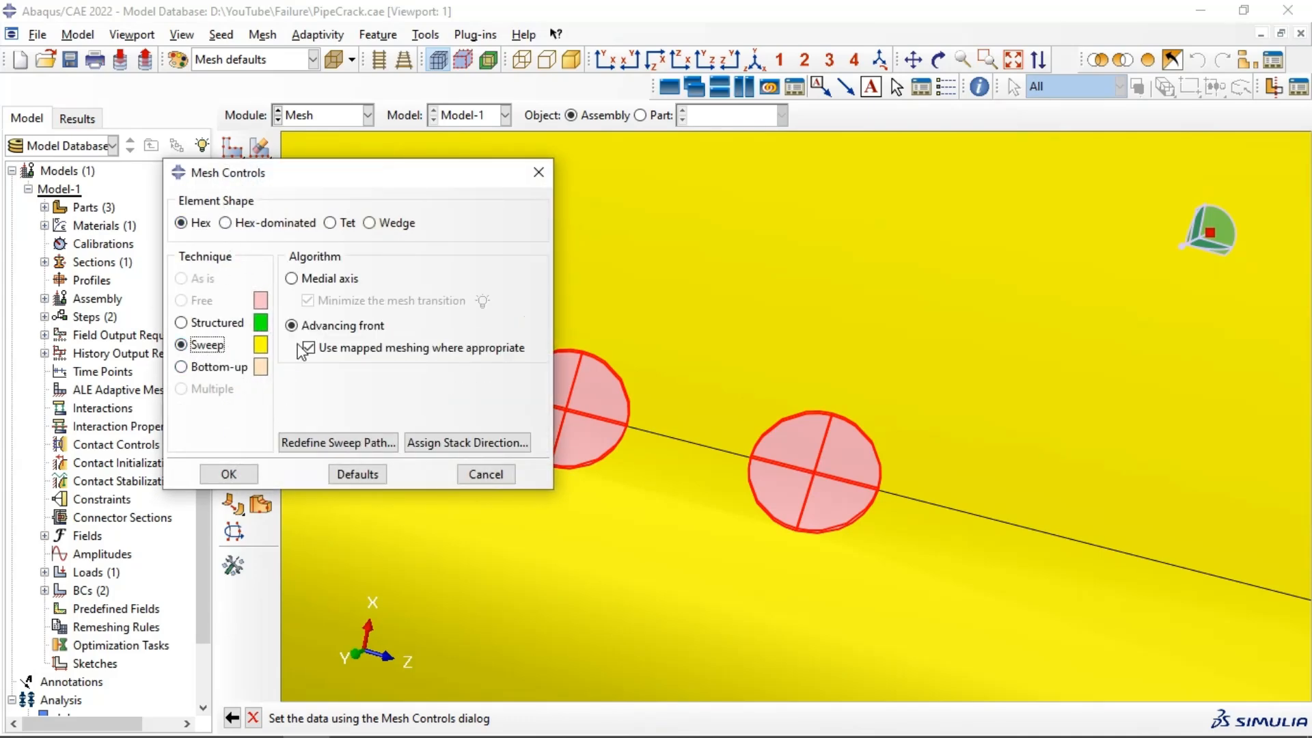
pyautogui.click(292, 278)
pyautogui.click(229, 474)
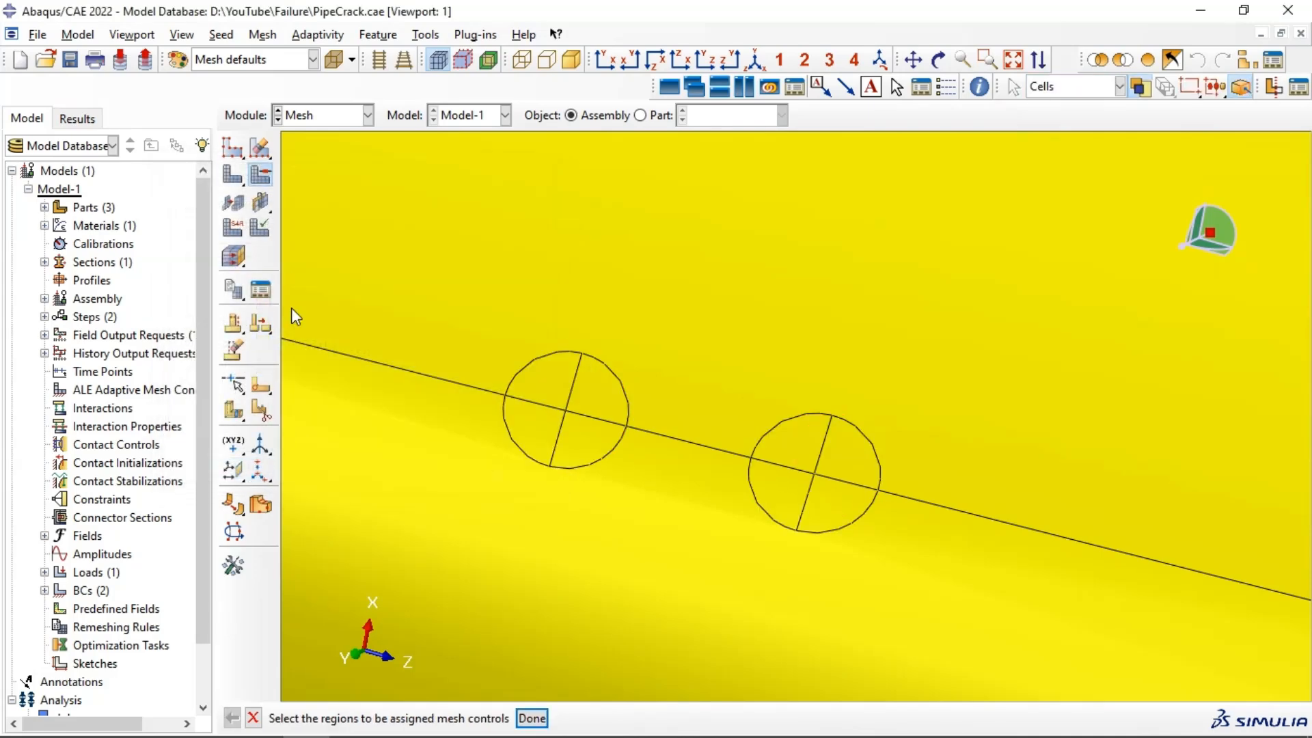
# - Mesh the pipe instance with the new controls and inspect the elements around both cracks and along the whole pipe
pyautogui.click(233, 177)
pyautogui.click(439, 719)
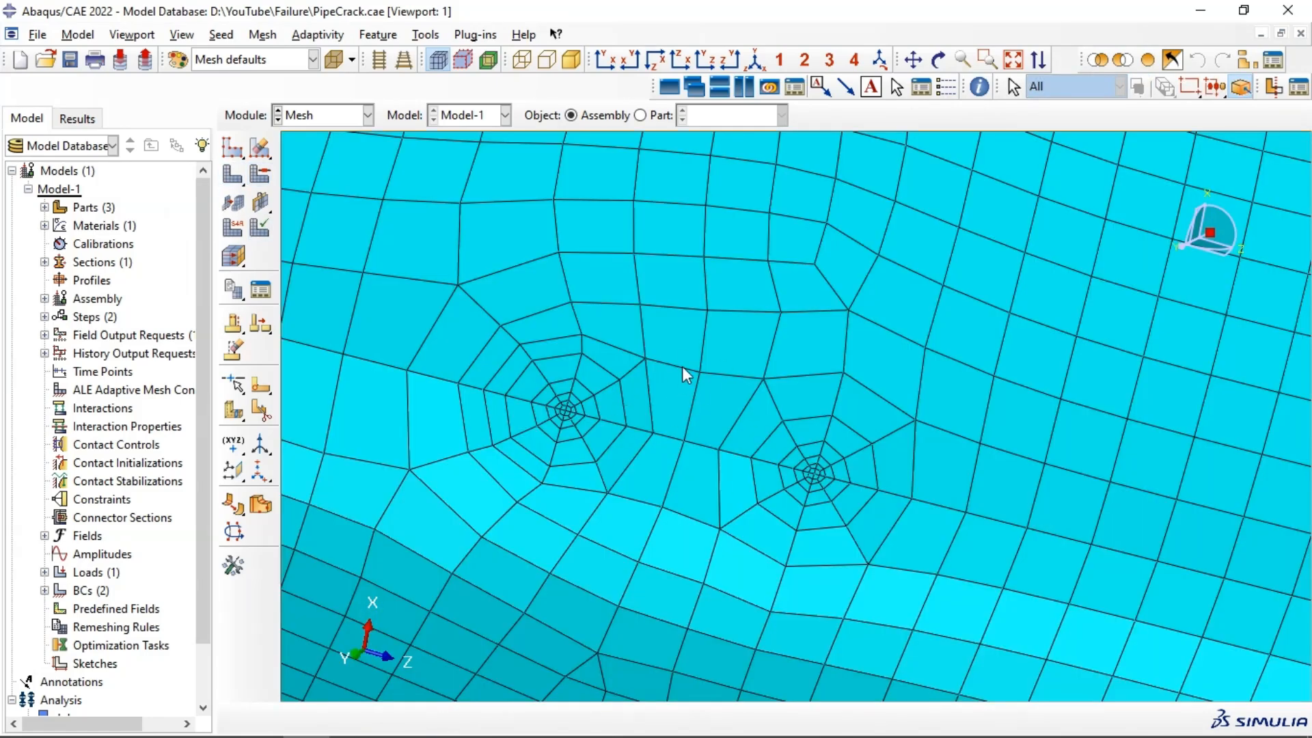
pyautogui.scroll(-5, 731, 322)
pyautogui.moveTo(774, 405); pyautogui.dragTo(741, 340)
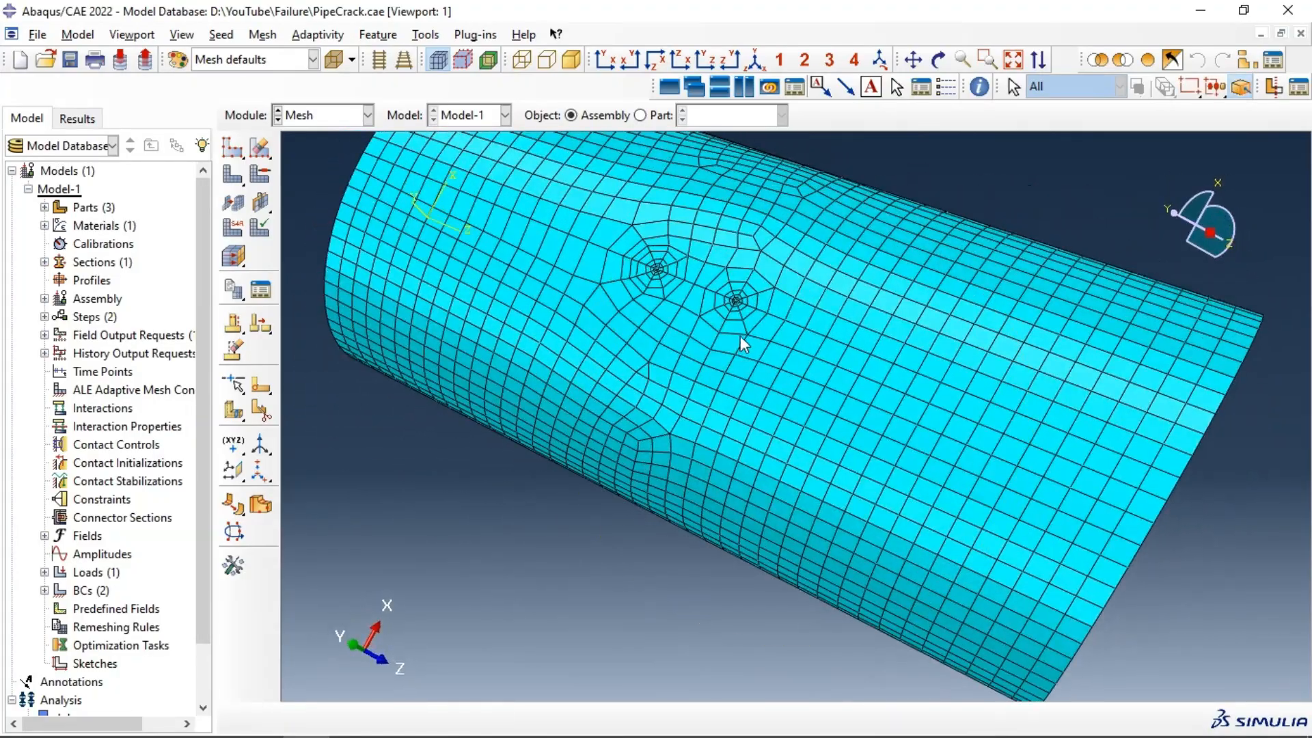
pyautogui.scroll(6, 727, 302)
pyautogui.scroll(2, 651, 314)
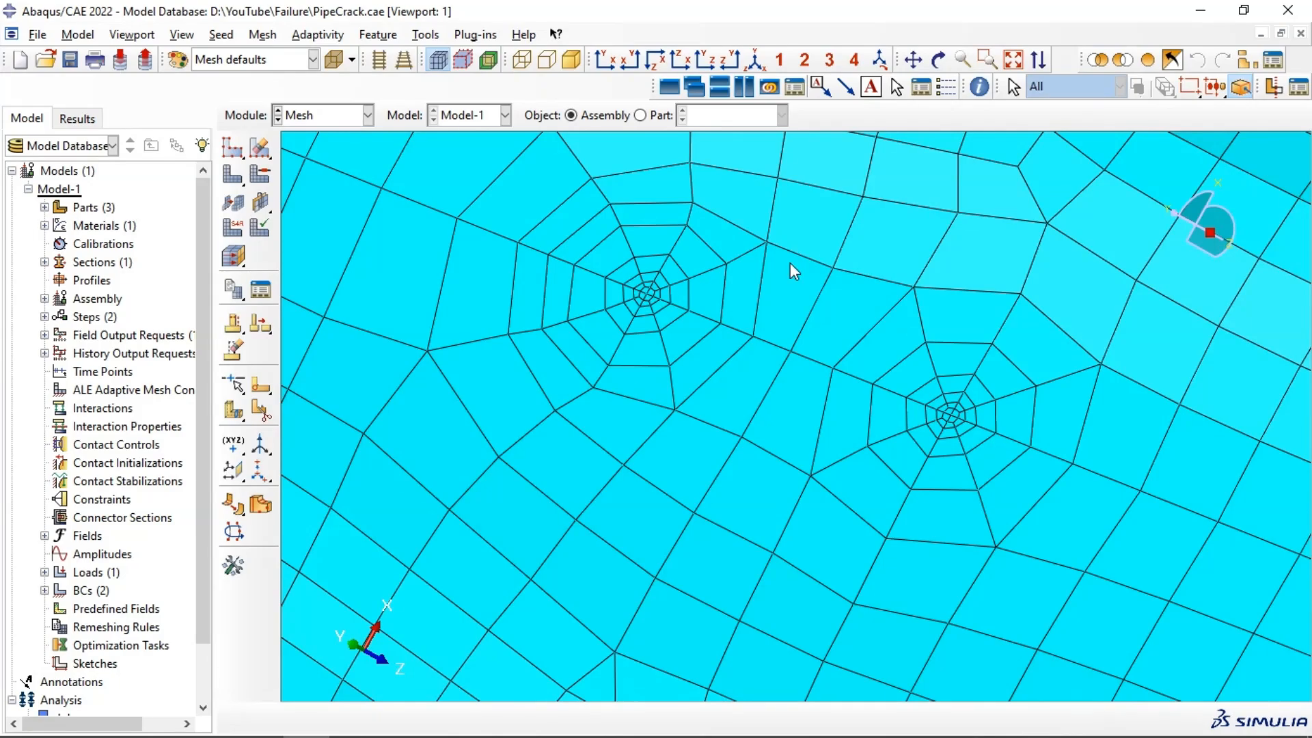
pyautogui.scroll(-10, 821, 376)
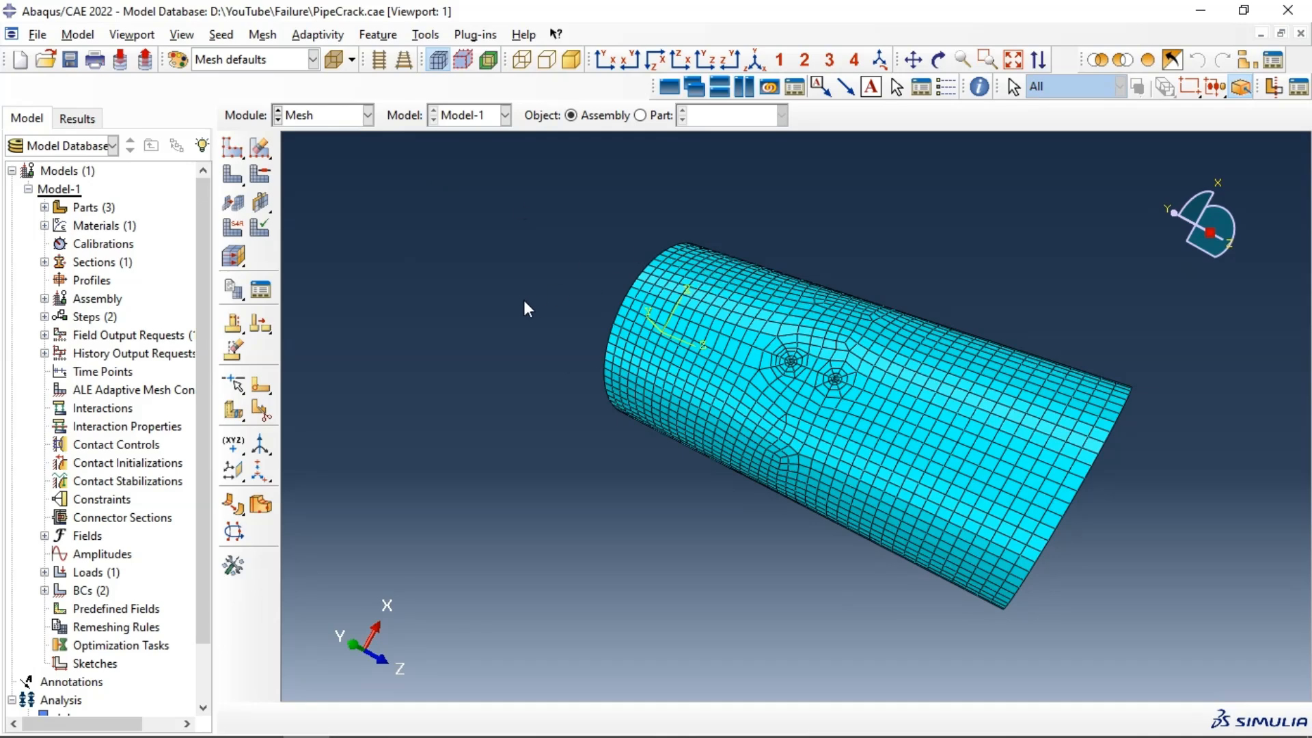
pyautogui.click(938, 59)
pyautogui.moveTo(806, 328); pyautogui.dragTo(354, 178)
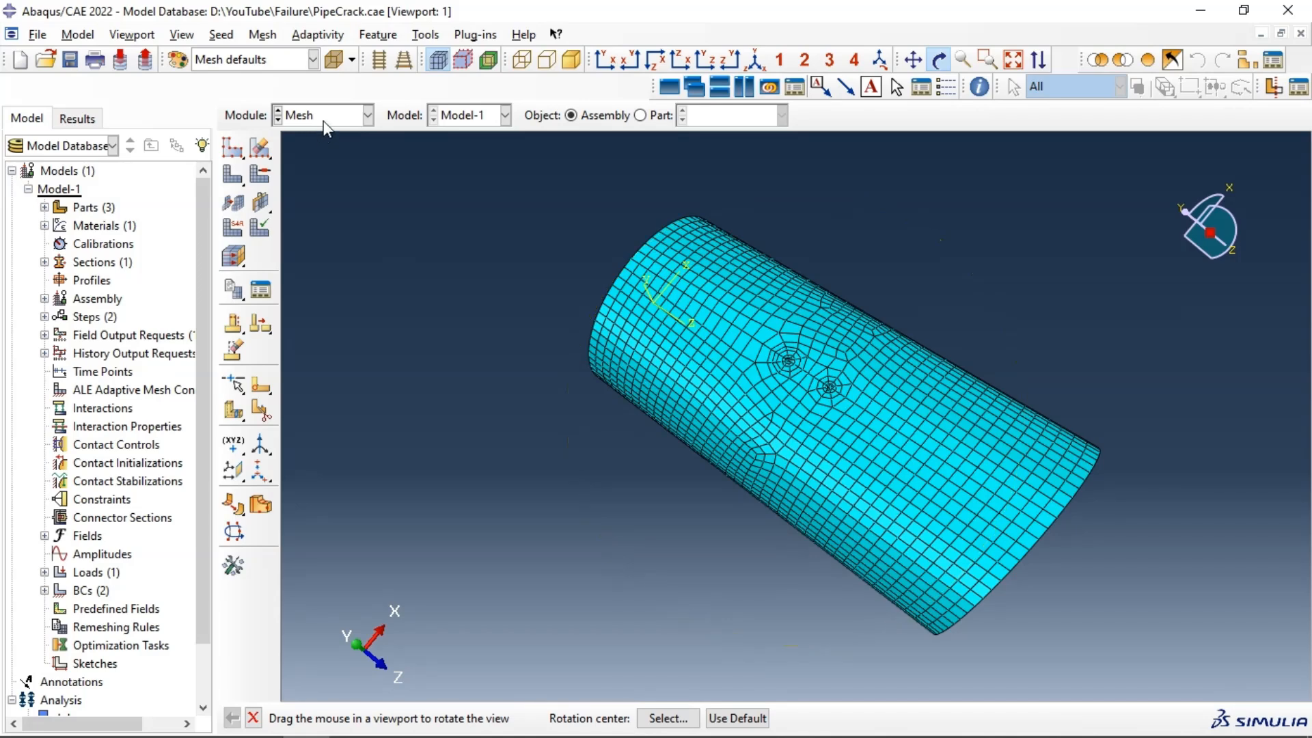
# - Switch to the Step module and check the existing field output requests
pyautogui.click(326, 116)
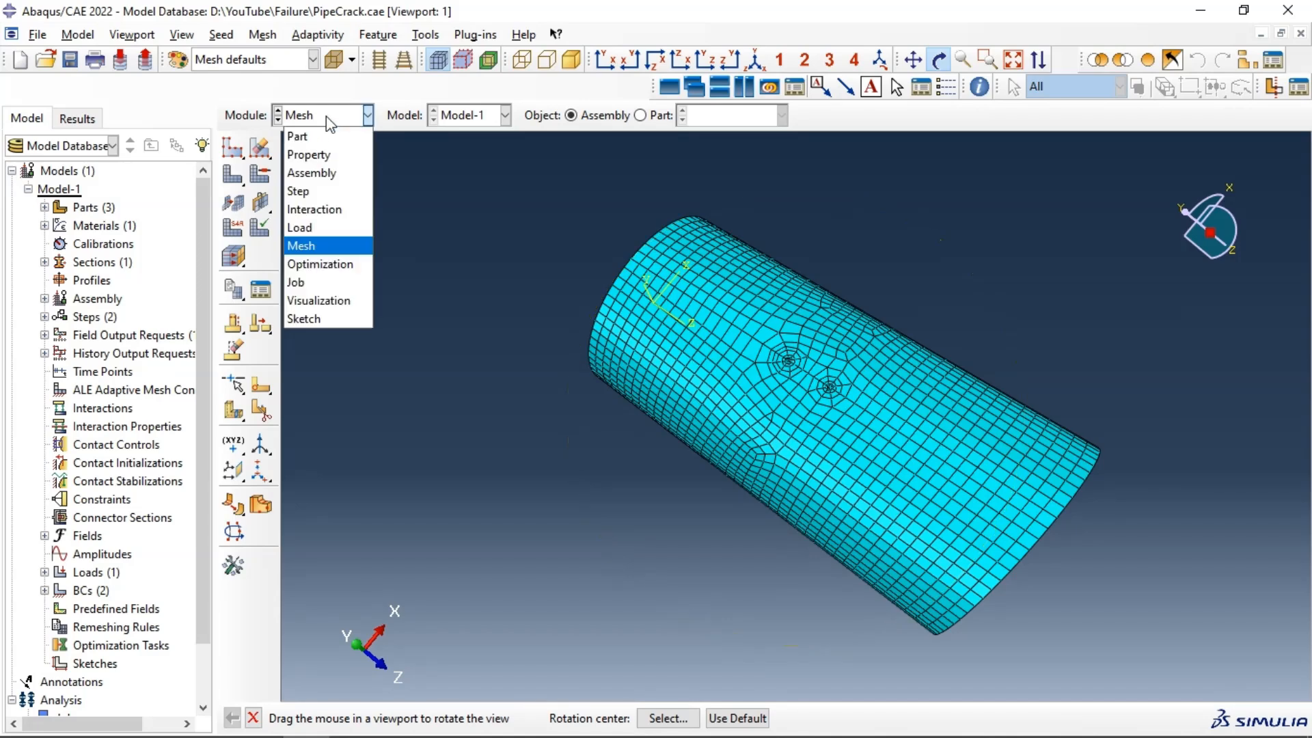
pyautogui.click(300, 191)
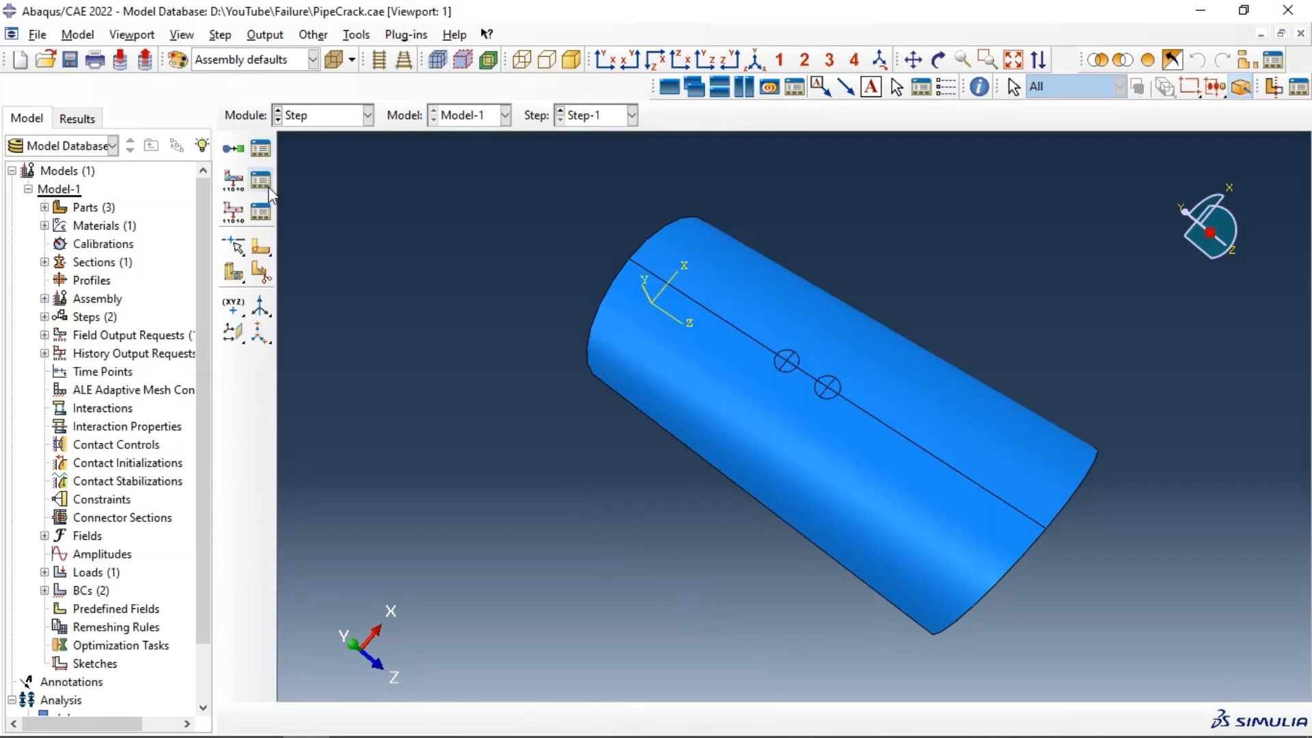
pyautogui.click(259, 182)
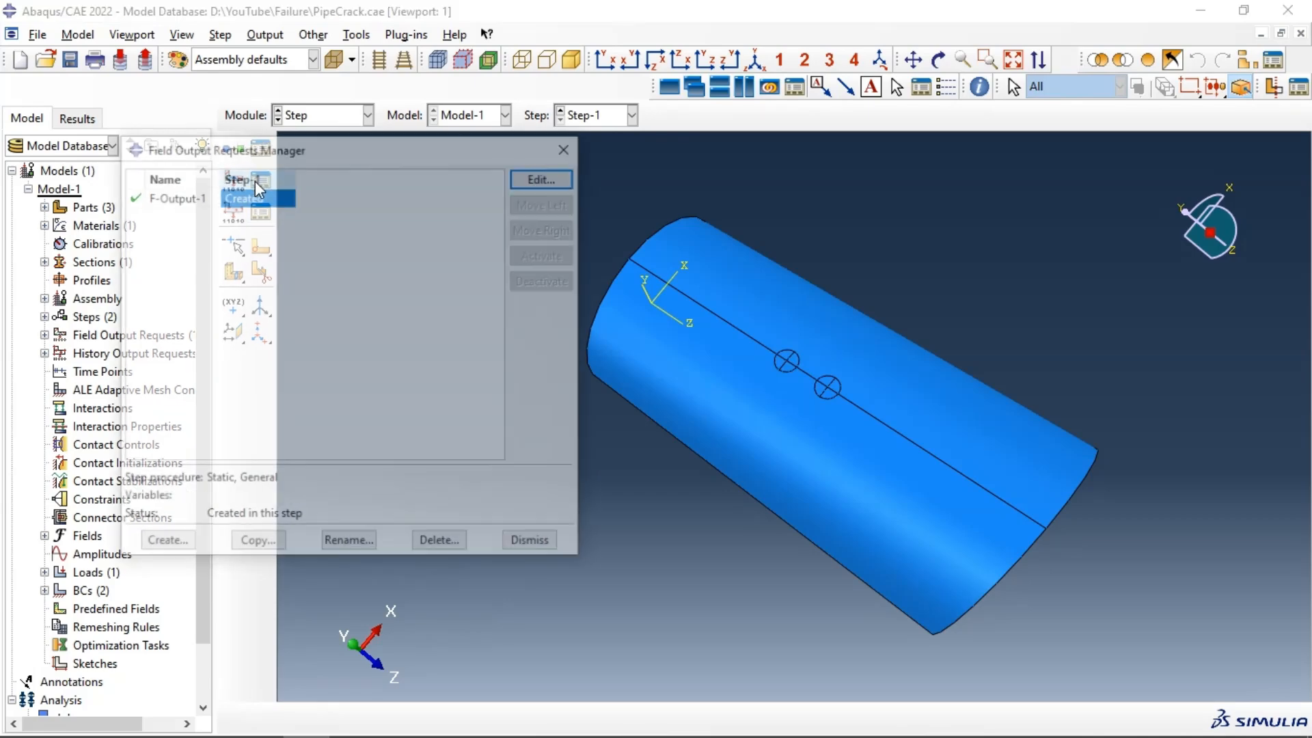
pyautogui.click(568, 146)
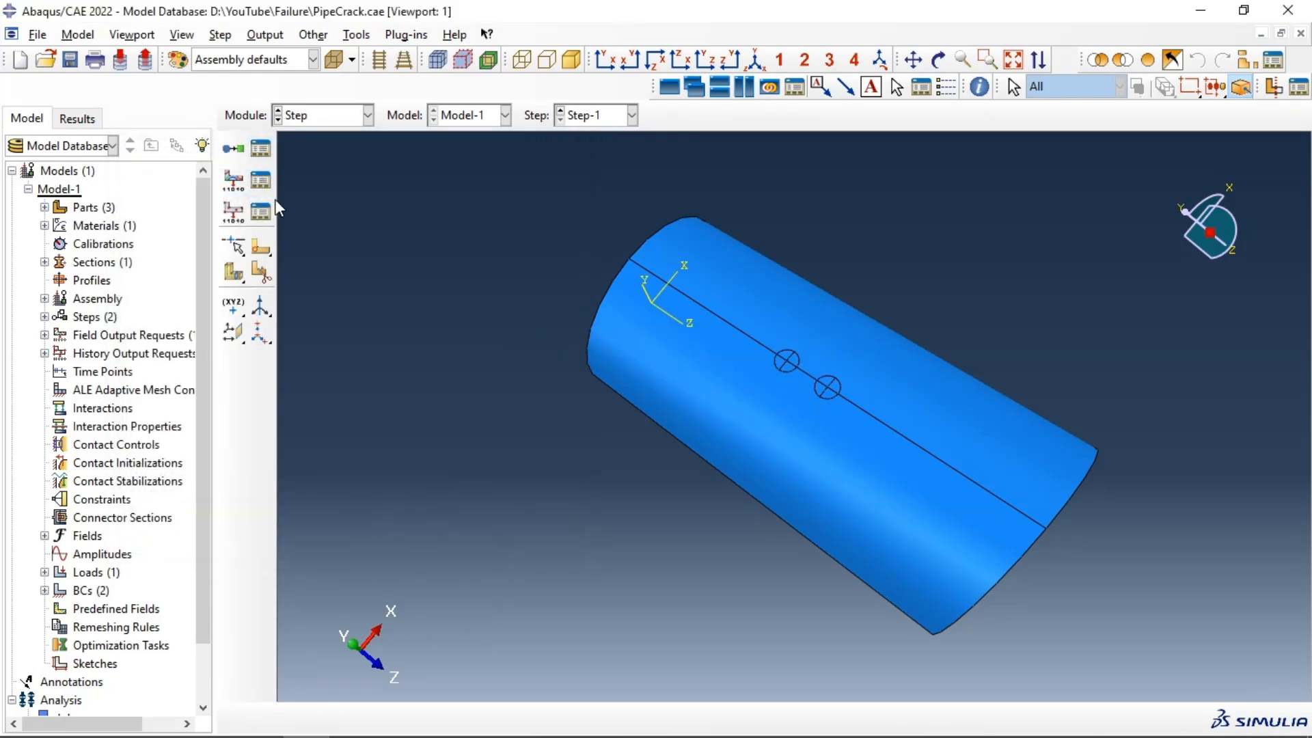
# - Change the domain of history output request H-Output-1 to Crack-1, with 5 contours and J-integral output
pyautogui.click(260, 213)
pyautogui.click(615, 185)
pyautogui.click(320, 143)
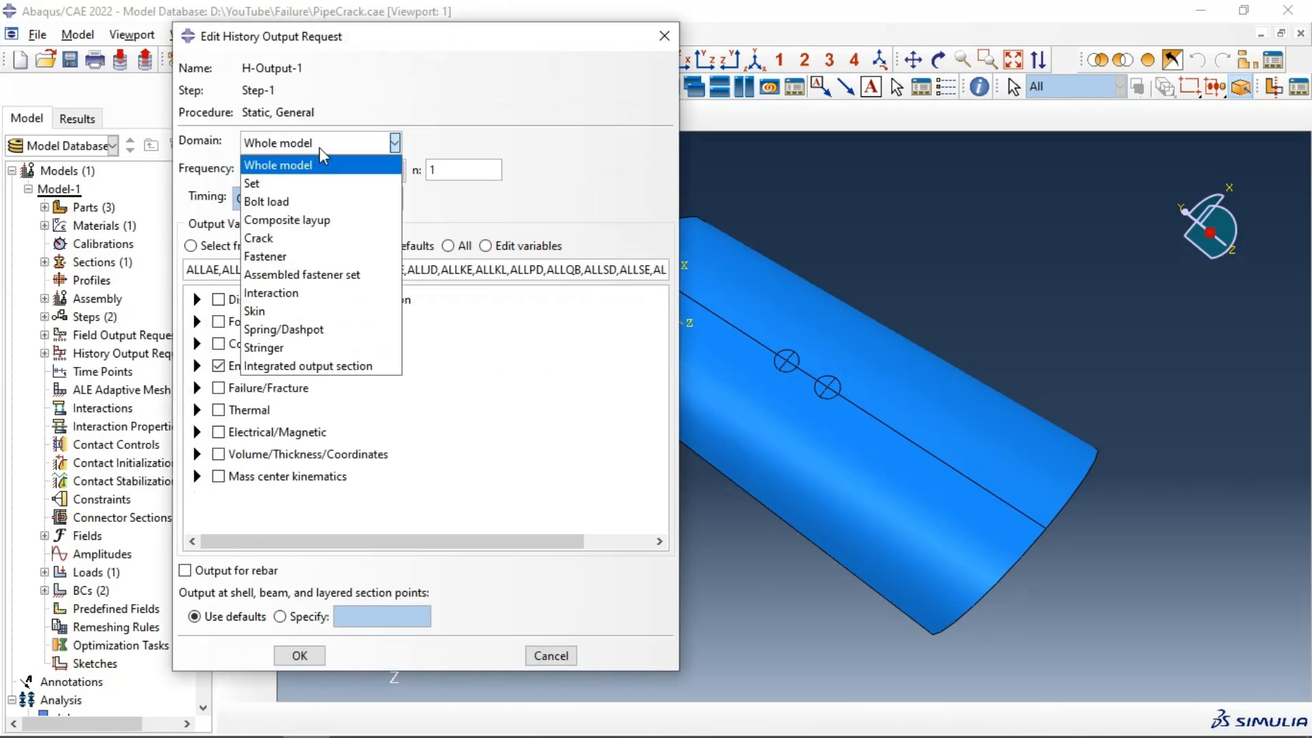
pyautogui.click(260, 239)
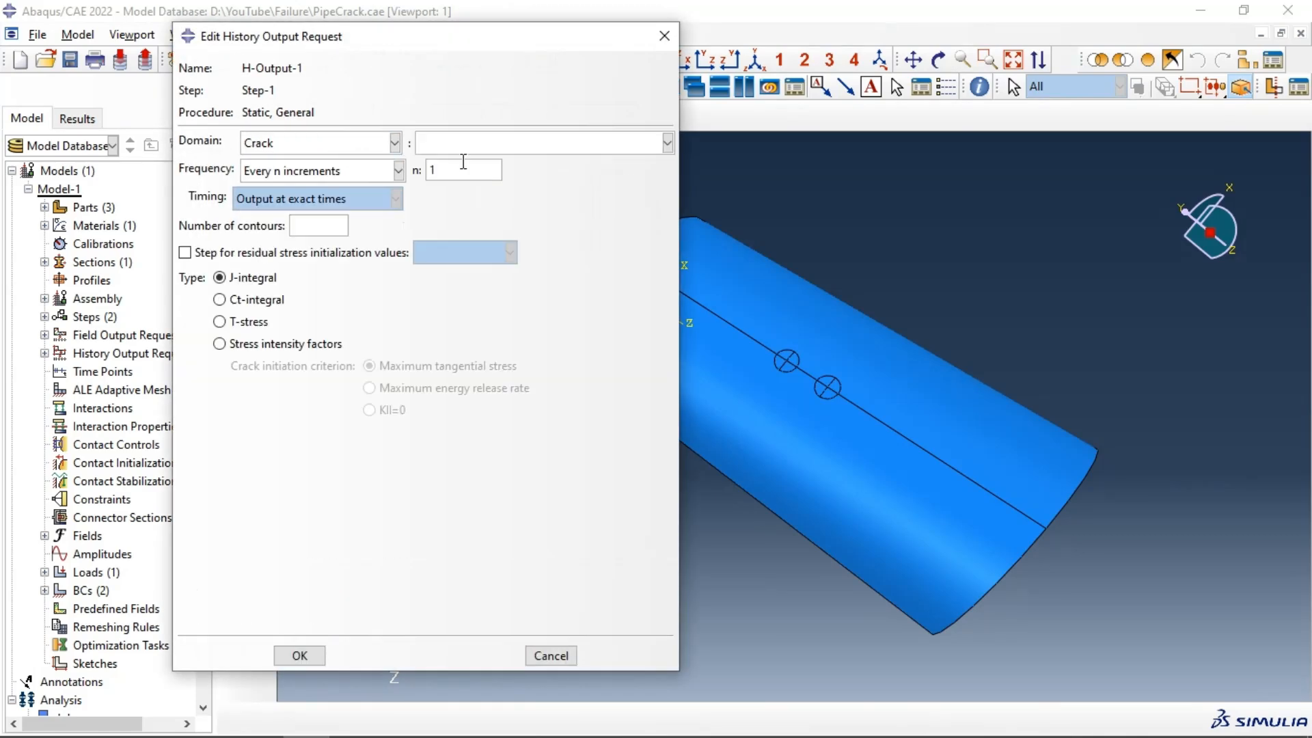
pyautogui.click(458, 148)
pyautogui.click(447, 163)
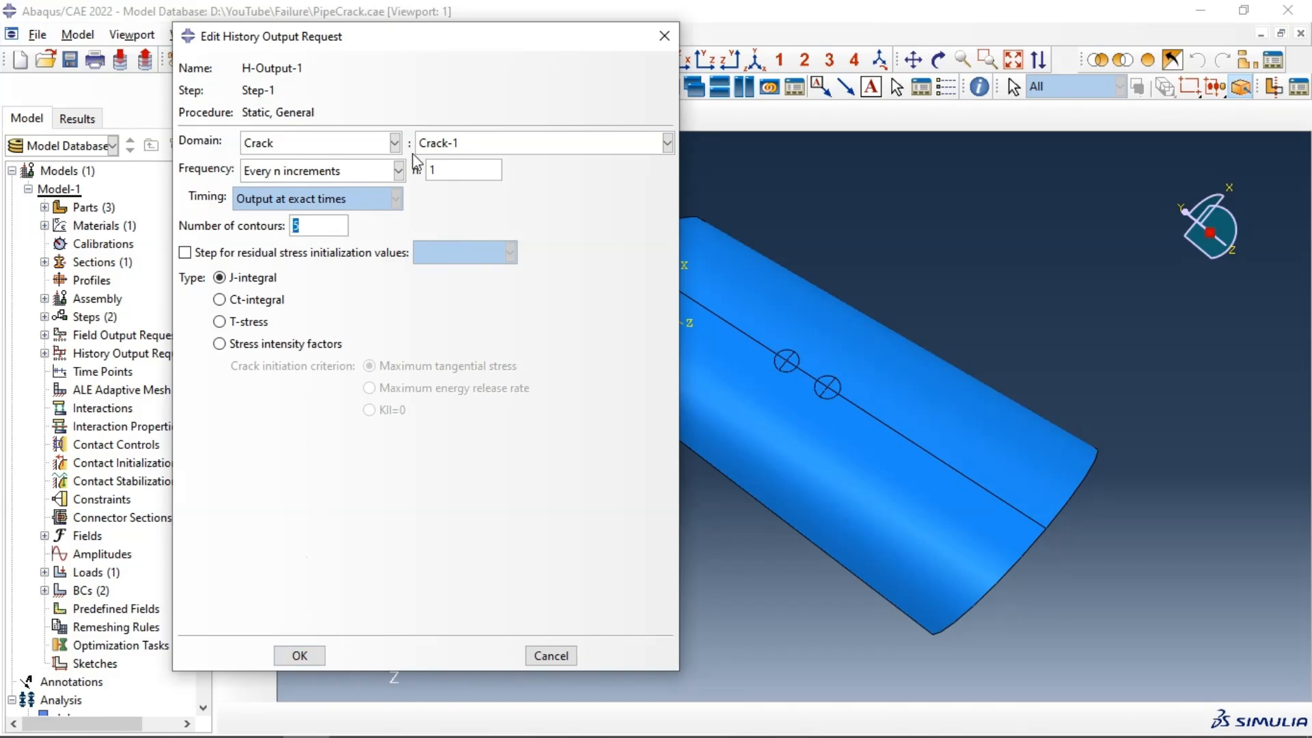
pyautogui.click(301, 655)
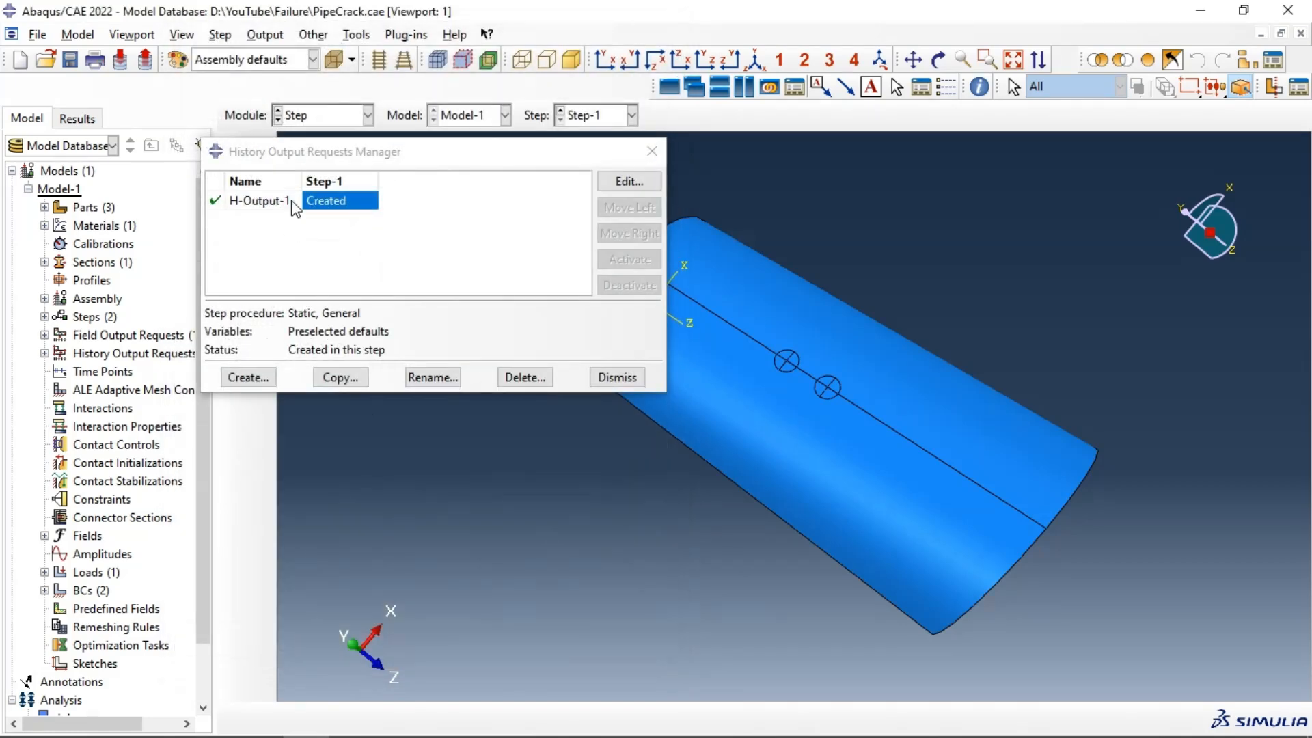
# - Create a second history output request in Step-1 with the Crack domain set to Crack-2, 5 contours and J-integral output
pyautogui.click(248, 377)
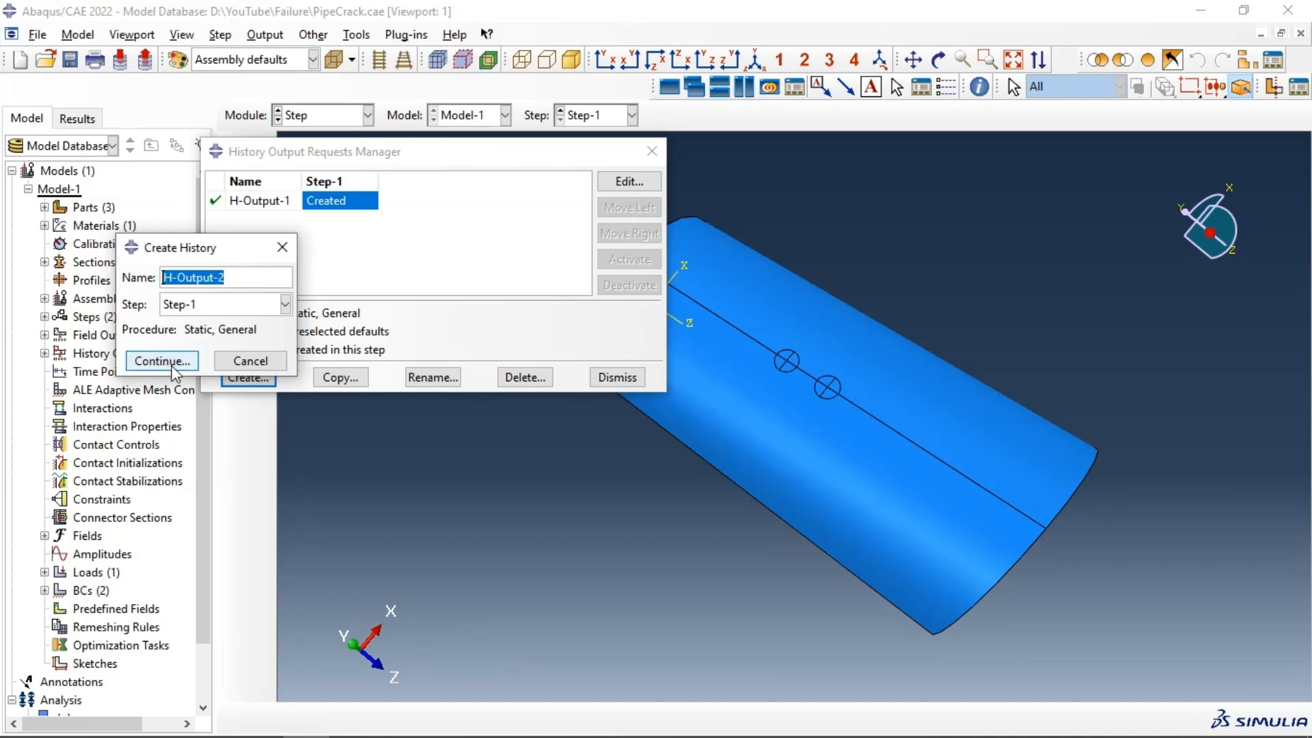
pyautogui.press('Return')
pyautogui.click(333, 143)
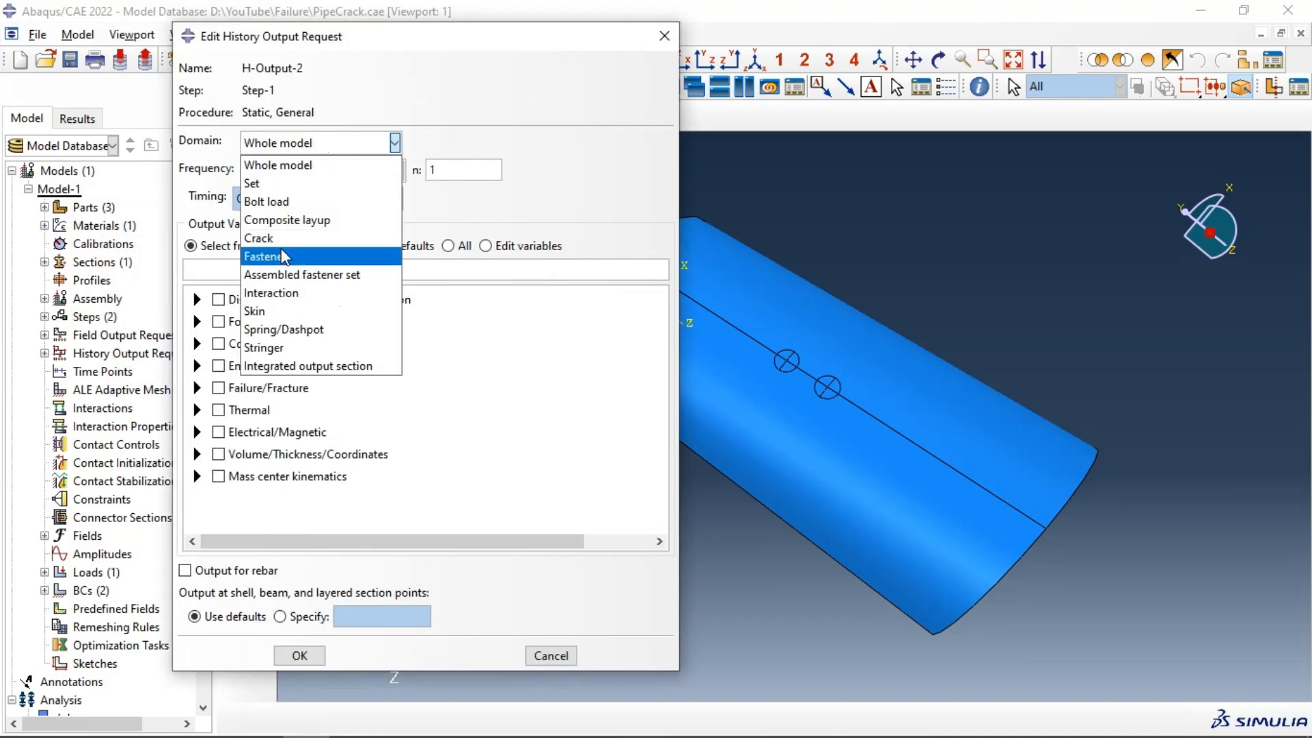
pyautogui.click(281, 250)
pyautogui.click(321, 143)
pyautogui.click(273, 232)
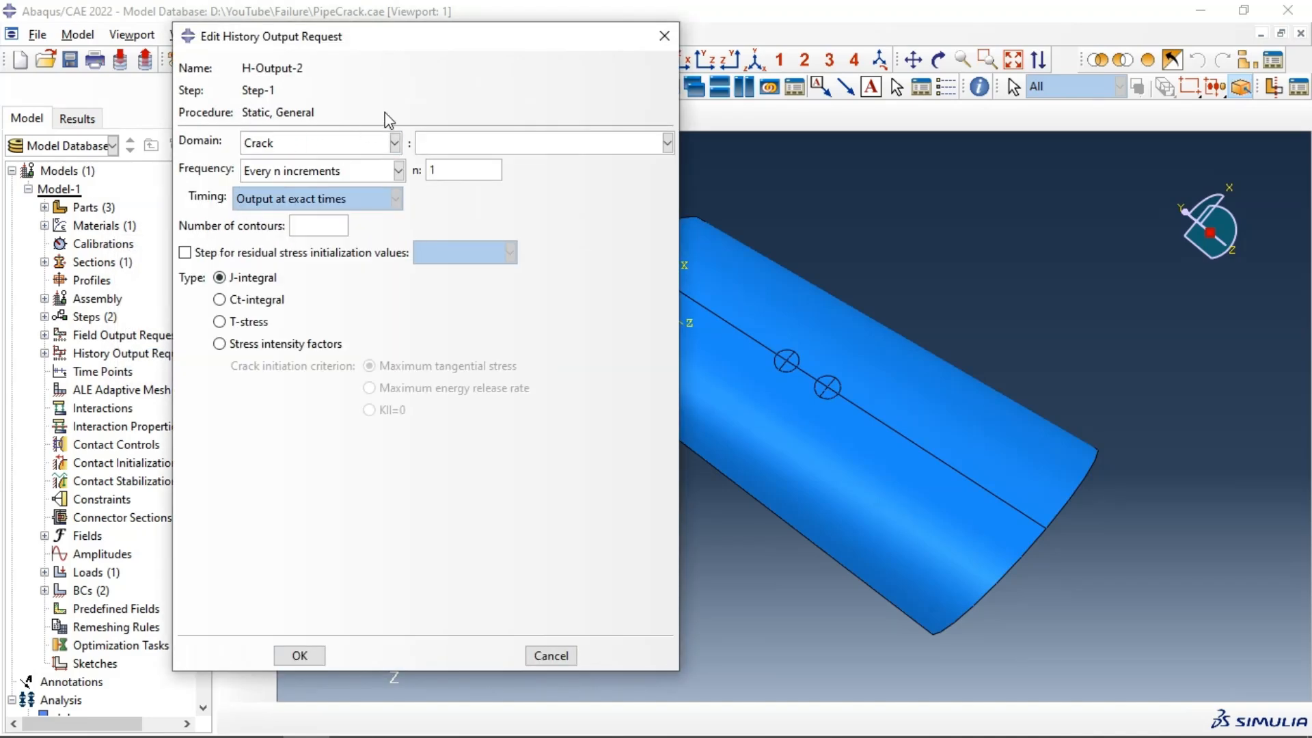
pyautogui.click(443, 145)
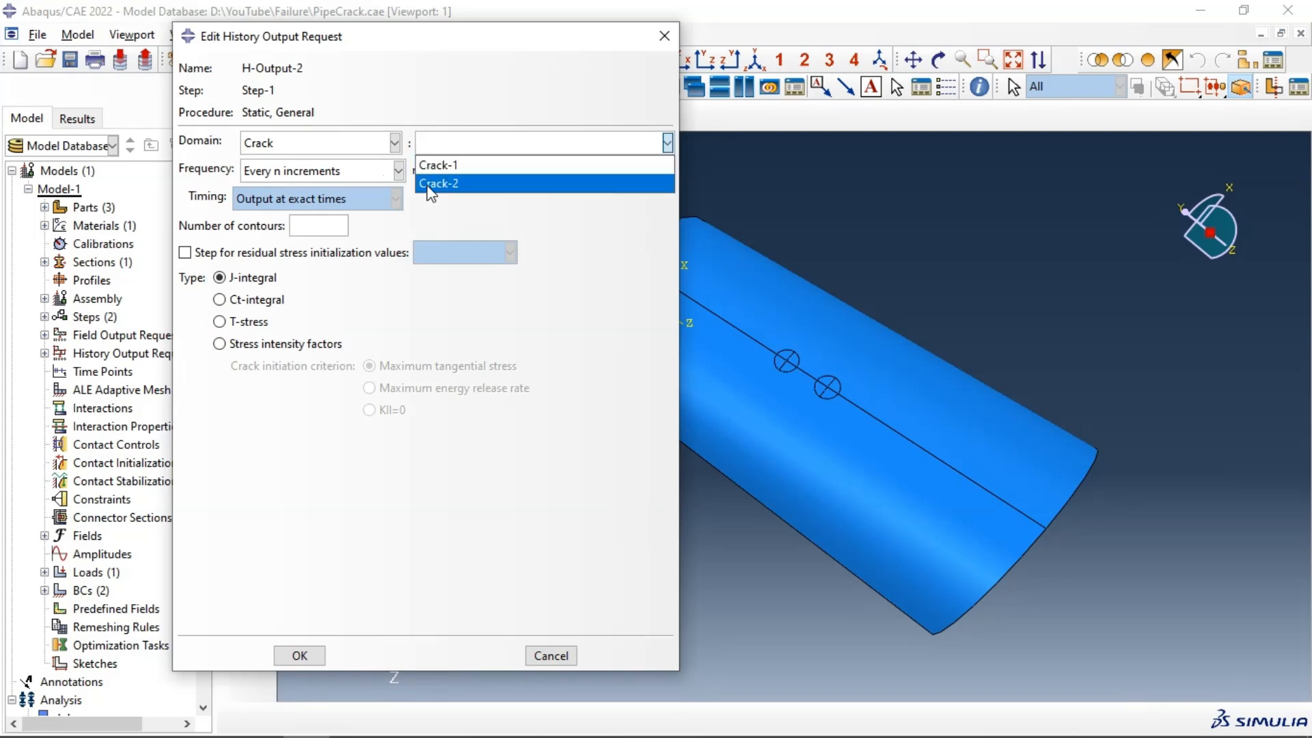
pyautogui.click(438, 184)
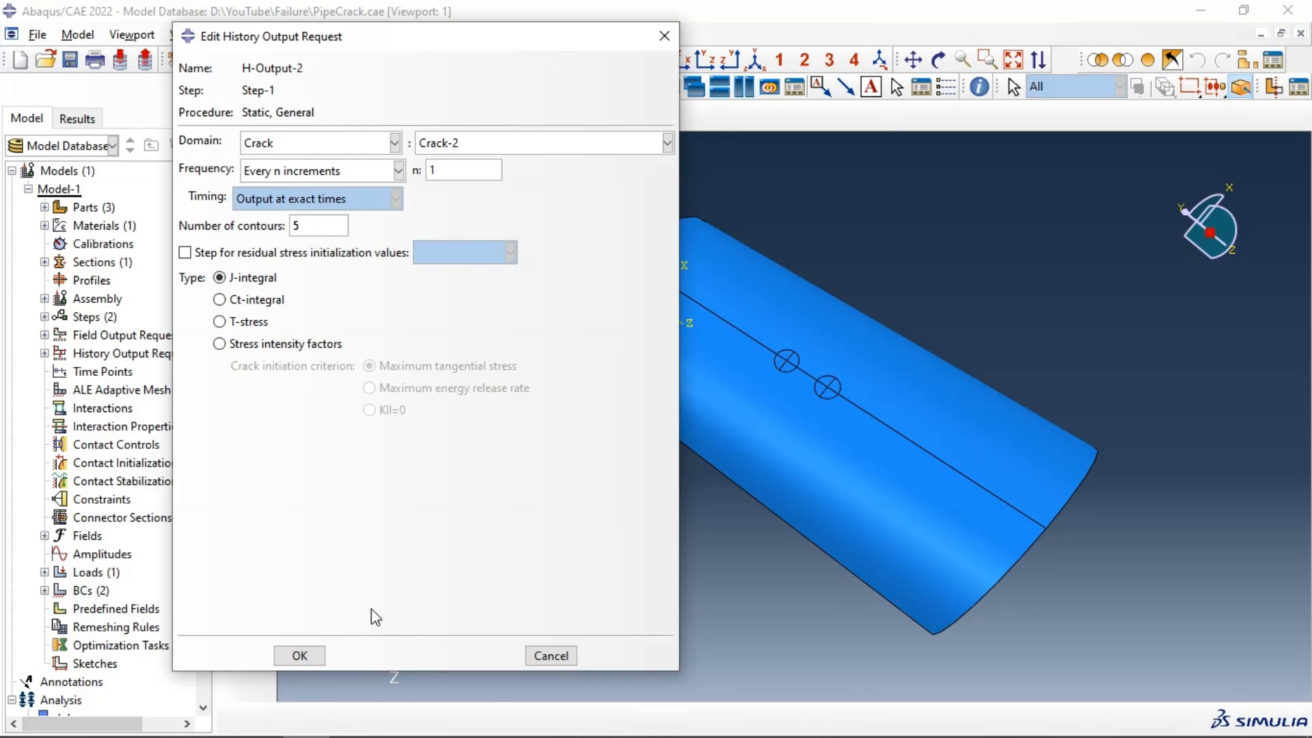
pyautogui.click(299, 655)
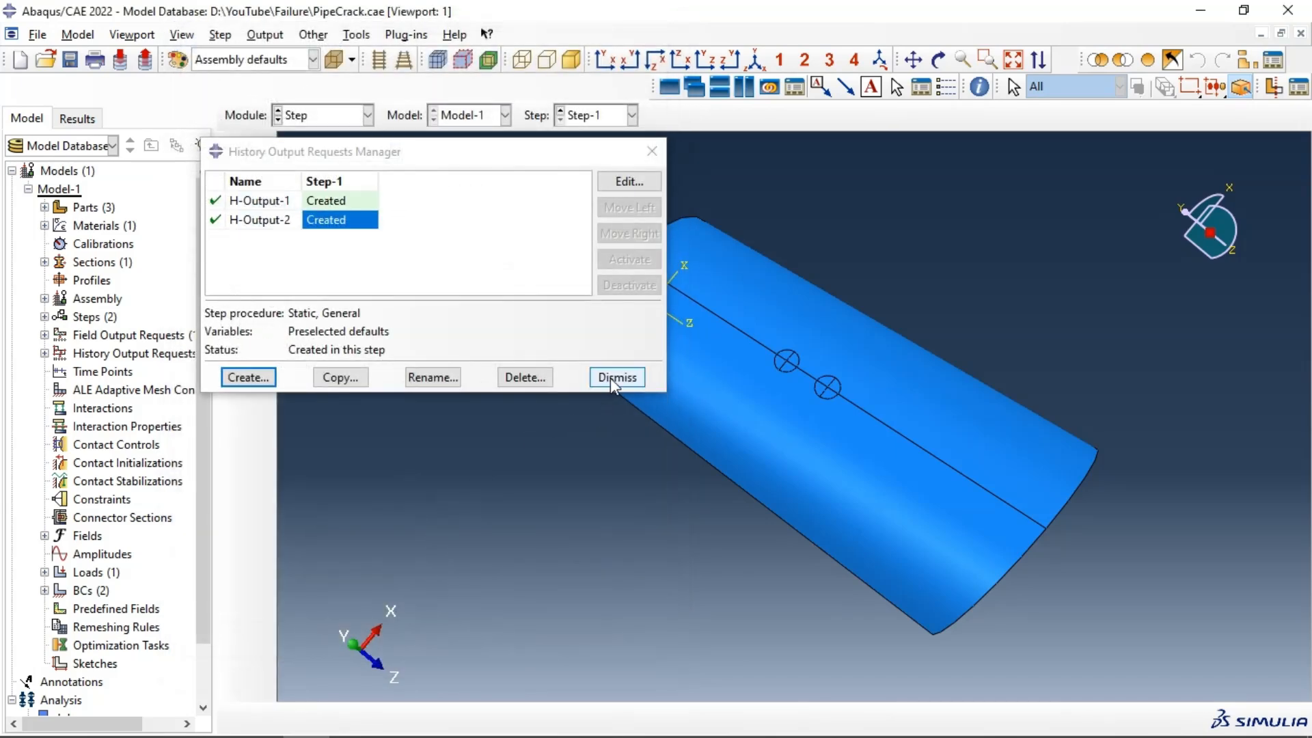
pyautogui.click(614, 382)
# - Switch to the Job module
pyautogui.click(312, 116)
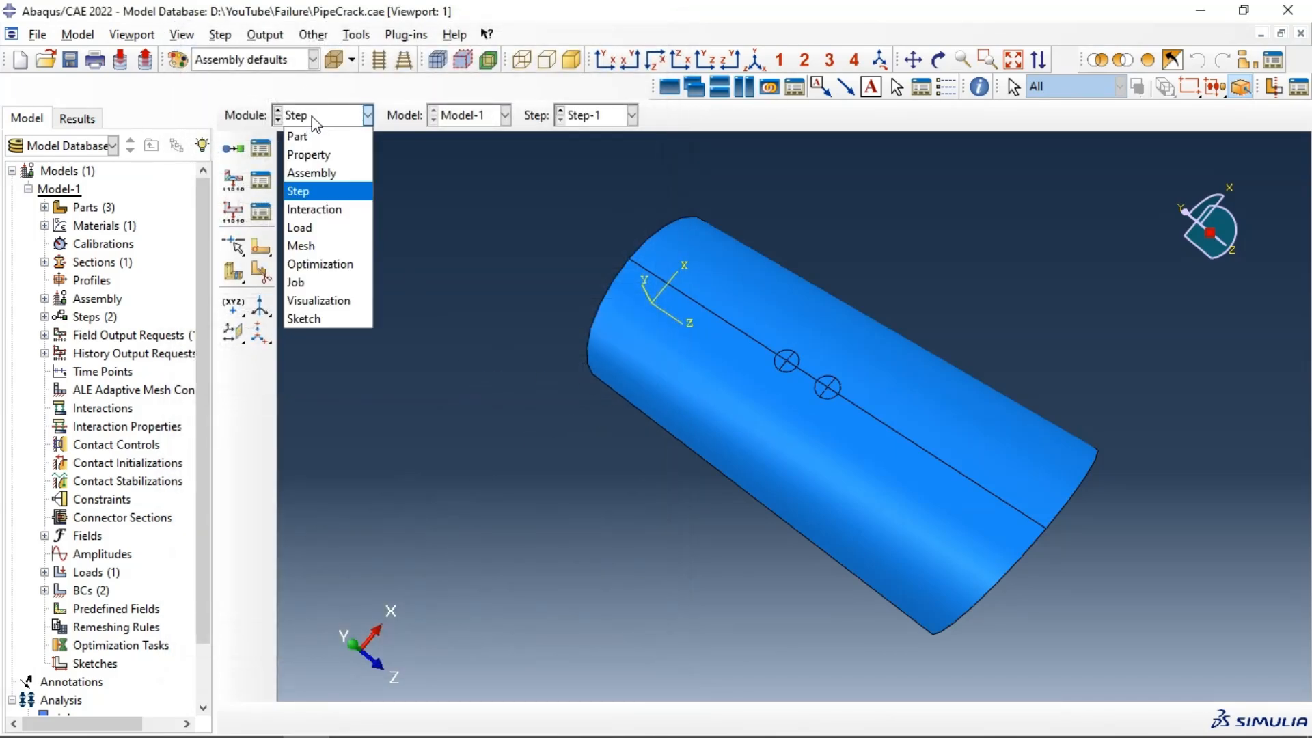
pyautogui.click(316, 283)
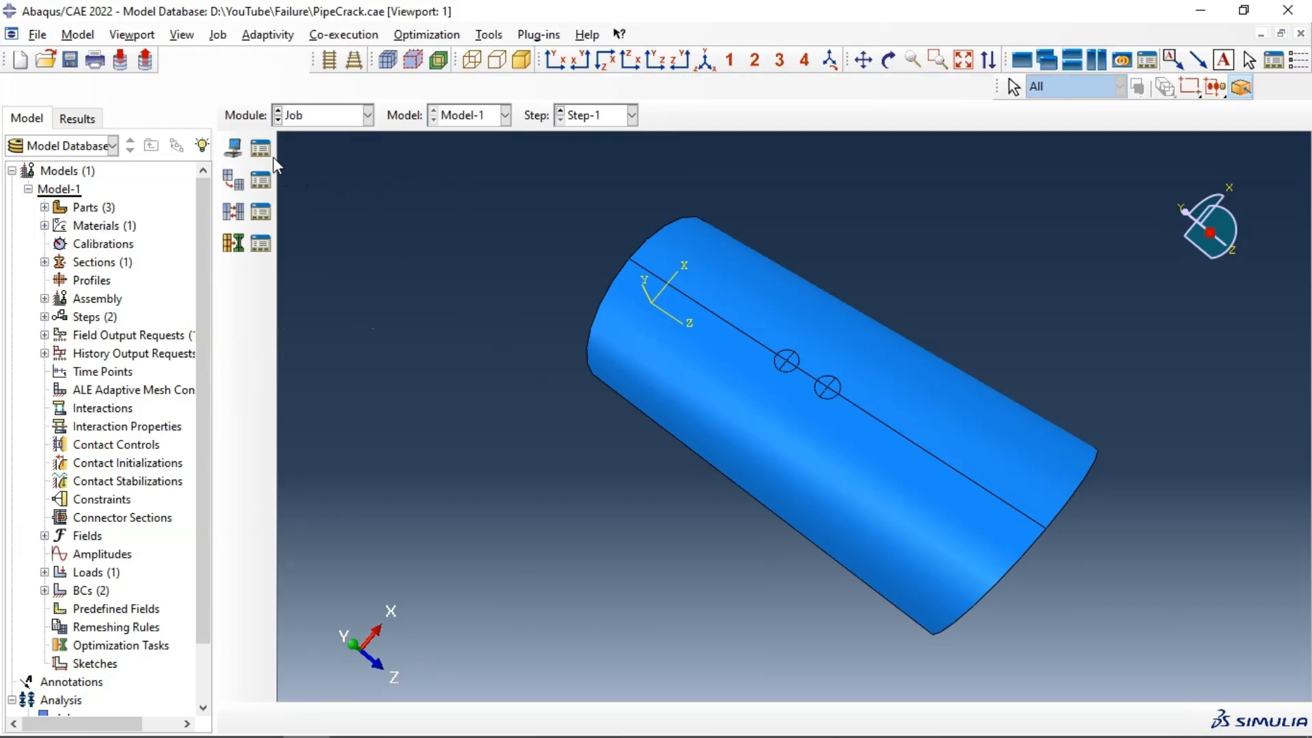
# - Create a full-analysis job named CrackInPipe from Model-1 with the default submission settings
pyautogui.click(235, 147)
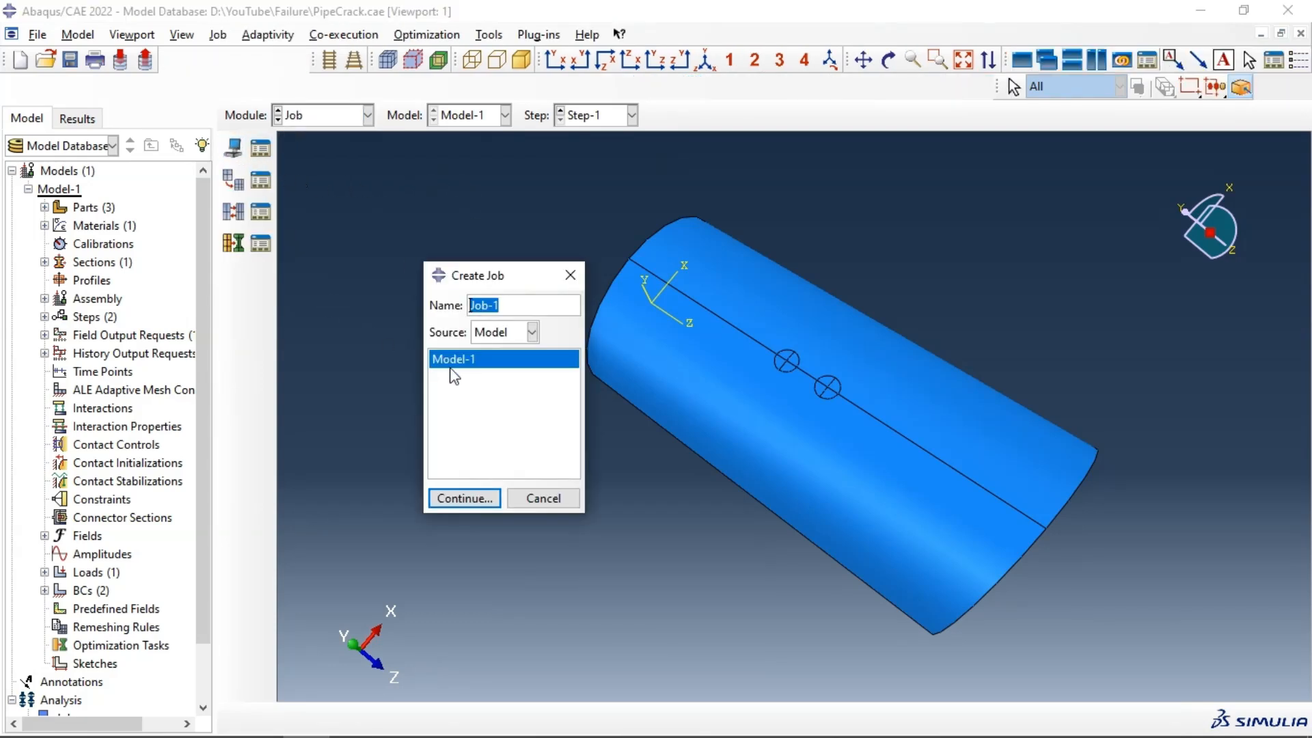
pyautogui.write('Cra')
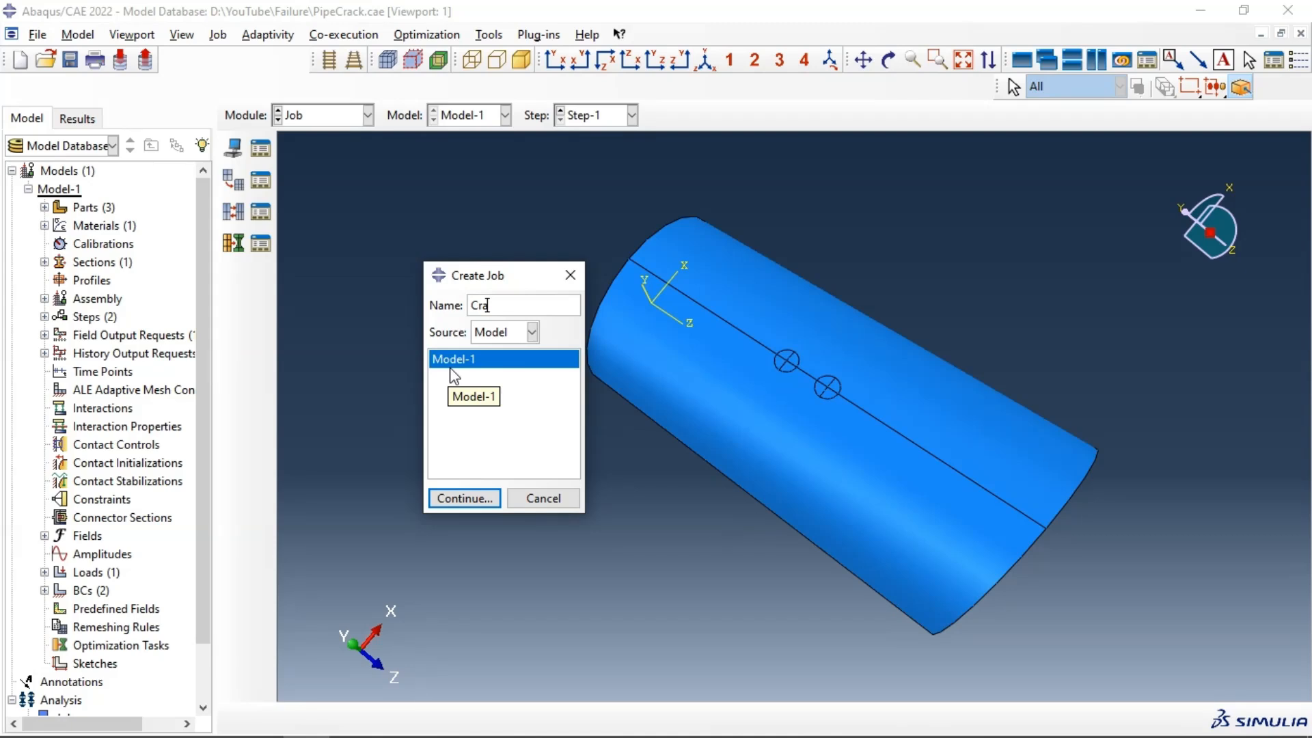
pyautogui.write('ckInPipe')
pyautogui.click(482, 497)
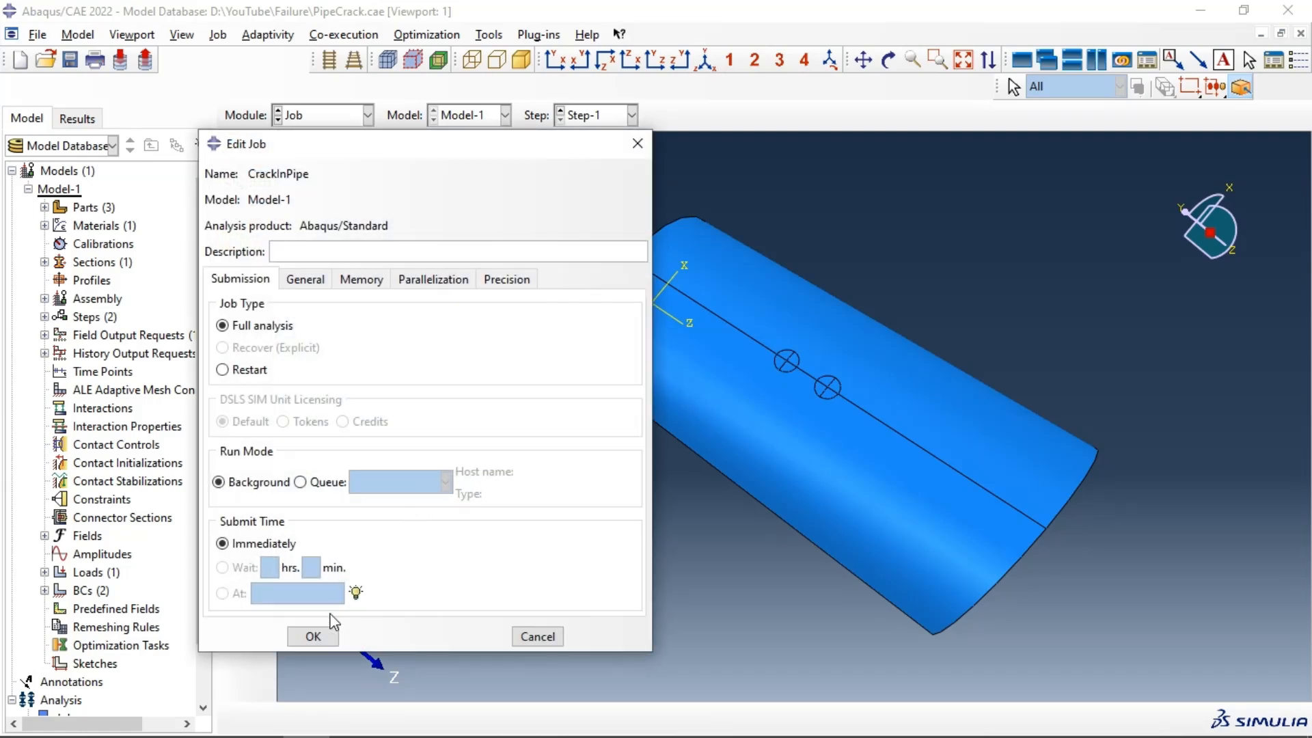
pyautogui.click(313, 637)
# - Submit the CrackInPipe job for analysis and open its results
pyautogui.click(263, 152)
pyautogui.click(707, 250)
pyautogui.click(878, 282)
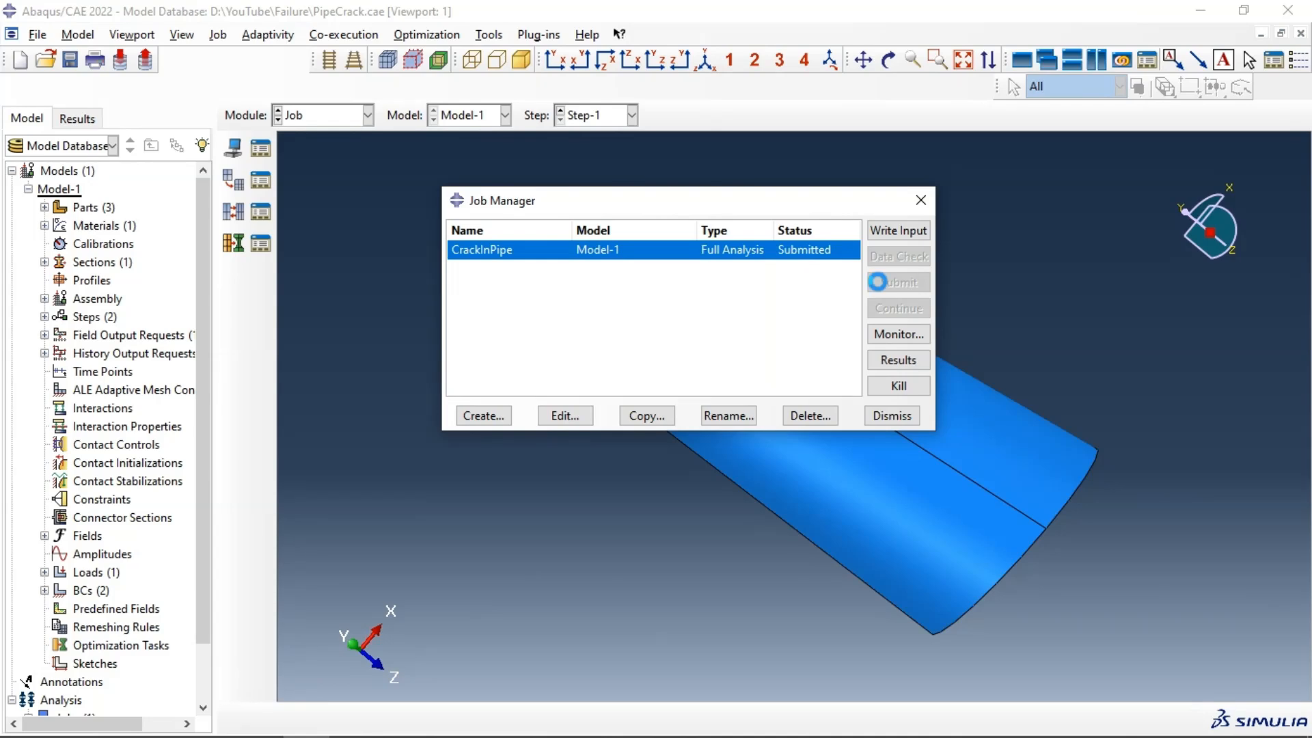
pyautogui.click(898, 361)
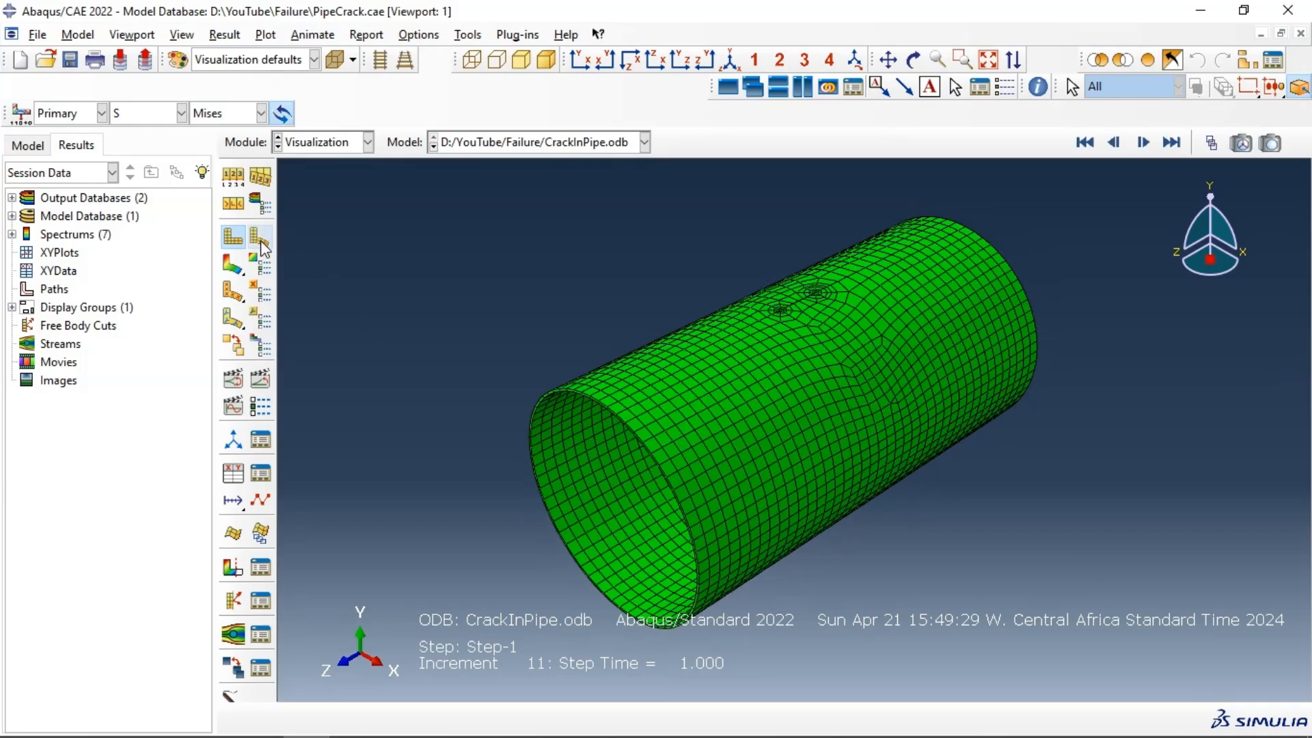
# - Plot the deformed shape of the pipe and inspect the crack opening between the two crack tips
pyautogui.click(261, 239)
pyautogui.scroll(5, 850, 301)
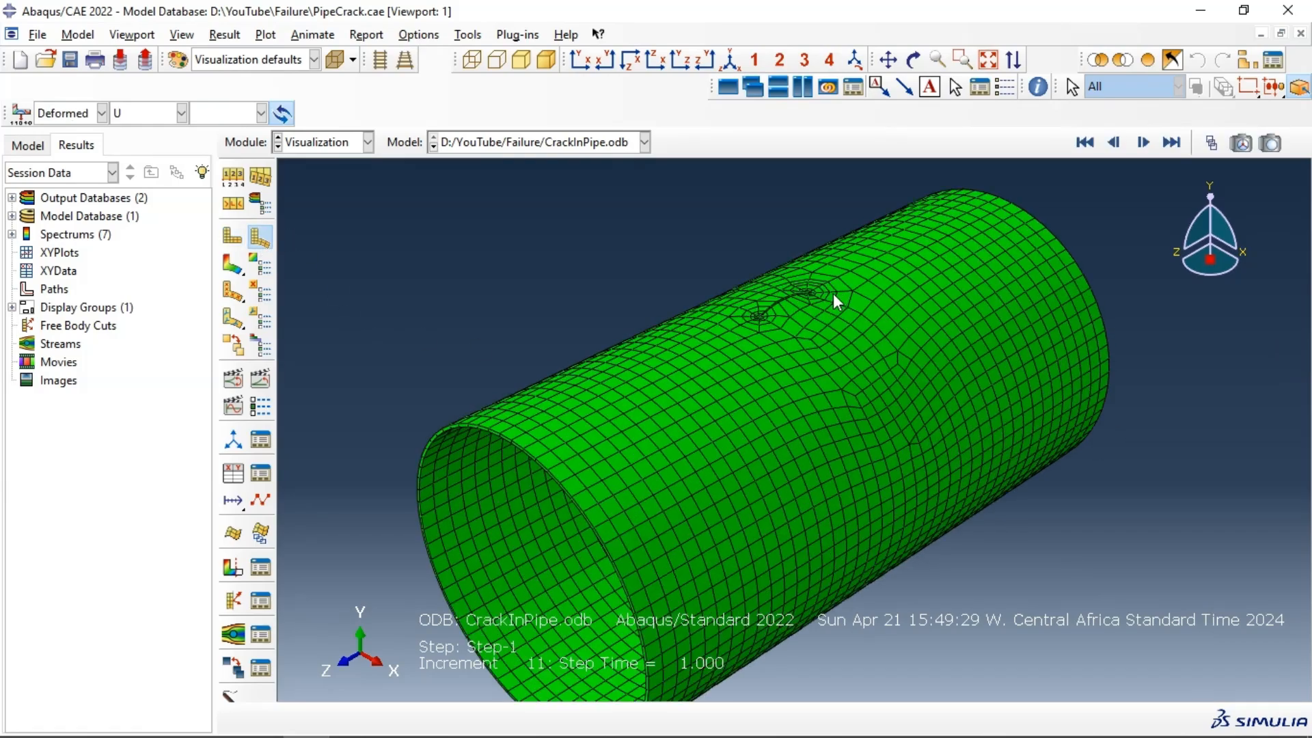
pyautogui.keyDown('ctrl'); pyautogui.keyDown('alt'); pyautogui.moveTo(781, 358); pyautogui.dragTo(817, 363); pyautogui.keyUp('alt'); pyautogui.keyUp('ctrl')
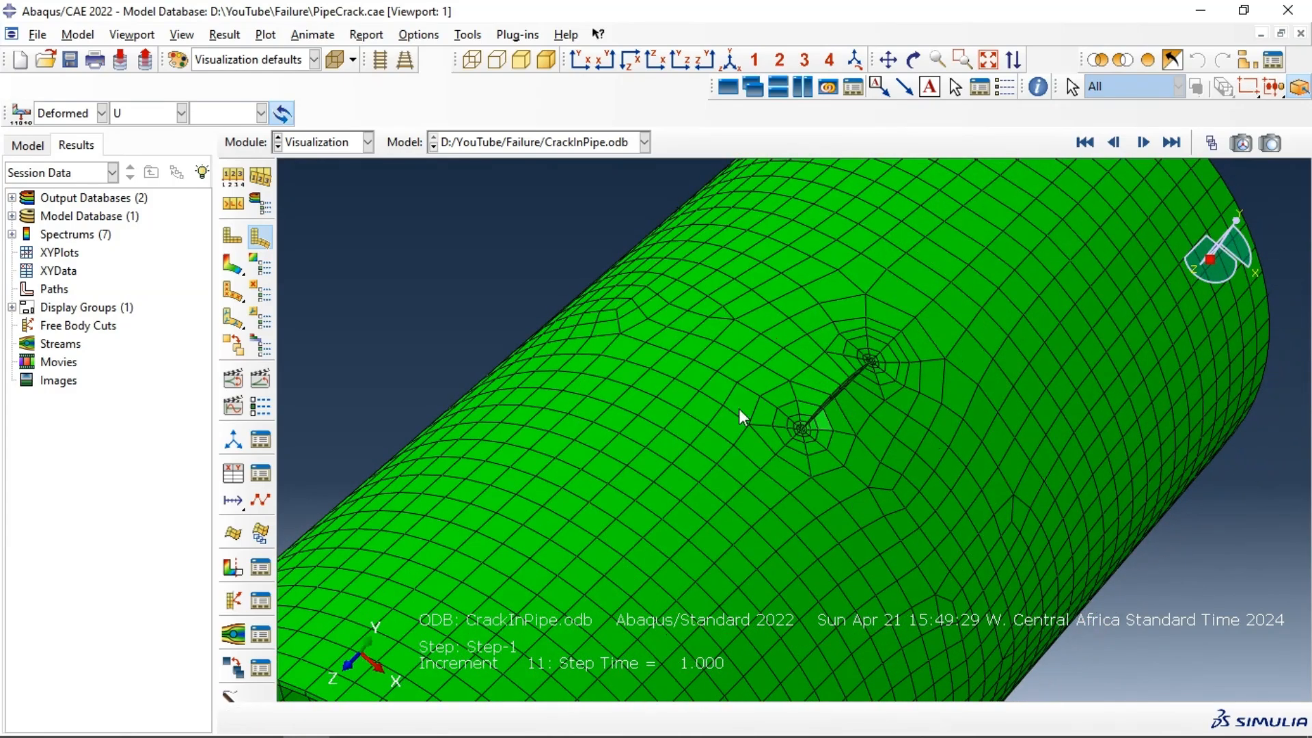
pyautogui.scroll(8, 764, 362)
pyautogui.scroll(-8, 907, 405)
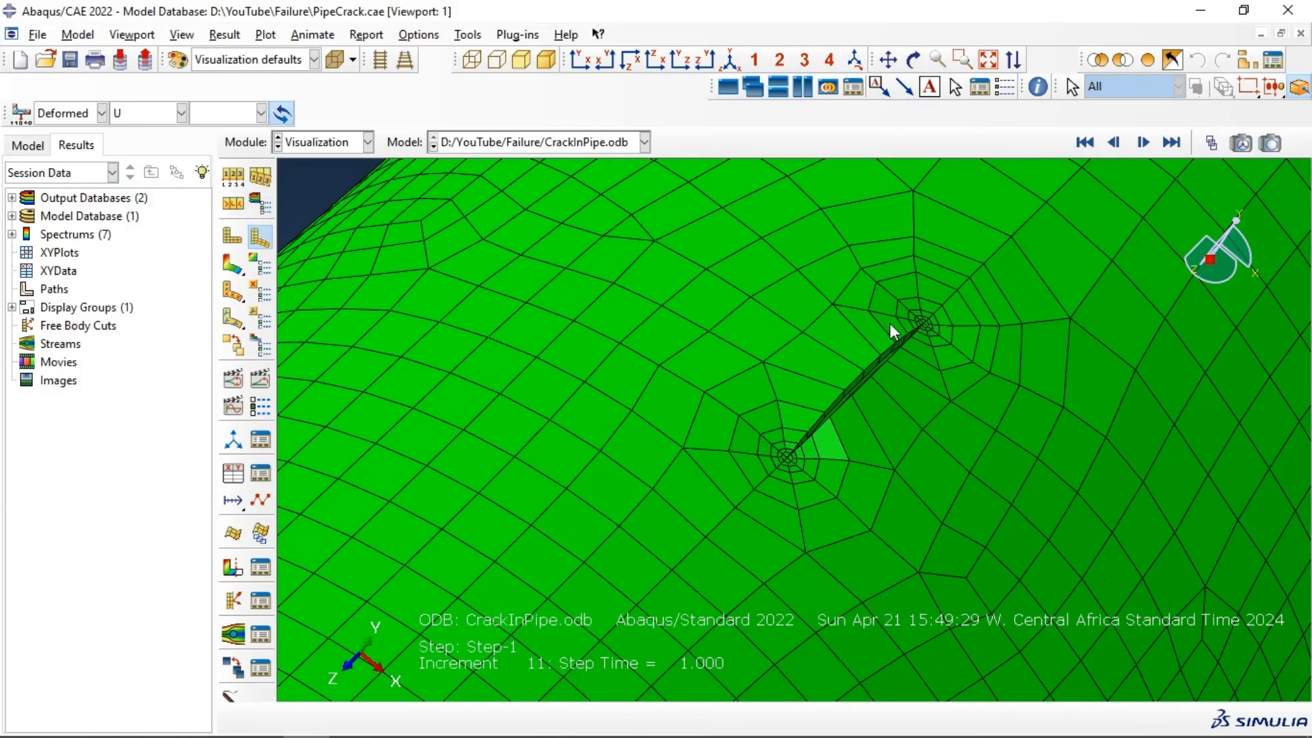
pyautogui.scroll(-4, 890, 325)
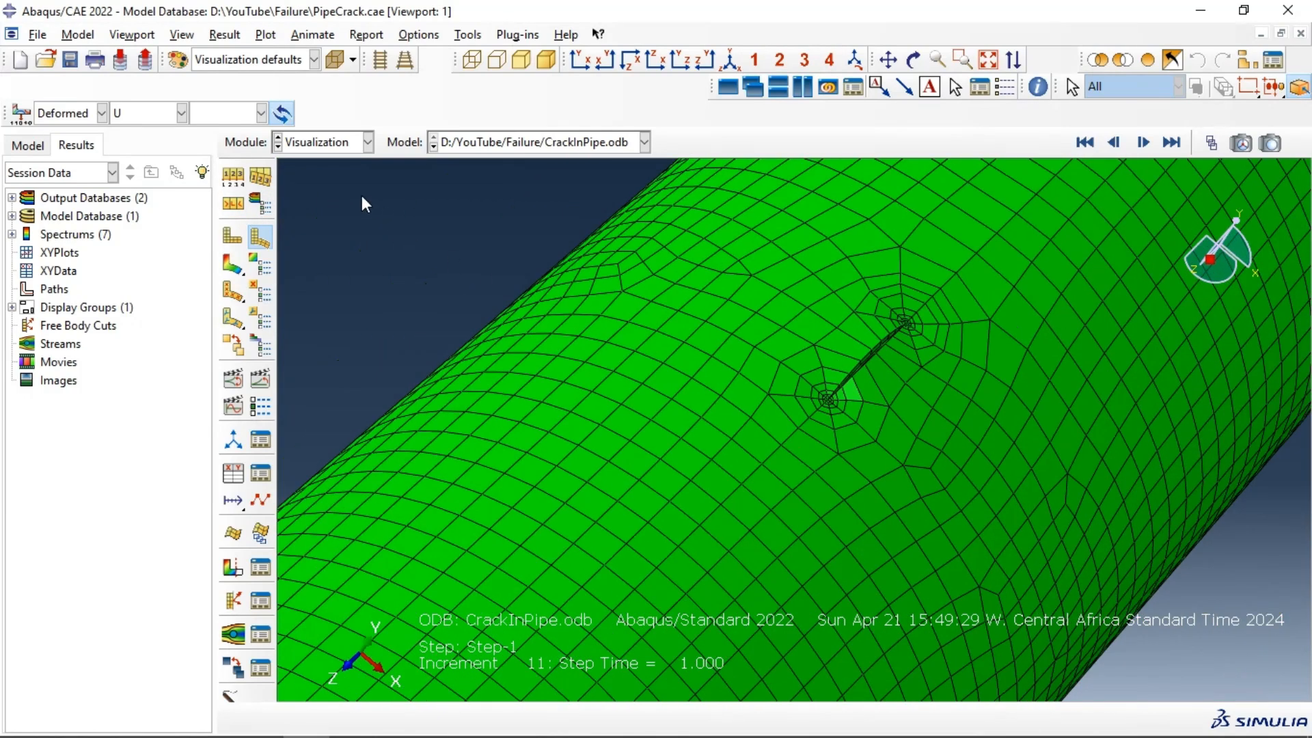
pyautogui.click(234, 203)
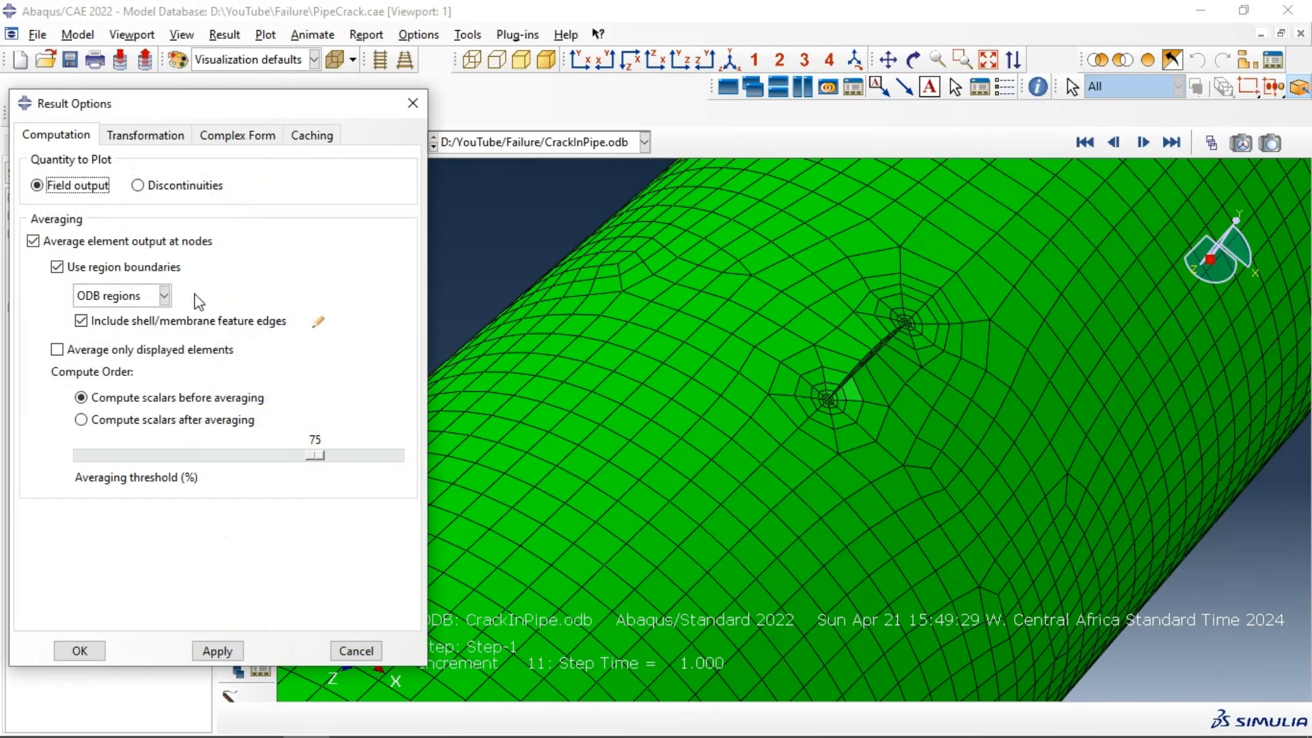
pyautogui.click(413, 104)
pyautogui.click(264, 204)
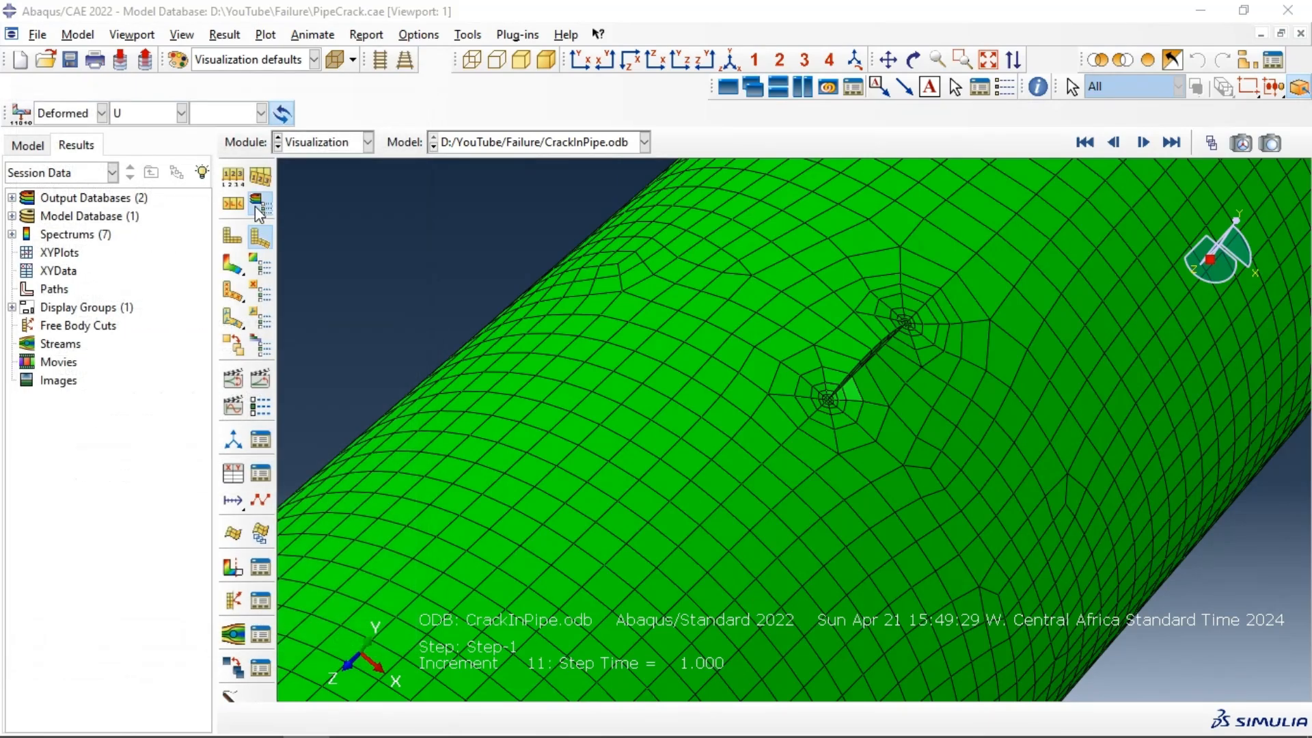
pyautogui.click(395, 101)
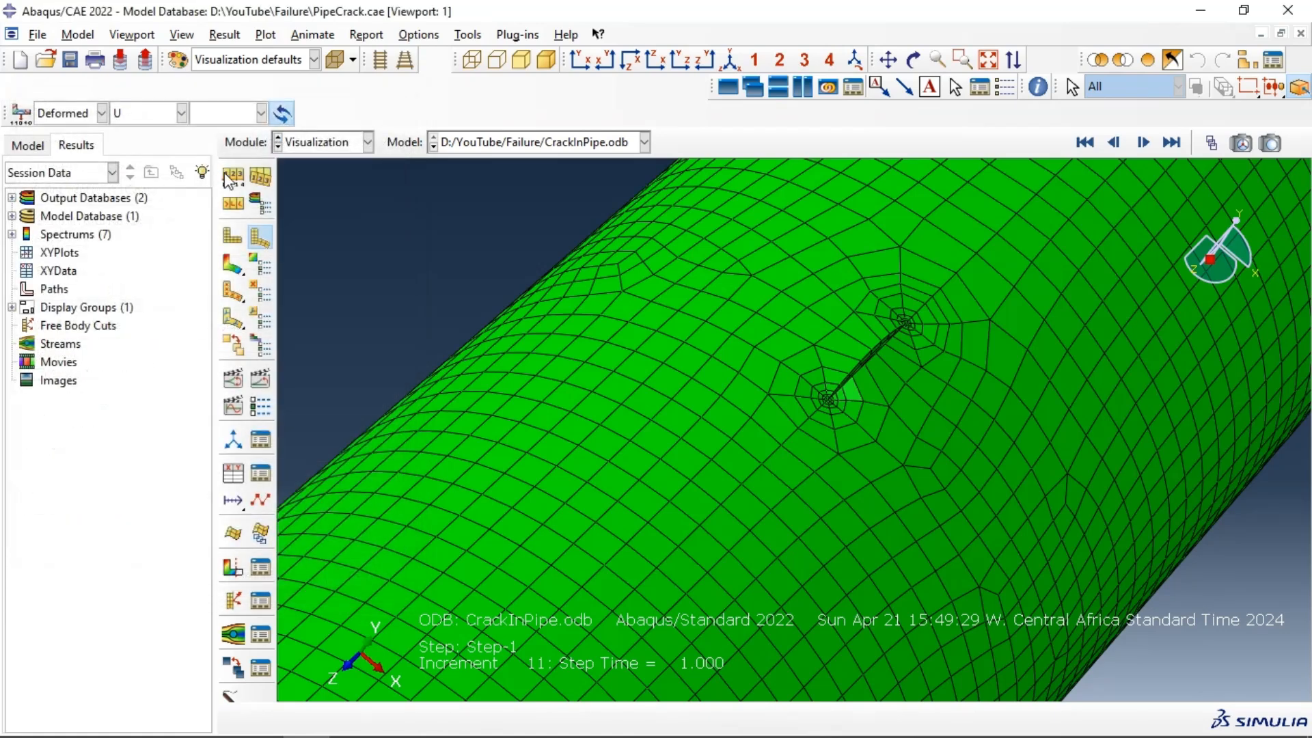
# - Apply a uniform deformation scale factor of 1000 in the common plot options and view the whole pipe
pyautogui.click(233, 175)
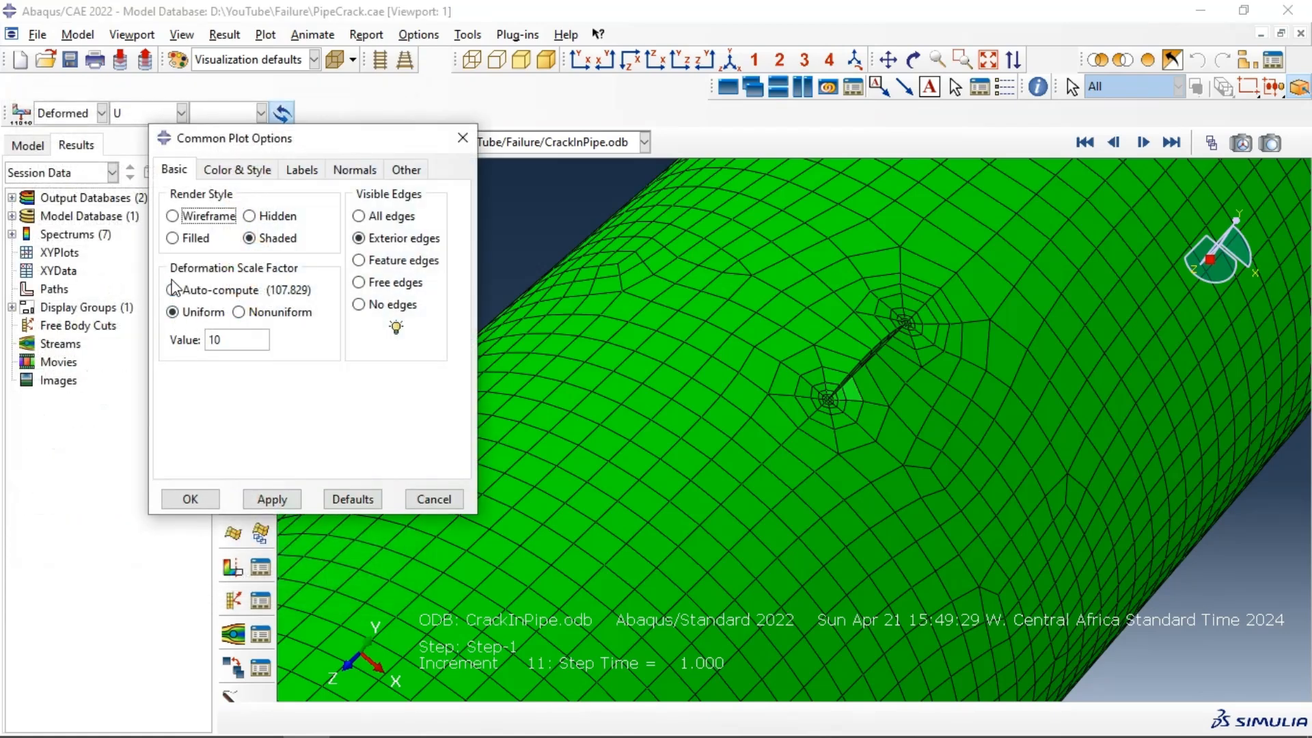
pyautogui.doubleClick(227, 341)
pyautogui.click(272, 499)
pyautogui.scroll(-10, 598, 376)
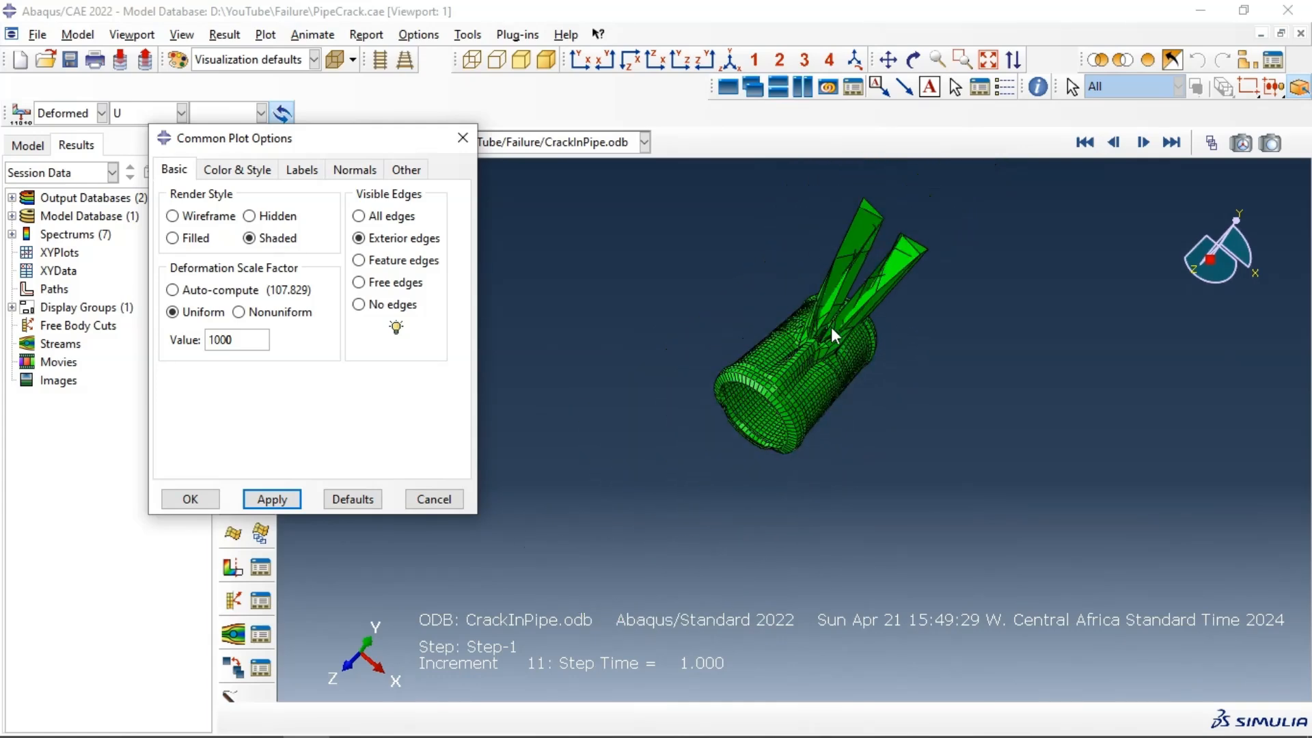
# - Apply a uniform deformation scale factor of 1 and inspect the crack region at true scale
pyautogui.moveTo(242, 340); pyautogui.dragTo(205, 348)
pyautogui.press('BackSpace')
pyautogui.write('1')
pyautogui.click(270, 498)
pyautogui.scroll(5, 841, 323)
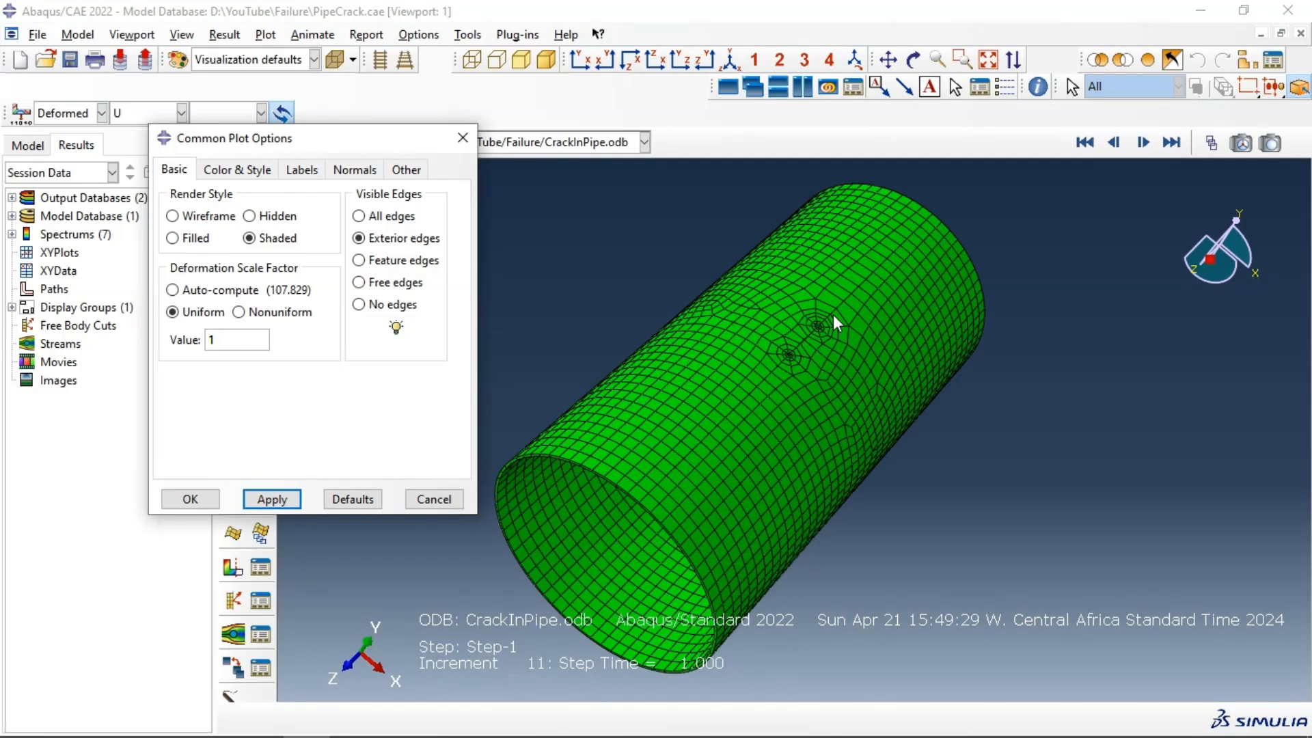
pyautogui.click(210, 339)
pyautogui.scroll(8, 810, 330)
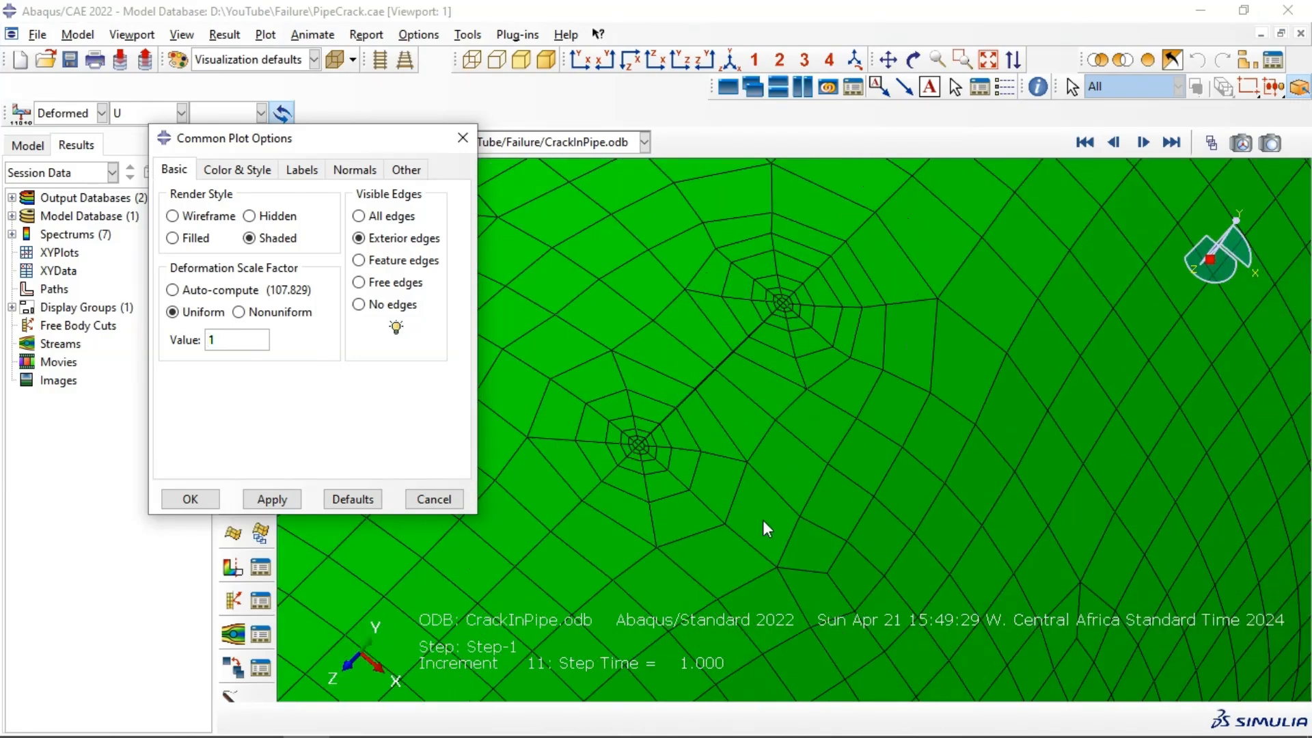
pyautogui.scroll(-5, 854, 329)
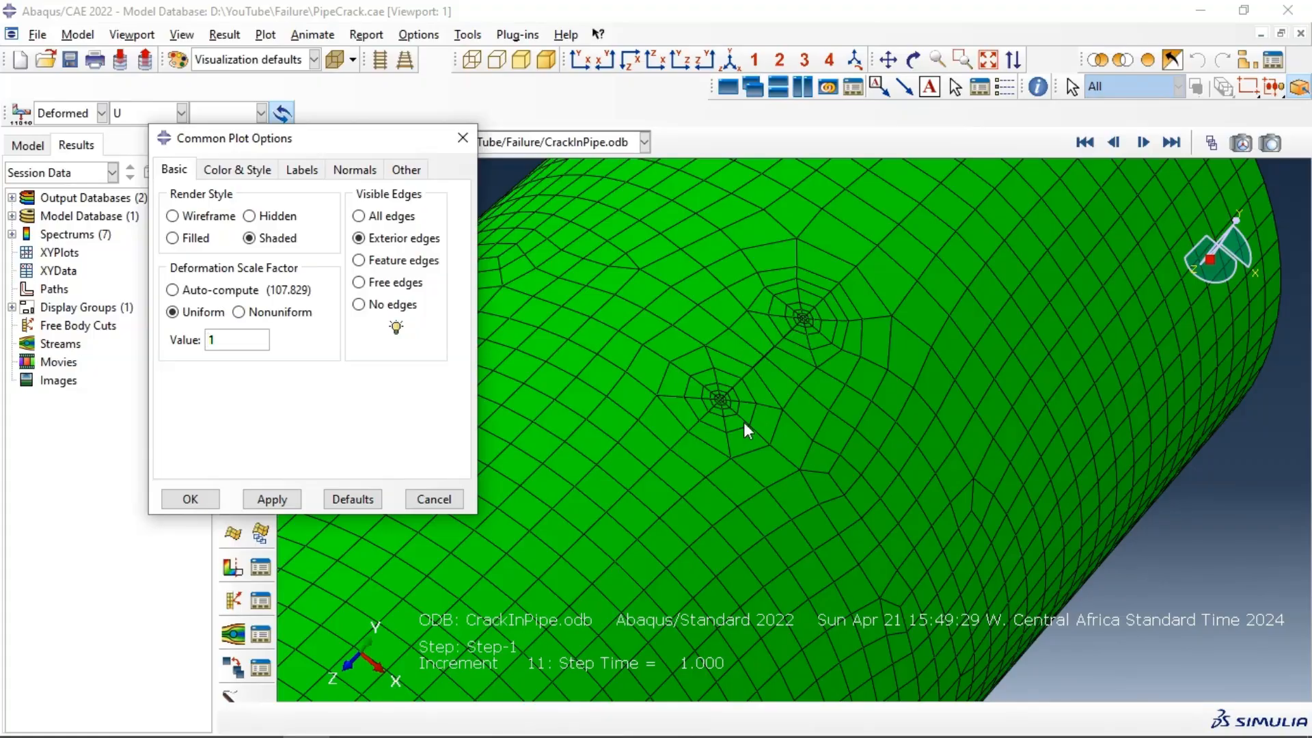
# - Set the uniform deformation scale factor to 10 and accept the common plot options
pyautogui.click(913, 60)
pyautogui.moveTo(758, 362); pyautogui.dragTo(831, 393)
pyautogui.click(222, 339)
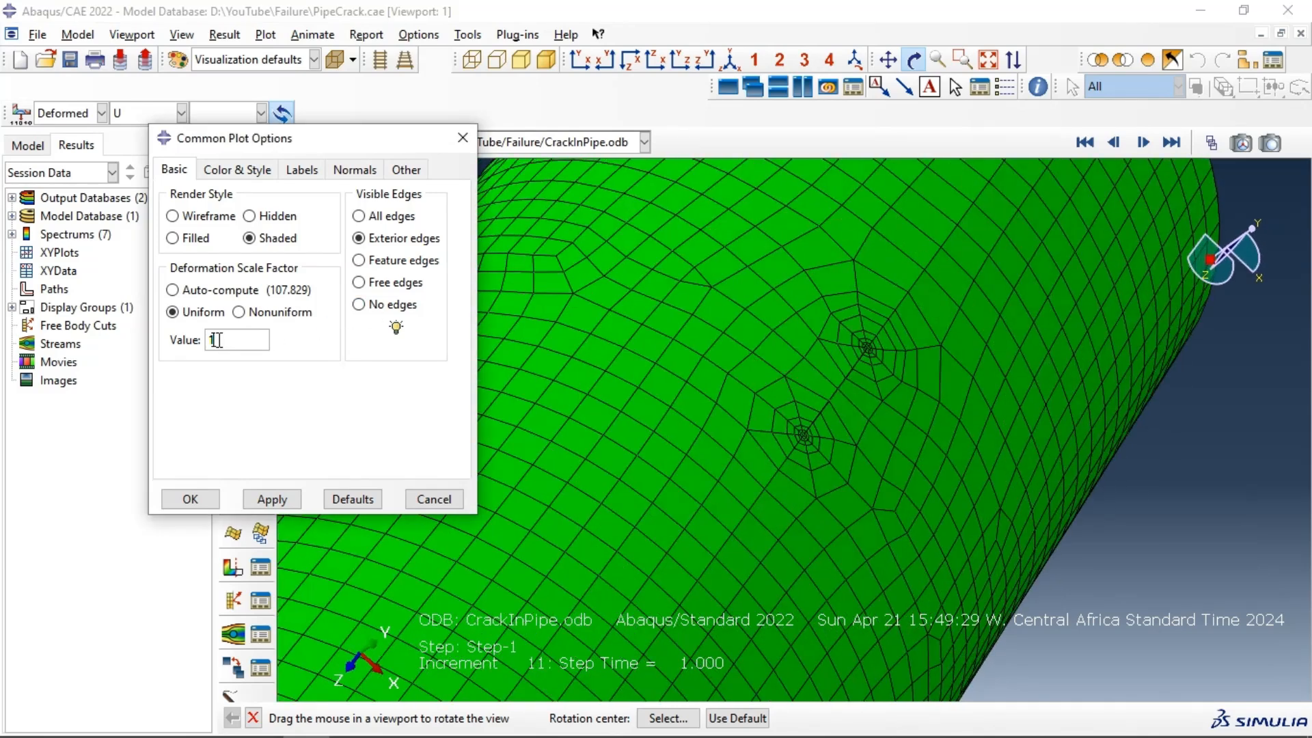
pyautogui.write('0')
pyautogui.click(267, 499)
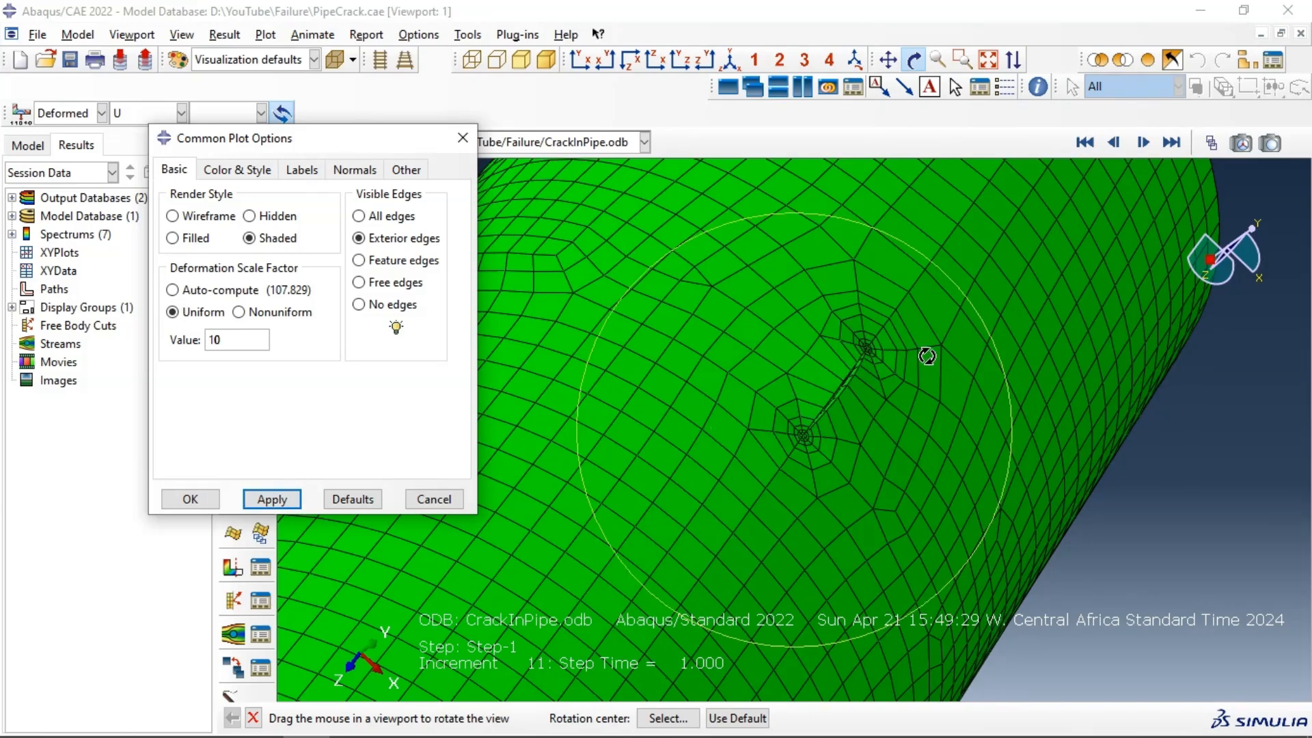
pyautogui.click(190, 499)
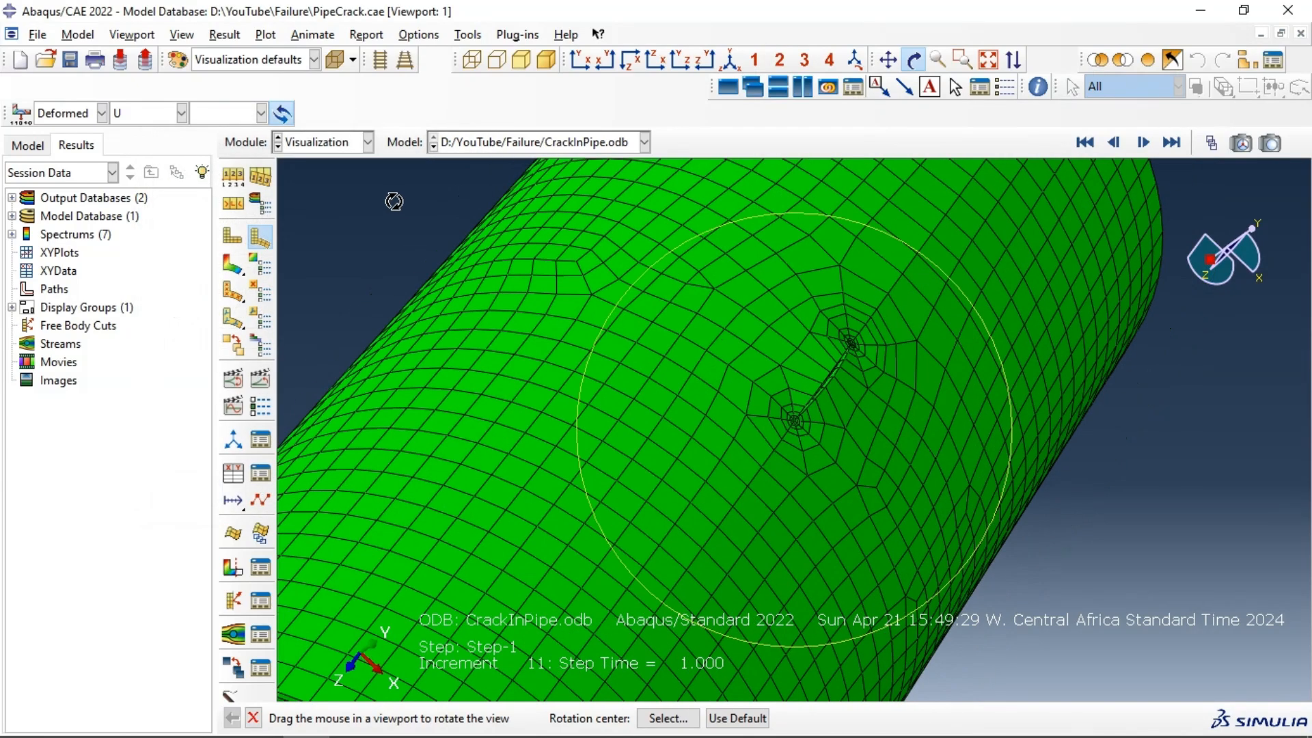
# - Plot the Mises stress contours on the deformed pipe, inspect the crack tips and animate the time history
pyautogui.click(233, 265)
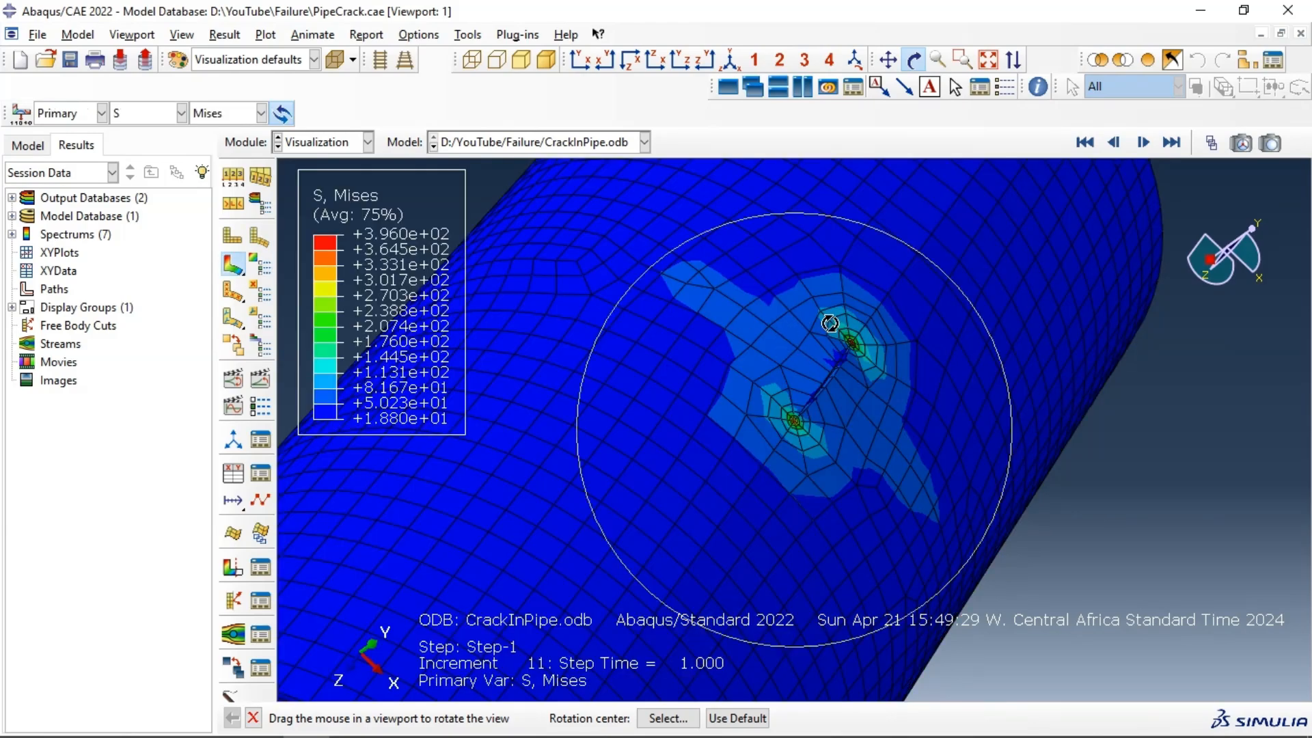
pyautogui.moveTo(929, 456); pyautogui.dragTo(887, 468)
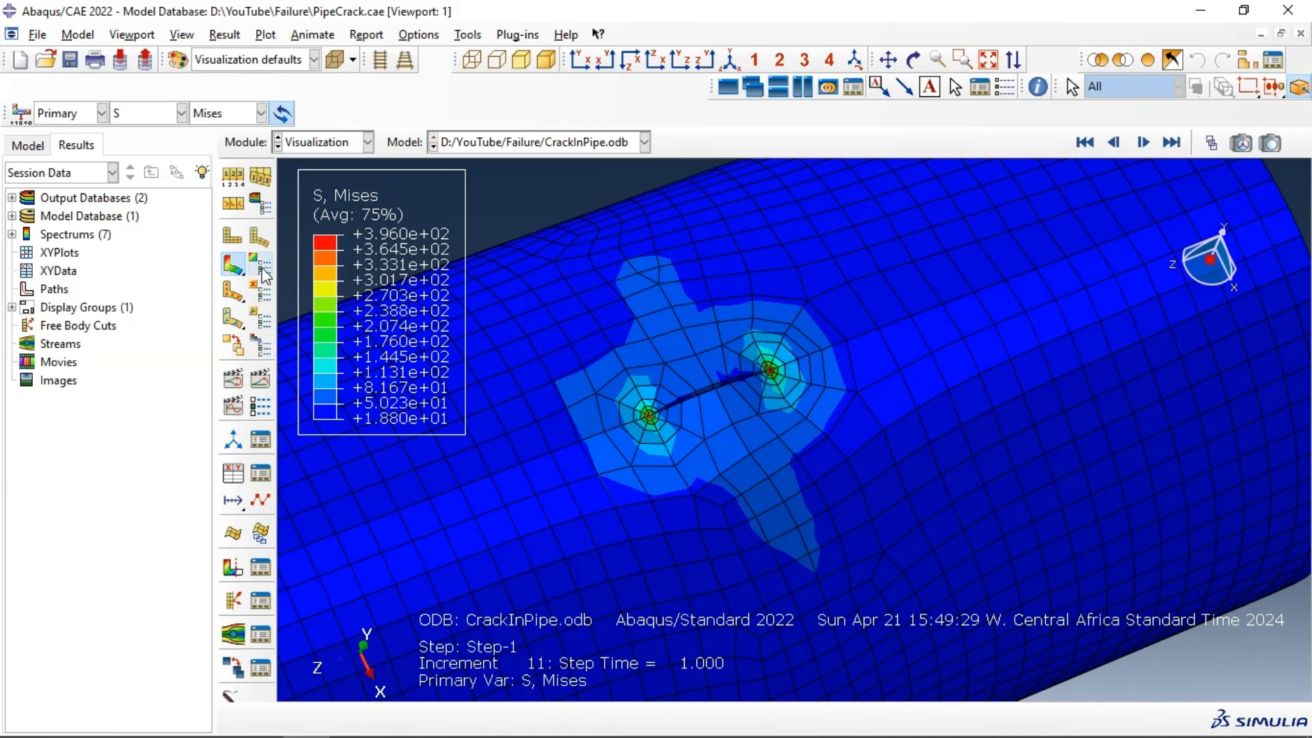
pyautogui.click(146, 110)
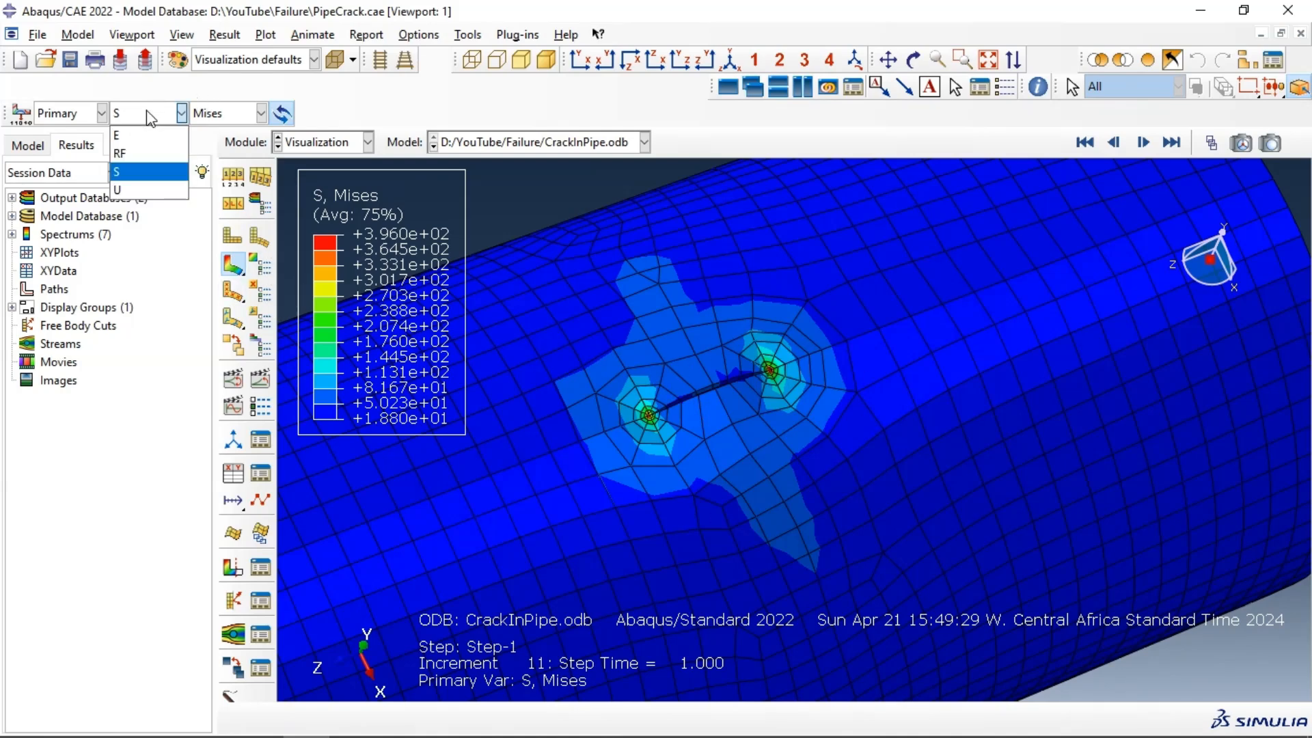
pyautogui.click(278, 184)
pyautogui.scroll(-3, 829, 458)
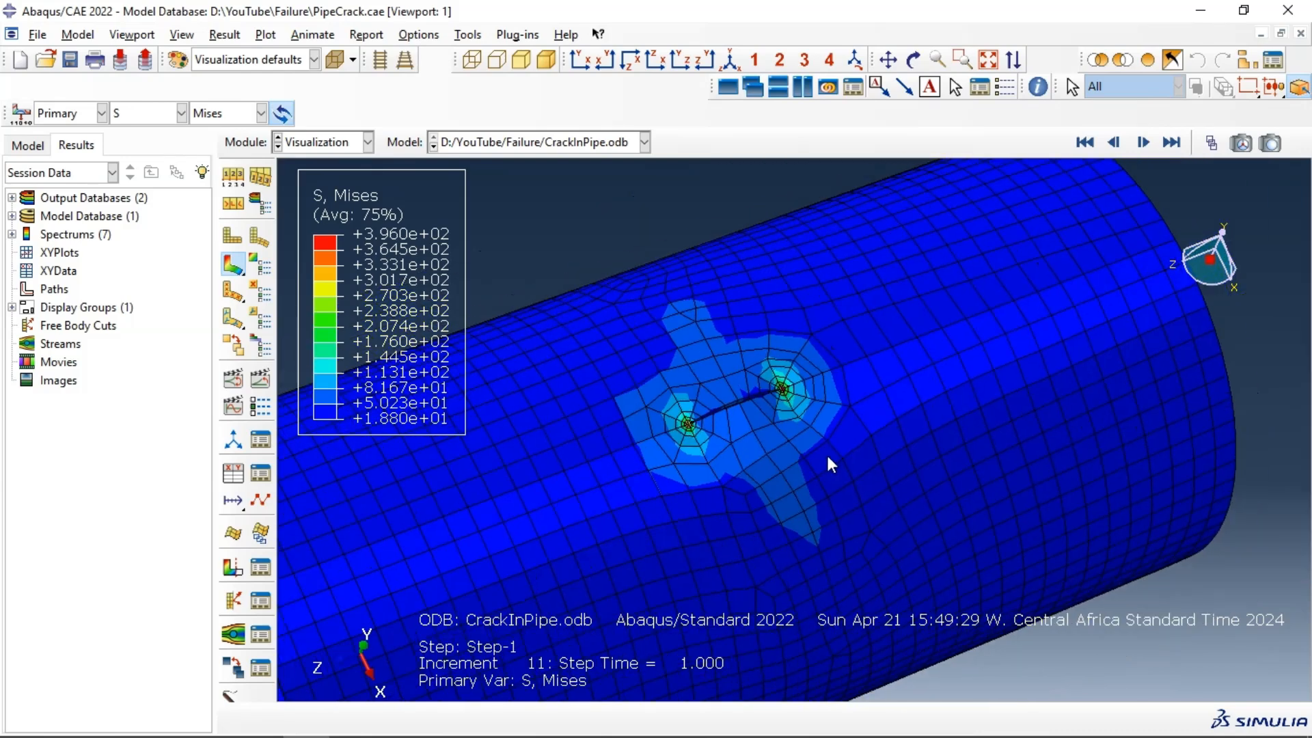
pyautogui.click(264, 385)
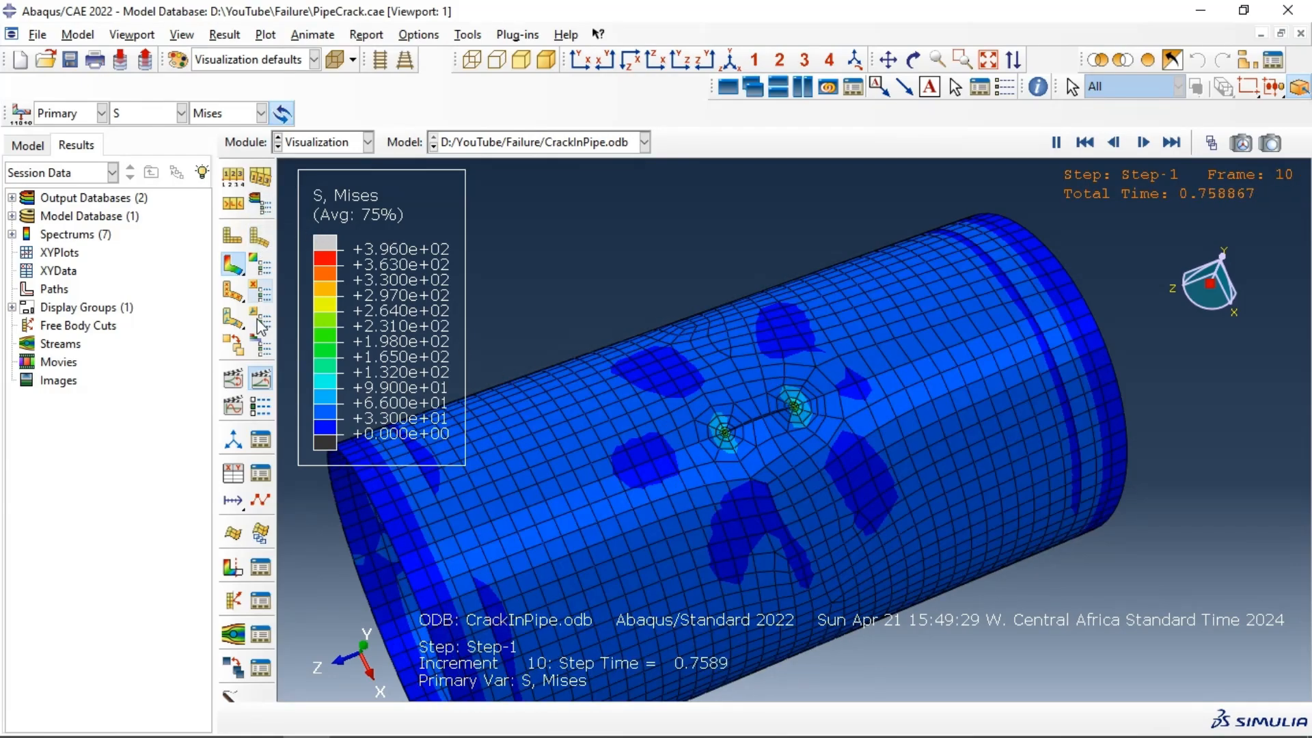
# - Start XY data from the ODB history output and look through J-integral contours 1 to 5 of CRACK-1's PICKEDSET9-1
pyautogui.click(233, 473)
pyautogui.click(329, 204)
pyautogui.click(367, 398)
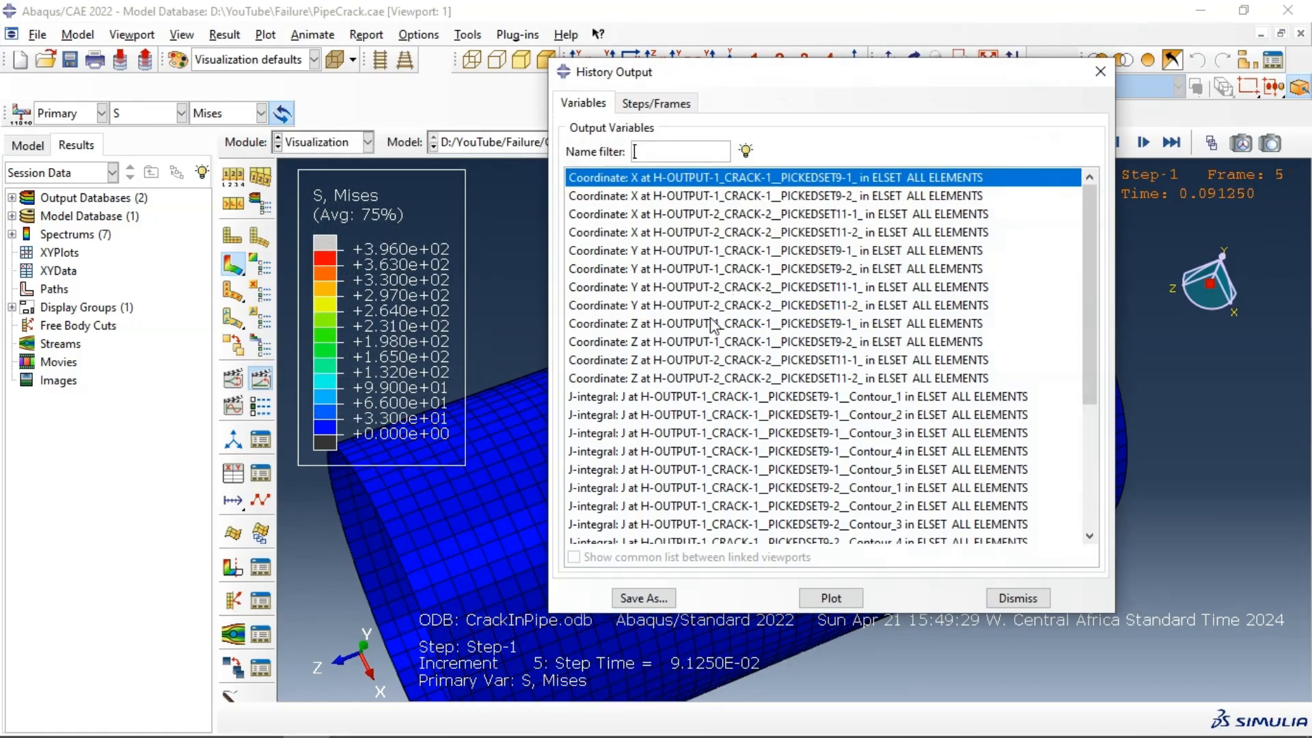
pyautogui.click(751, 398)
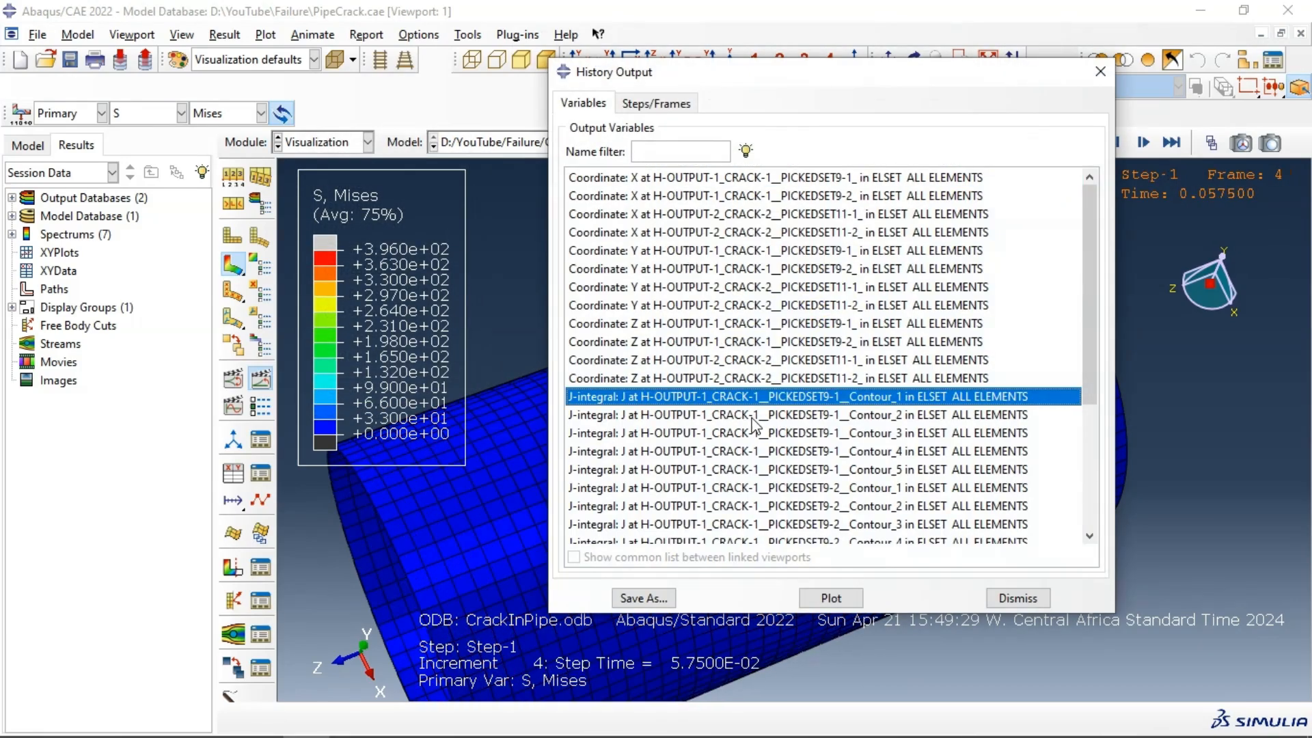
pyautogui.click(749, 417)
pyautogui.click(771, 434)
pyautogui.click(776, 451)
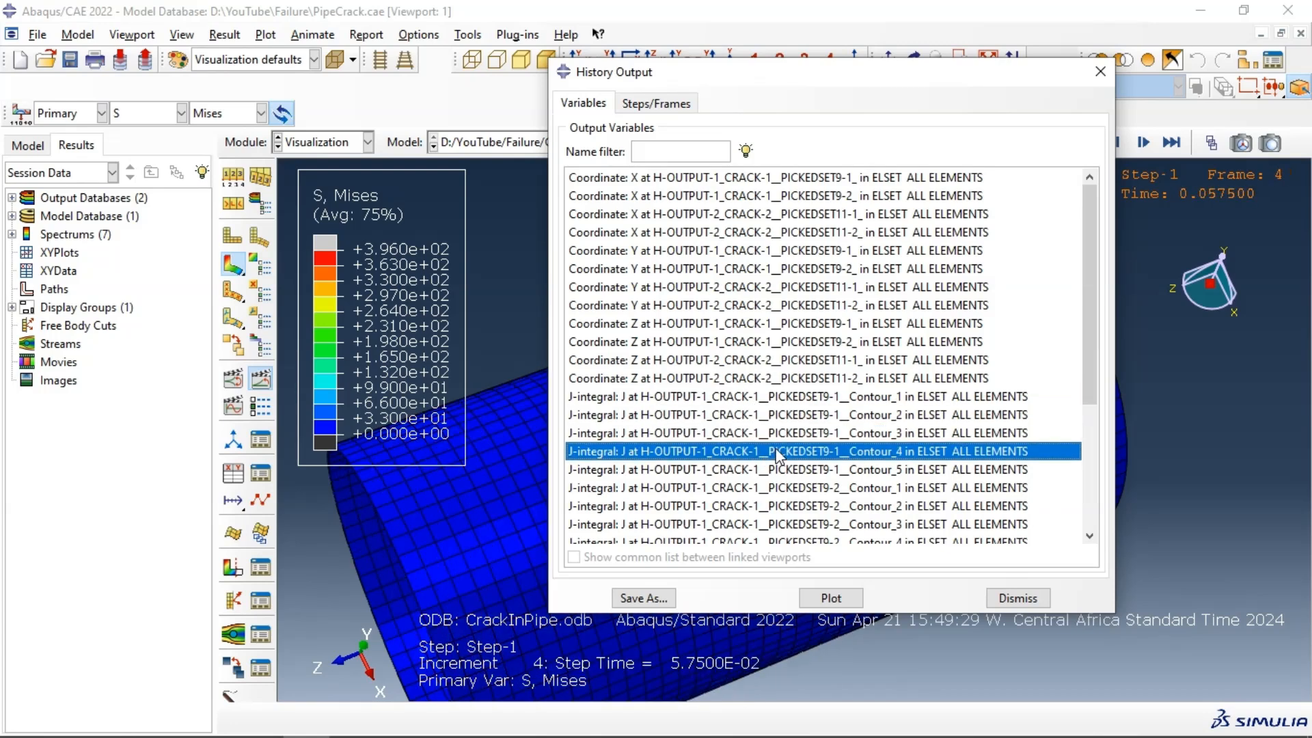
pyautogui.click(792, 470)
# - Plot the J-integral history of Contour_4 for H-OUTPUT-2_CRACK-2__PICKEDSET11-1 and close the history output list
pyautogui.scroll(-4, 813, 438)
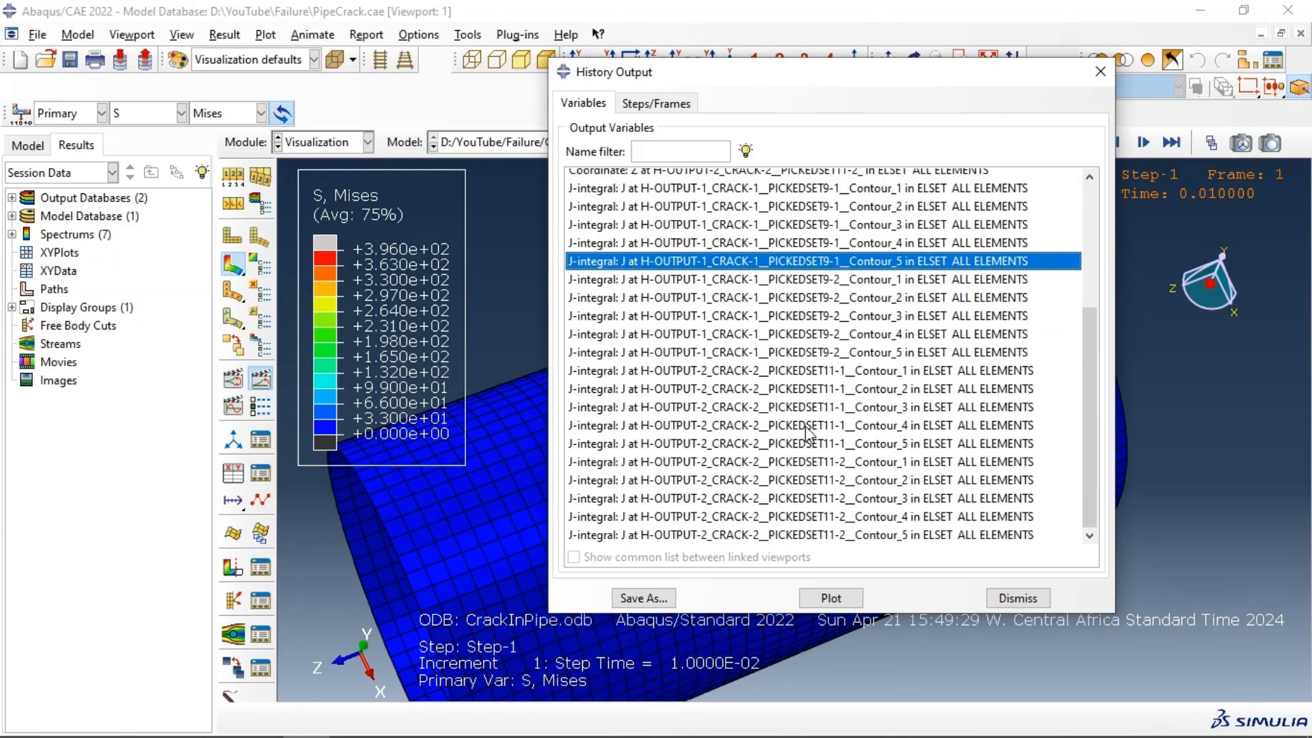
pyautogui.click(719, 373)
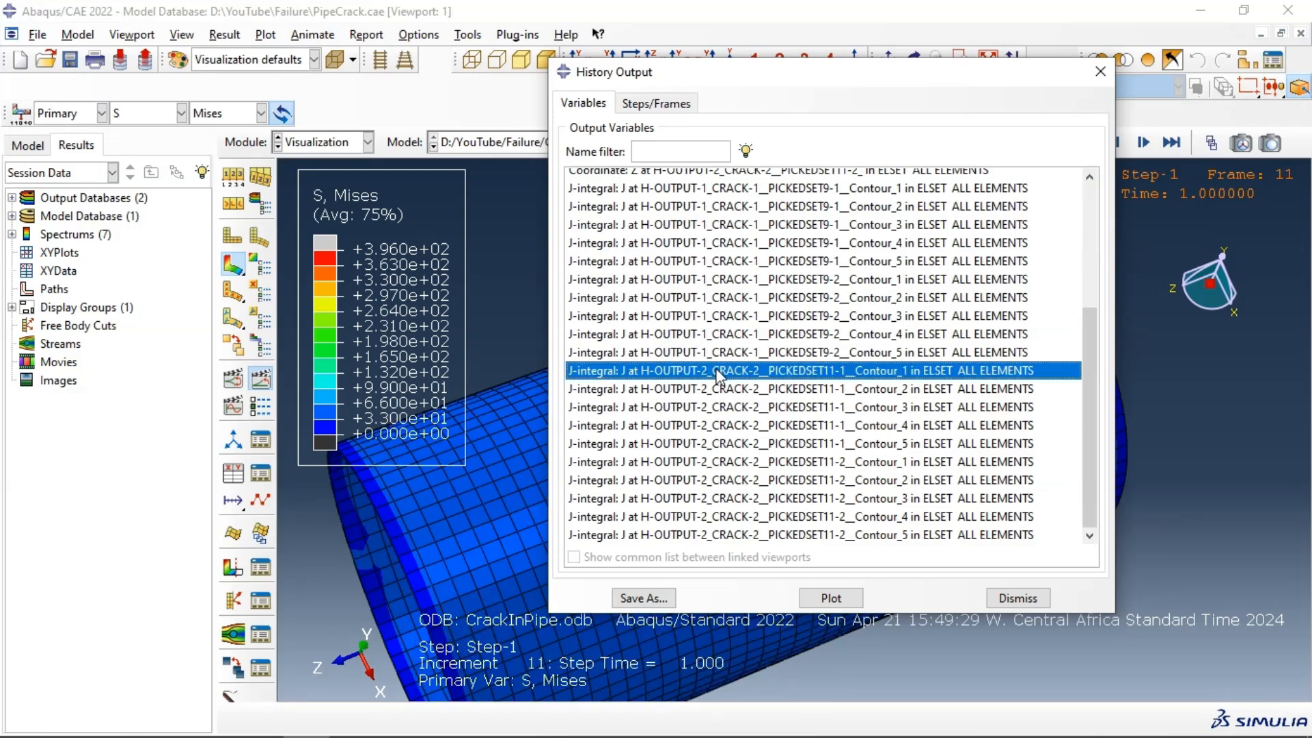
pyautogui.click(718, 426)
pyautogui.click(831, 598)
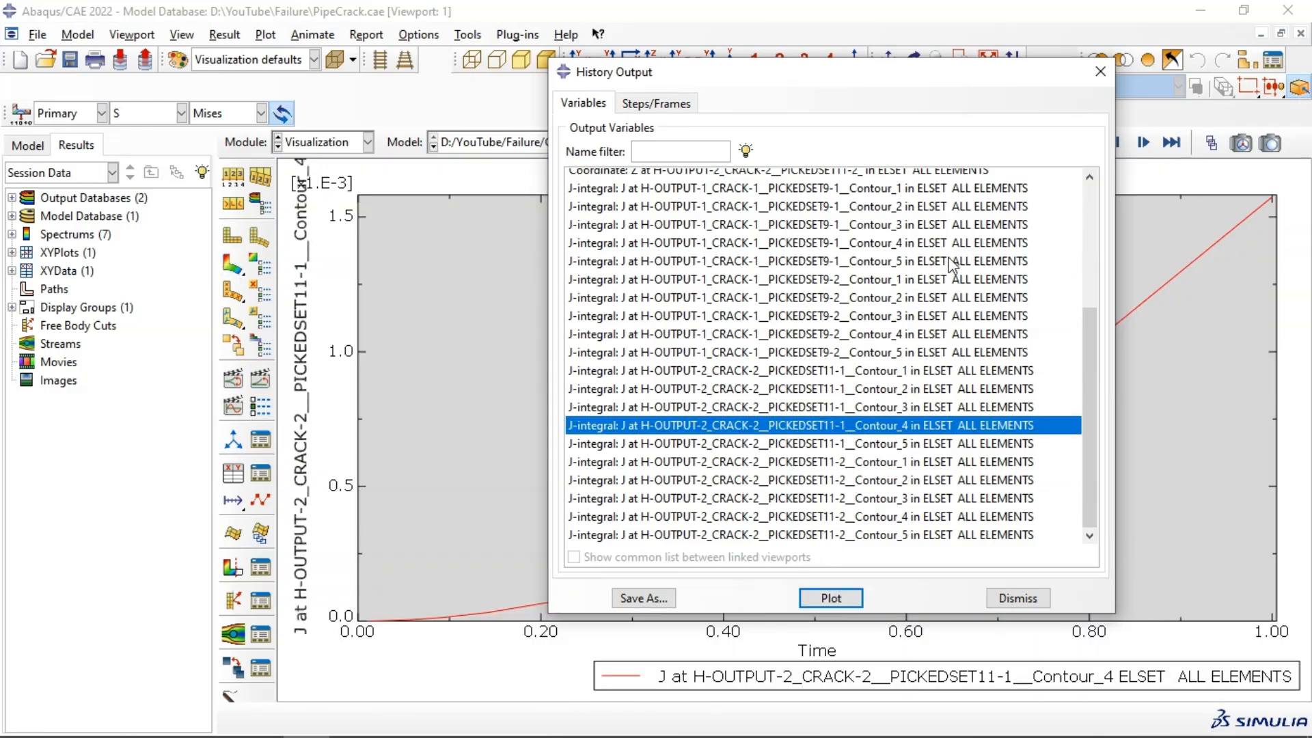
pyautogui.click(1101, 72)
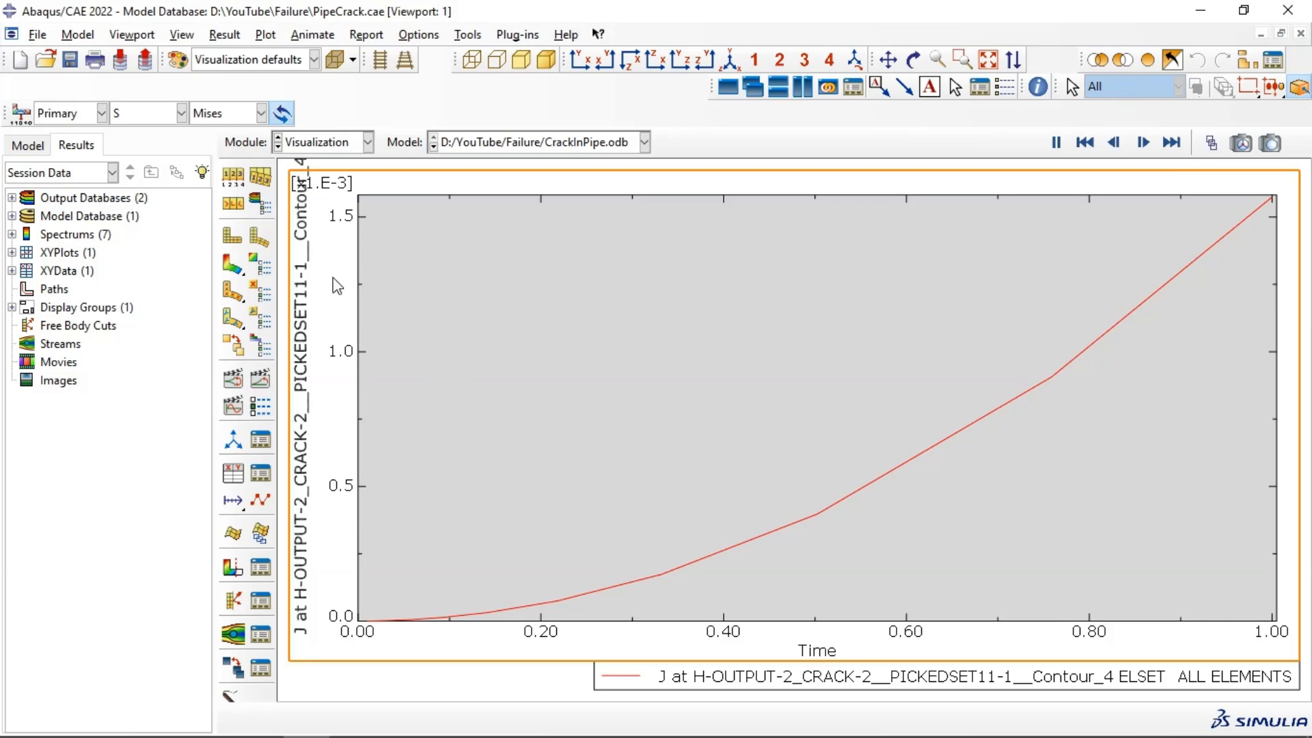
# - Start XY data from the ODB field output, look through the variables at the Whole Element and Centroid positions, and close the dialog
pyautogui.click(233, 473)
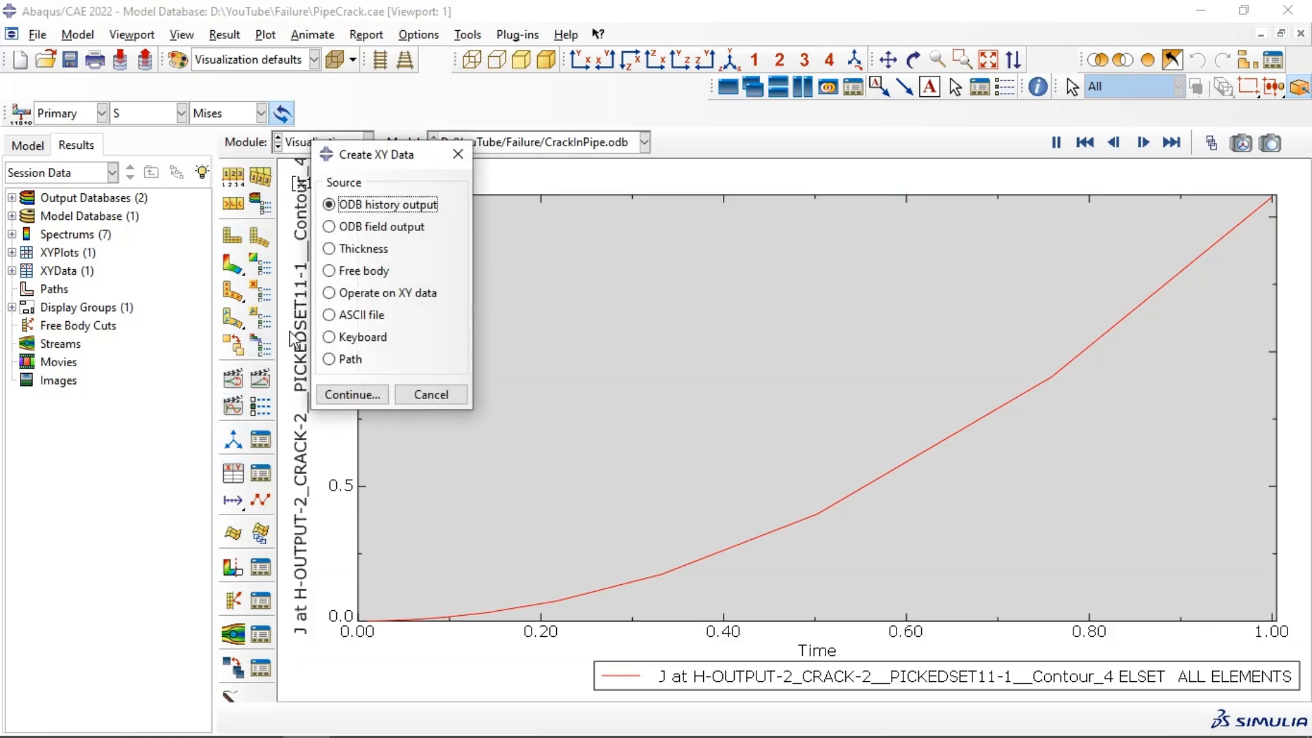
pyautogui.click(372, 226)
pyautogui.click(352, 395)
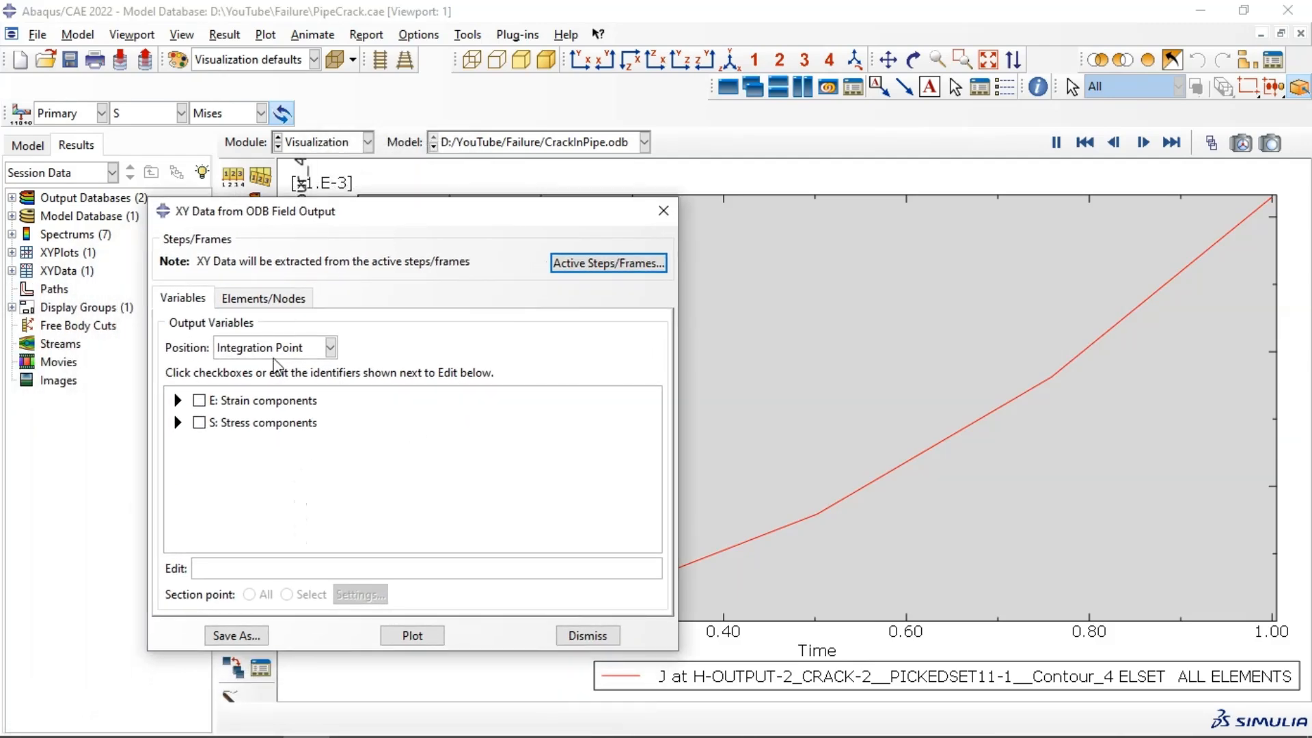
pyautogui.click(265, 347)
pyautogui.click(272, 442)
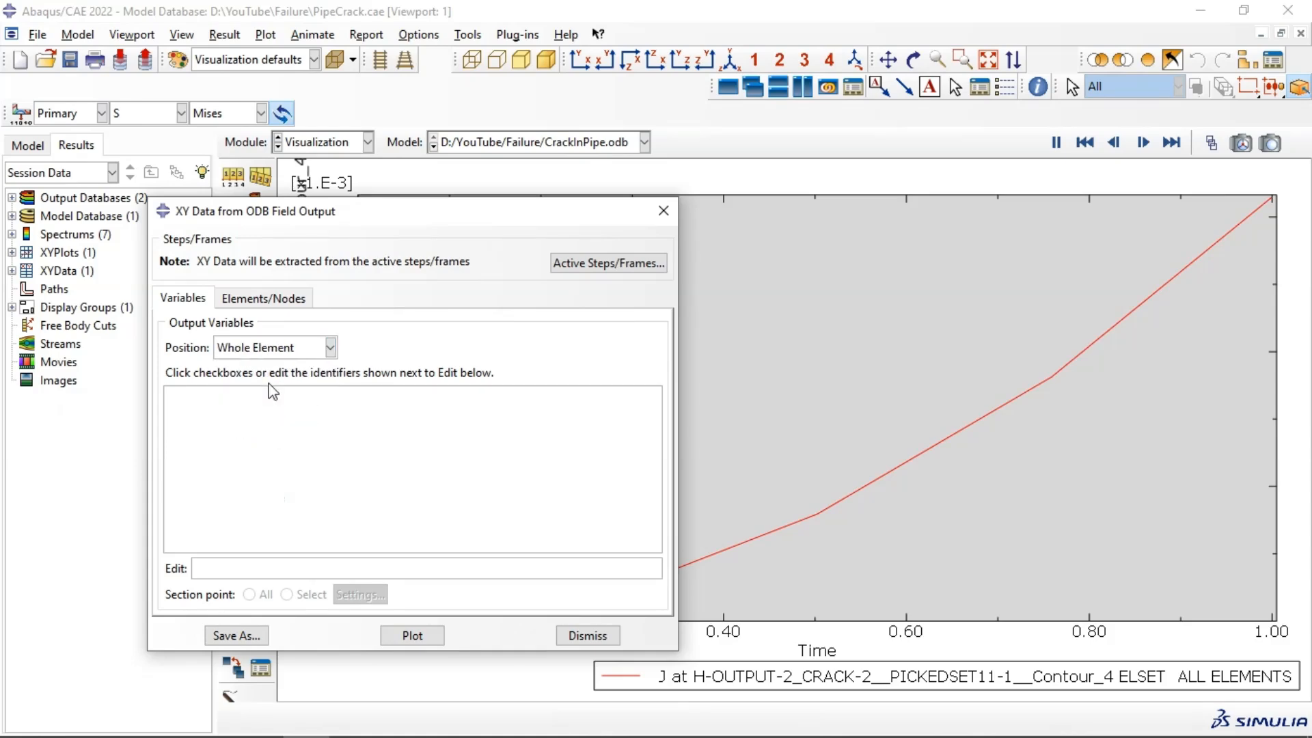
pyautogui.click(272, 350)
pyautogui.click(265, 386)
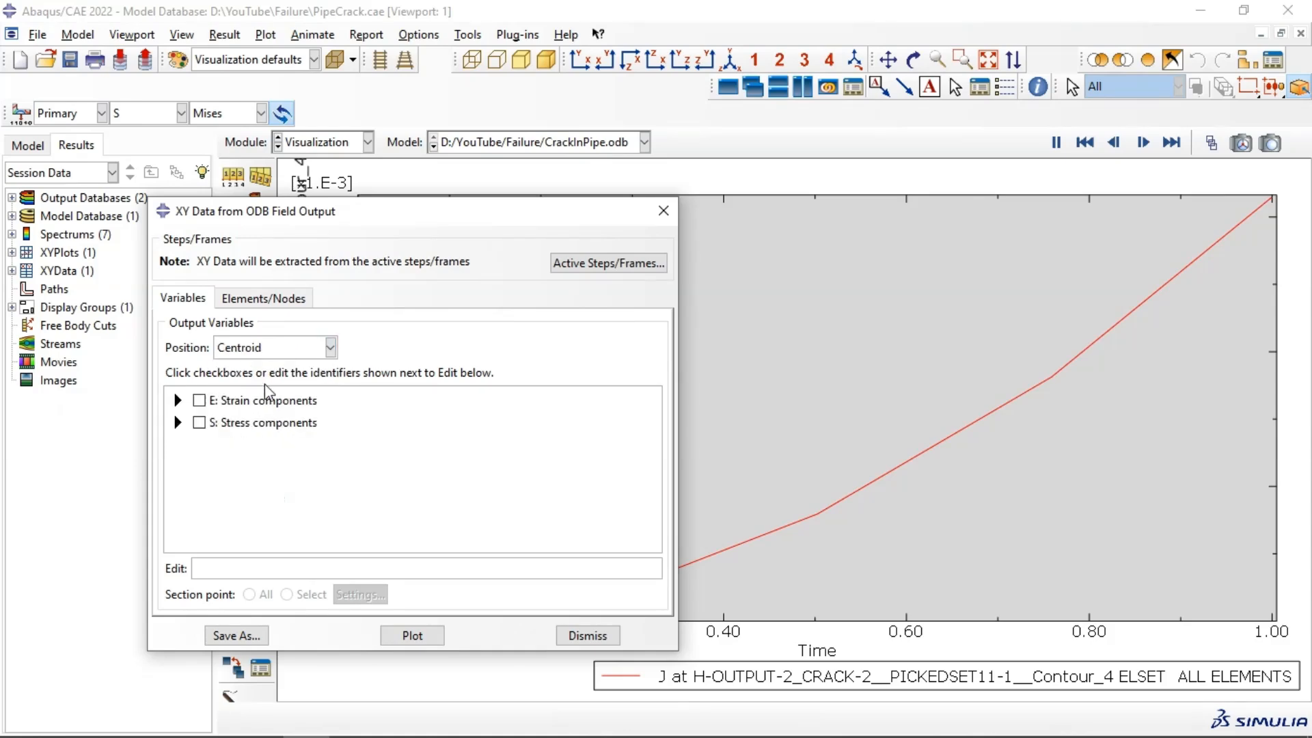
pyautogui.click(664, 211)
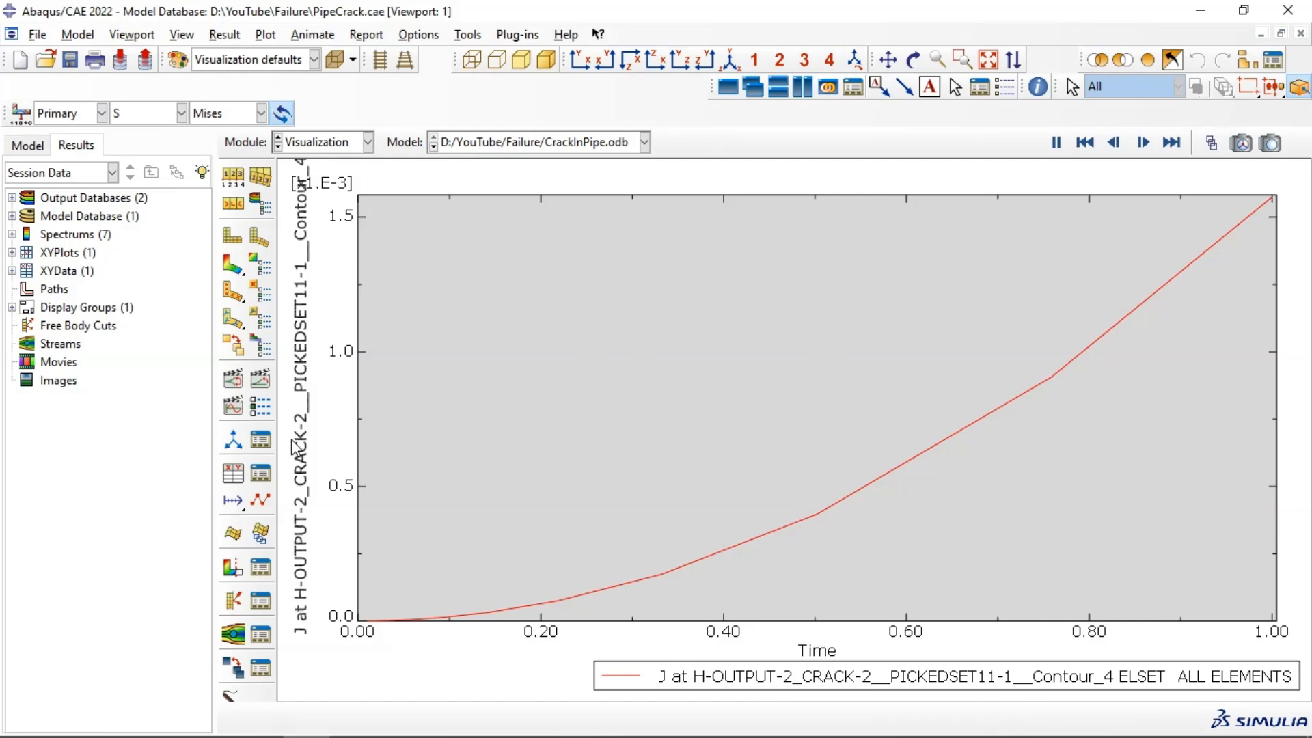
# - Start XY data from the ODB history output, look through the coordinate and J-integral variables of both cracks, and close the list
pyautogui.click(233, 473)
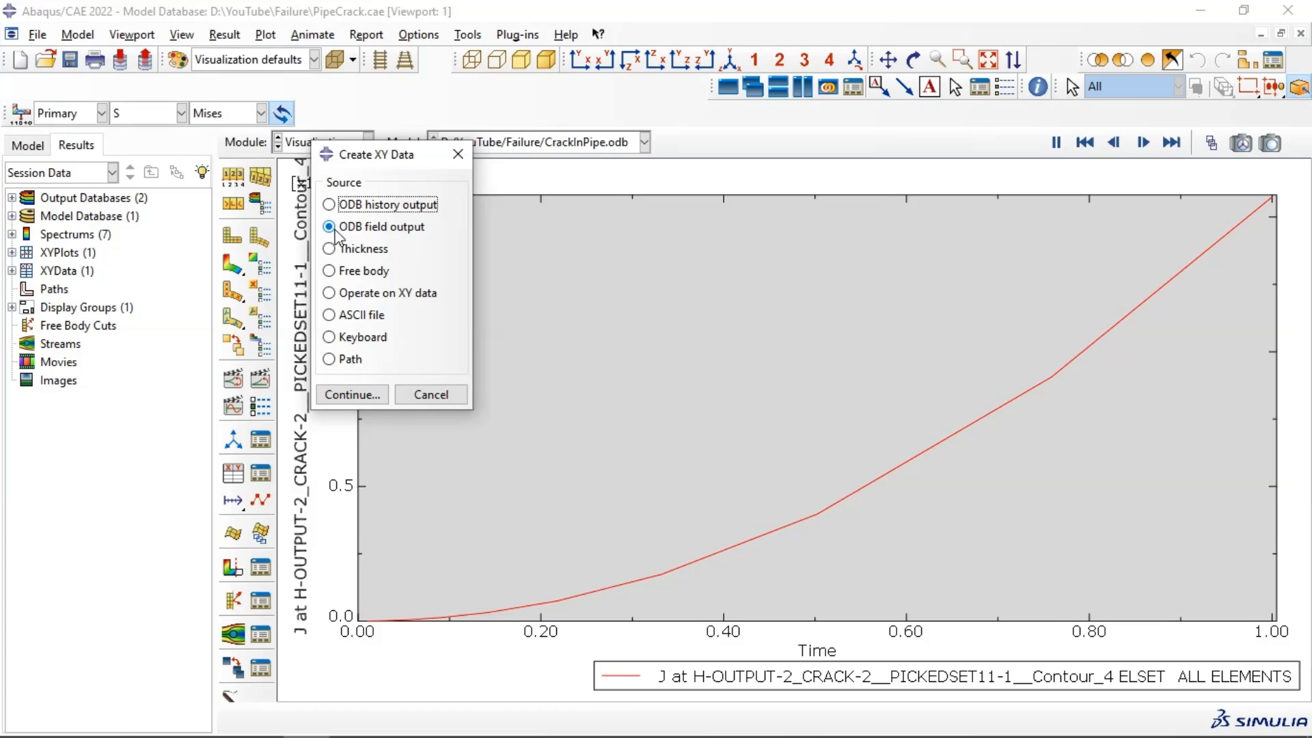
pyautogui.click(388, 208)
pyautogui.click(372, 397)
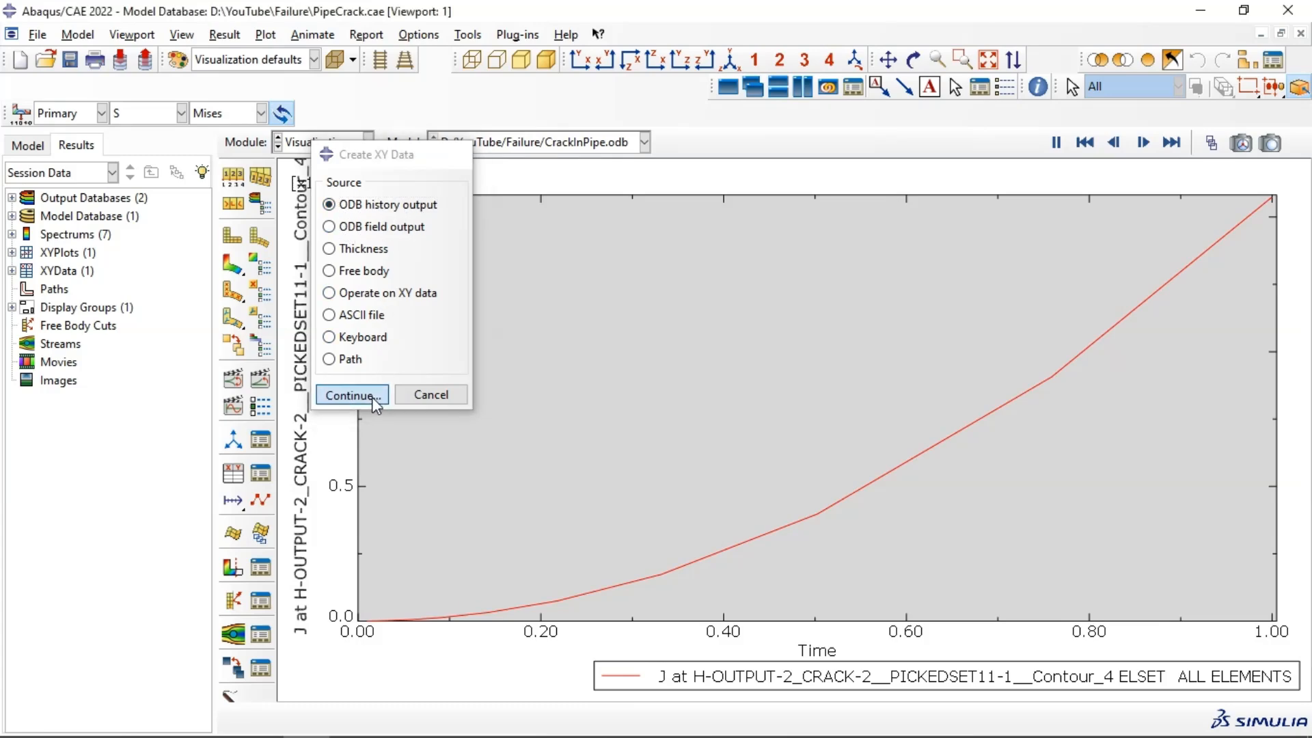
pyautogui.scroll(-3, 868, 335)
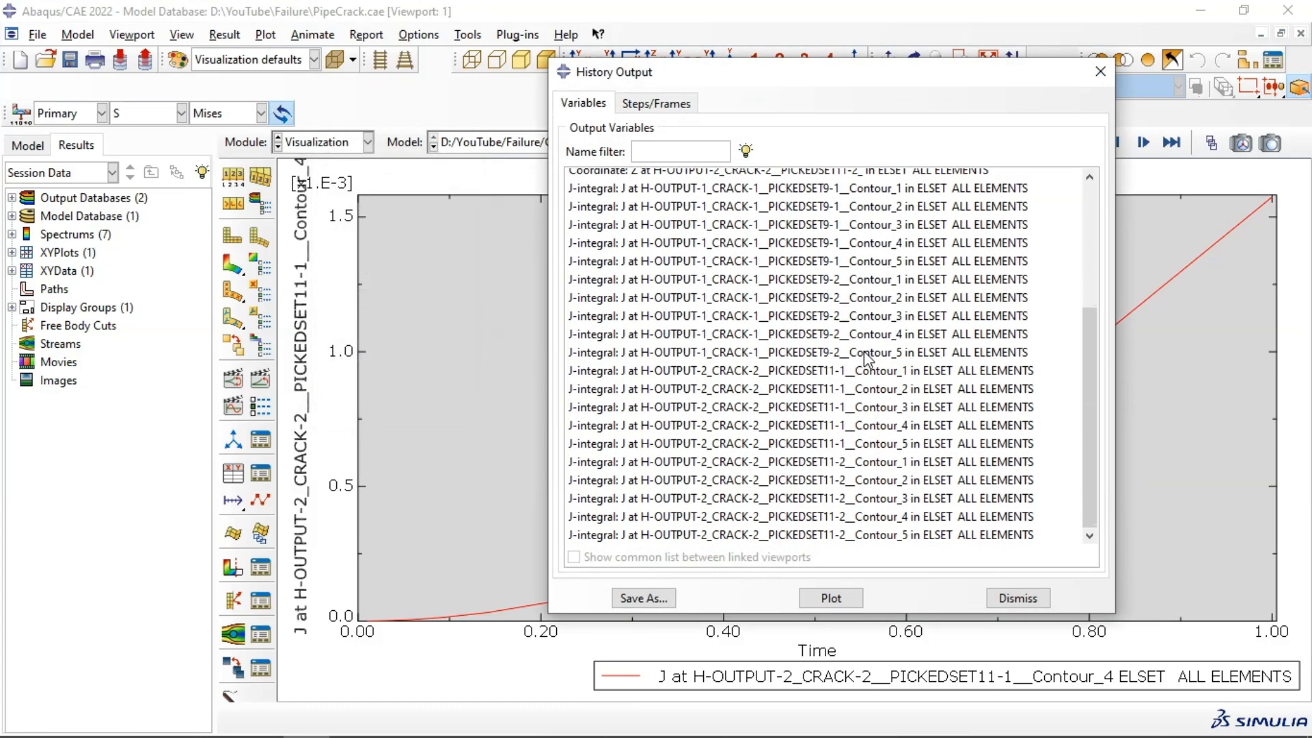
pyautogui.scroll(3, 827, 410)
pyautogui.scroll(1, 833, 370)
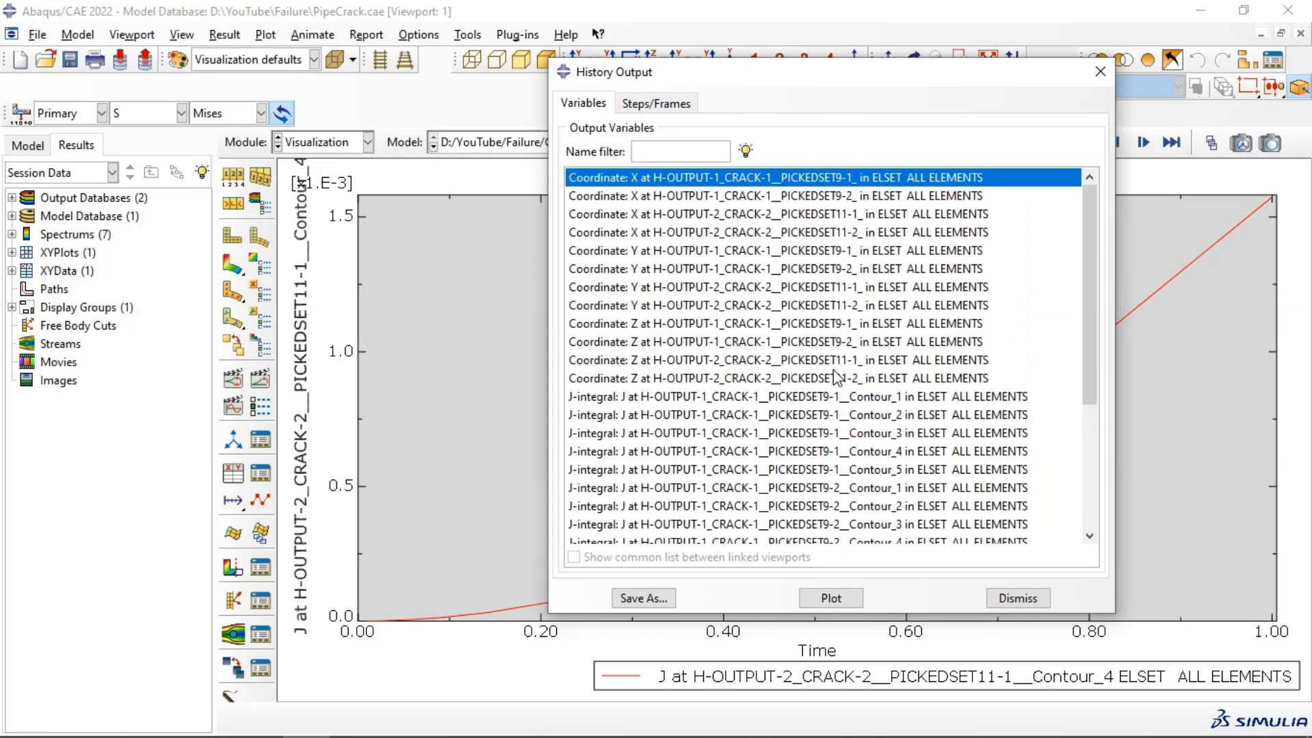
pyautogui.click(1100, 71)
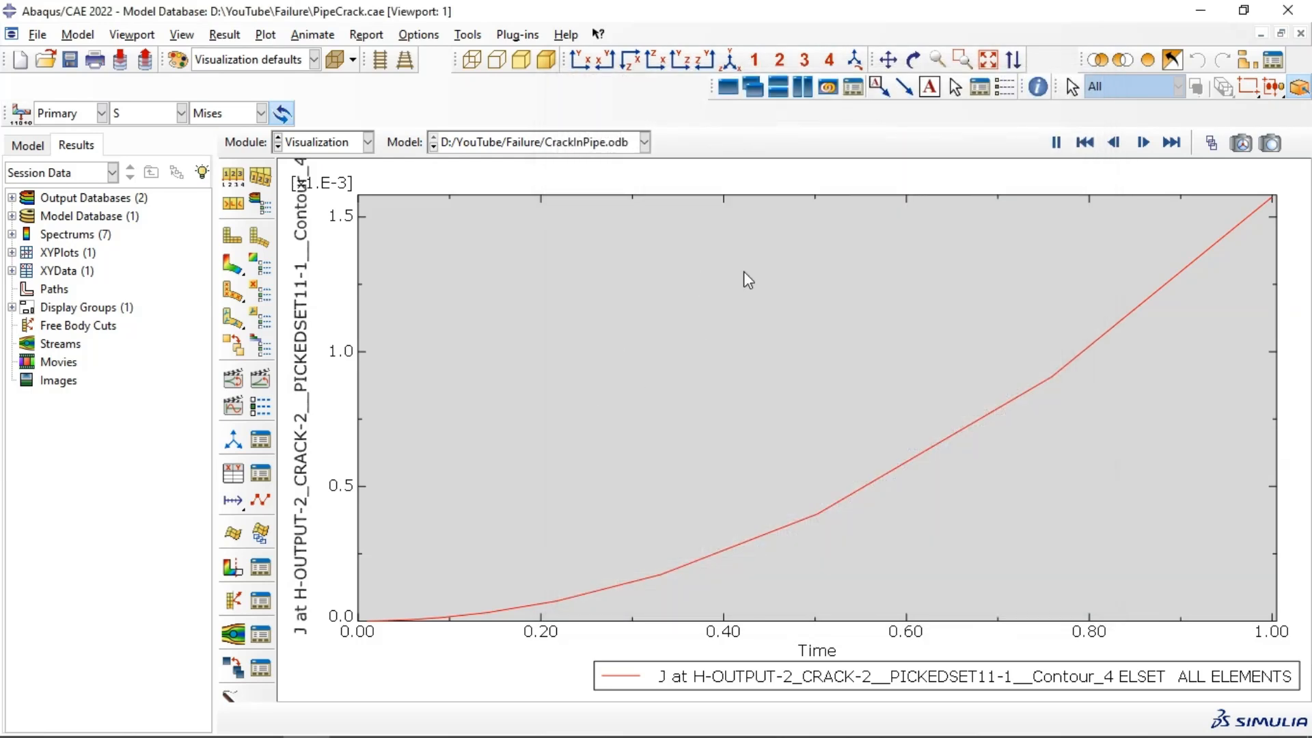
# - Return to the Mises stress contour plot on the deformed pipe
pyautogui.click(296, 145)
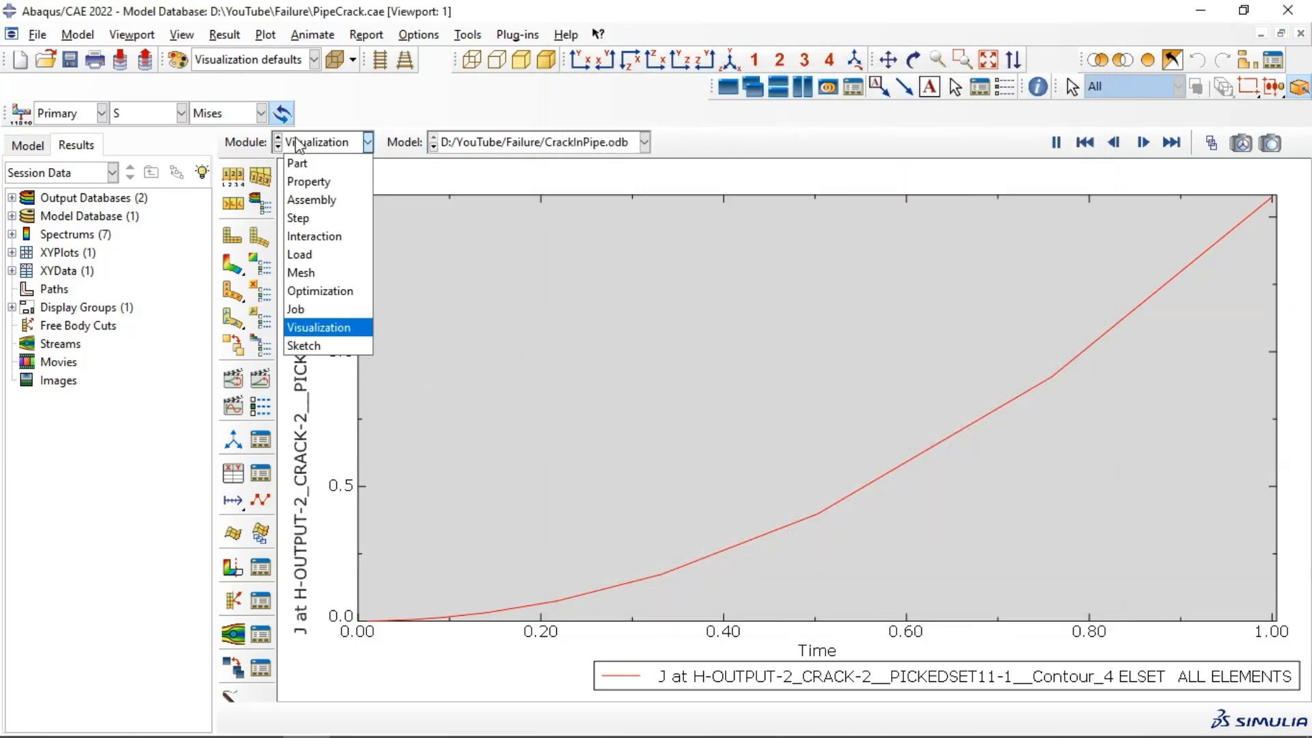
pyautogui.click(233, 273)
pyautogui.click(231, 270)
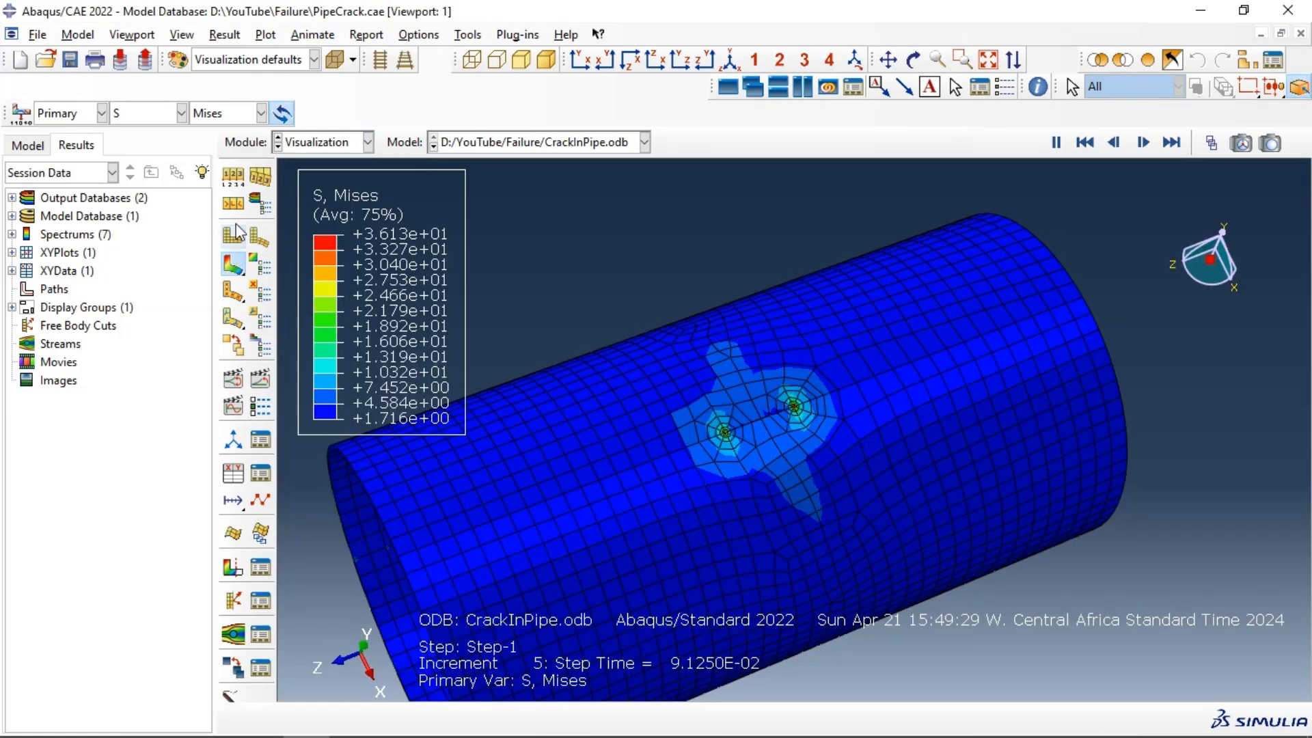
# - Open the monitor of the CrackInPipe job in the Job module and find the increment 1 J-integral estimates in its data file
pyautogui.click(332, 143)
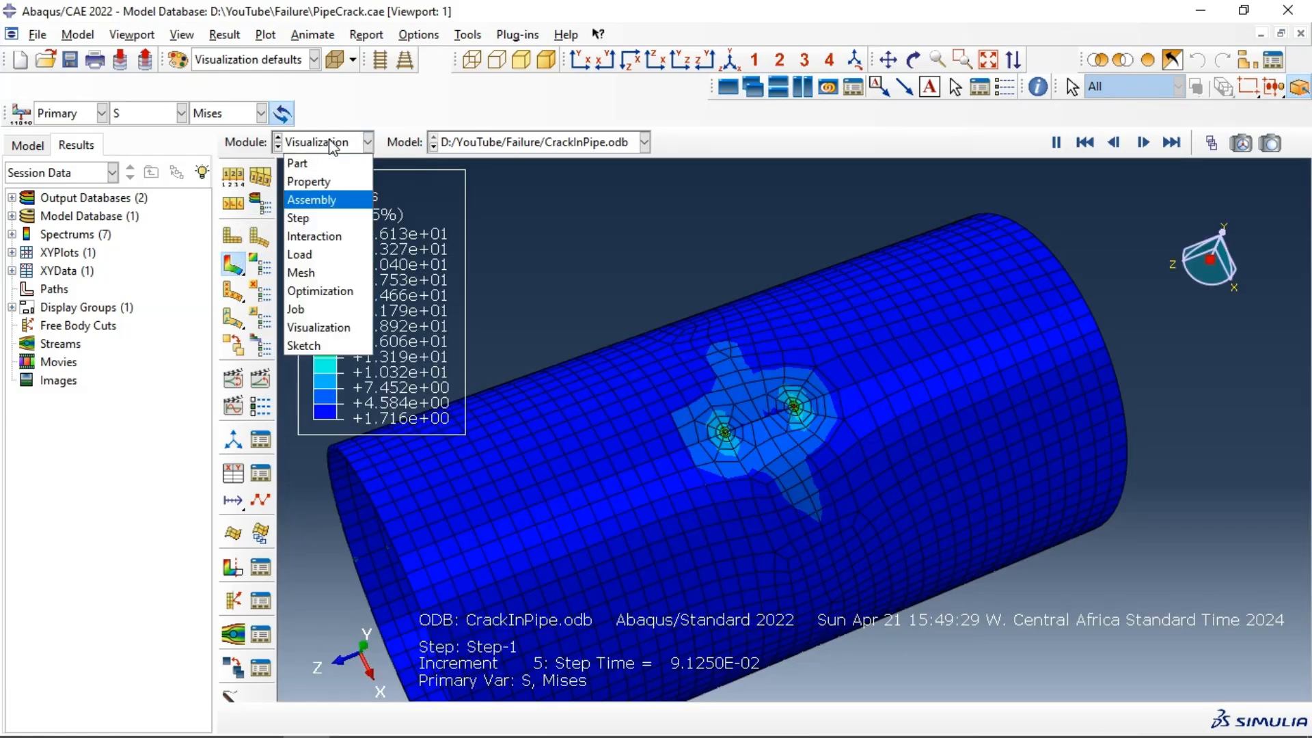
pyautogui.click(307, 304)
pyautogui.click(895, 335)
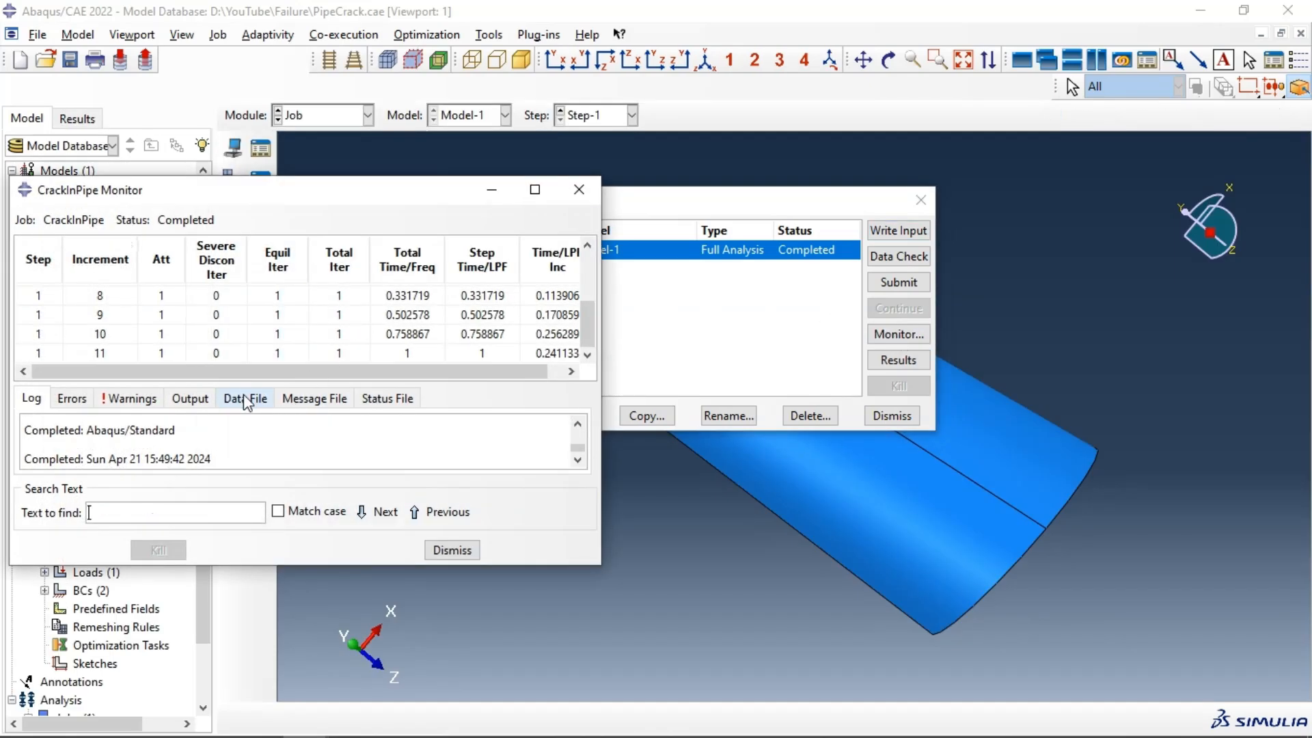
pyautogui.click(245, 398)
pyautogui.click(535, 190)
pyautogui.scroll(-20, 468, 296)
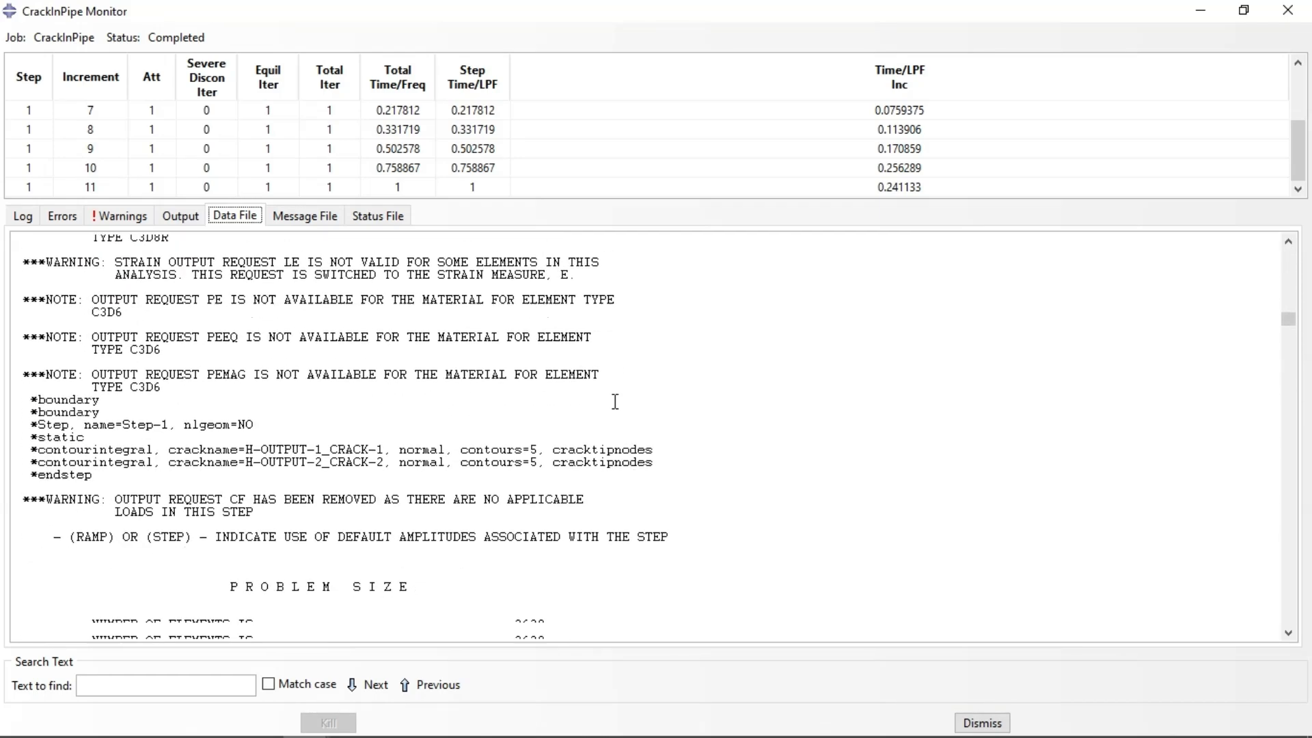
pyautogui.scroll(-5, 443, 401)
pyautogui.moveTo(1288, 327); pyautogui.dragTo(1285, 382)
pyautogui.scroll(-2, 1285, 382)
pyautogui.scroll(4, 483, 413)
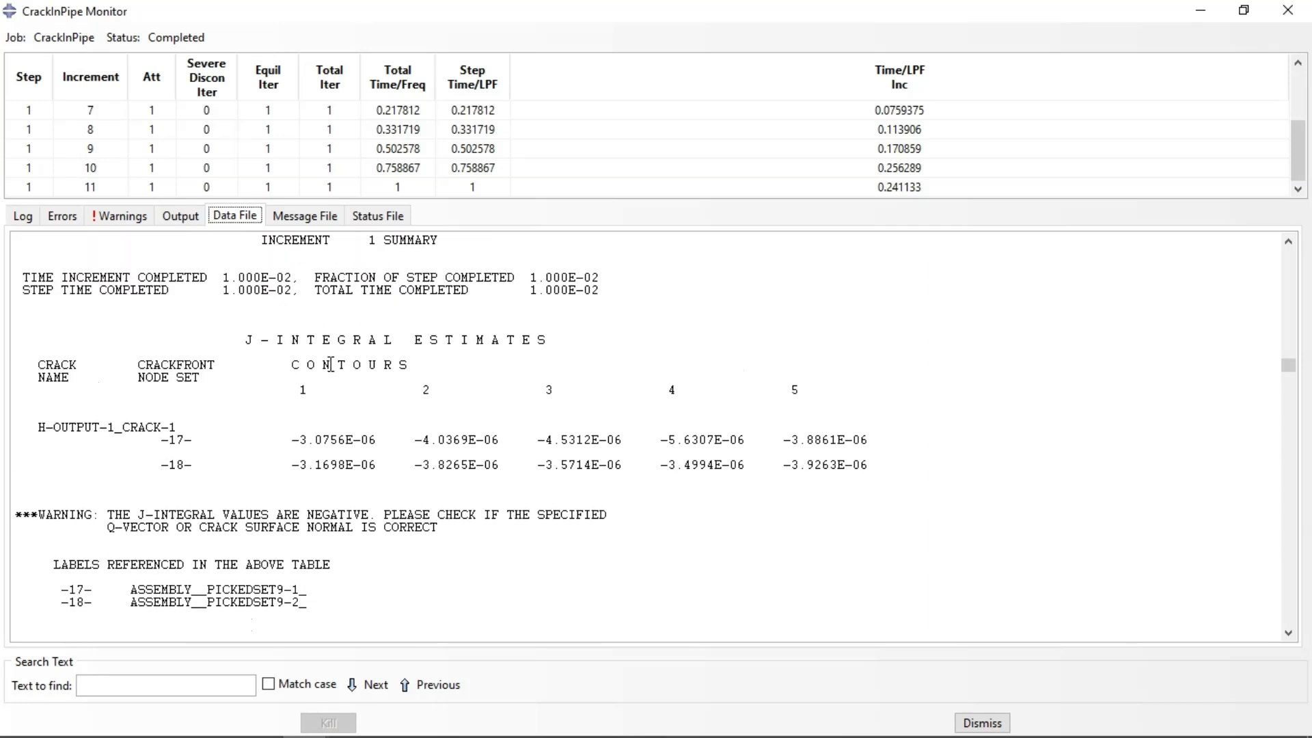
# - Examine the J-integral estimates for H-OUTPUT-1_CRACK-1 and H-OUTPUT-2_CRACK-2, particularly their contour 1 values
pyautogui.moveTo(247, 342); pyautogui.dragTo(477, 353)
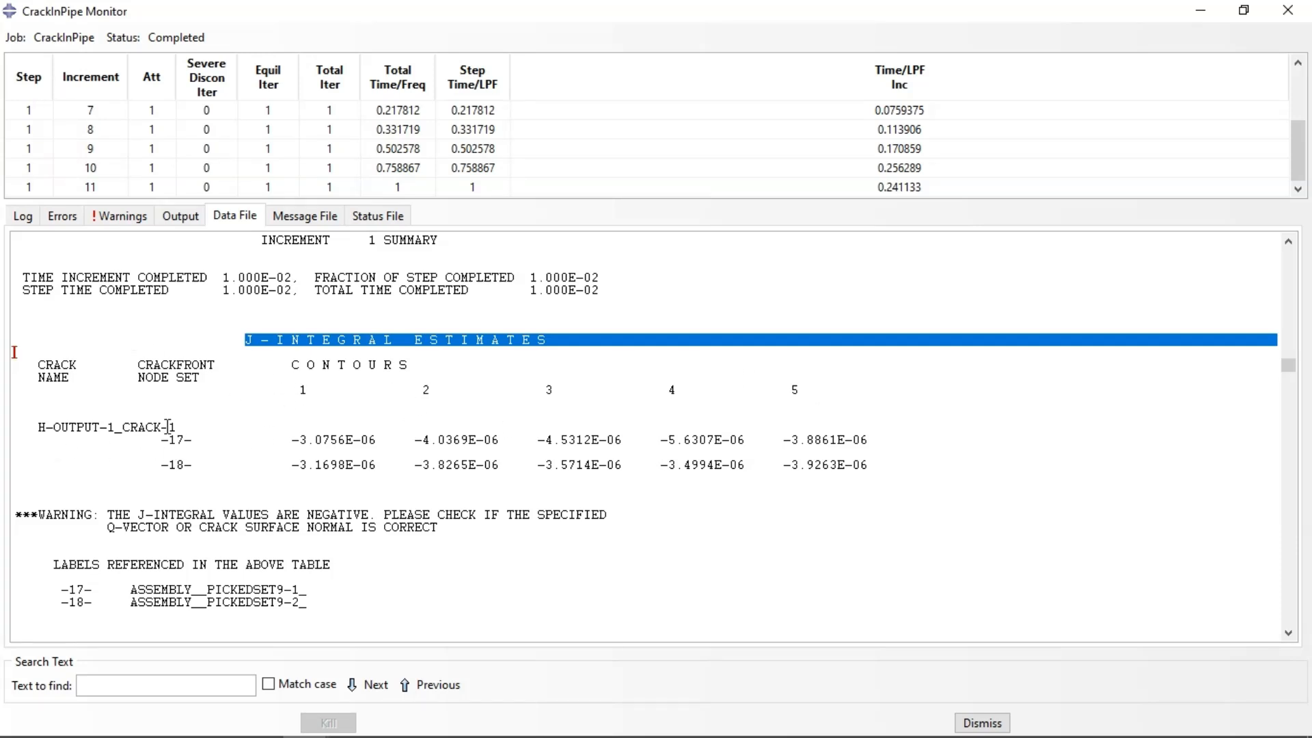
pyautogui.moveTo(177, 427); pyautogui.dragTo(37, 428)
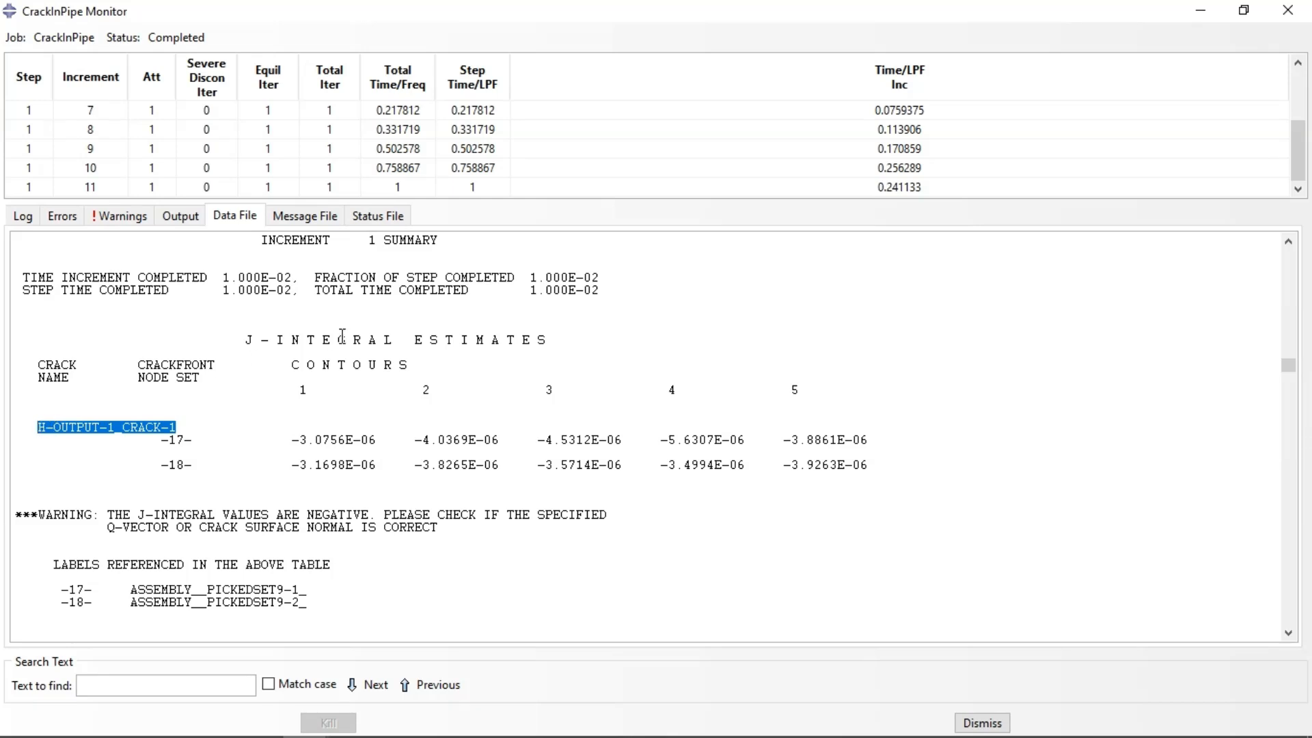
pyautogui.moveTo(287, 427); pyautogui.dragTo(372, 440)
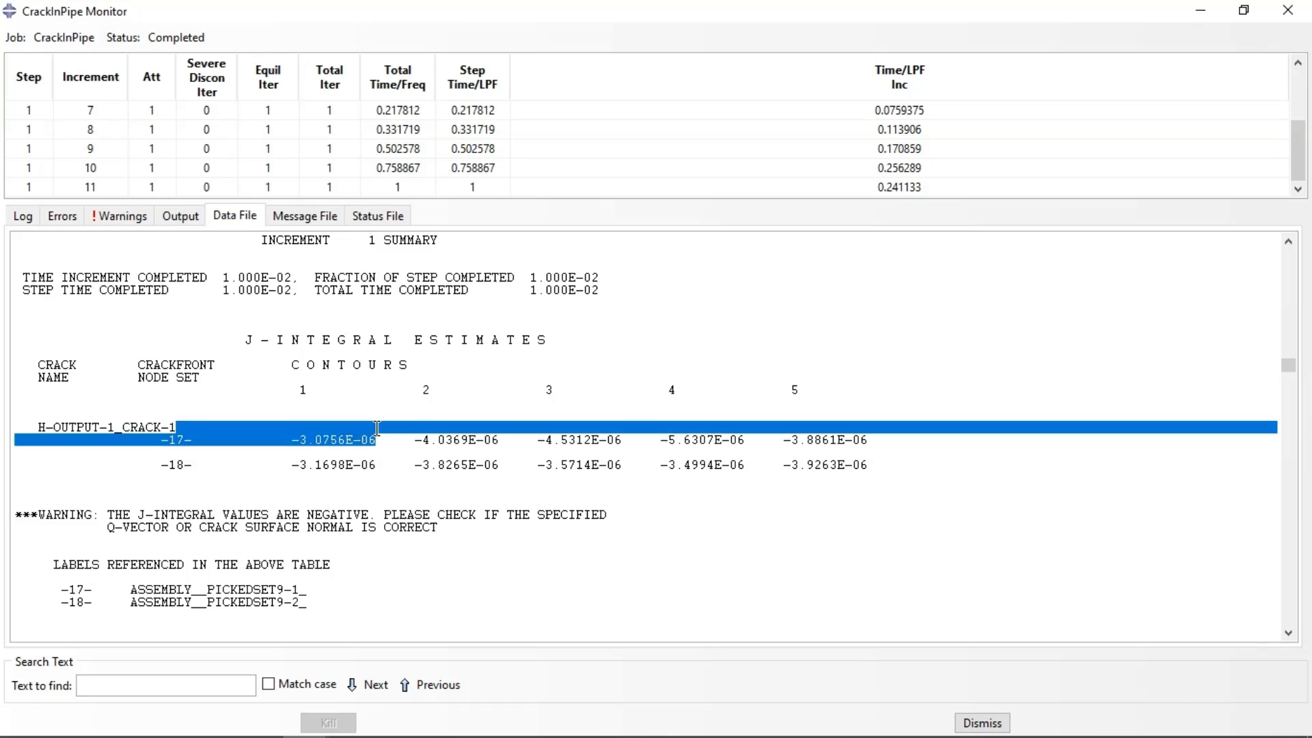
pyautogui.scroll(-6, 377, 435)
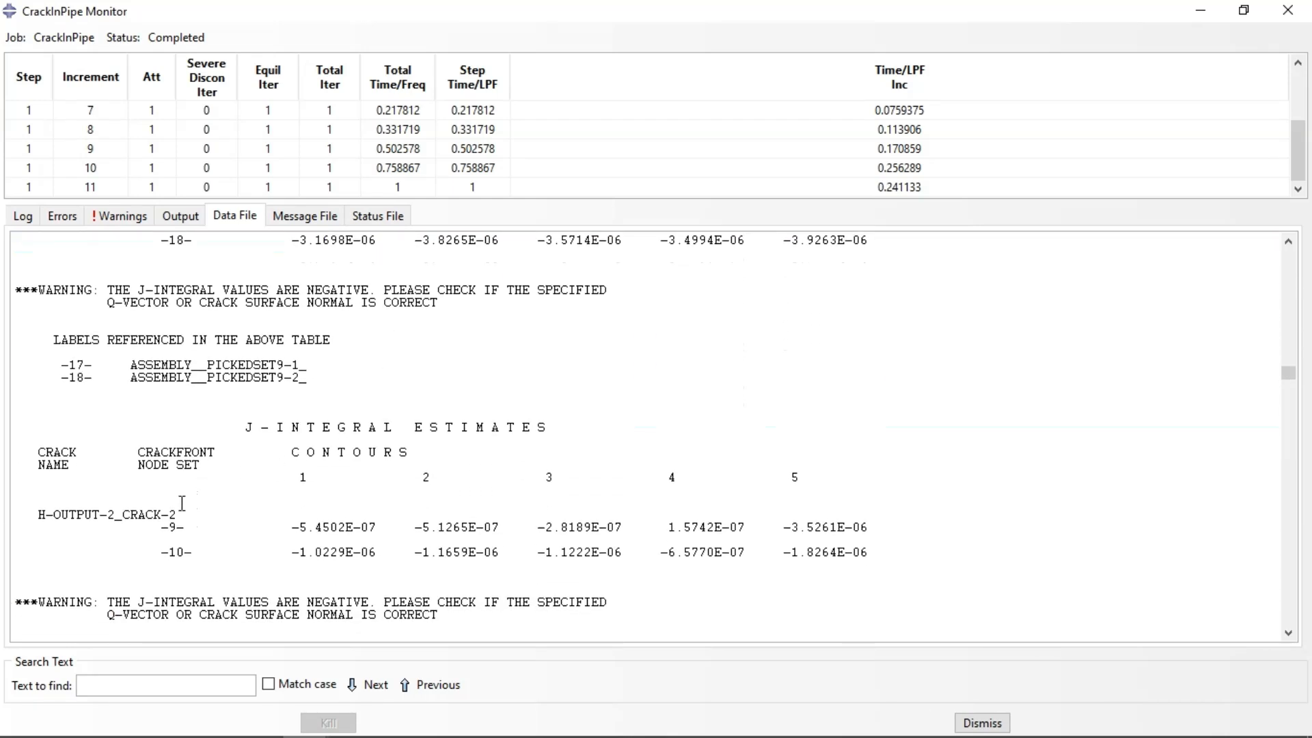
pyautogui.moveTo(180, 511); pyautogui.dragTo(22, 516)
pyautogui.moveTo(279, 524); pyautogui.dragTo(383, 527)
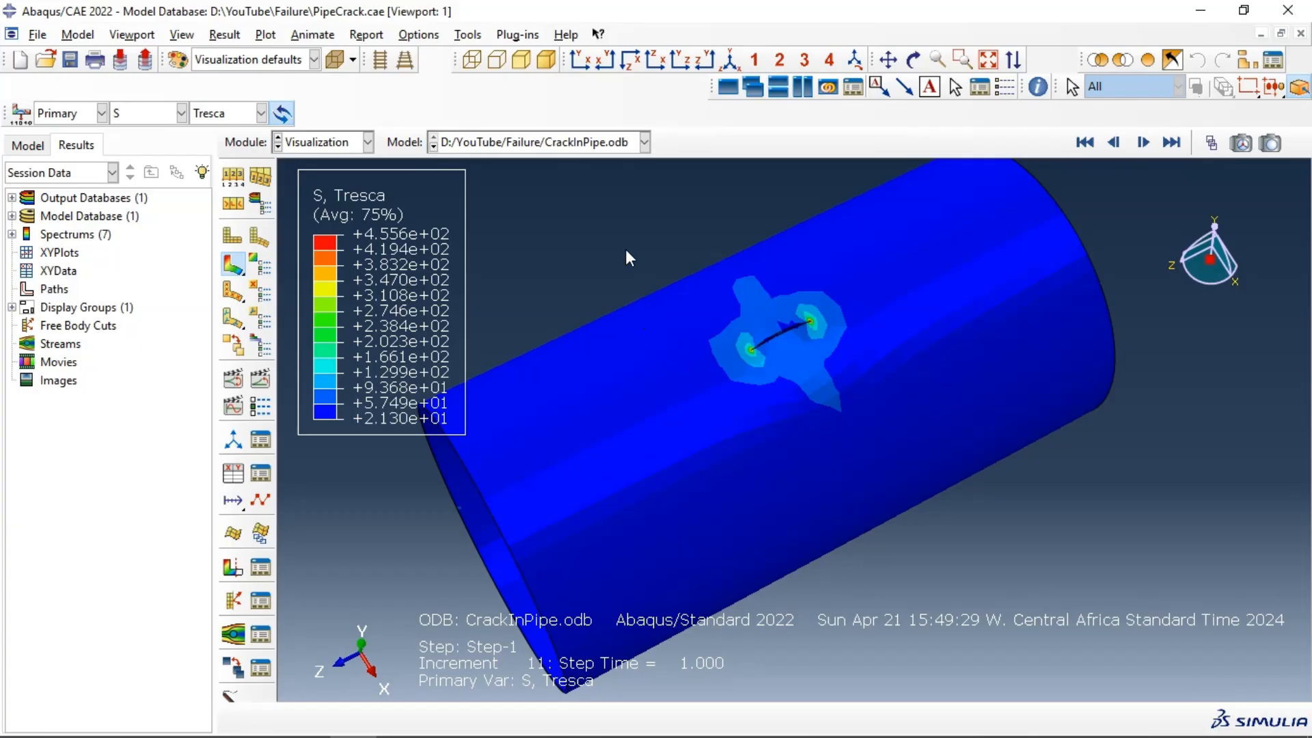
# - Start a new part in the Part module, clear its name and switch the keyboard layout to English (United Kingdom)
pyautogui.click(338, 149)
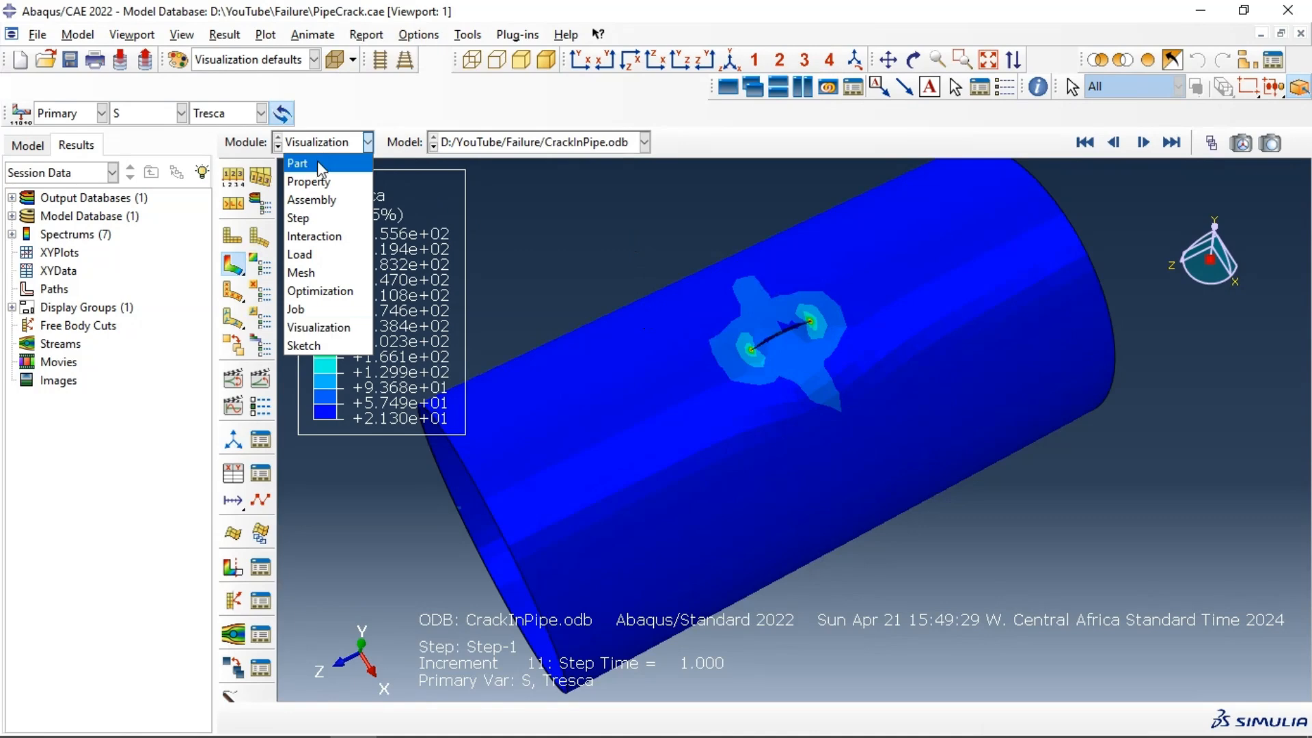
pyautogui.click(320, 168)
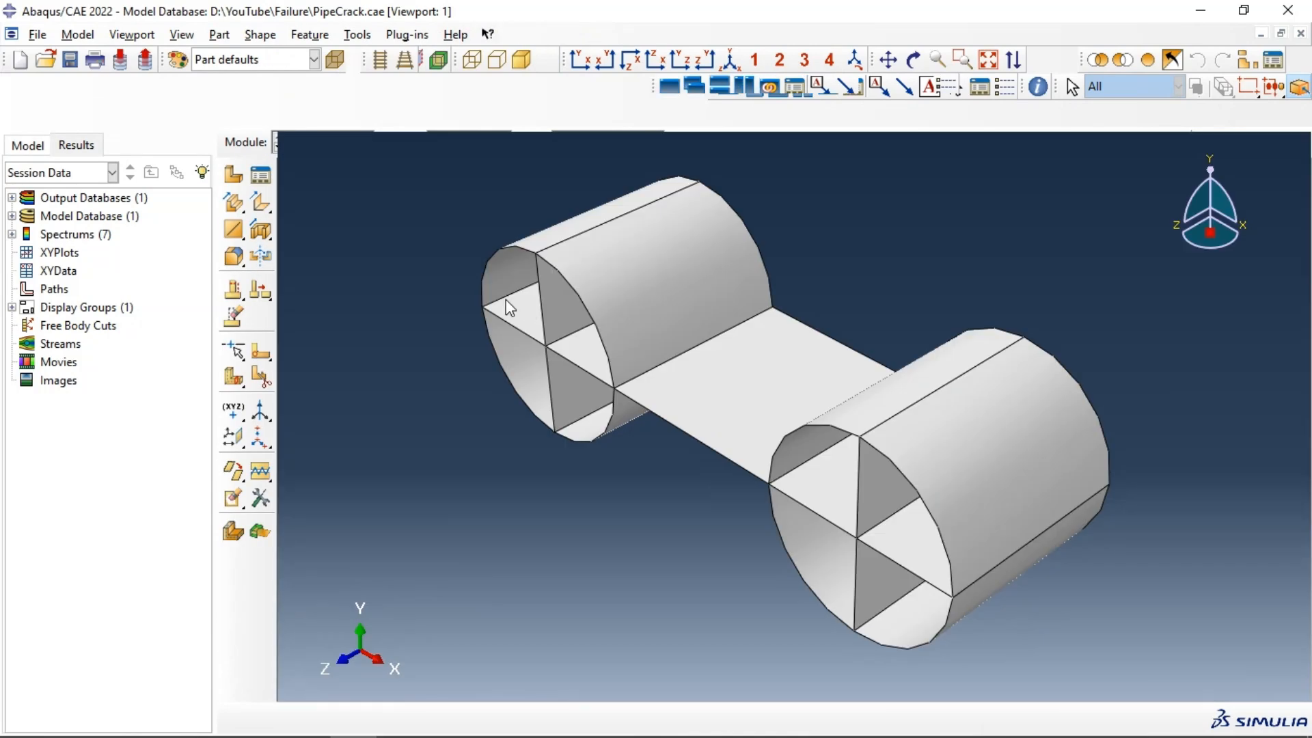
pyautogui.click(233, 147)
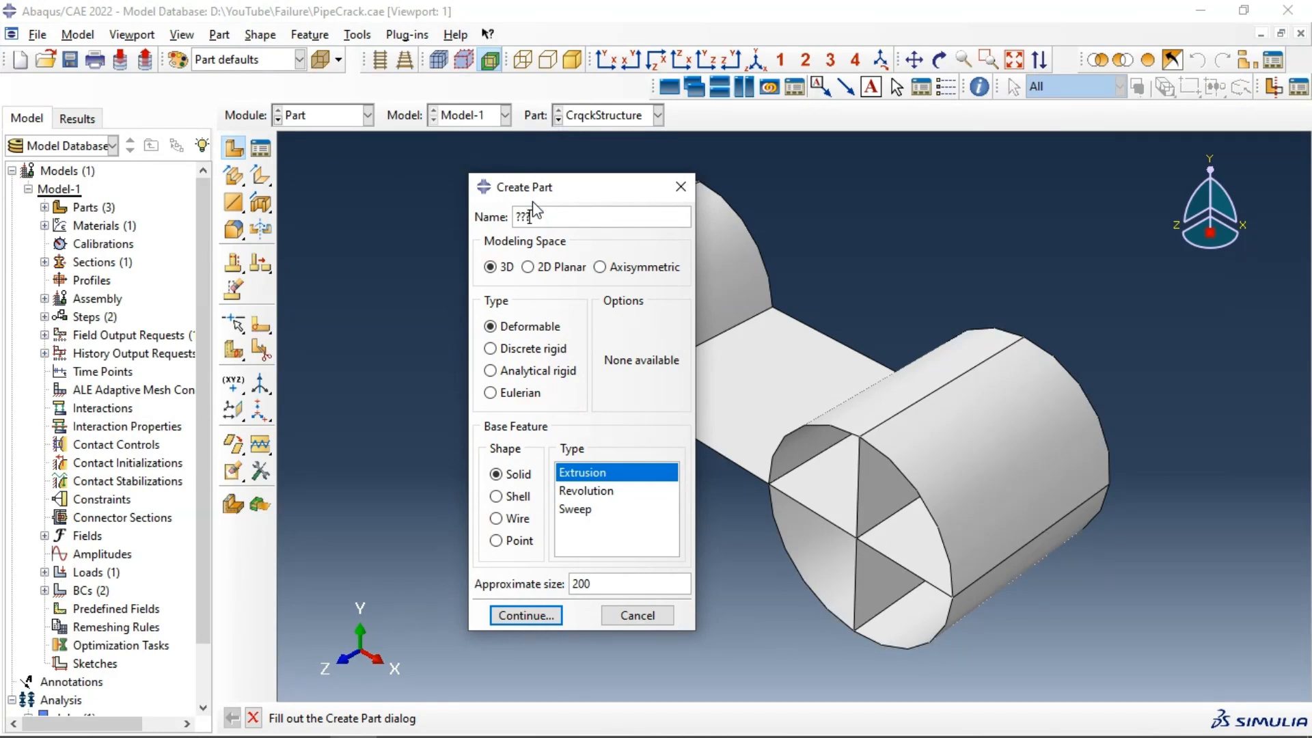
pyautogui.press('BackSpace')
pyautogui.press('BackSpace')
pyautogui.press('BackSpace')
pyautogui.press('BackSpace')
pyautogui.press('BackSpace')
pyautogui.press('BackSpace')
pyautogui.press('BackSpace')
pyautogui.press('BackSpace')
pyautogui.press('super+space')
pyautogui.press('super+space')
pyautogui.press('super+space')
pyautogui.press('super+space')
pyautogui.press('super+space')
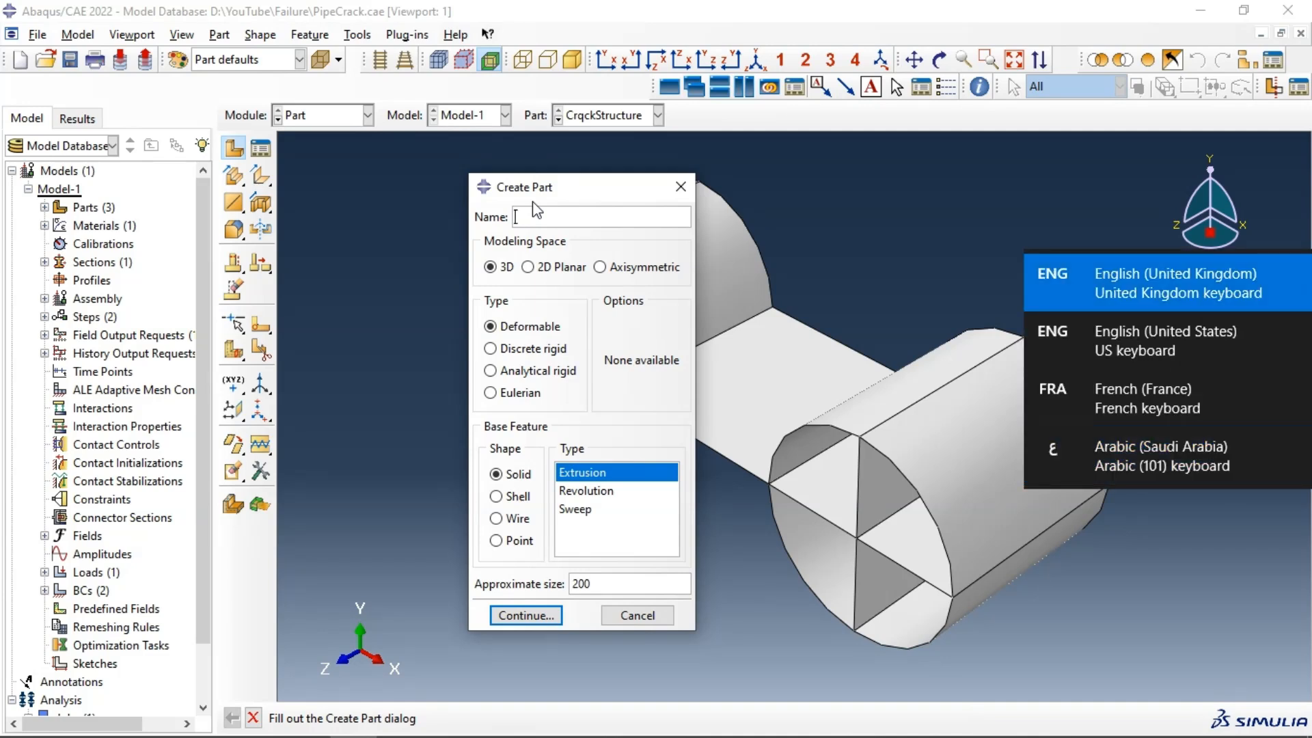
# - Name the part Patch and create it as a 3D deformable solid extrusion with an approximate size of 200
pyautogui.write('Pat')
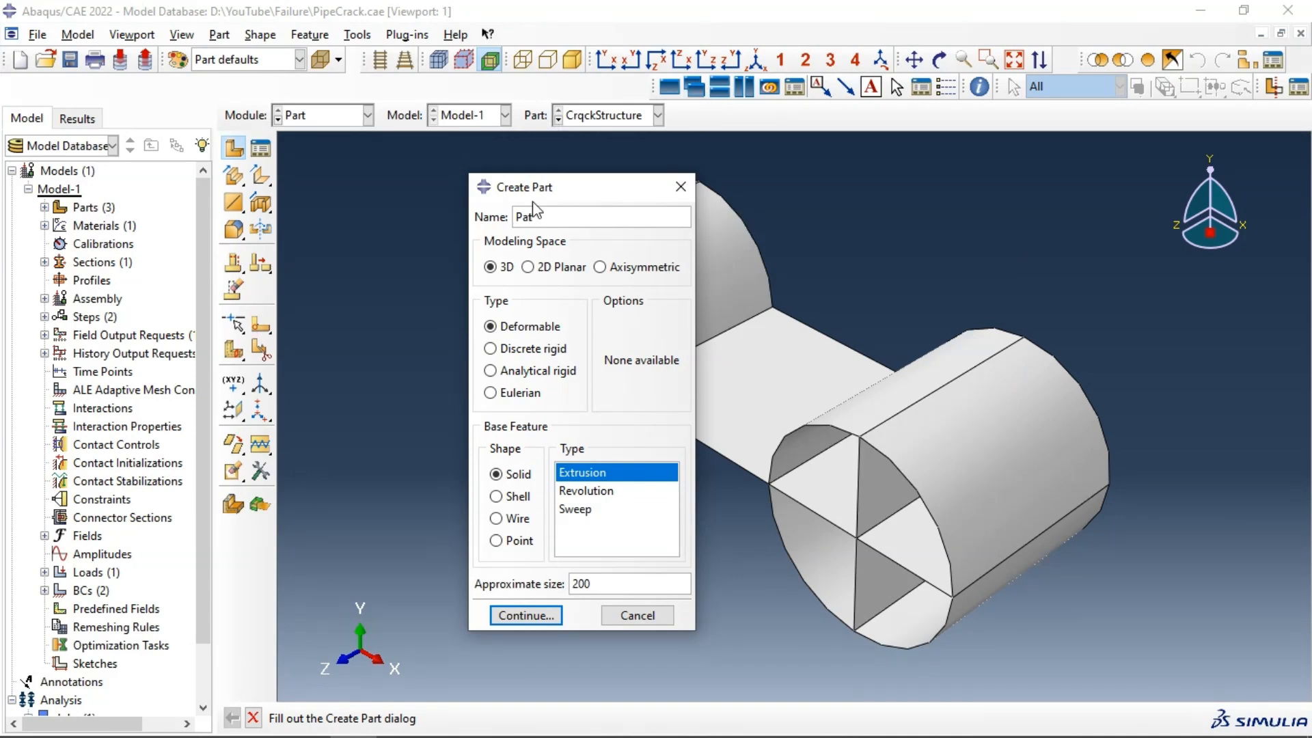
pyautogui.write('ch')
pyautogui.click(527, 617)
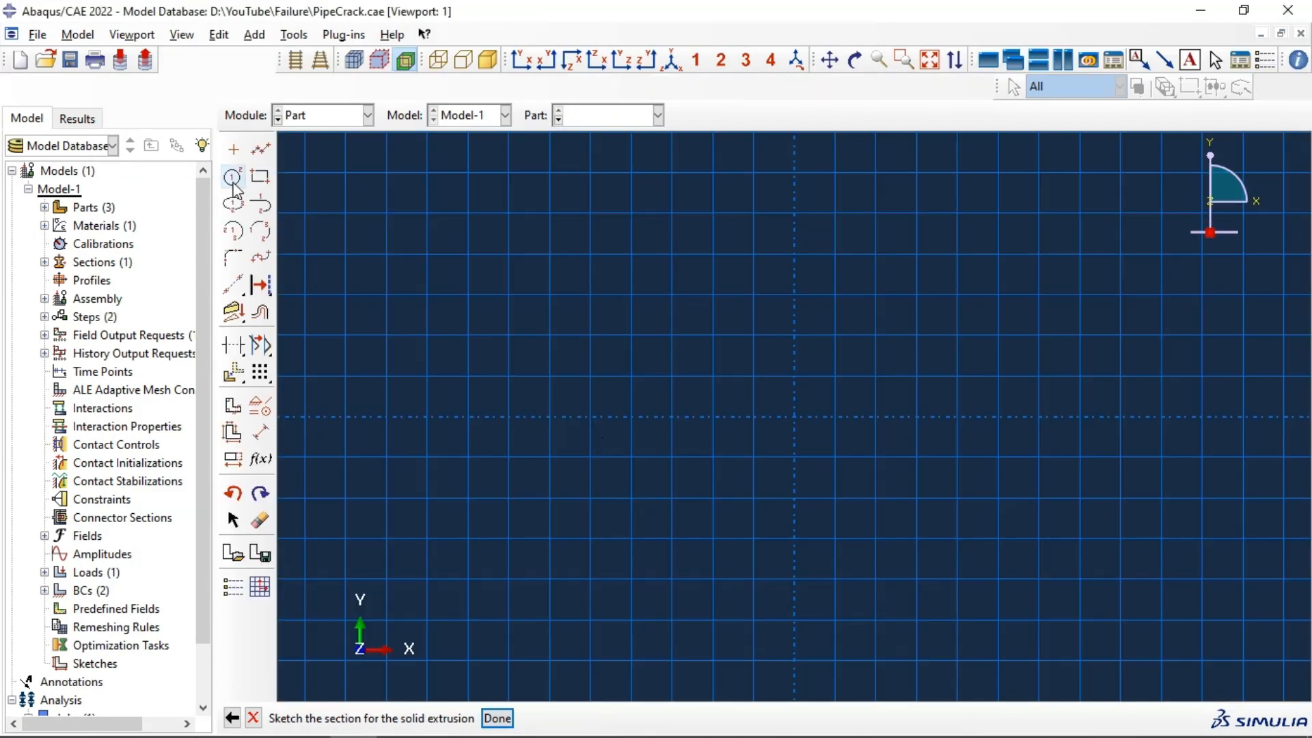
# - Sketch two concentric circles centred on the origin, with radii of about 30 and 35
pyautogui.click(233, 177)
pyautogui.click(794, 416)
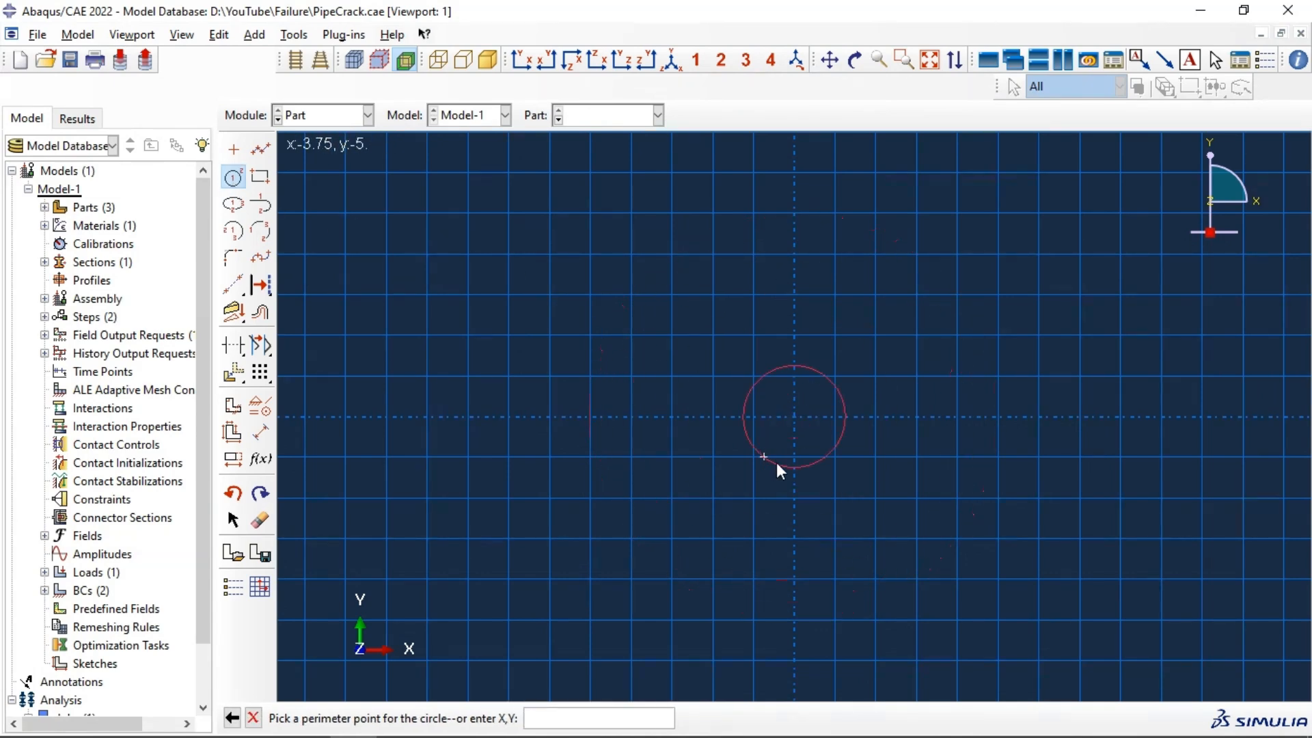
pyautogui.click(1042, 418)
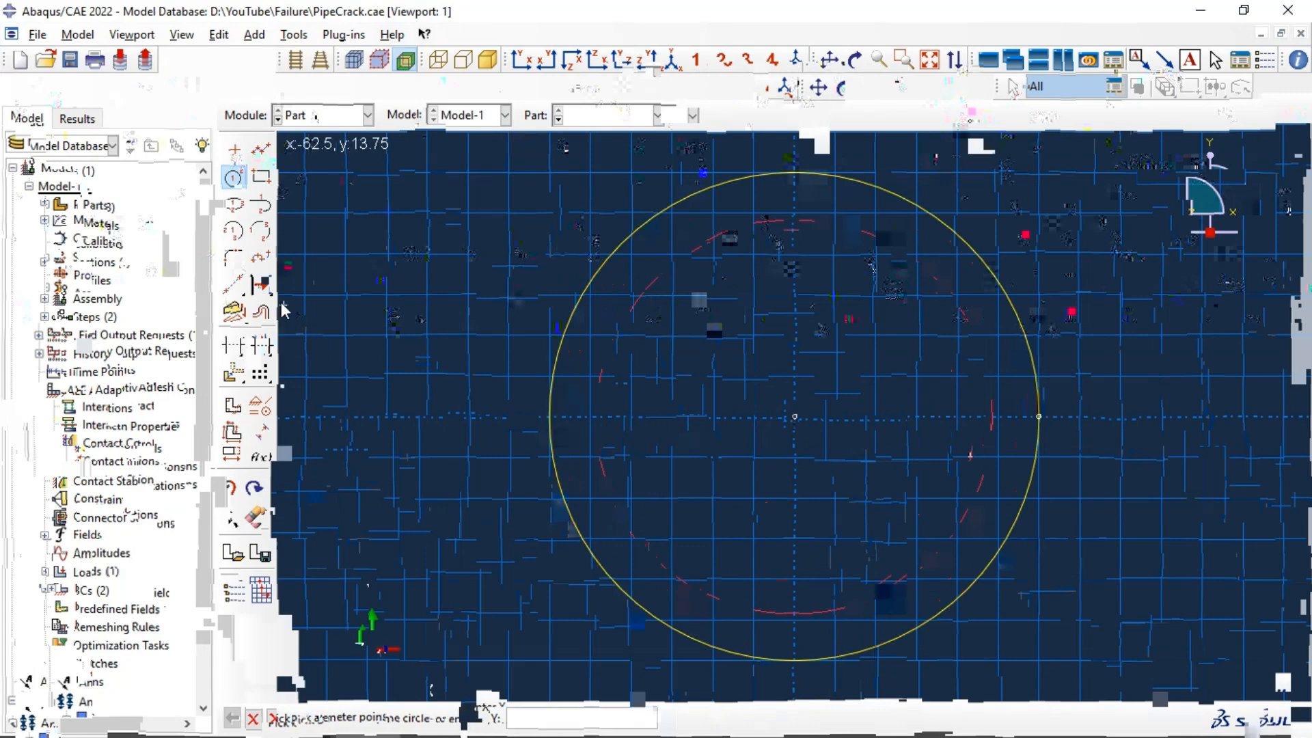
pyautogui.click(234, 181)
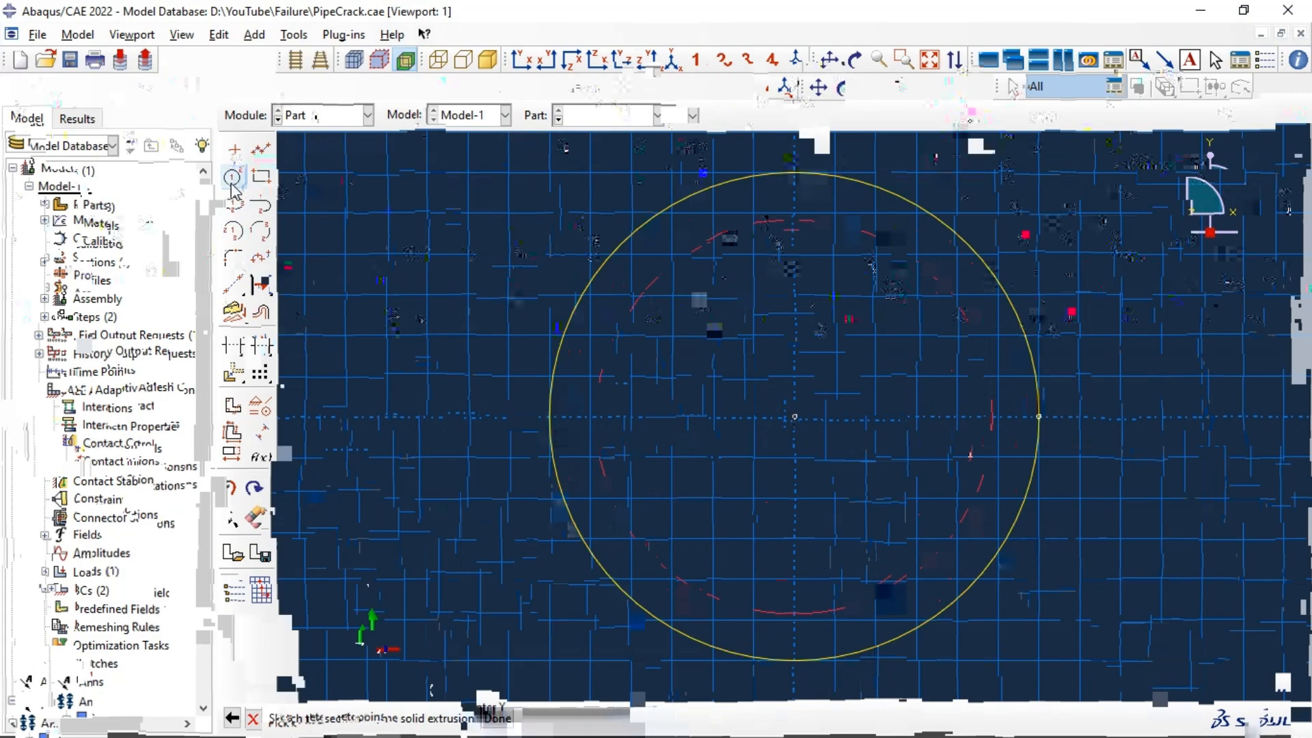
pyautogui.click(234, 182)
pyautogui.click(795, 415)
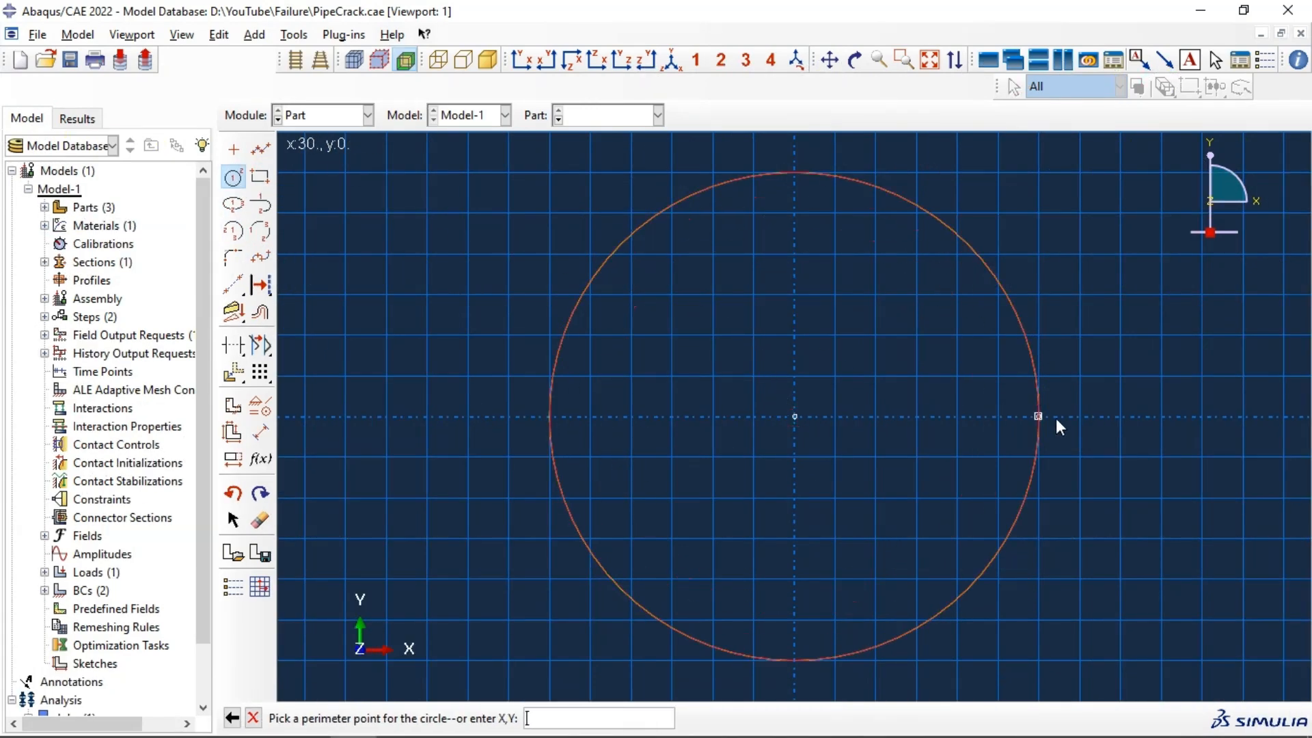
pyautogui.click(1081, 421)
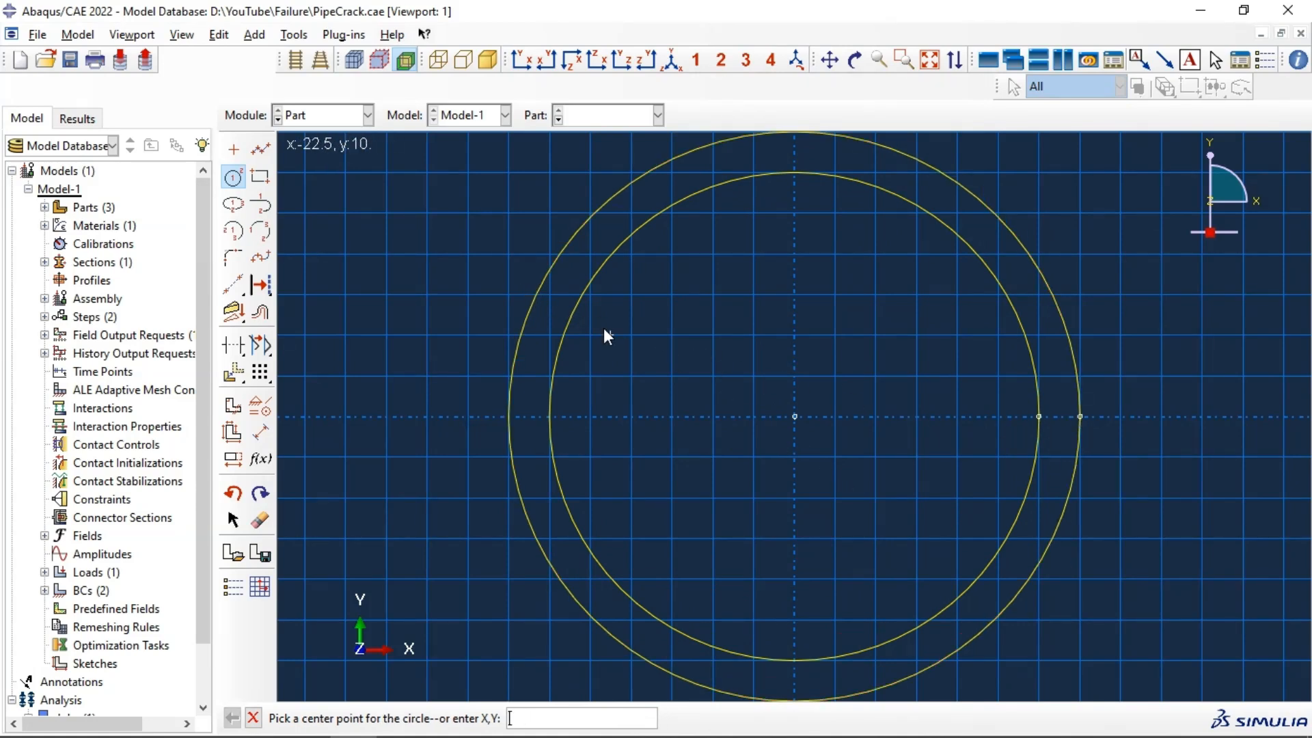
# - Dimension the inner circle's radius to 50
pyautogui.click(261, 149)
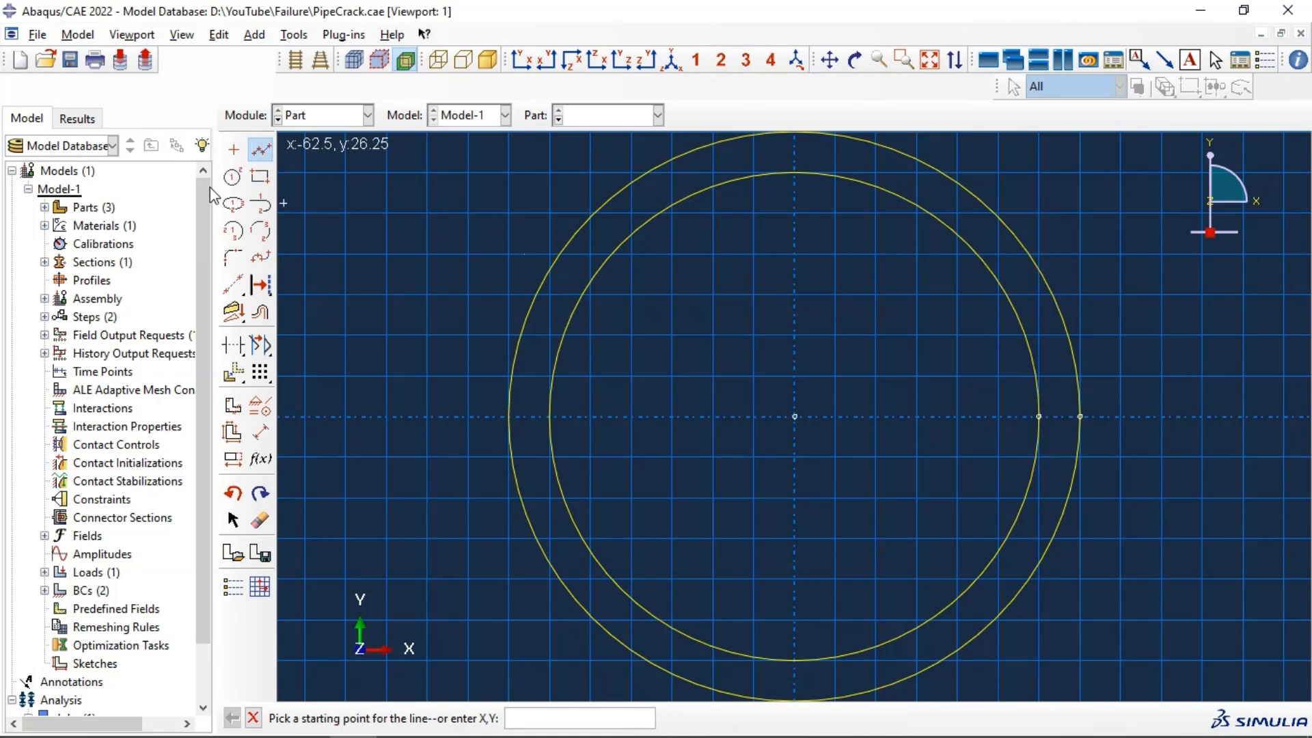
pyautogui.click(260, 433)
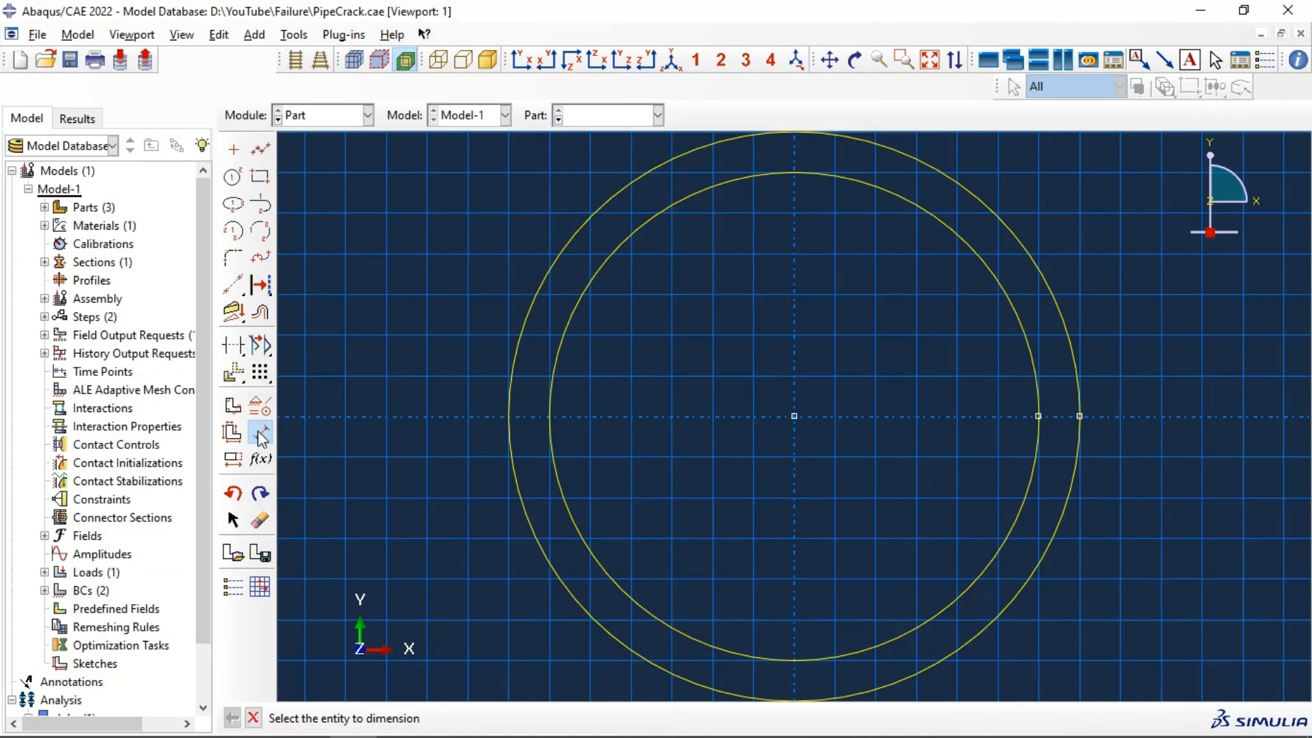
pyautogui.click(552, 446)
pyautogui.click(424, 471)
pyautogui.write('4')
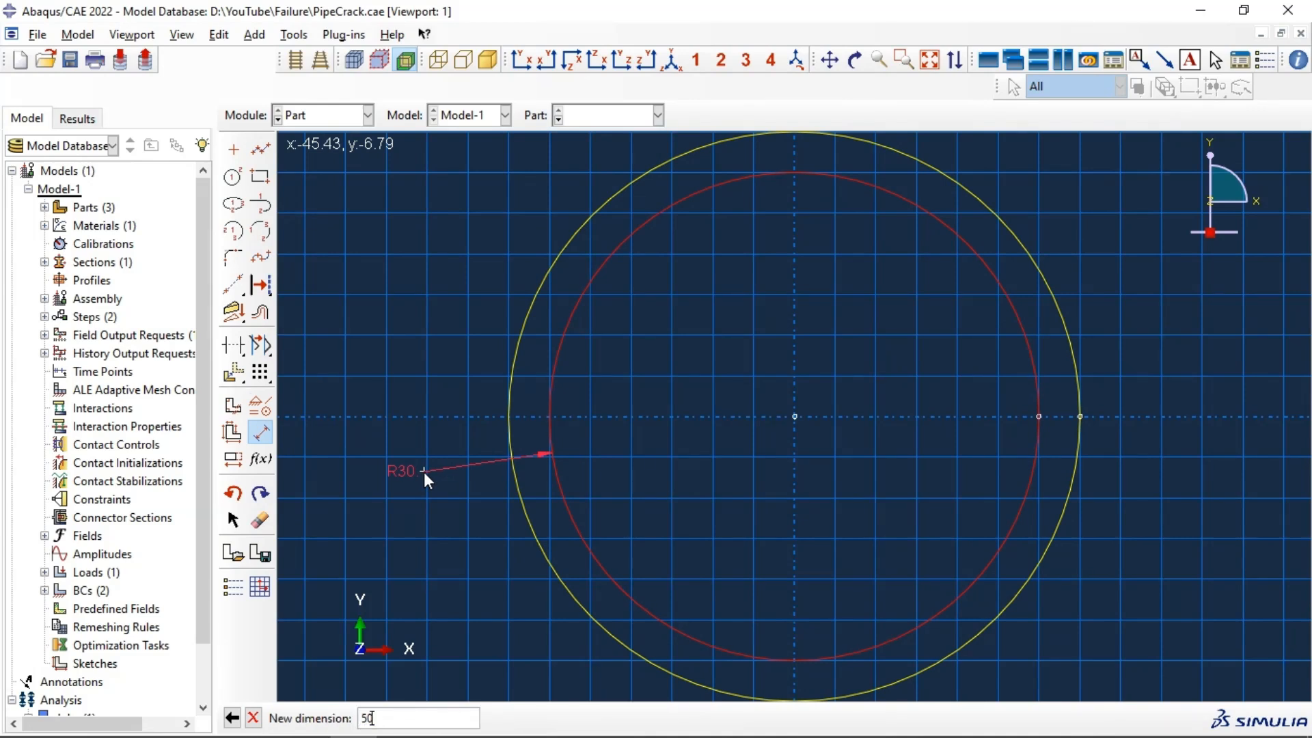
pyautogui.press('Return')
# - Dimension the outer circle's radius to 51
pyautogui.click(520, 494)
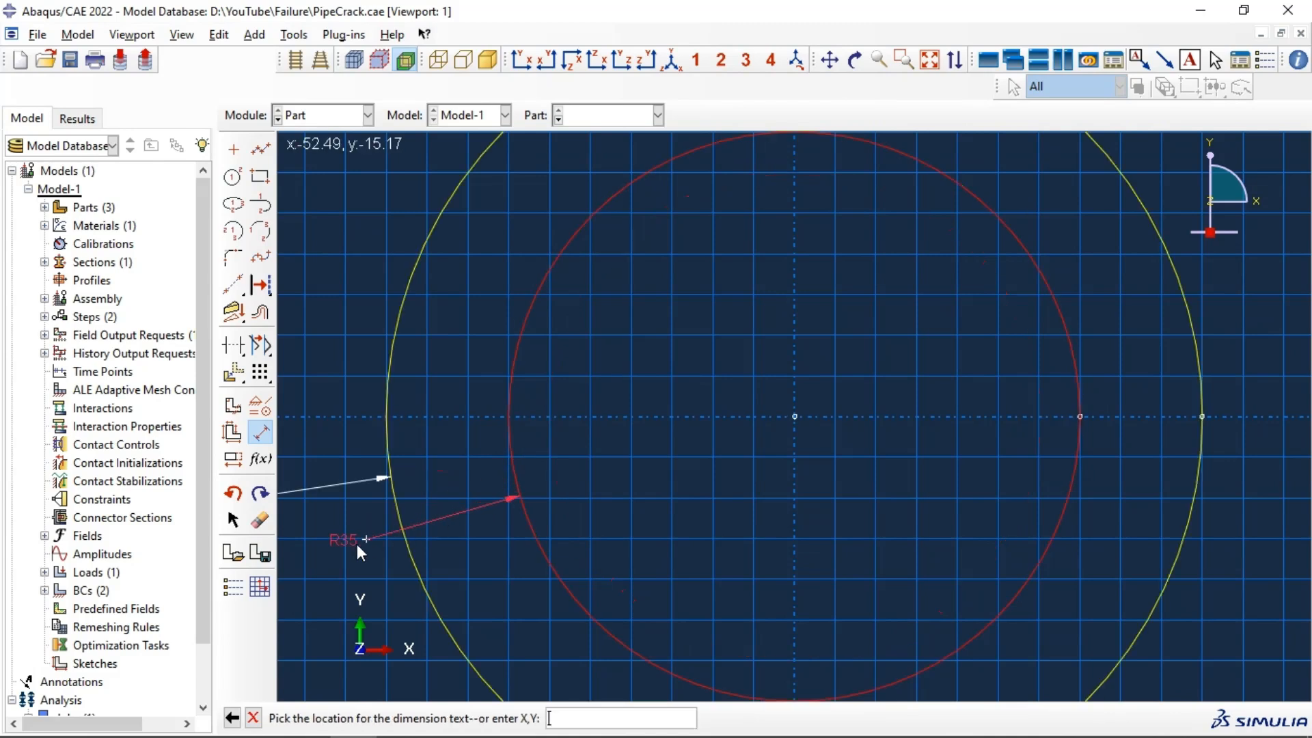
pyautogui.click(346, 548)
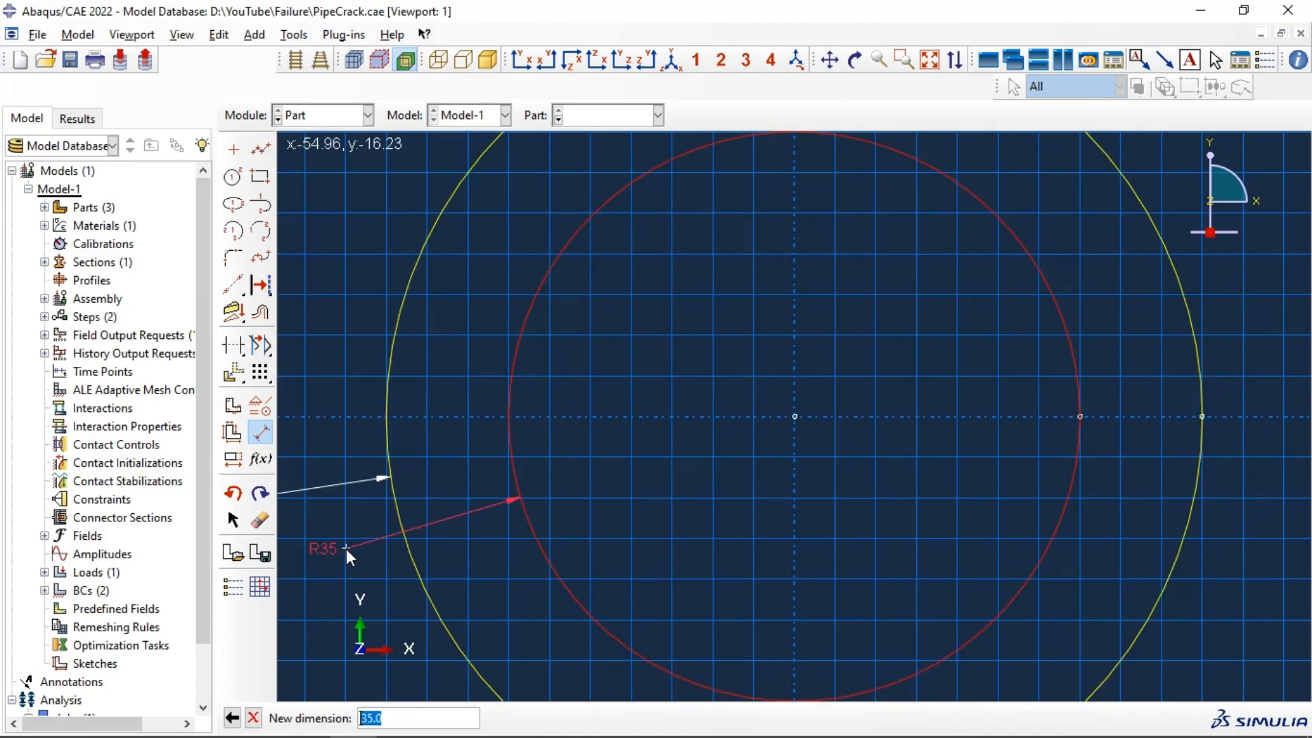
pyautogui.write('3')
pyautogui.write('1')
pyautogui.press('Return')
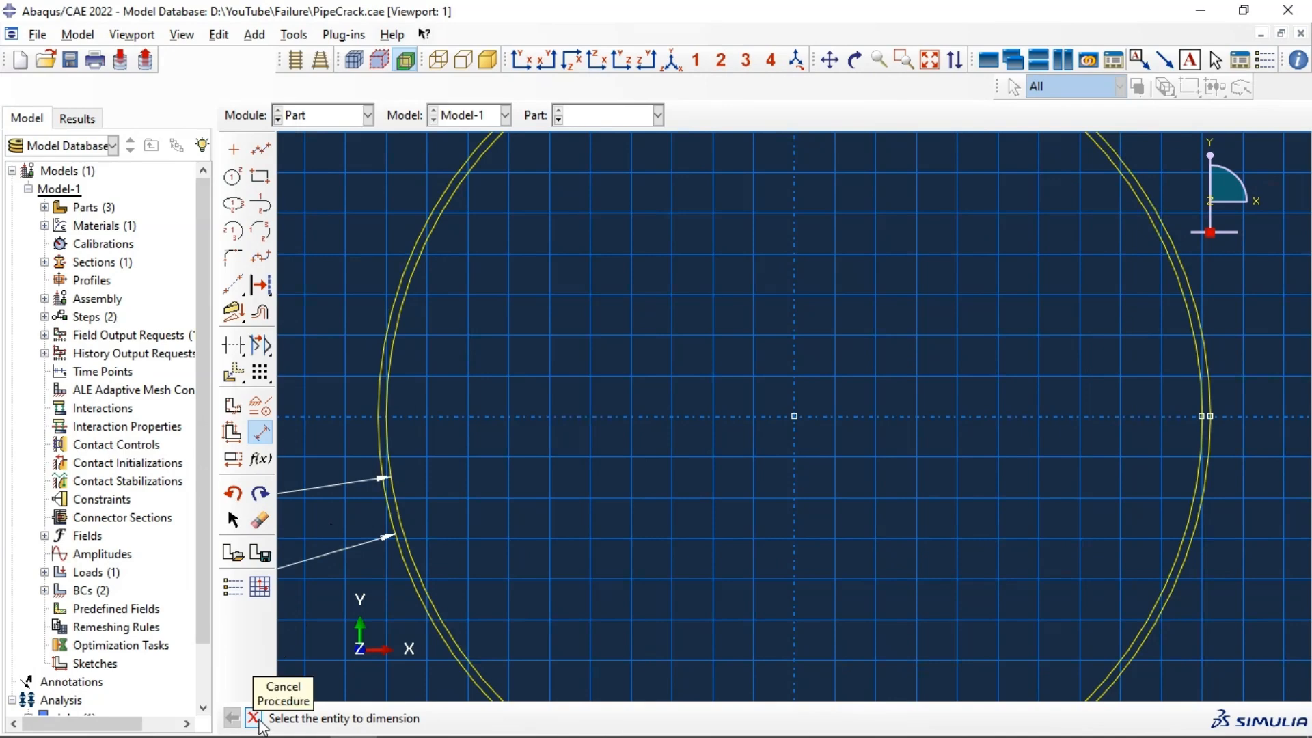
# - Sketch two lines from the circles' centre, one to the upper right and one to the upper left, both extending past the outer circle
pyautogui.scroll(-1, 759, 474)
pyautogui.click(930, 61)
pyautogui.scroll(-2, 589, 194)
pyautogui.click(261, 150)
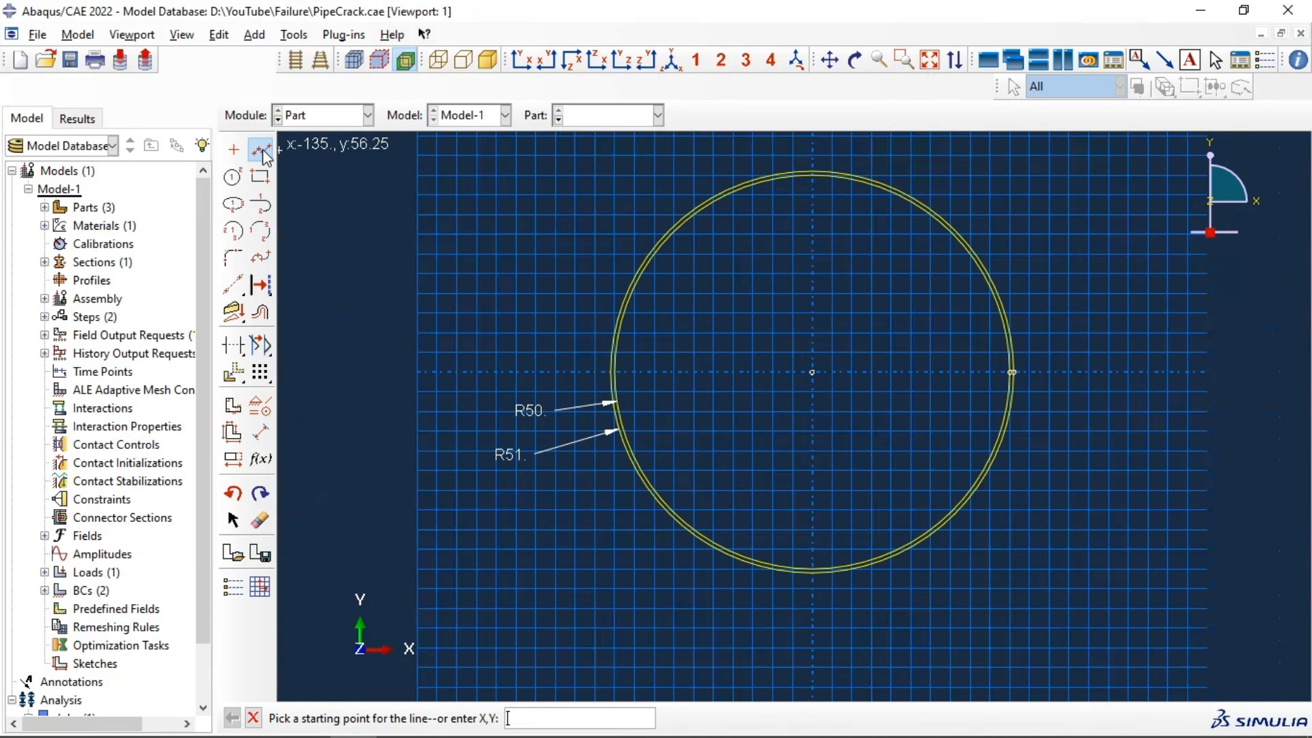
pyautogui.click(812, 373)
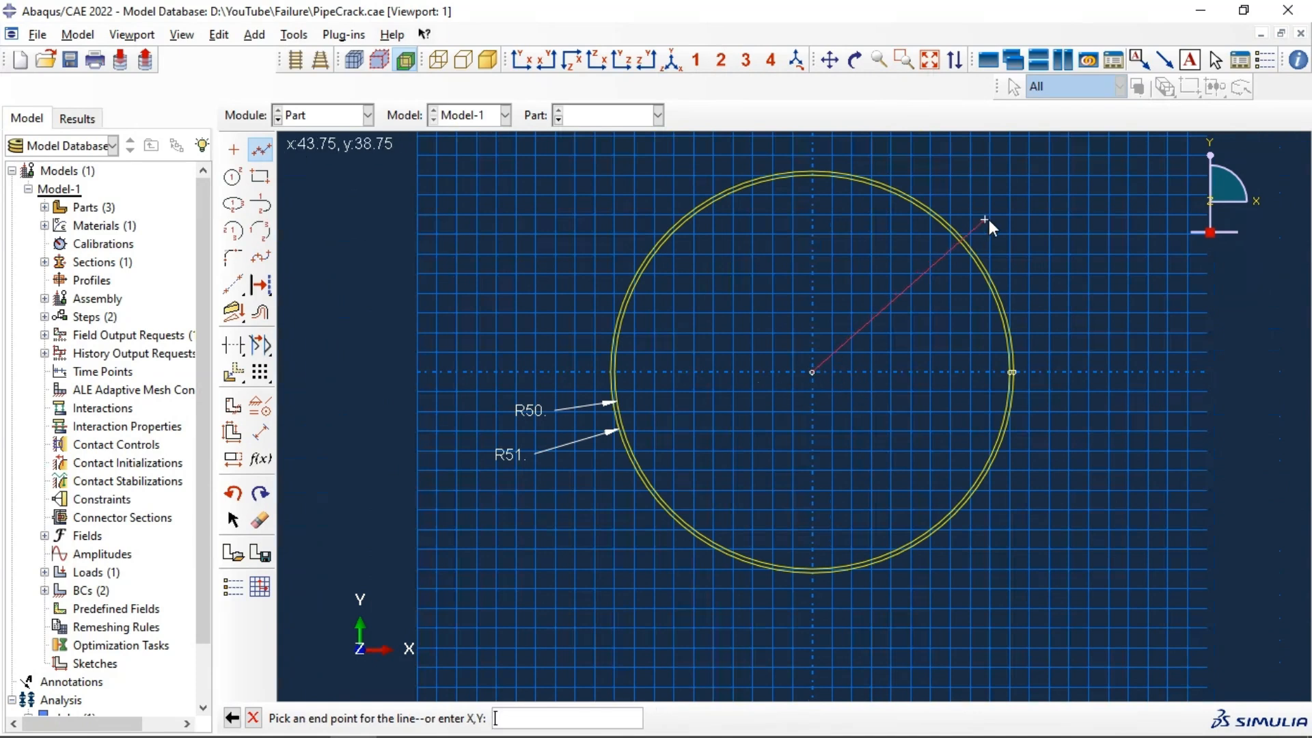
pyautogui.click(985, 185)
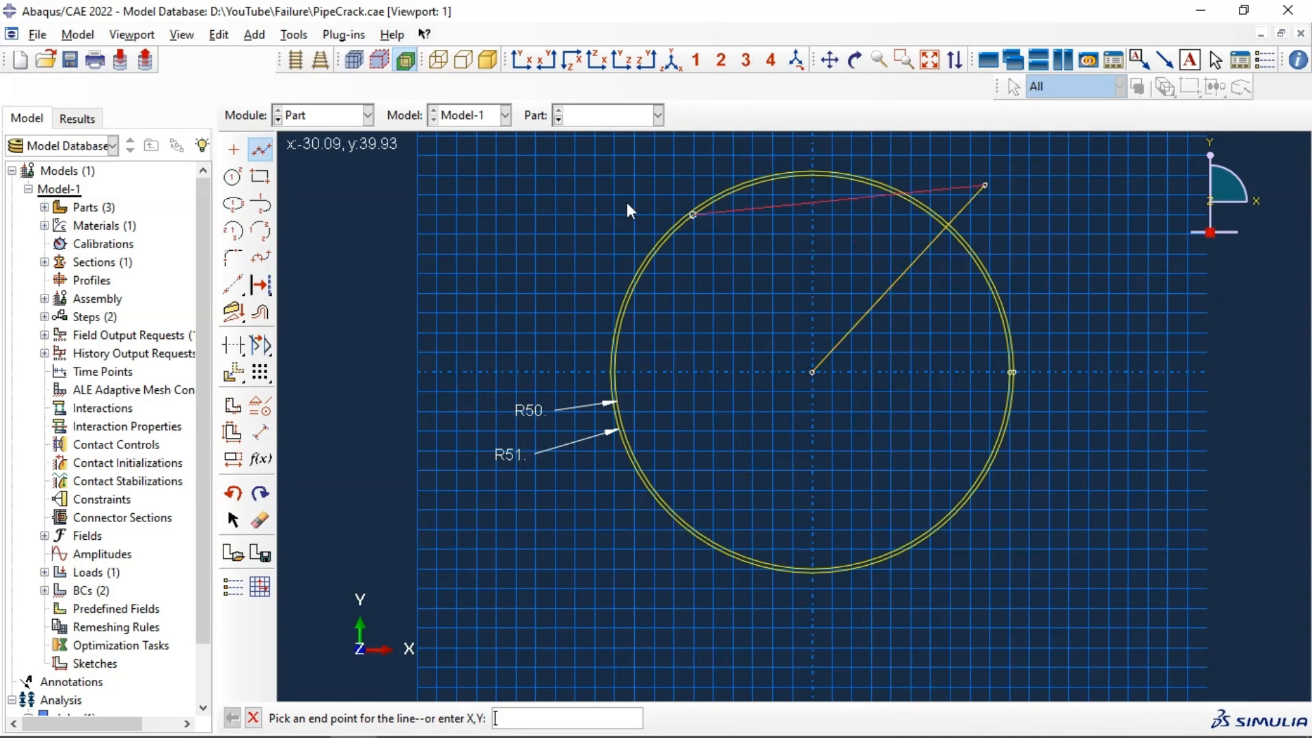
pyautogui.click(263, 151)
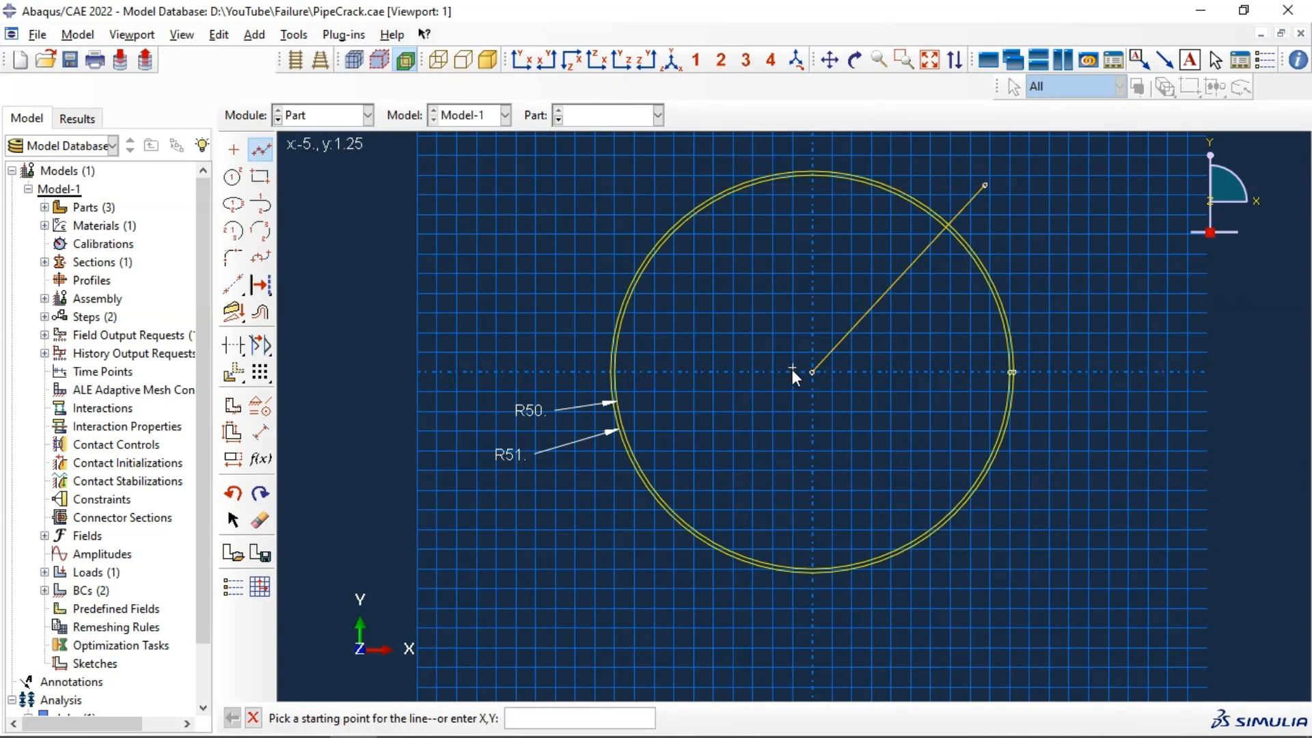
pyautogui.click(810, 372)
pyautogui.click(262, 151)
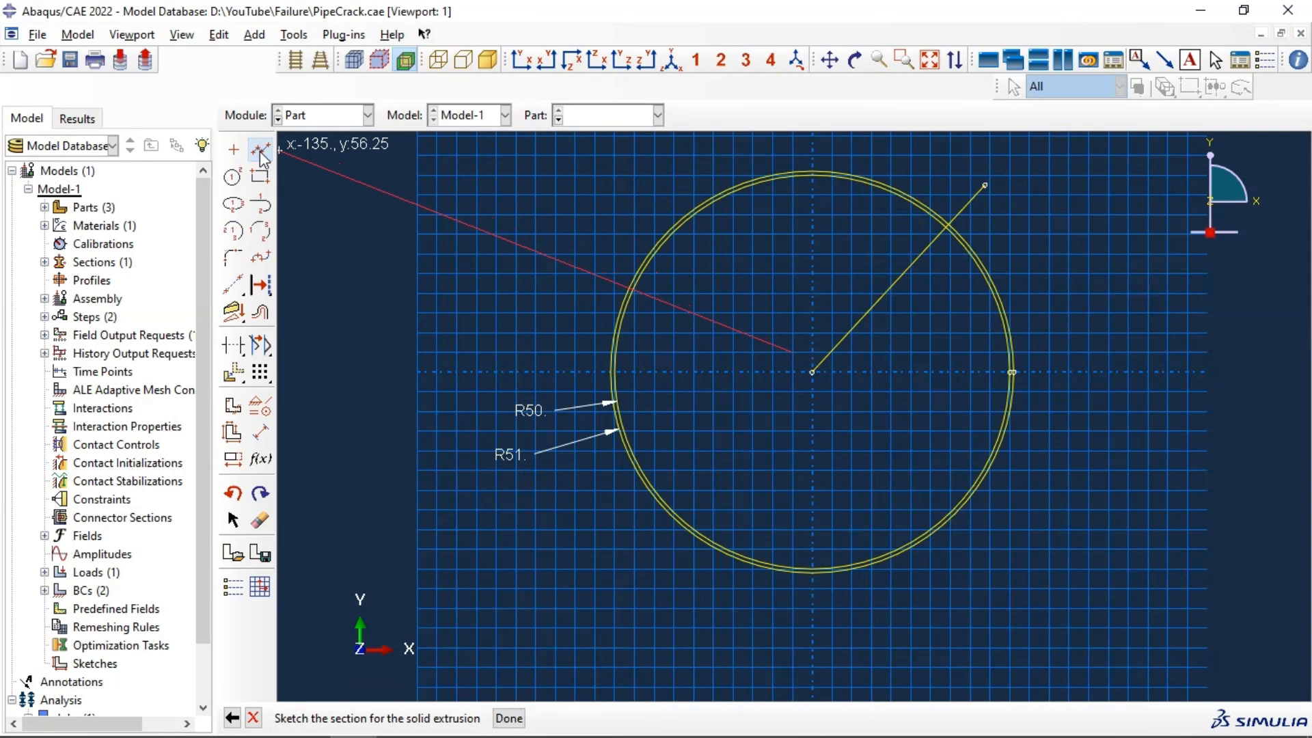
pyautogui.click(813, 372)
pyautogui.click(592, 156)
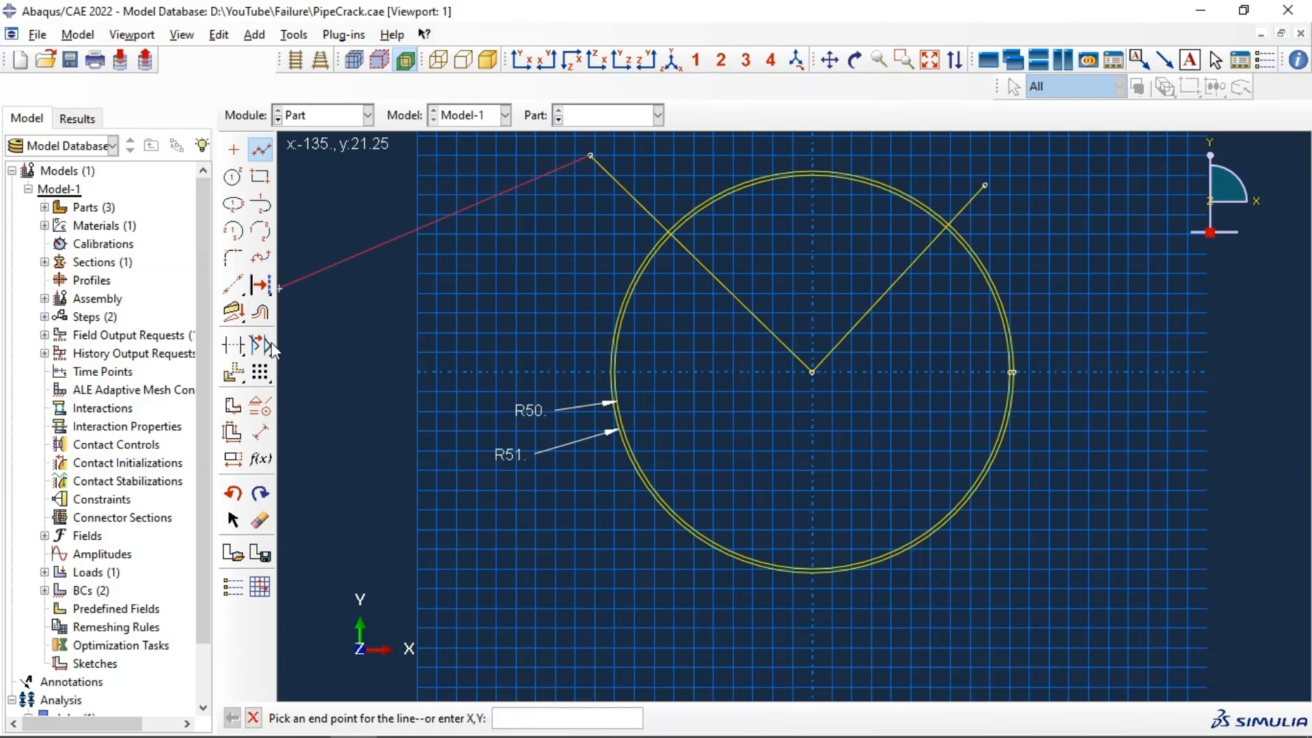
# - Dimension the angle between the two slanted lines to 90 degrees
pyautogui.click(261, 432)
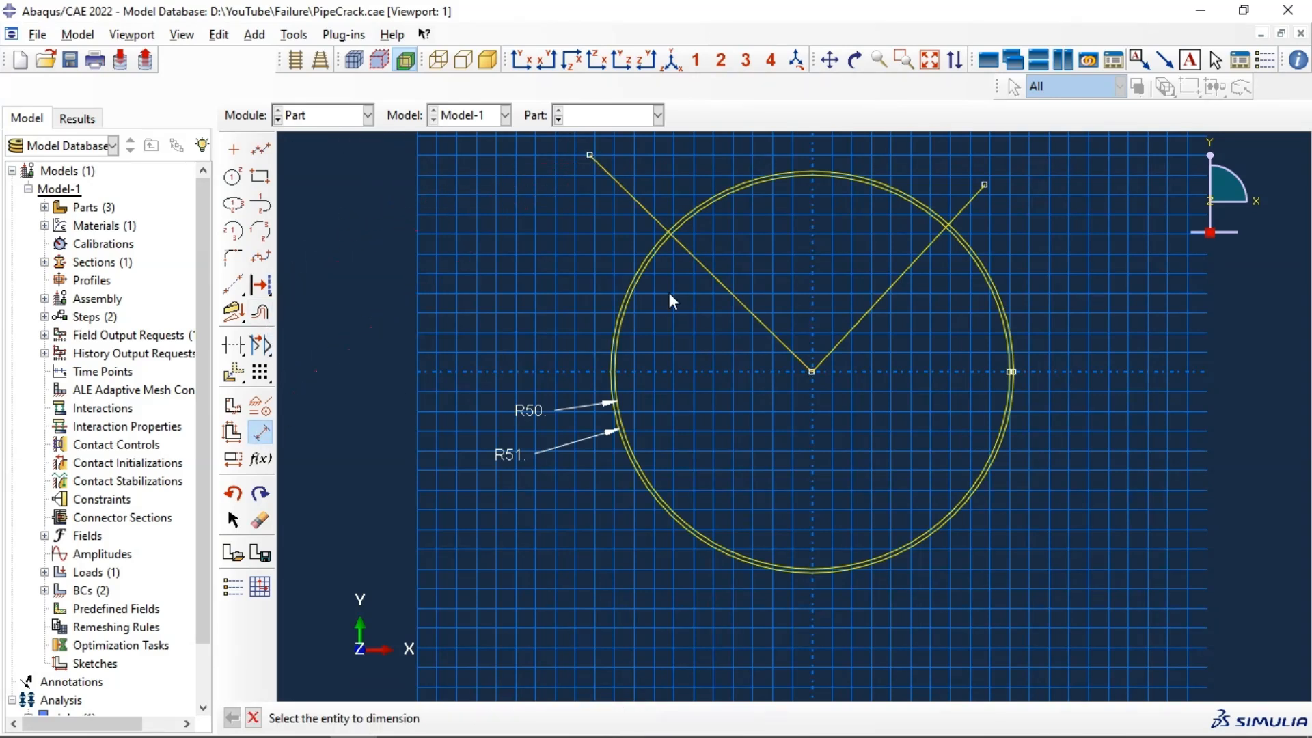
pyautogui.click(736, 299)
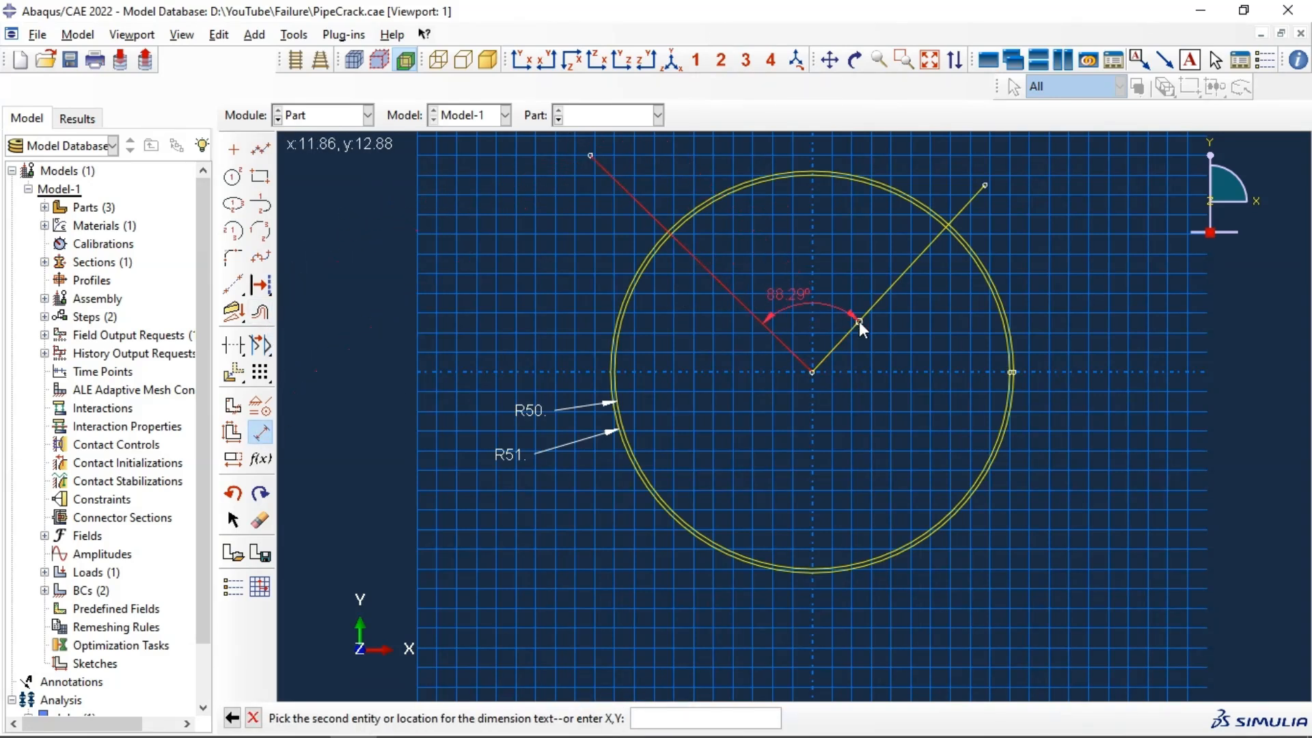
pyautogui.click(859, 322)
pyautogui.click(826, 273)
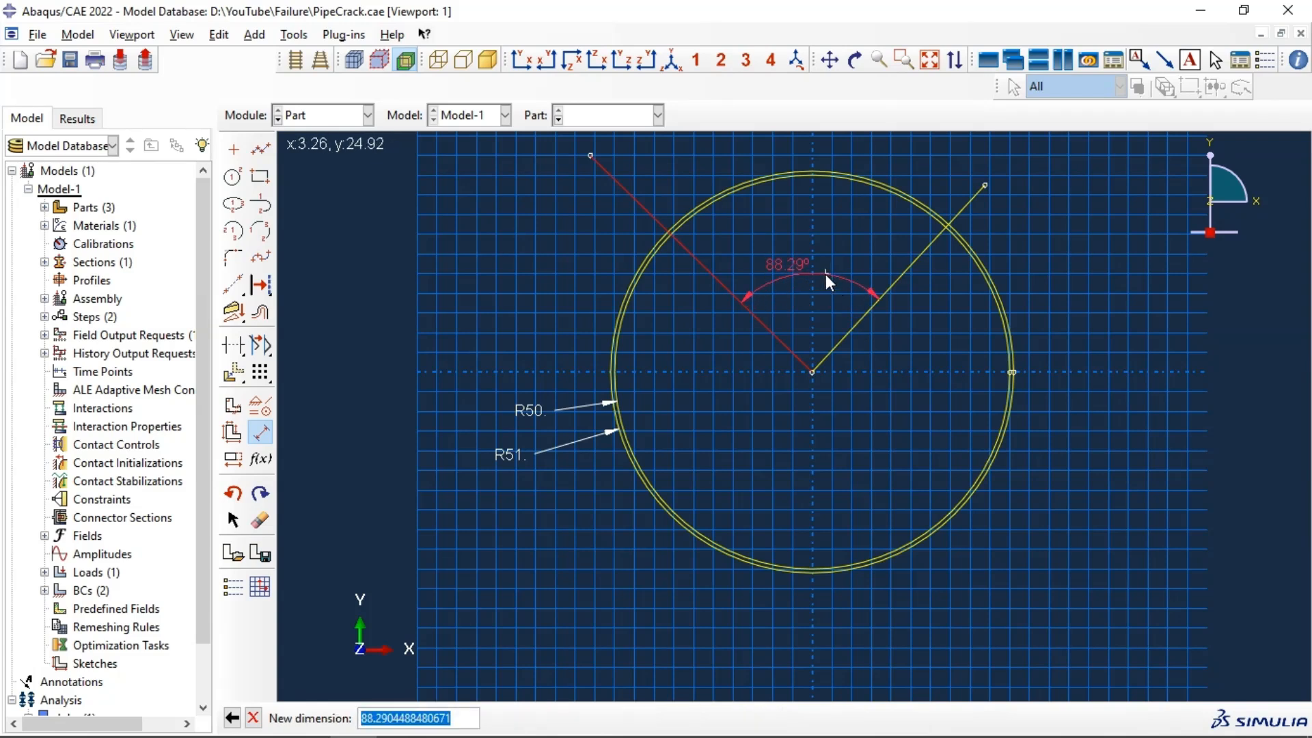
pyautogui.write('9')
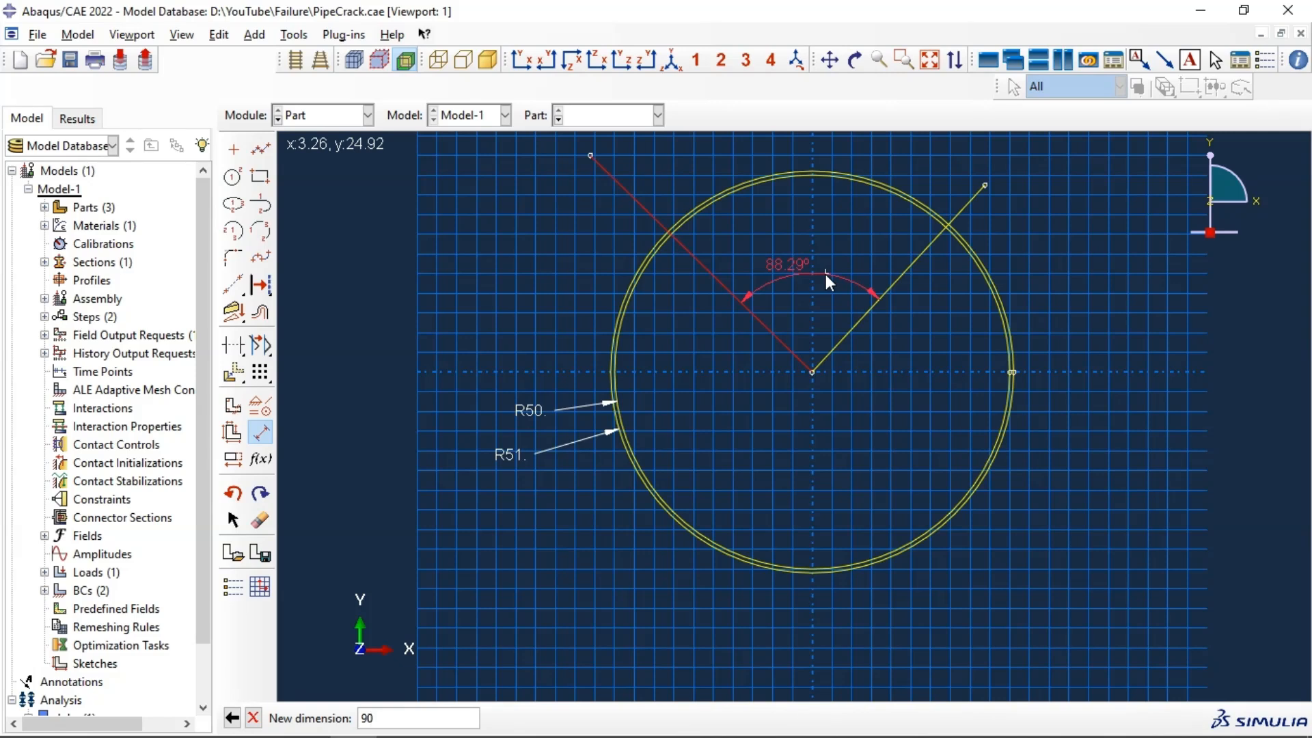
pyautogui.write('0')
pyautogui.press('Return')
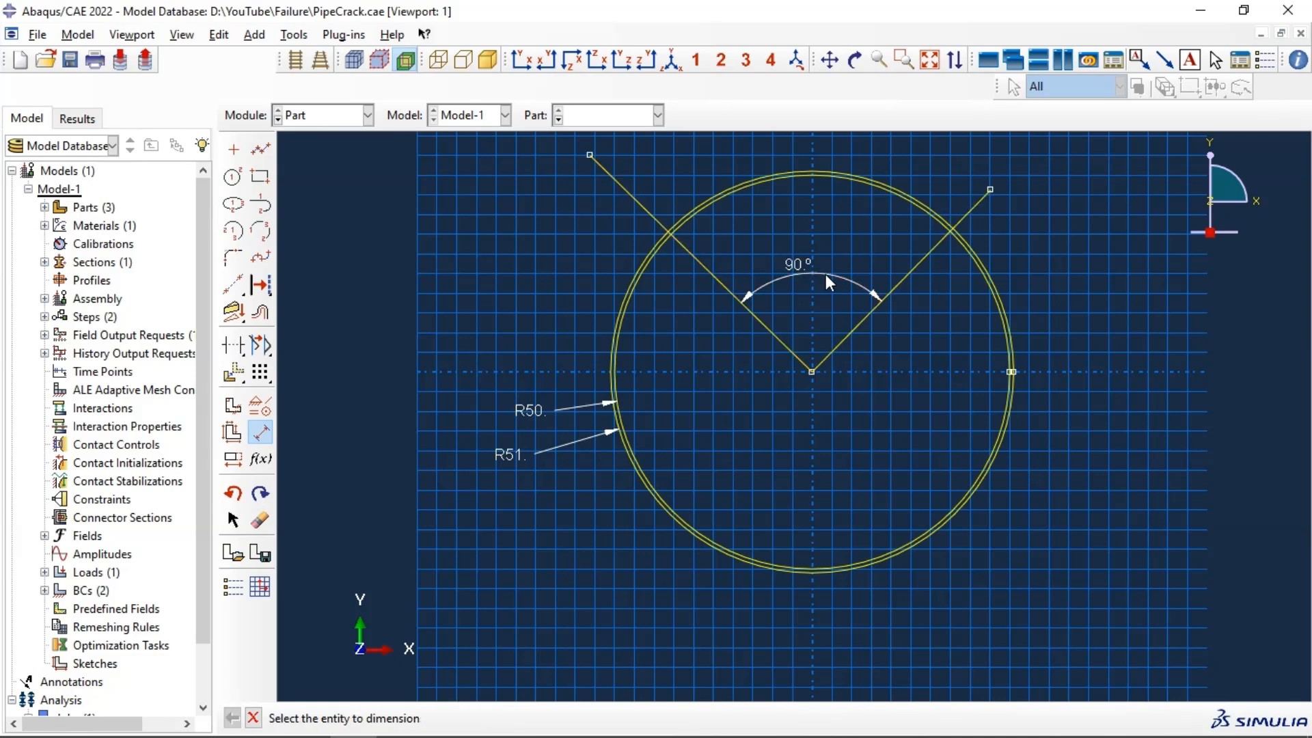
# - Sketch a vertical line from the circles' centre upwards, extending past the outer circle
pyautogui.click(260, 148)
pyautogui.click(812, 372)
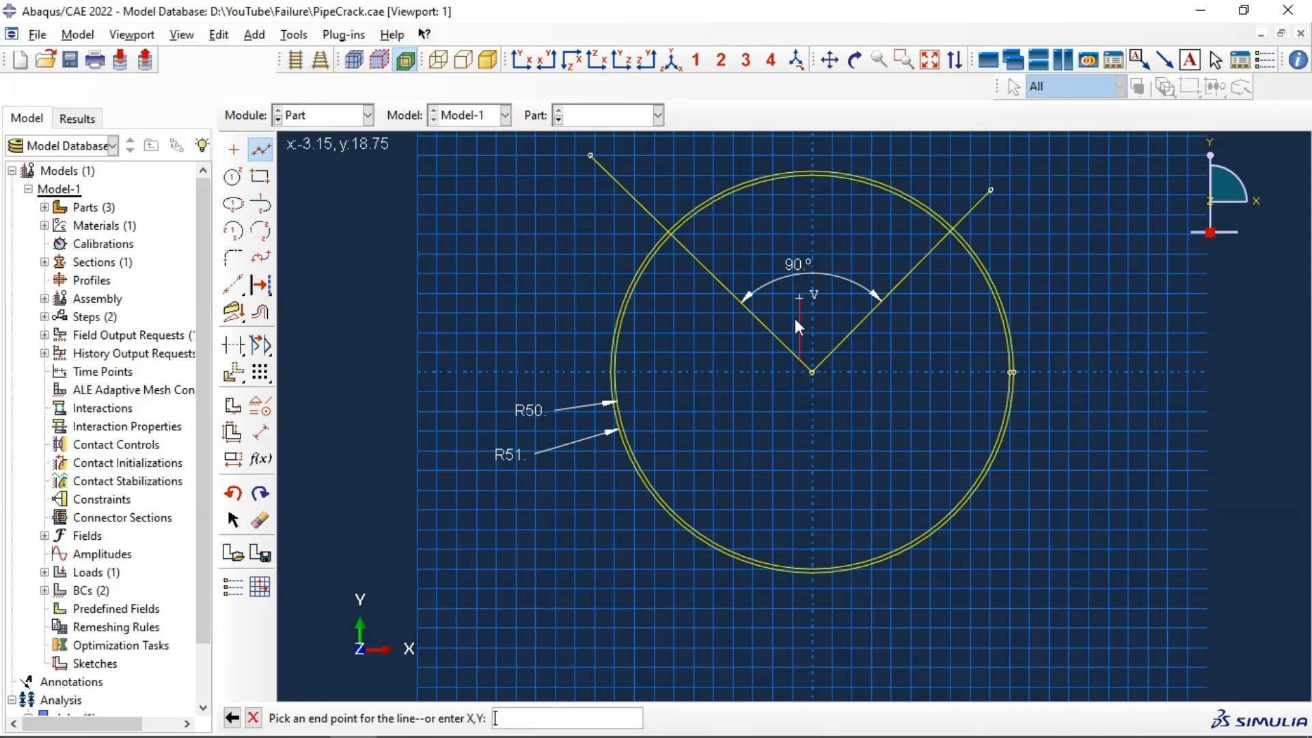
pyautogui.click(261, 149)
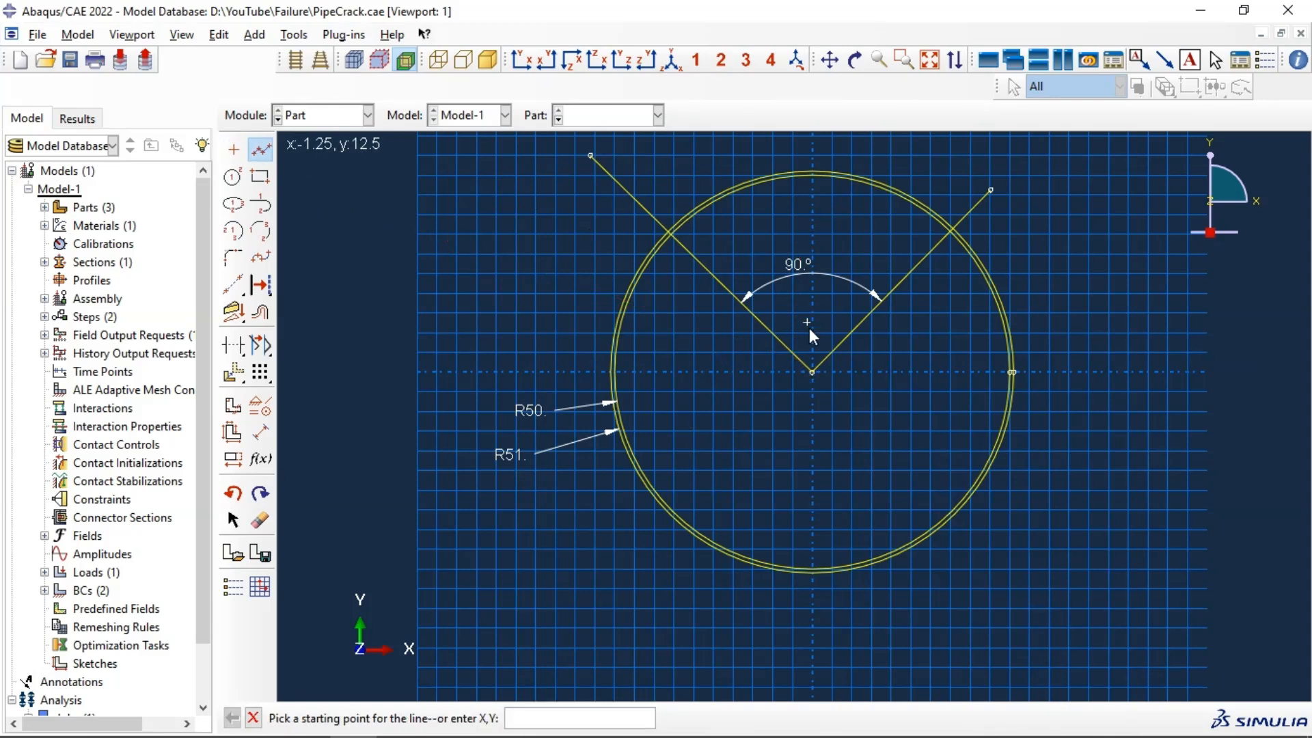
pyautogui.click(812, 372)
pyautogui.click(261, 149)
pyautogui.click(262, 150)
pyautogui.click(812, 372)
pyautogui.click(812, 141)
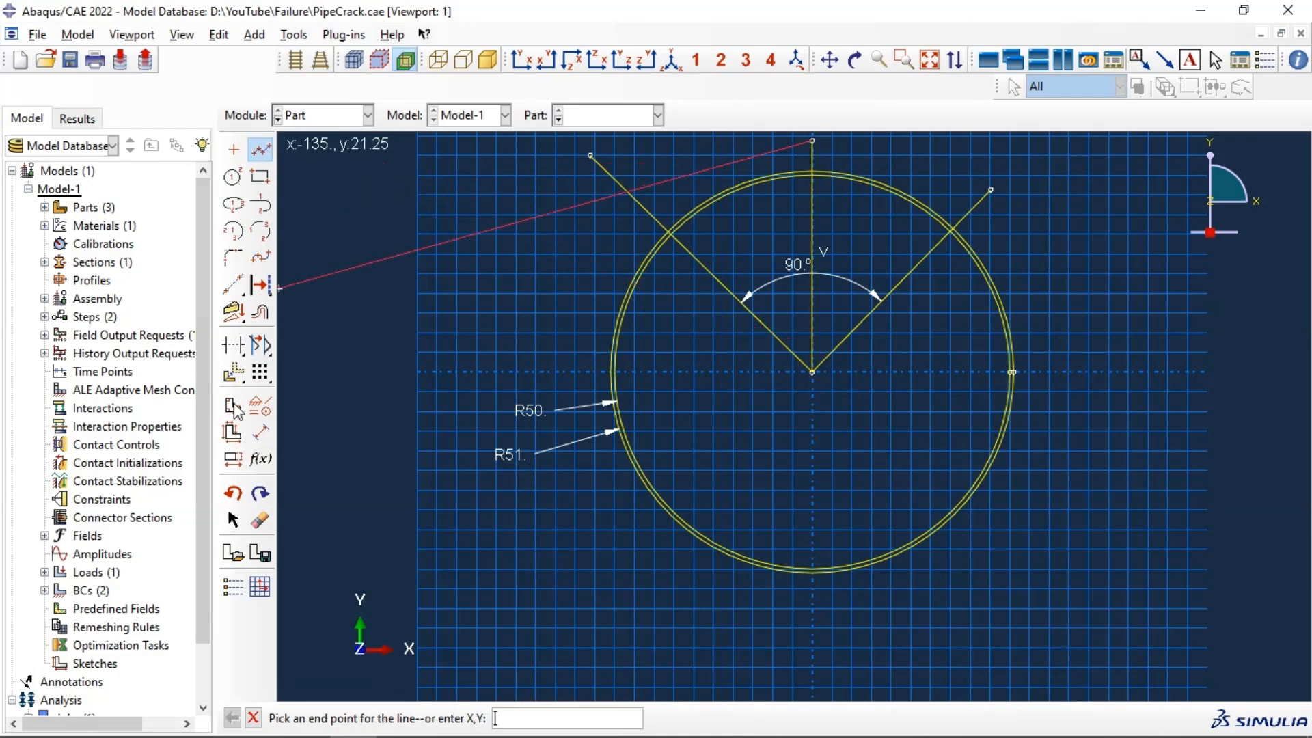
# - Dimension the angle between the vertical line and the right slanted line to 45 degrees
pyautogui.click(260, 432)
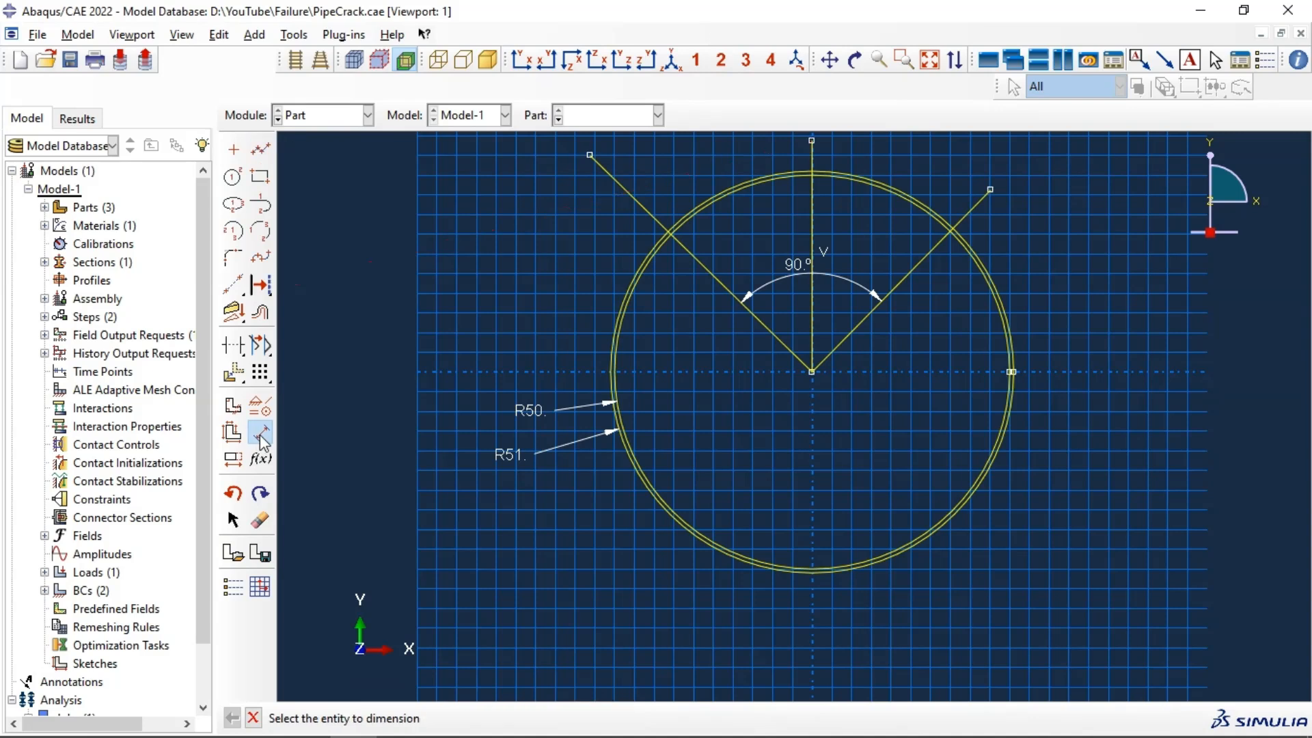
pyautogui.click(813, 297)
pyautogui.click(856, 325)
pyautogui.click(863, 244)
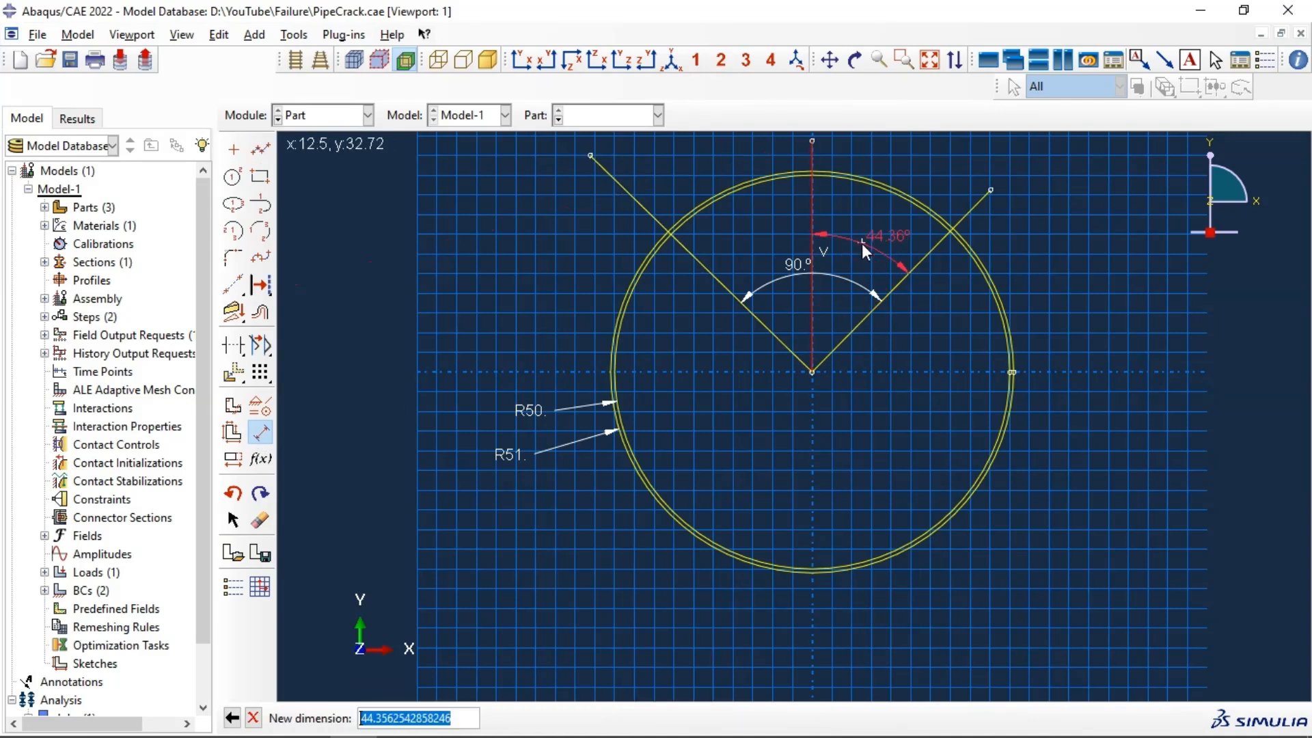
pyautogui.write('45')
pyautogui.press('Return')
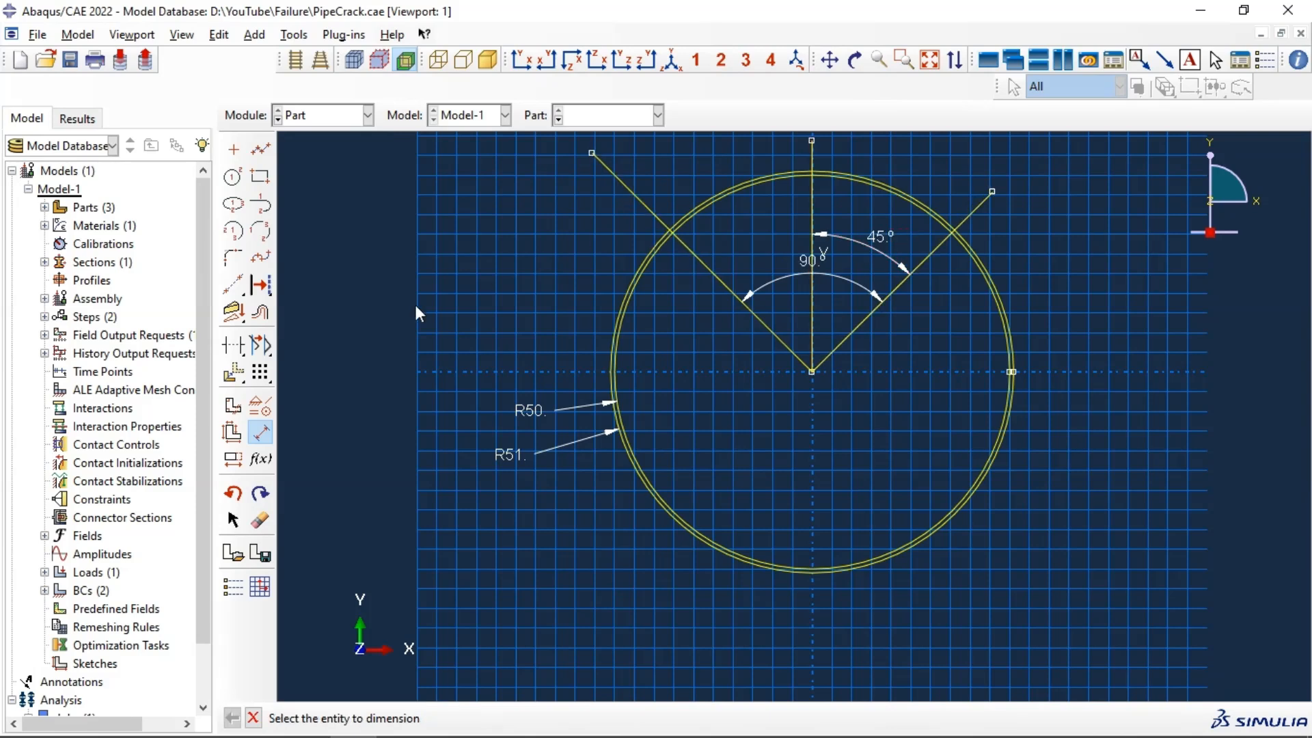
# - Trim away both circles' lower-left portions, the left line's outer end and the inner parts of all three lines
pyautogui.click(233, 346)
pyautogui.click(646, 257)
pyautogui.click(645, 256)
pyautogui.click(636, 197)
pyautogui.click(688, 261)
pyautogui.click(813, 298)
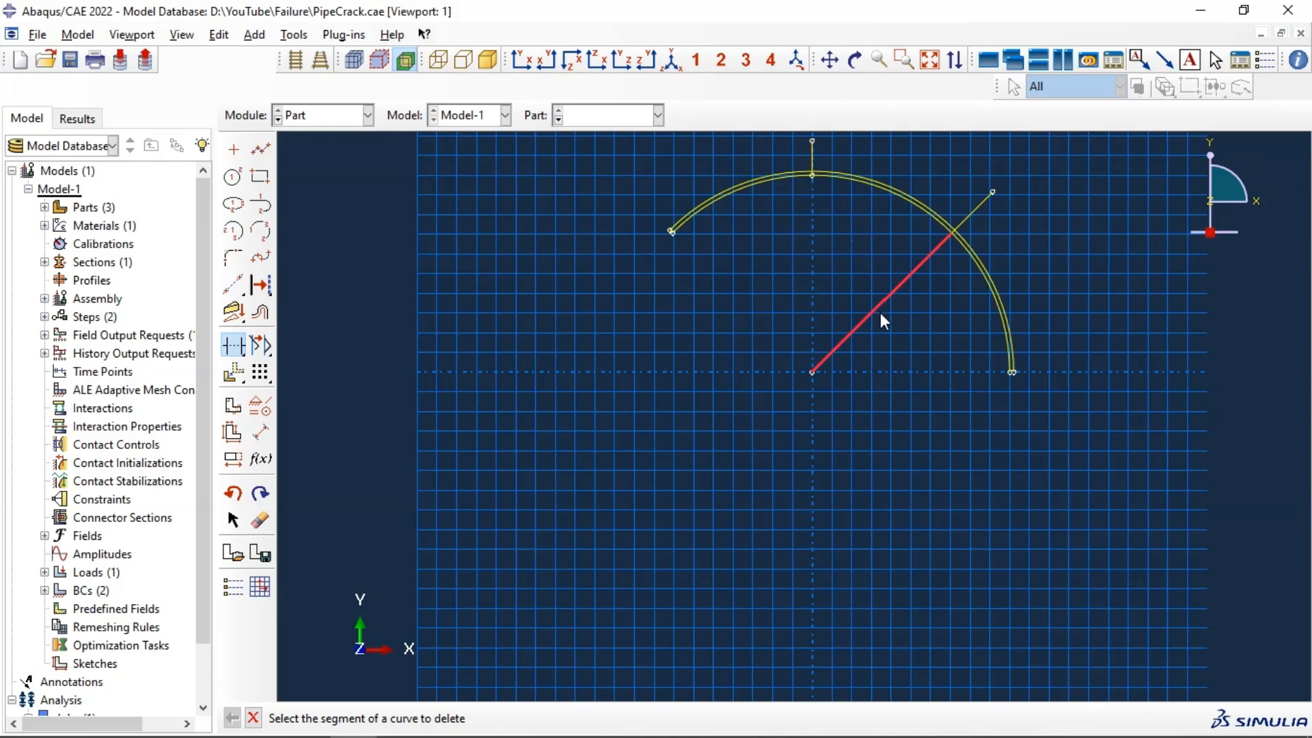
pyautogui.click(880, 311)
# - Trim the arcs beyond the right slanted line, its outer end and the remaining vertical line pieces, including the one between the arcs
pyautogui.scroll(5, 998, 207)
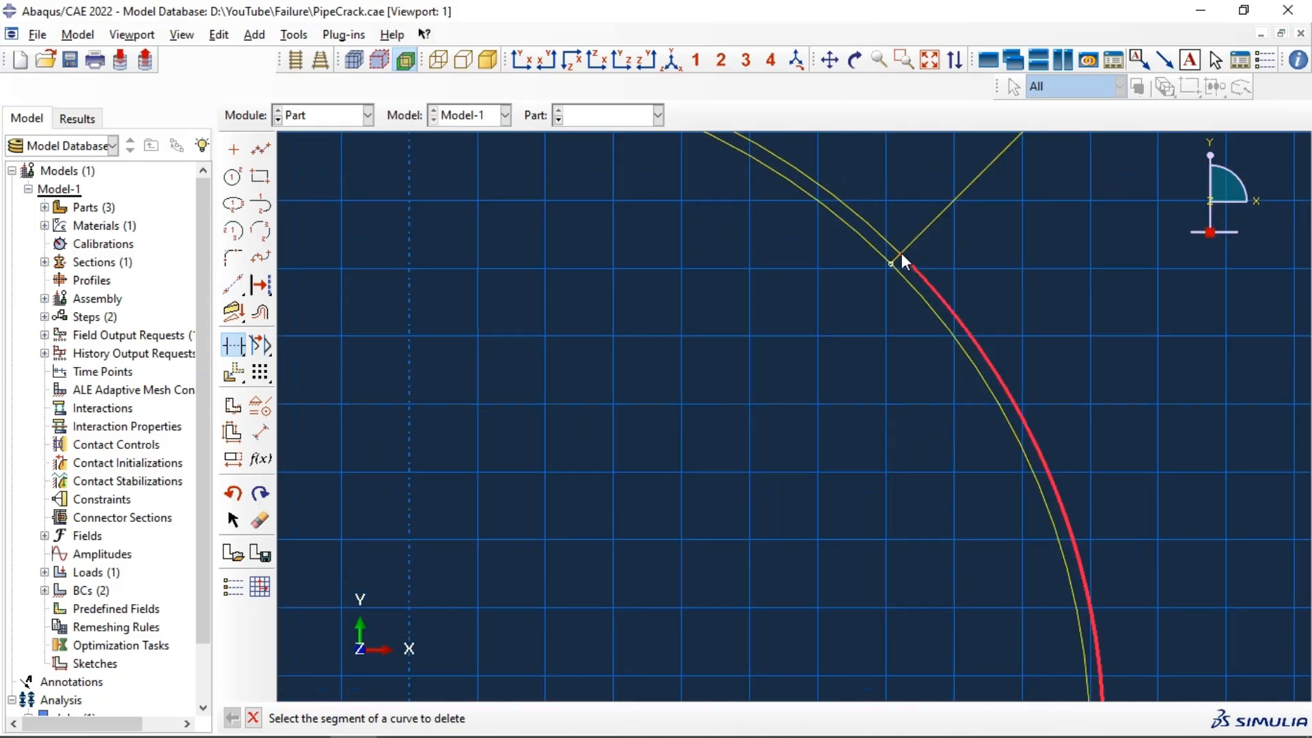
pyautogui.click(916, 269)
pyautogui.click(914, 283)
pyautogui.click(928, 246)
pyautogui.scroll(-3, 1016, 342)
pyautogui.scroll(-2, 1016, 342)
pyautogui.scroll(4, 805, 216)
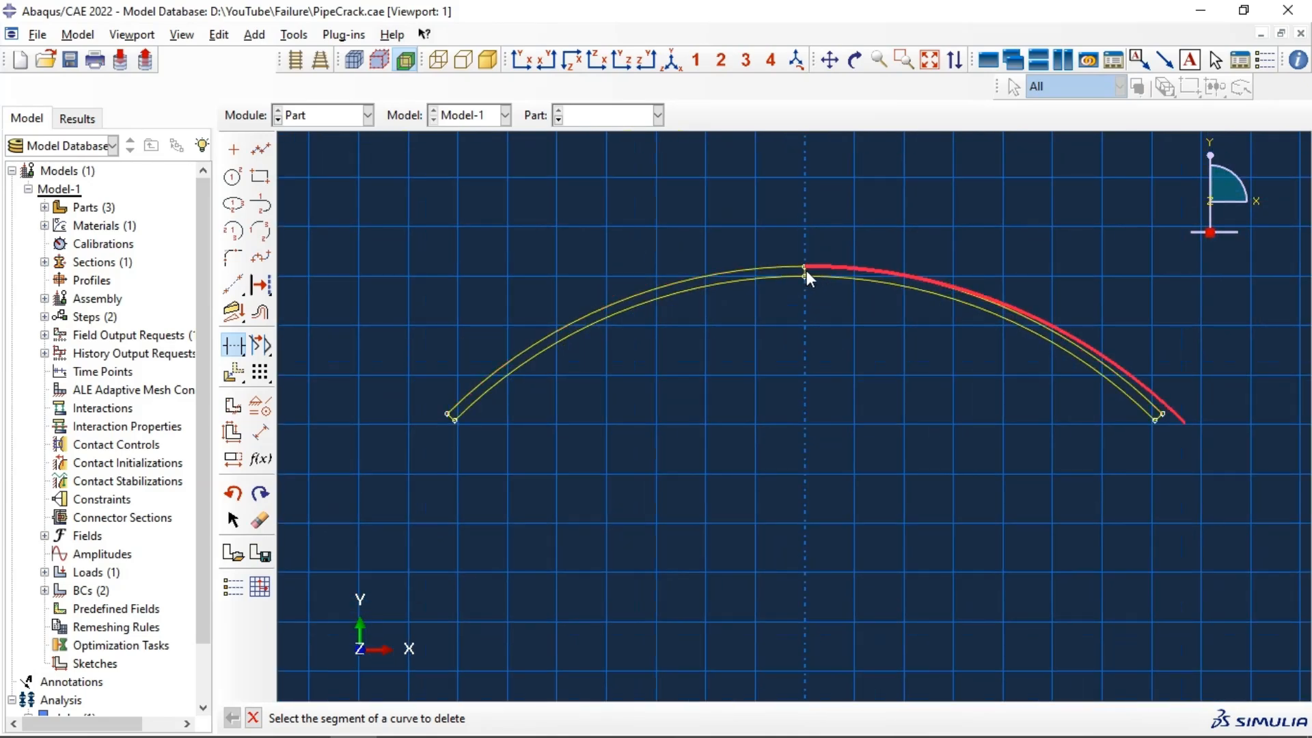
pyautogui.scroll(4, 805, 271)
pyautogui.click(804, 271)
pyautogui.scroll(-6, 777, 328)
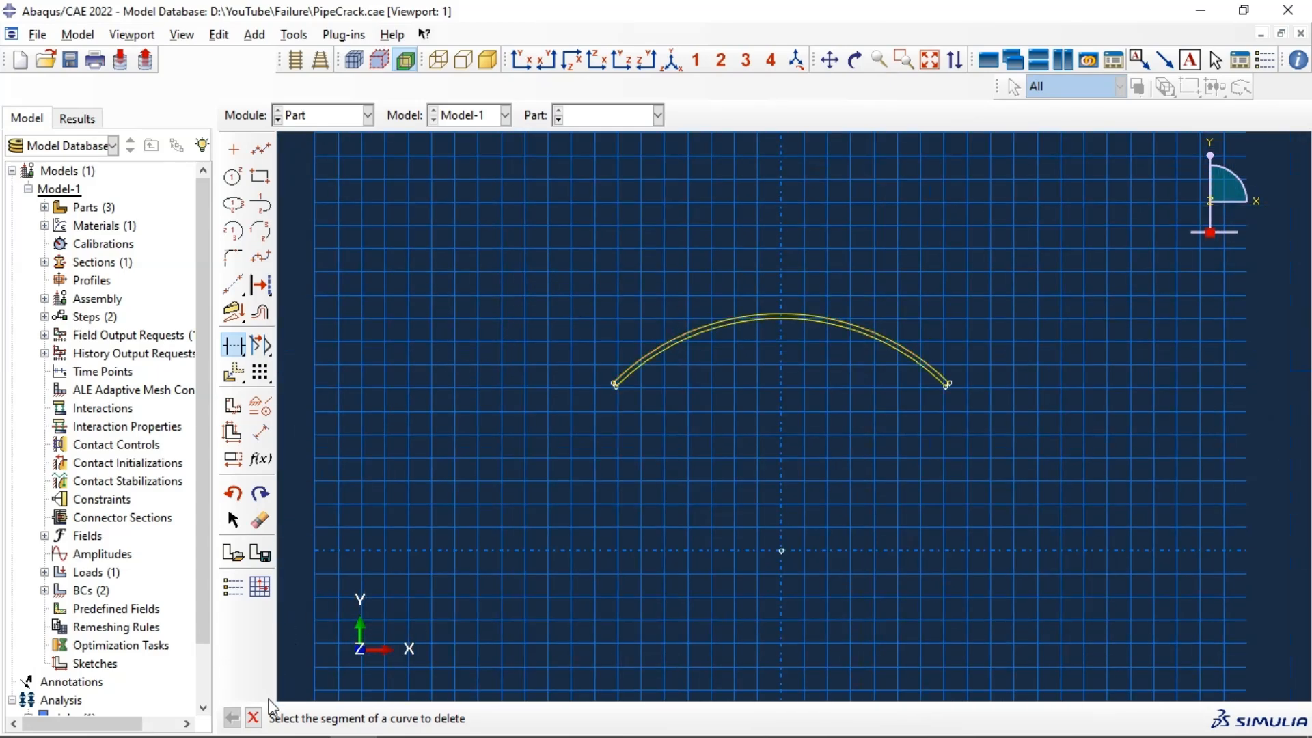
pyautogui.click(253, 718)
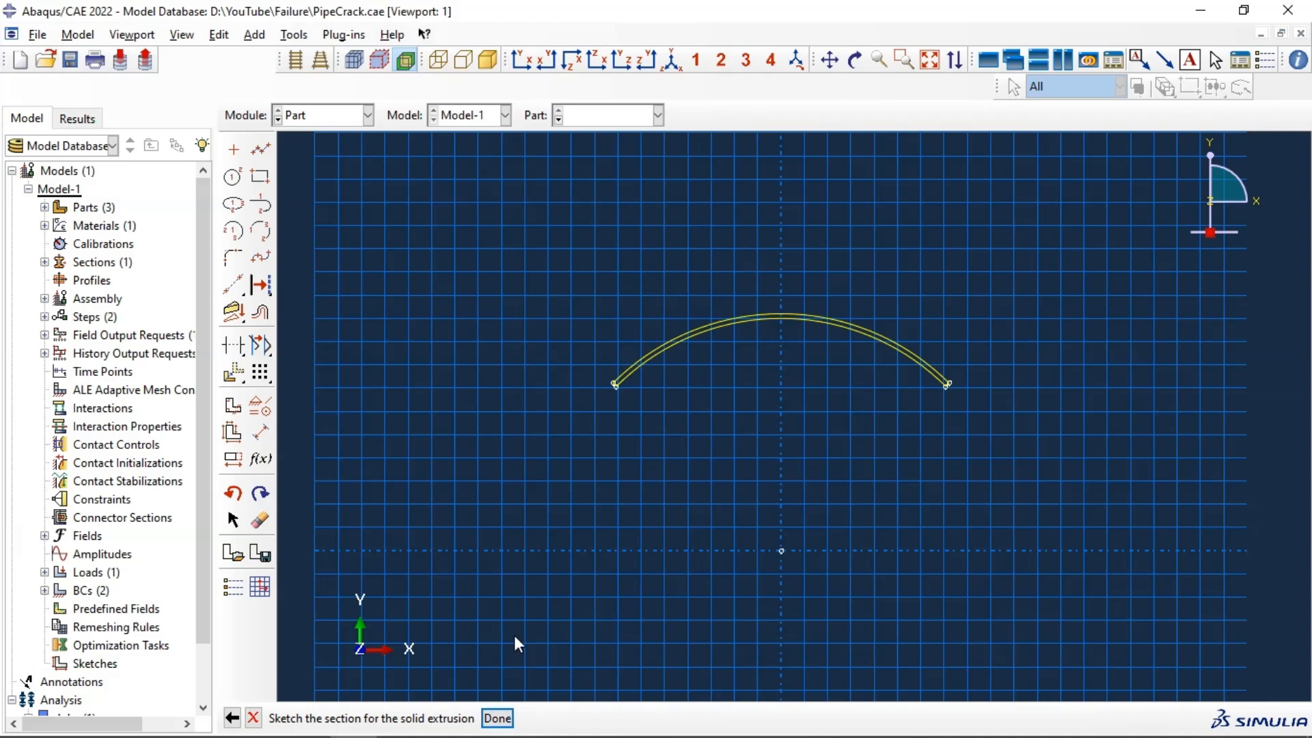
# - Finish the curved strip sketch and extrude it to a depth of 100
pyautogui.middleClick(580, 472)
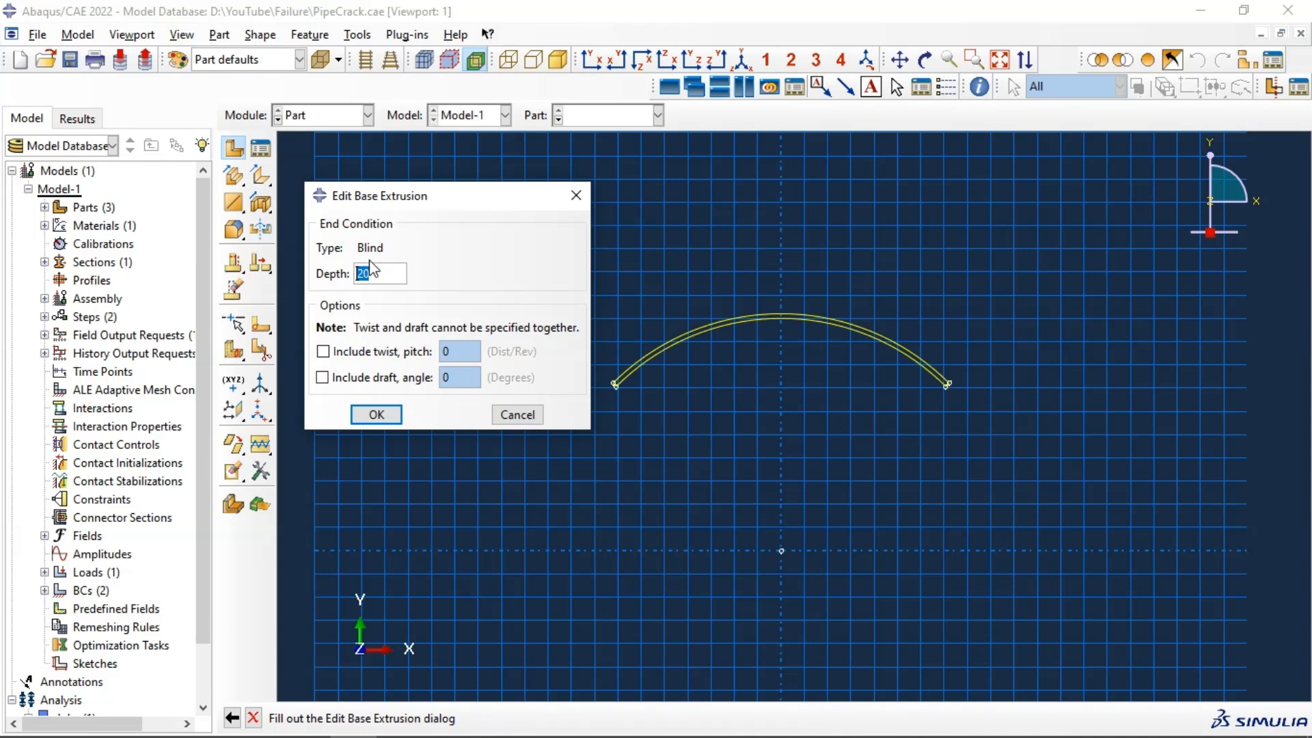
pyautogui.write('00100')
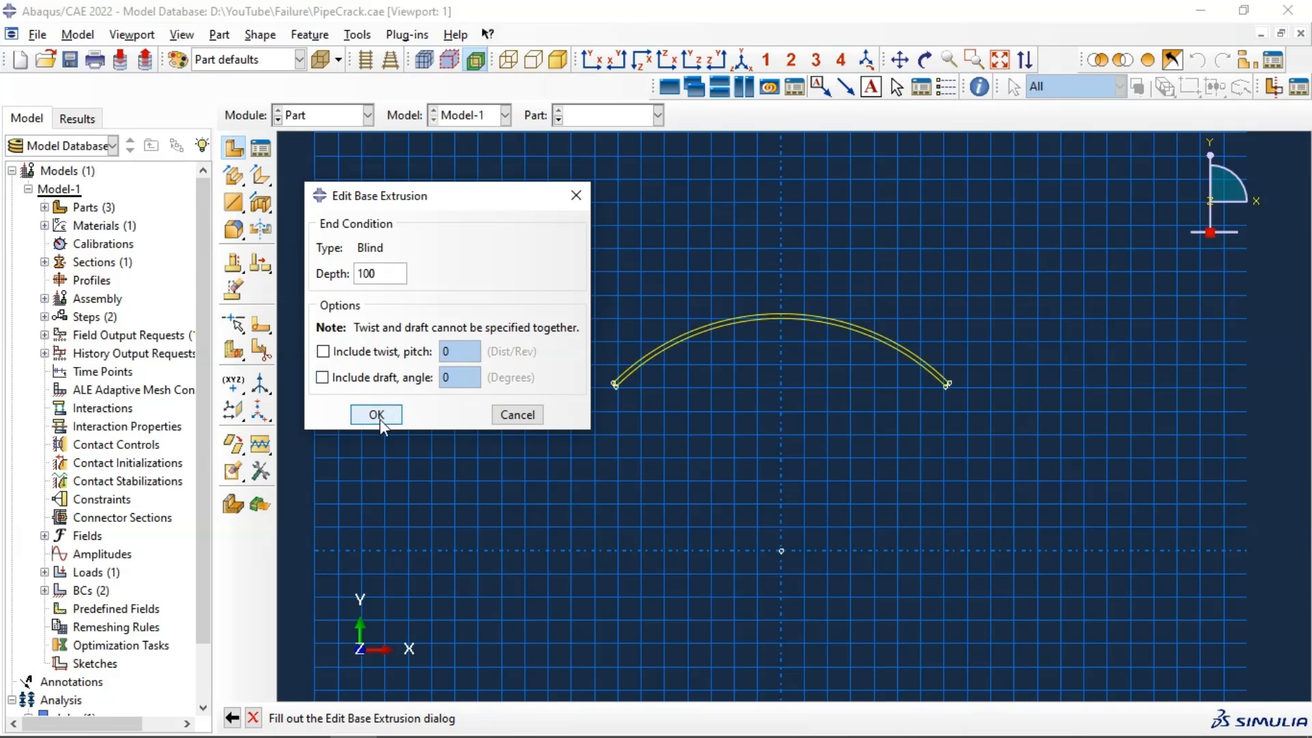
pyautogui.click(380, 419)
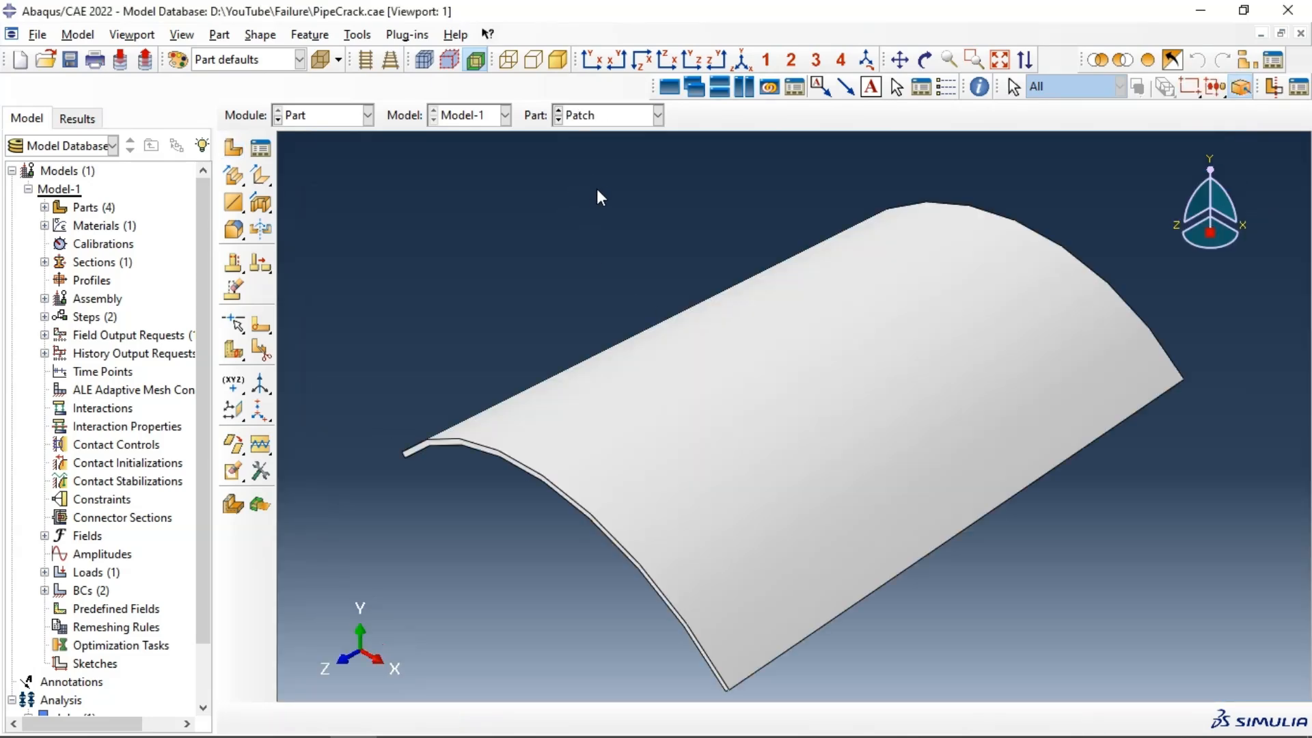
# - Switch to the Assembly module and create a dependent instance of the Patch part
pyautogui.click(315, 118)
pyautogui.click(334, 173)
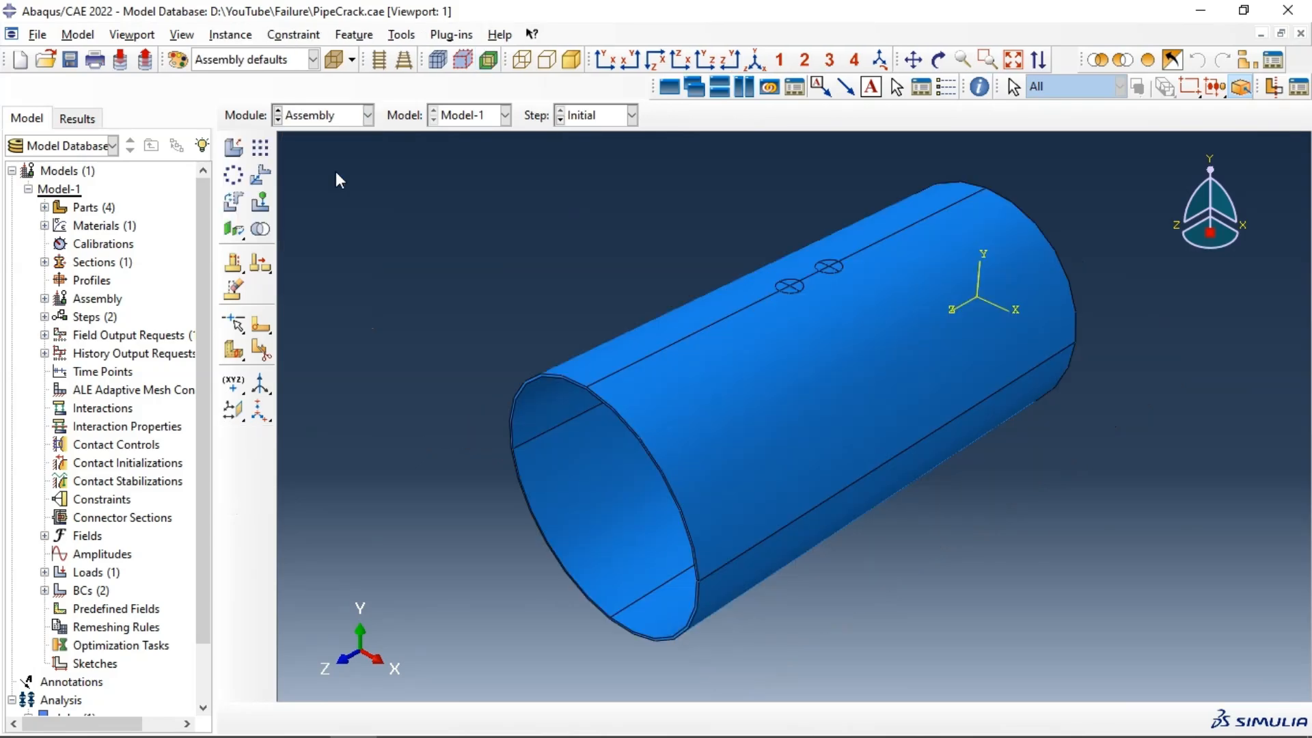
pyautogui.click(233, 147)
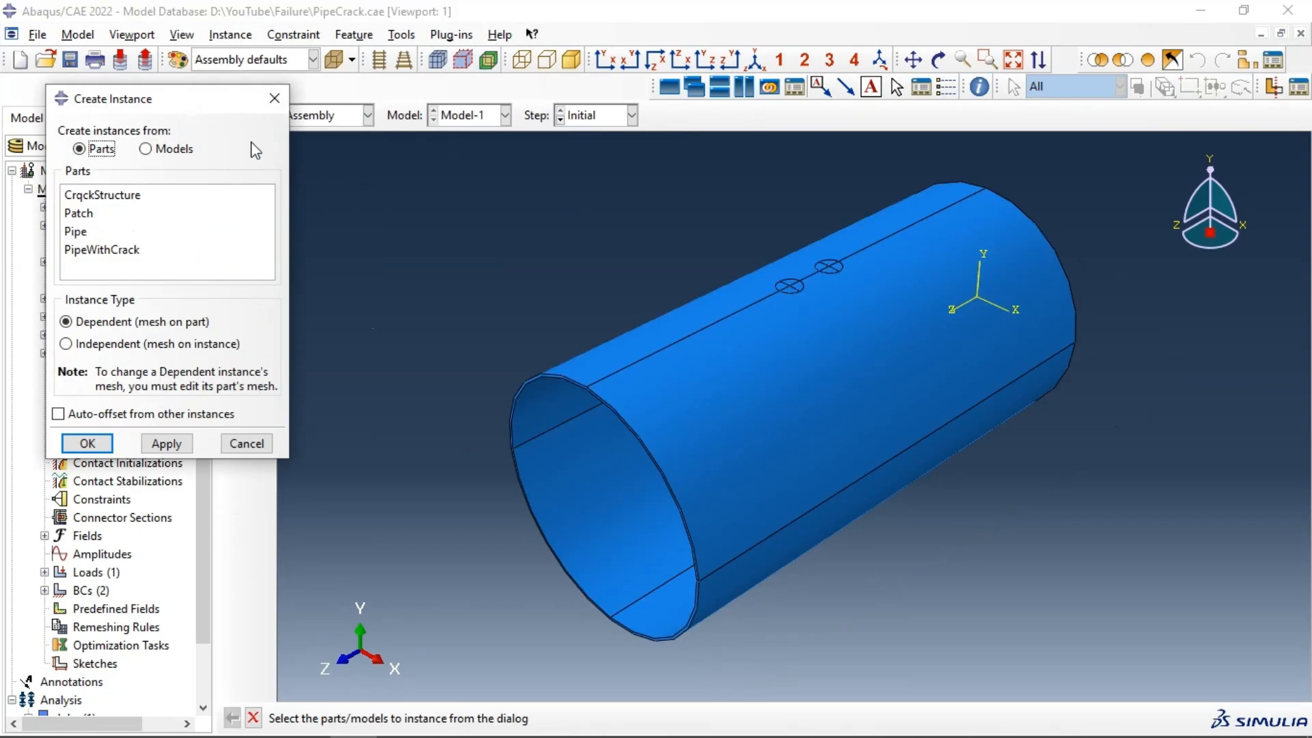
pyautogui.click(91, 214)
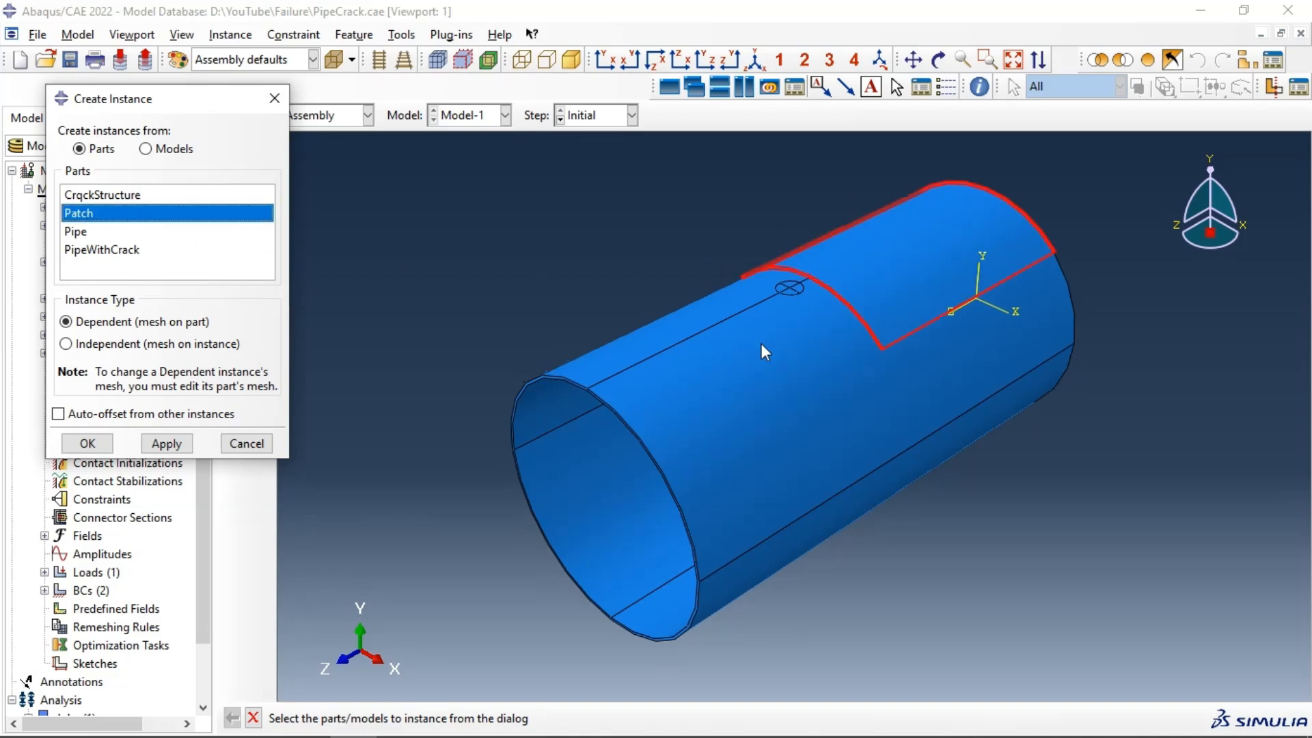
pyautogui.click(166, 443)
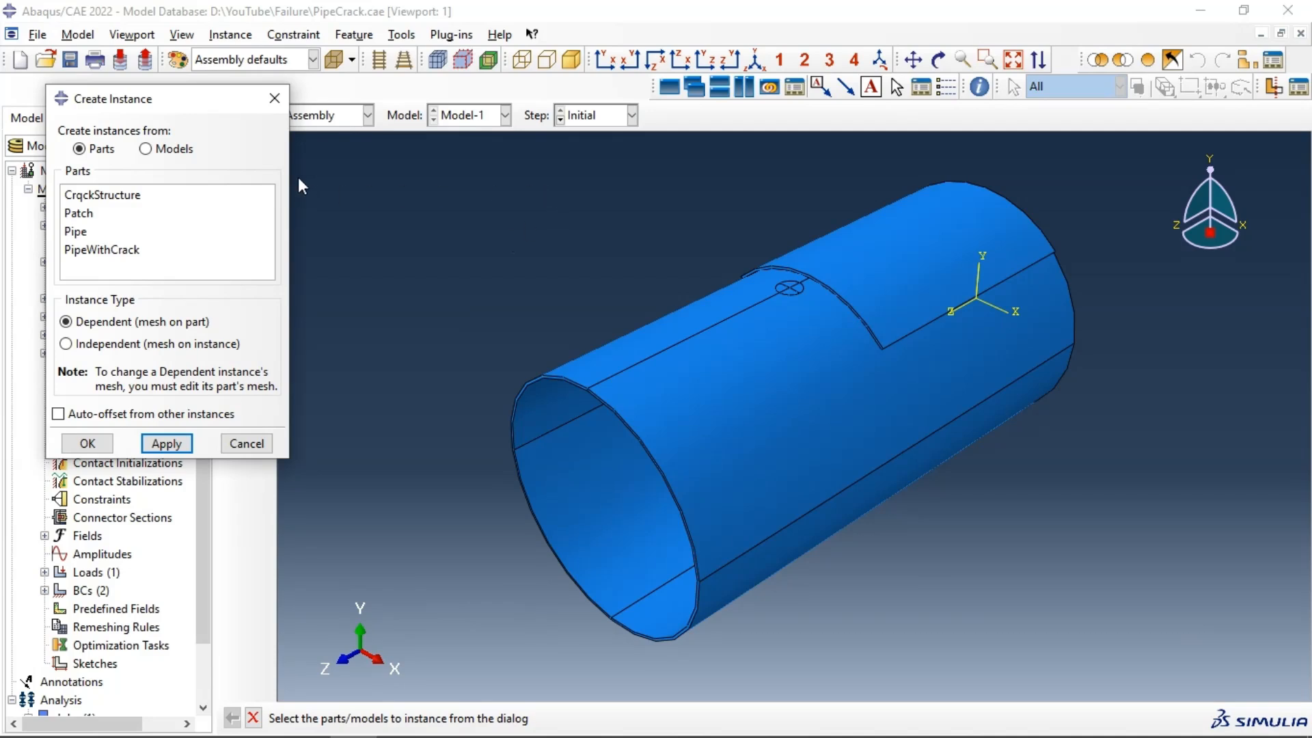
# - Select the Patch instance for translation and use the datum Z axis as the direction, viewing the assembly in wireframe
pyautogui.click(272, 99)
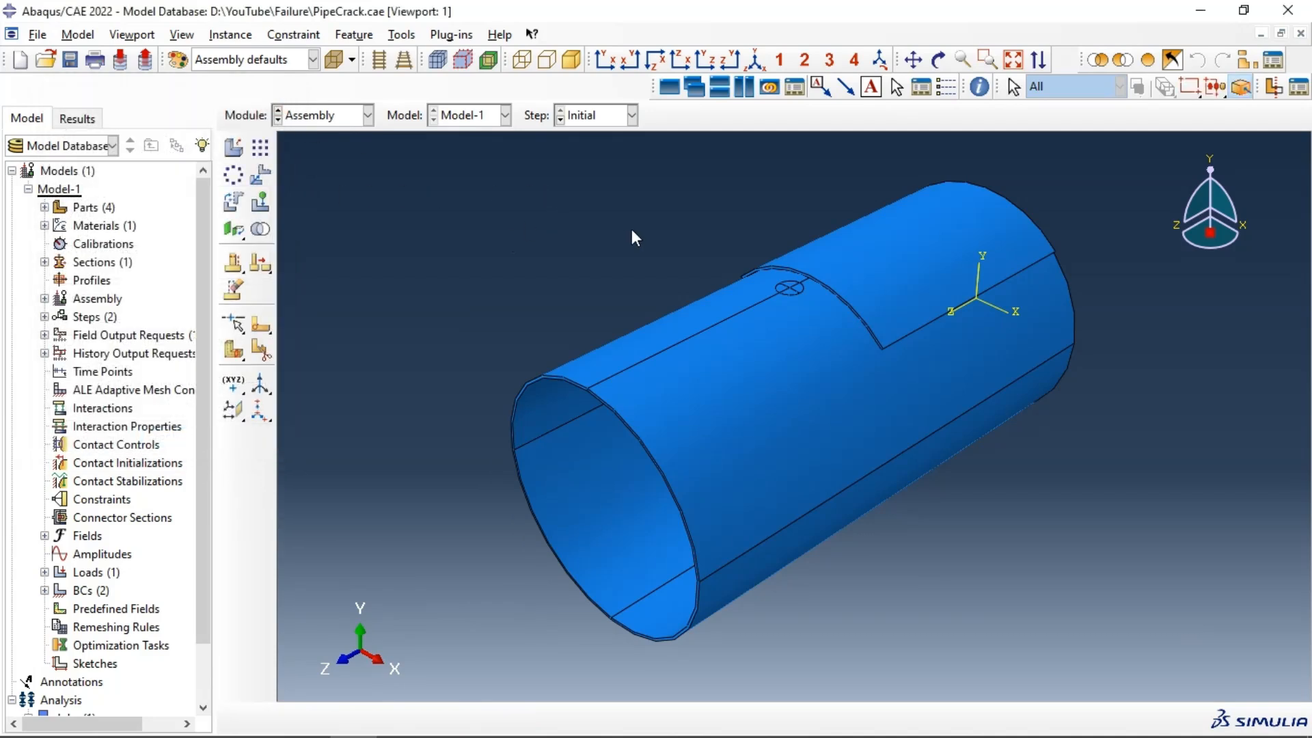
pyautogui.click(262, 174)
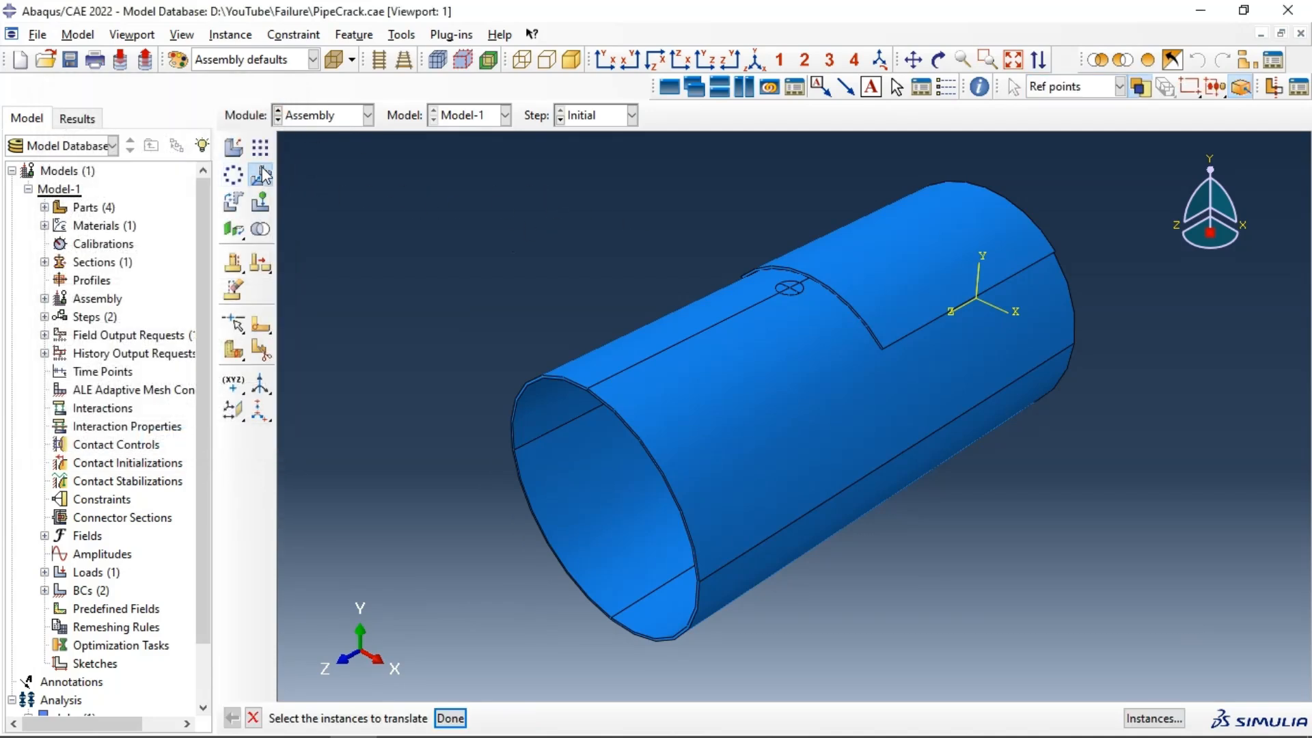
pyautogui.click(973, 268)
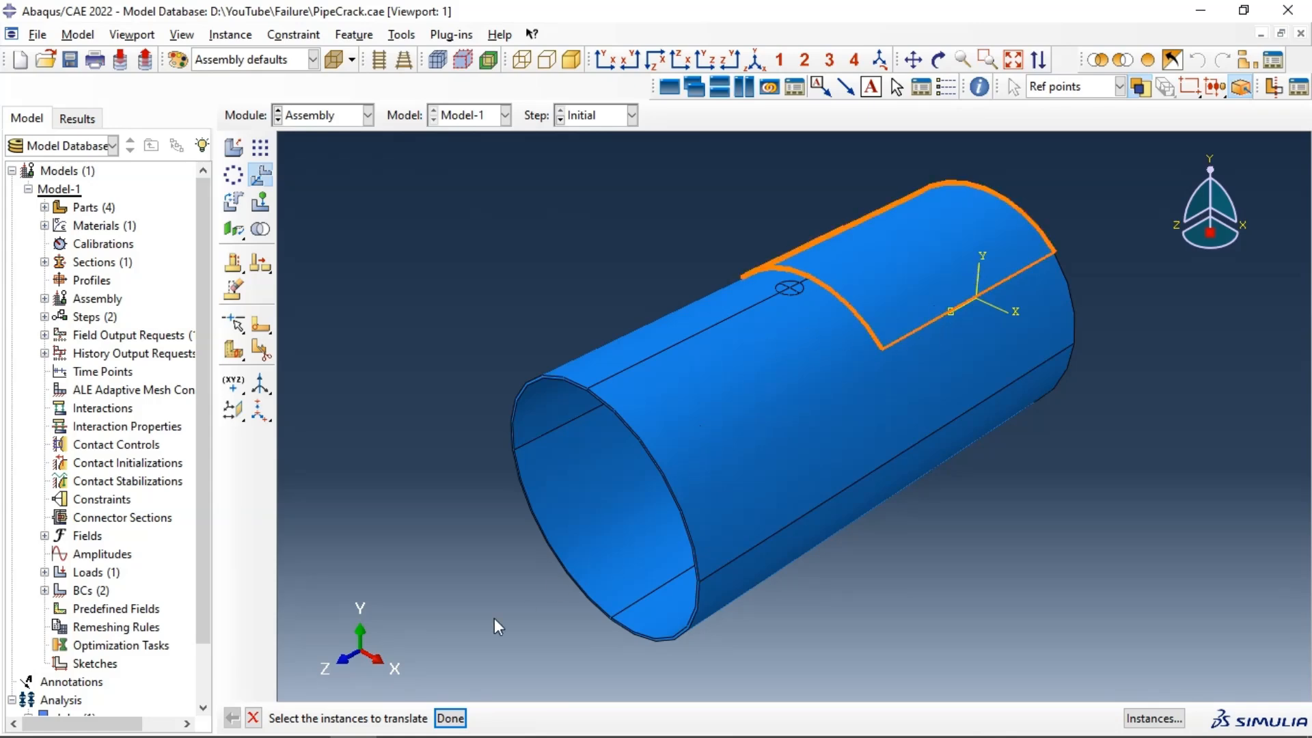
pyautogui.click(451, 718)
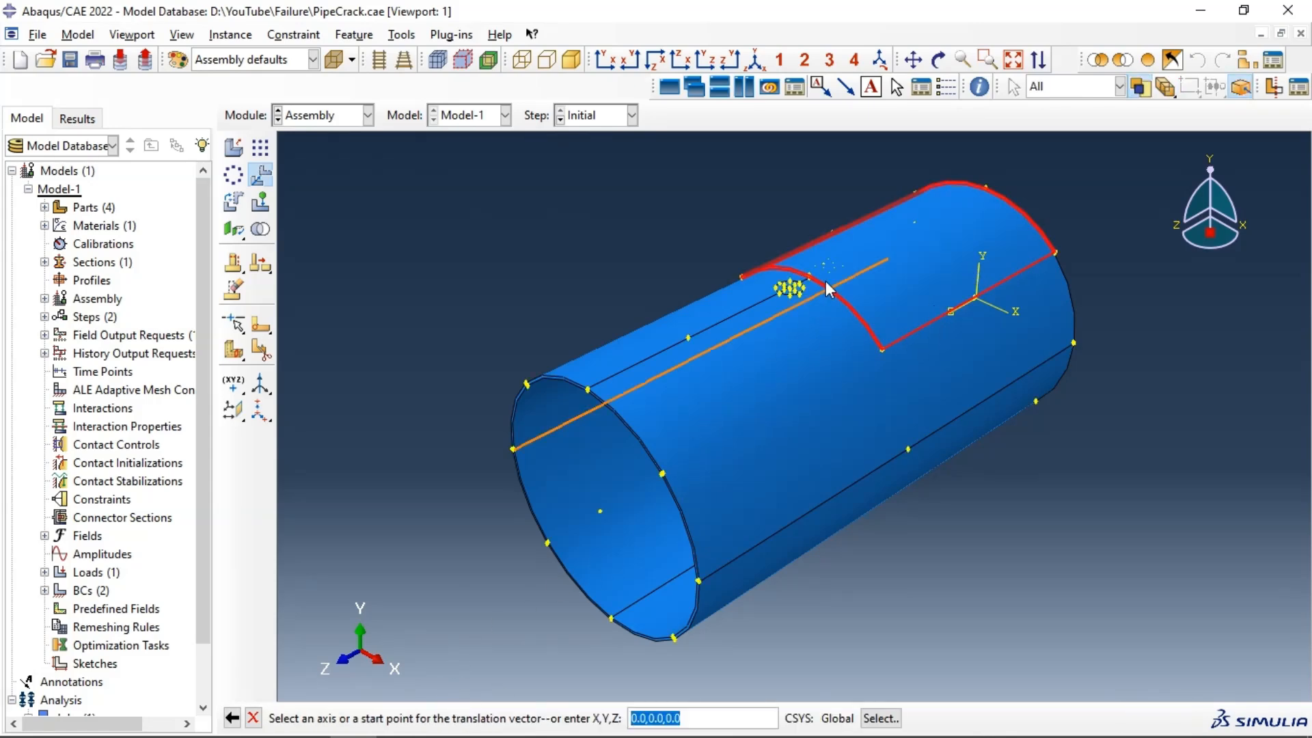
pyautogui.scroll(5, 818, 293)
pyautogui.scroll(2, 975, 217)
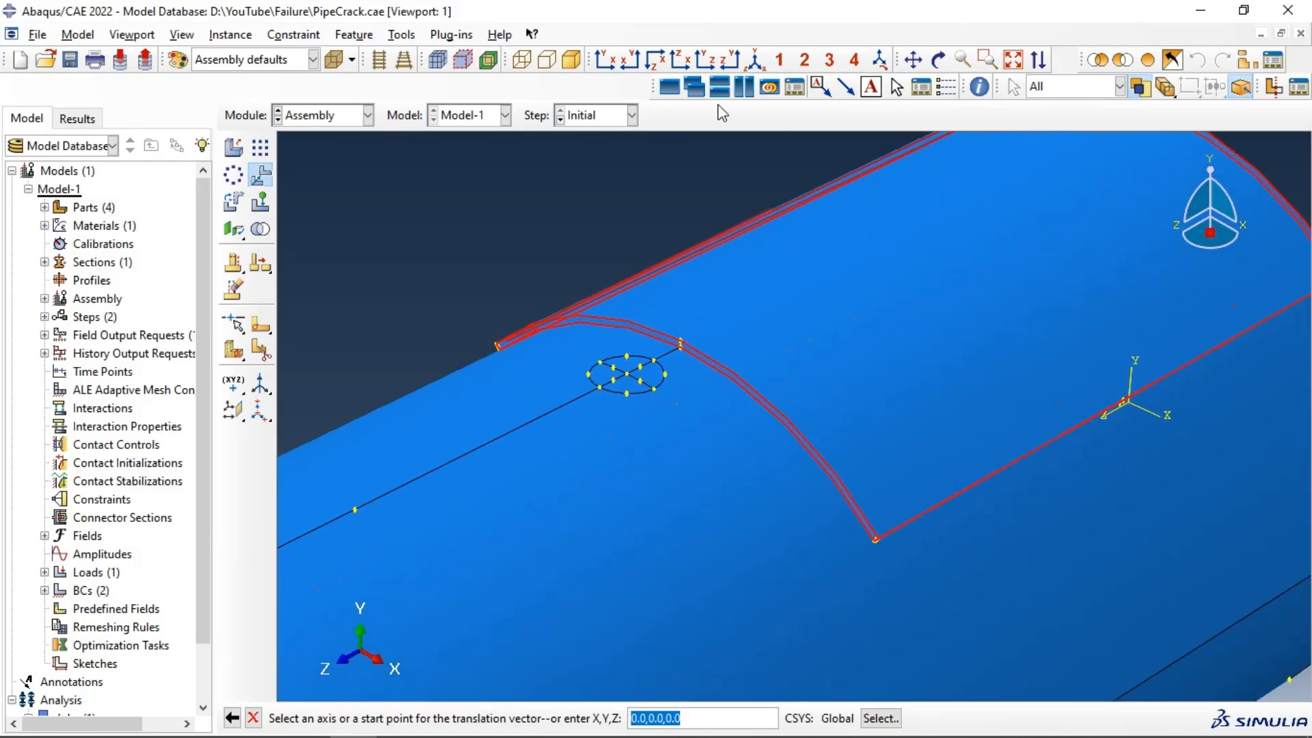
pyautogui.click(523, 61)
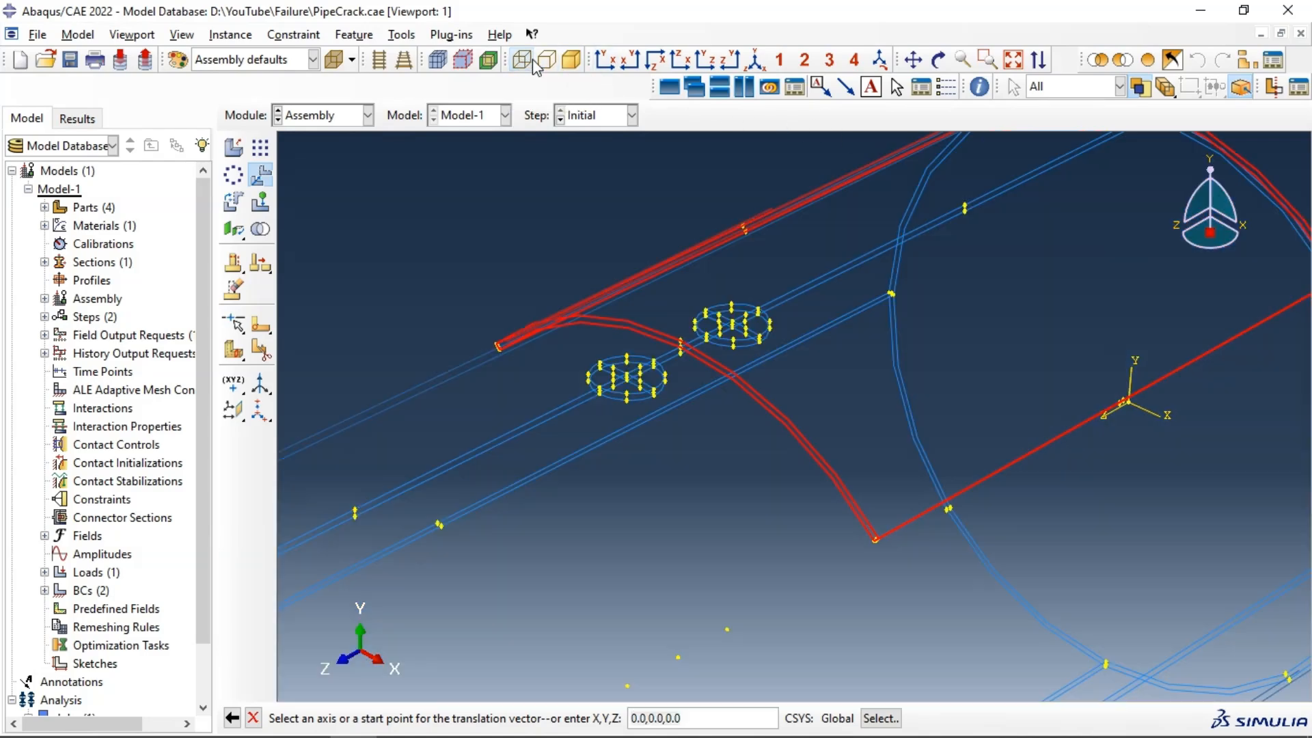
pyautogui.scroll(-3, 909, 222)
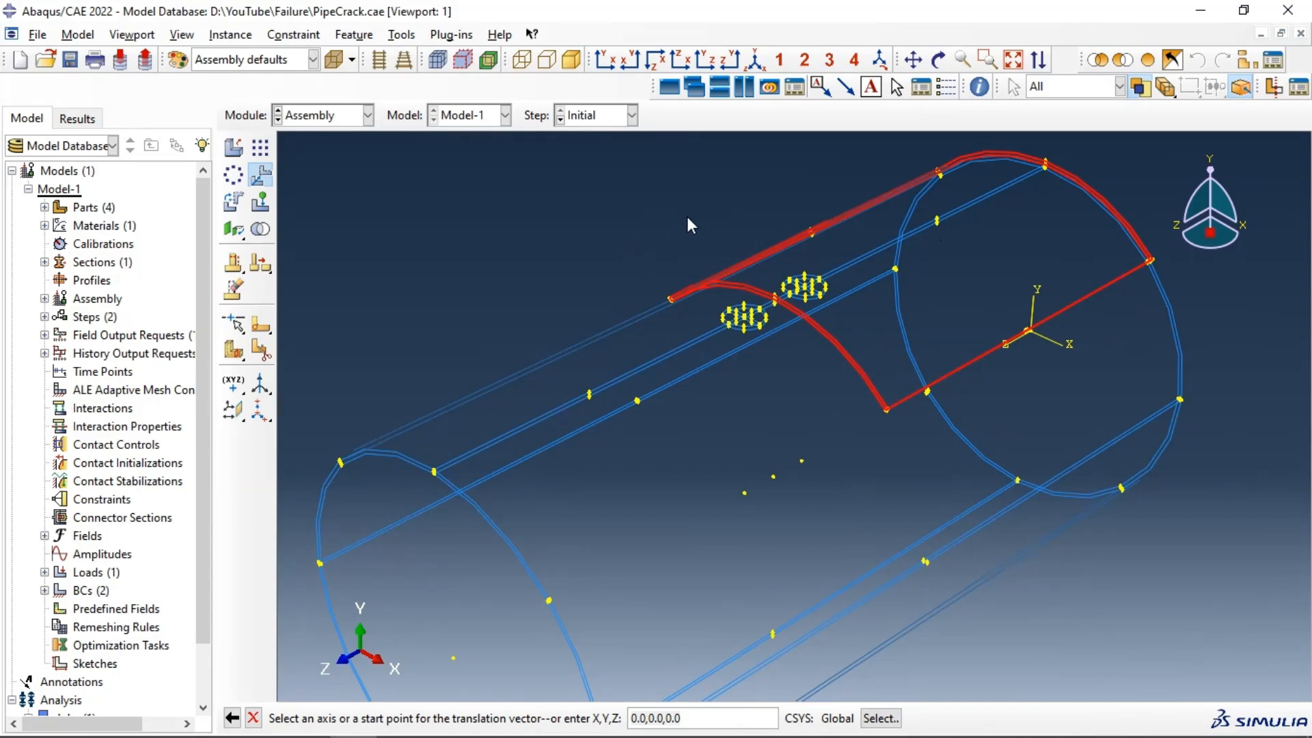
pyautogui.keyDown('ctrl'); pyautogui.keyDown('alt'); pyautogui.moveTo(685, 239); pyautogui.dragTo(923, 331); pyautogui.keyUp('alt'); pyautogui.keyUp('ctrl')
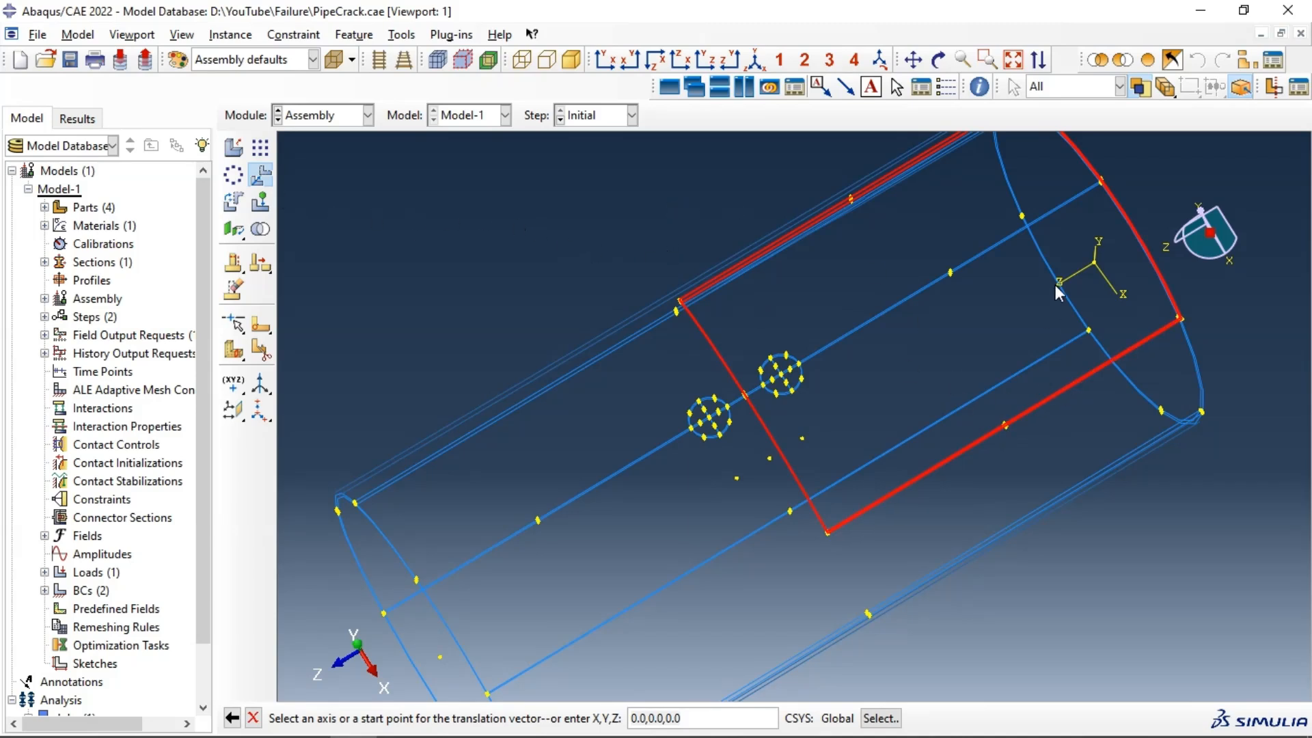
pyautogui.click(1080, 275)
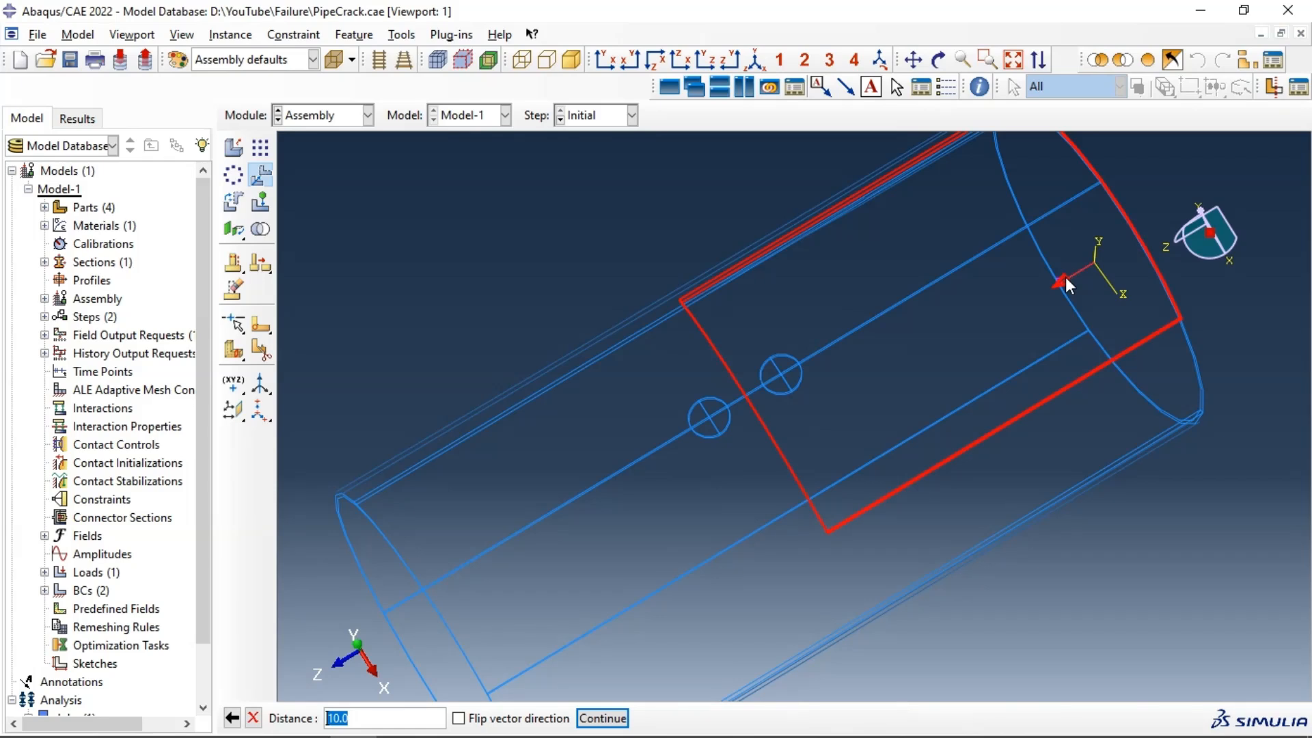
# - Try to translate the Patch instance by 100 along the Z axis
pyautogui.write('100')
pyautogui.press('Return')
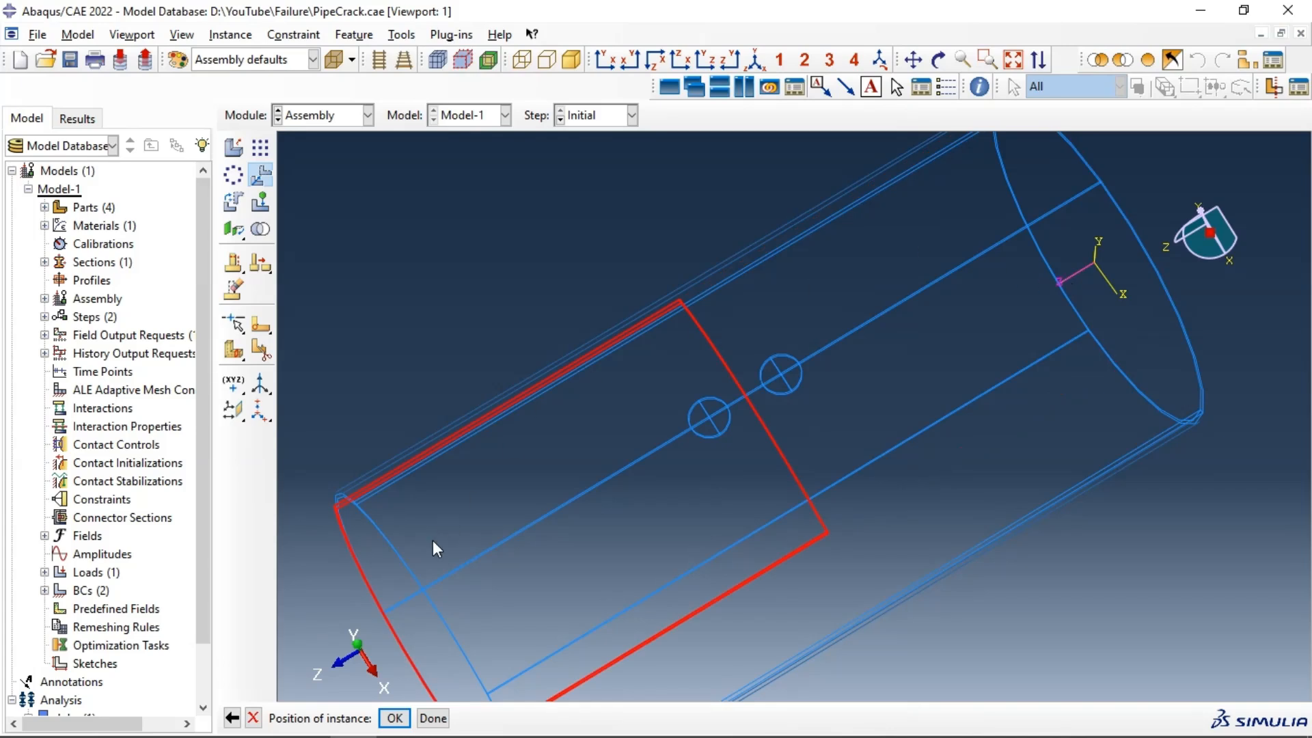
pyautogui.click(233, 717)
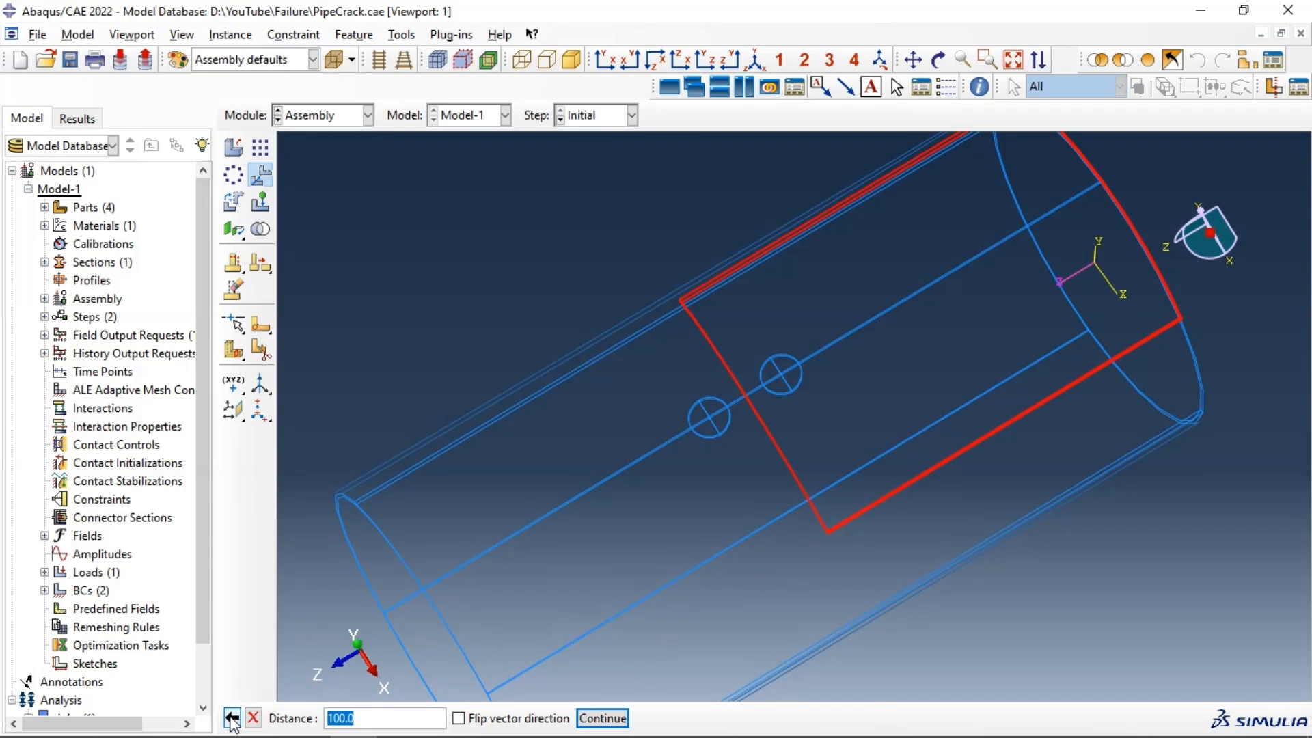
# - Translate the Patch instance by 50 along the Z axis and return the assembly to shaded display
pyautogui.write('50')
pyautogui.press('Return')
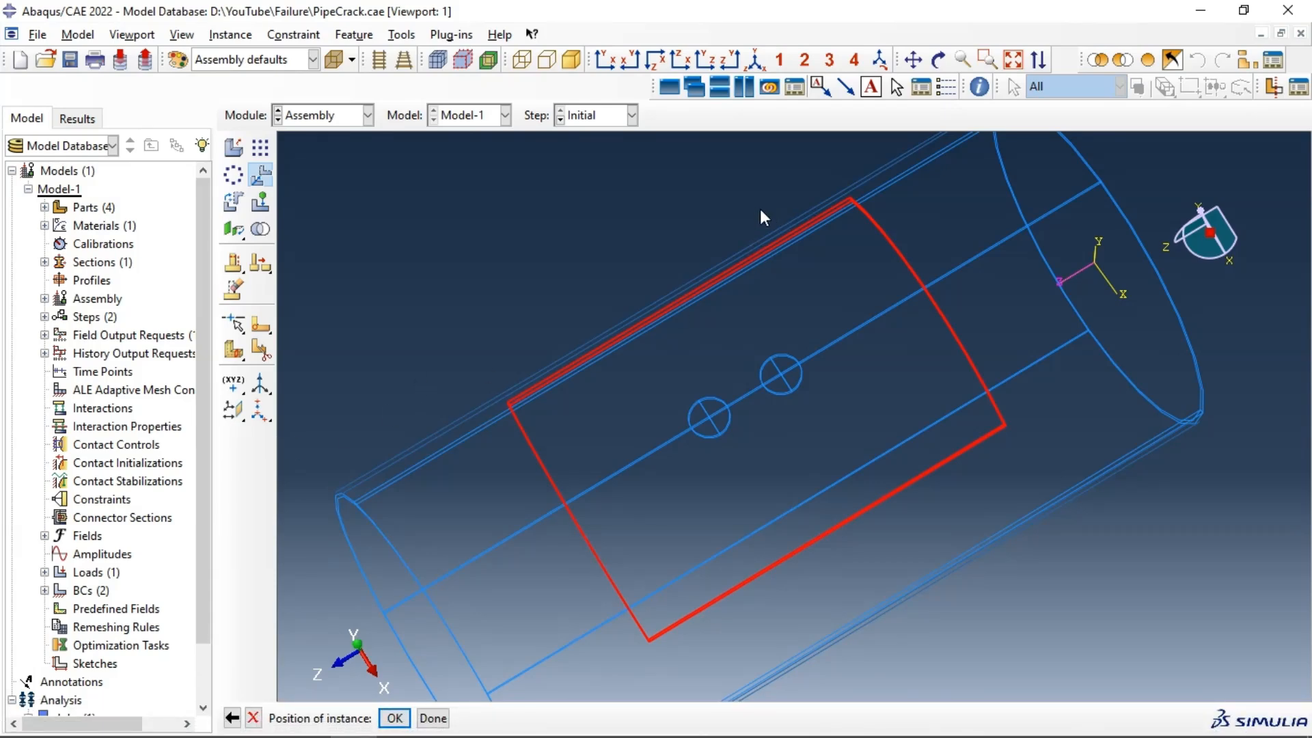
pyautogui.click(946, 62)
pyautogui.moveTo(719, 410)
pyautogui.mouseDown()
pyautogui.moveTo(809, 371)
pyautogui.moveTo(836, 329)
pyautogui.moveTo(842, 345)
pyautogui.moveTo(779, 308)
pyautogui.moveTo(799, 320)
pyautogui.moveTo(771, 323)
pyautogui.moveTo(581, 143)
pyautogui.mouseUp()
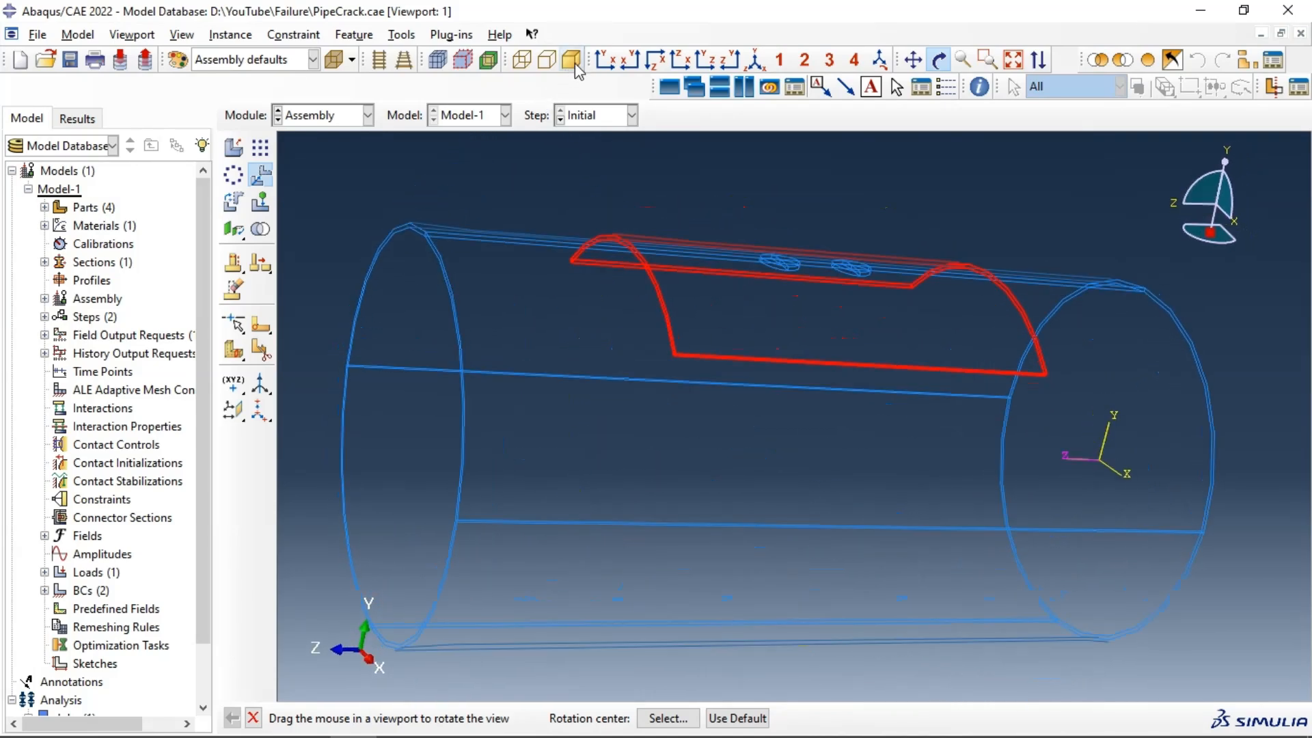
pyautogui.click(572, 60)
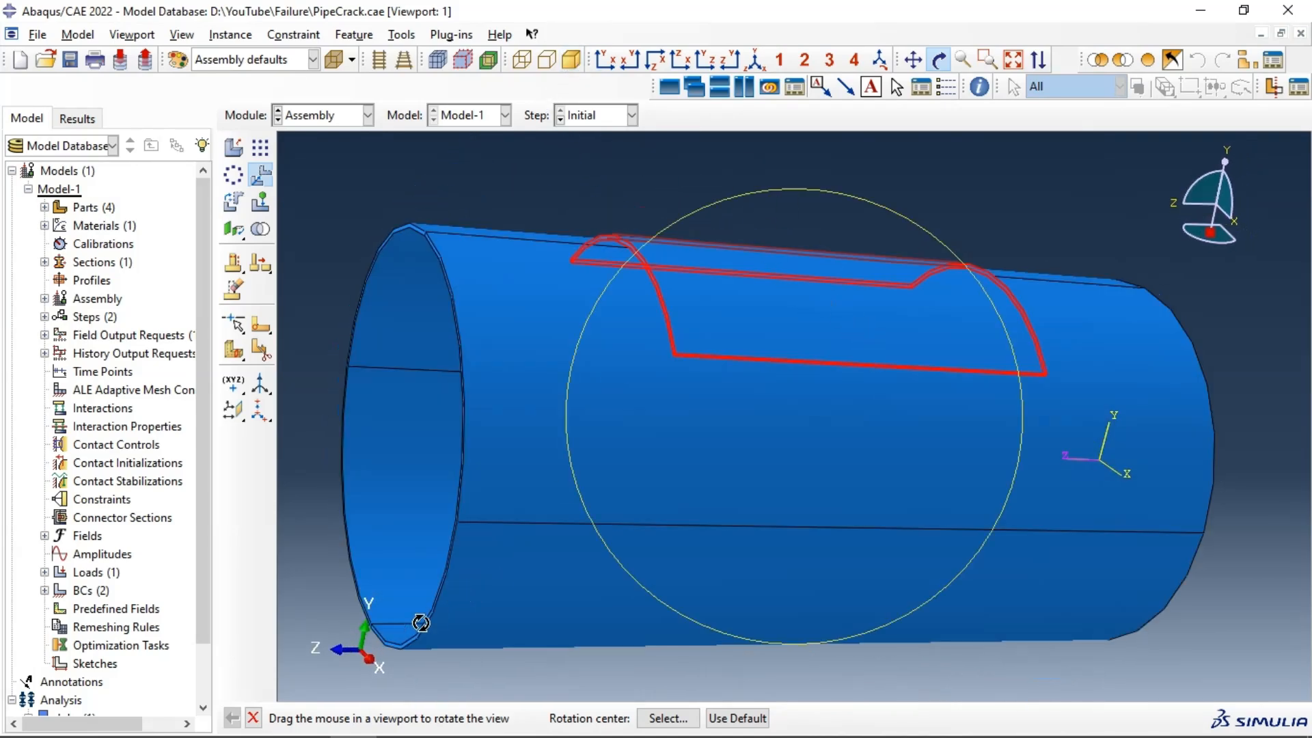
pyautogui.click(937, 60)
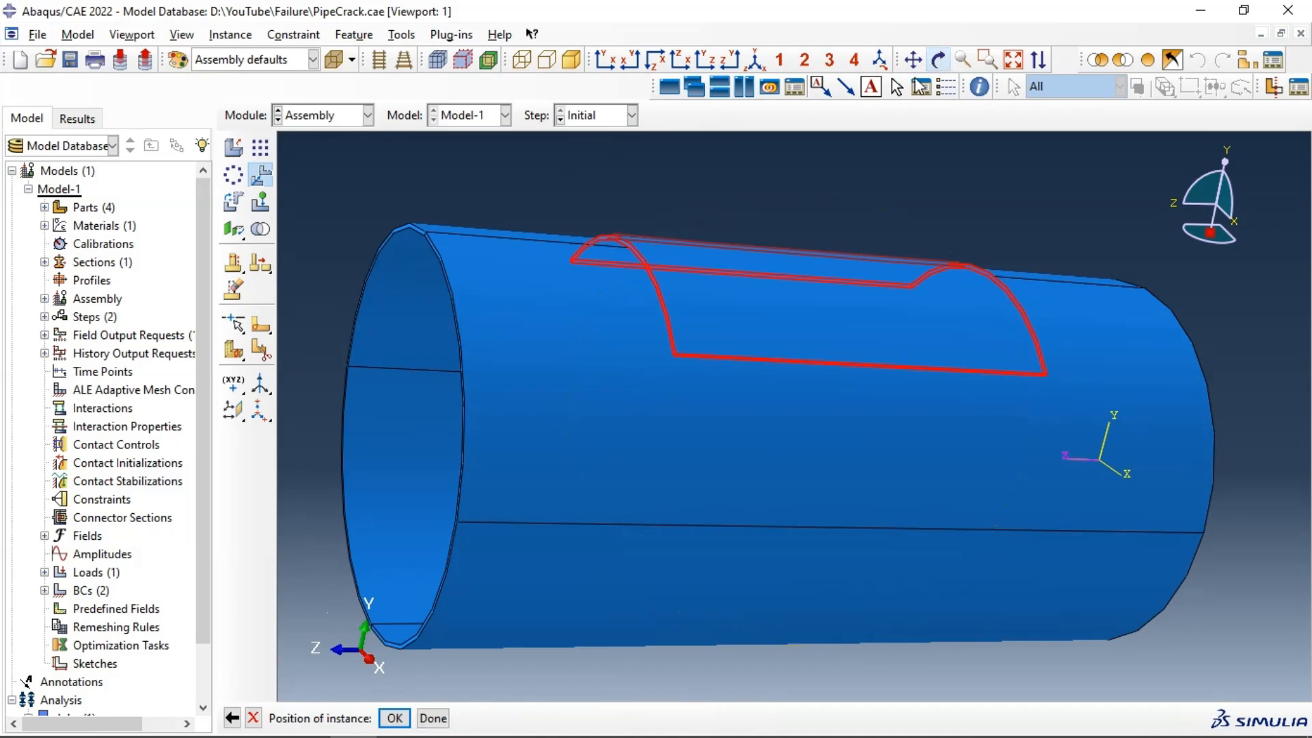
pyautogui.click(394, 718)
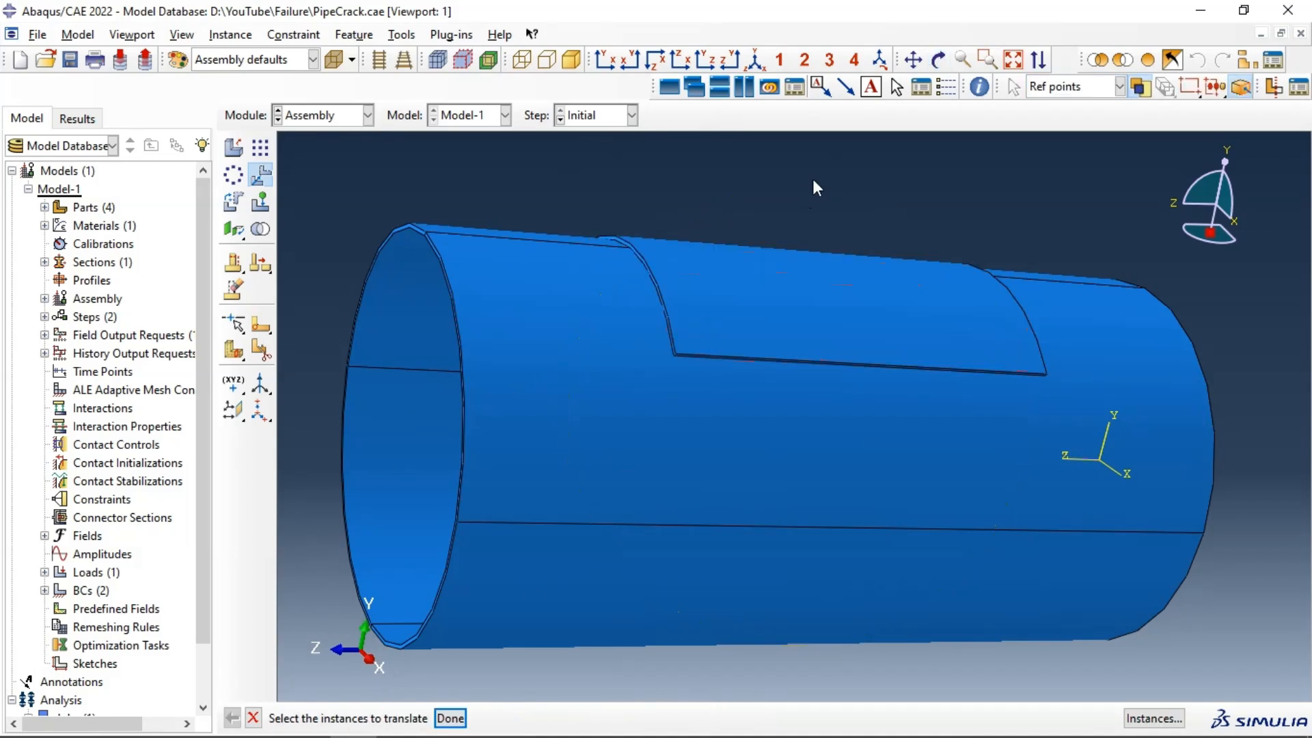
# - Color-code the assembly by part instances and inspect how the patch sits on the pipe
pyautogui.keyDown('ctrl'); pyautogui.keyDown('alt'); pyautogui.moveTo(820, 243); pyautogui.dragTo(854, 398); pyautogui.keyUp('alt'); pyautogui.keyUp('ctrl')
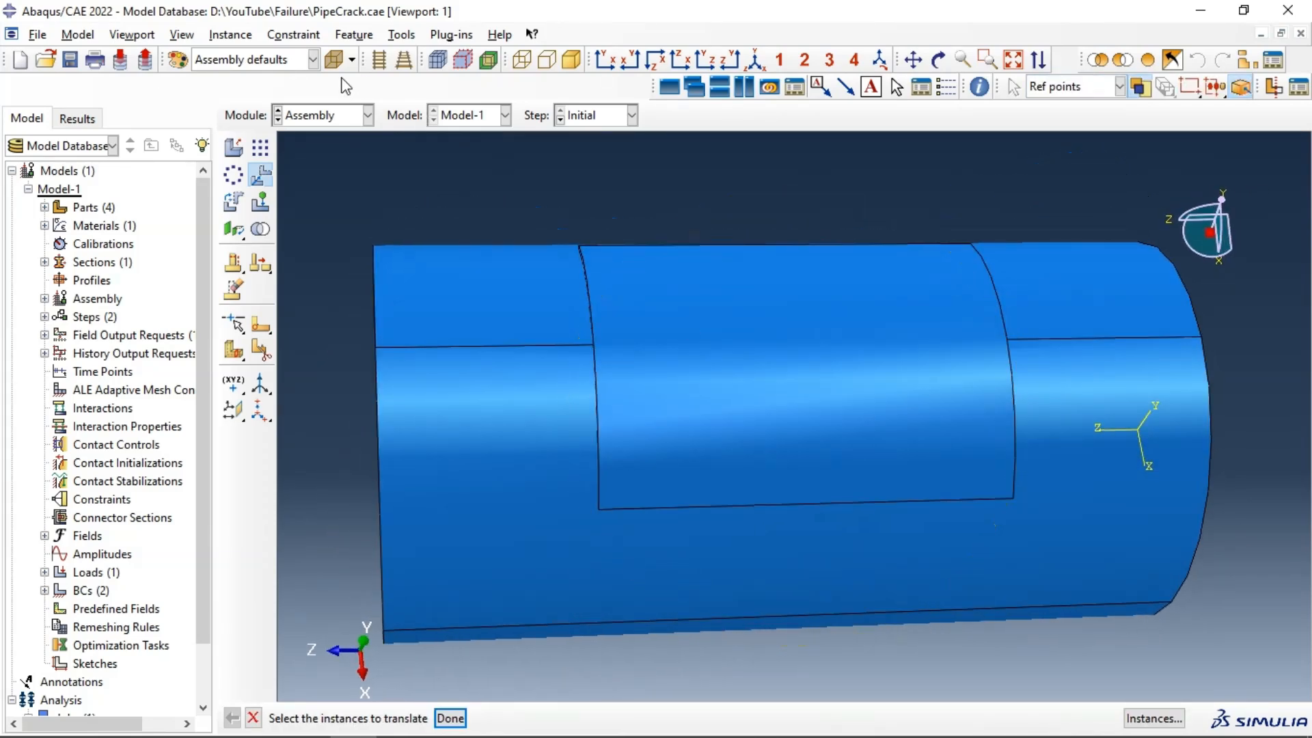
pyautogui.click(261, 66)
pyautogui.click(229, 117)
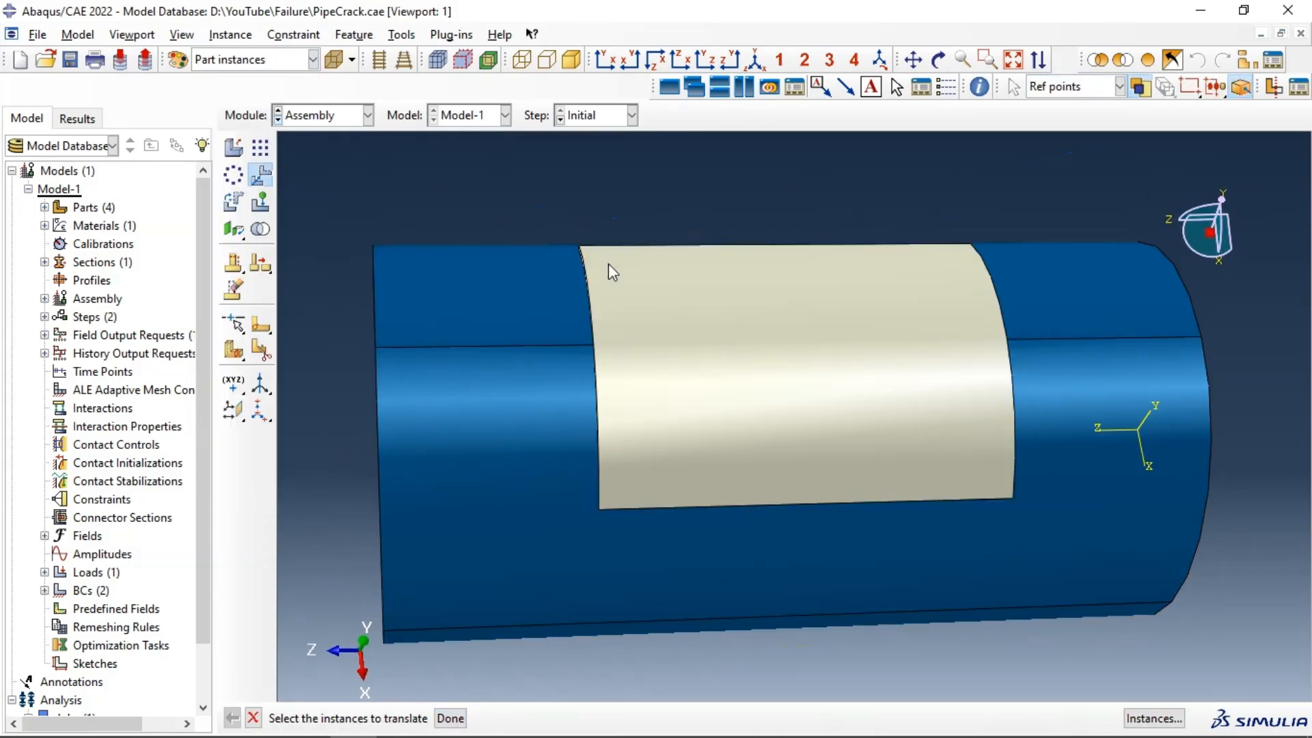
pyautogui.keyDown('ctrl'); pyautogui.keyDown('alt'); pyautogui.moveTo(628, 313); pyautogui.dragTo(853, 372); pyautogui.keyUp('alt'); pyautogui.keyUp('ctrl')
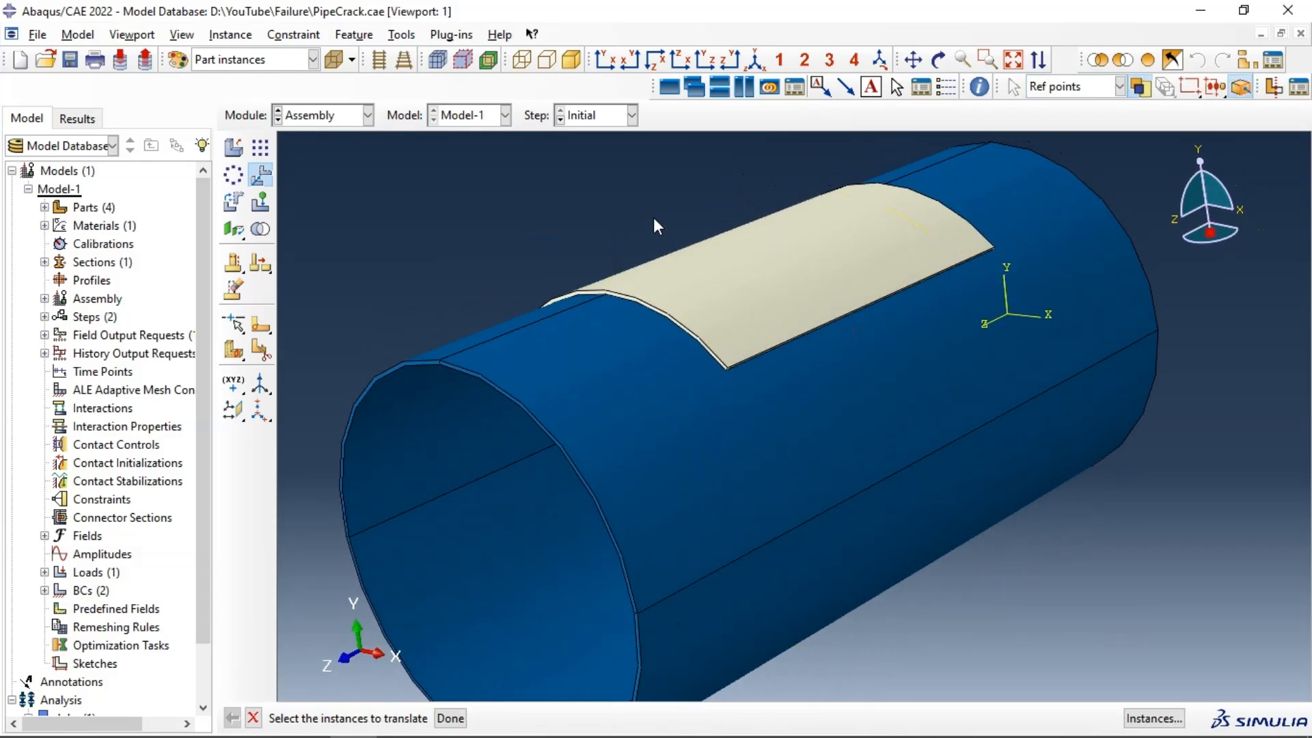
# - In the Property module, create a material named Composite with elastic behavior of type Lamina
pyautogui.click(336, 126)
pyautogui.click(321, 152)
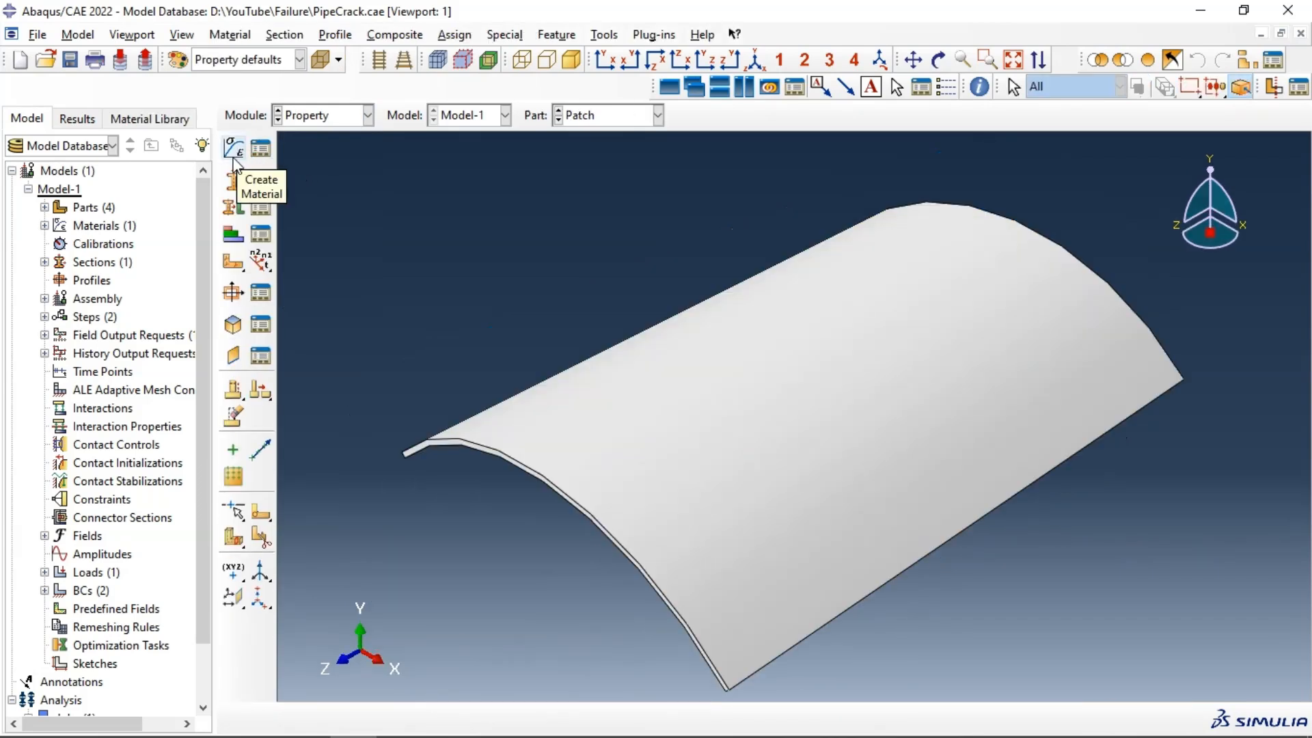
pyautogui.click(233, 149)
pyautogui.write('Composite')
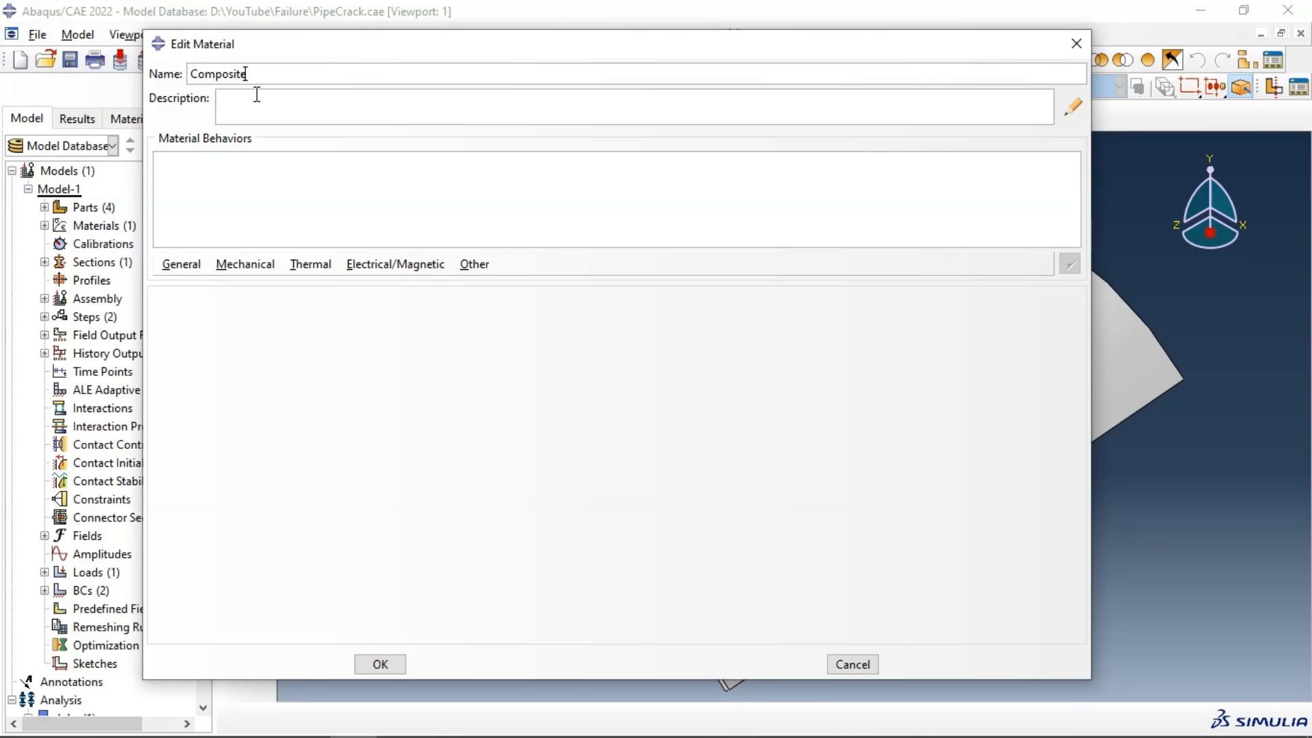
pyautogui.click(256, 262)
pyautogui.moveTo(270, 285)
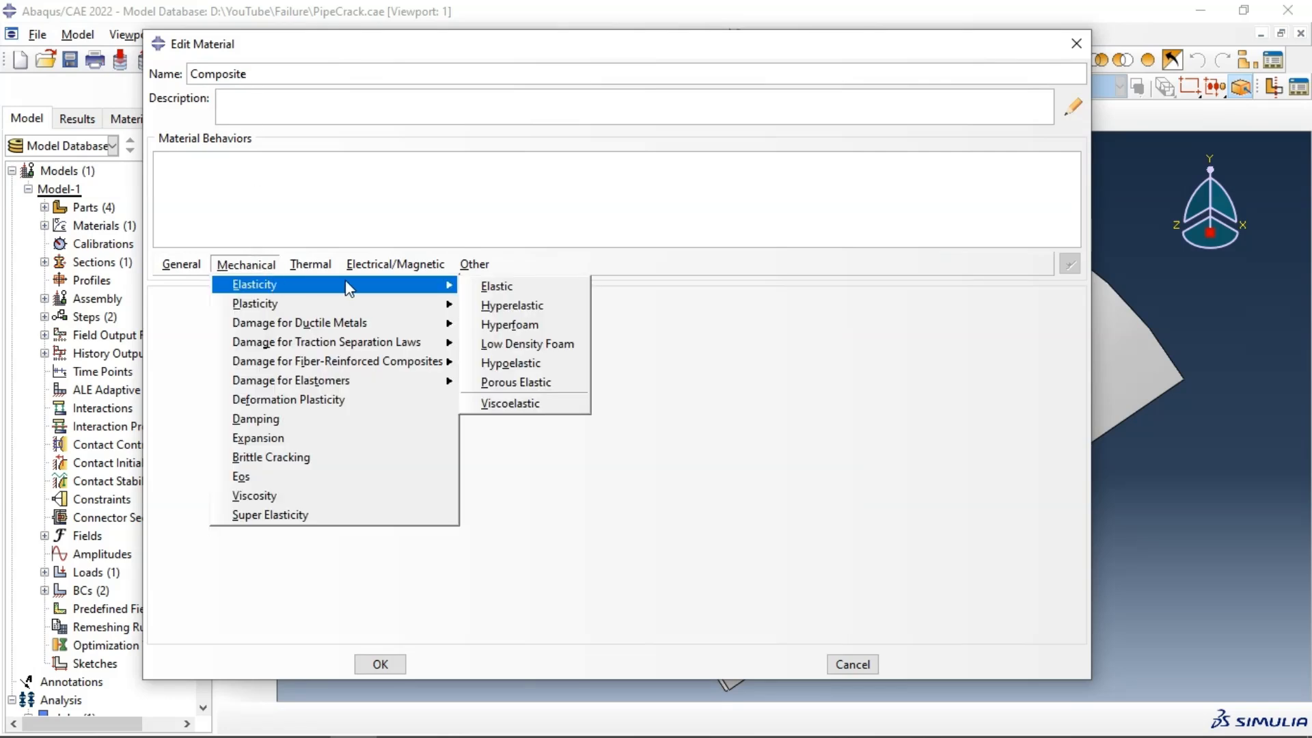
pyautogui.click(497, 287)
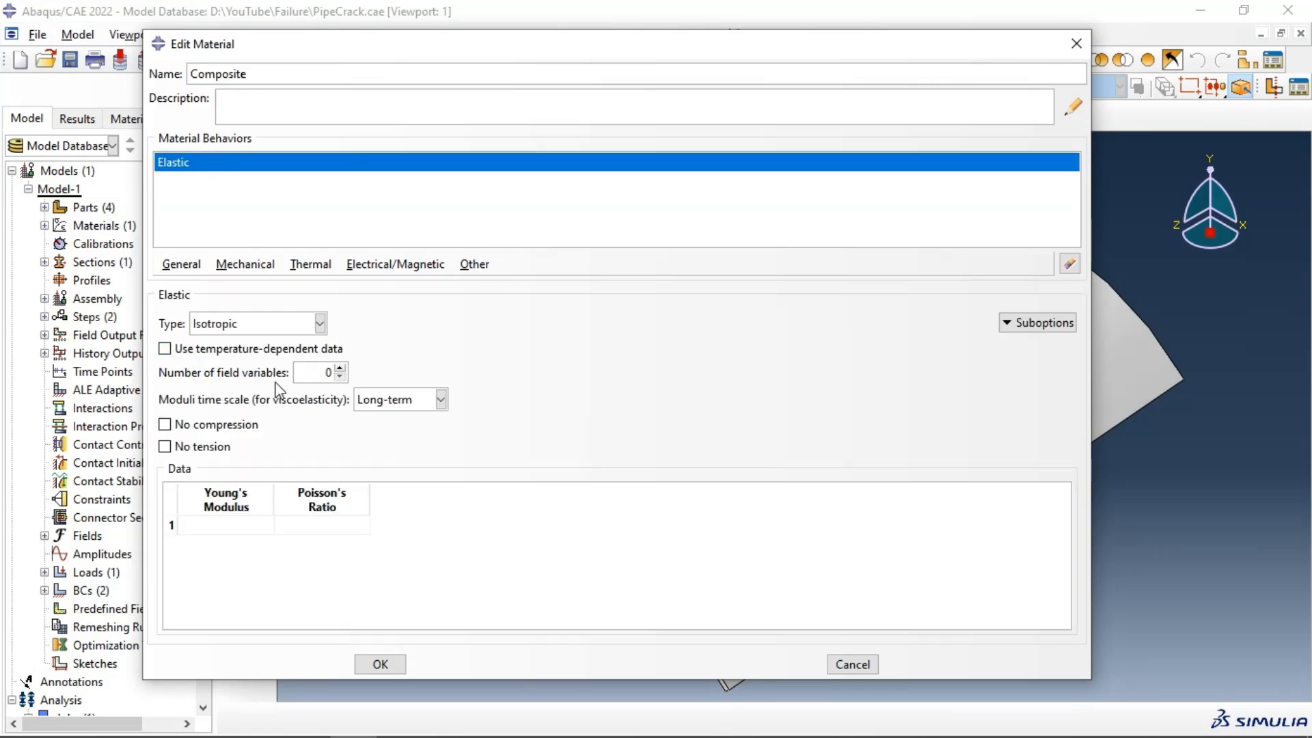
pyautogui.click(230, 323)
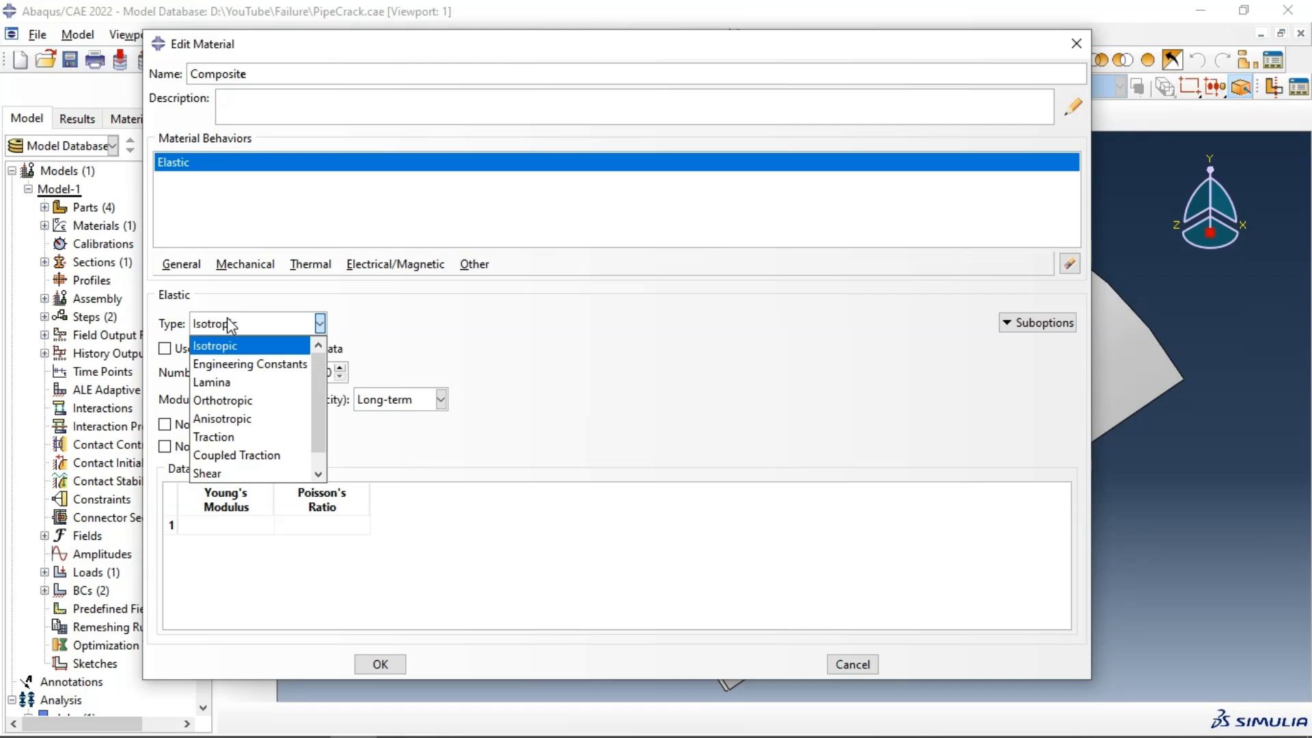
pyautogui.click(233, 380)
# - Set the lamina constants to E1 170000, E2 98000, Nu12 0.34, G12 4800, G13 4800 and G23 4500, and save the material
pyautogui.click(224, 512)
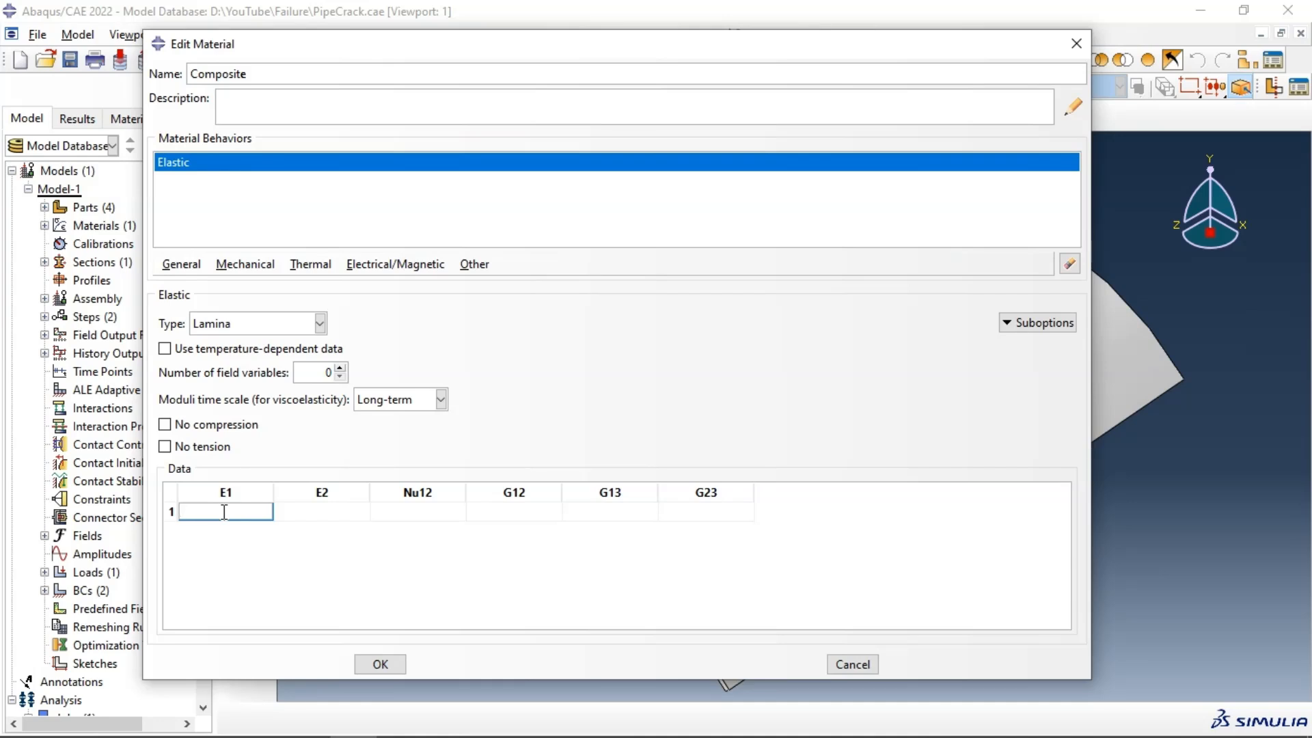
pyautogui.write('170000')
pyautogui.press('Tab')
pyautogui.write('98000')
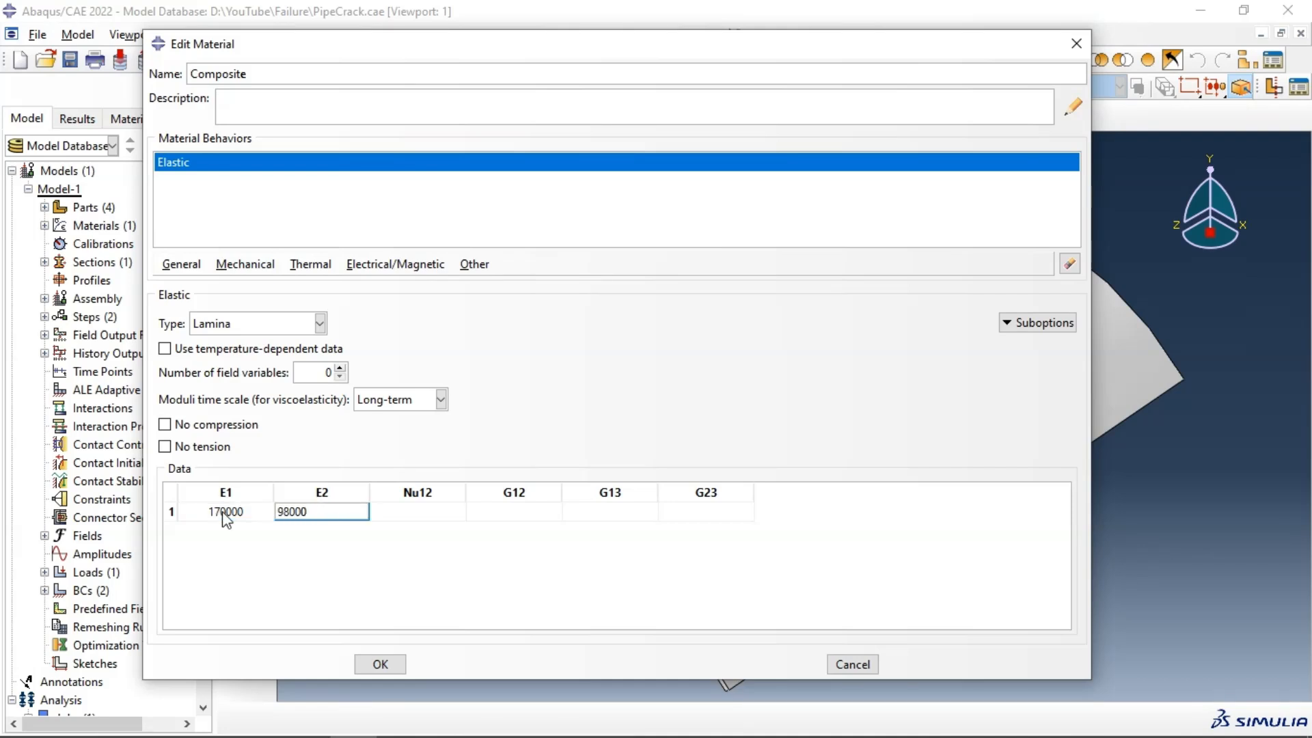
pyautogui.press('Tab')
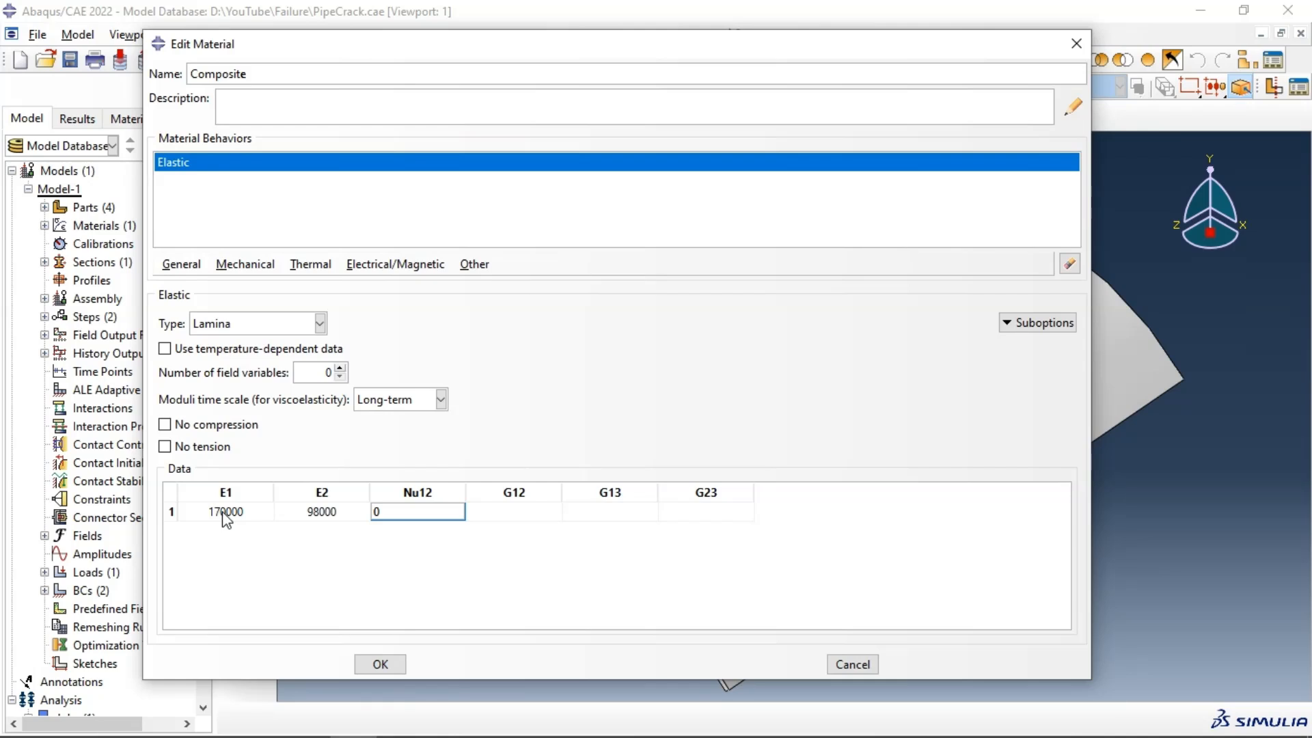
pyautogui.write('0.34')
pyautogui.press('Tab')
pyautogui.write('4800')
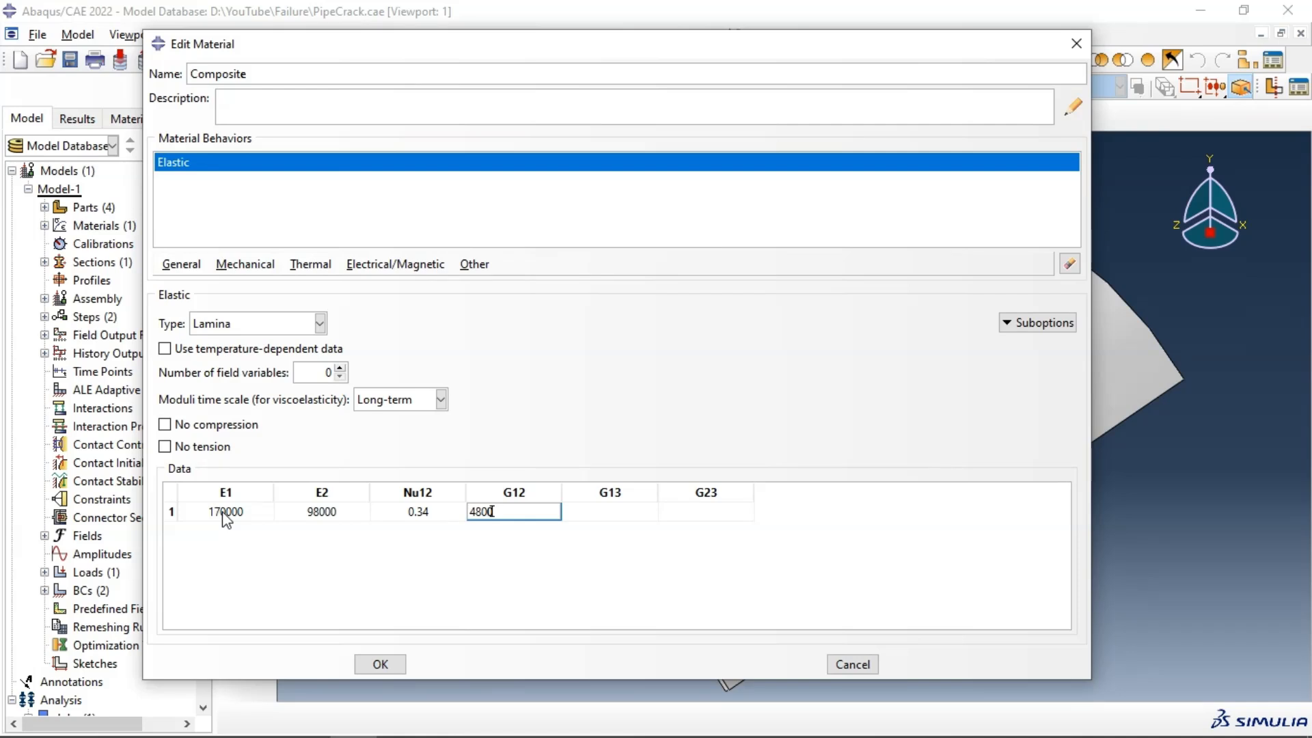
pyautogui.press('Tab')
pyautogui.write('4800')
pyautogui.press('Tab')
pyautogui.write('4500')
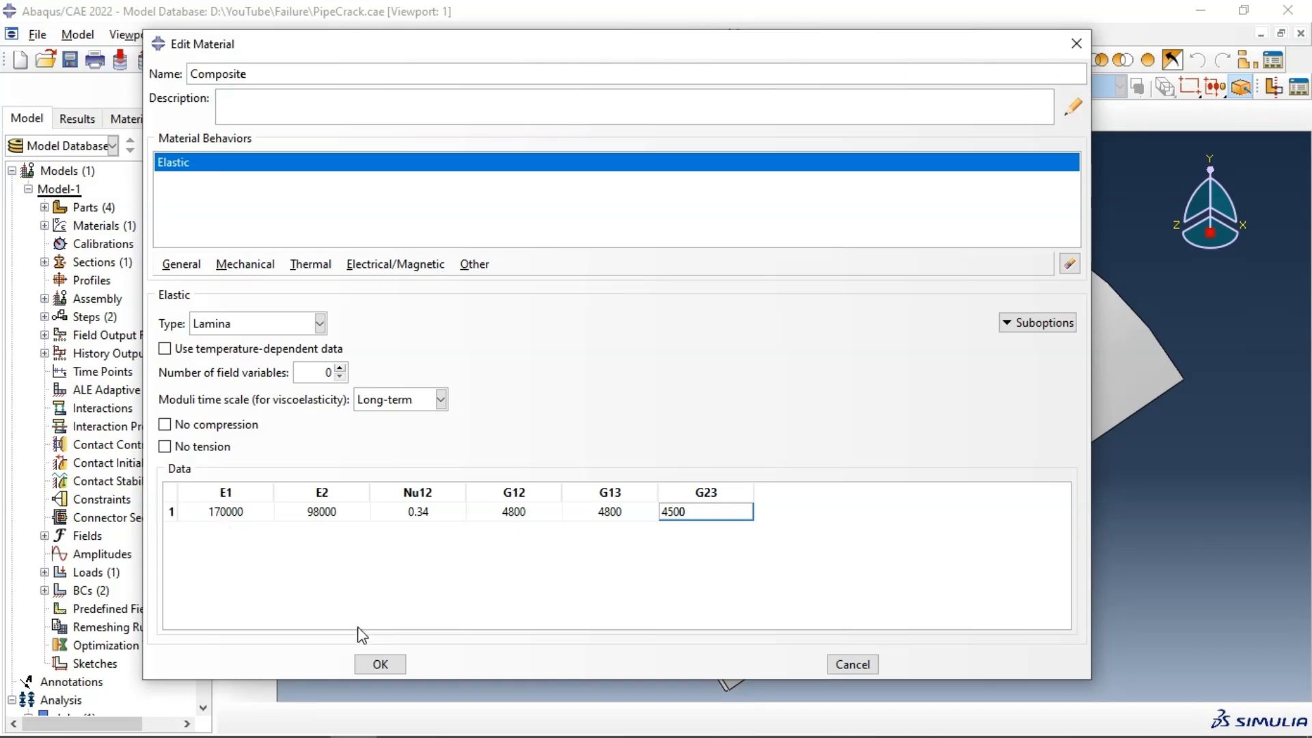
pyautogui.click(380, 664)
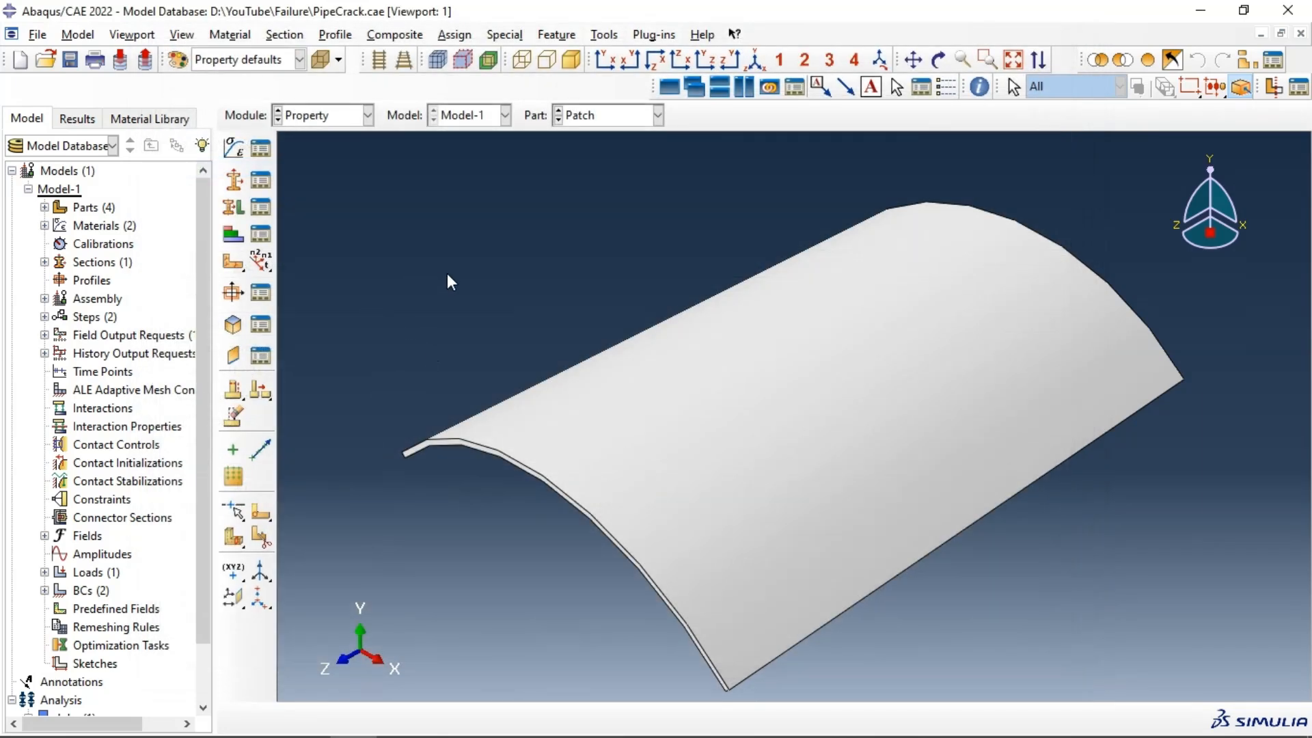
pyautogui.scroll(-2, 445, 280)
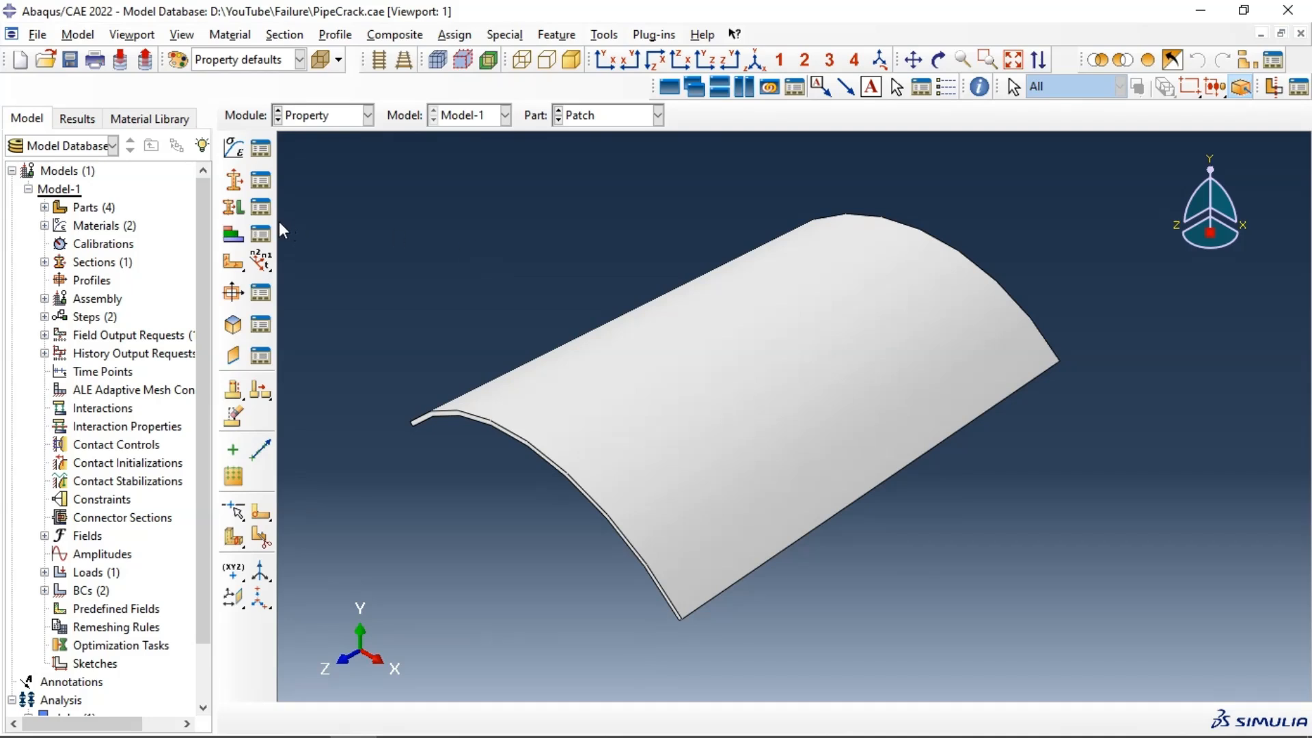
pyautogui.click(236, 207)
pyautogui.moveTo(321, 160); pyautogui.dragTo(371, 312)
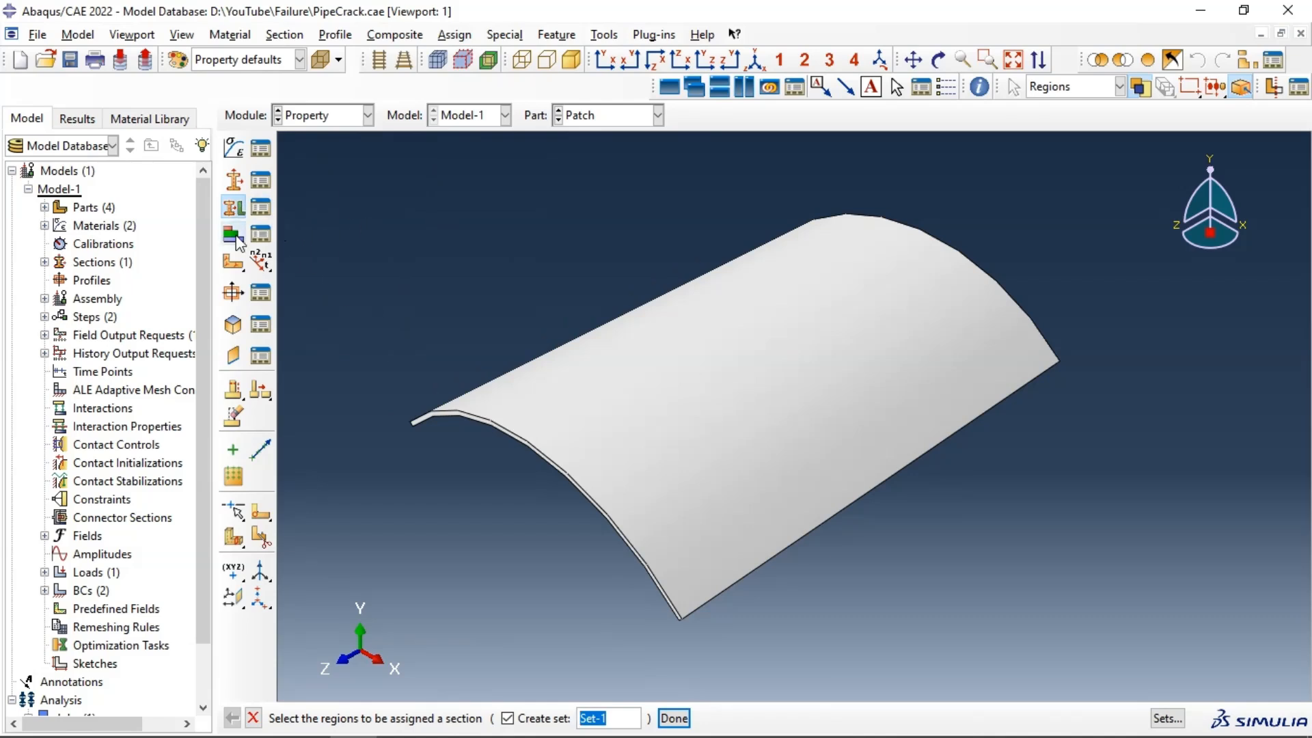
# - Create a composite layup named CompositePatch with 5 initial plies and the Continuum Shell element type
pyautogui.click(236, 207)
pyautogui.moveTo(338, 272); pyautogui.dragTo(330, 162)
pyautogui.click(425, 184)
pyautogui.moveTo(426, 183); pyautogui.dragTo(387, 184)
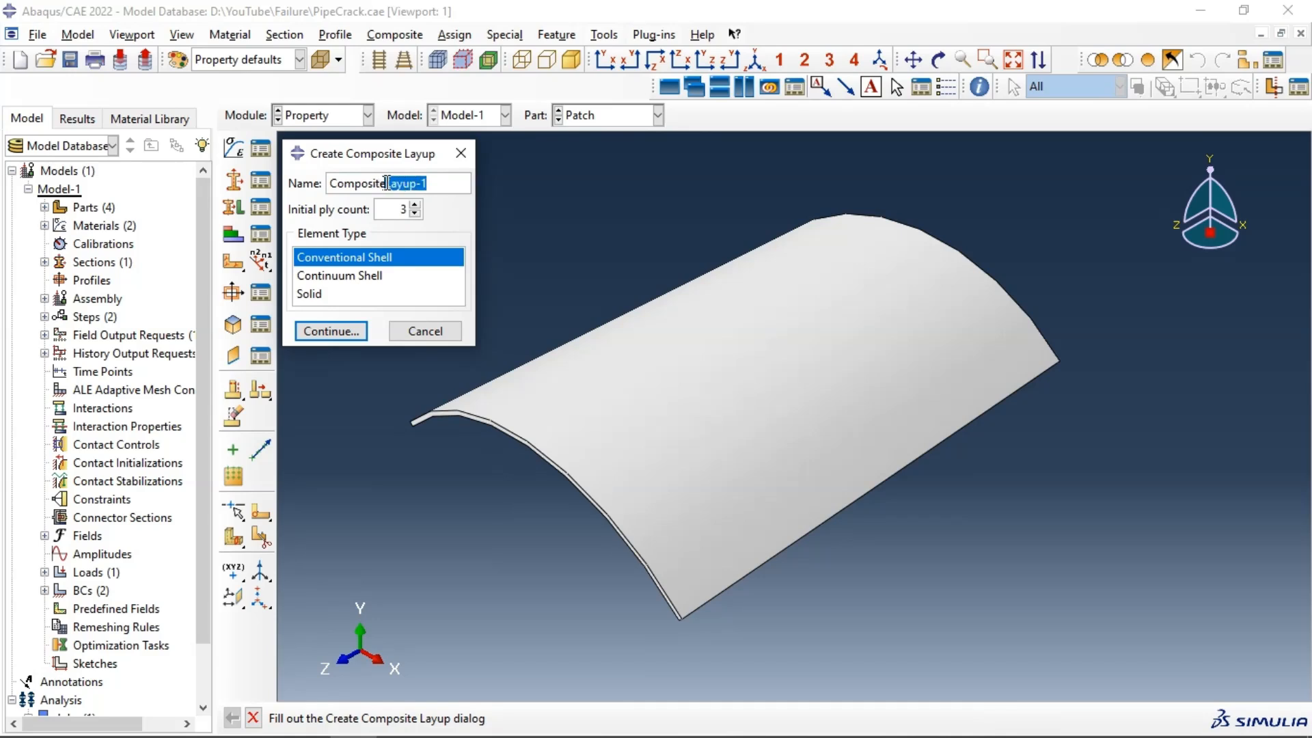
pyautogui.press('BackSpace')
pyautogui.write('Patch')
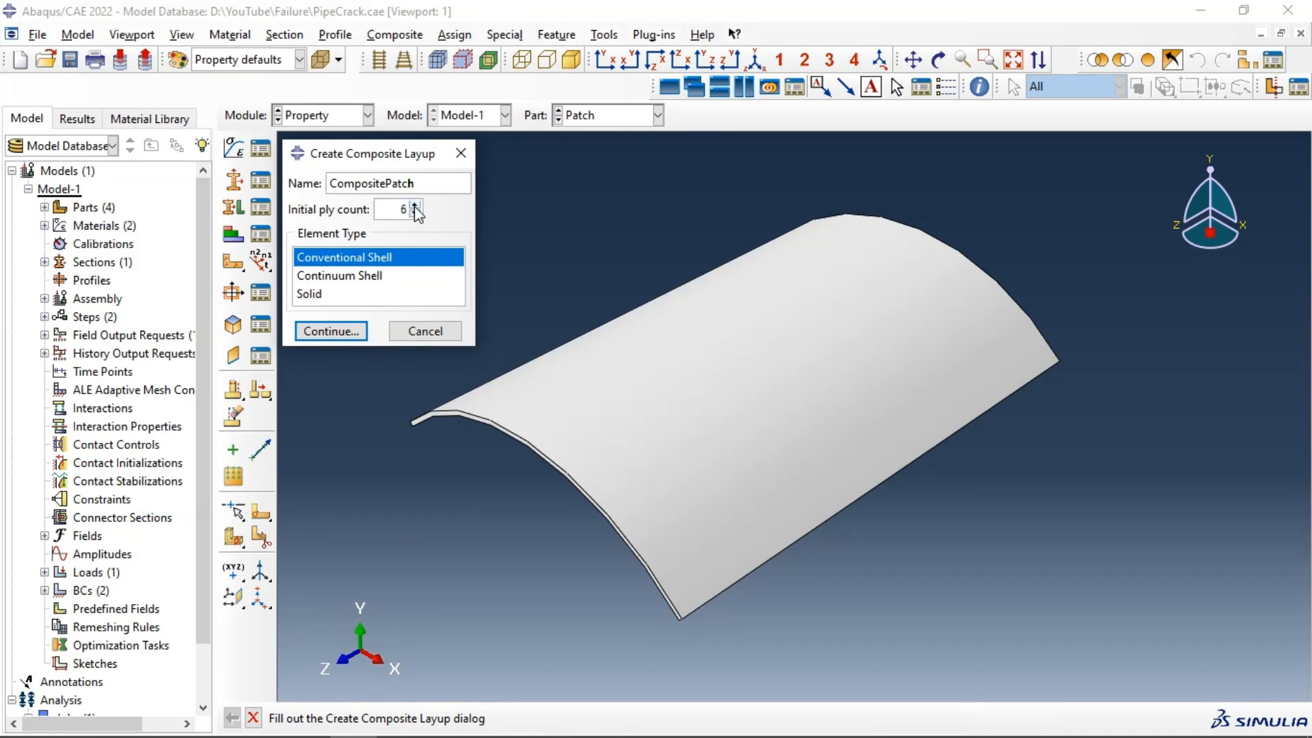
pyautogui.click(415, 217)
pyautogui.click(359, 277)
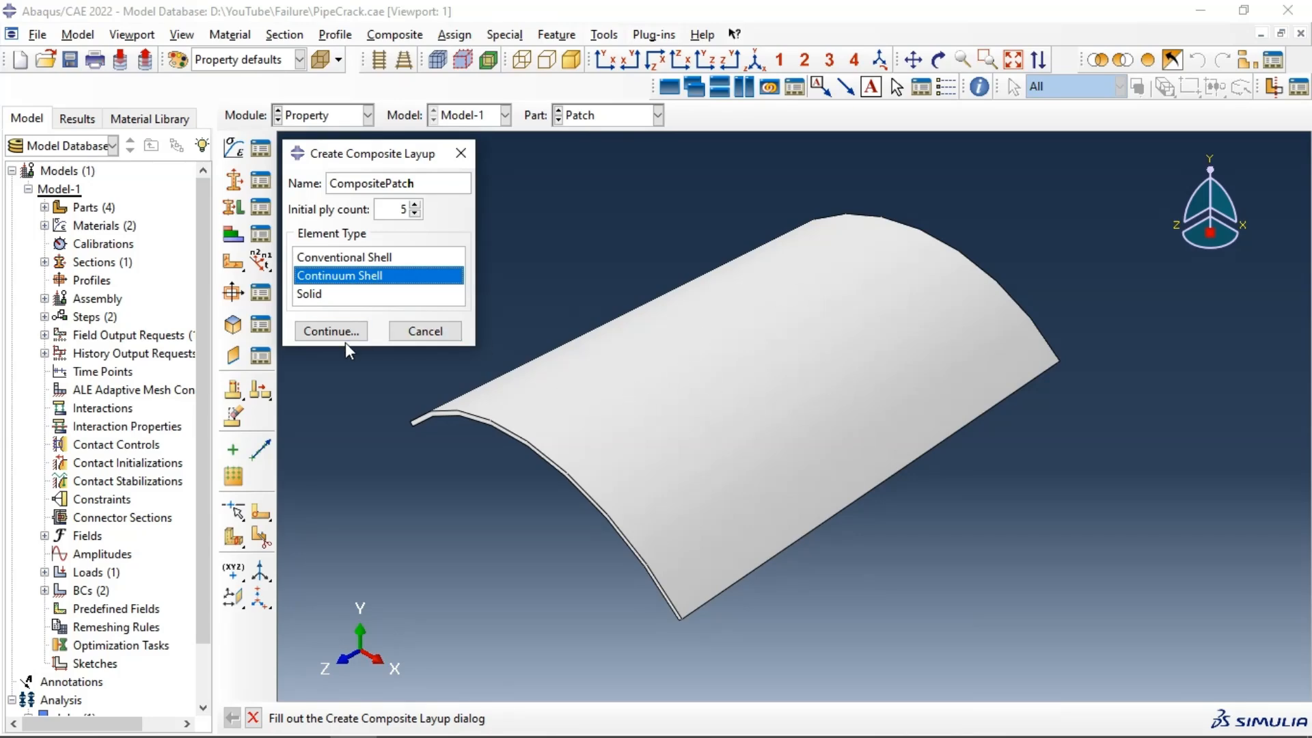
pyautogui.click(322, 331)
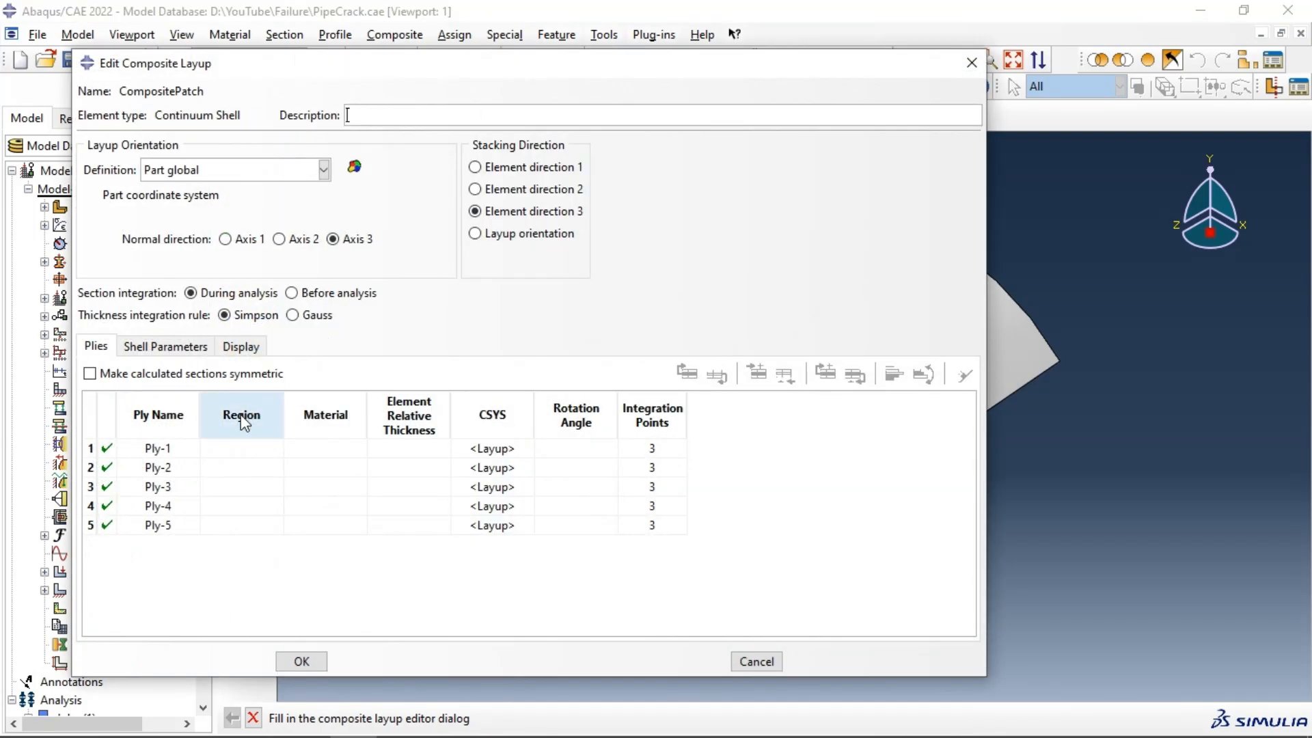
# - Assign the whole patch as the region and Composite as the material for all five plies
pyautogui.click(243, 422)
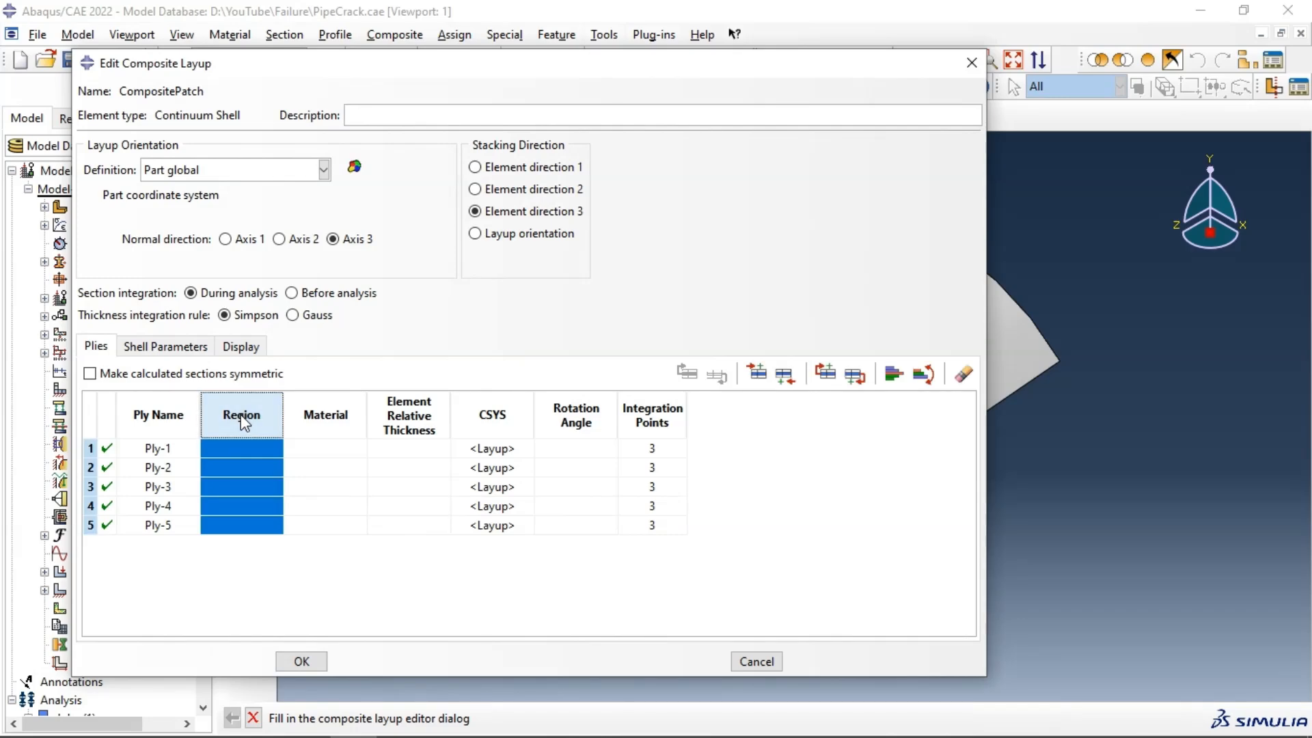
pyautogui.rightClick(244, 422)
pyautogui.click(263, 422)
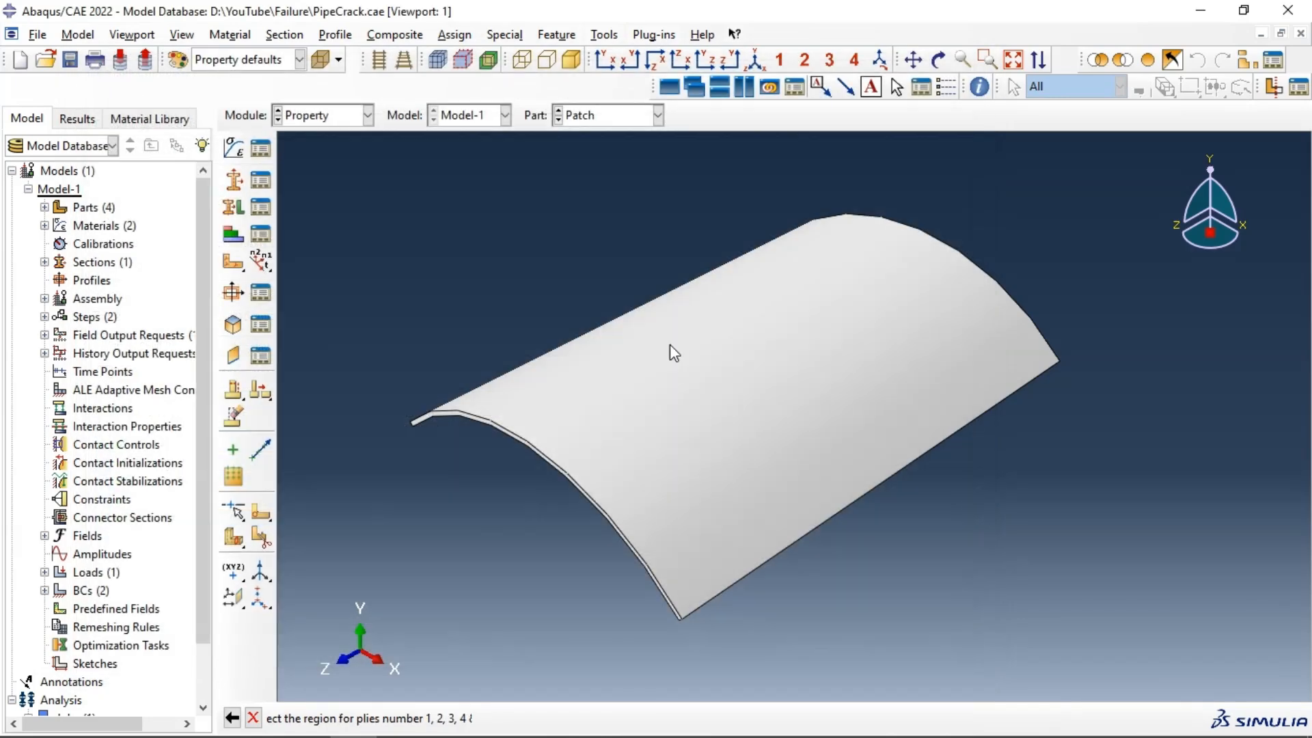
pyautogui.click(527, 719)
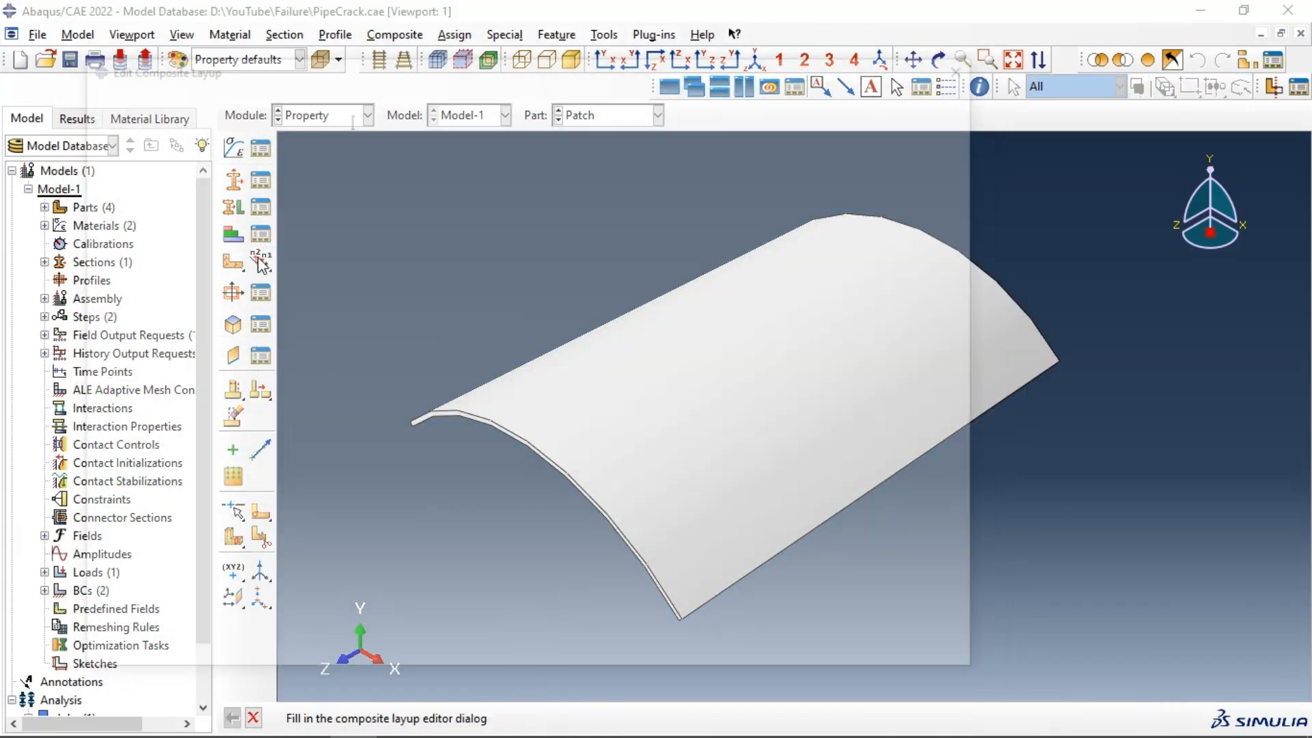
pyautogui.click(326, 407)
pyautogui.rightClick(327, 408)
pyautogui.click(350, 415)
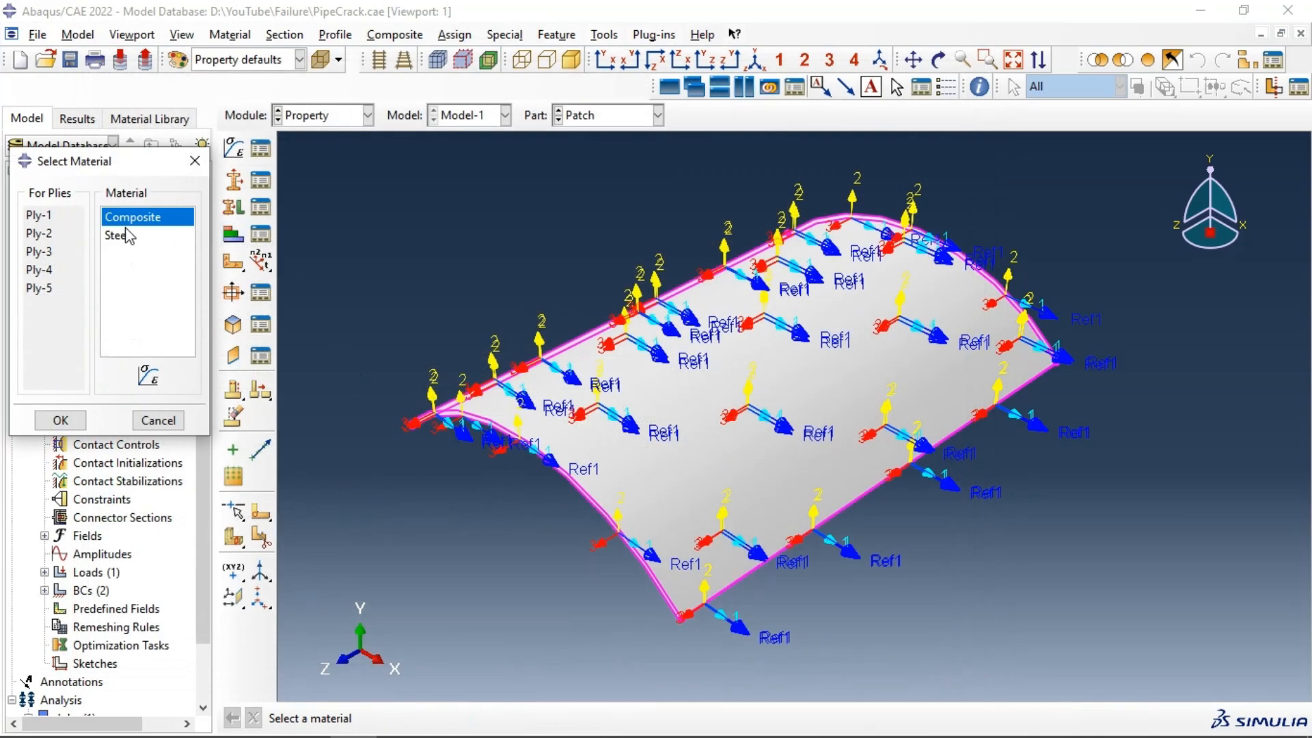
pyautogui.click(61, 419)
# - Set the element relative thickness of all five plies to 0.2
pyautogui.click(417, 434)
pyautogui.rightClick(417, 434)
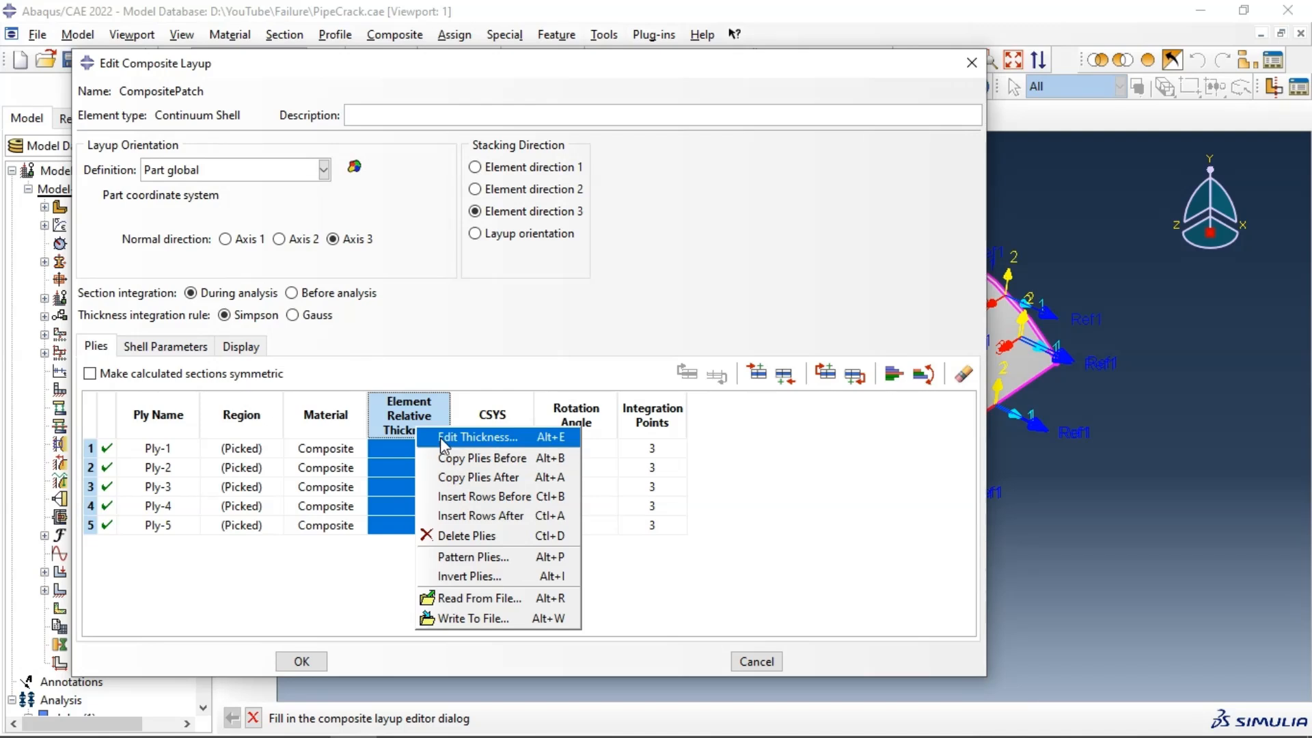
pyautogui.click(441, 436)
pyautogui.write('0.1')
pyautogui.press('BackSpace')
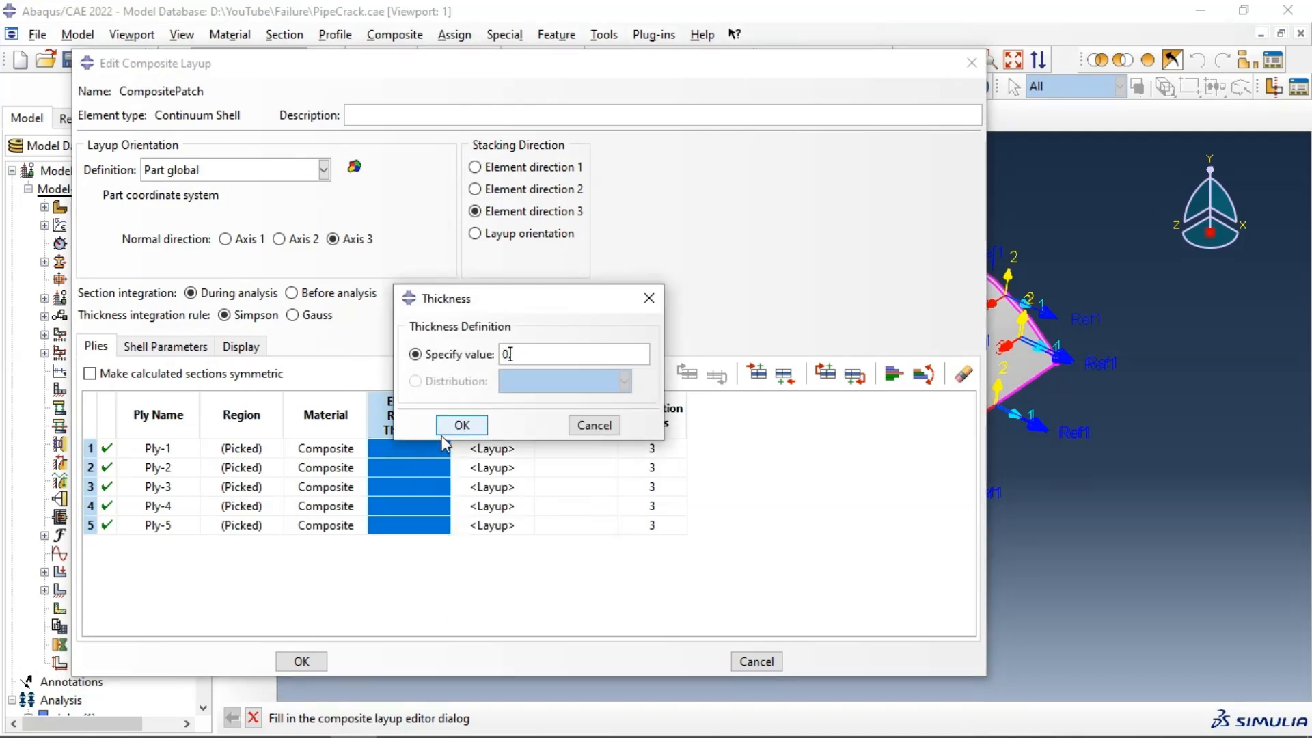
pyautogui.write('2')
pyautogui.click(451, 425)
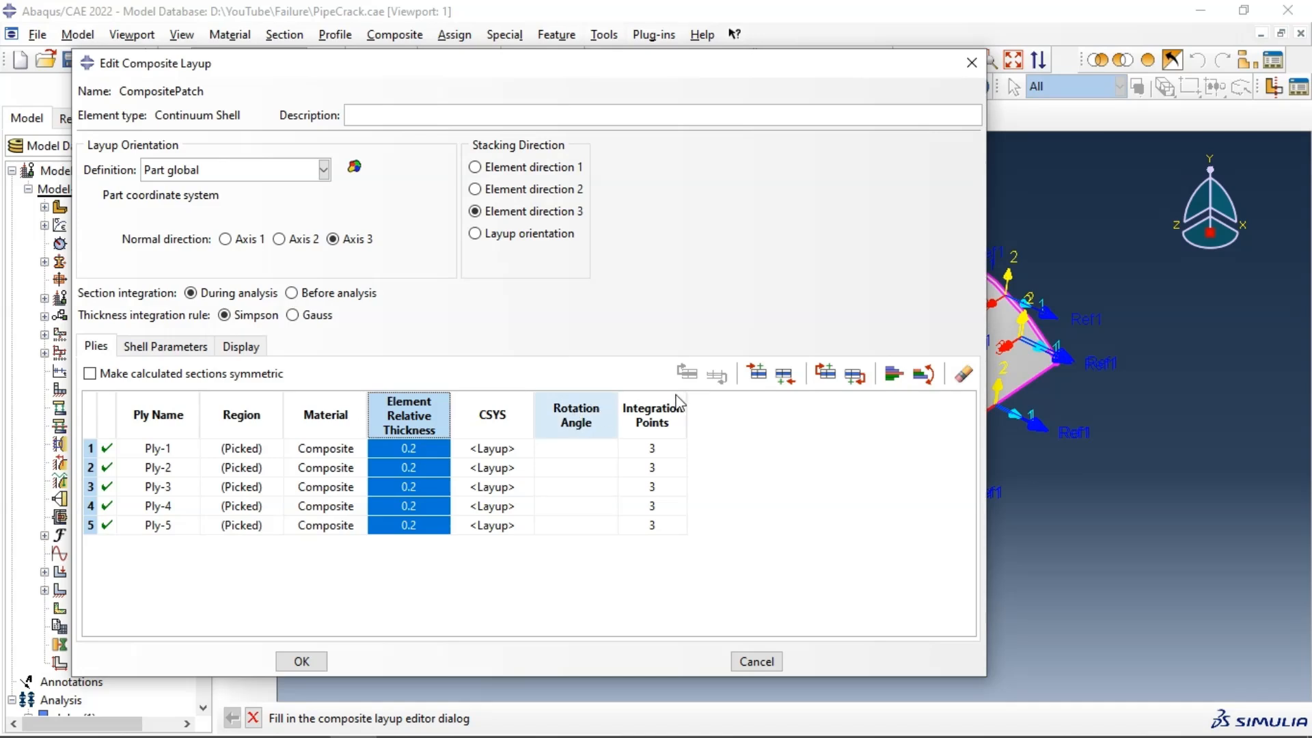
# - Set the rotation angles of plies 1 to 5 to 0, 45, -45, 90 and 60, and save the layup
pyautogui.click(579, 447)
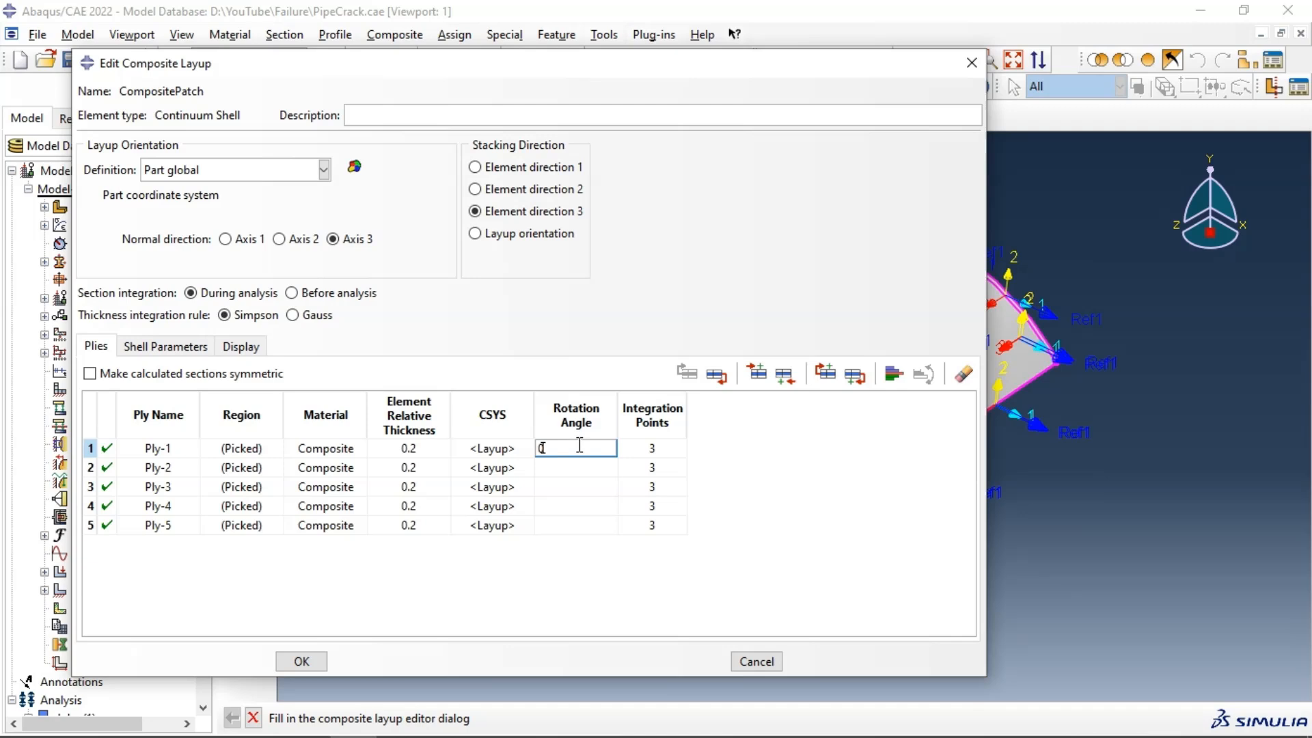
pyautogui.write('0')
pyautogui.press('Return')
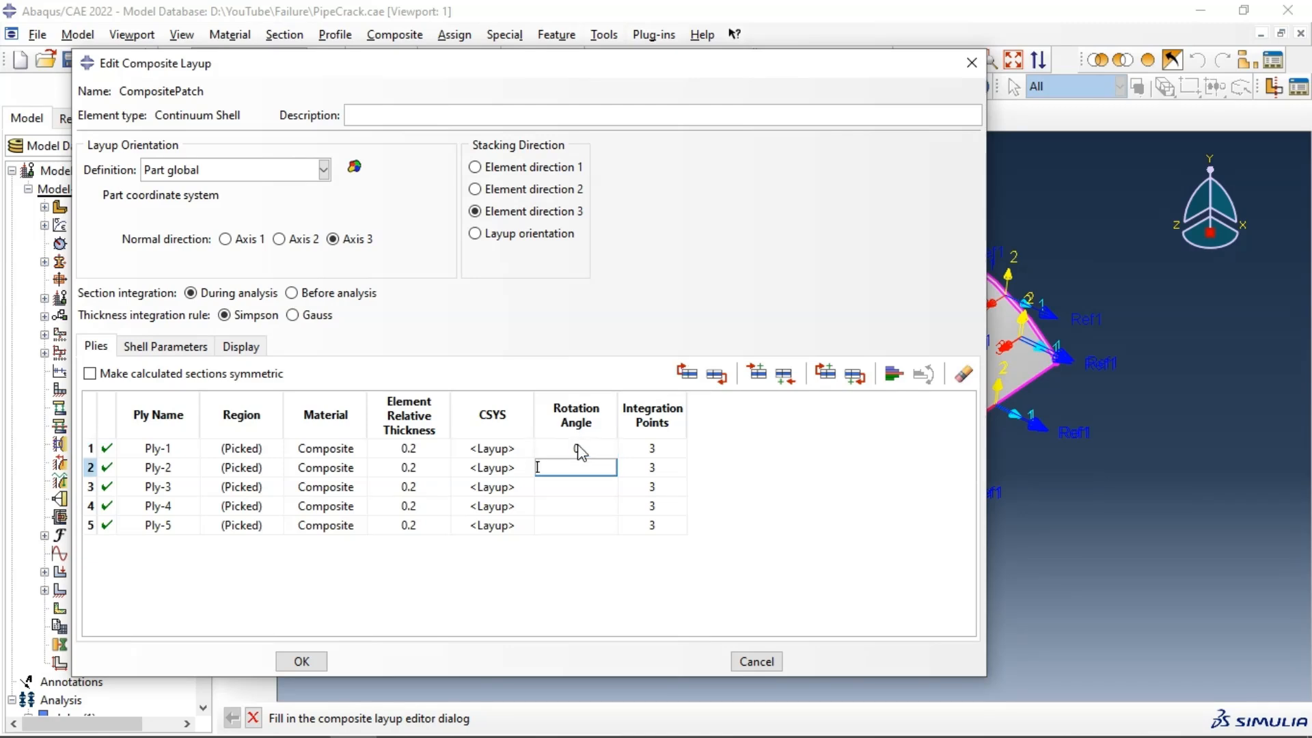
pyautogui.press('Return')
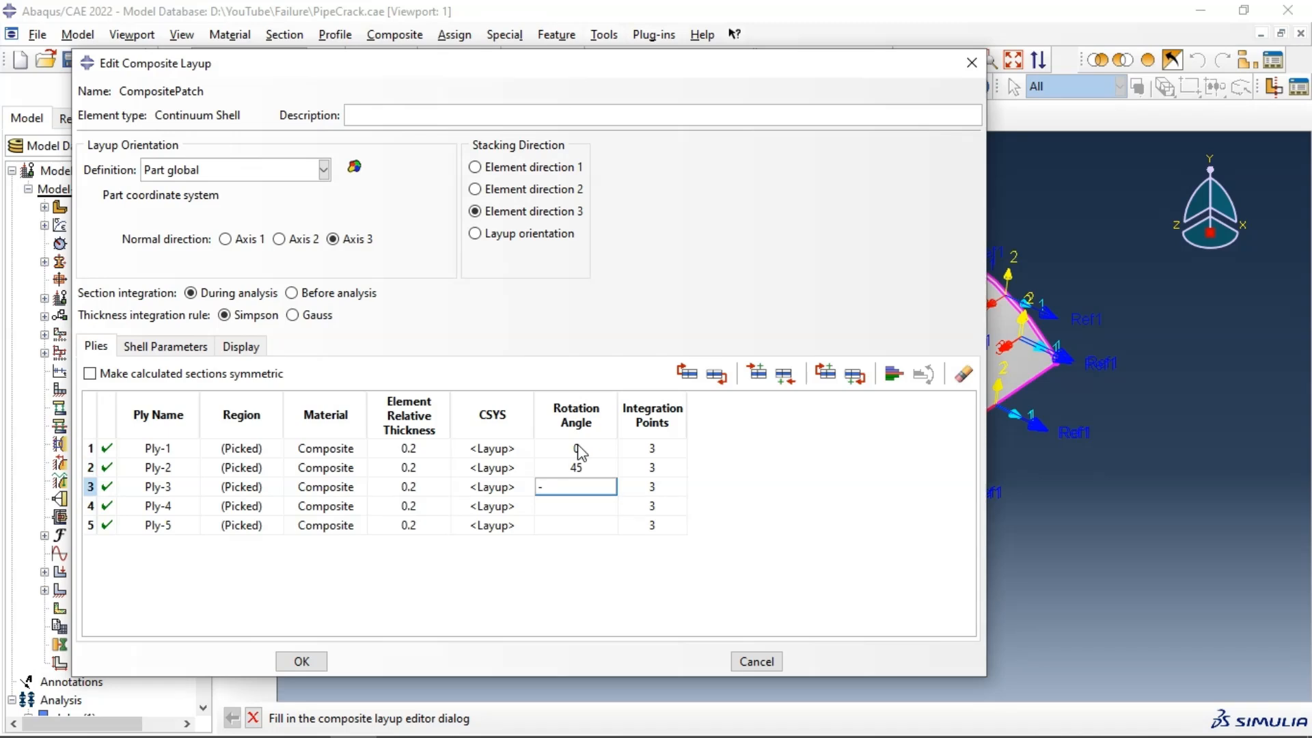
pyautogui.press('Return')
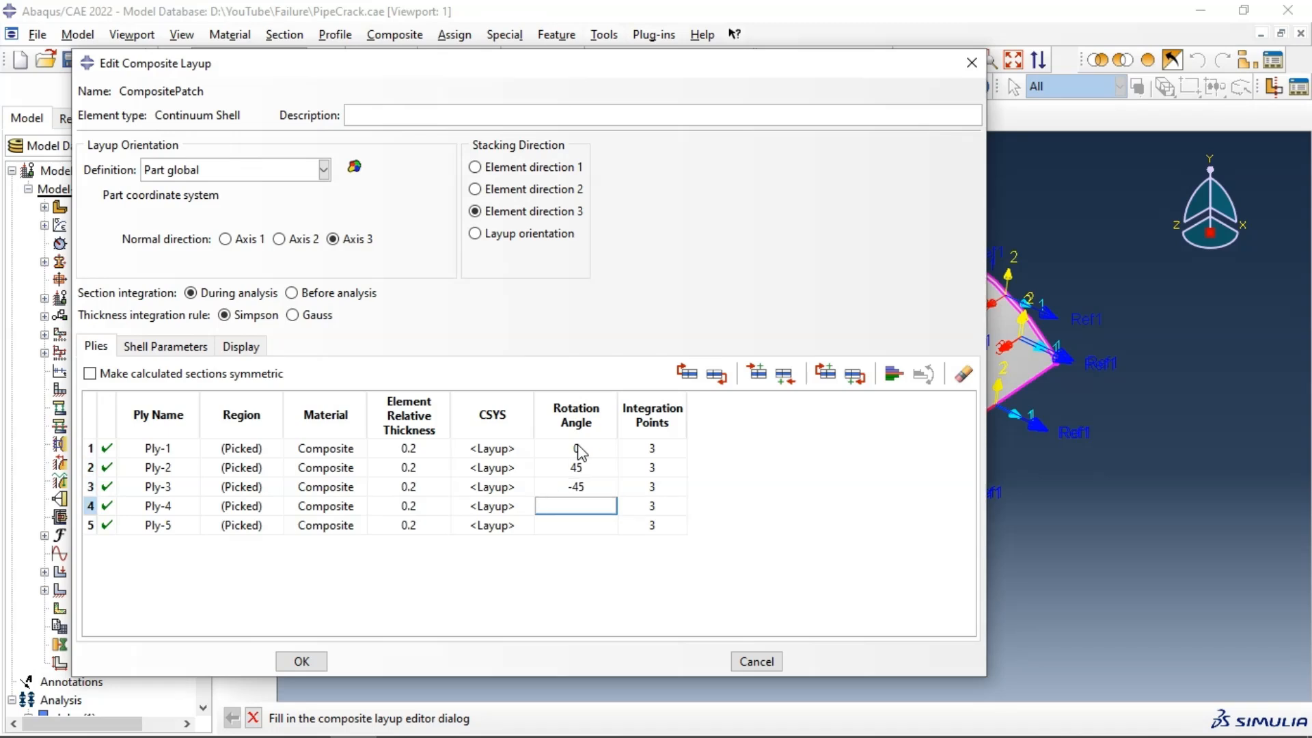
pyautogui.press('Return')
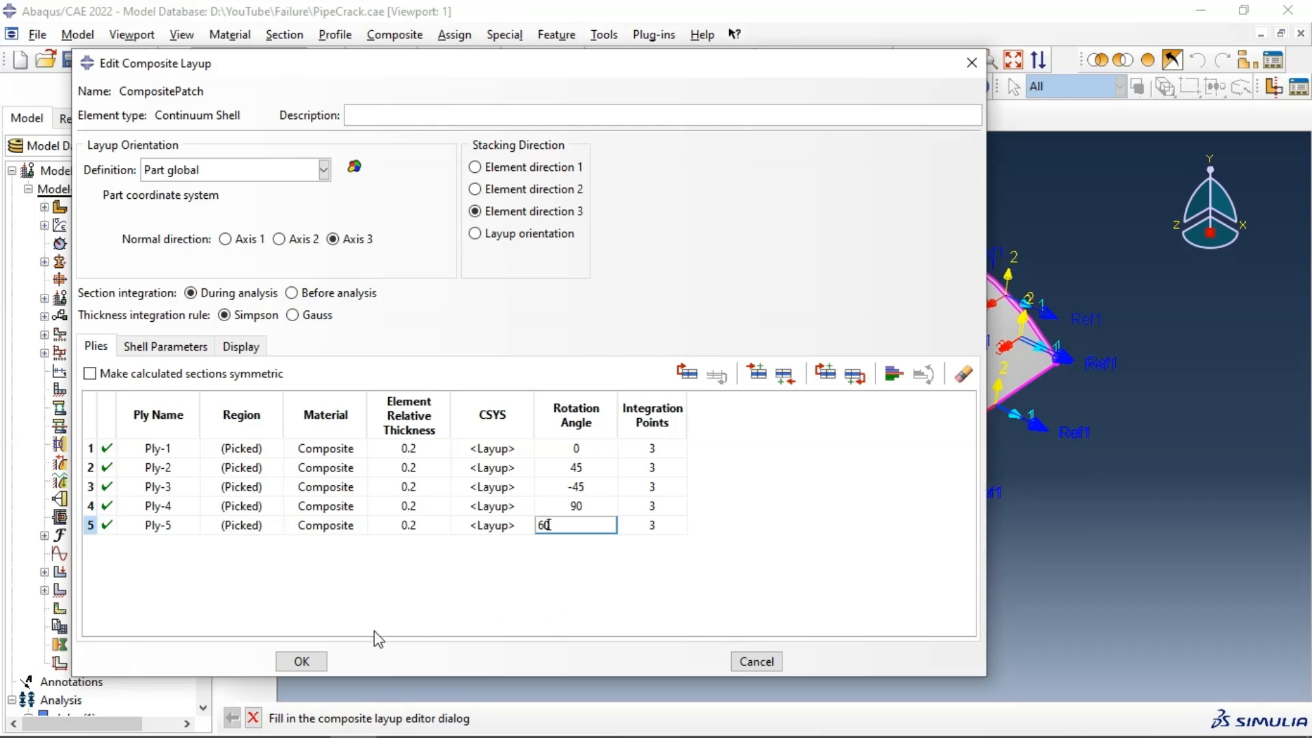
pyautogui.click(318, 661)
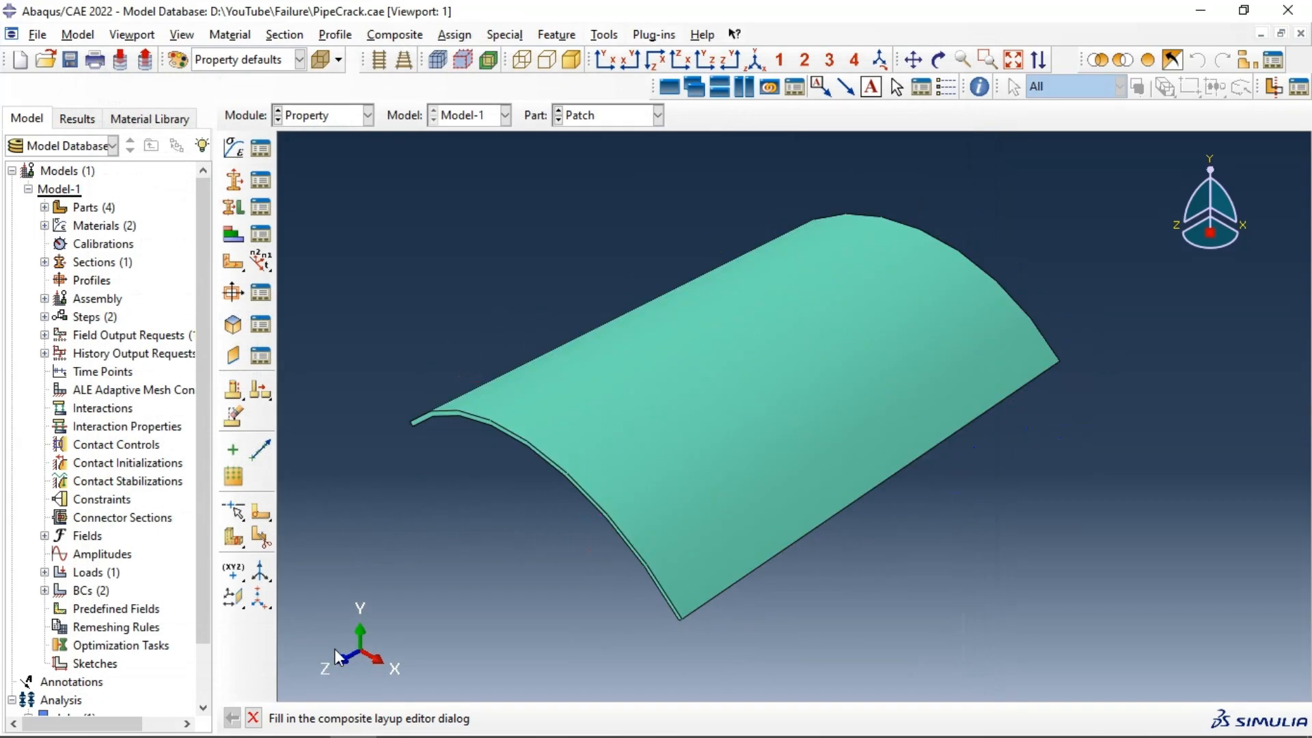
# - Reopen the CompositePatch layup for editing and narrow its dialog so the patch can be seen beside it
pyautogui.scroll(-2, 820, 268)
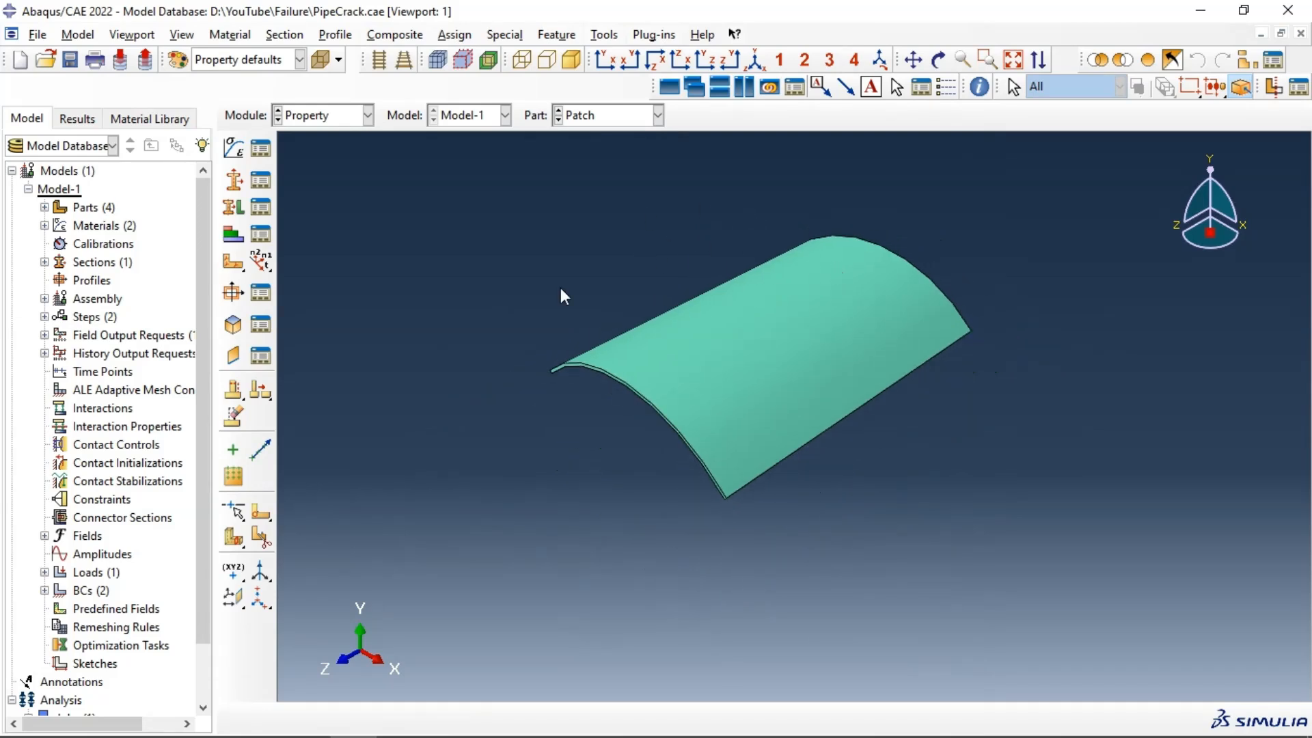
pyautogui.click(261, 234)
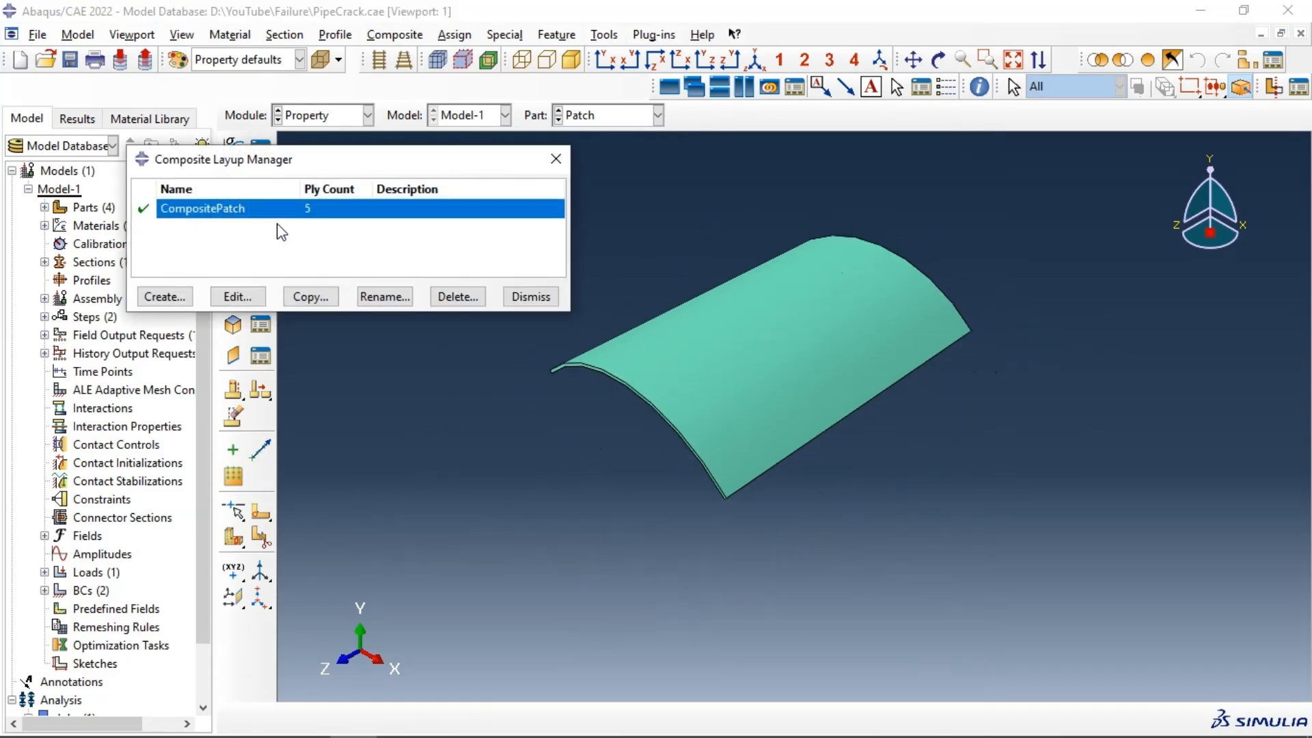
pyautogui.click(241, 296)
pyautogui.moveTo(465, 66)
pyautogui.mouseDown()
pyautogui.moveTo(542, 80)
pyautogui.moveTo(415, 65)
pyautogui.moveTo(463, 65)
pyautogui.mouseUp()
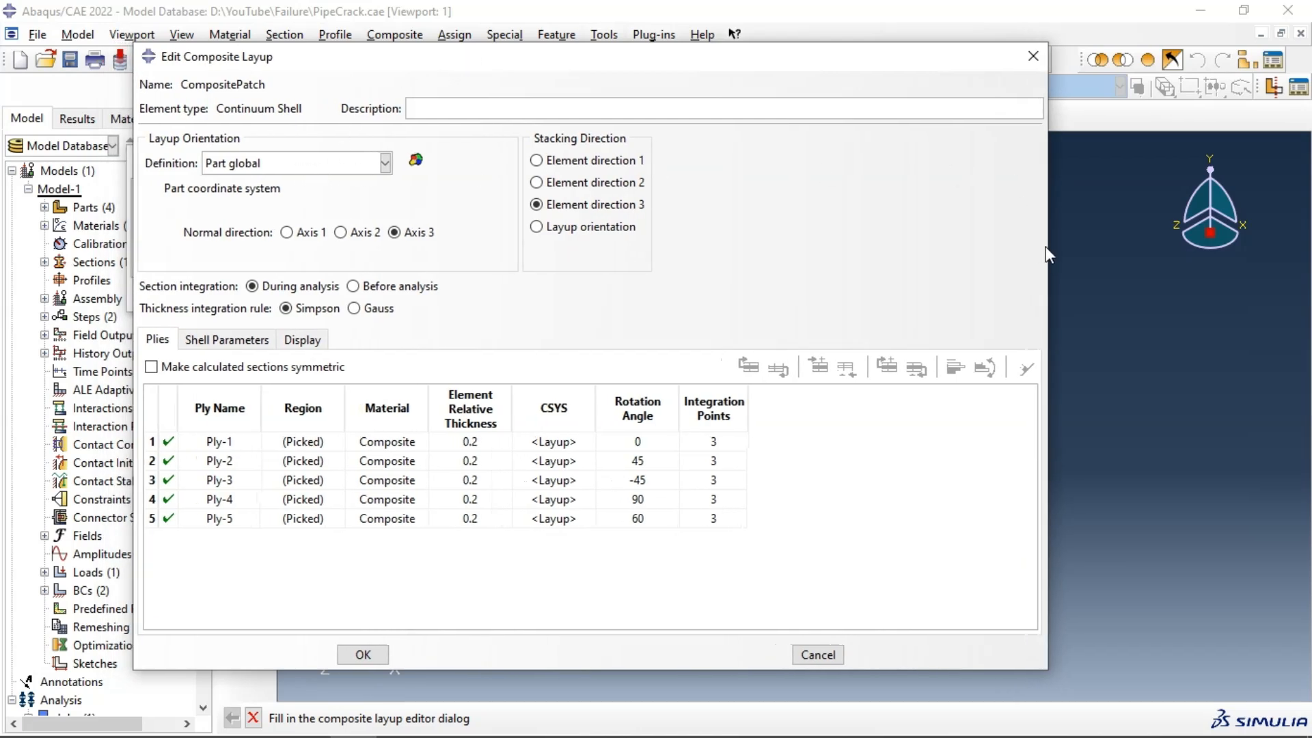
pyautogui.moveTo(1046, 246); pyautogui.dragTo(760, 245)
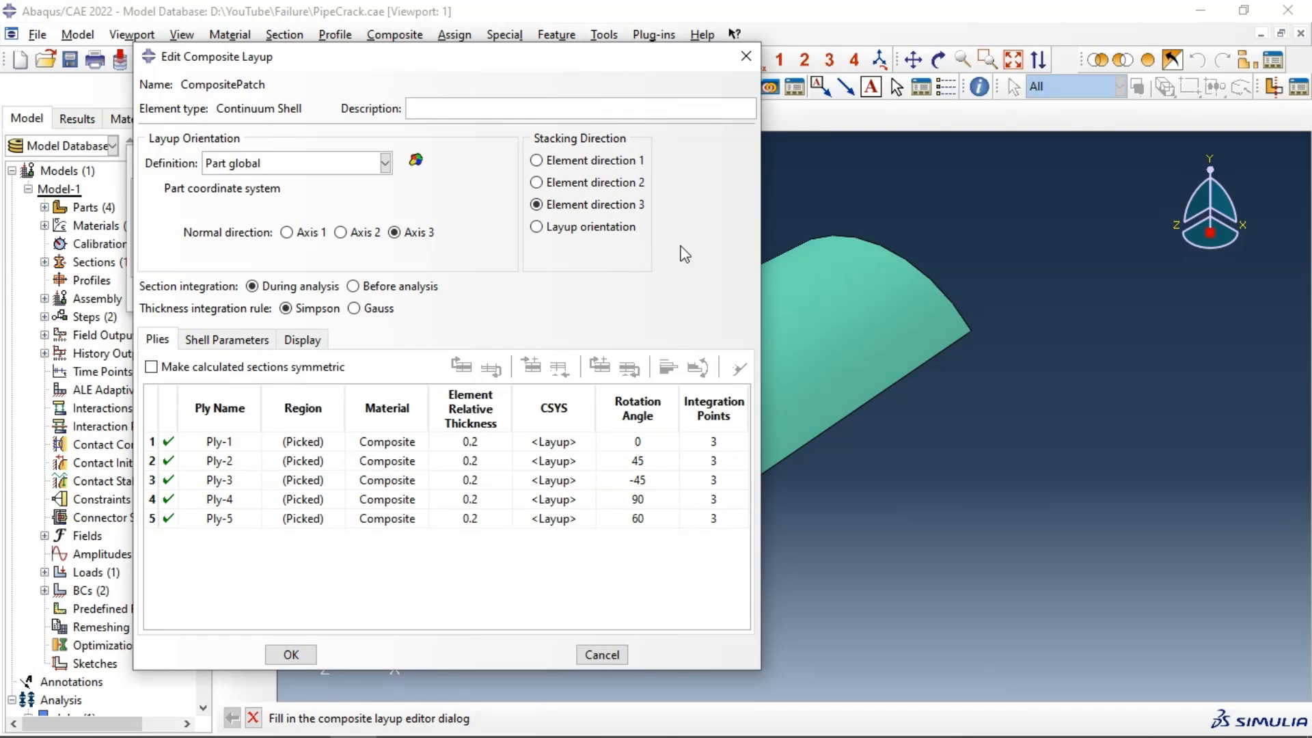
pyautogui.scroll(3, 1051, 285)
pyautogui.scroll(-4, 819, 250)
pyautogui.scroll(1, 823, 251)
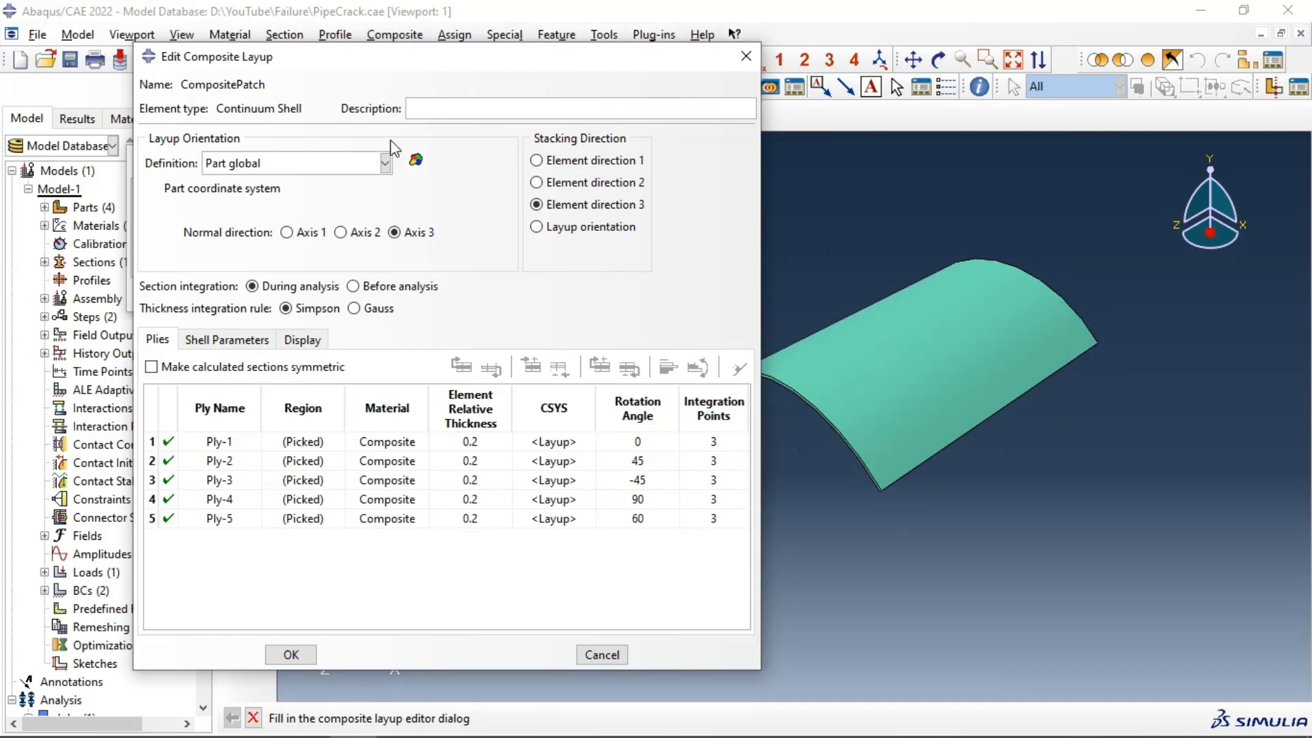
# - Change the layup orientation definition to Discrete and open its axis settings for editing
pyautogui.click(294, 168)
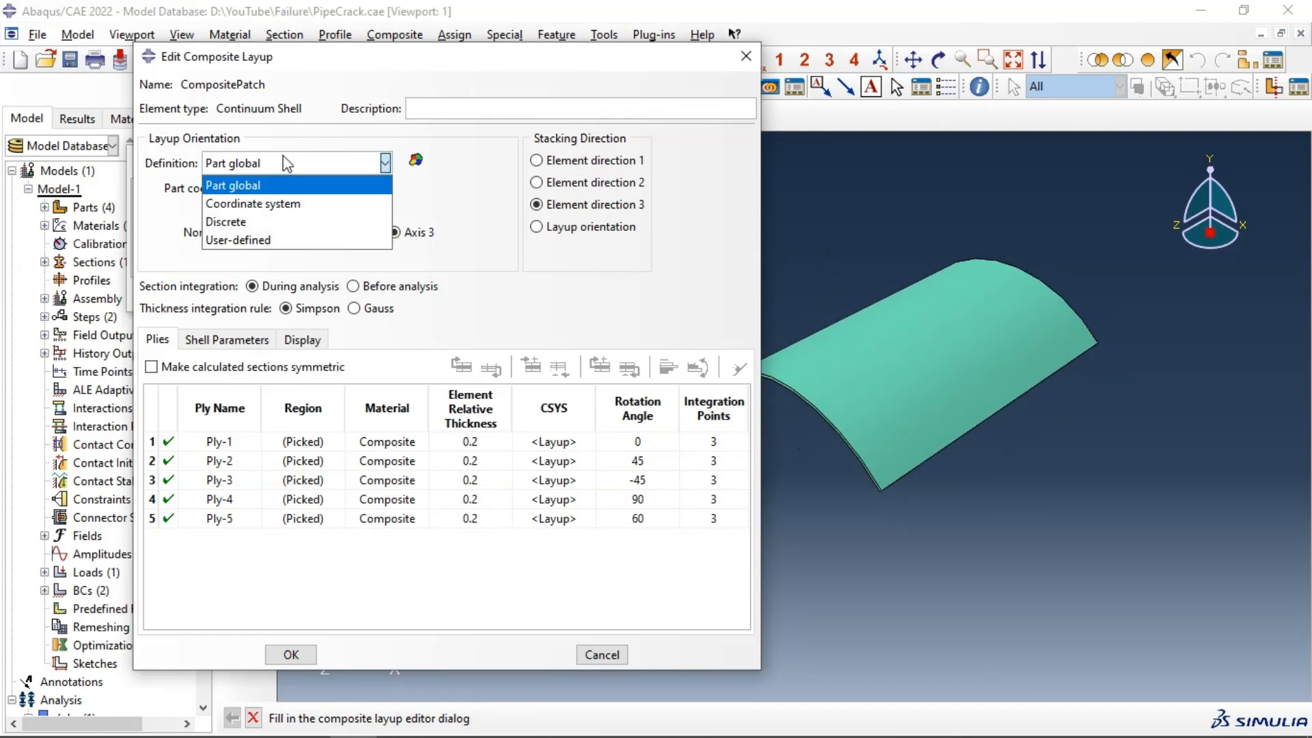
pyautogui.click(233, 223)
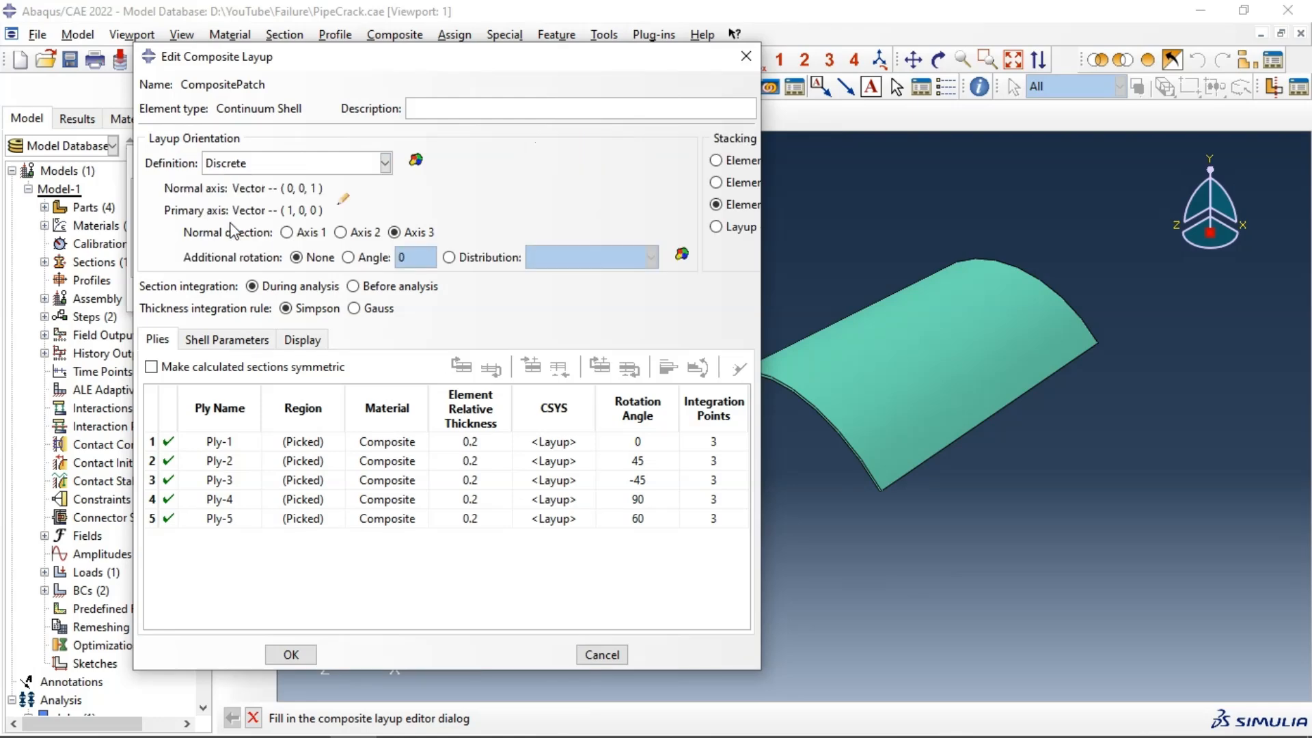
pyautogui.click(345, 198)
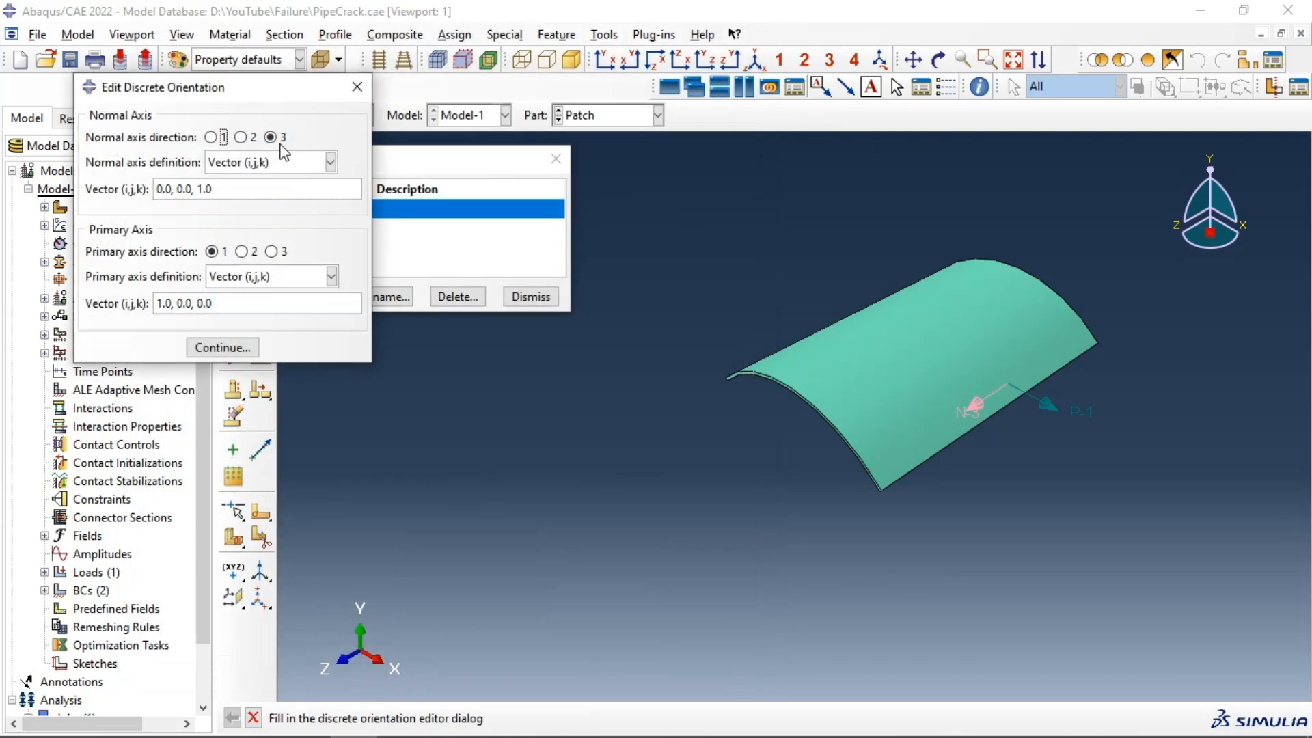
pyautogui.moveTo(258, 94); pyautogui.dragTo(296, 159)
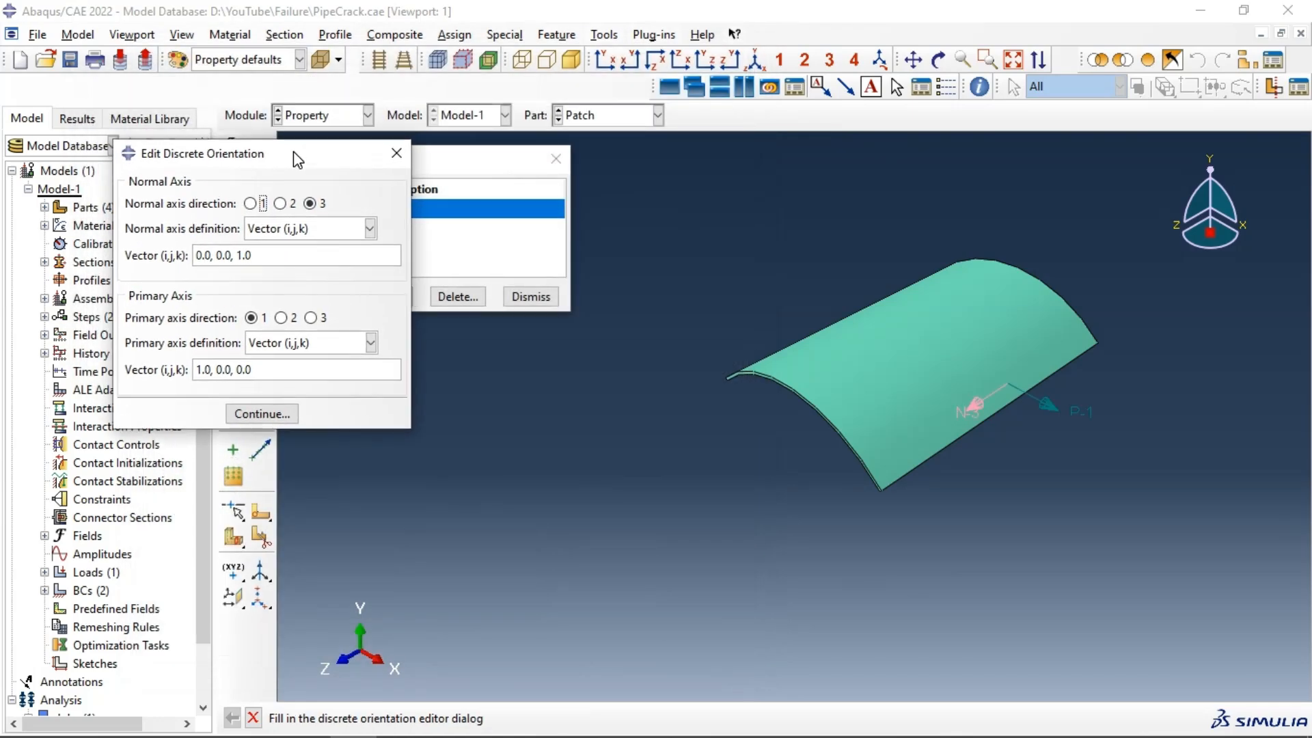
# - Define the normal axis by Surface/Faces using the patch's outer curved face, without creating a named surface
pyautogui.click(312, 231)
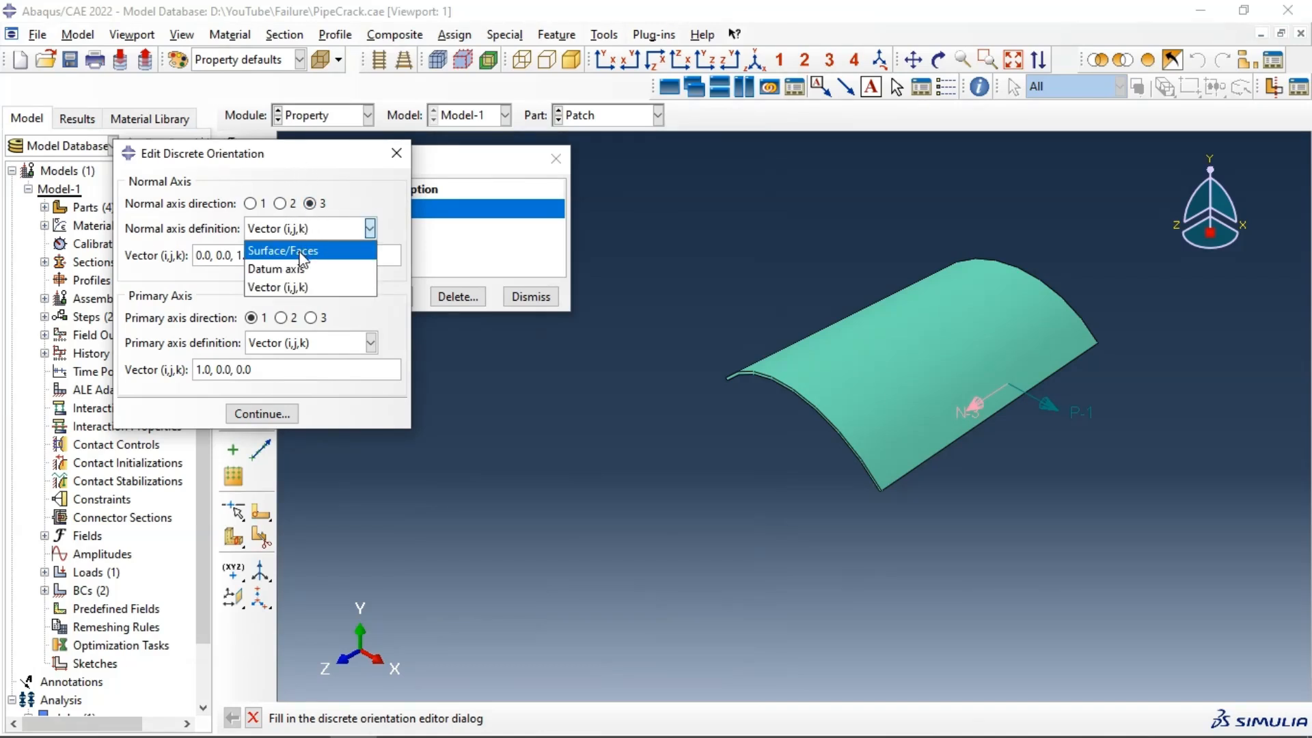
pyautogui.click(301, 252)
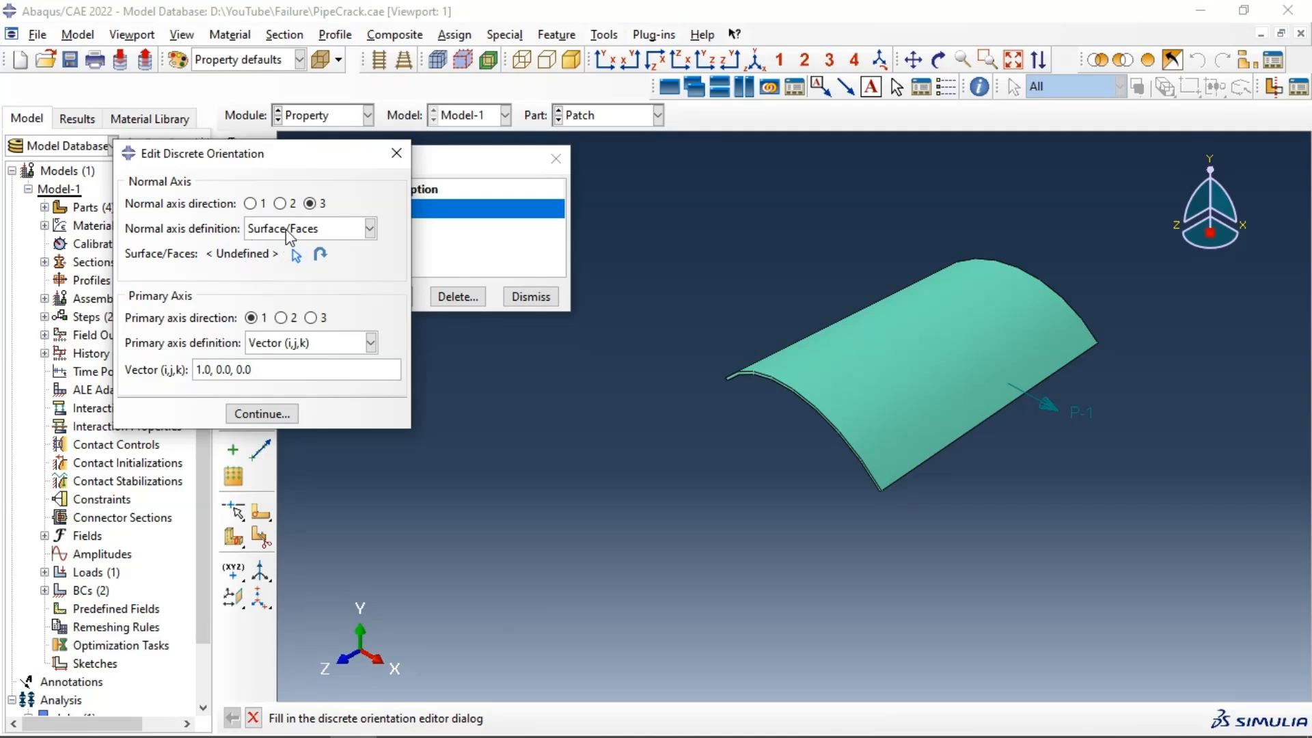
pyautogui.click(884, 343)
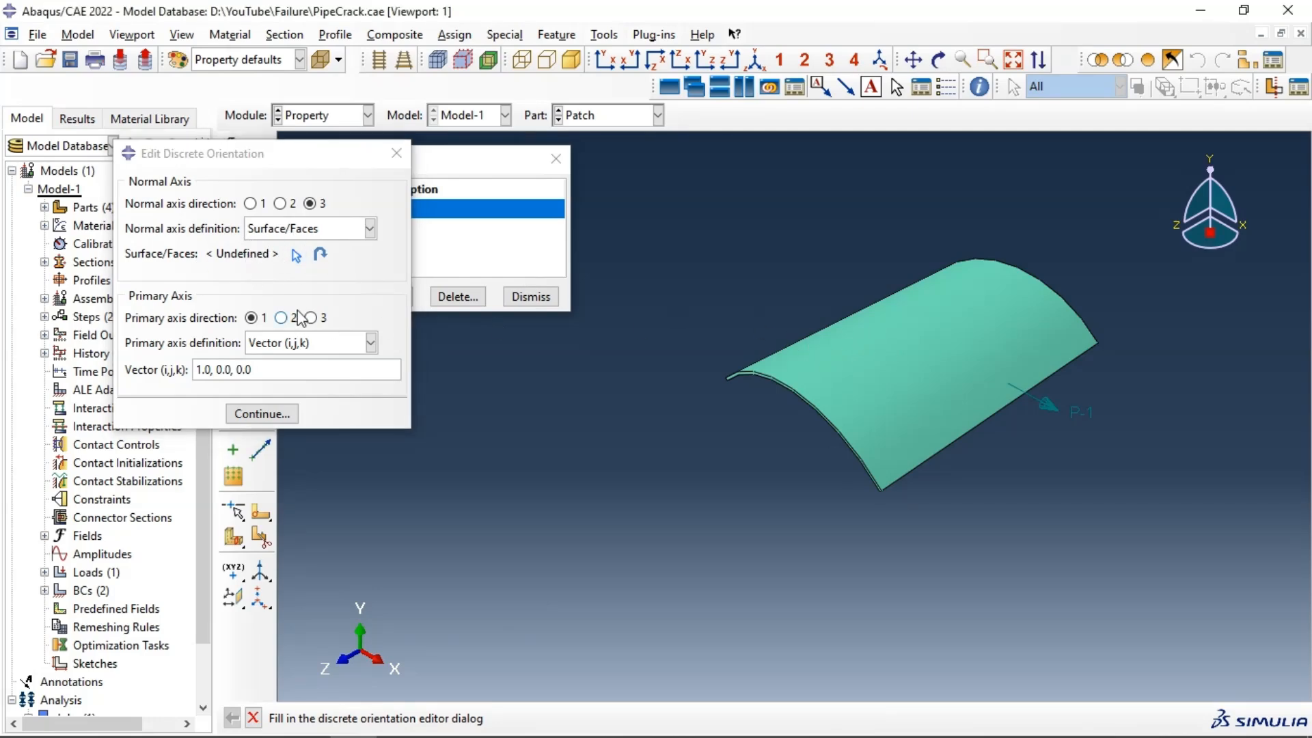
pyautogui.click(297, 257)
pyautogui.click(924, 327)
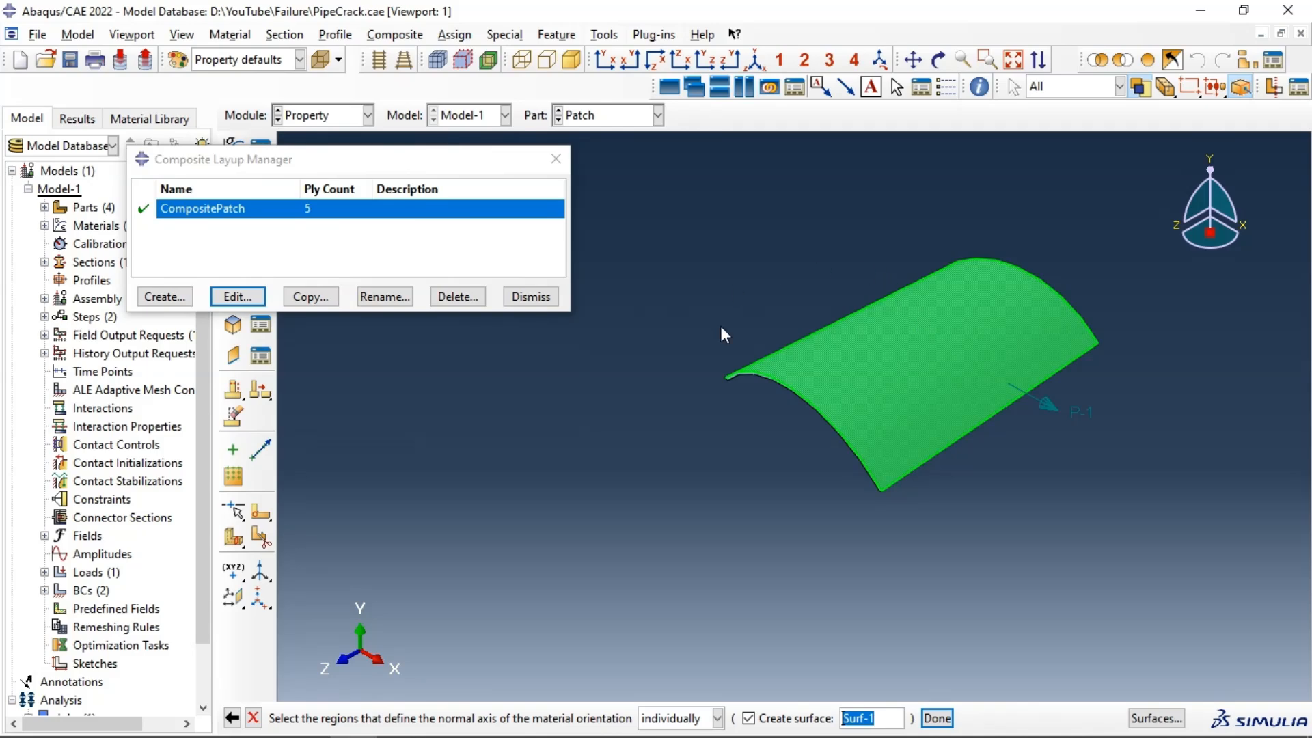
pyautogui.click(756, 718)
pyautogui.click(868, 718)
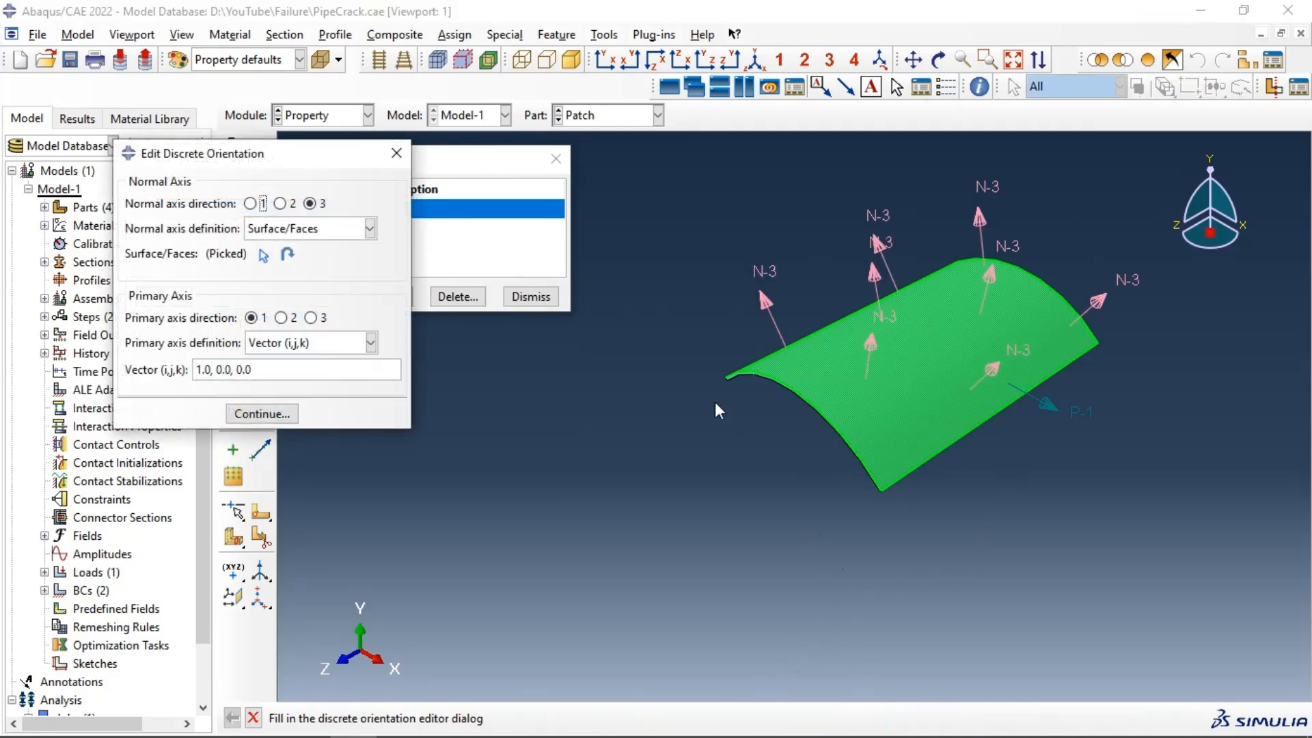
# - Define the primary axis by Edges using the curved edge at the patch's front end
pyautogui.click(289, 344)
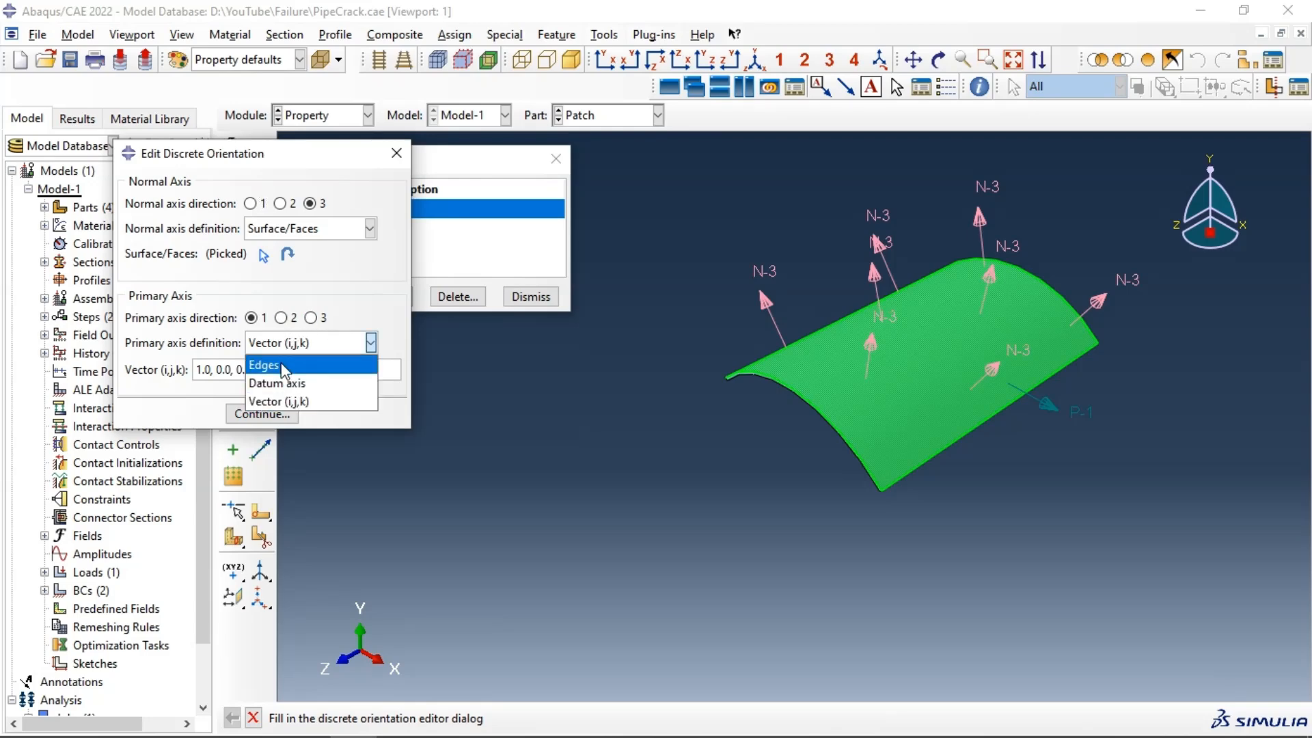
pyautogui.click(276, 369)
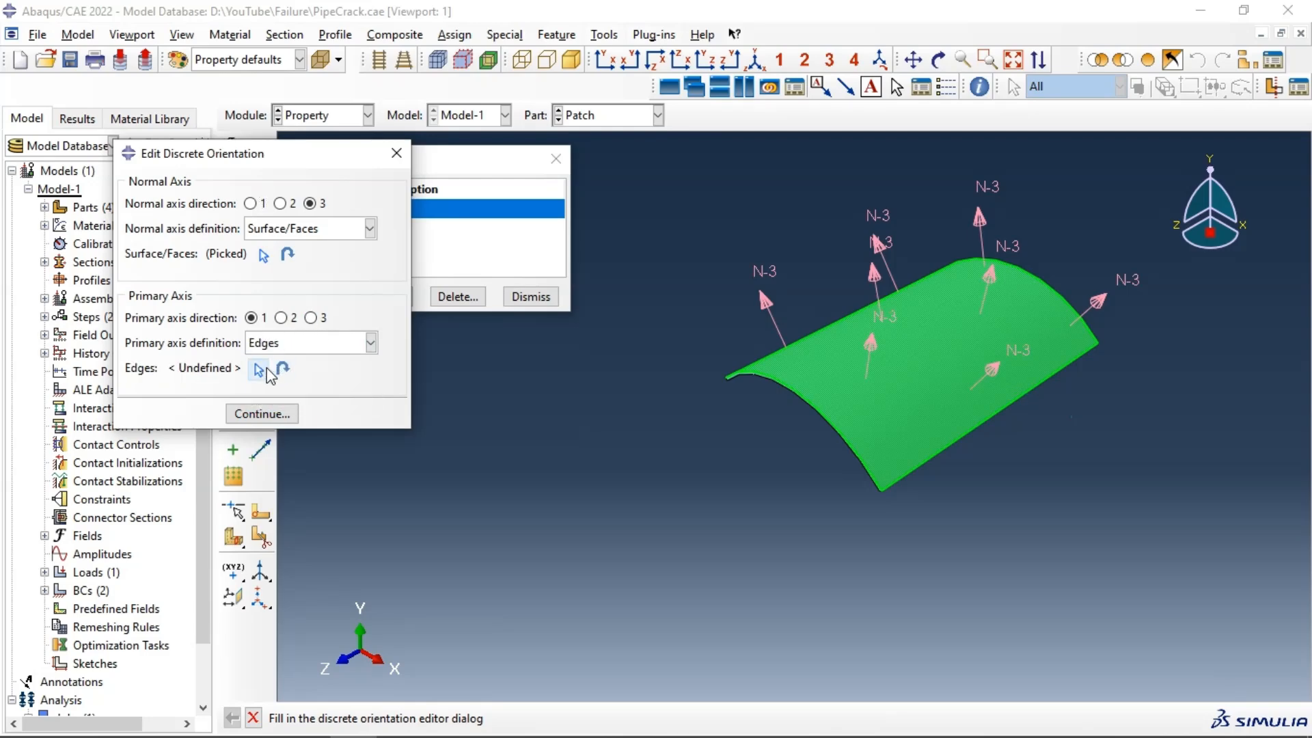
pyautogui.click(259, 370)
pyautogui.scroll(3, 786, 379)
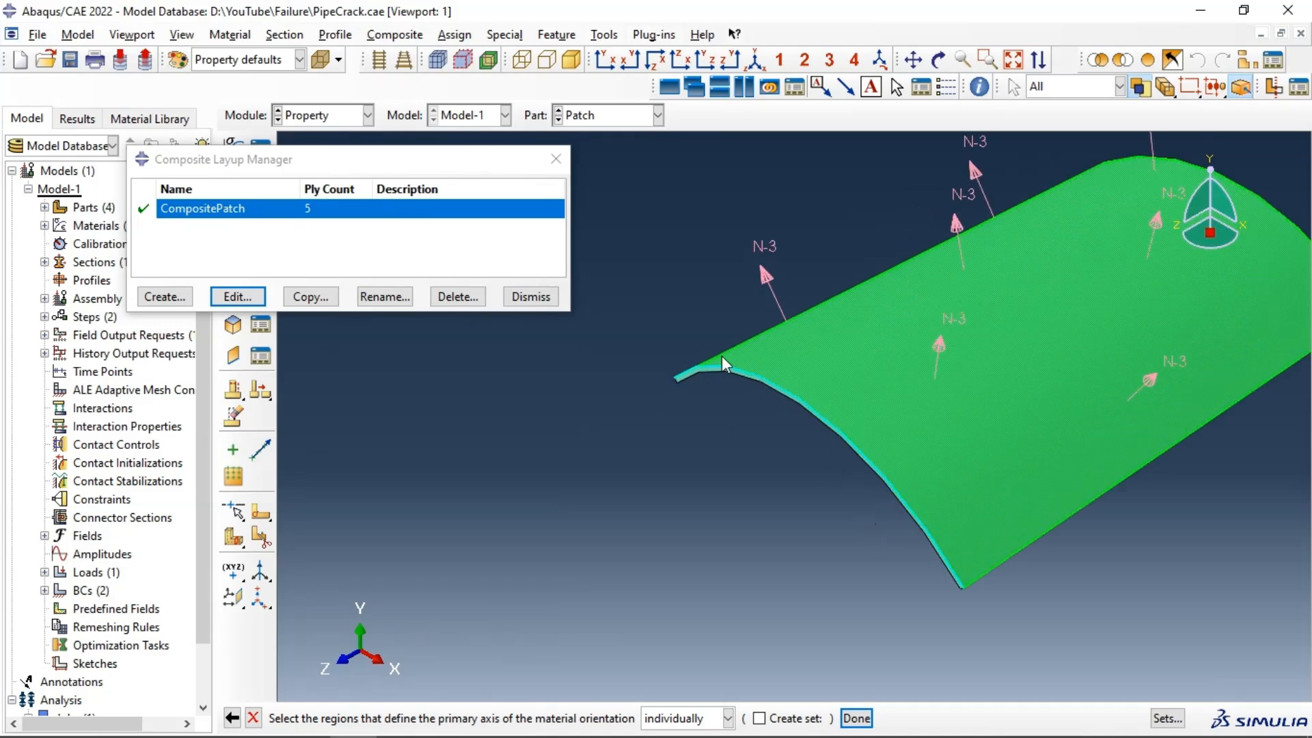
pyautogui.click(863, 723)
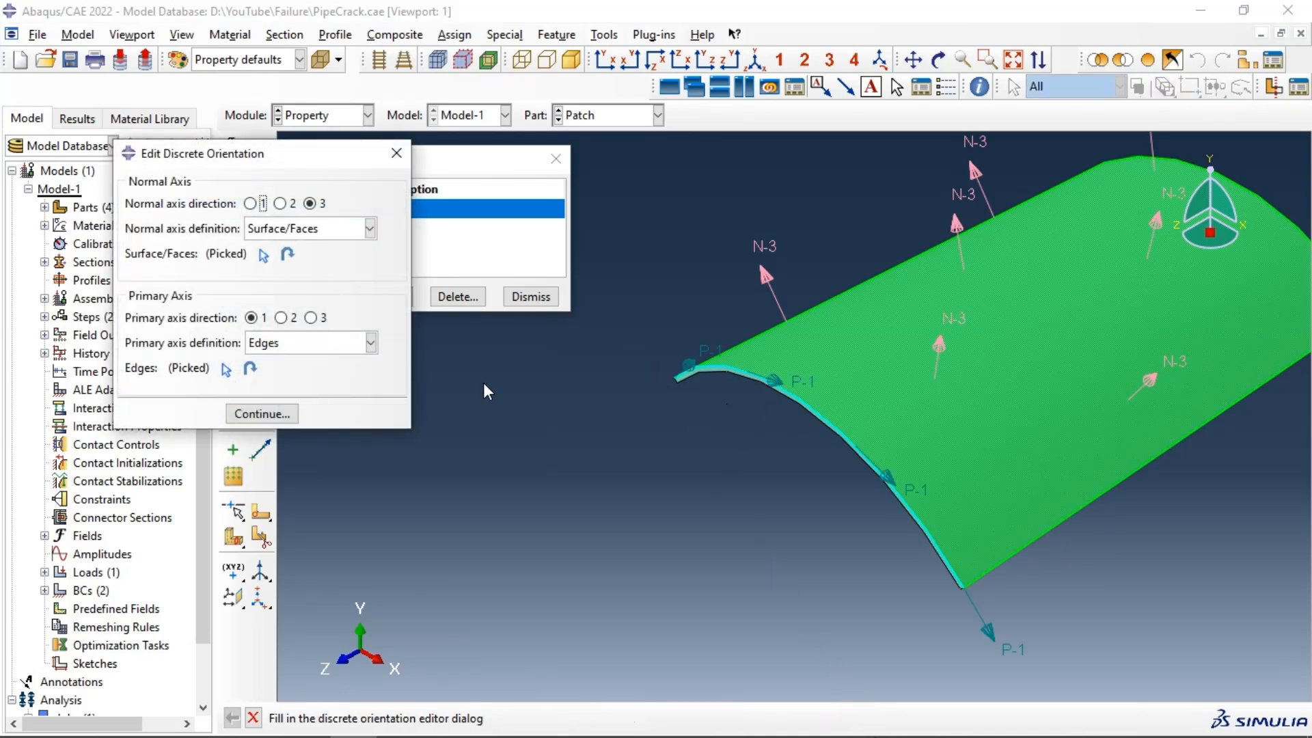
# - Accept the discrete orientation definition and save the CompositePatch layup
pyautogui.click(262, 414)
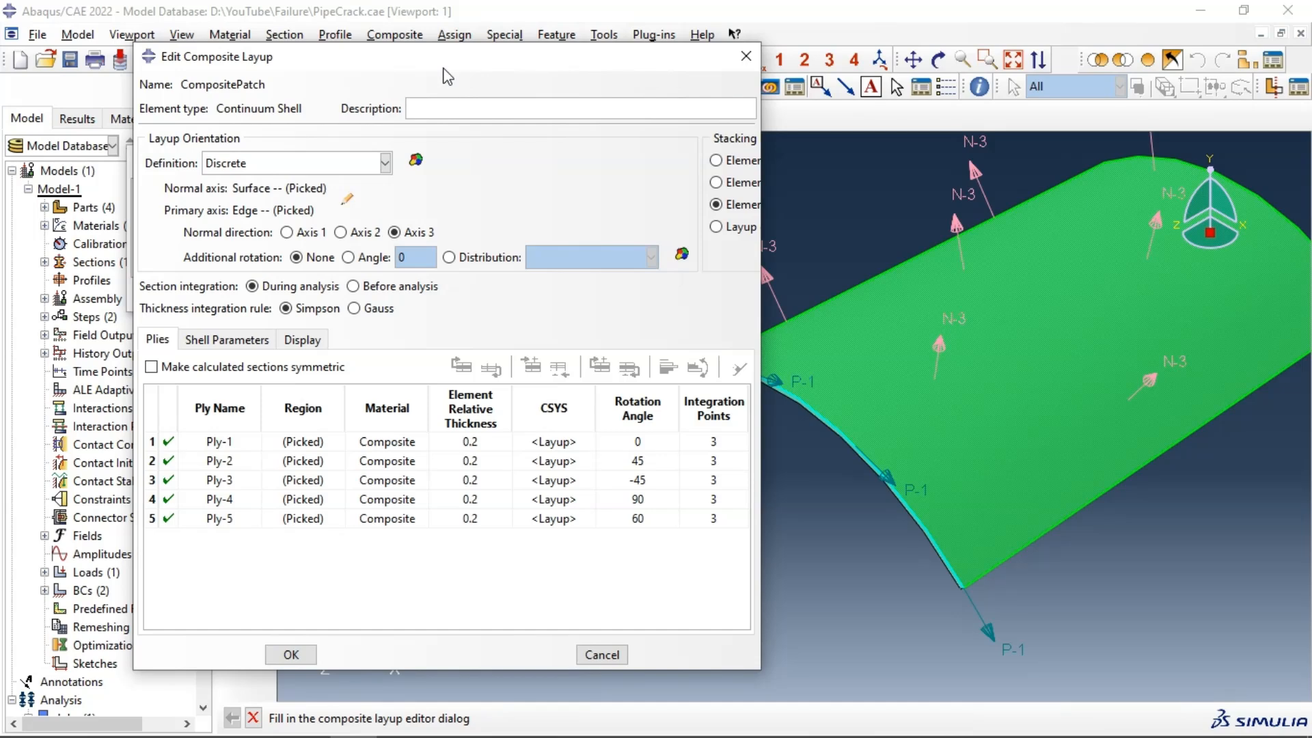
pyautogui.click(290, 655)
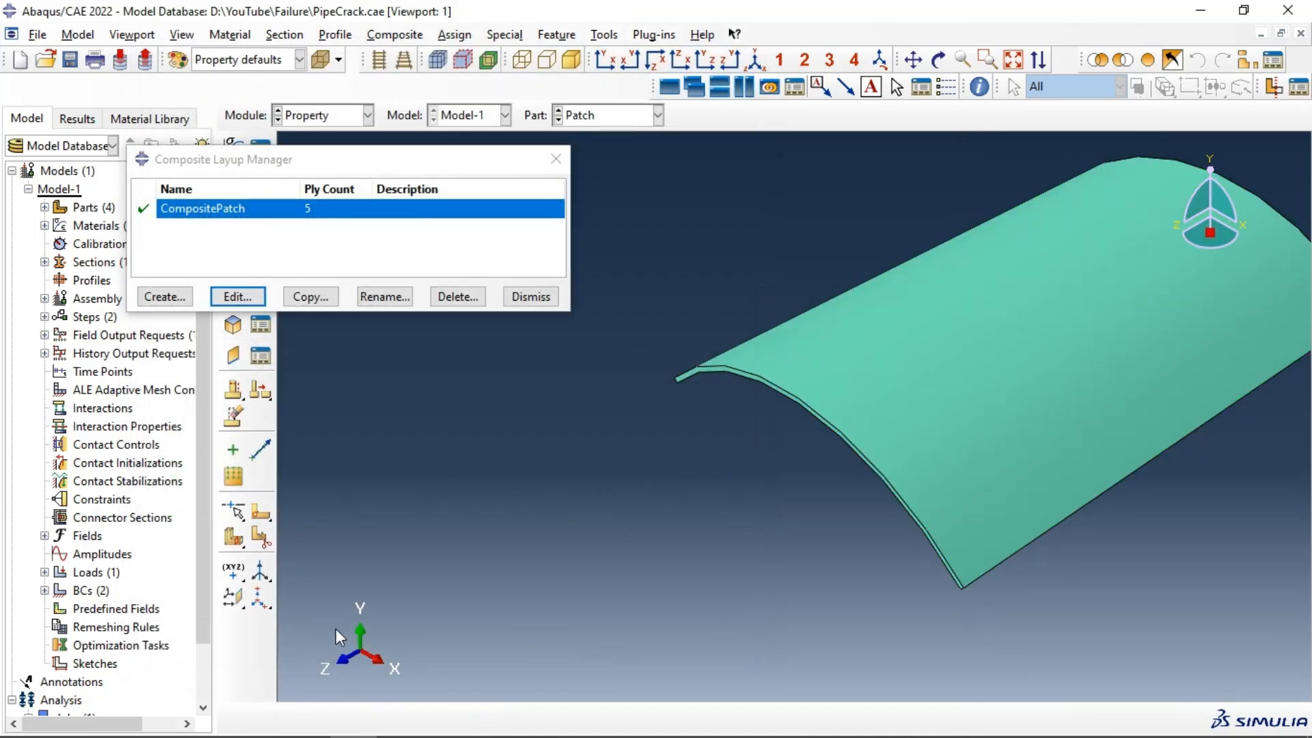
# - Reopen the CompositePatch layup and inspect the five plies' coordinate systems on the curved patch, then close the layup editor and manager
pyautogui.click(249, 300)
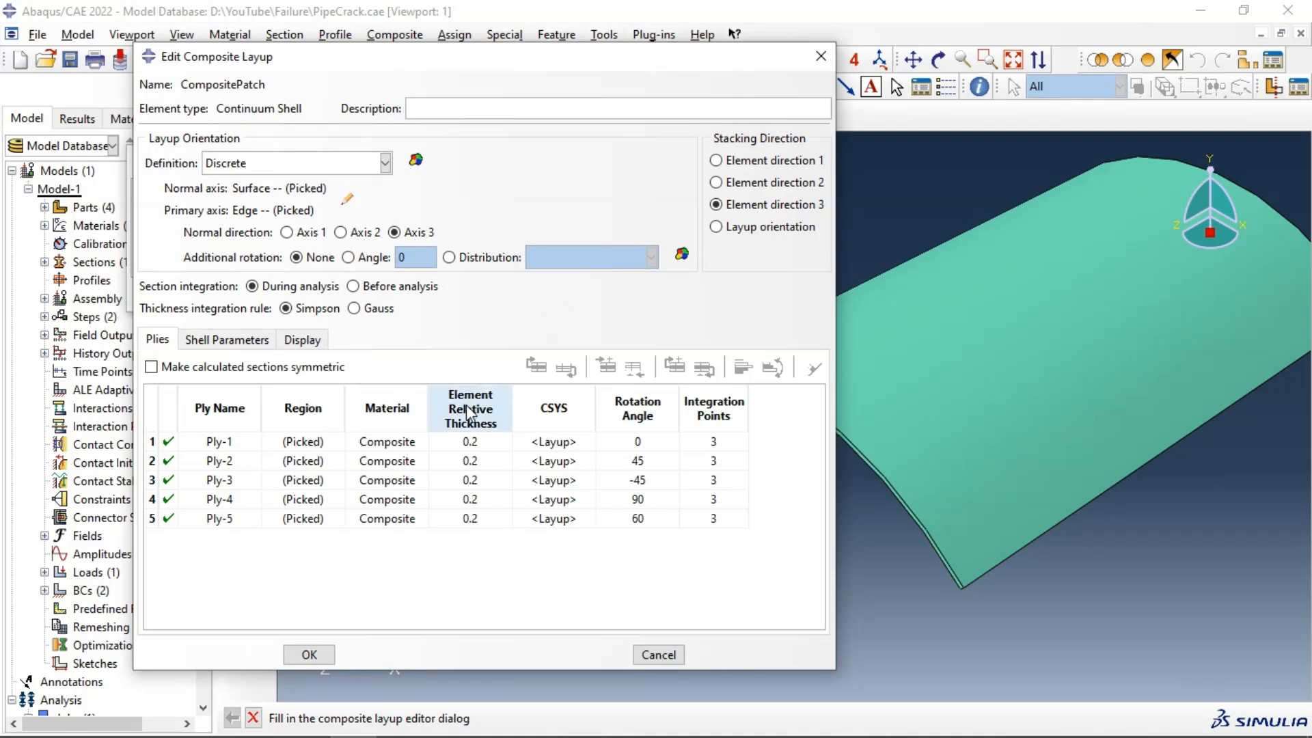
pyautogui.click(467, 412)
pyautogui.click(568, 405)
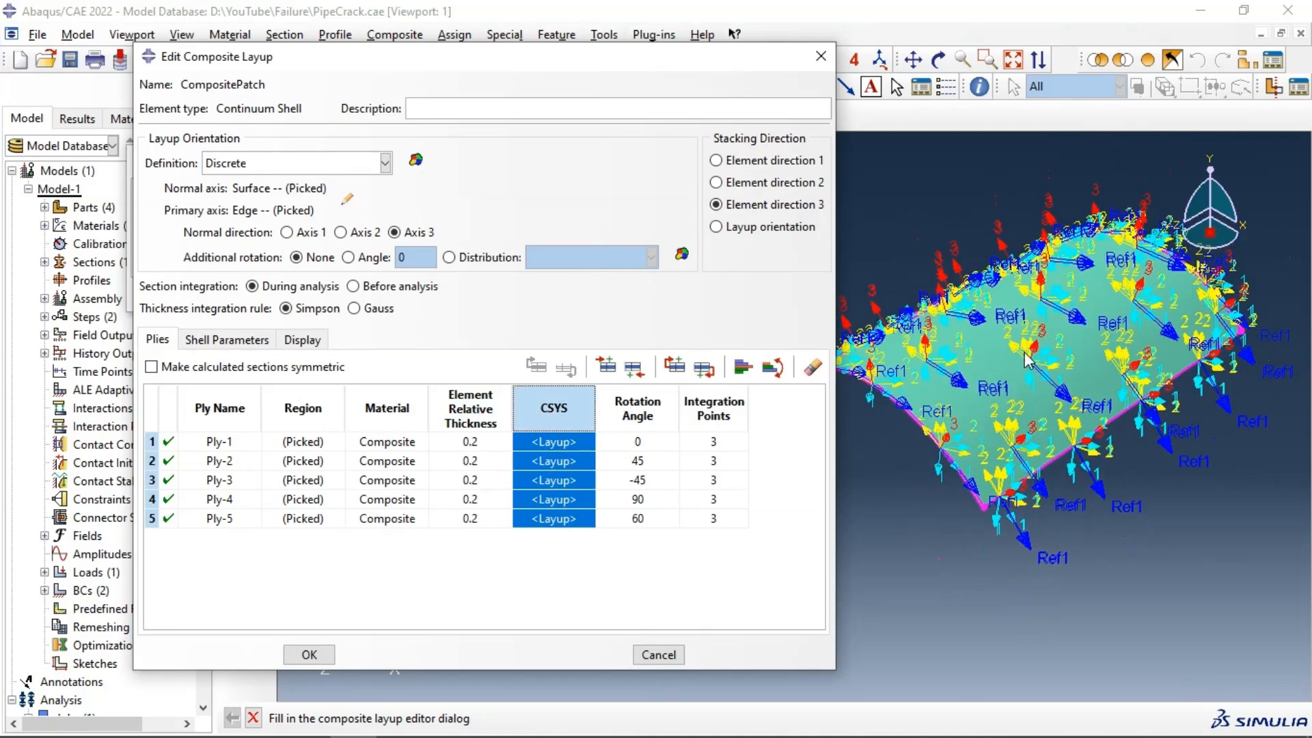
pyautogui.click(939, 60)
pyautogui.moveTo(1003, 151); pyautogui.dragTo(765, 364)
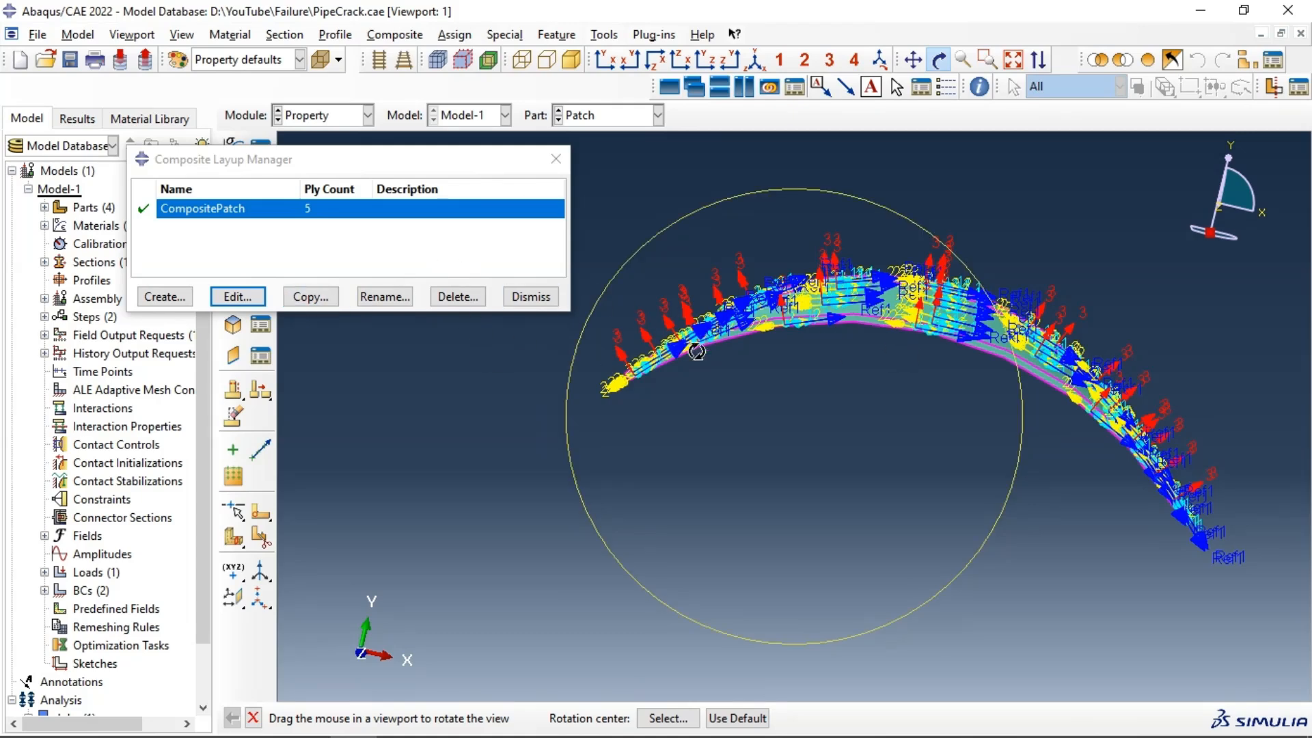
pyautogui.click(940, 65)
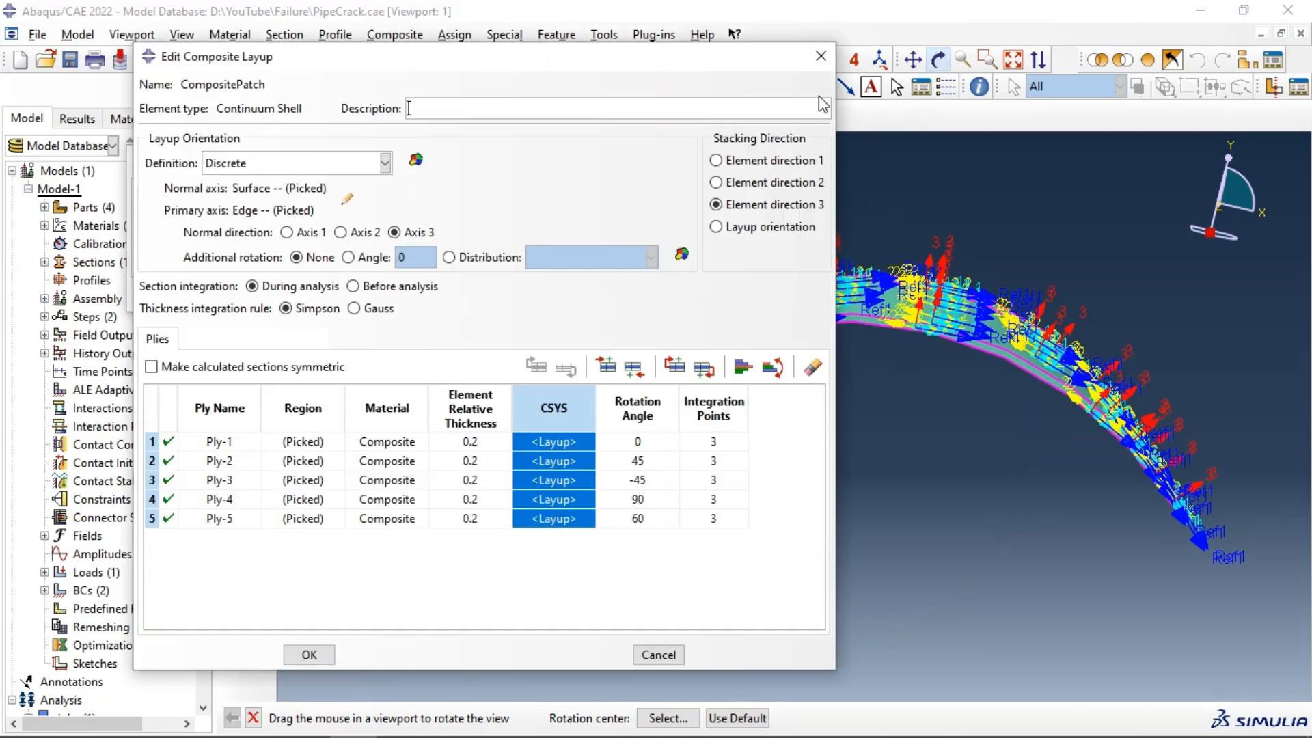
pyautogui.click(308, 655)
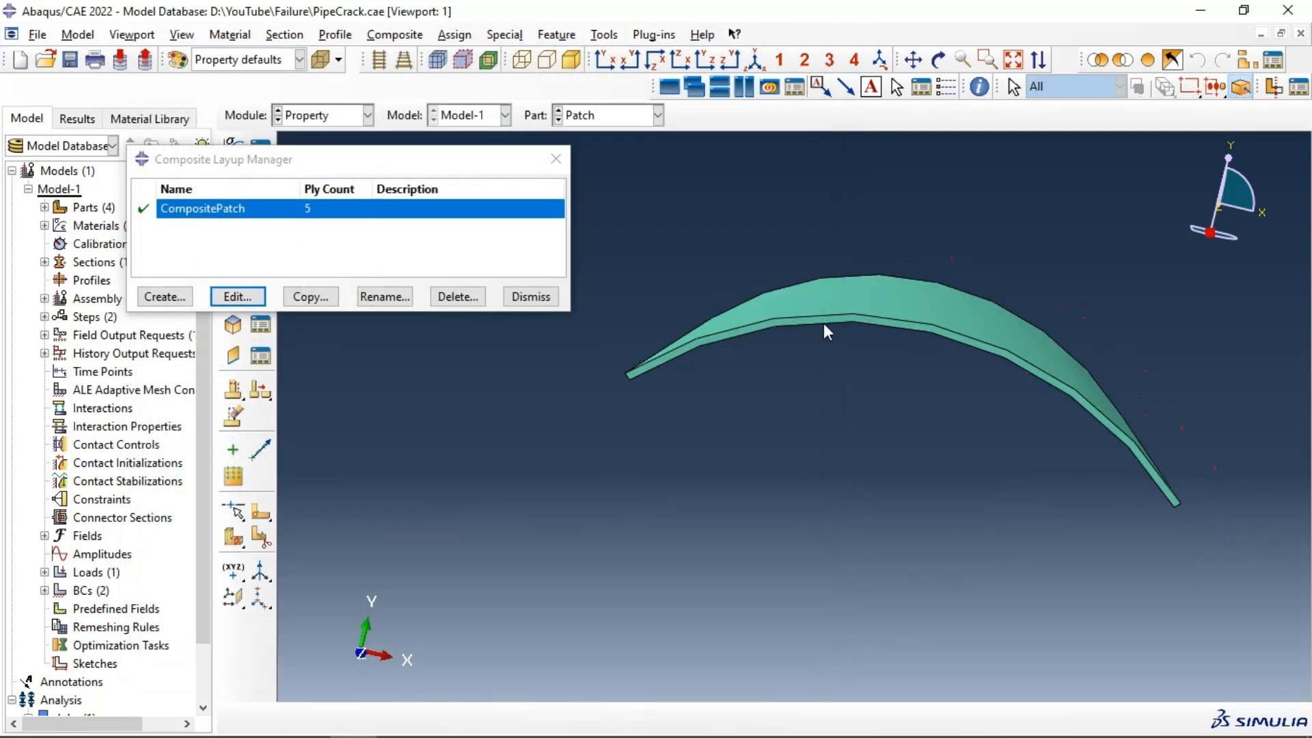
pyautogui.click(551, 161)
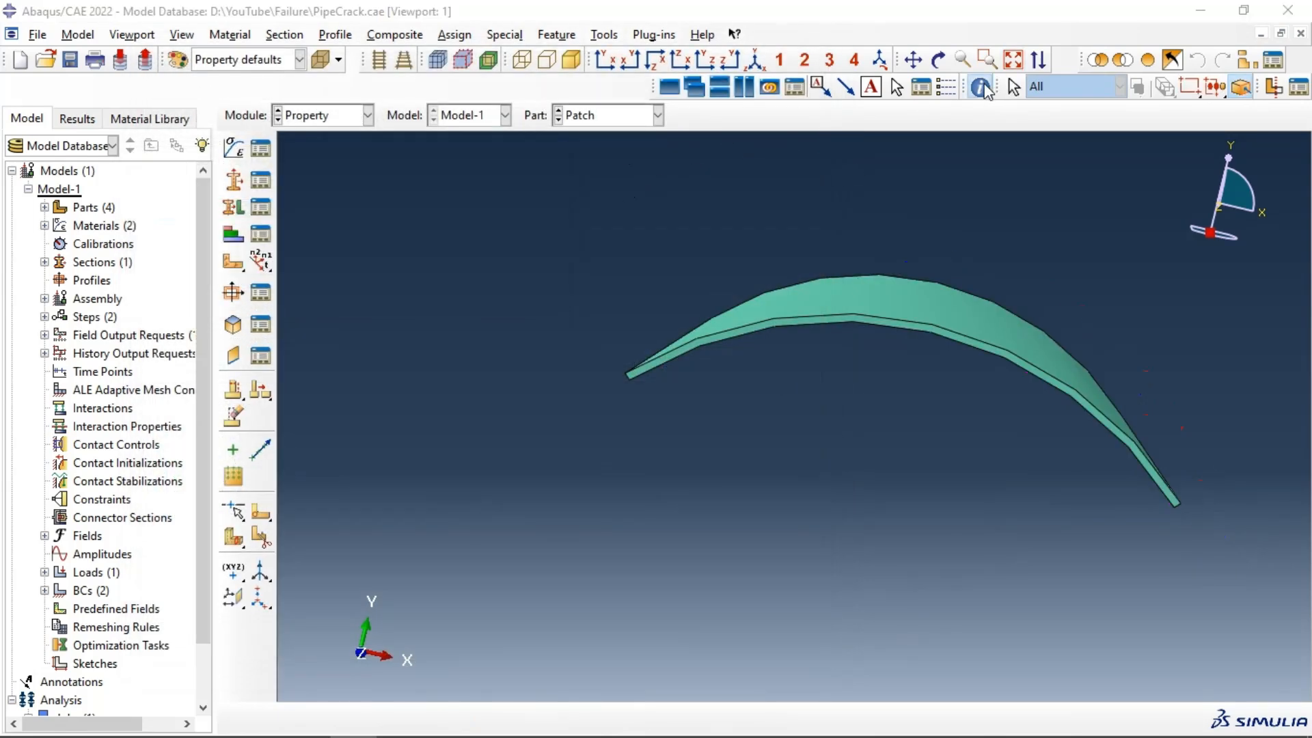
# - Query the patch's ply stack plot, then close the plot viewport and the query and restore the single full-size viewport
pyautogui.click(979, 86)
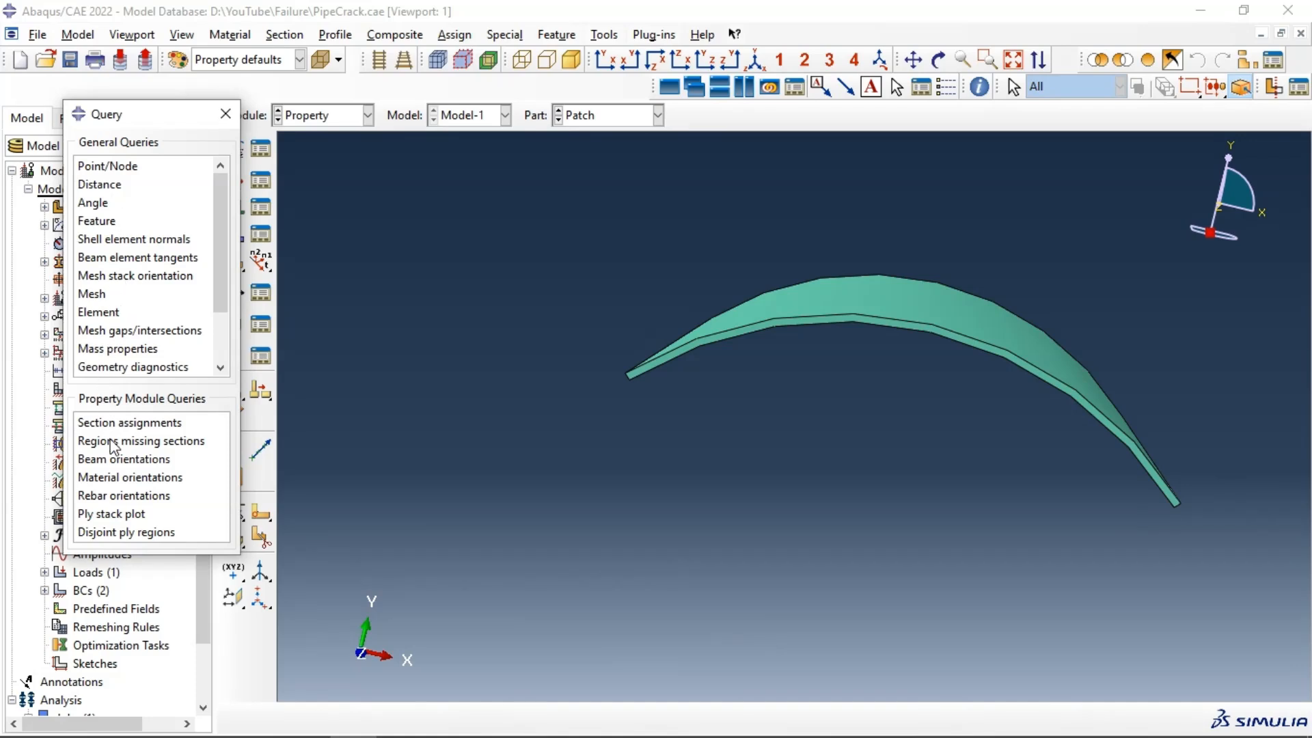
pyautogui.click(124, 518)
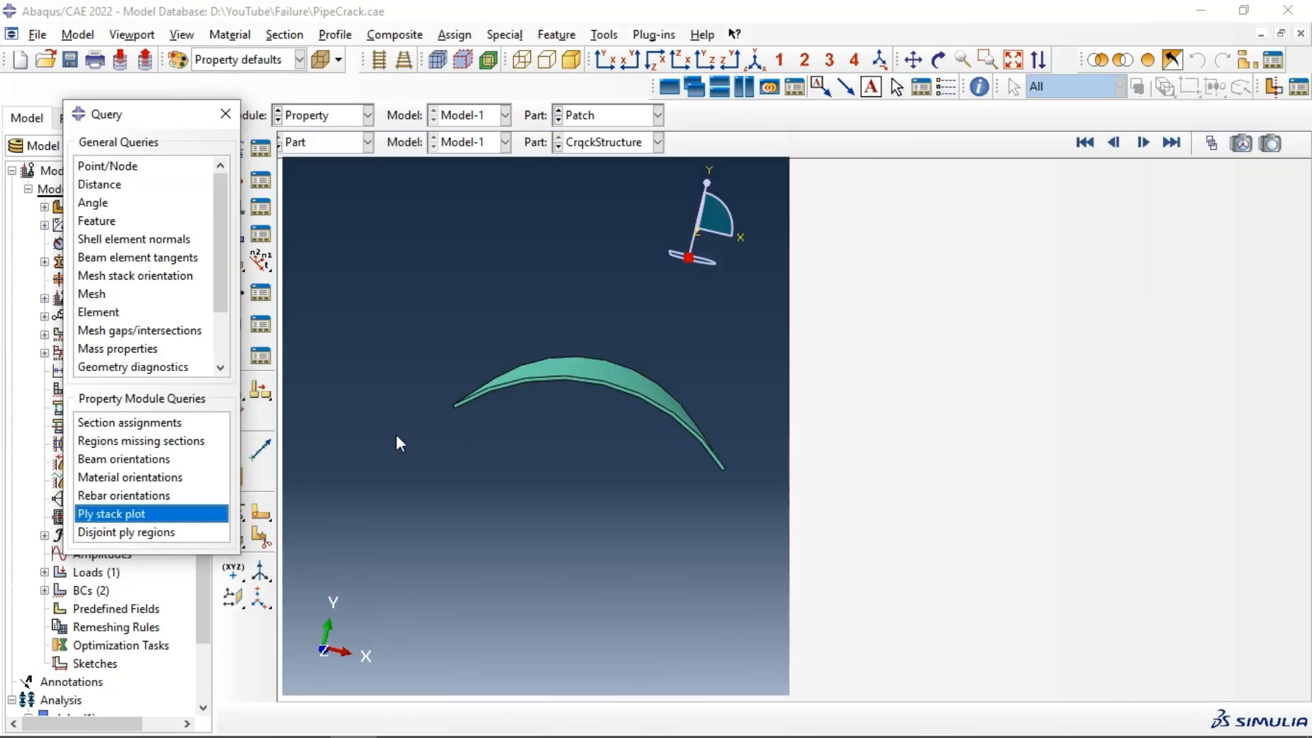
pyautogui.click(551, 375)
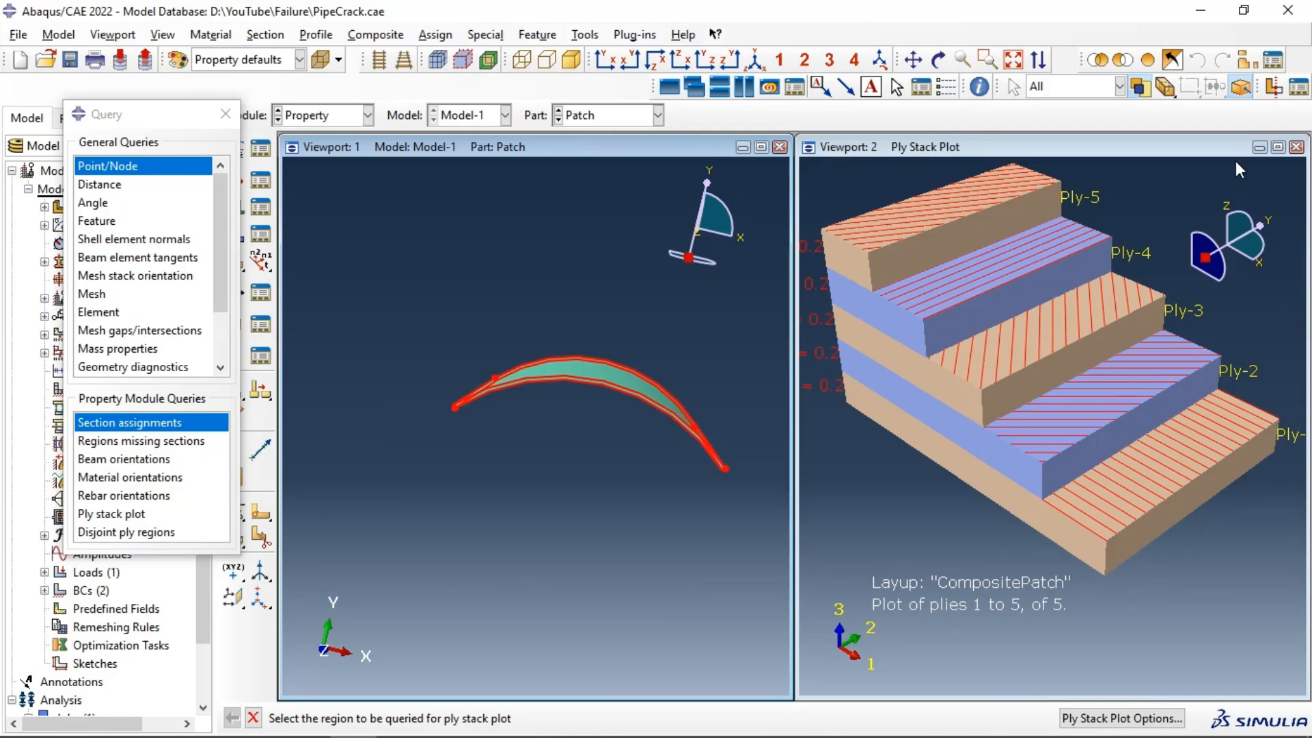
pyautogui.click(1296, 147)
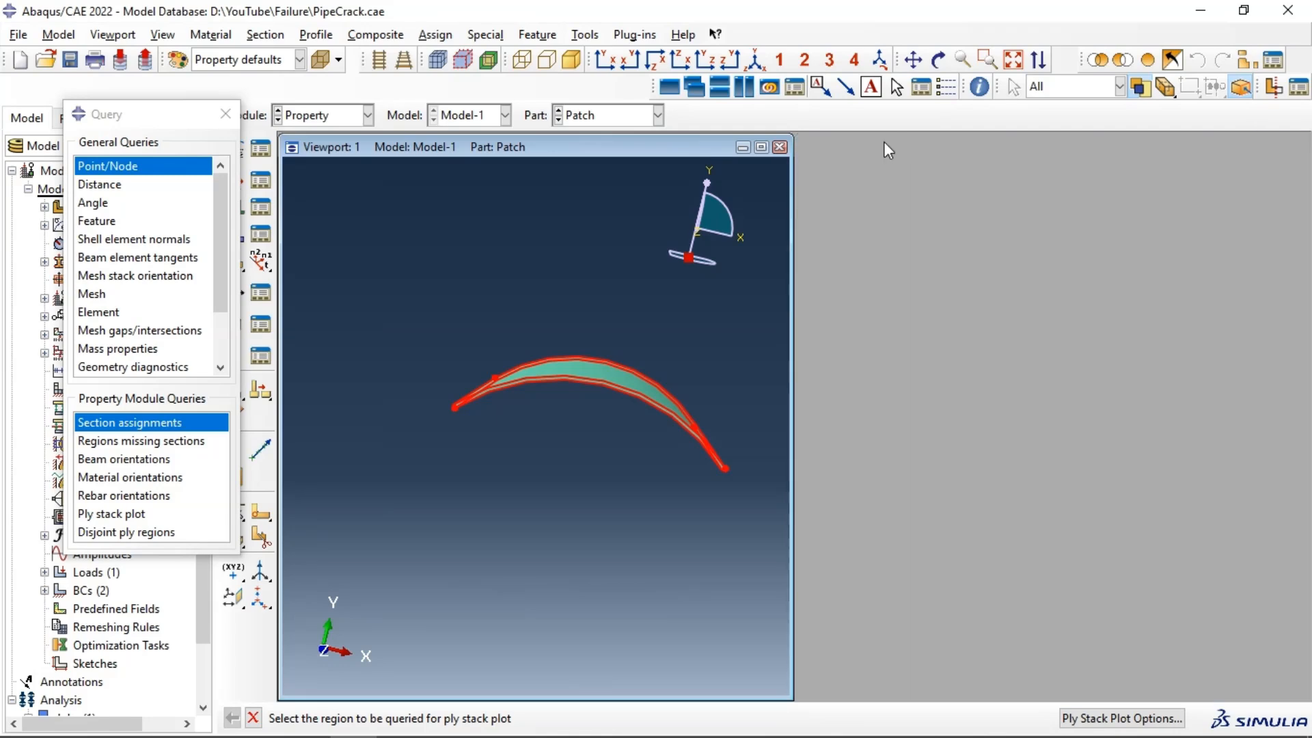
pyautogui.click(759, 147)
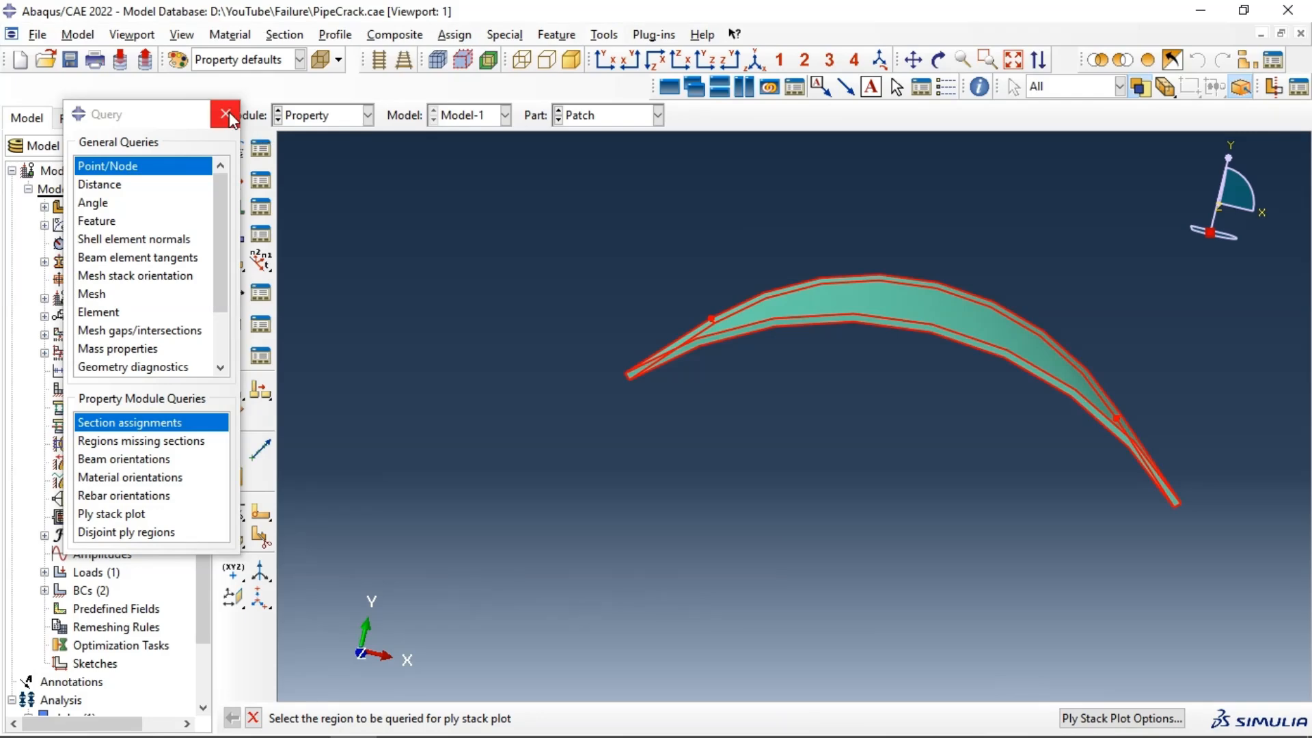
pyautogui.click(225, 114)
# - Switch to the Interaction module and start a Tie constraint with the default name Constraint-1
pyautogui.click(339, 116)
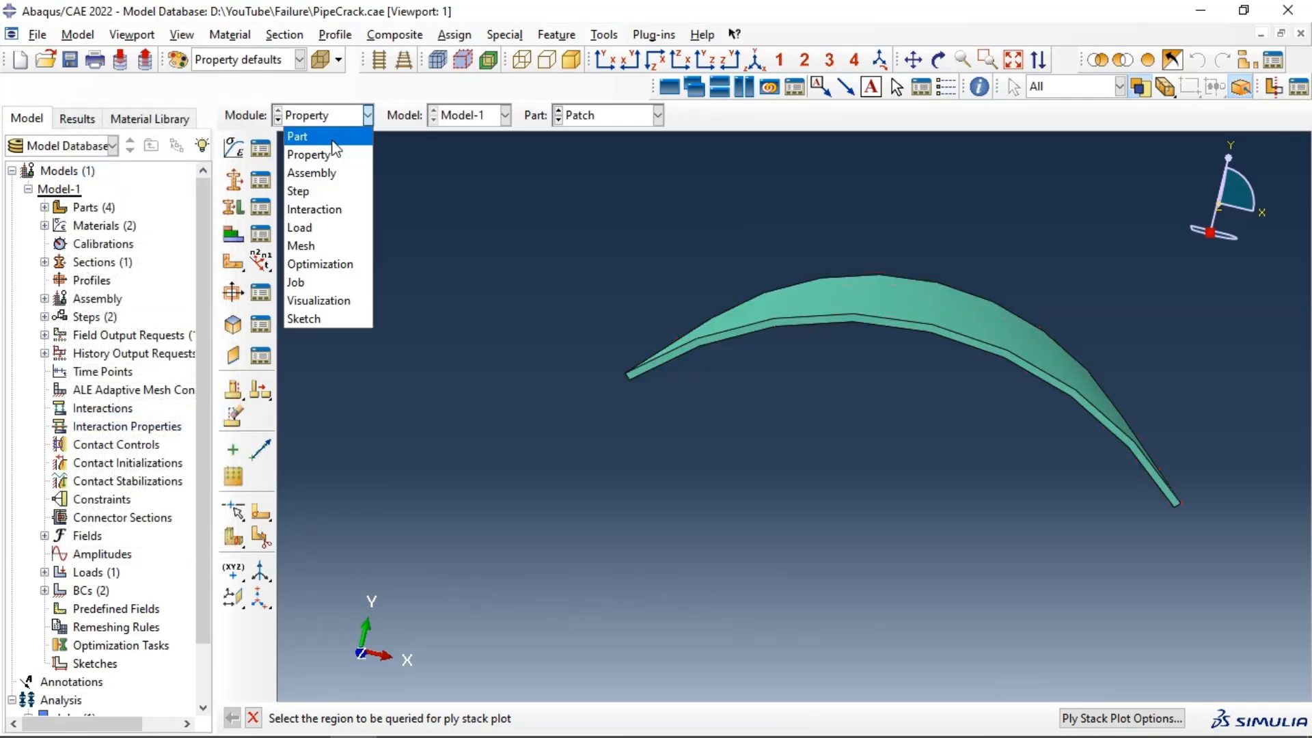
pyautogui.click(324, 210)
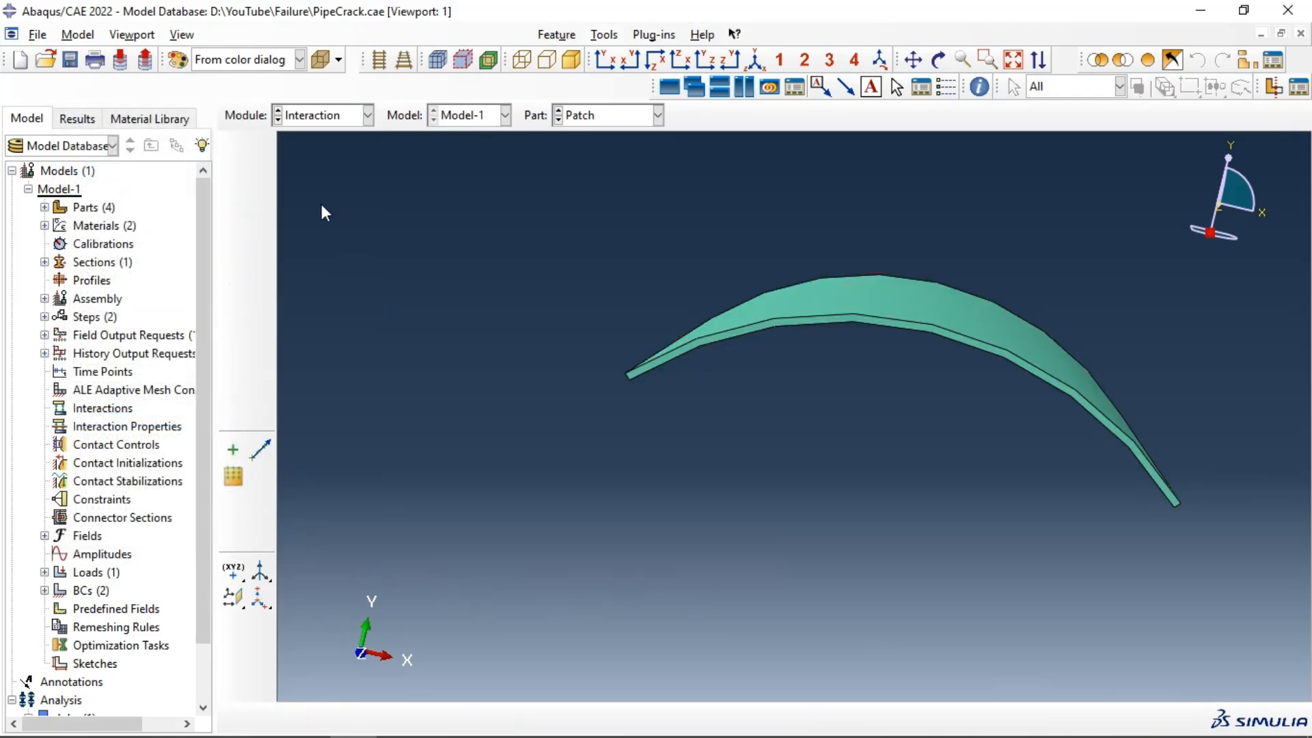
pyautogui.click(938, 61)
pyautogui.moveTo(768, 342); pyautogui.dragTo(945, 275)
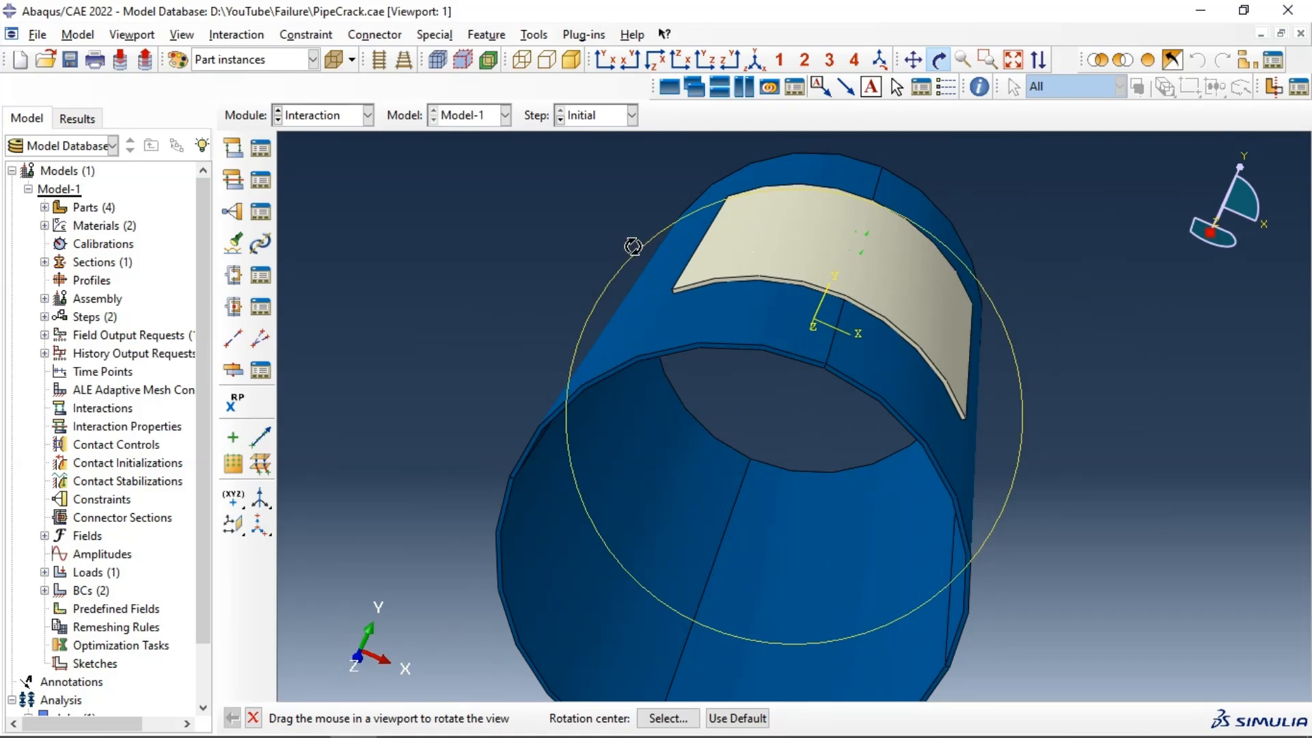
pyautogui.click(233, 212)
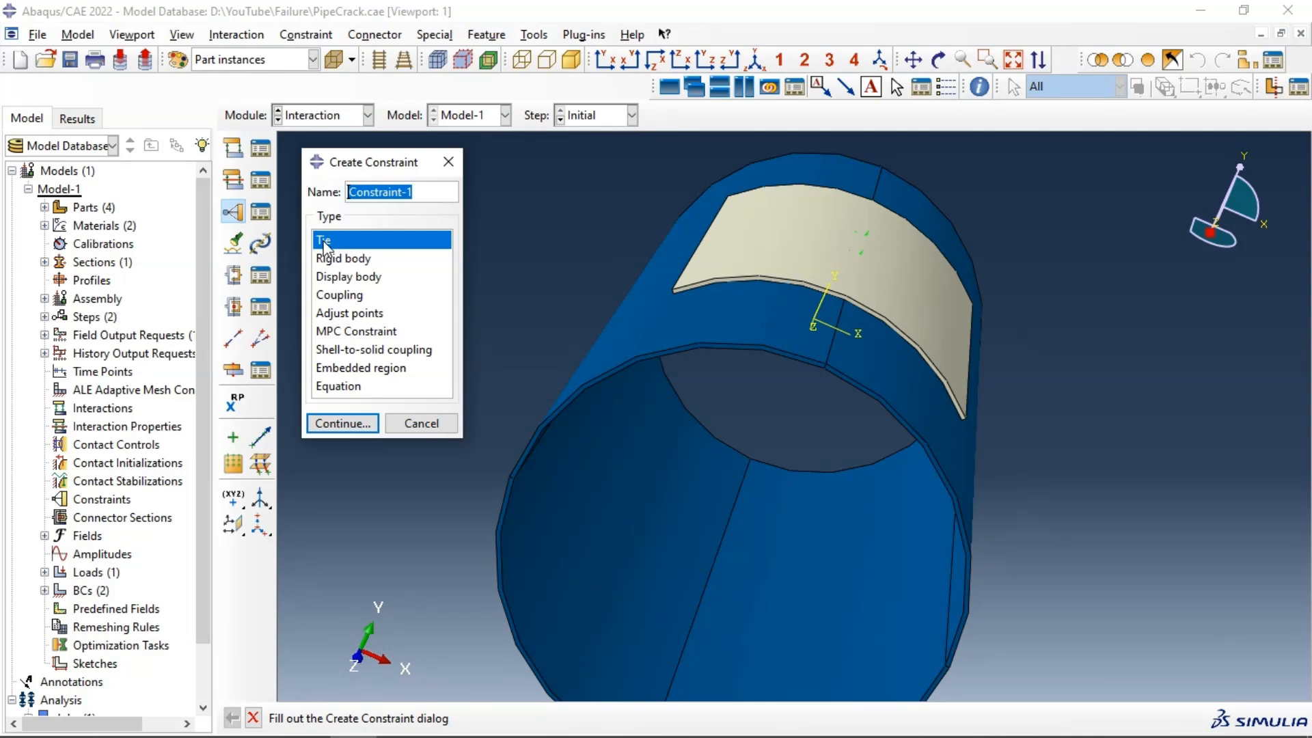
pyautogui.click(344, 424)
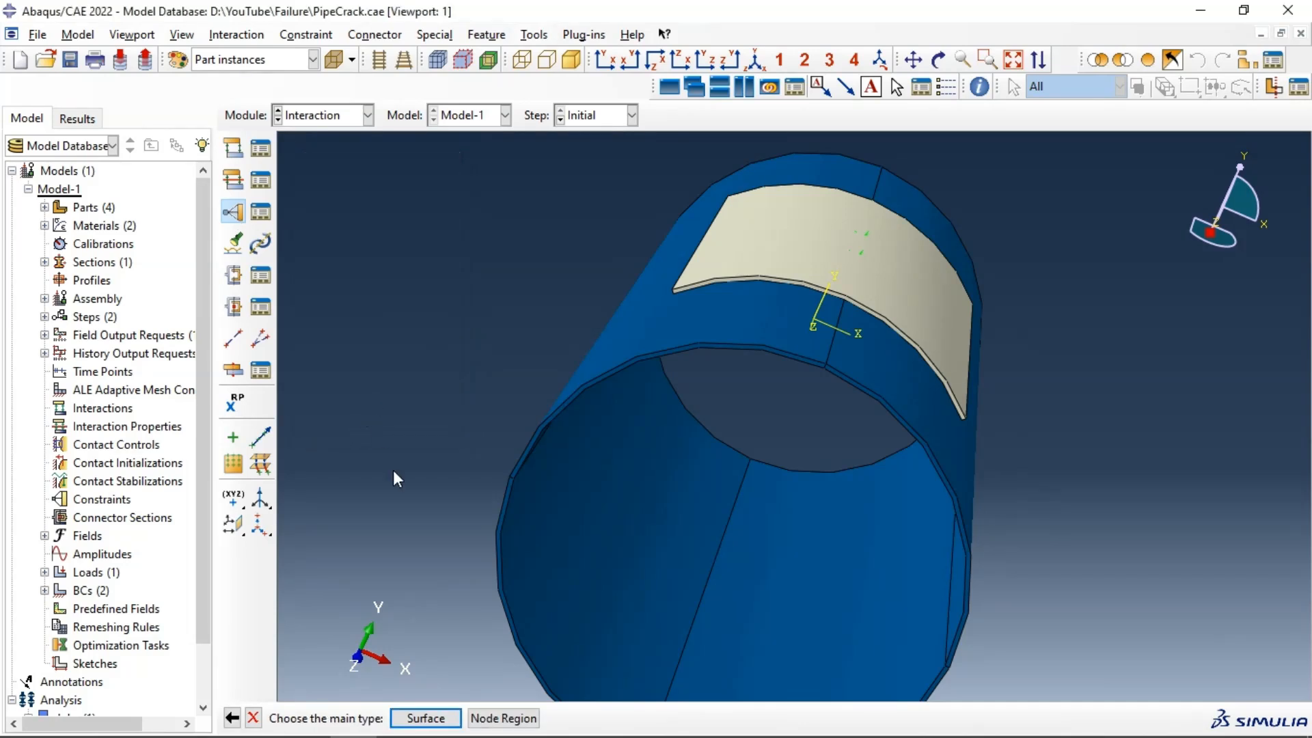
# - Define the tie's main surface as the pipe's outer surface, selected by angle at 20.0 without creating a named surface
pyautogui.click(443, 720)
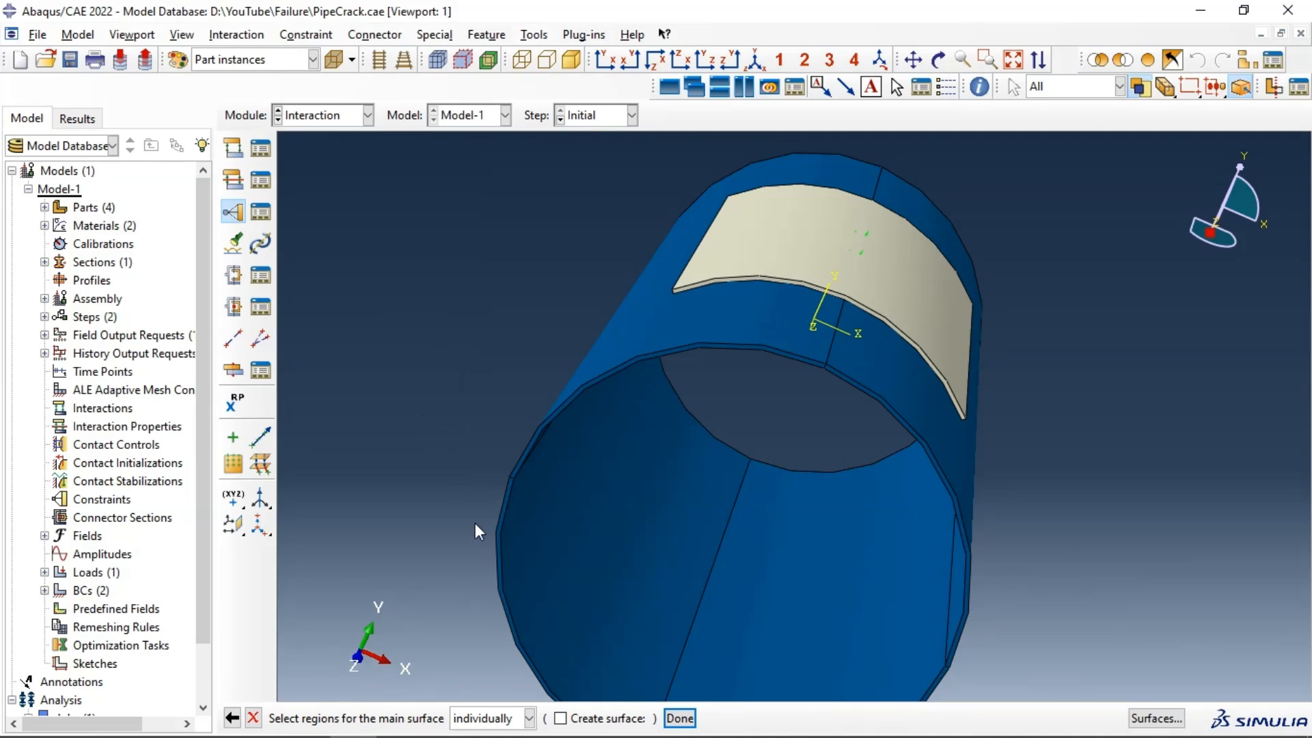
pyautogui.click(495, 718)
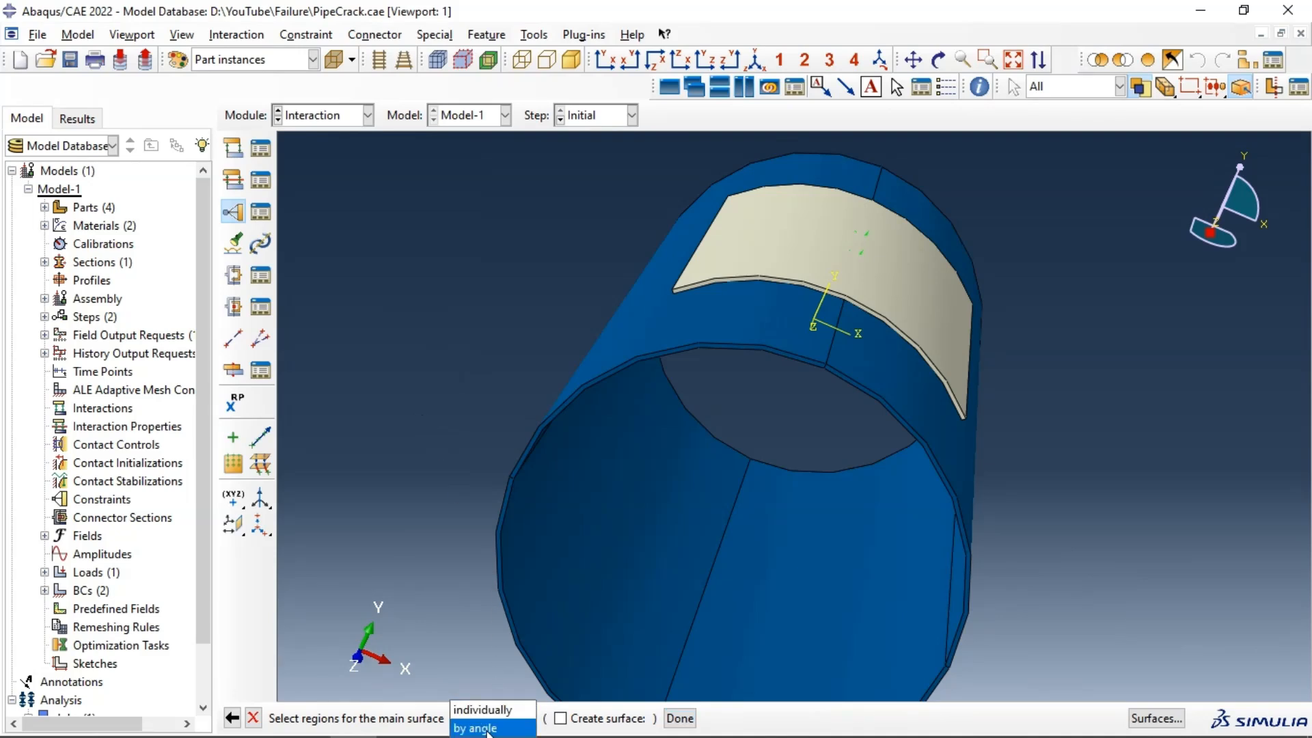
pyautogui.click(487, 730)
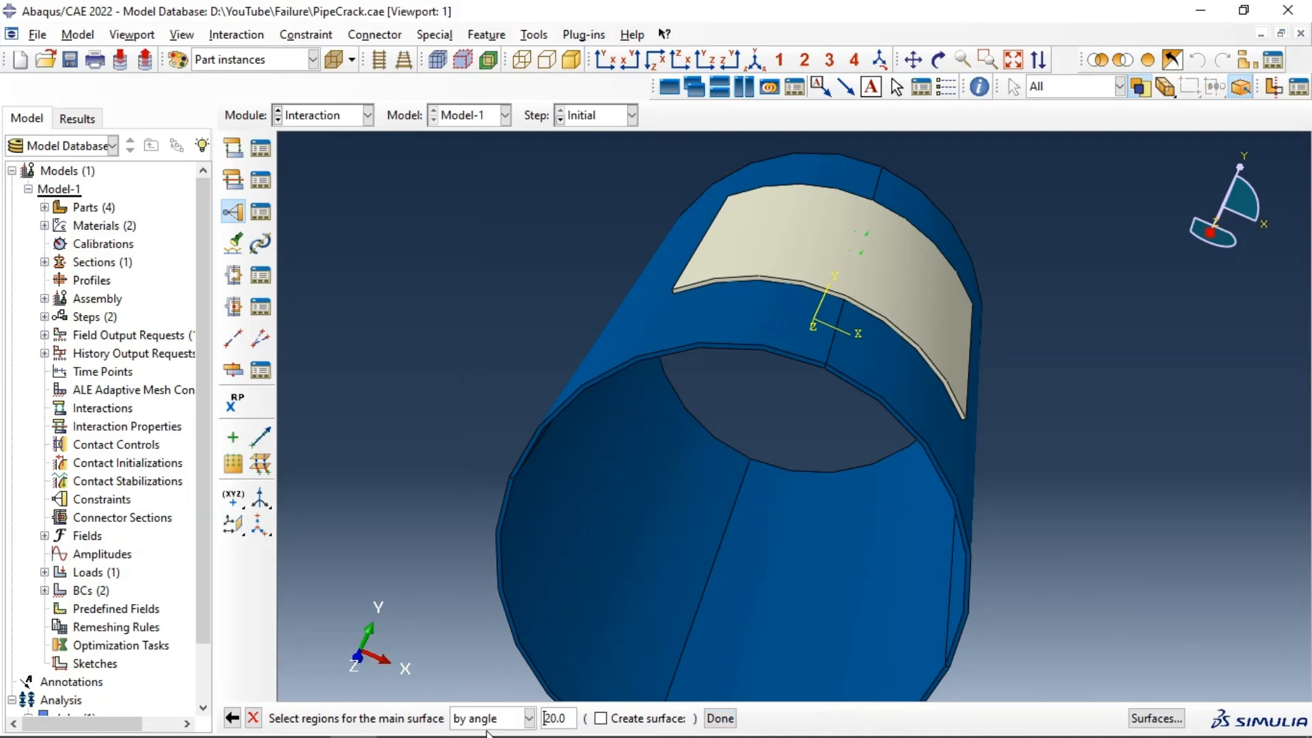
pyautogui.click(727, 317)
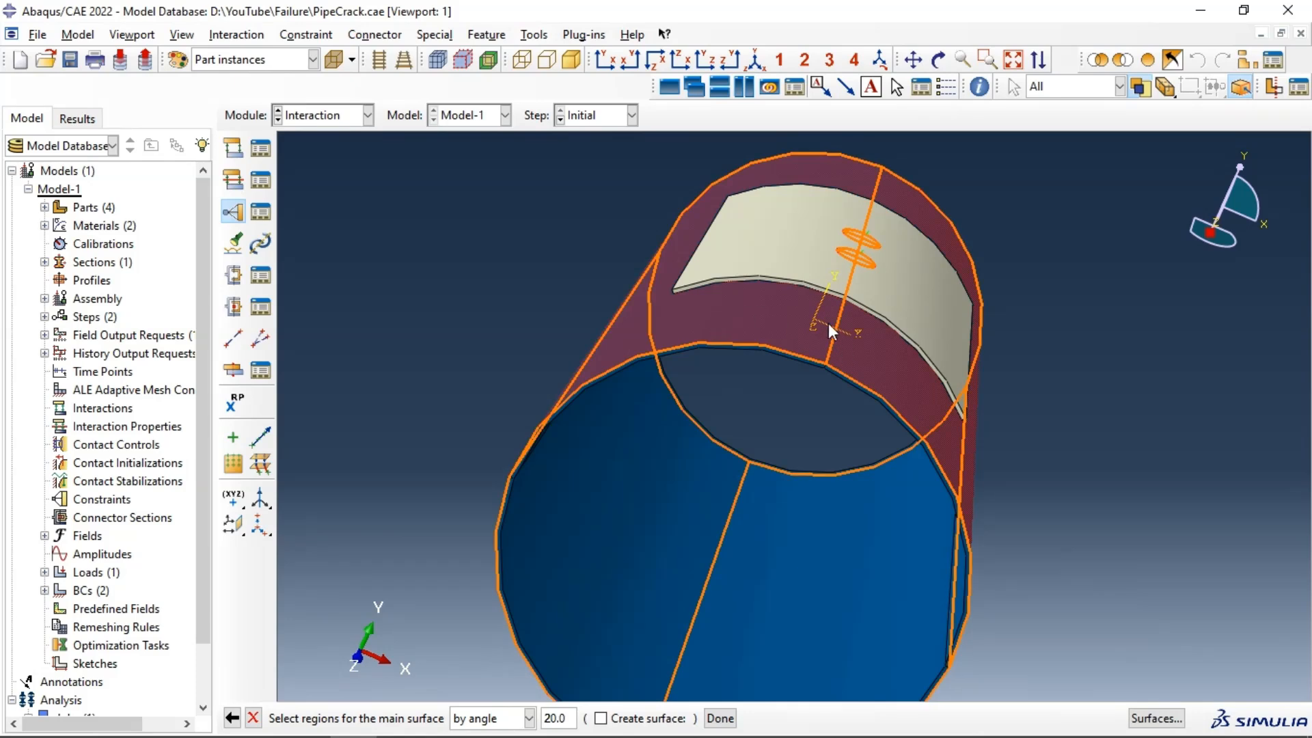
pyautogui.click(721, 717)
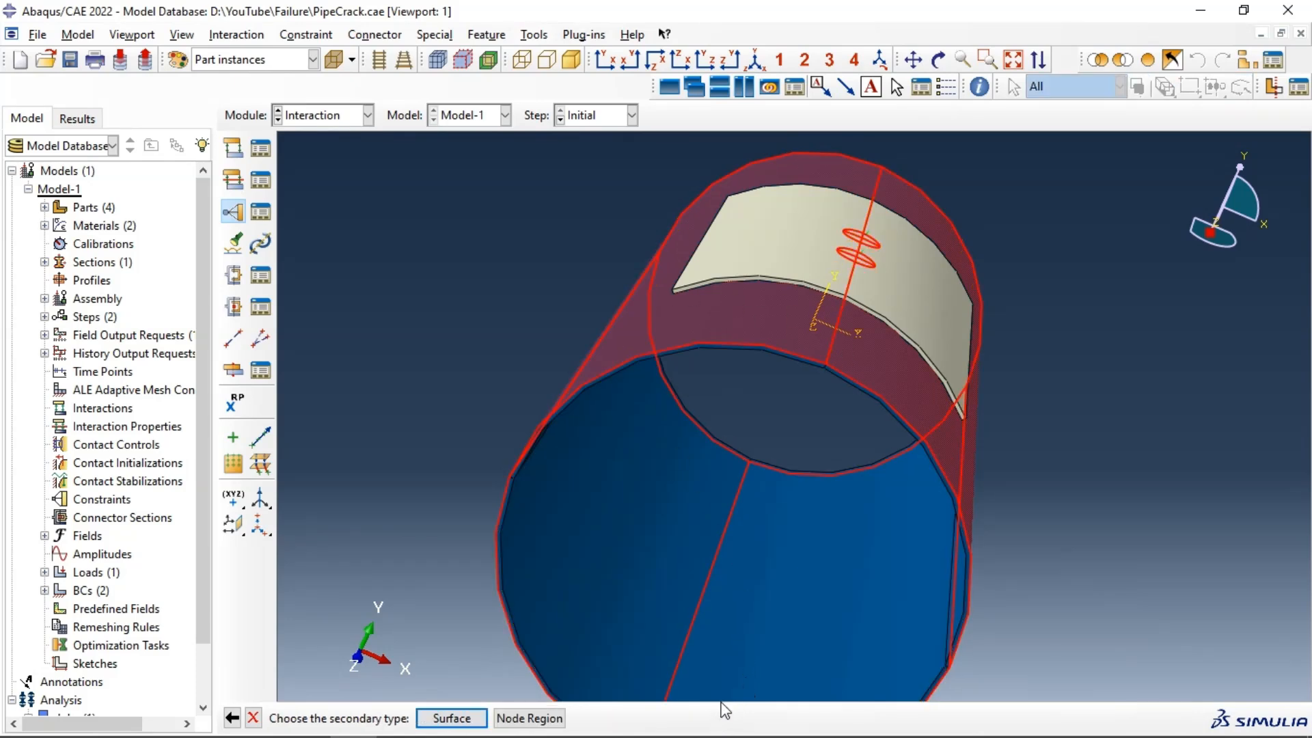
# - Choose Surface as the tie's secondary type and display only the Patch-1 instance
pyautogui.click(446, 719)
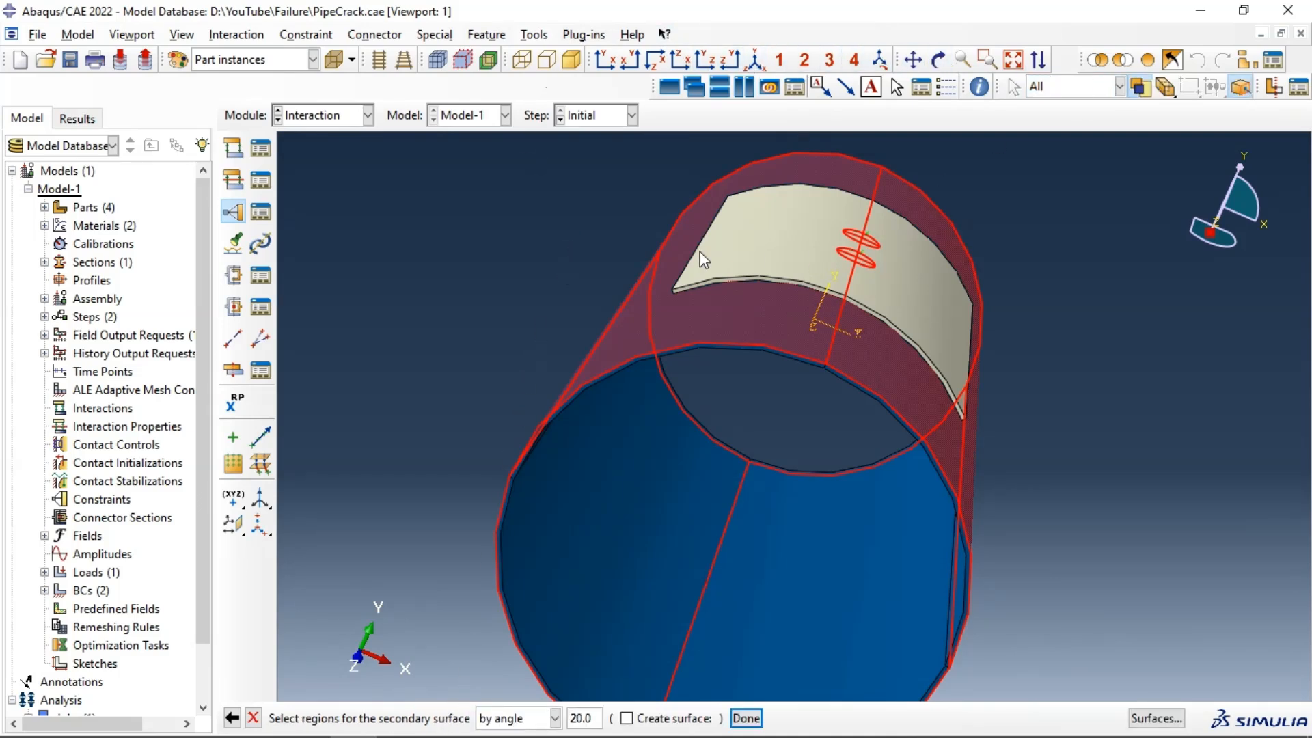
pyautogui.click(1245, 61)
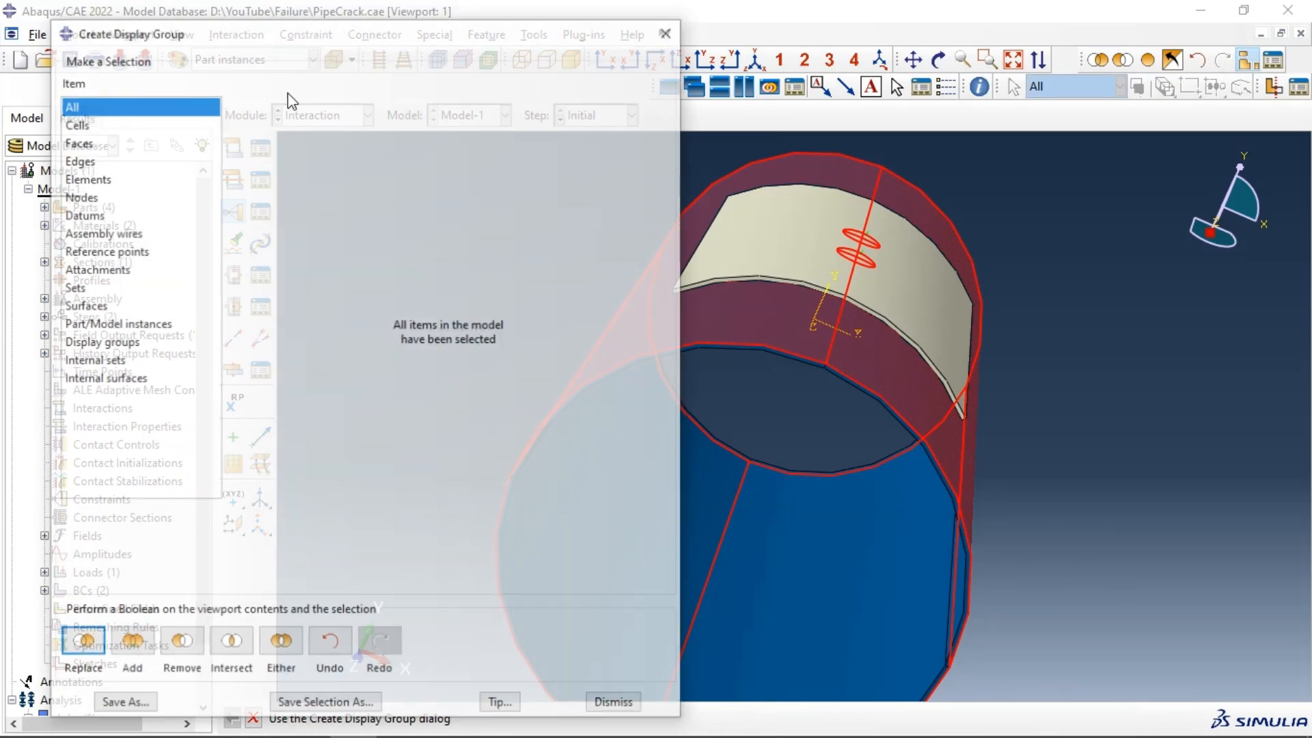
pyautogui.click(103, 325)
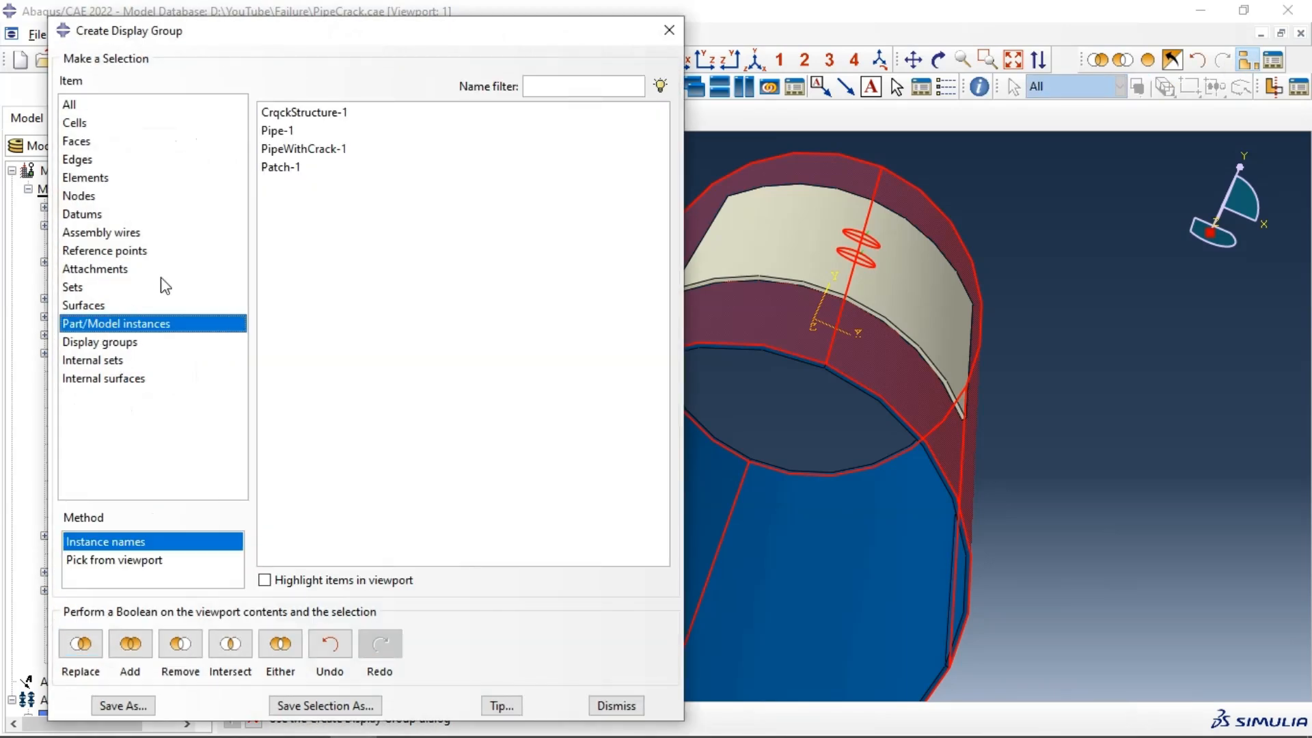
pyautogui.click(278, 167)
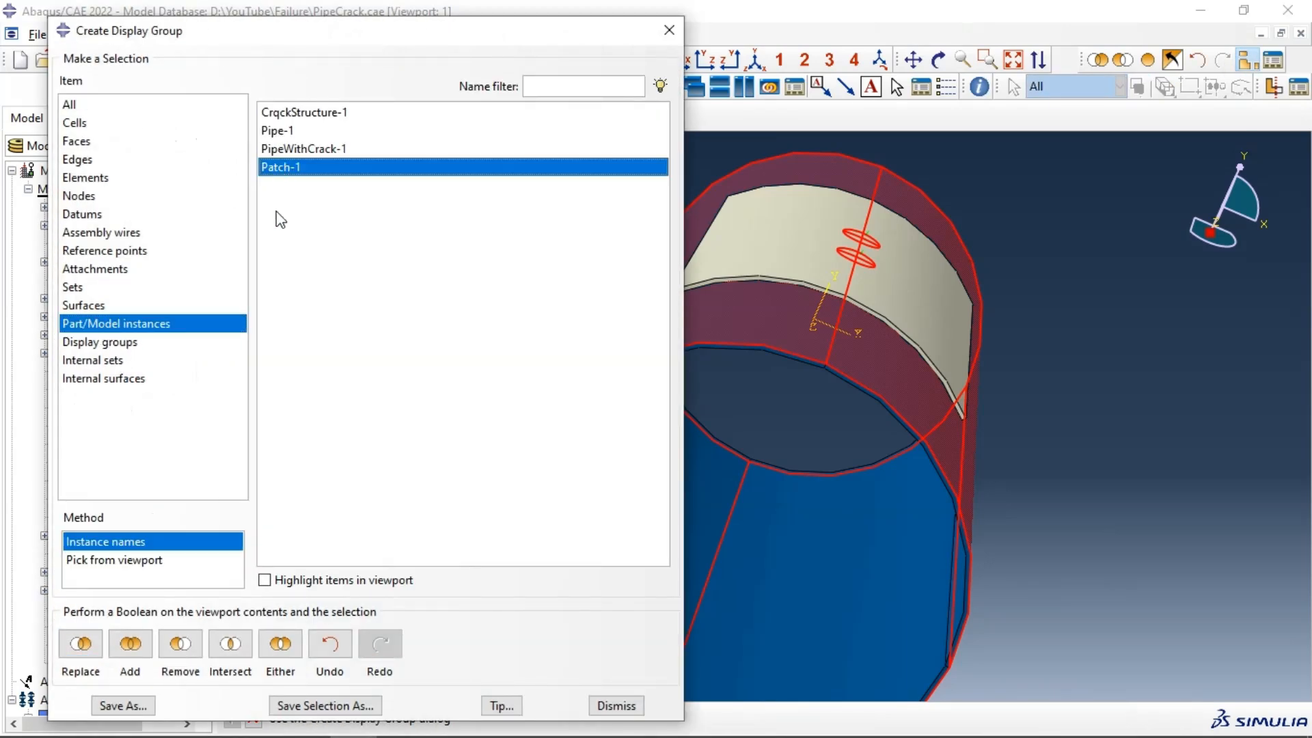
pyautogui.click(81, 644)
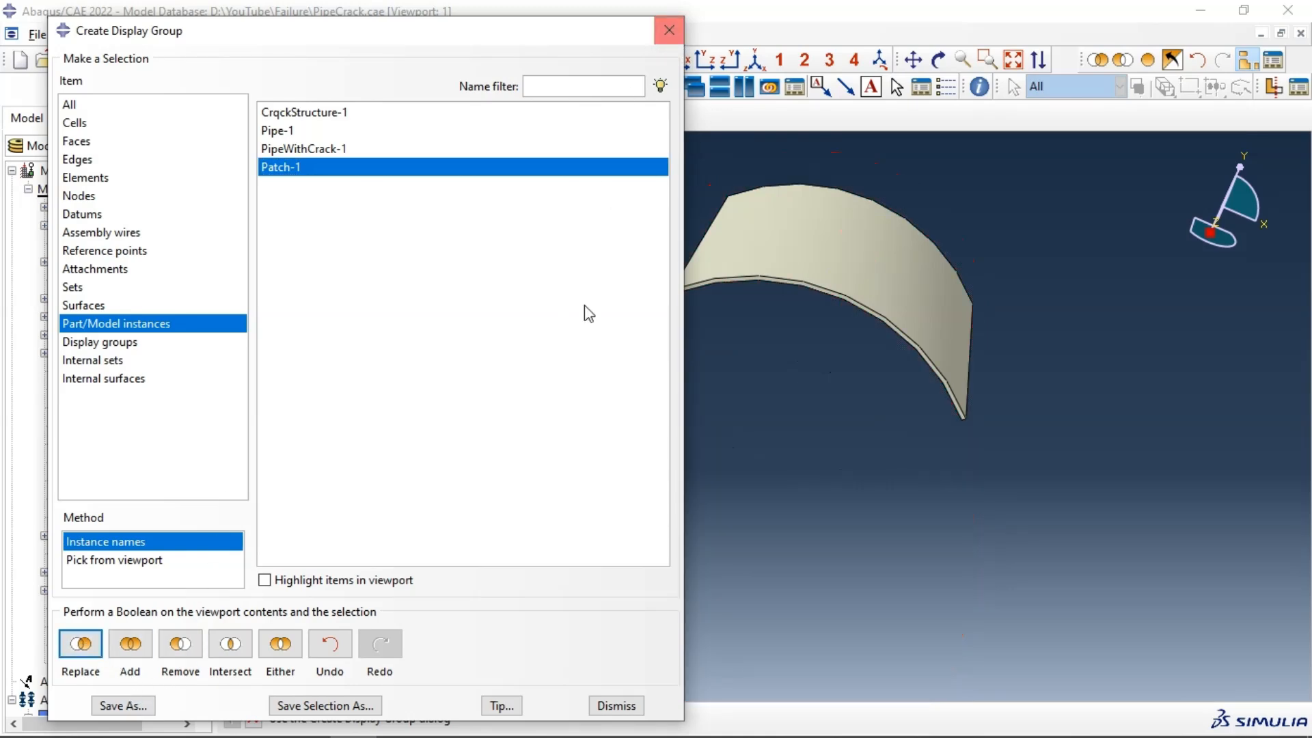
pyautogui.click(669, 31)
# - Pick the patch's inner curved face as the secondary surface and create the tie constraint with the default settings
pyautogui.click(939, 60)
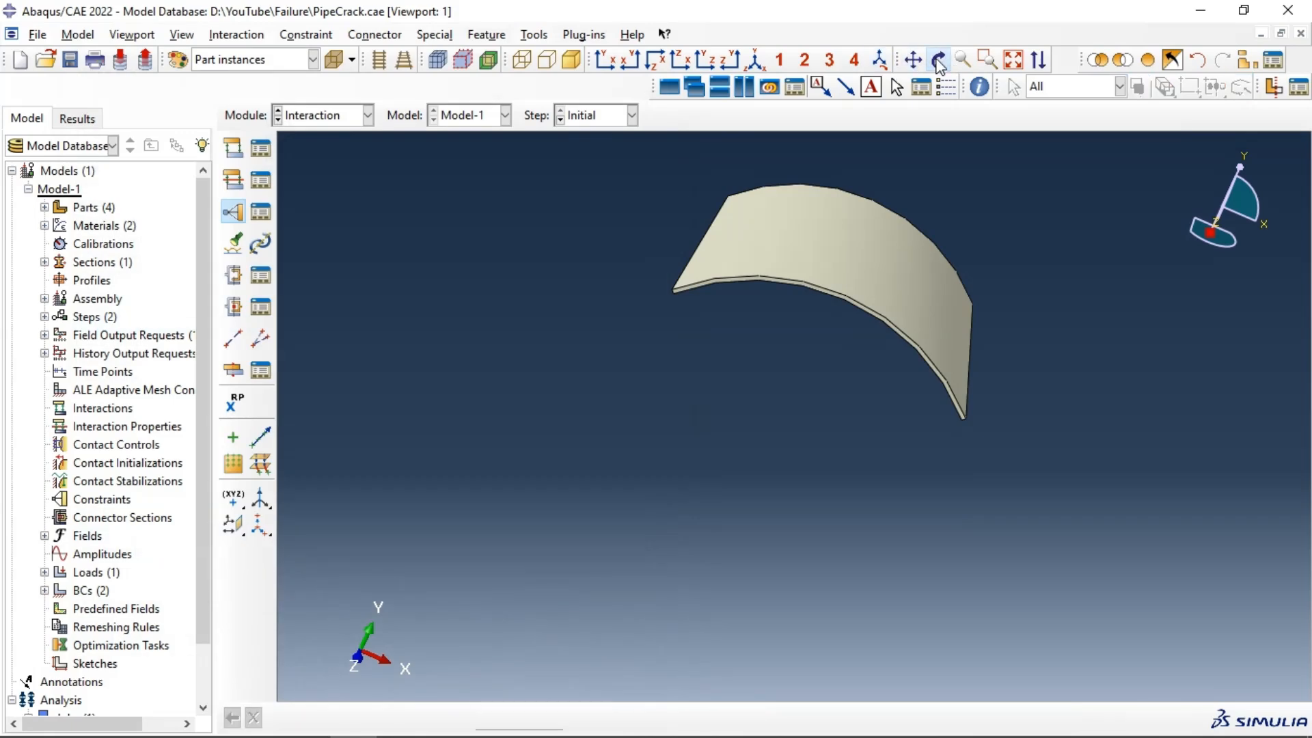
pyautogui.moveTo(821, 294); pyautogui.dragTo(870, 196)
pyautogui.click(939, 60)
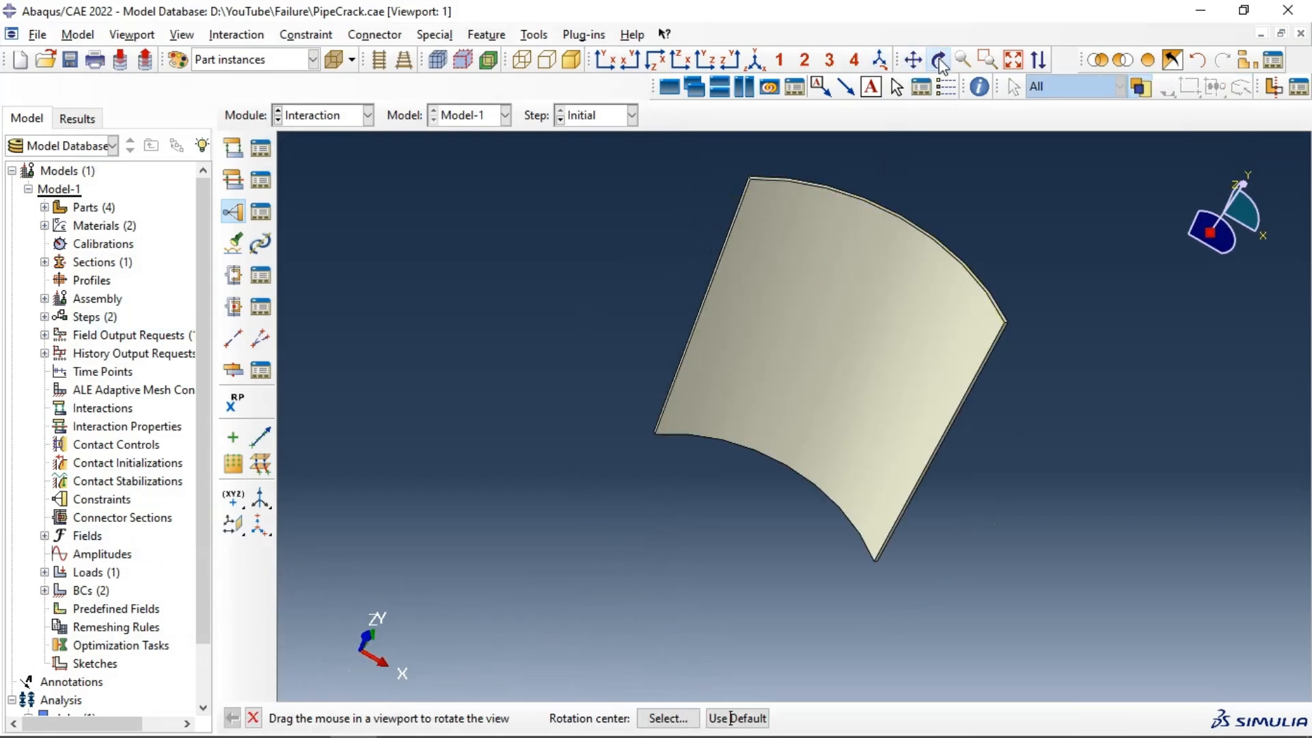
pyautogui.click(824, 327)
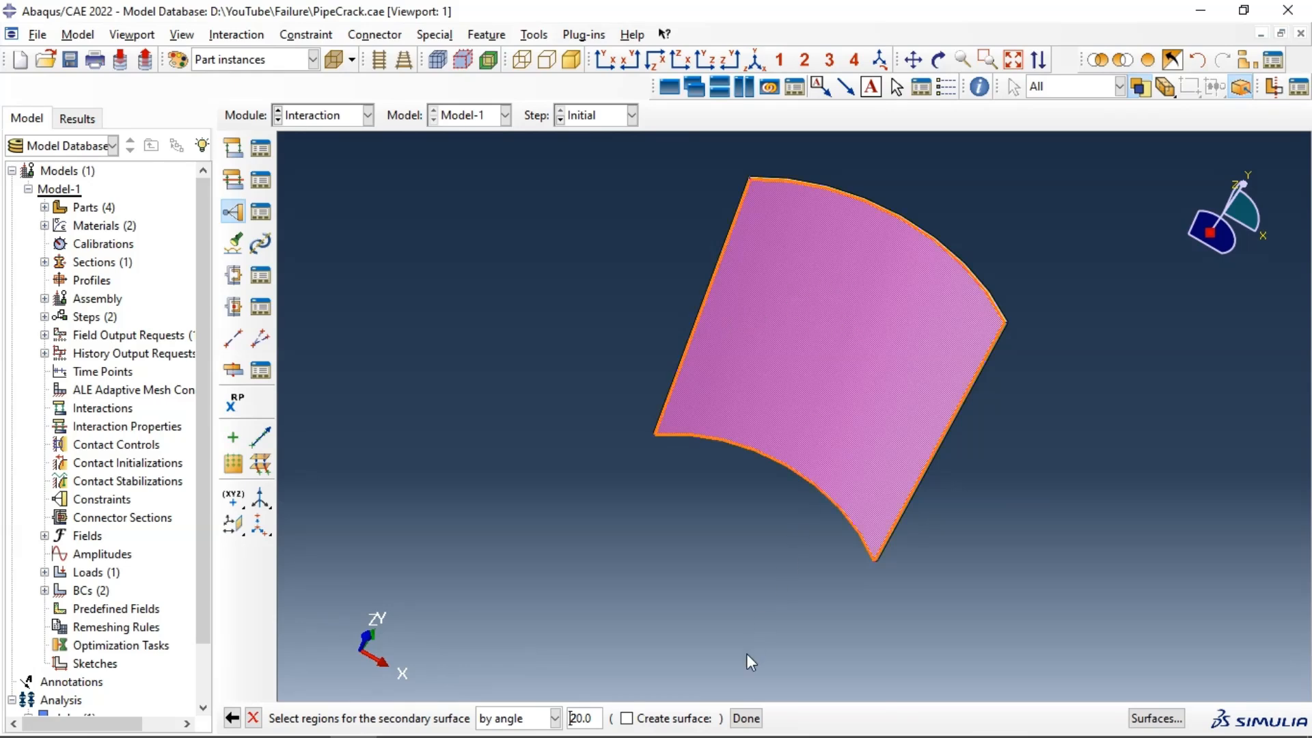
pyautogui.click(746, 718)
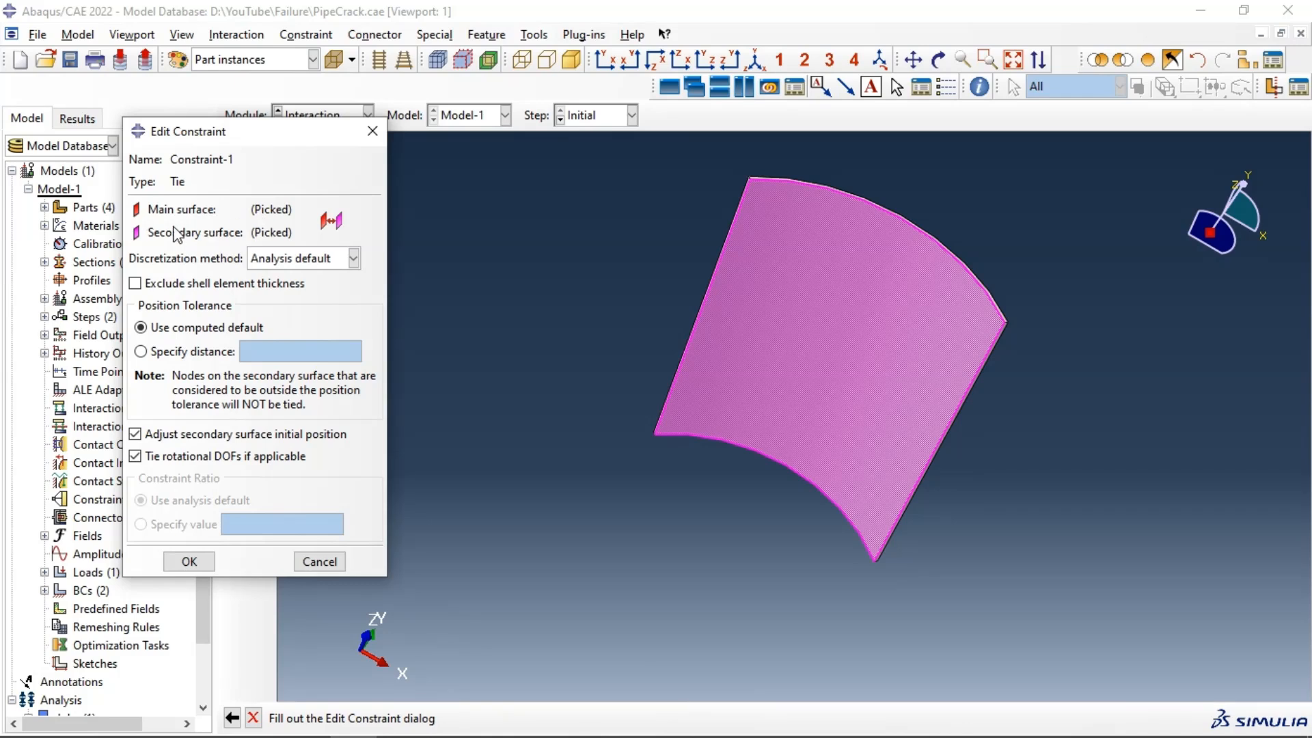
pyautogui.click(210, 567)
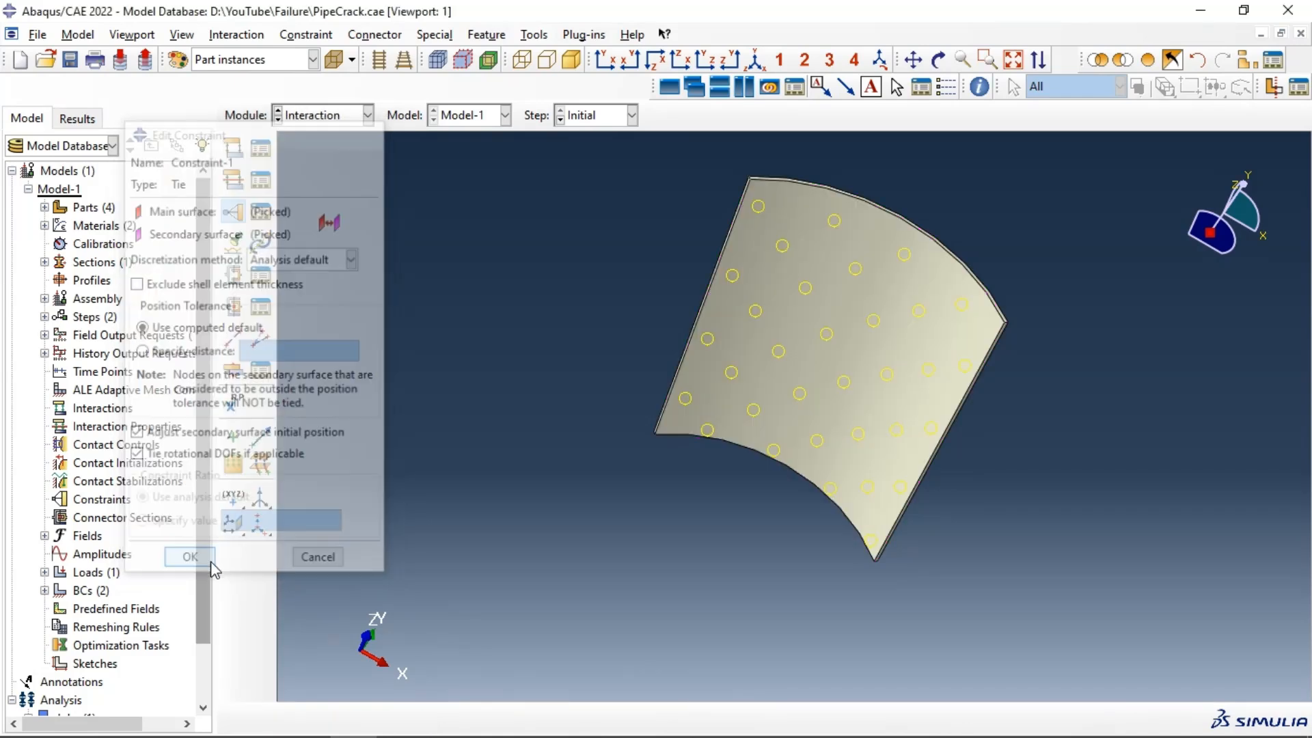
# - Restore the display of the whole assembly and turn it so the patch on the pipe faces the viewer
pyautogui.click(1245, 63)
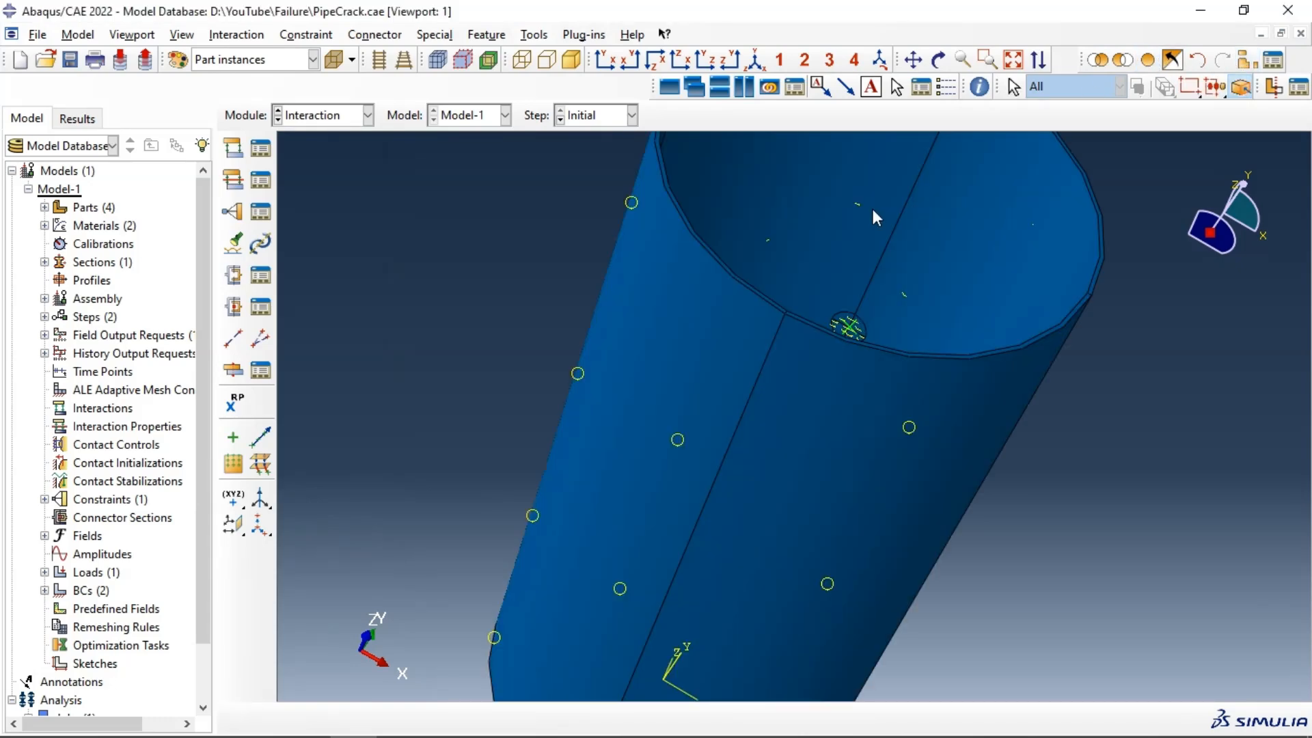
pyautogui.click(940, 61)
pyautogui.moveTo(854, 322); pyautogui.dragTo(761, 375)
pyautogui.click(268, 149)
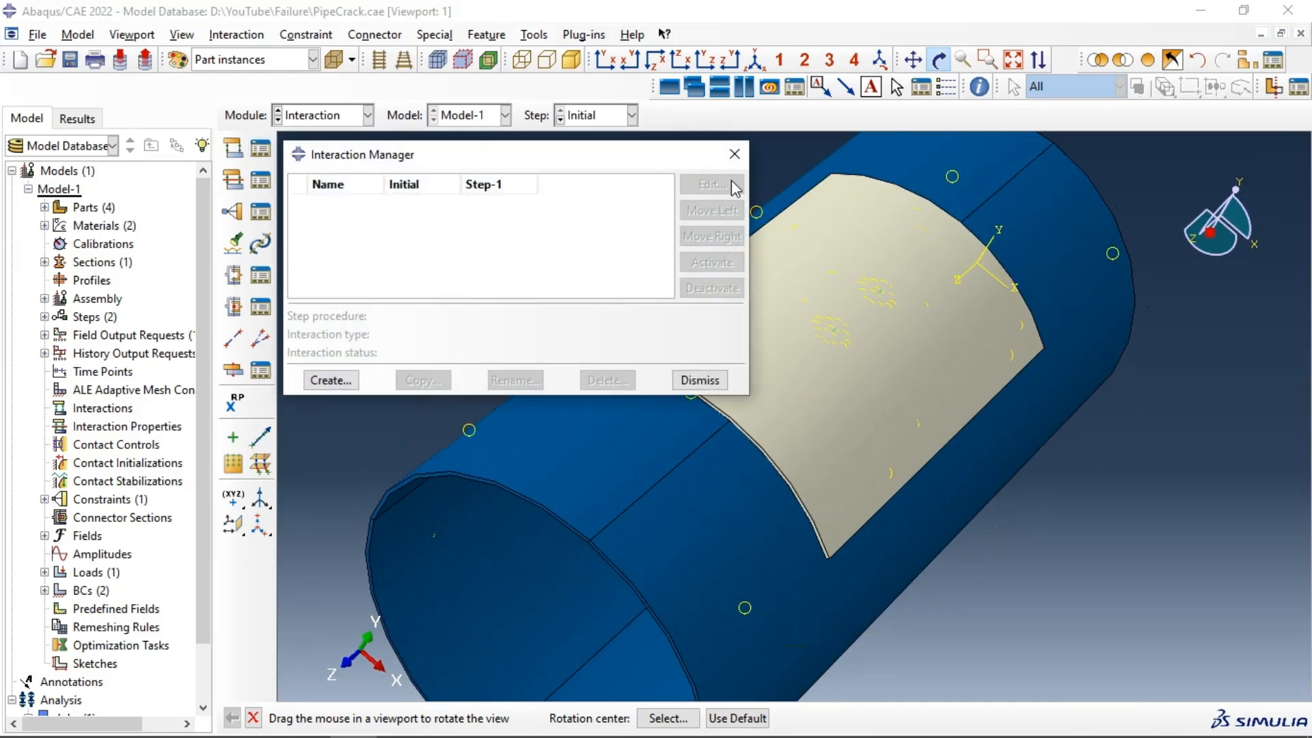
pyautogui.click(727, 158)
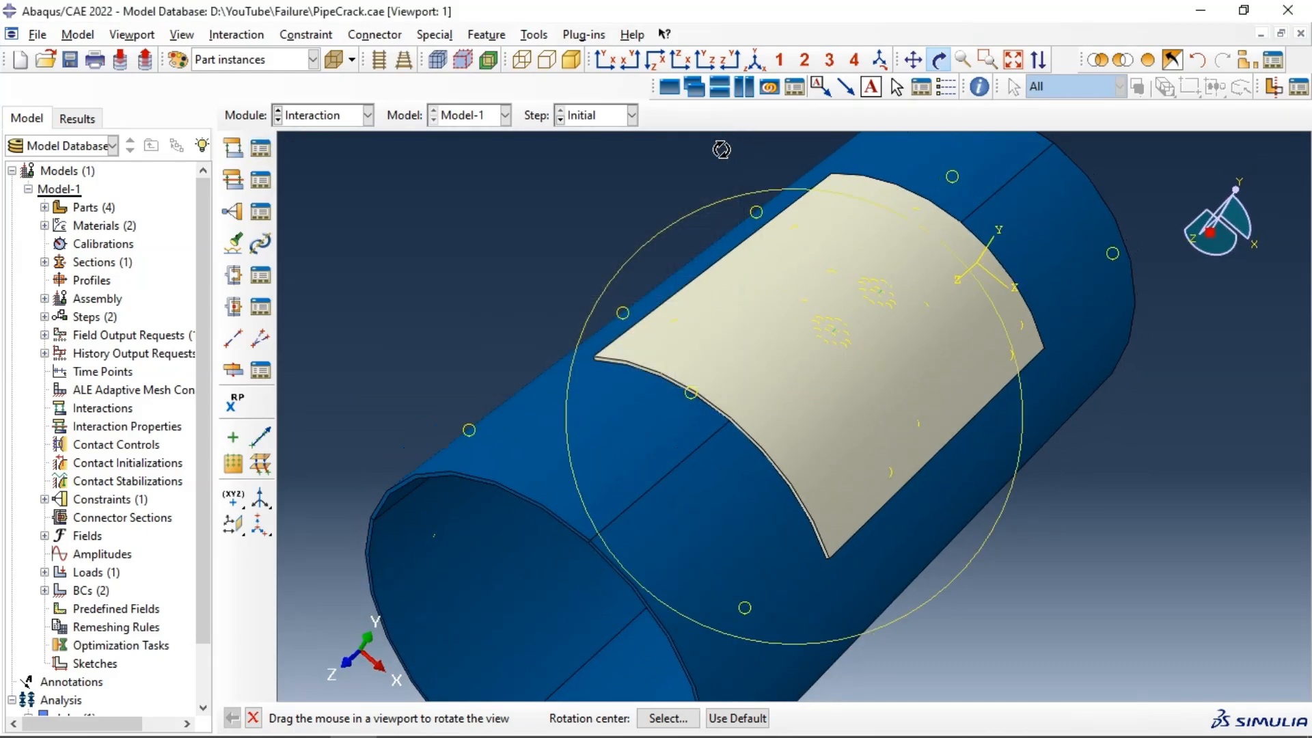
# - In the Mesh module, seed the Patch part with an approximate global size of 5 and generate its mesh
pyautogui.click(322, 117)
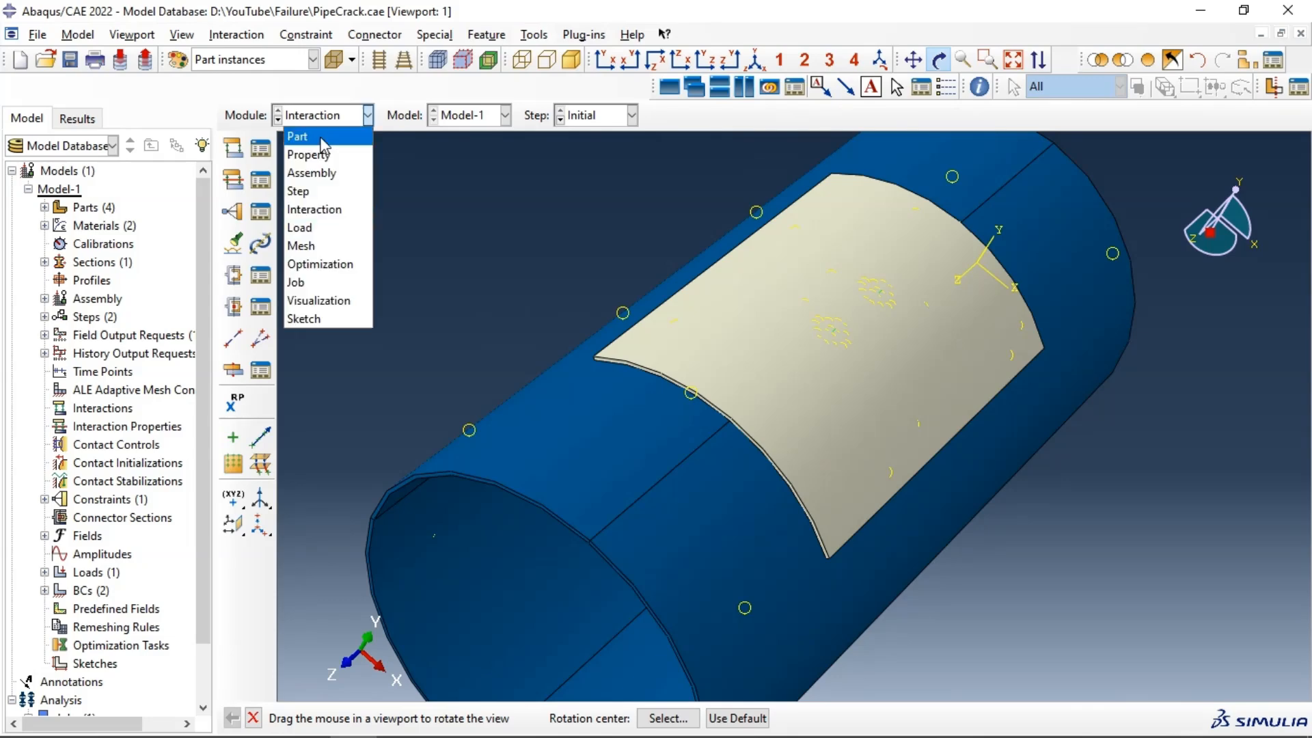
pyautogui.click(314, 246)
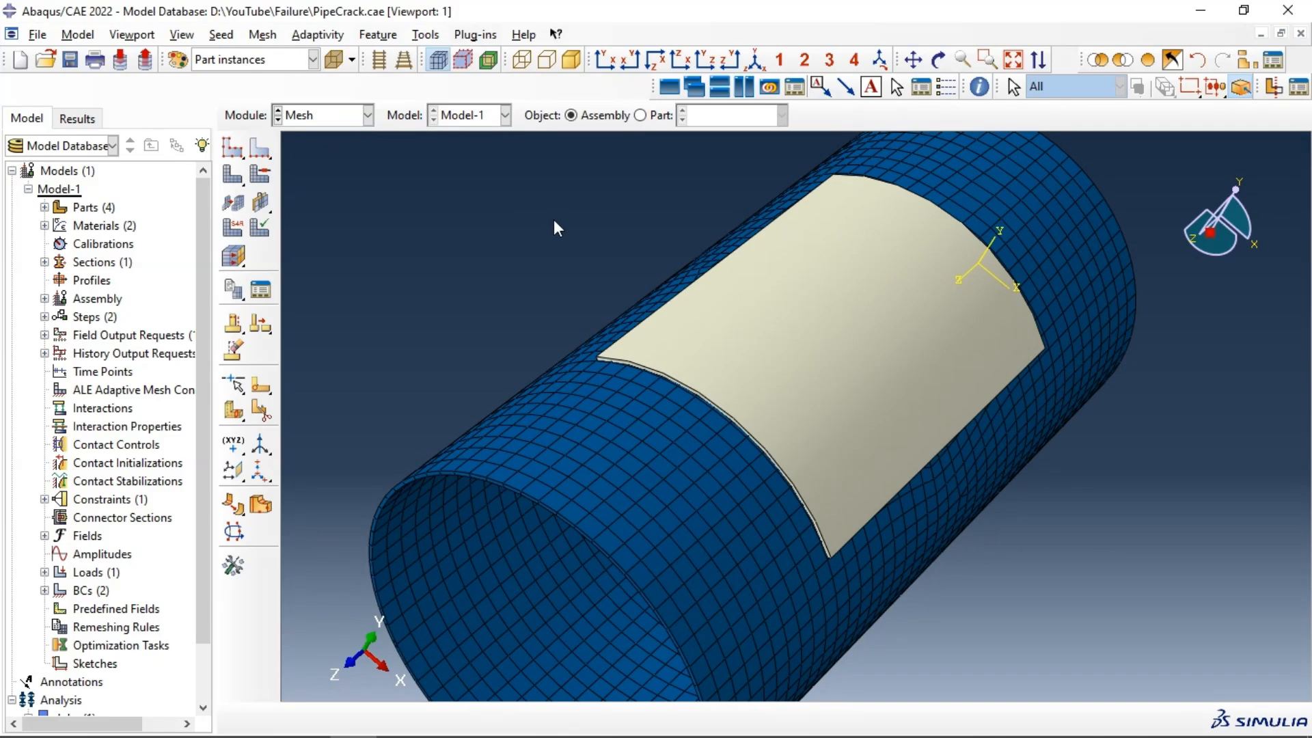
pyautogui.scroll(1, 561, 220)
pyautogui.click(640, 116)
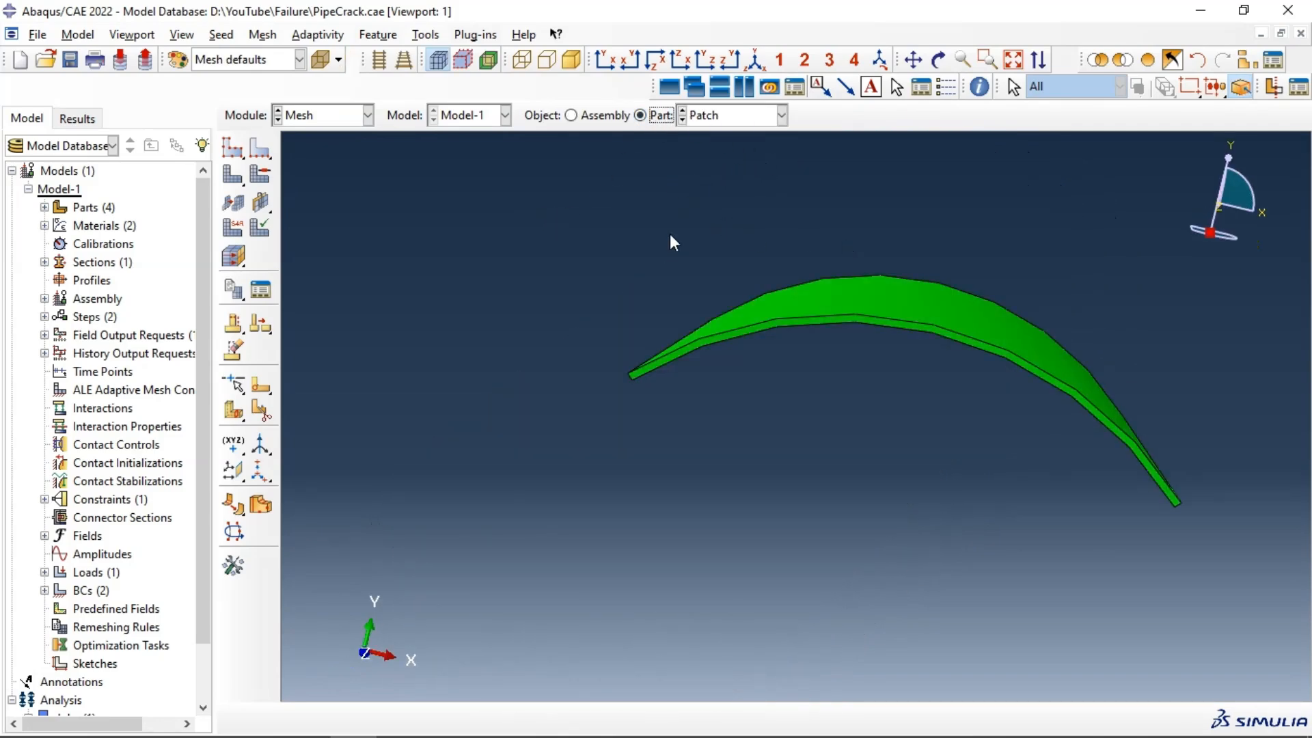
pyautogui.click(233, 152)
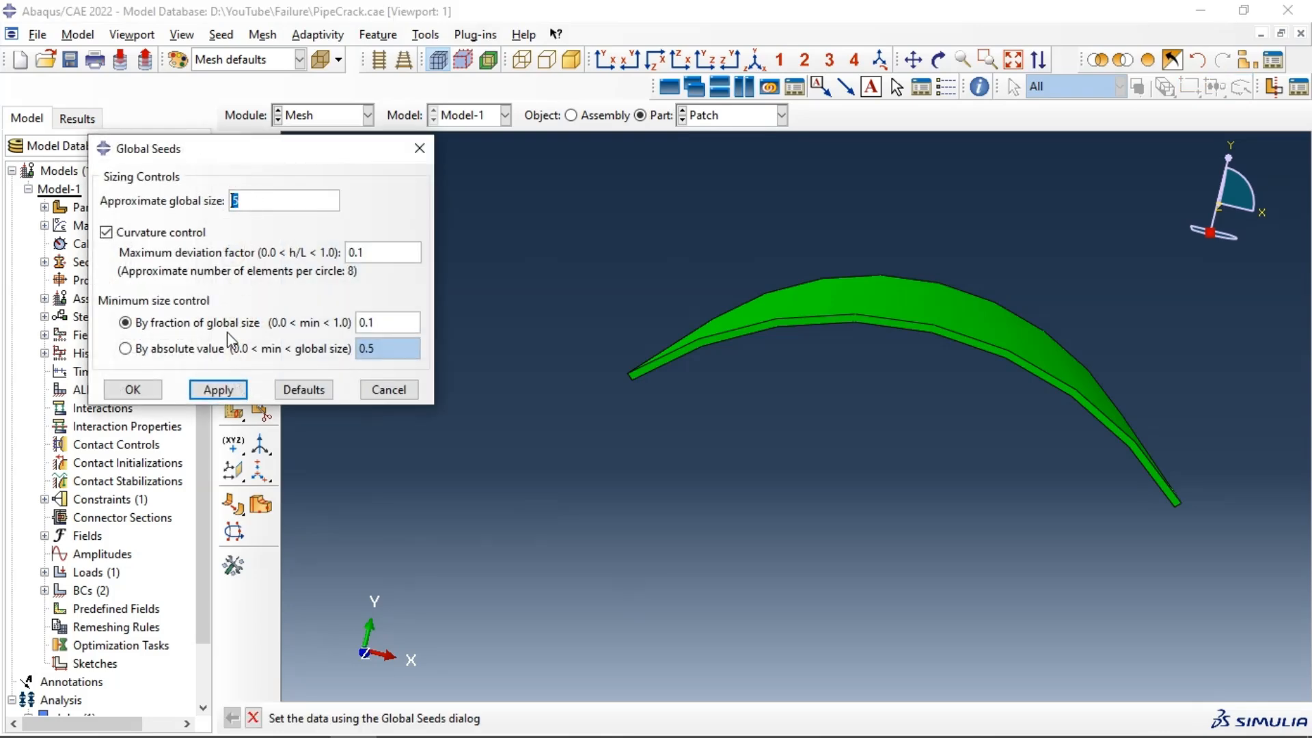
pyautogui.click(216, 388)
pyautogui.click(133, 389)
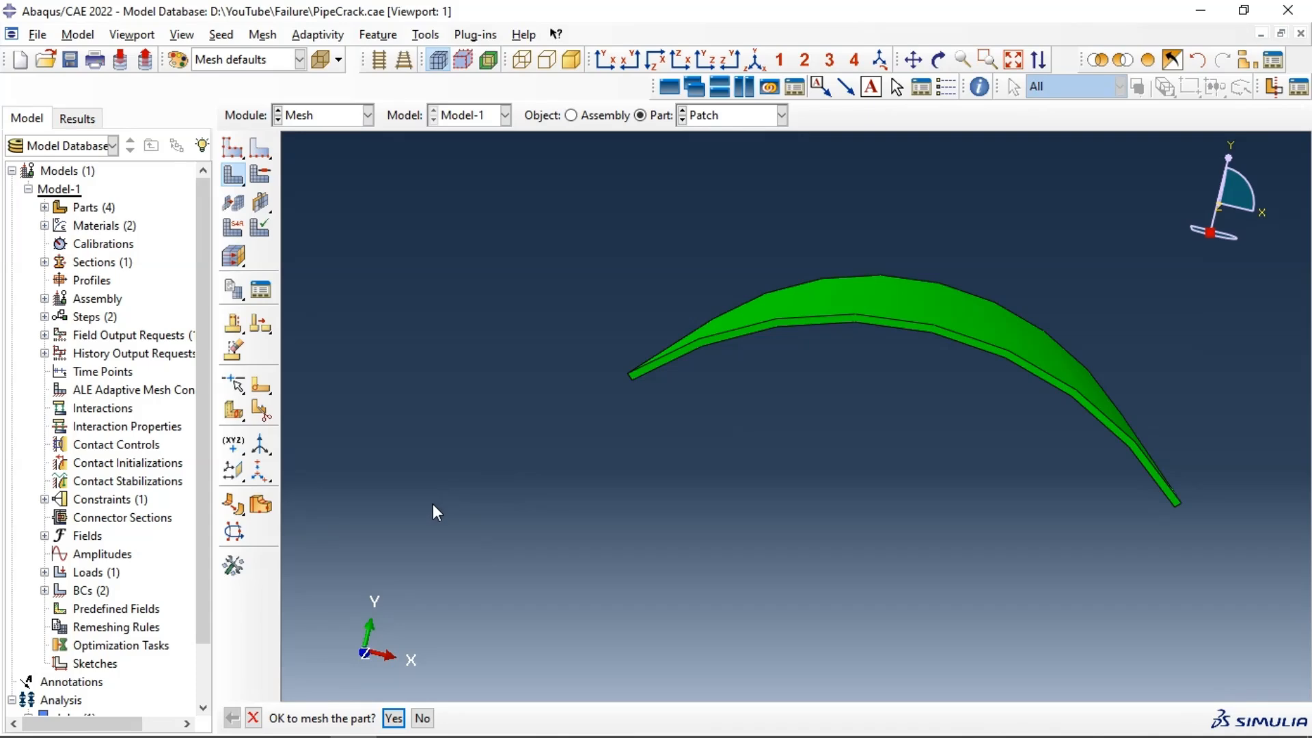
pyautogui.click(393, 718)
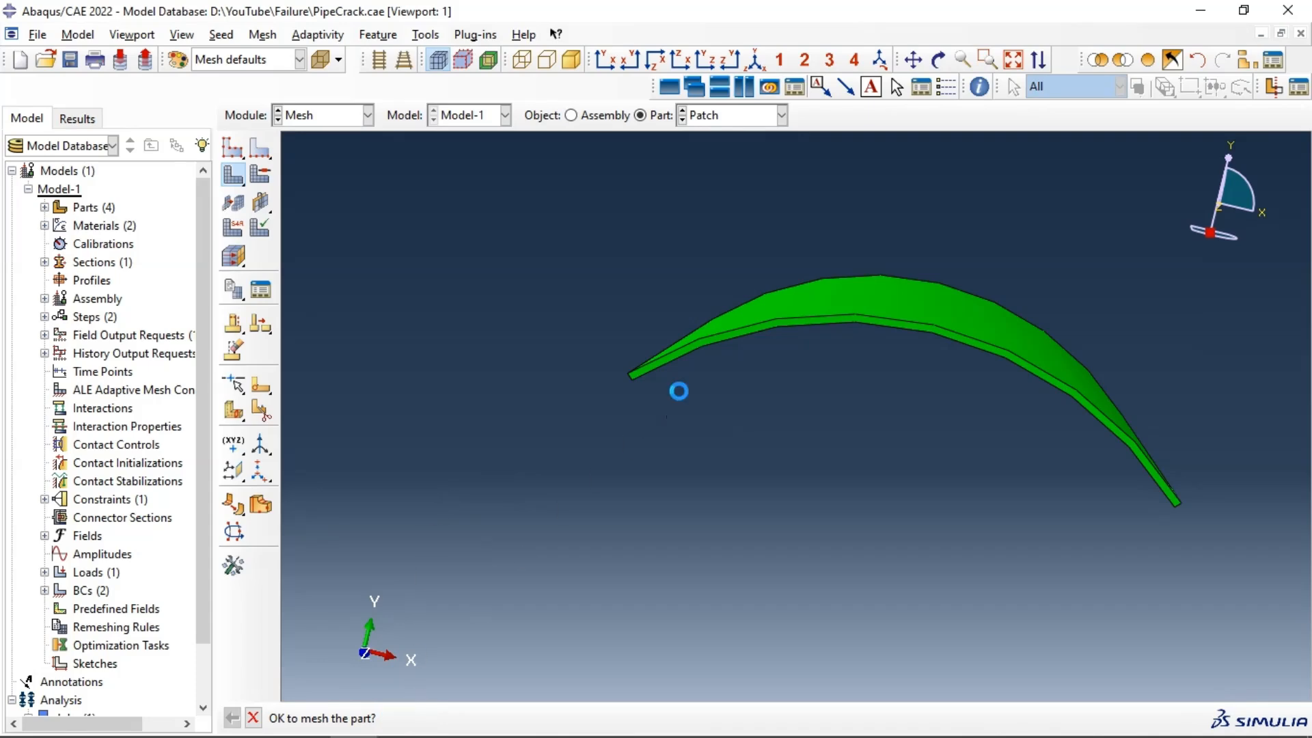
# - Display the whole assembly's mesh and turn it to examine the meshed patch on the pipe
pyautogui.click(571, 115)
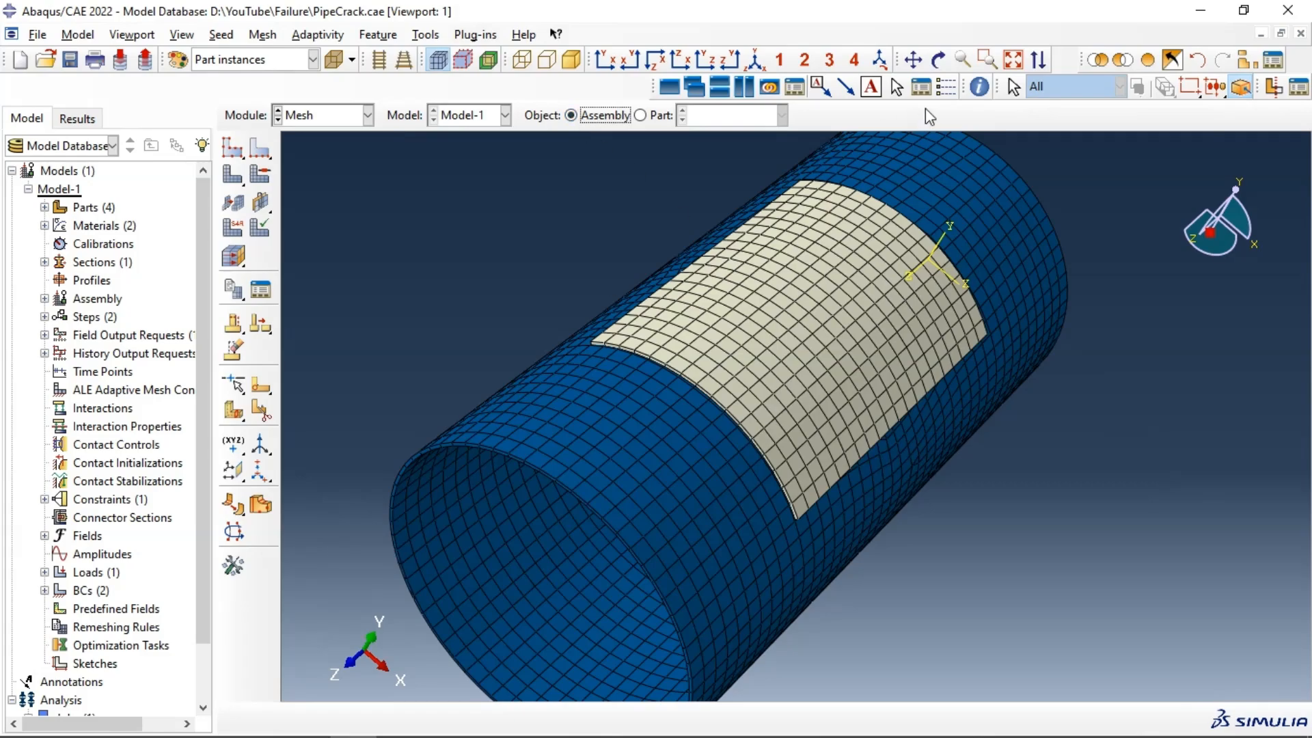
pyautogui.click(939, 60)
pyautogui.moveTo(786, 307); pyautogui.dragTo(766, 276)
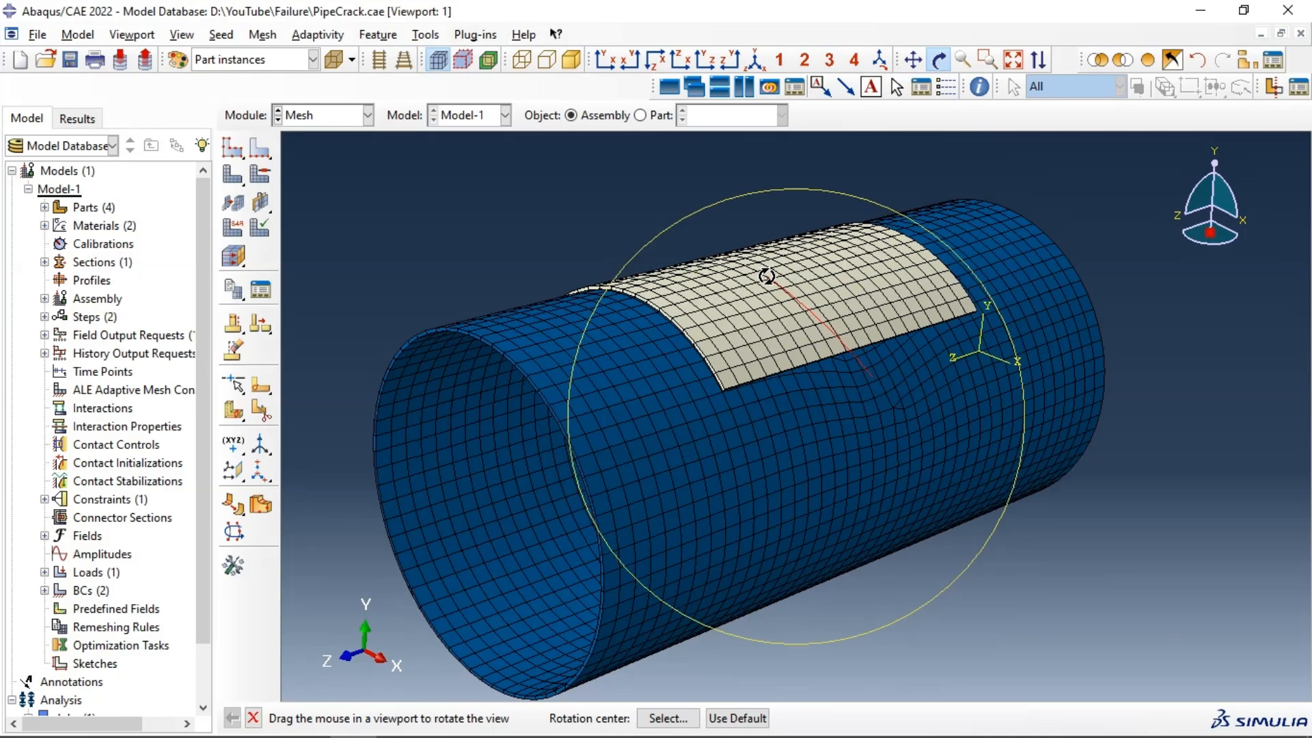
pyautogui.moveTo(813, 369); pyautogui.dragTo(784, 344)
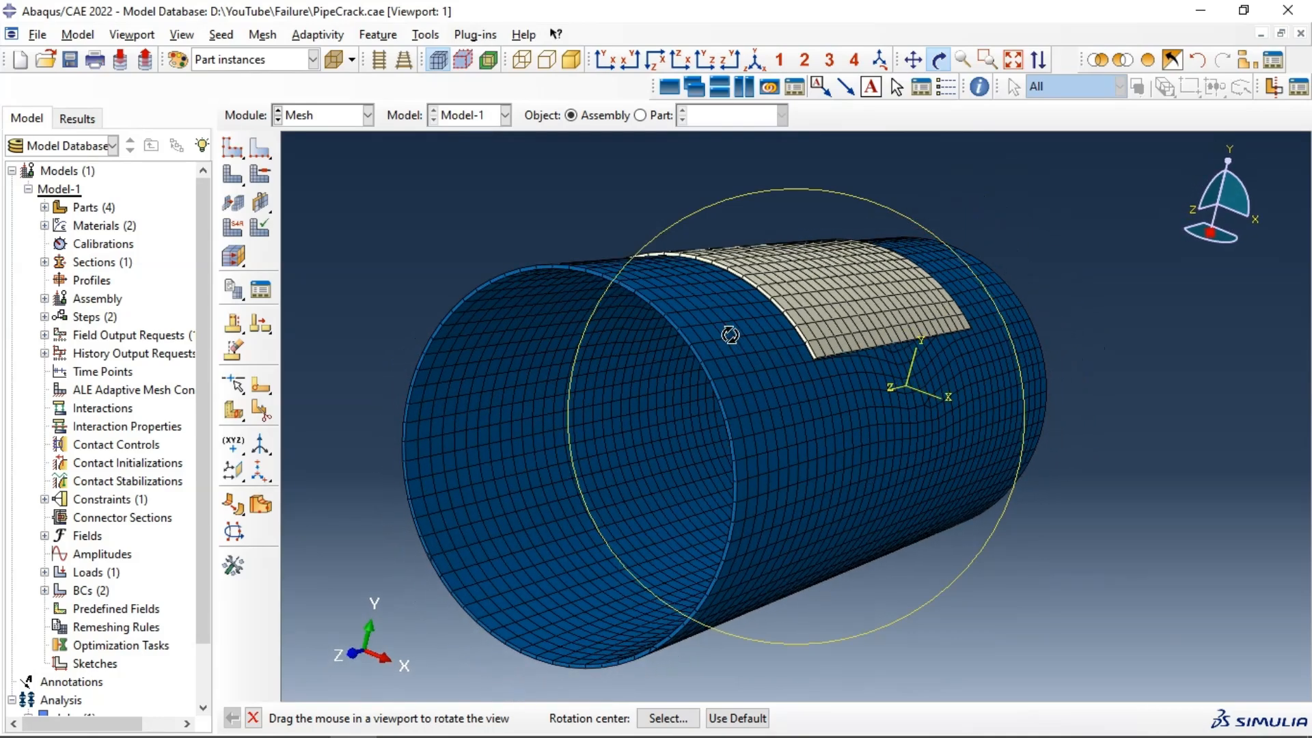
pyautogui.moveTo(711, 327); pyautogui.dragTo(787, 319)
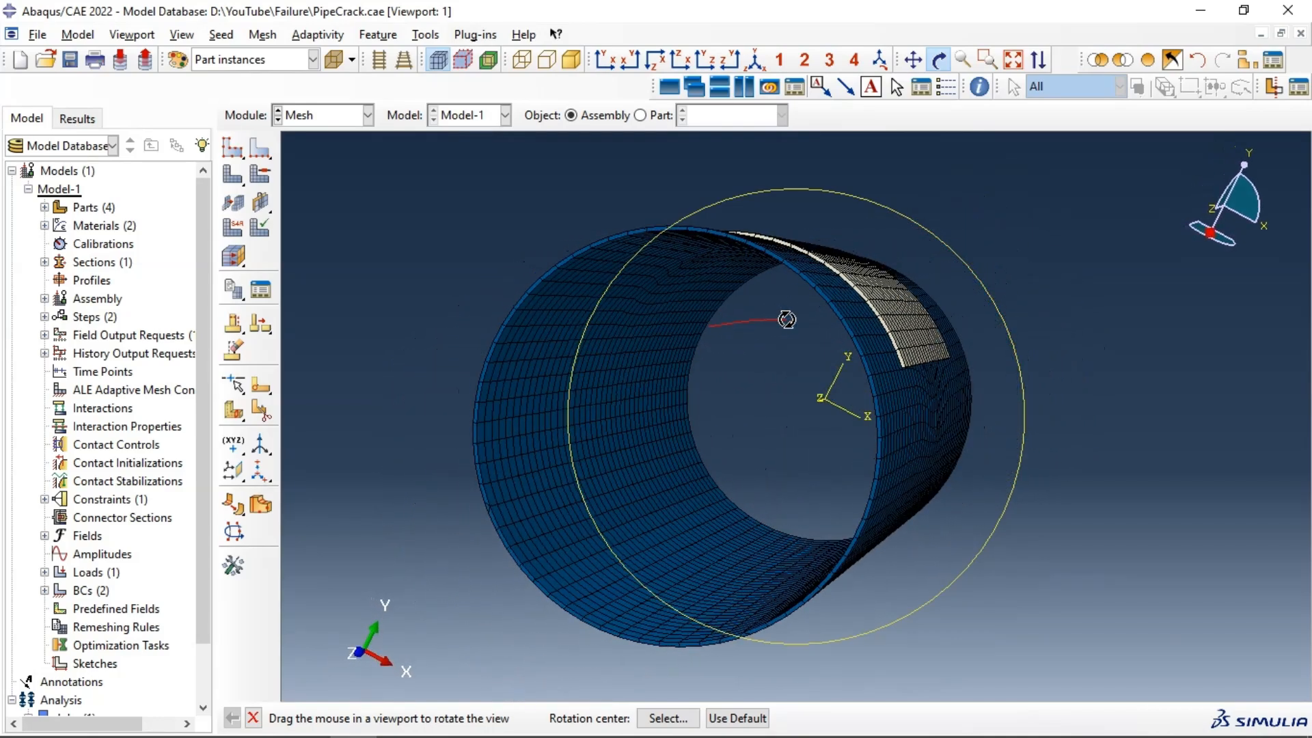
# - In the Job module, create a job named PatchCrack from Model-1
pyautogui.click(338, 115)
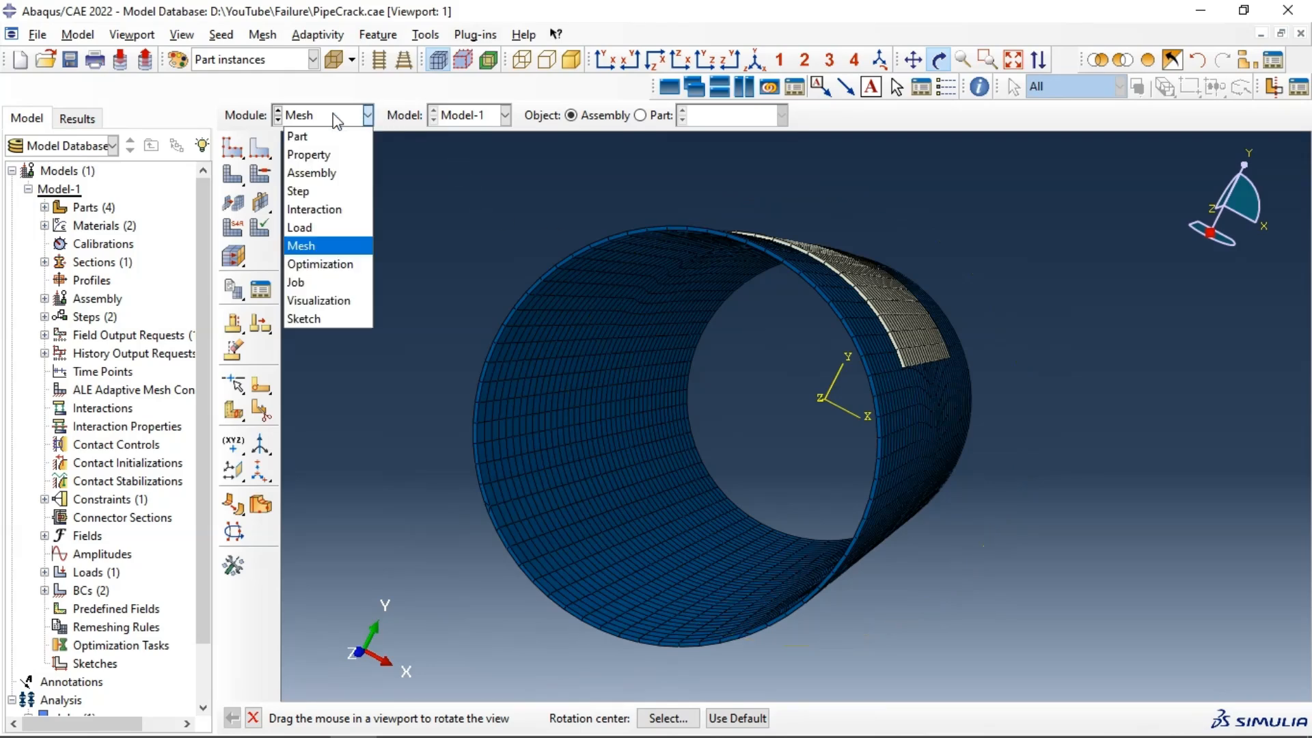
pyautogui.click(322, 283)
pyautogui.click(487, 423)
pyautogui.write('PatchCra')
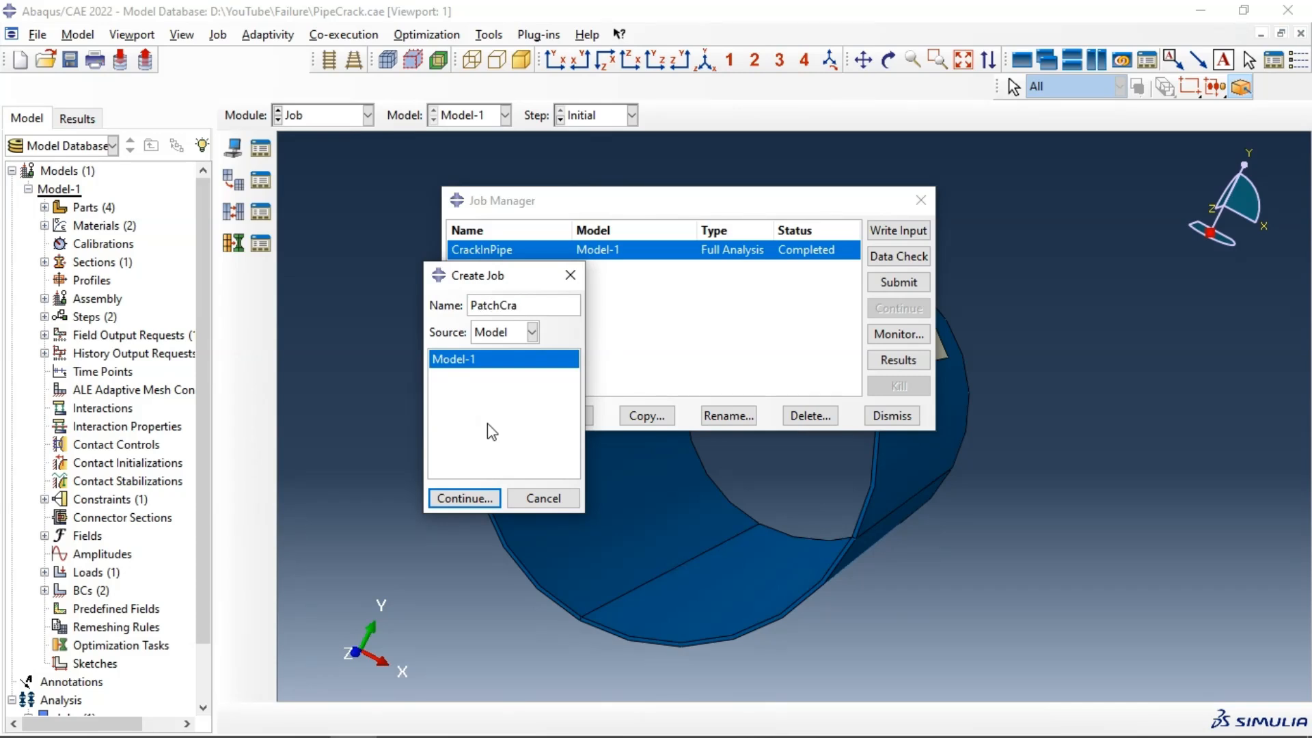
pyautogui.write('ck')
pyautogui.click(497, 491)
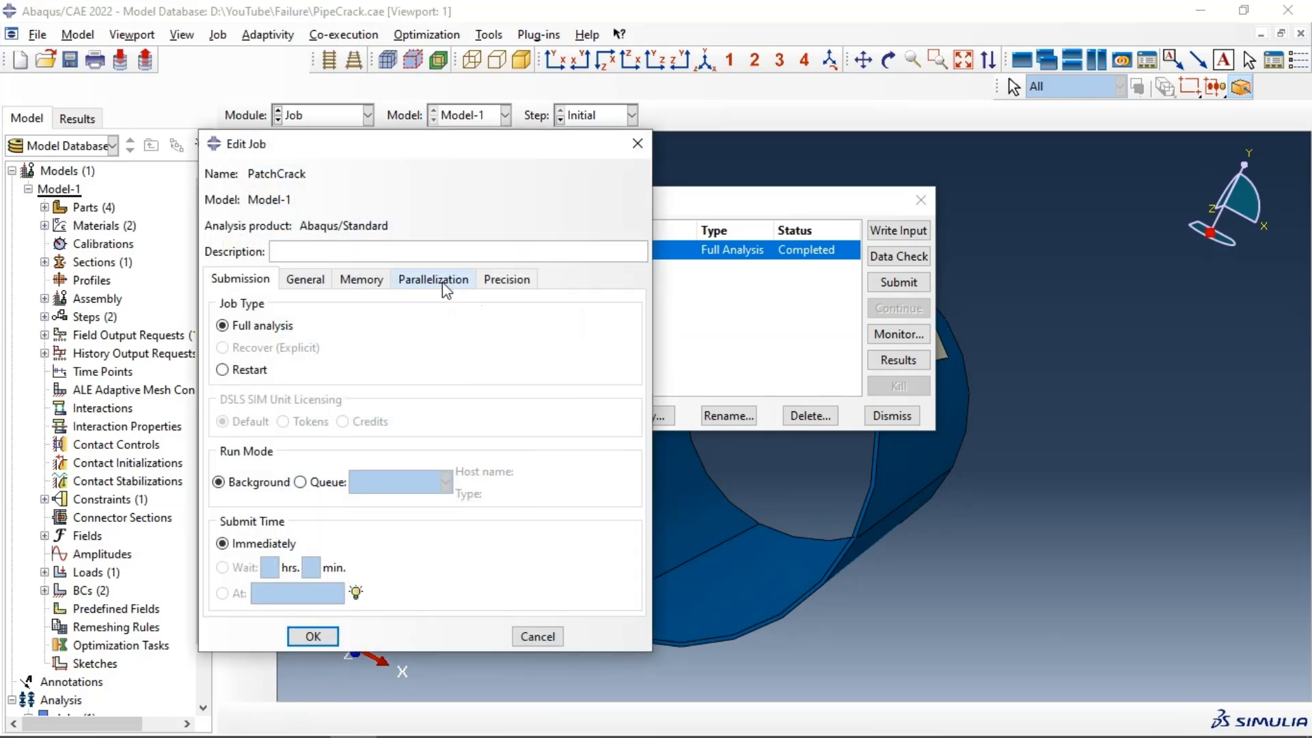
# - Enable multiple processors with 2 processors for the PatchCrack job and submit it for analysis
pyautogui.click(441, 282)
pyautogui.click(296, 305)
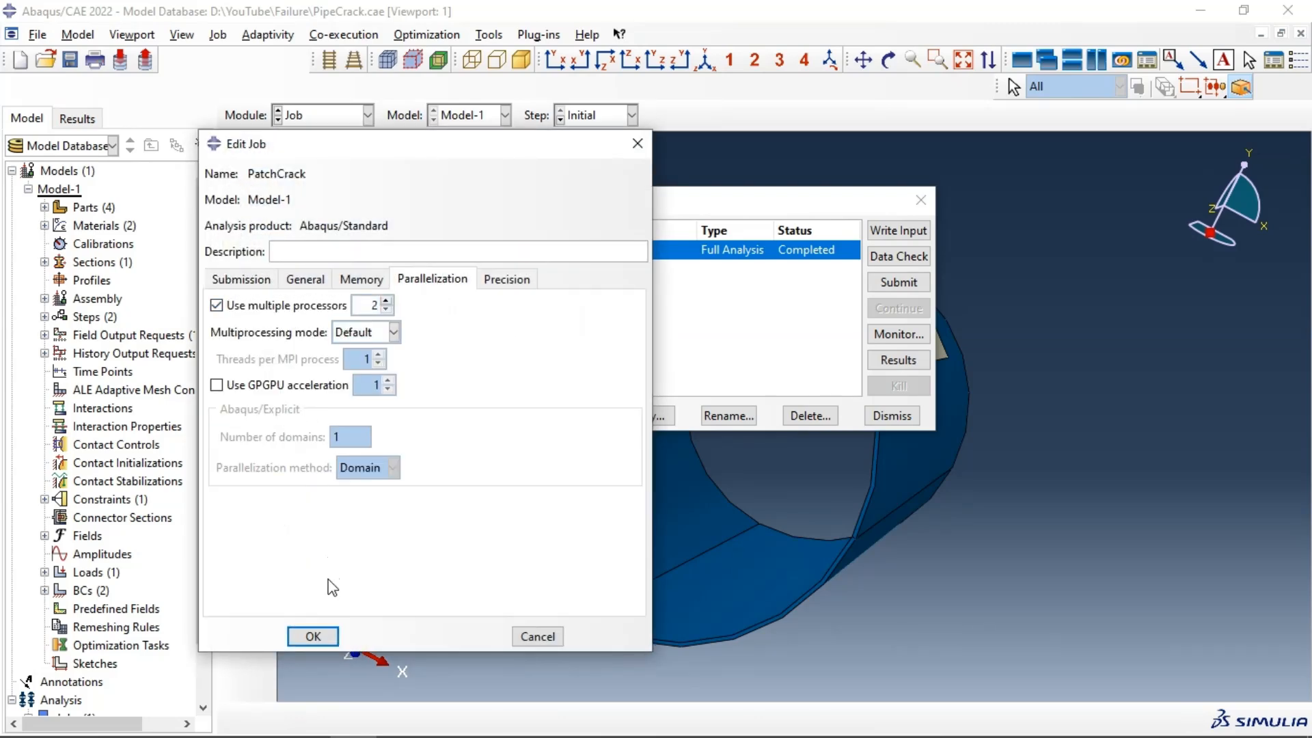
pyautogui.click(315, 637)
pyautogui.click(898, 287)
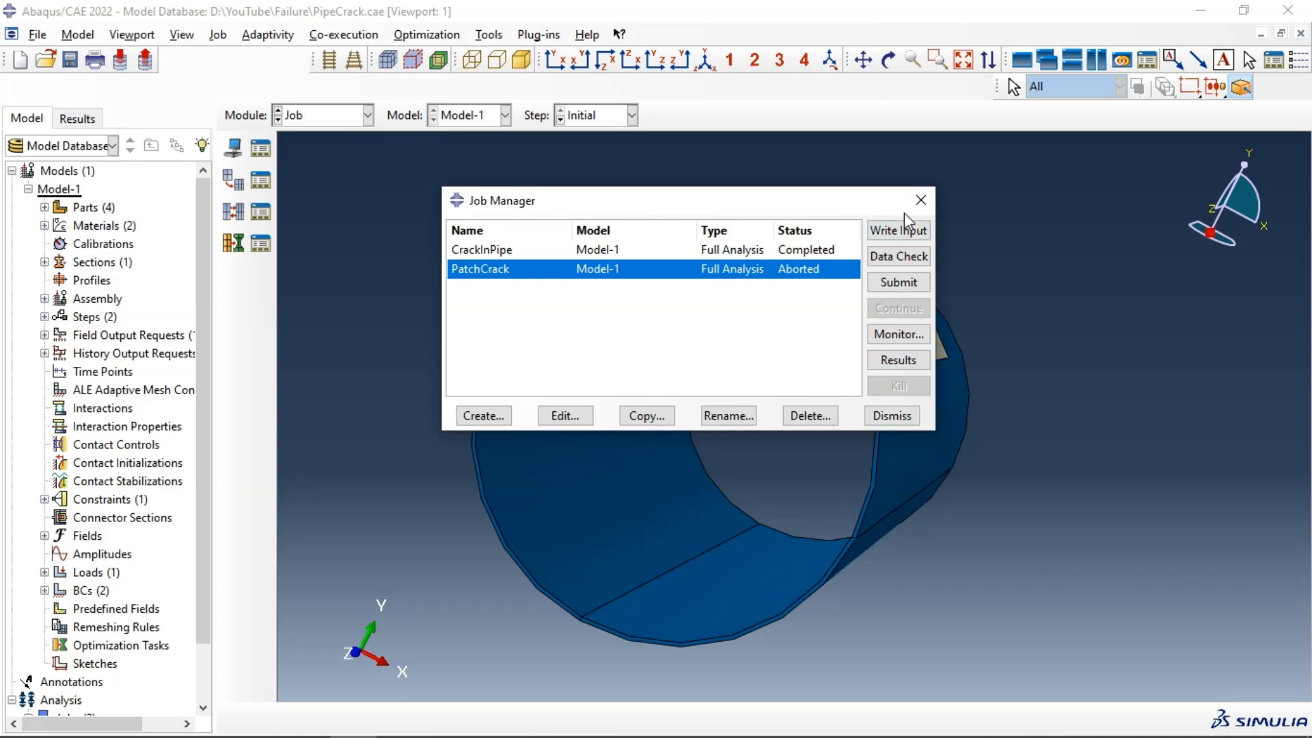
# - Open the monitor of the PatchCrack job and read its error messages
pyautogui.click(902, 334)
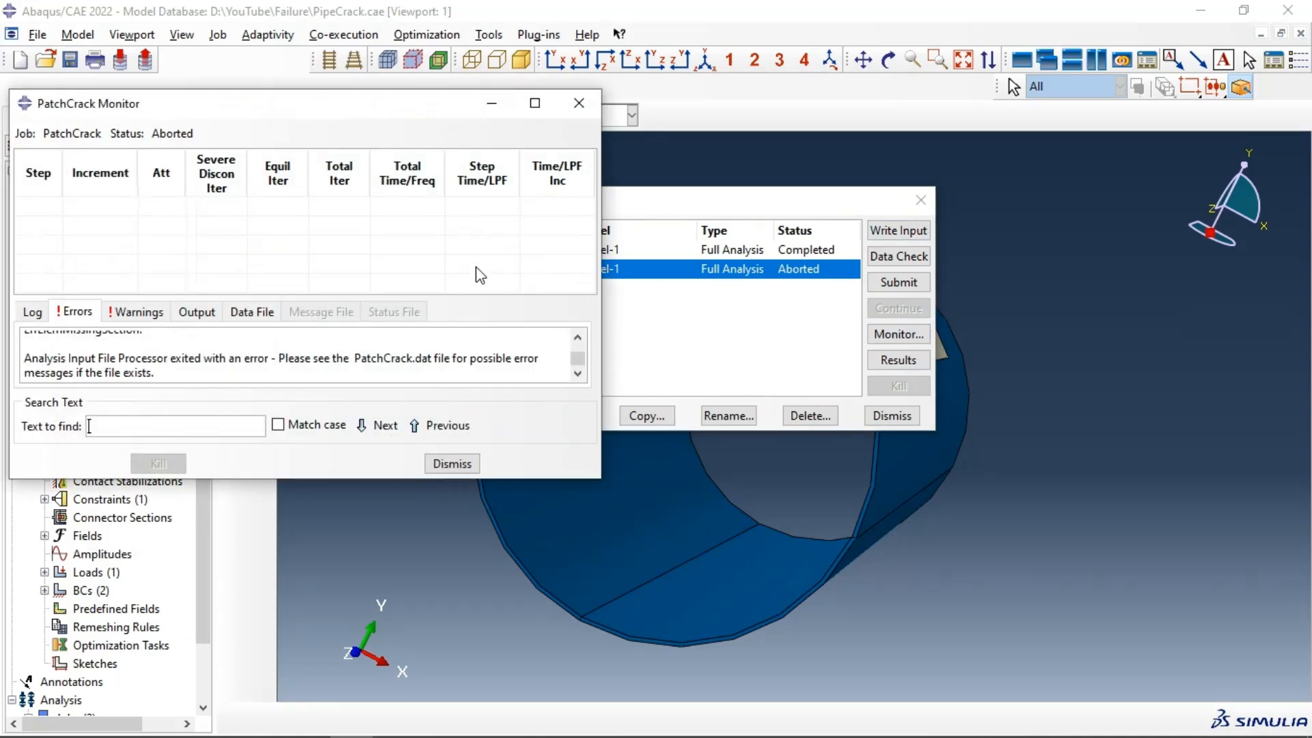
pyautogui.scroll(1, 196, 331)
pyautogui.moveTo(144, 353); pyautogui.dragTo(22, 344)
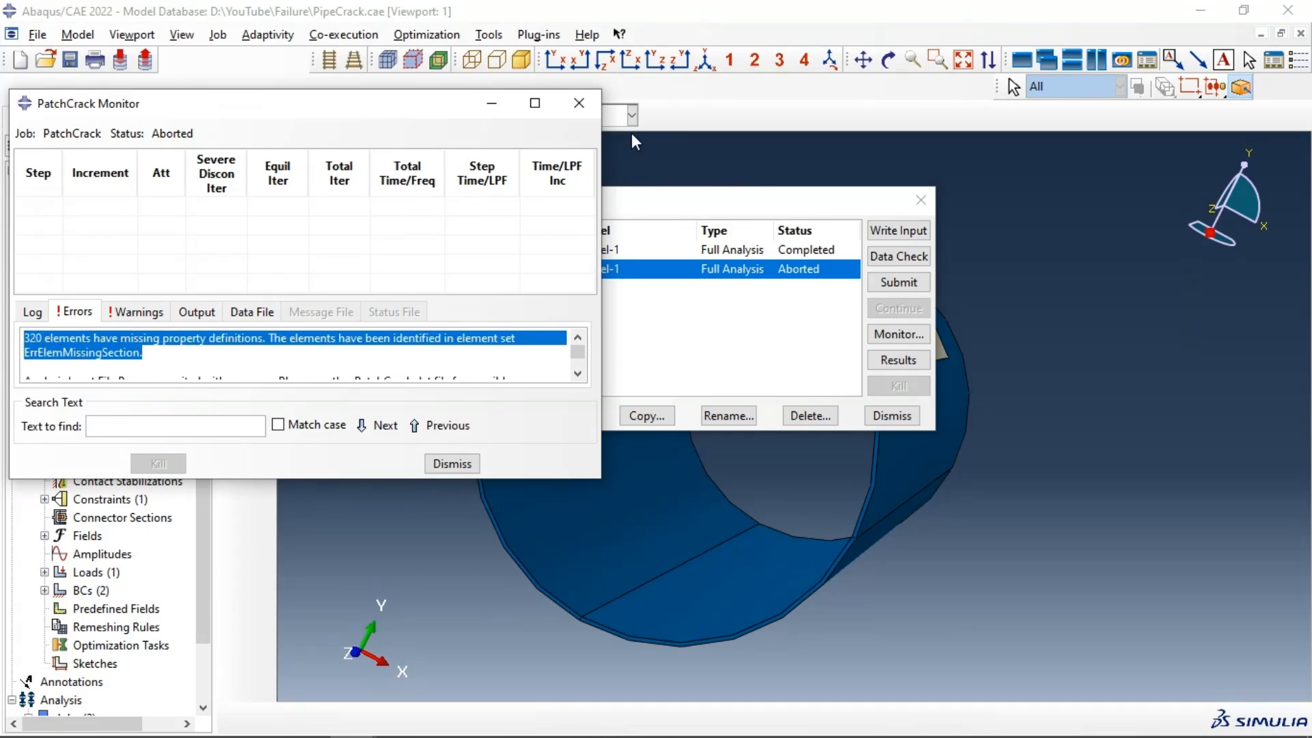
pyautogui.click(579, 103)
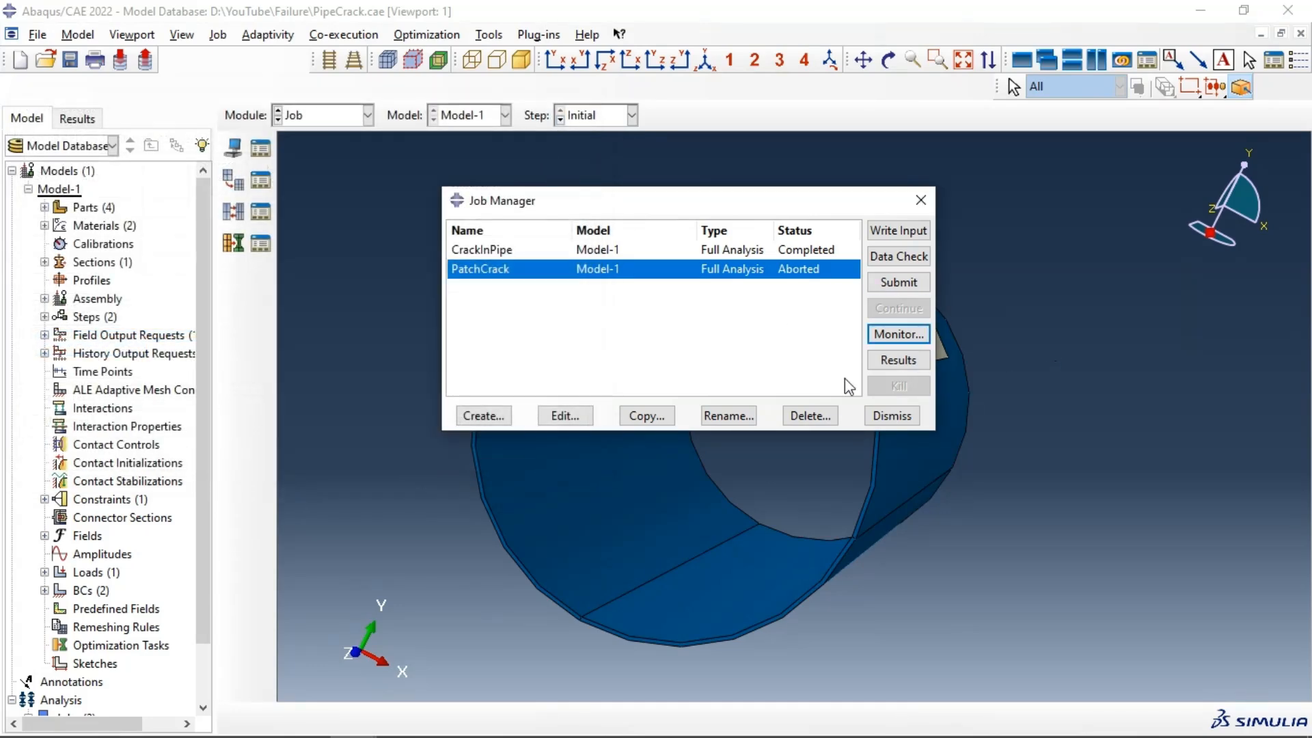
# - Return to the Patch part's mesh and assign it Standard, linear elements of the Continuum Shell family
pyautogui.click(368, 115)
pyautogui.click(316, 248)
pyautogui.click(661, 115)
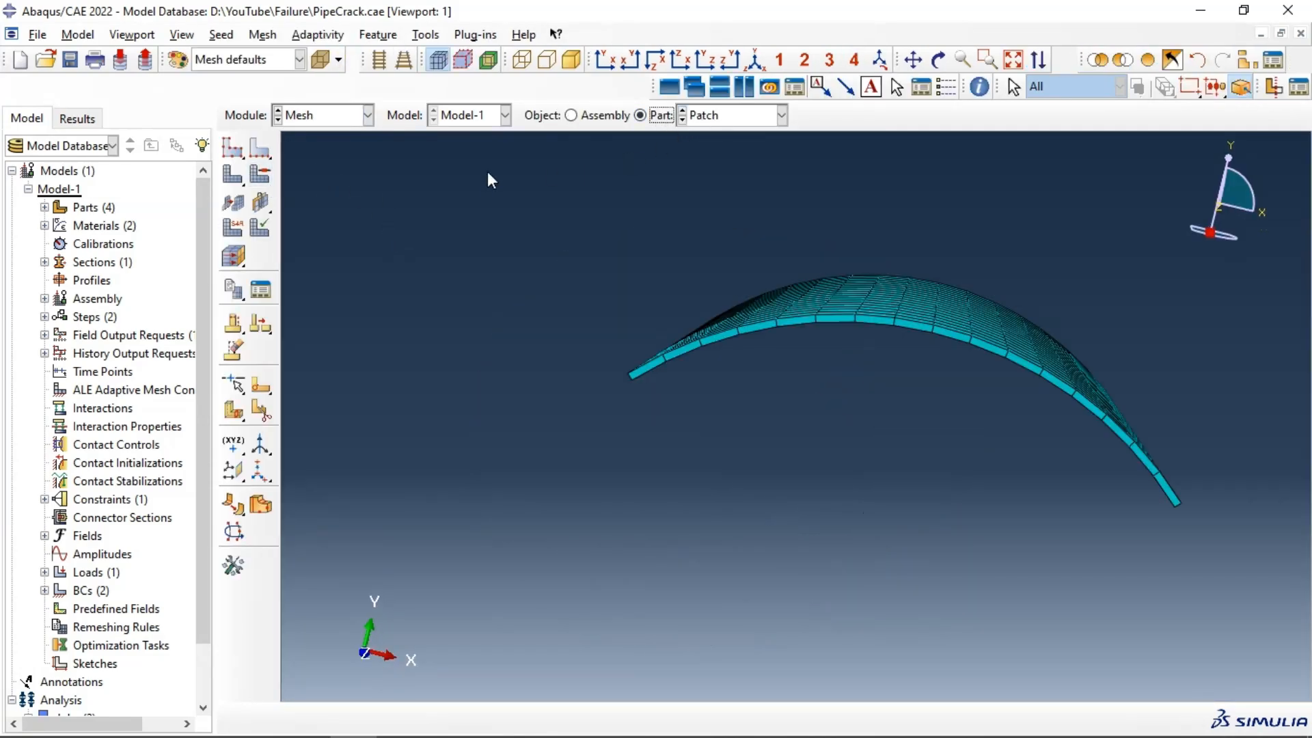
pyautogui.click(235, 223)
pyautogui.scroll(-1, 475, 176)
pyautogui.click(482, 179)
pyautogui.scroll(1, 388, 165)
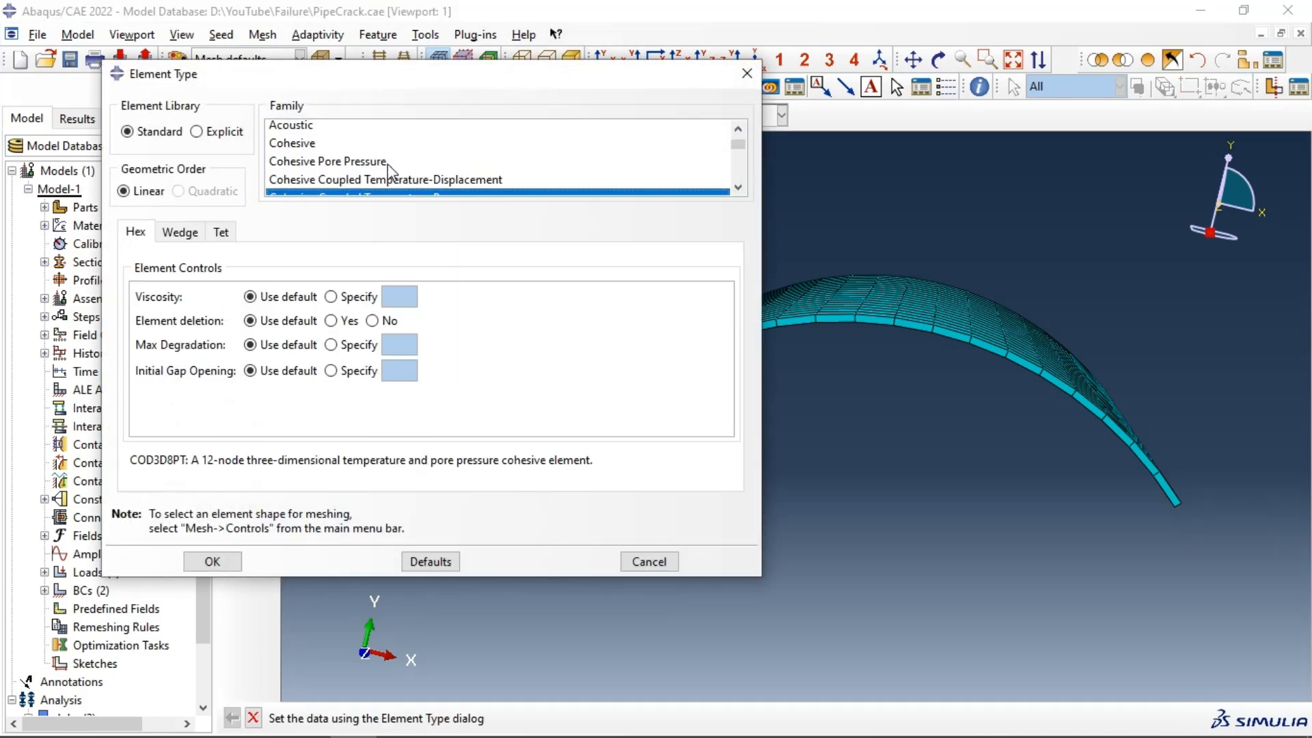
pyautogui.scroll(-2, 314, 186)
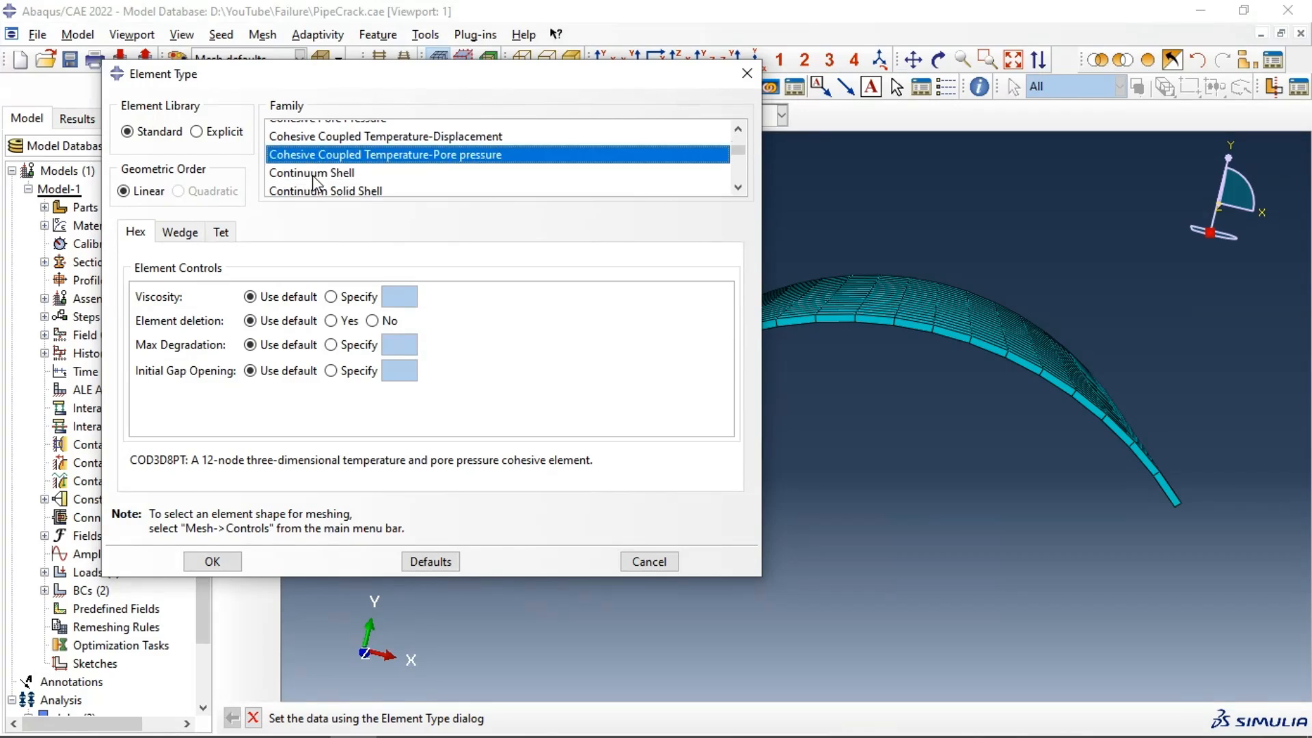
pyautogui.click(321, 129)
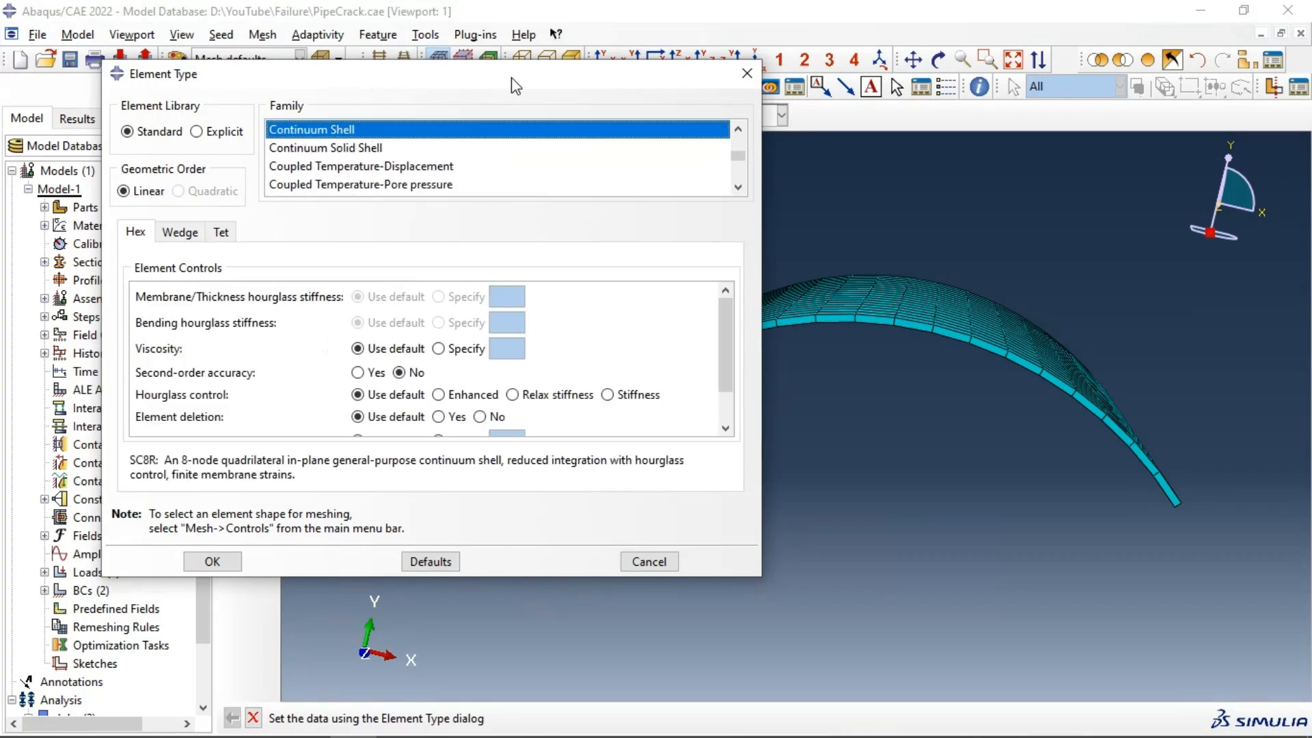
pyautogui.moveTo(512, 79); pyautogui.dragTo(712, 155)
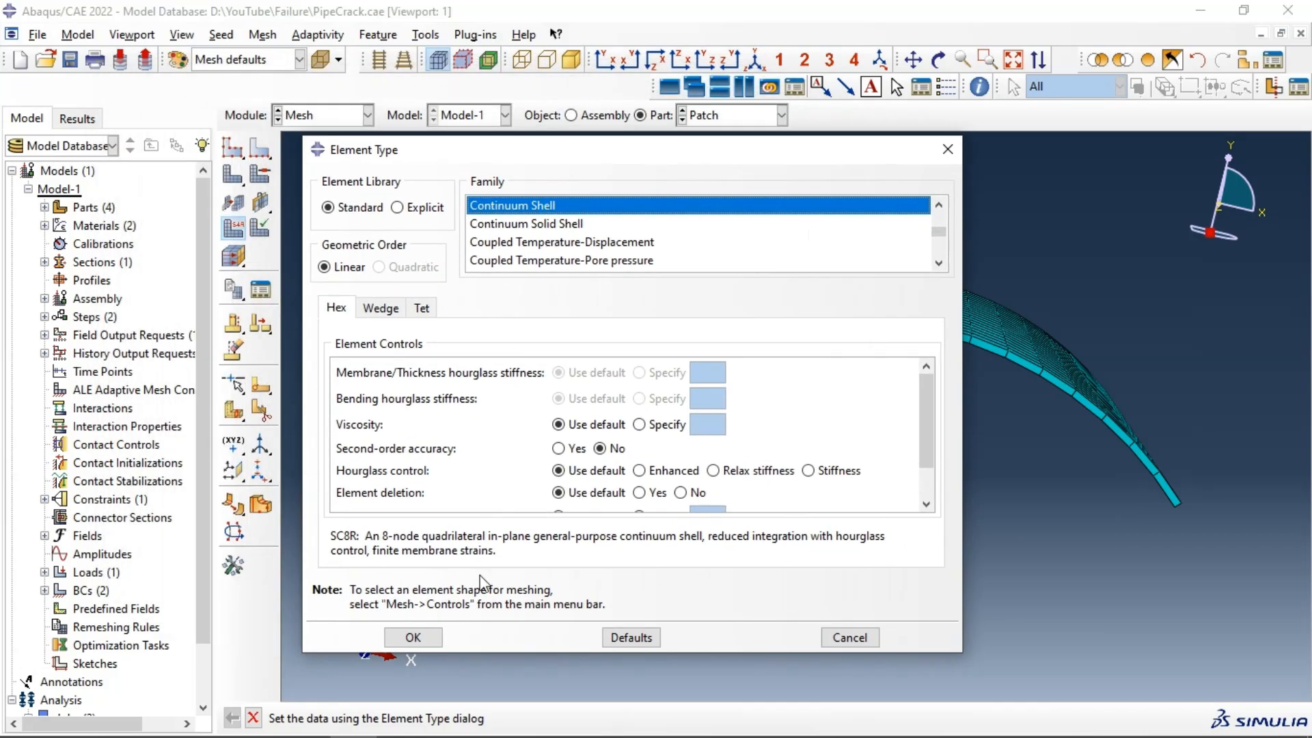
pyautogui.click(418, 636)
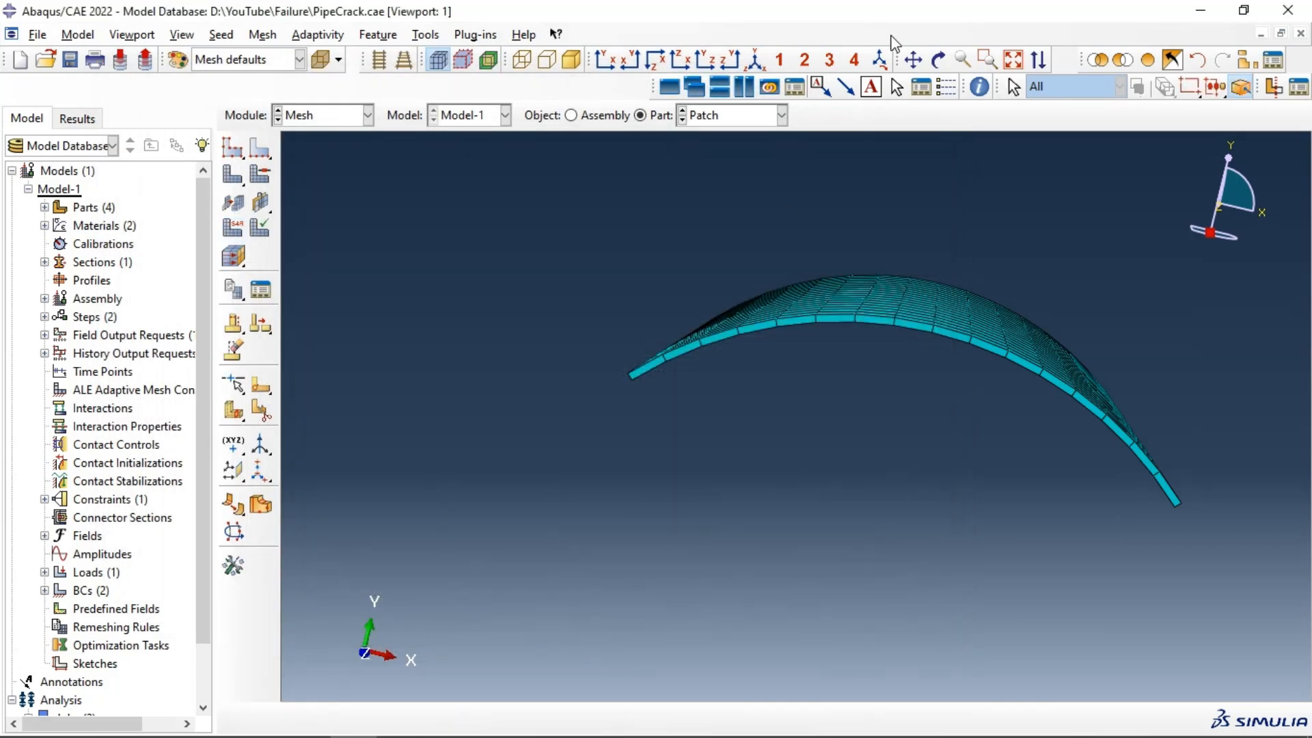
# - Assign the patch's mesh stack direction, using its outer curved face as the top reference face
pyautogui.click(938, 60)
pyautogui.moveTo(957, 306); pyautogui.dragTo(837, 318)
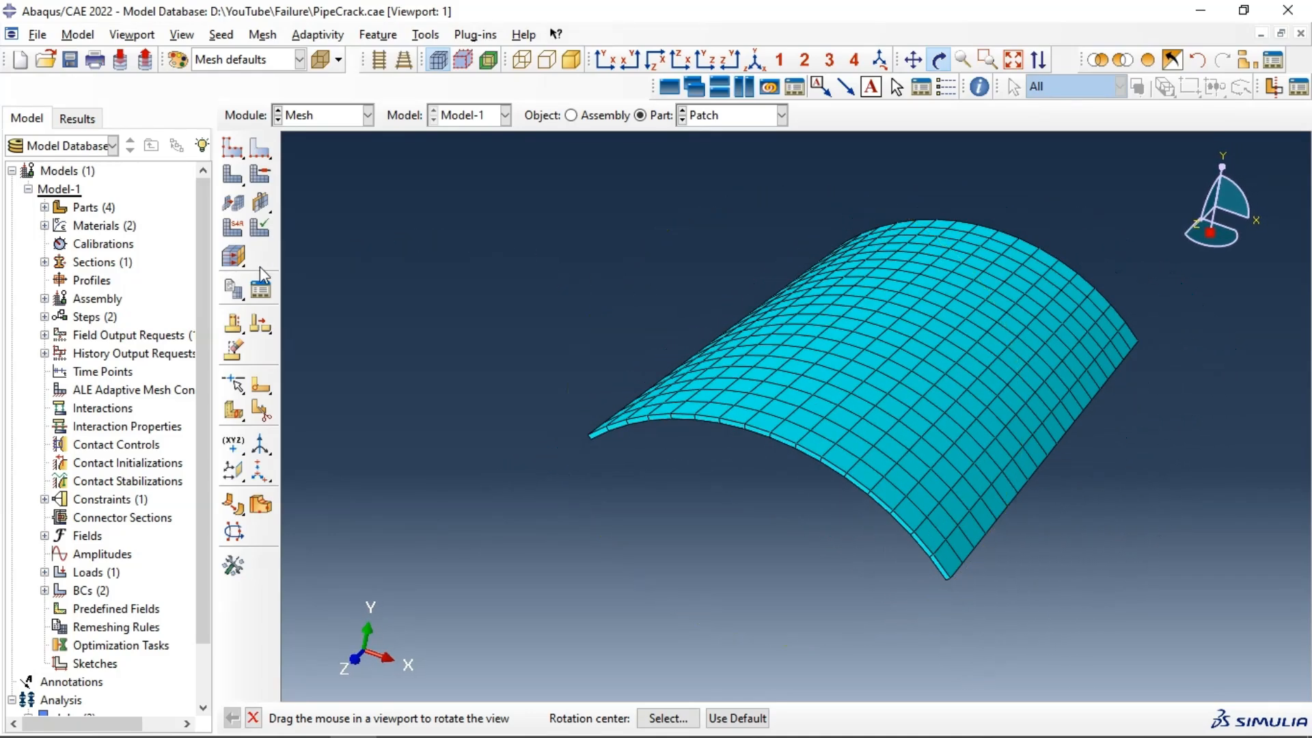
pyautogui.click(238, 258)
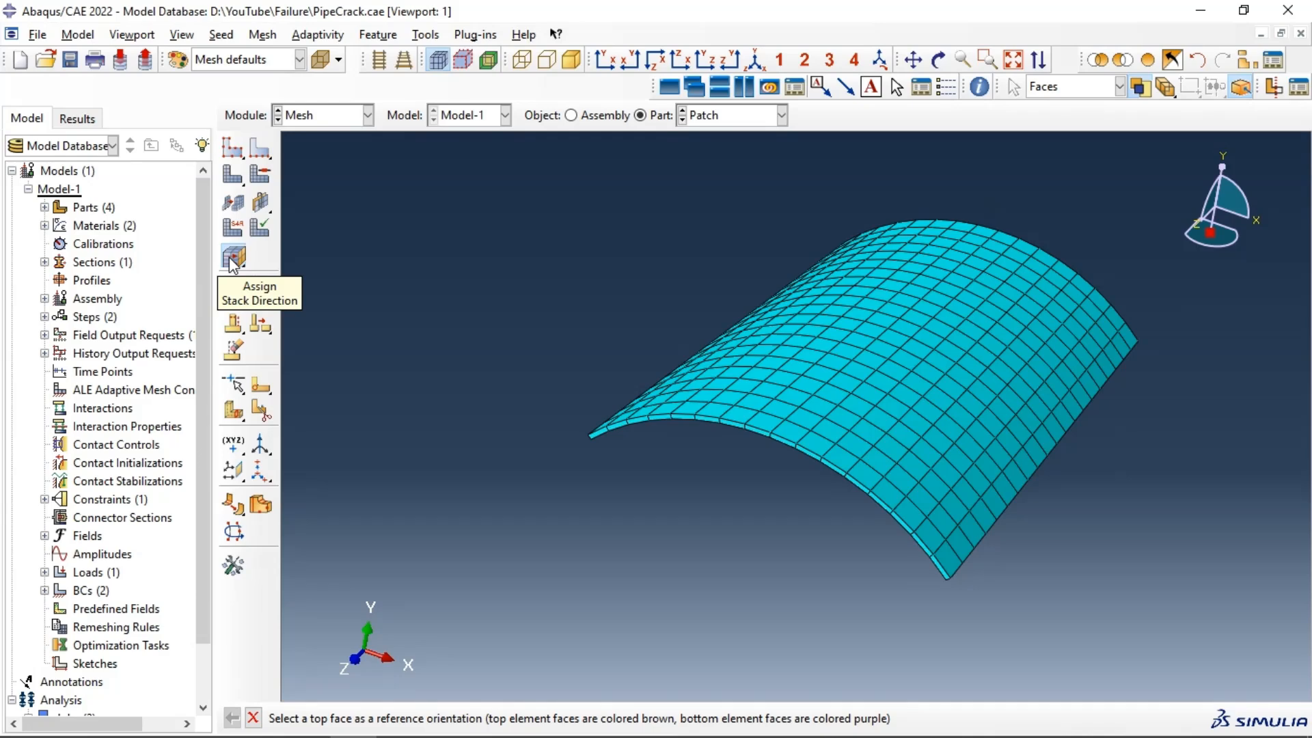
pyautogui.click(893, 309)
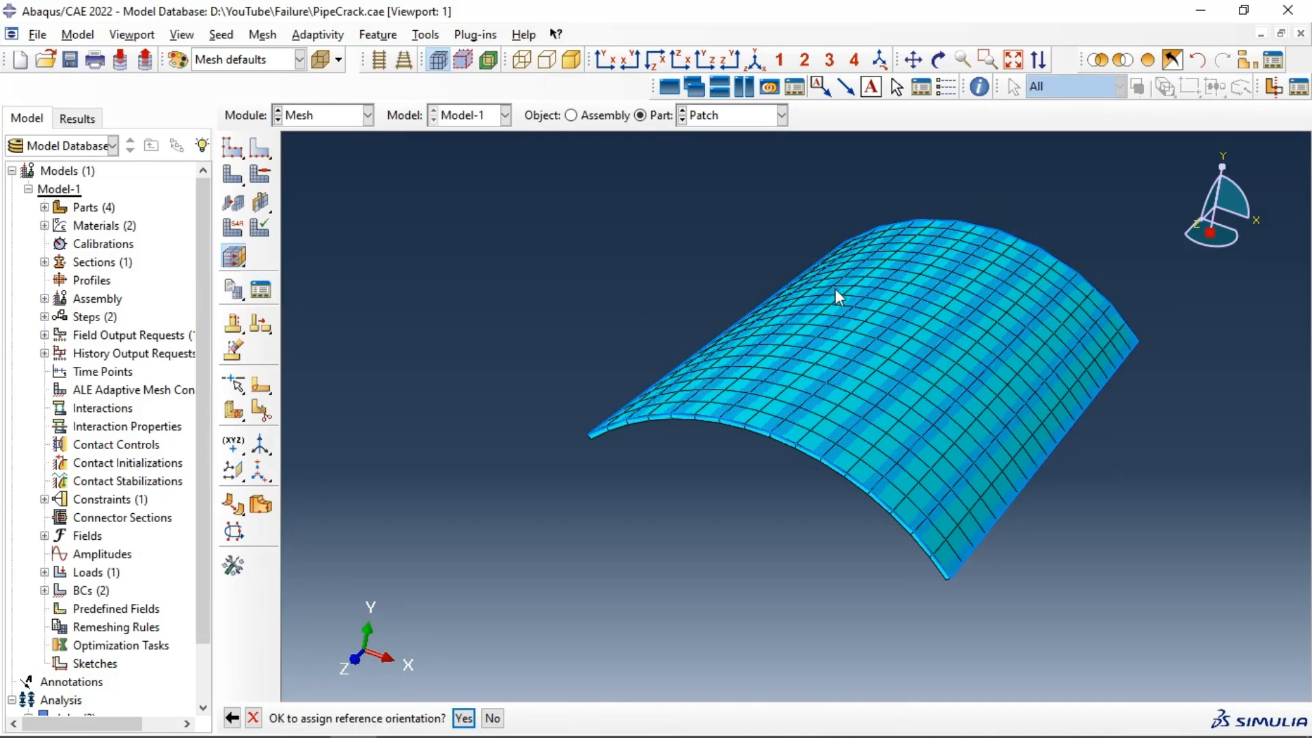
pyautogui.click(469, 717)
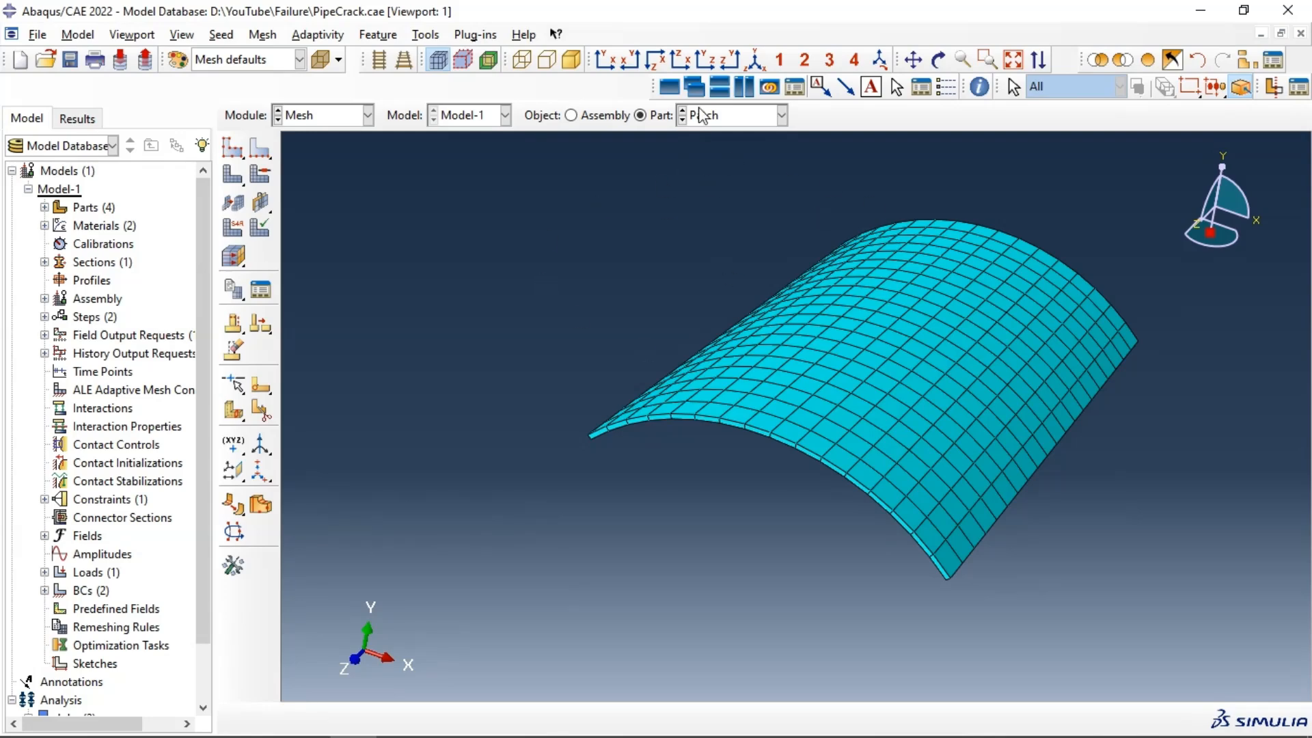
# - Return to the Job module and submit the PatchCrack job again
pyautogui.click(314, 120)
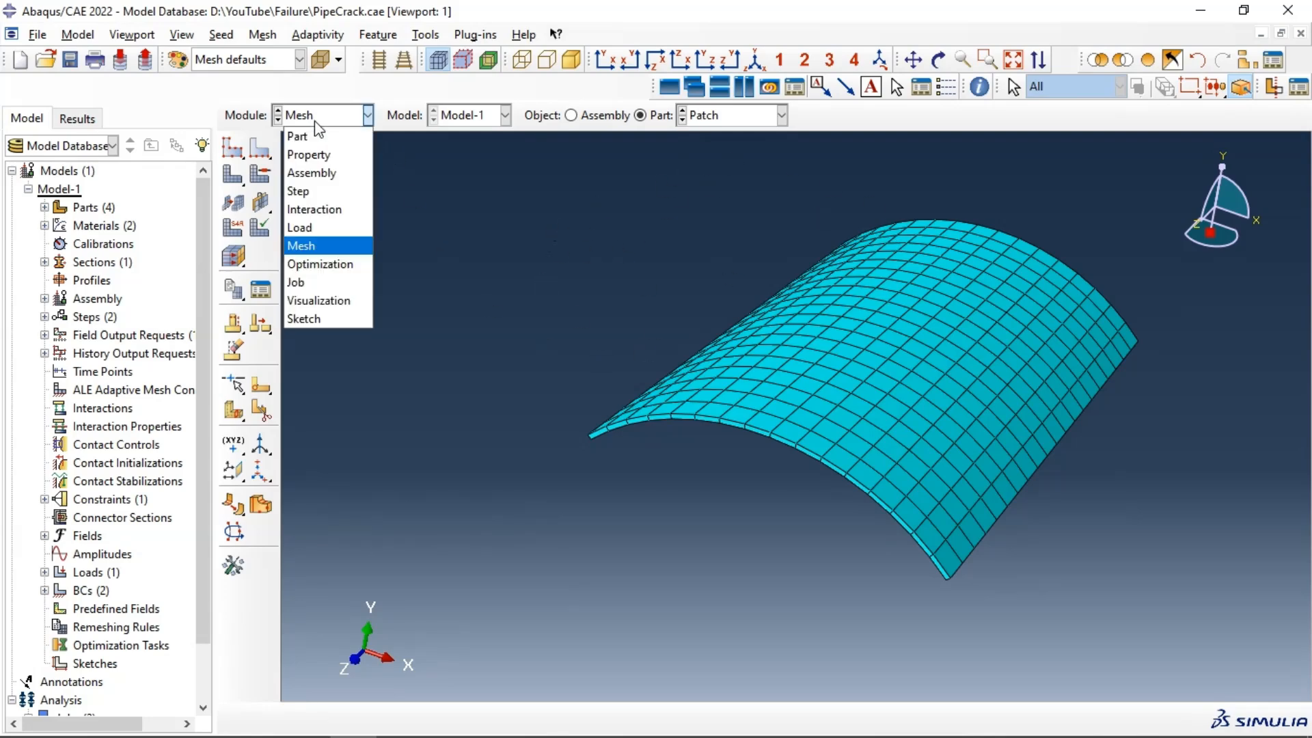
pyautogui.click(321, 283)
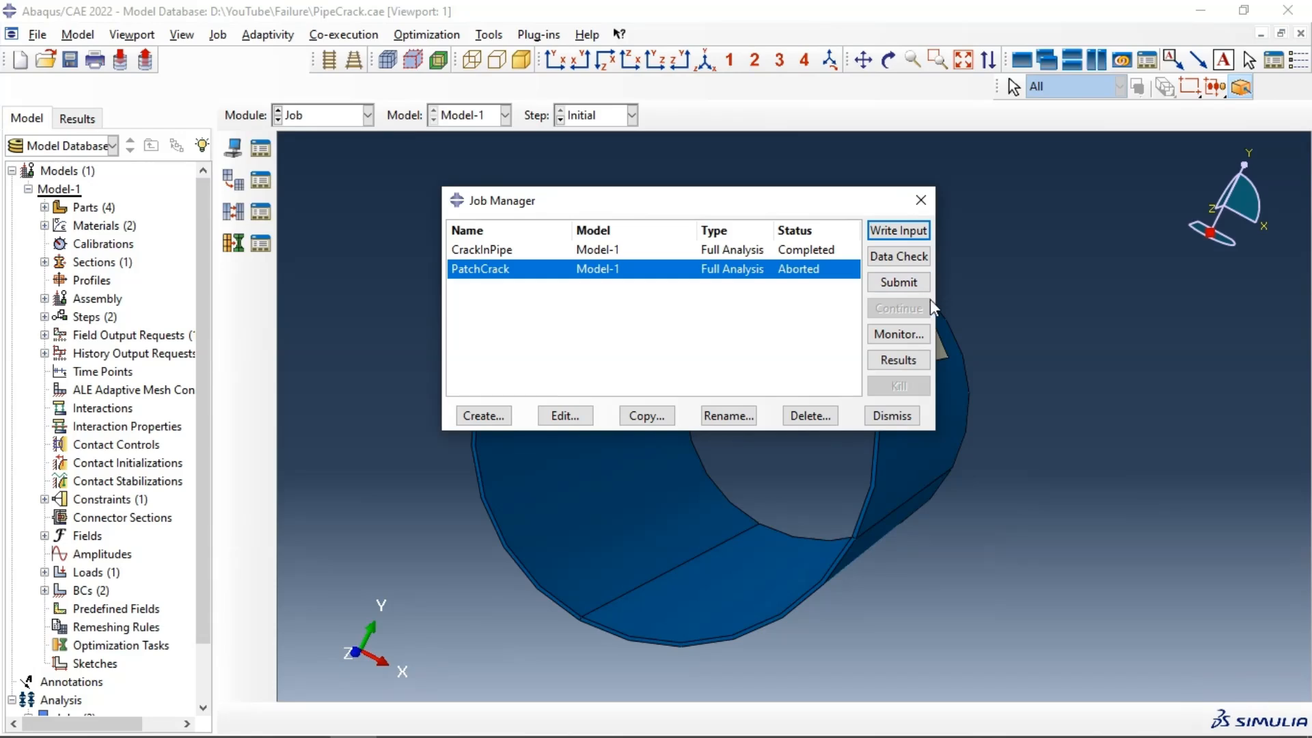
pyautogui.click(900, 284)
pyautogui.click(326, 261)
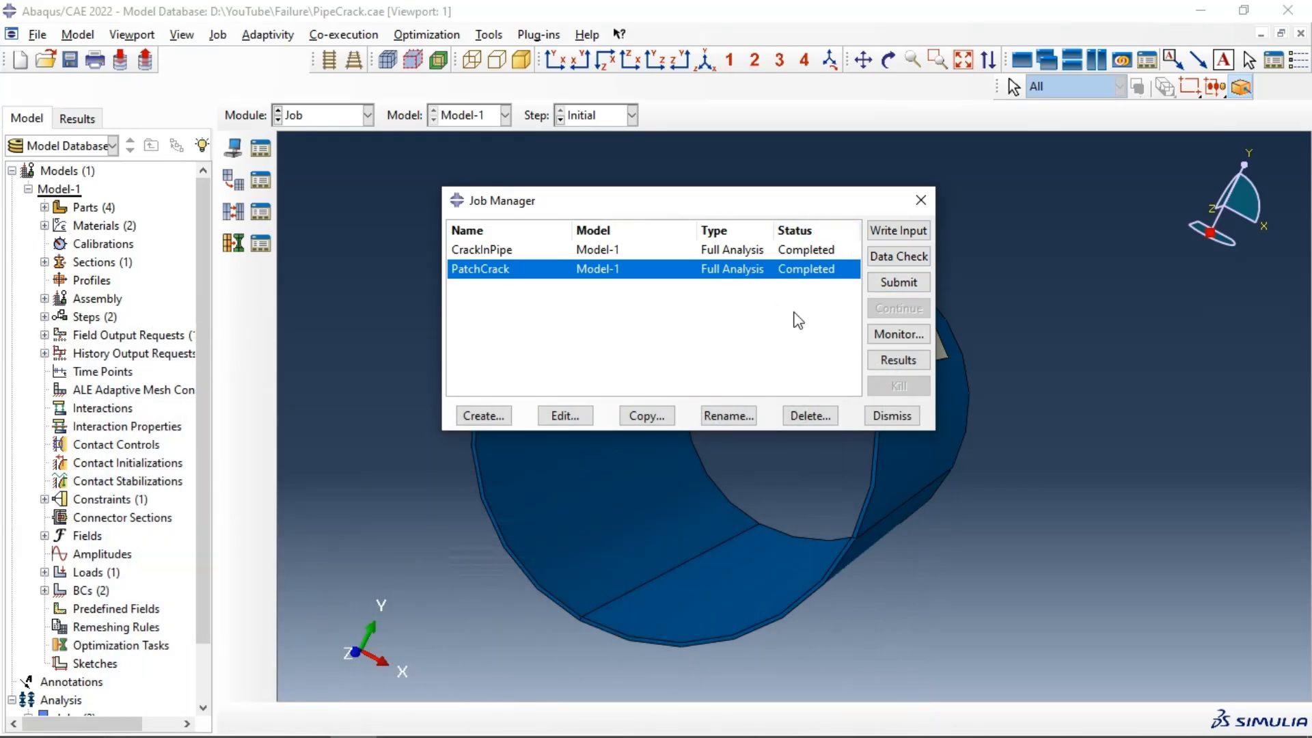
# - Open the PatchCrack job's results and plot the deformed shape
pyautogui.click(891, 363)
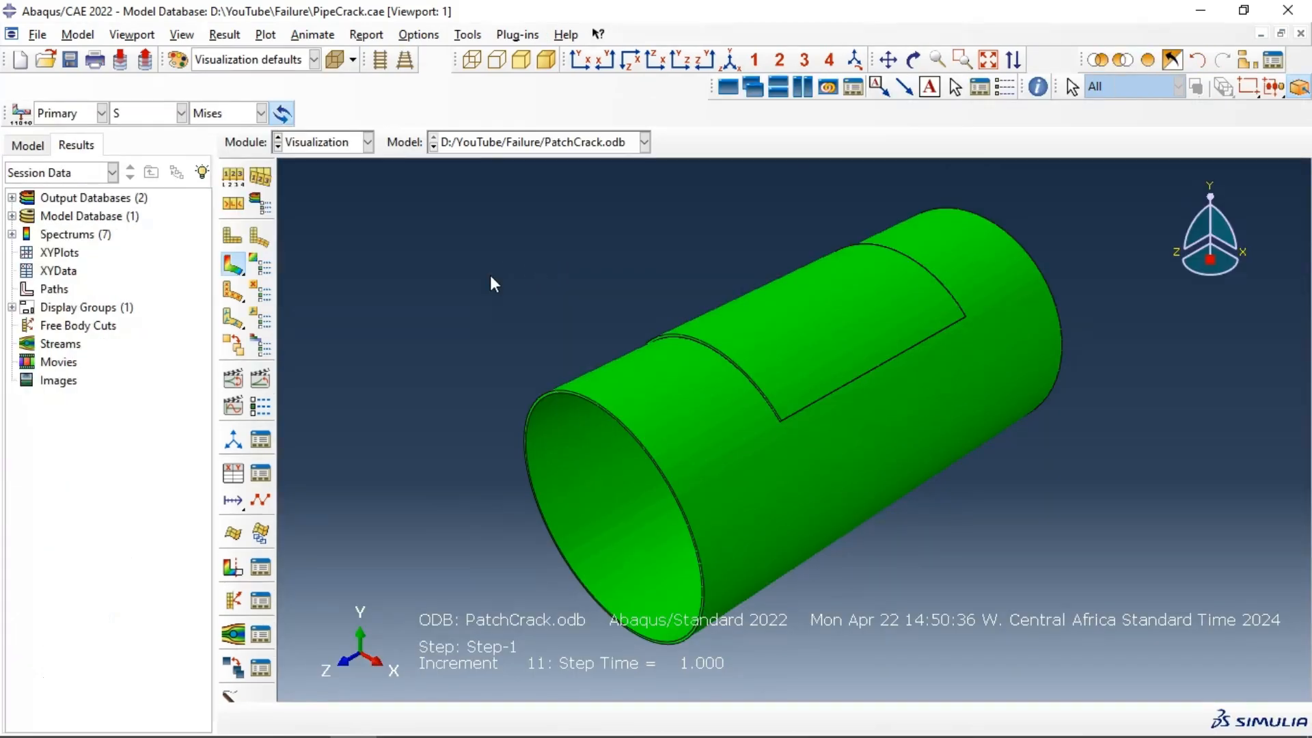
pyautogui.click(267, 237)
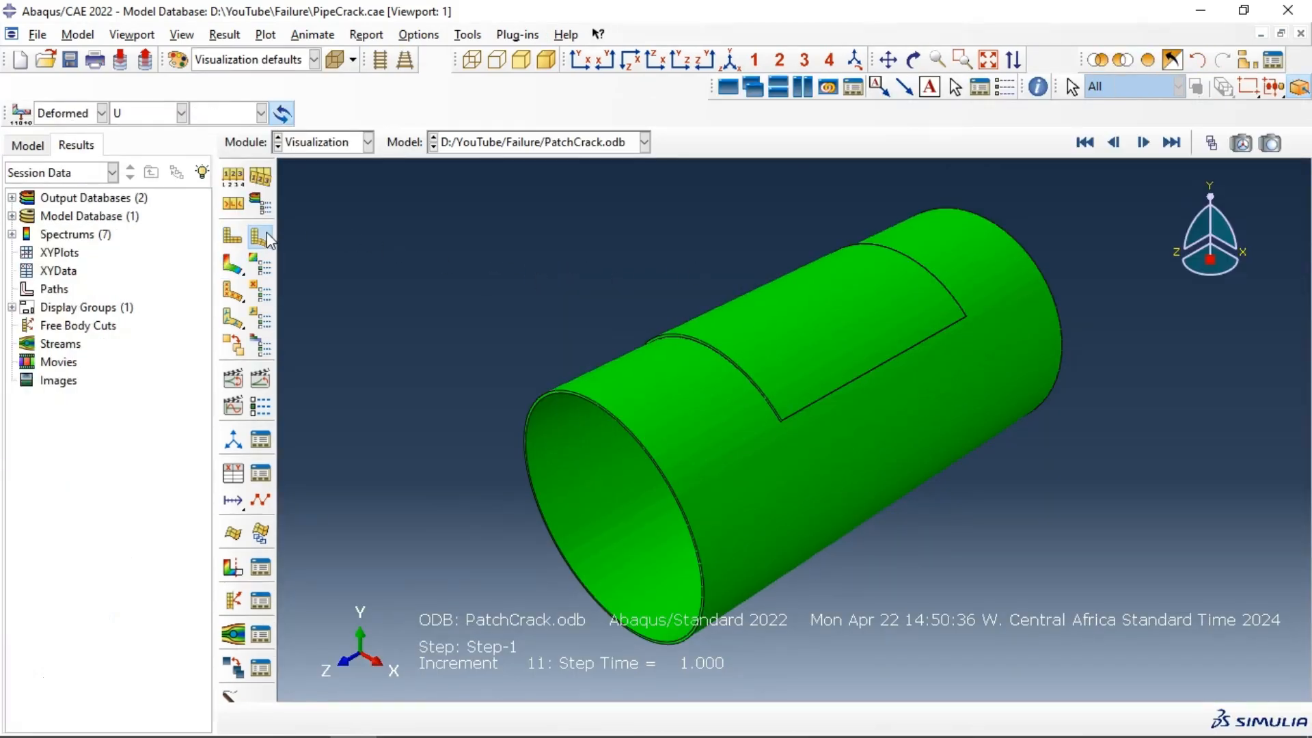
# - Plot the Mises stress contours of the patched pipe on its deformed shape, framed closely around the crack area of the patch
pyautogui.moveTo(802, 395)
pyautogui.keyDown('ctrl'); pyautogui.keyDown('alt'); pyautogui.mouseDown()
pyautogui.moveTo(925, 316)
pyautogui.moveTo(954, 270)
pyautogui.moveTo(858, 340)
pyautogui.moveTo(852, 363)
pyautogui.moveTo(870, 389)
pyautogui.moveTo(797, 381)
pyautogui.mouseUp(); pyautogui.keyUp('alt'); pyautogui.keyUp('ctrl')
pyautogui.press('Escape')
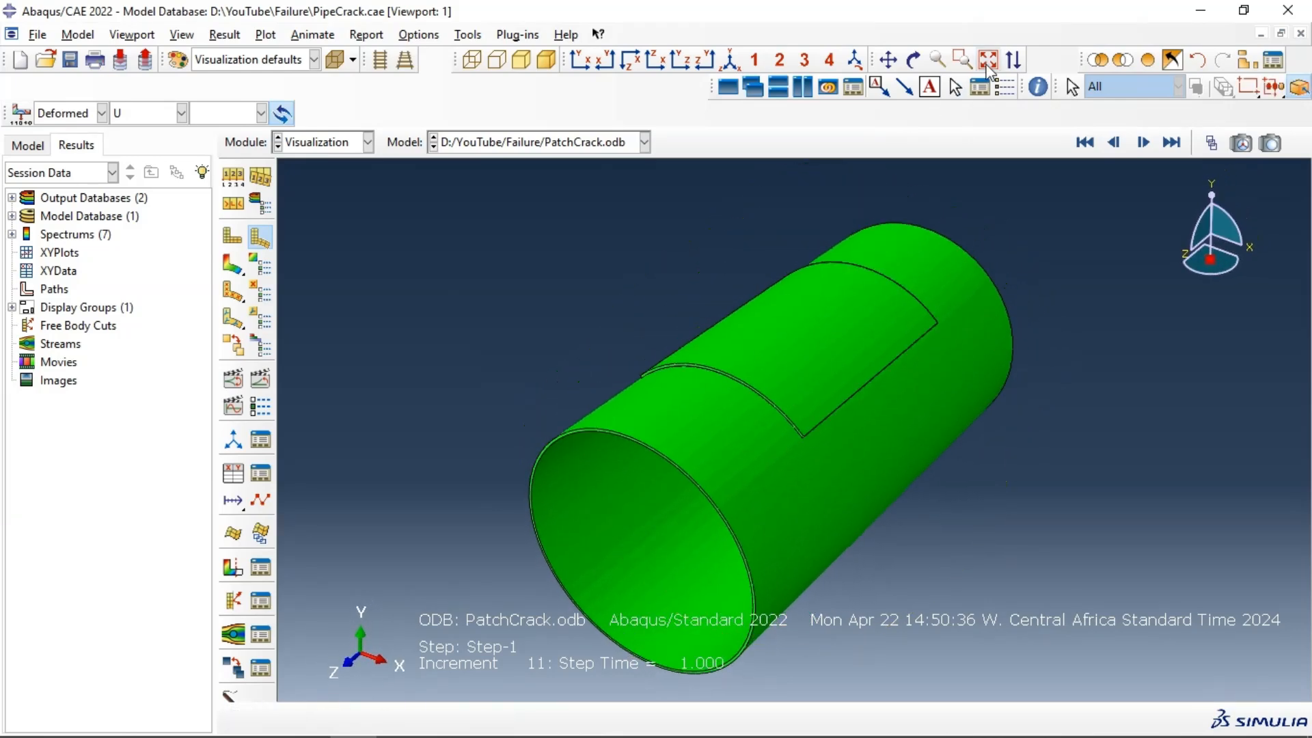
pyautogui.click(234, 264)
pyautogui.keyDown('ctrl'); pyautogui.keyDown('alt'); pyautogui.moveTo(789, 404); pyautogui.dragTo(867, 406); pyautogui.keyUp('alt'); pyautogui.keyUp('ctrl')
pyautogui.scroll(3, 826, 375)
pyautogui.scroll(3, 813, 369)
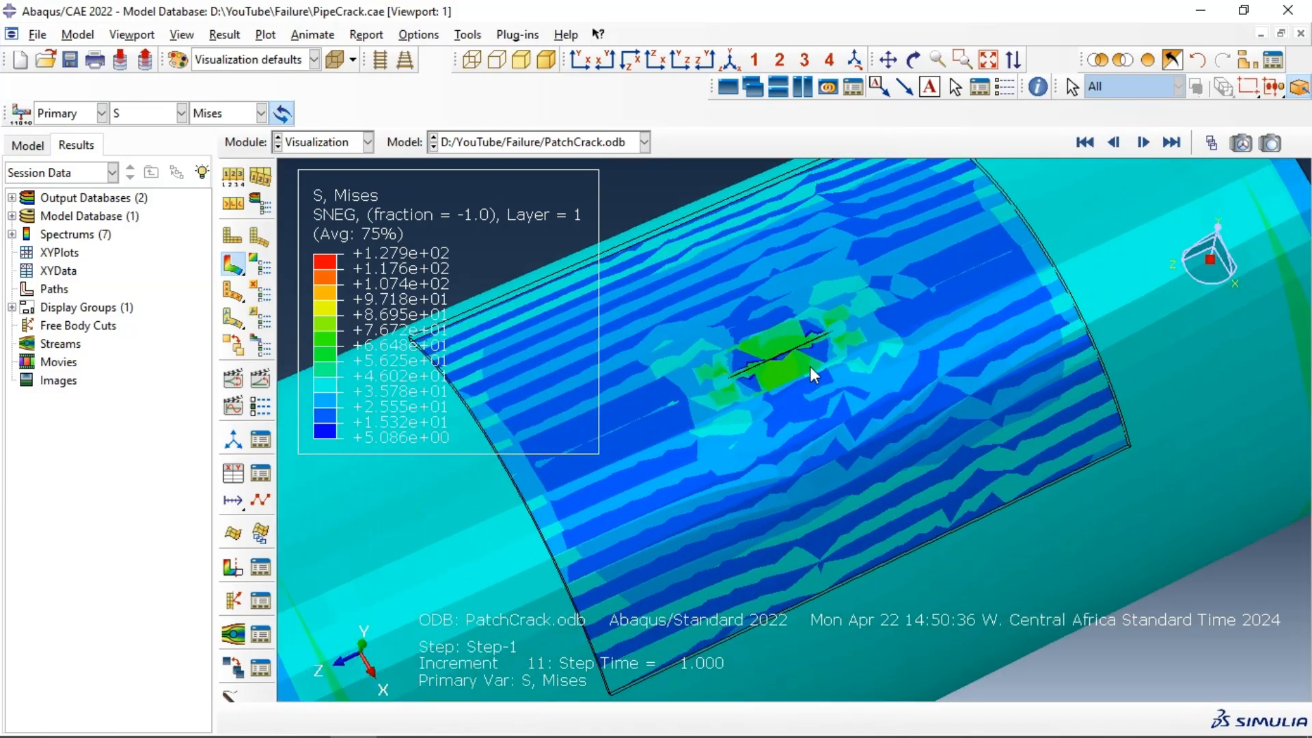
pyautogui.keyDown('ctrl'); pyautogui.keyDown('alt'); pyautogui.moveTo(836, 403); pyautogui.dragTo(864, 393); pyautogui.keyUp('alt'); pyautogui.keyUp('ctrl')
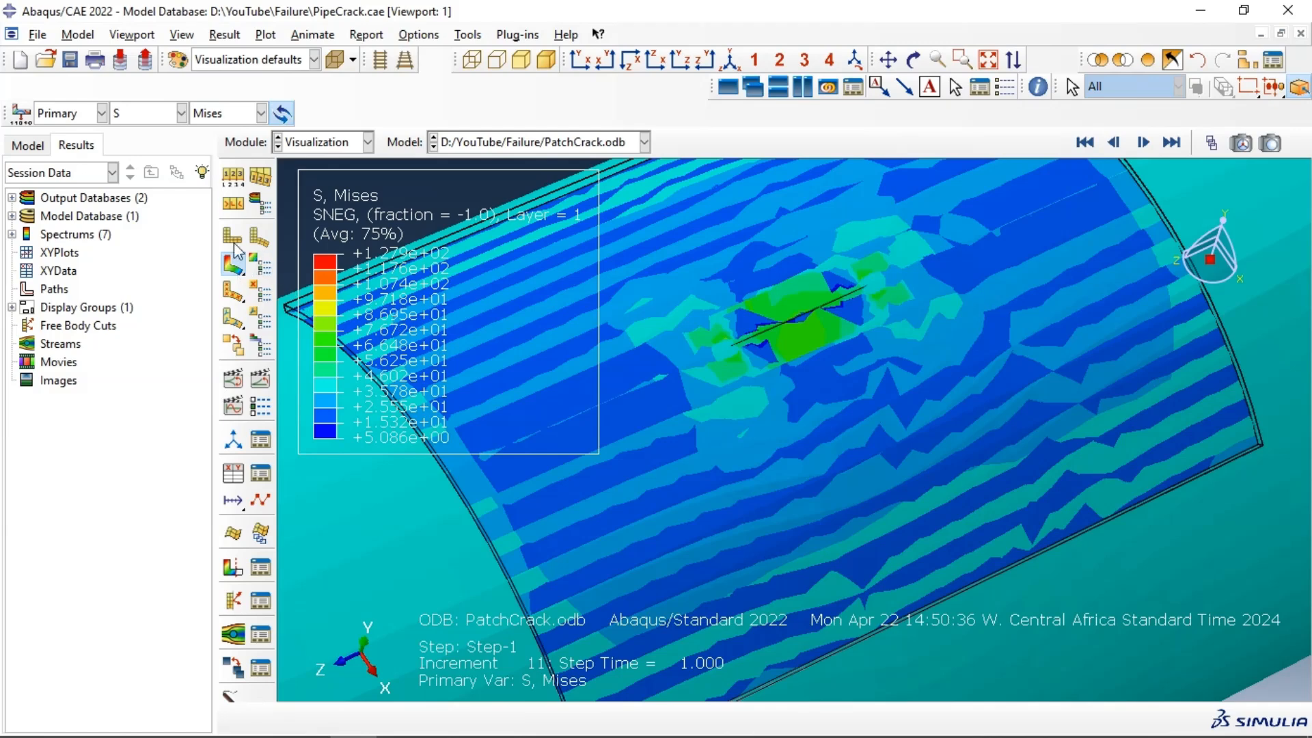
# - Set the uniform deformation scale factor of the patched pipe's plot to 100
pyautogui.click(233, 176)
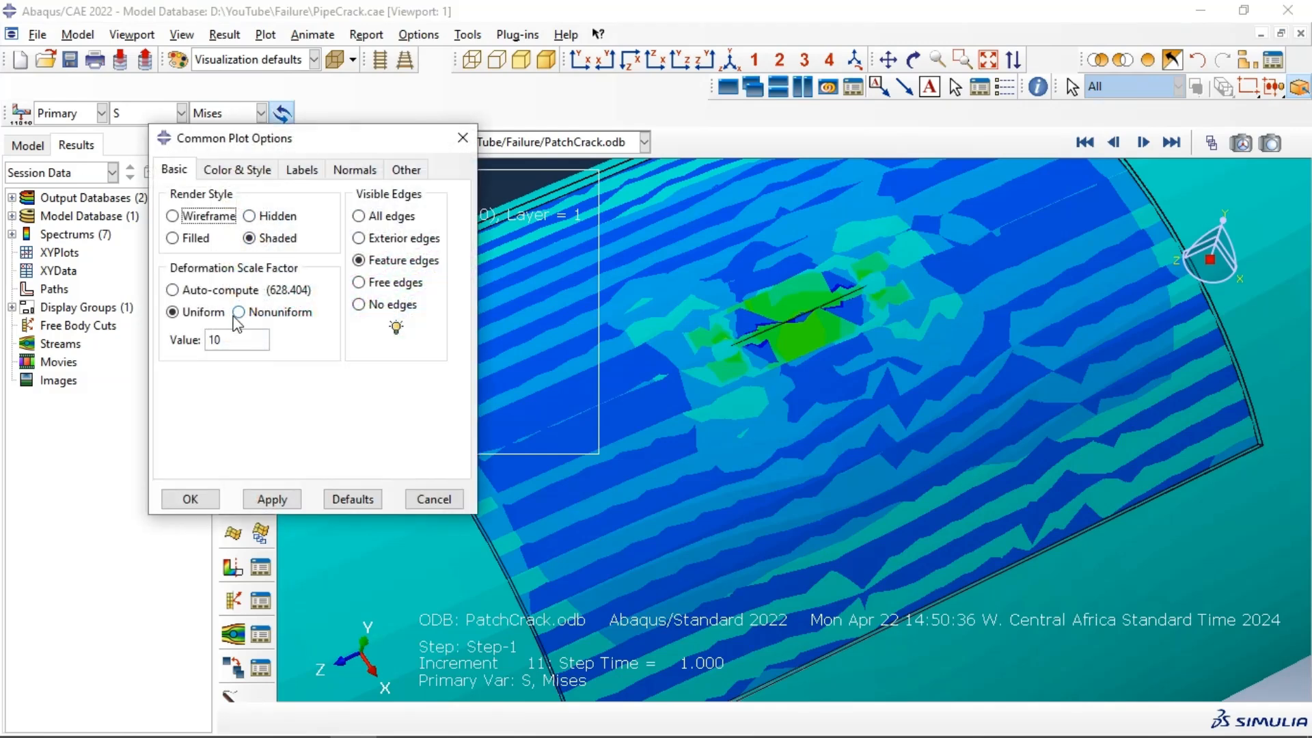
pyautogui.click(220, 340)
pyautogui.write('0')
pyautogui.click(272, 499)
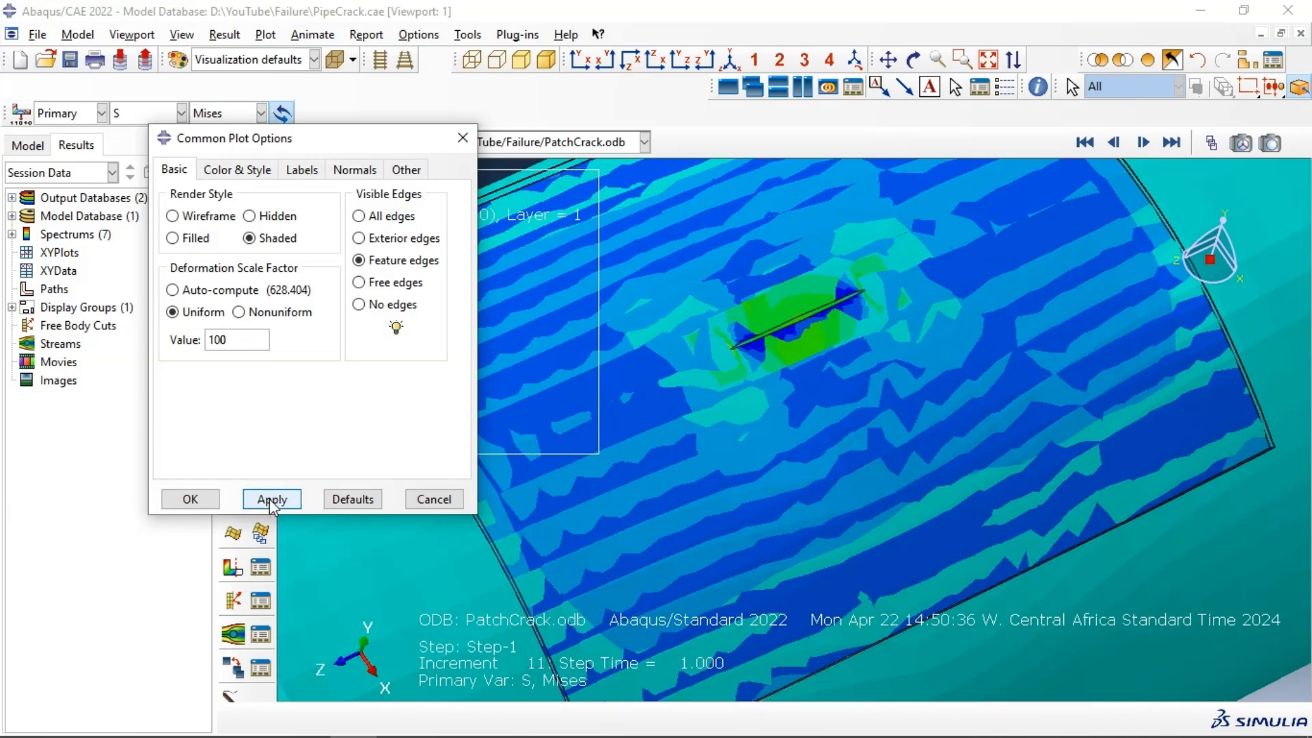
pyautogui.click(210, 499)
# - Examine the Mises stress contours on the patch's outer surface and around the crack on the inside of the pipe
pyautogui.scroll(-5, 876, 499)
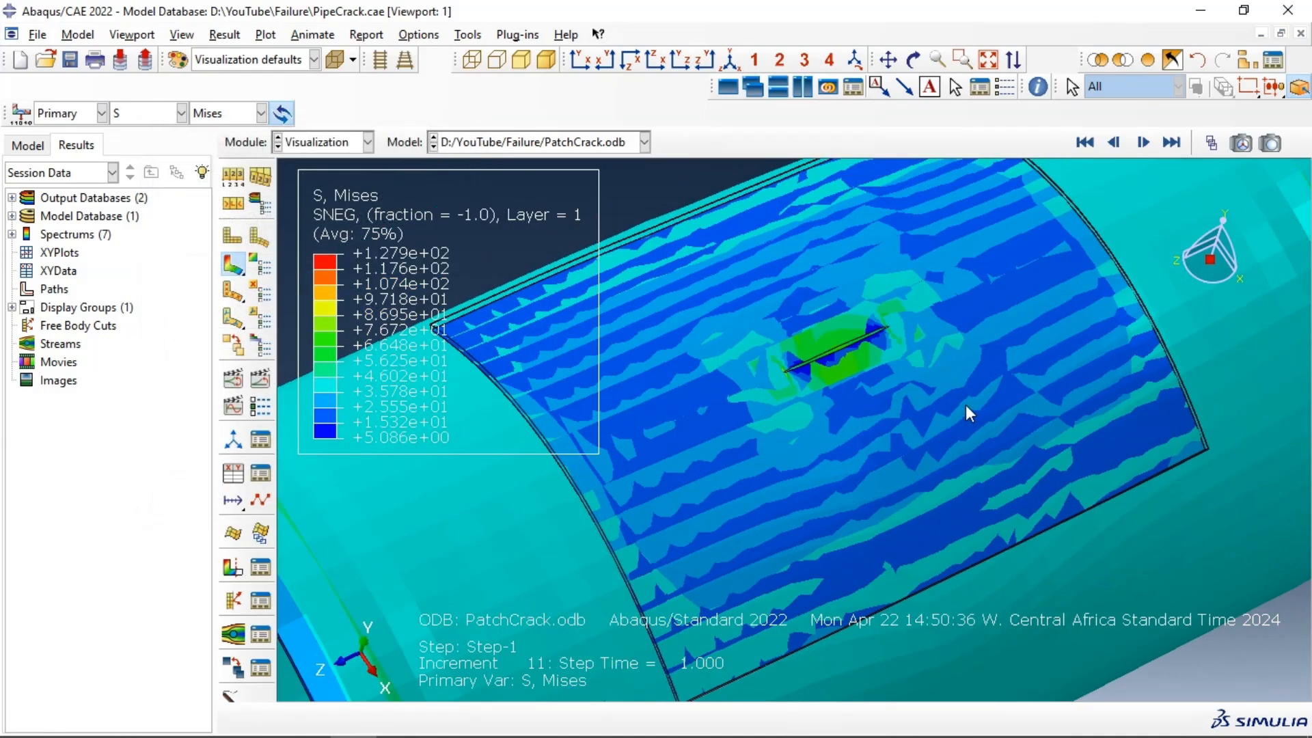
pyautogui.keyDown('ctrl'); pyautogui.keyDown('alt'); pyautogui.moveTo(923, 431); pyautogui.dragTo(944, 278); pyautogui.keyUp('alt'); pyautogui.keyUp('ctrl')
pyautogui.scroll(7, 897, 249)
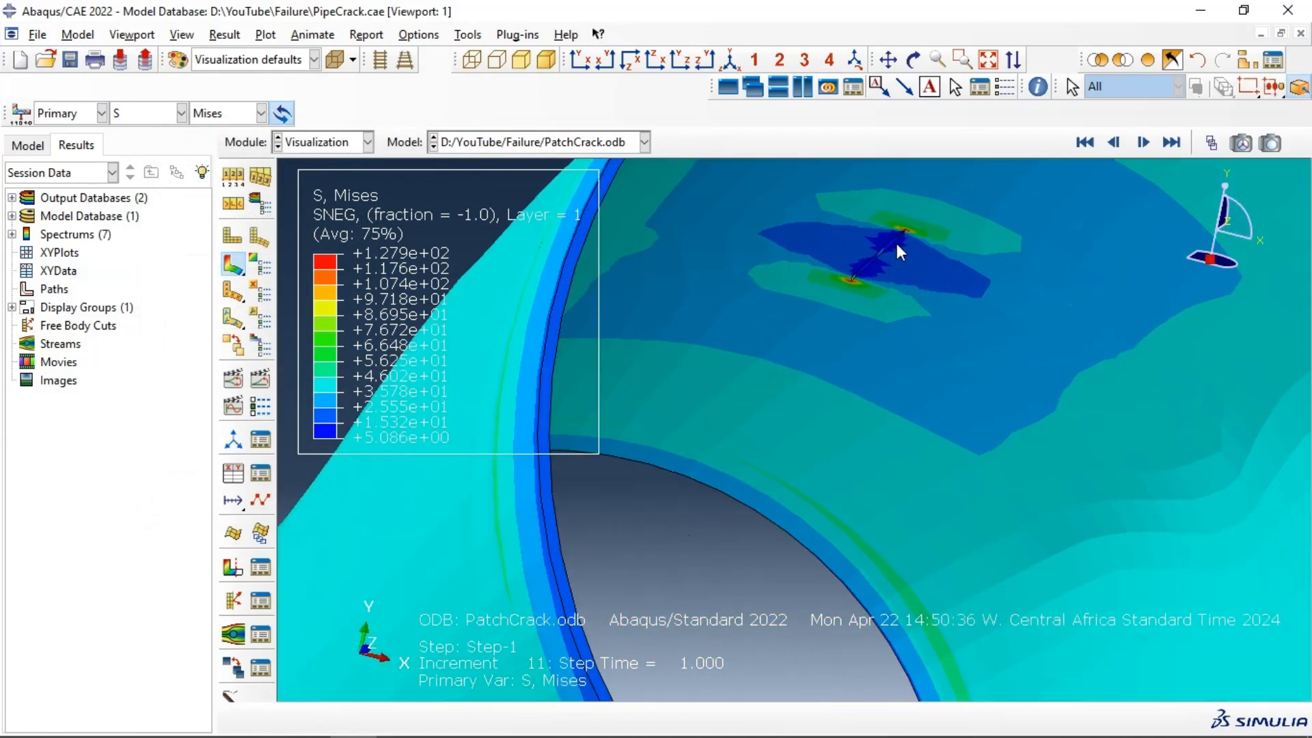
pyautogui.scroll(-5, 897, 254)
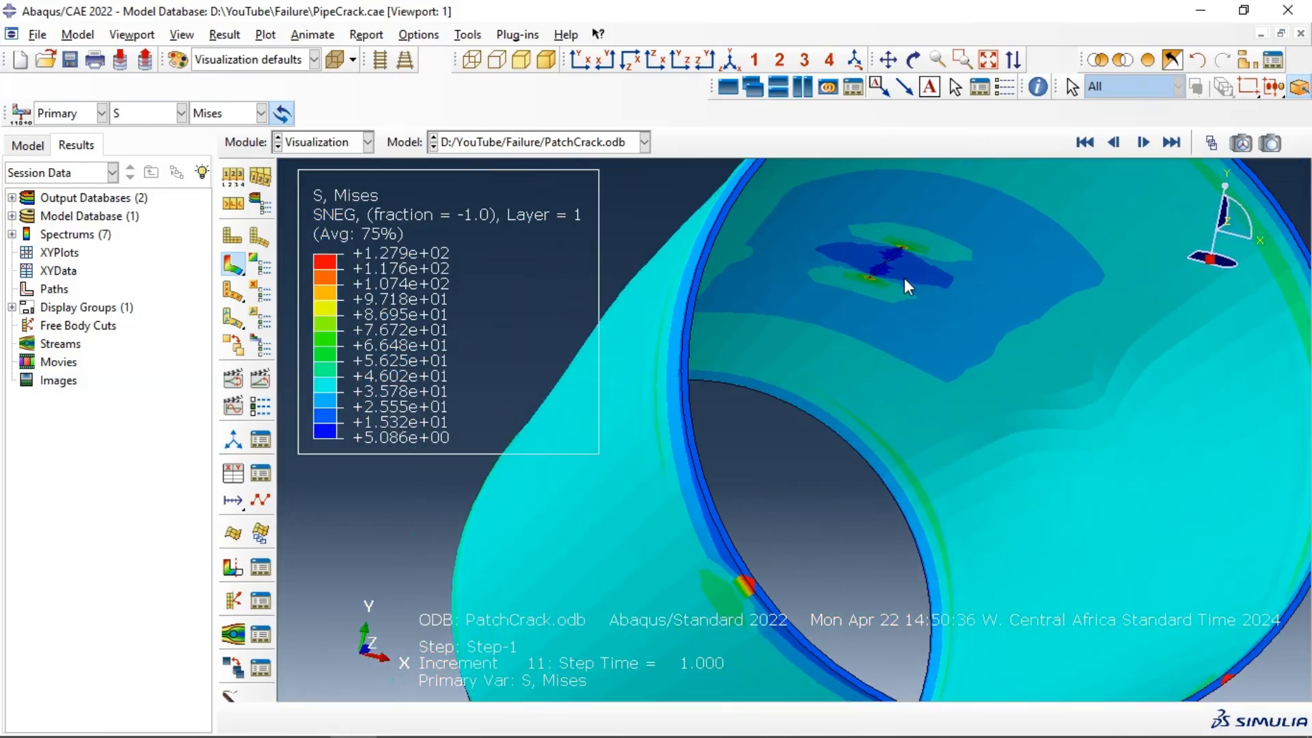
pyautogui.scroll(-3, 909, 286)
pyautogui.keyDown('ctrl'); pyautogui.keyDown('alt'); pyautogui.moveTo(960, 270); pyautogui.dragTo(563, 284); pyautogui.keyUp('alt'); pyautogui.keyUp('ctrl')
pyautogui.click(132, 115)
pyautogui.click(220, 111)
pyautogui.click(221, 110)
pyautogui.click(222, 111)
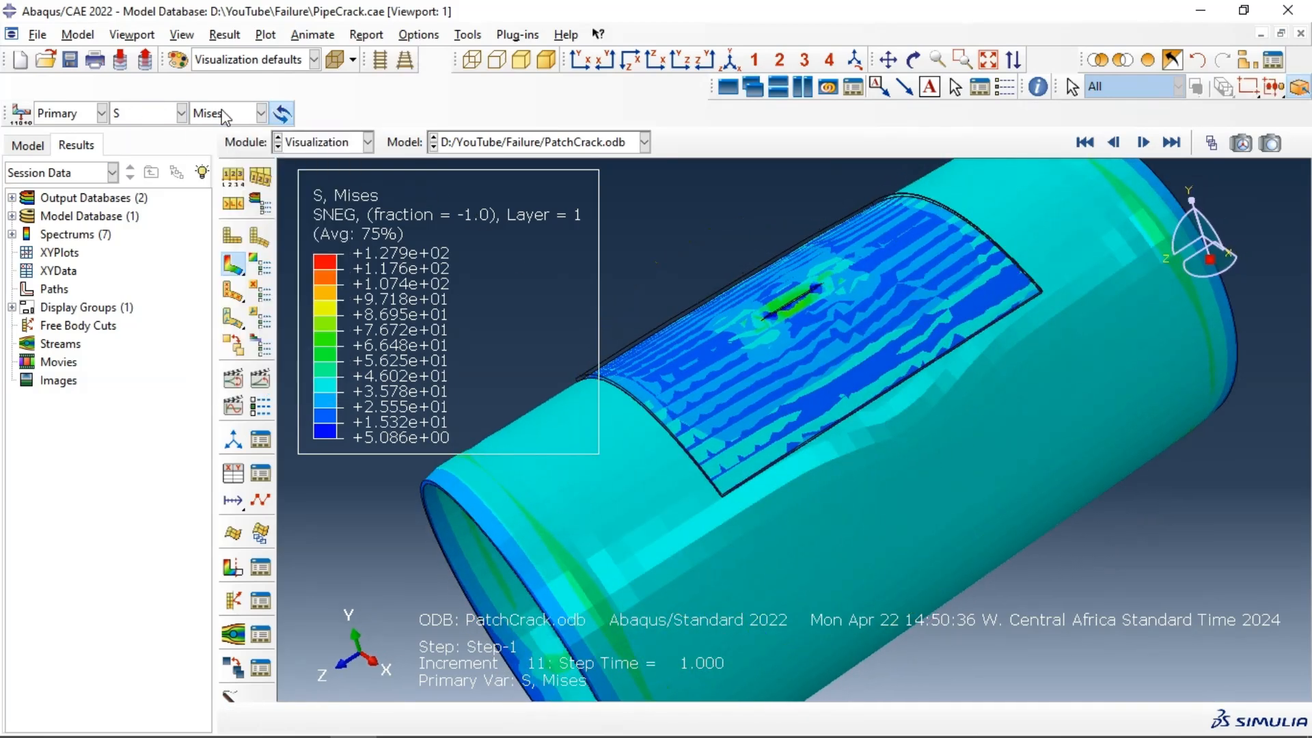
pyautogui.scroll(-4, 908, 294)
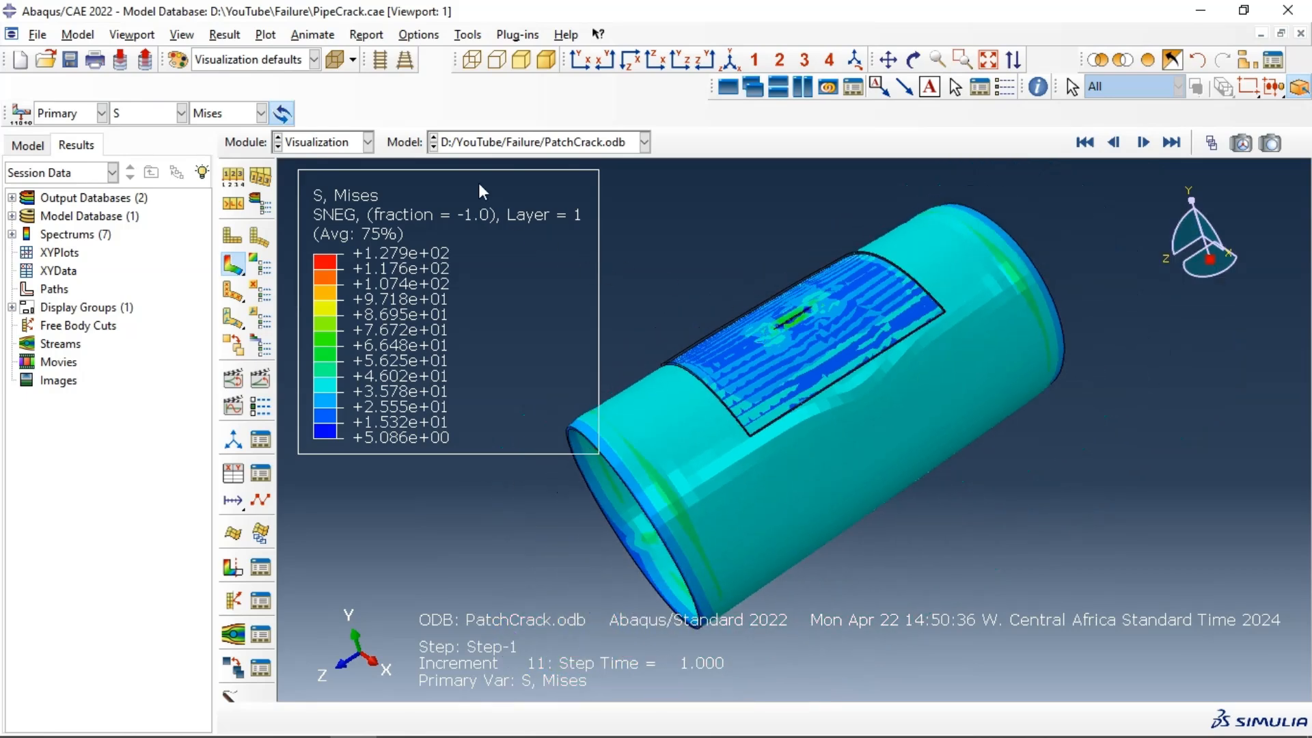
# - Condense the toolbars into fewer rows, then create a second viewport and tile both viewports side by side
pyautogui.moveTo(4, 115); pyautogui.dragTo(6, 92)
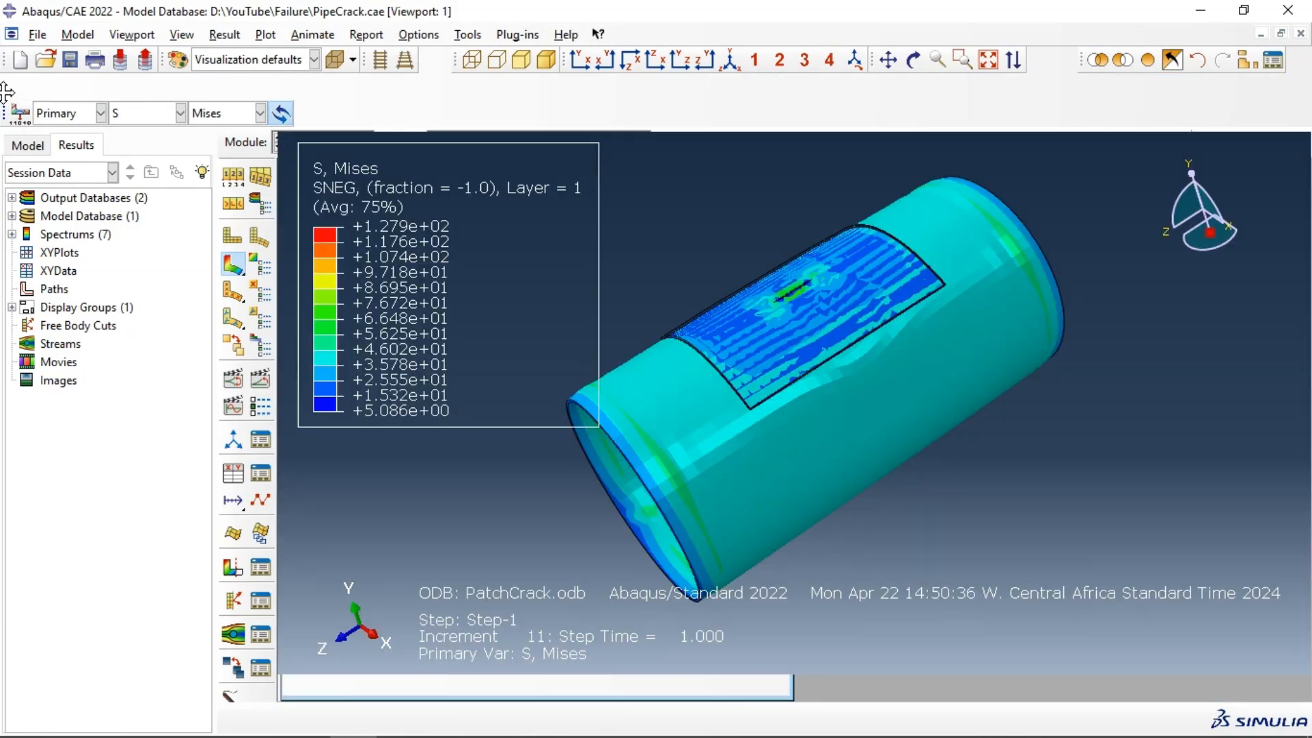
pyautogui.click(315, 87)
pyautogui.click(388, 87)
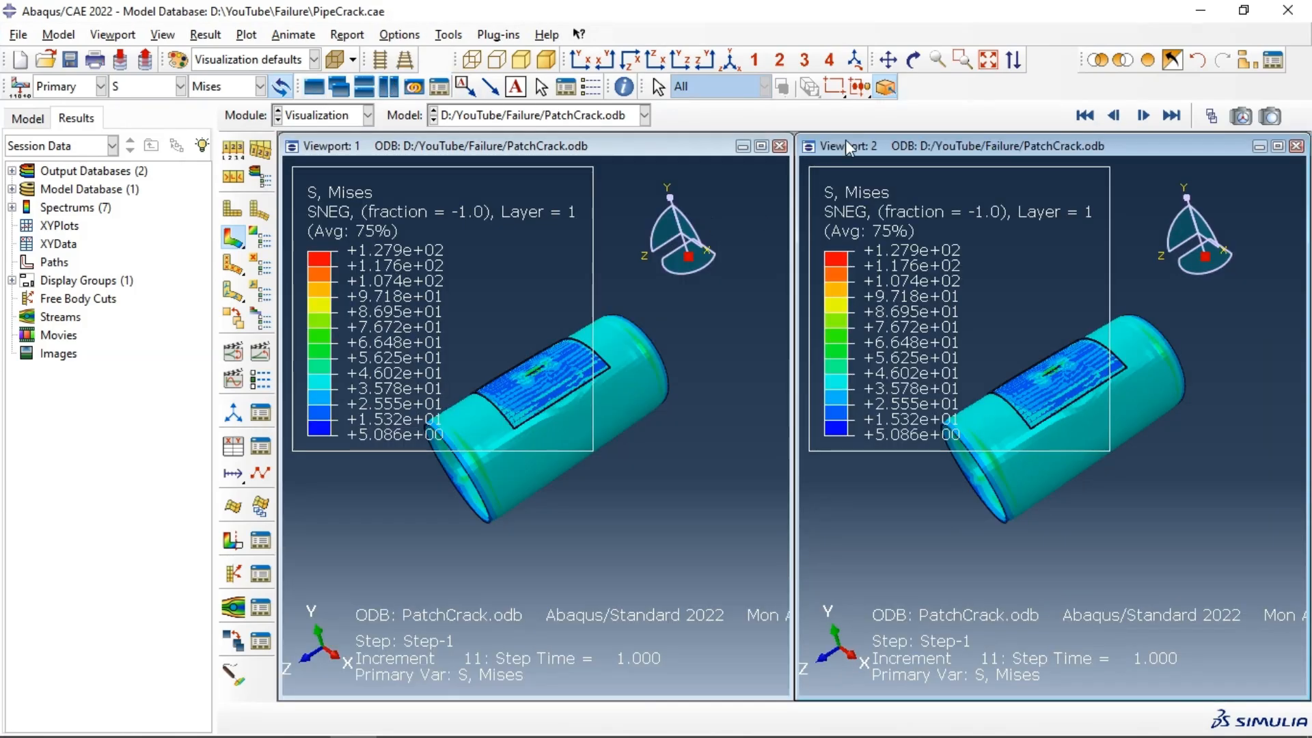
# - Display CrackInPipe.odb in the second viewport and plot its Mises stress contours on the deformed shape
pyautogui.click(538, 116)
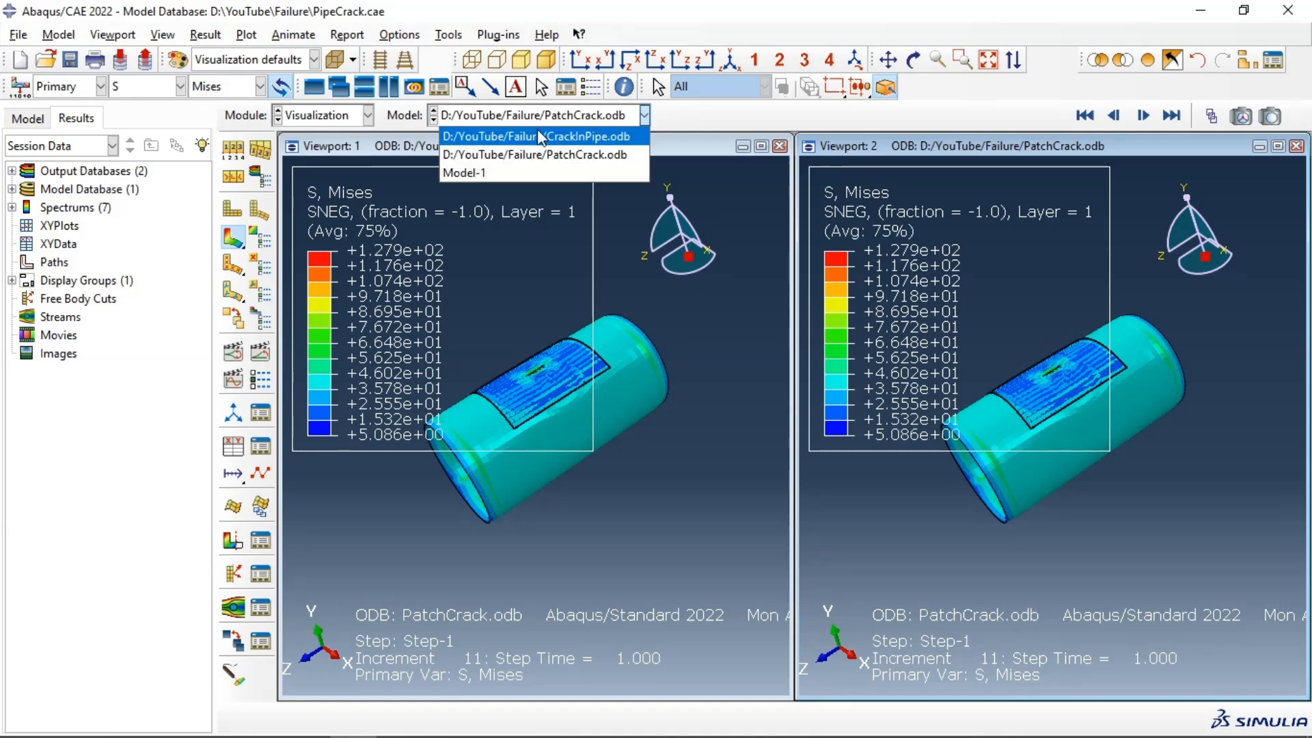
pyautogui.click(537, 134)
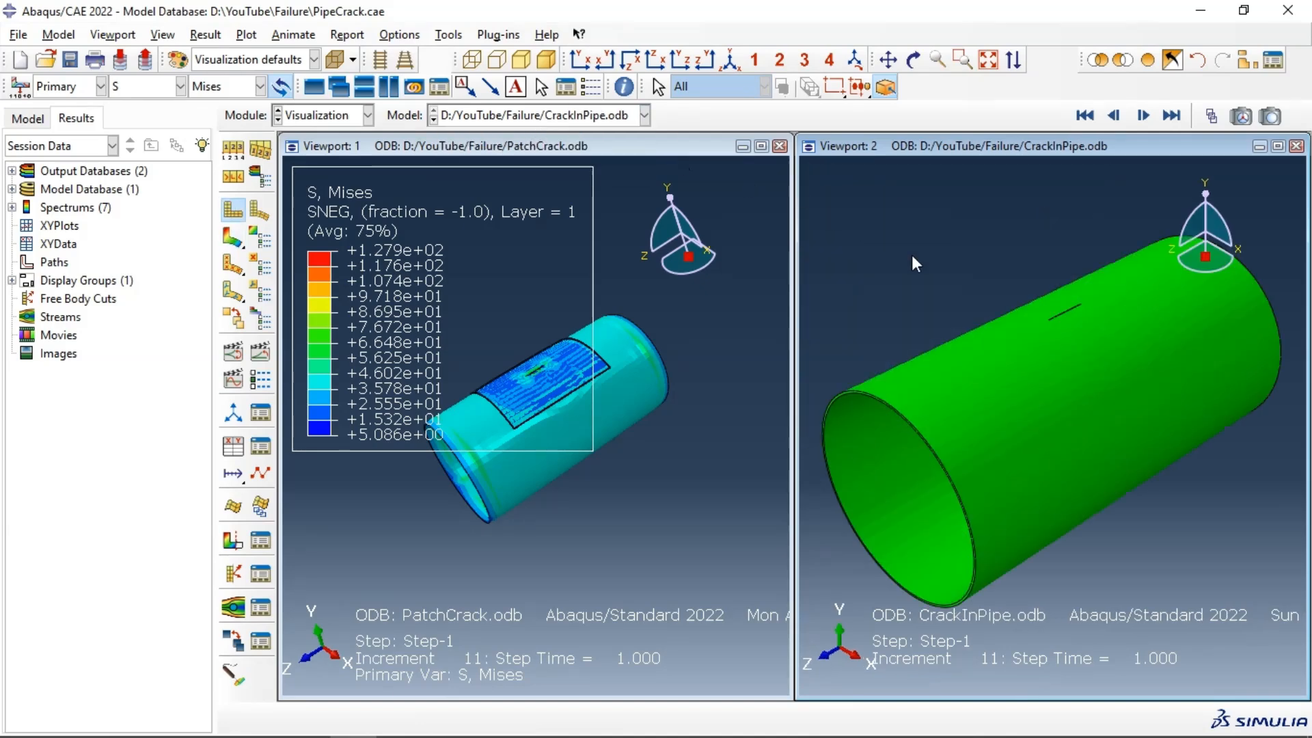
pyautogui.click(233, 238)
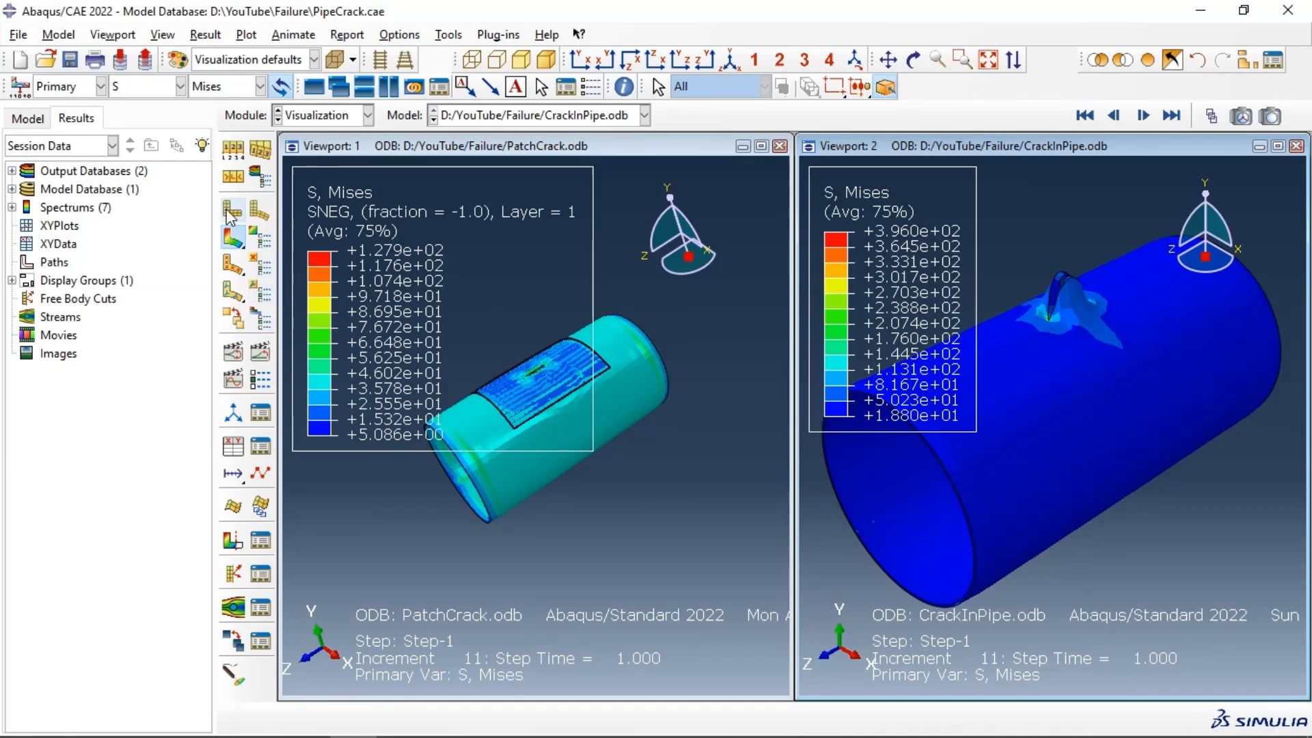
# - Set the uniform deformation scale factor of the unpatched pipe's plot to 10
pyautogui.click(233, 150)
pyautogui.moveTo(227, 339); pyautogui.dragTo(209, 339)
pyautogui.press('BackSpace')
pyautogui.write('10')
pyautogui.click(271, 497)
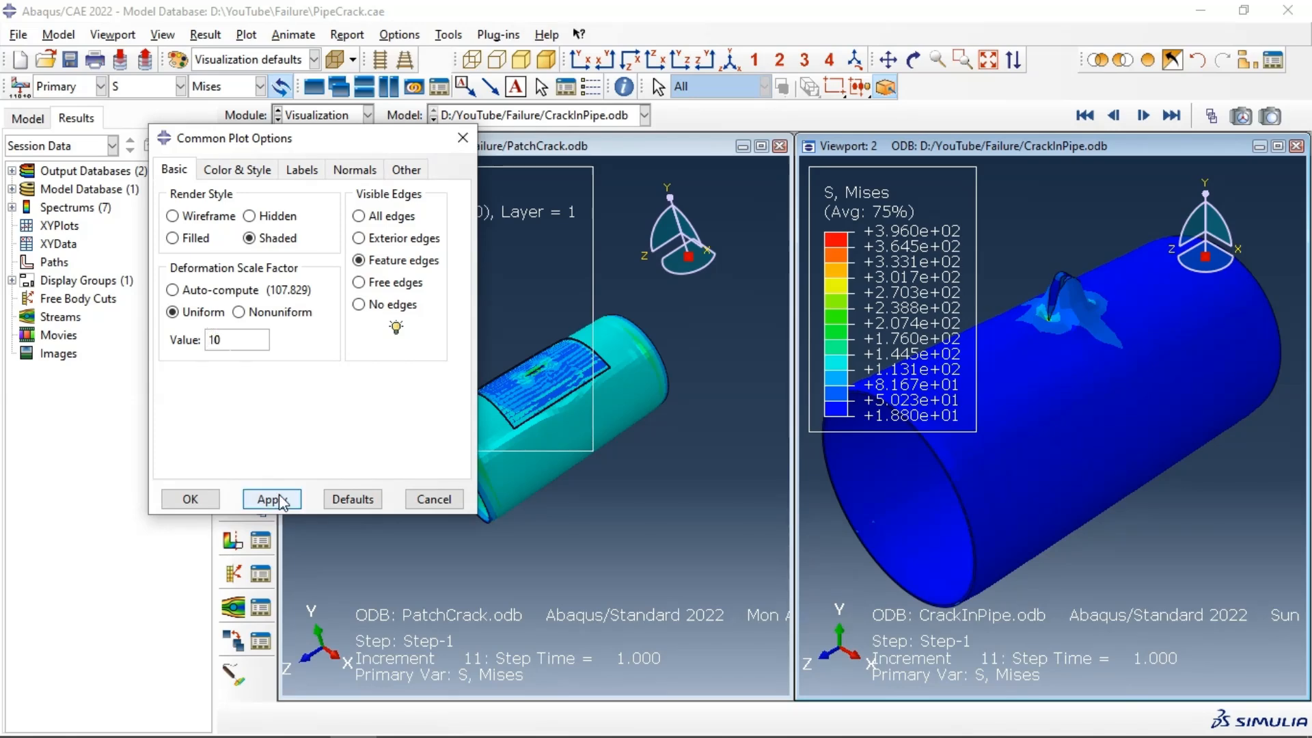
pyautogui.click(190, 499)
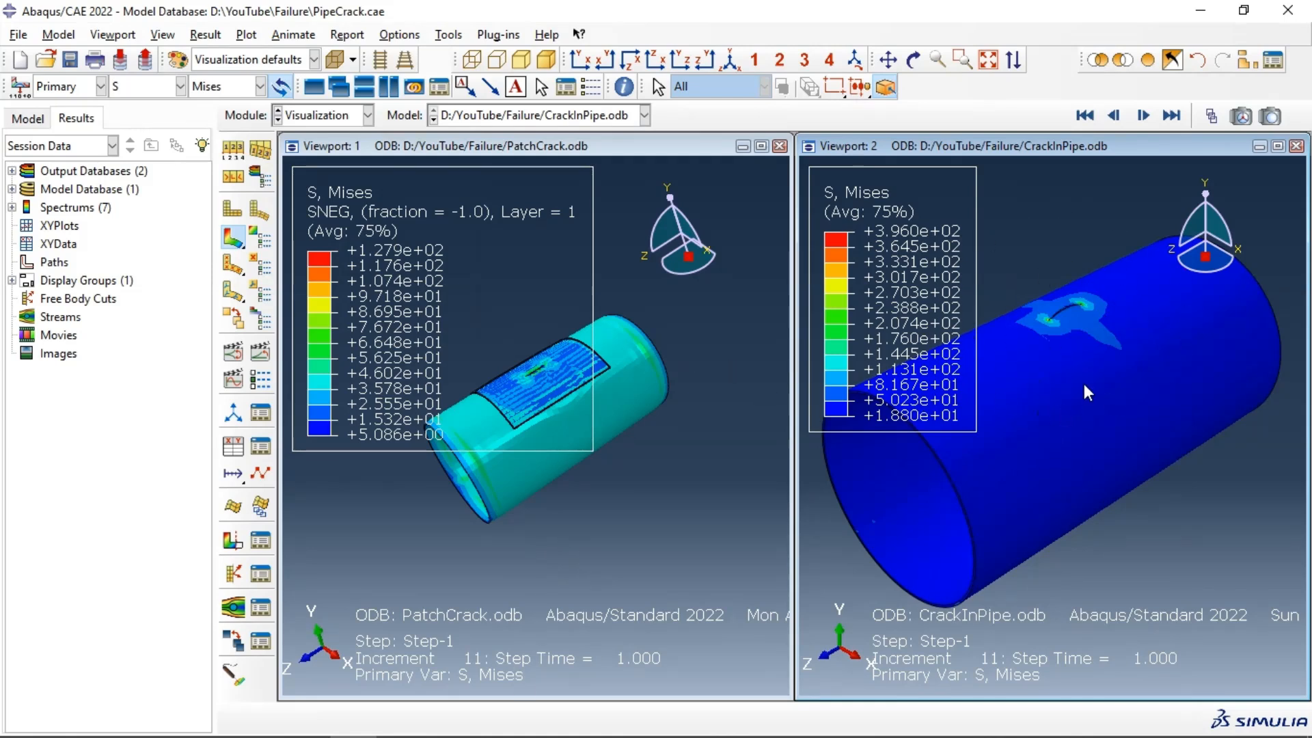
# - Compare both stress plots, make the PatchCrack viewport current and open the PatchCrack job monitor's data file from the Job module, maximized
pyautogui.scroll(5, 551, 354)
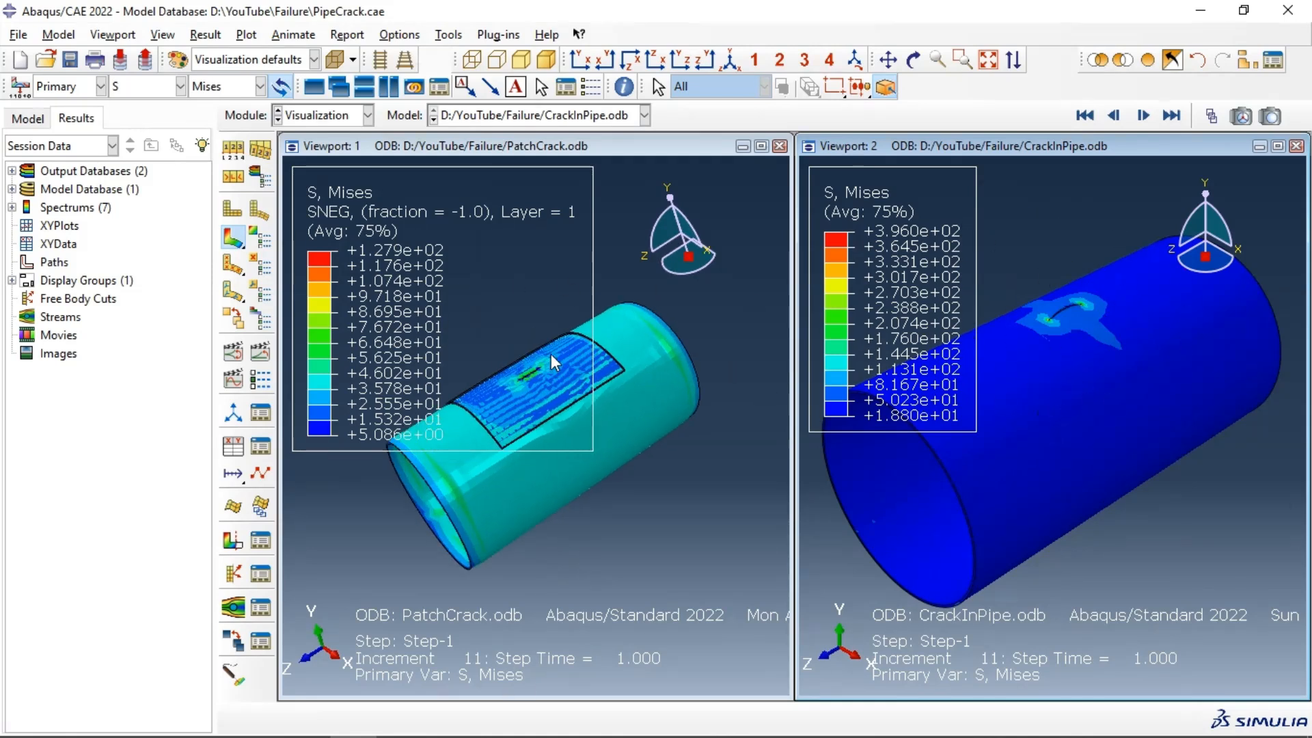
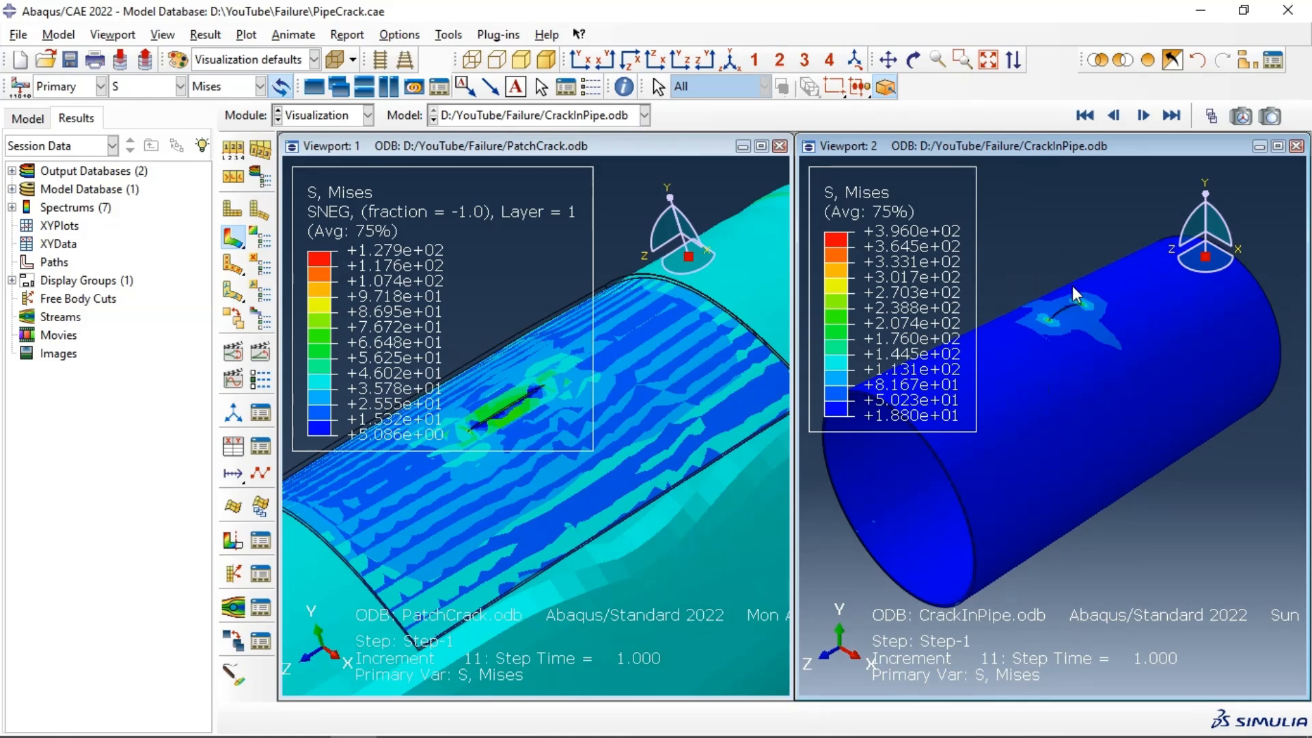
pyautogui.scroll(2, 1073, 287)
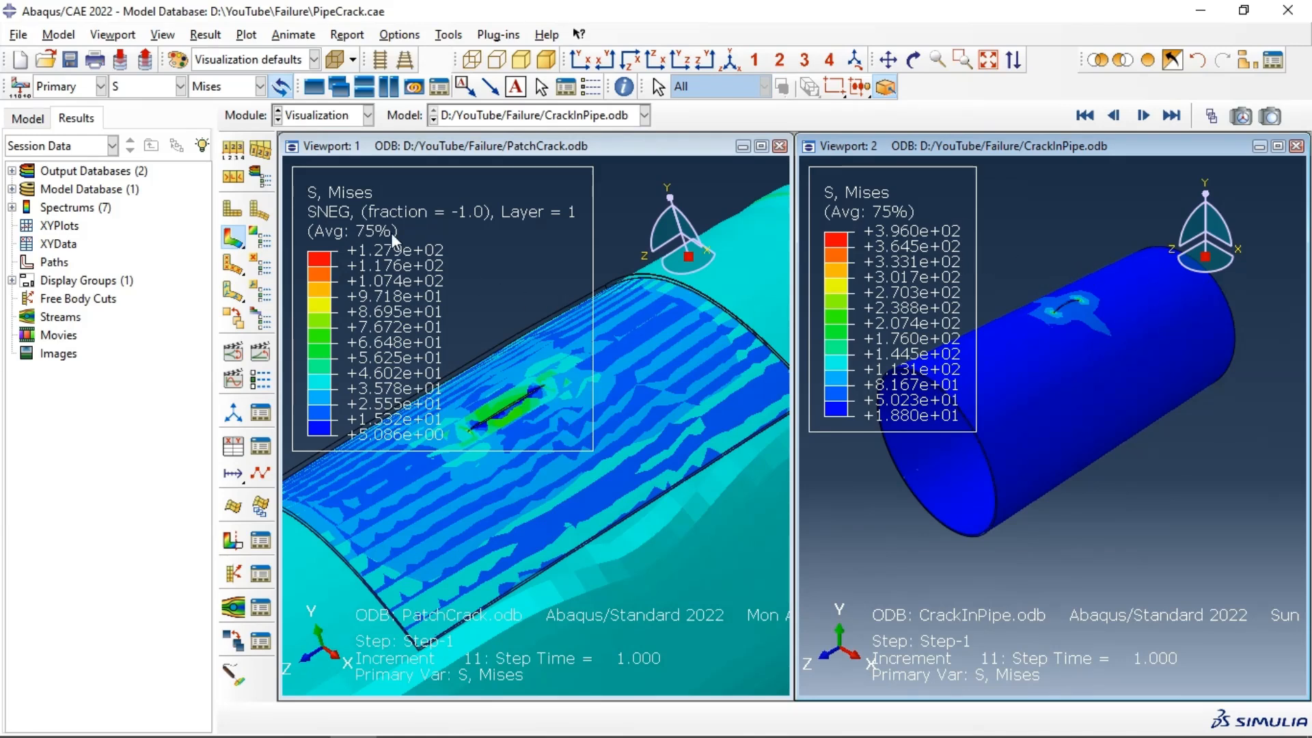
pyautogui.click(326, 115)
pyautogui.click(667, 146)
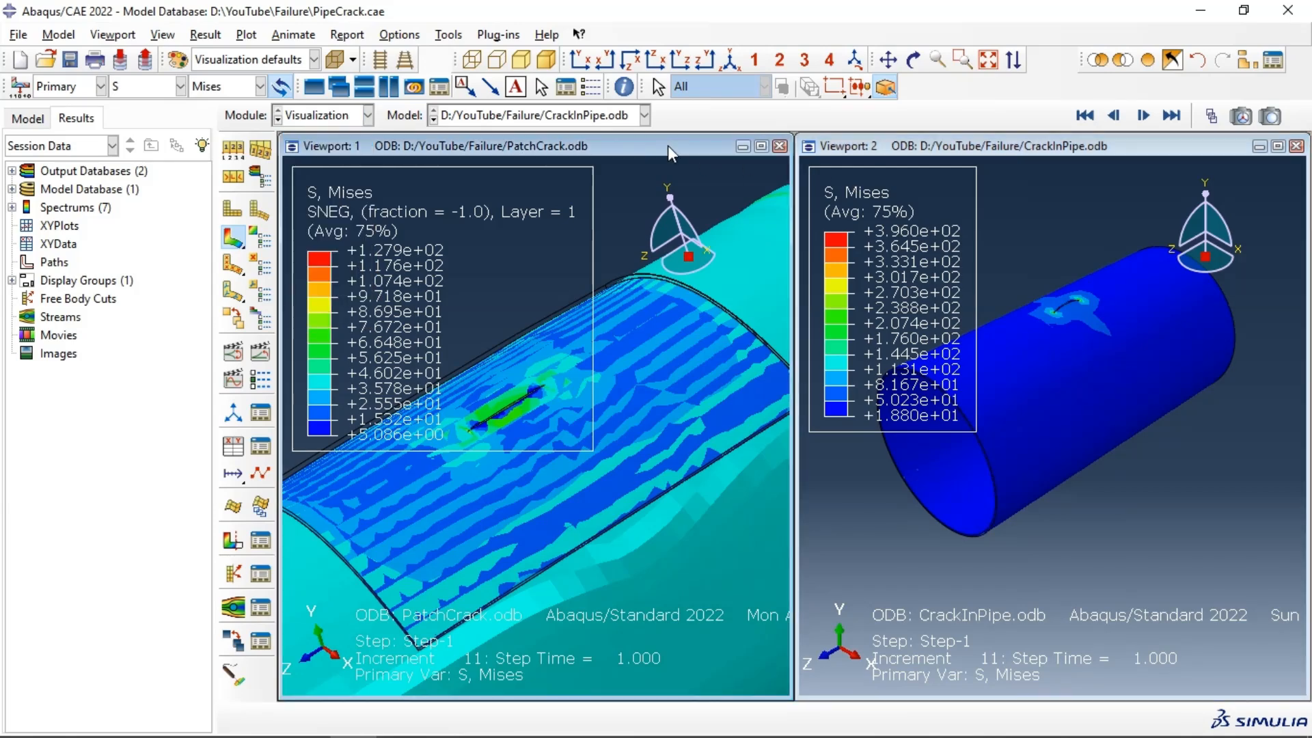
pyautogui.click(315, 115)
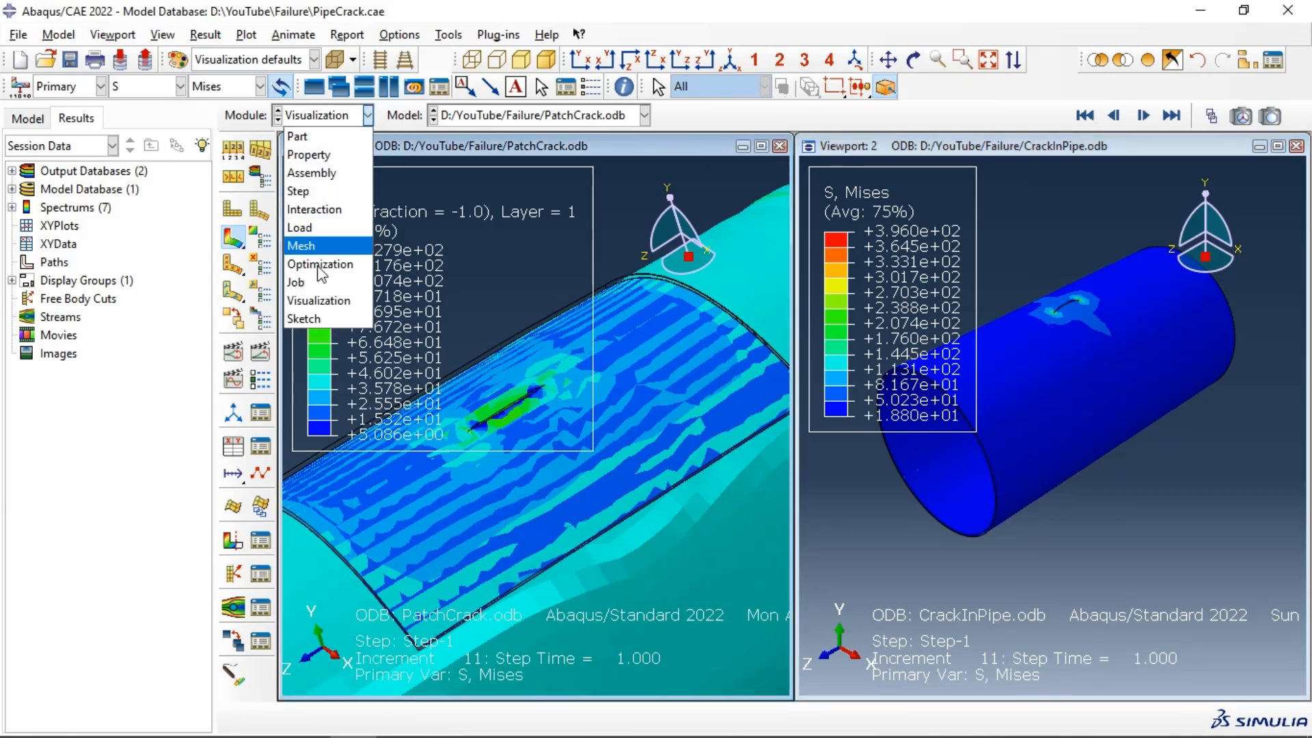
pyautogui.click(317, 287)
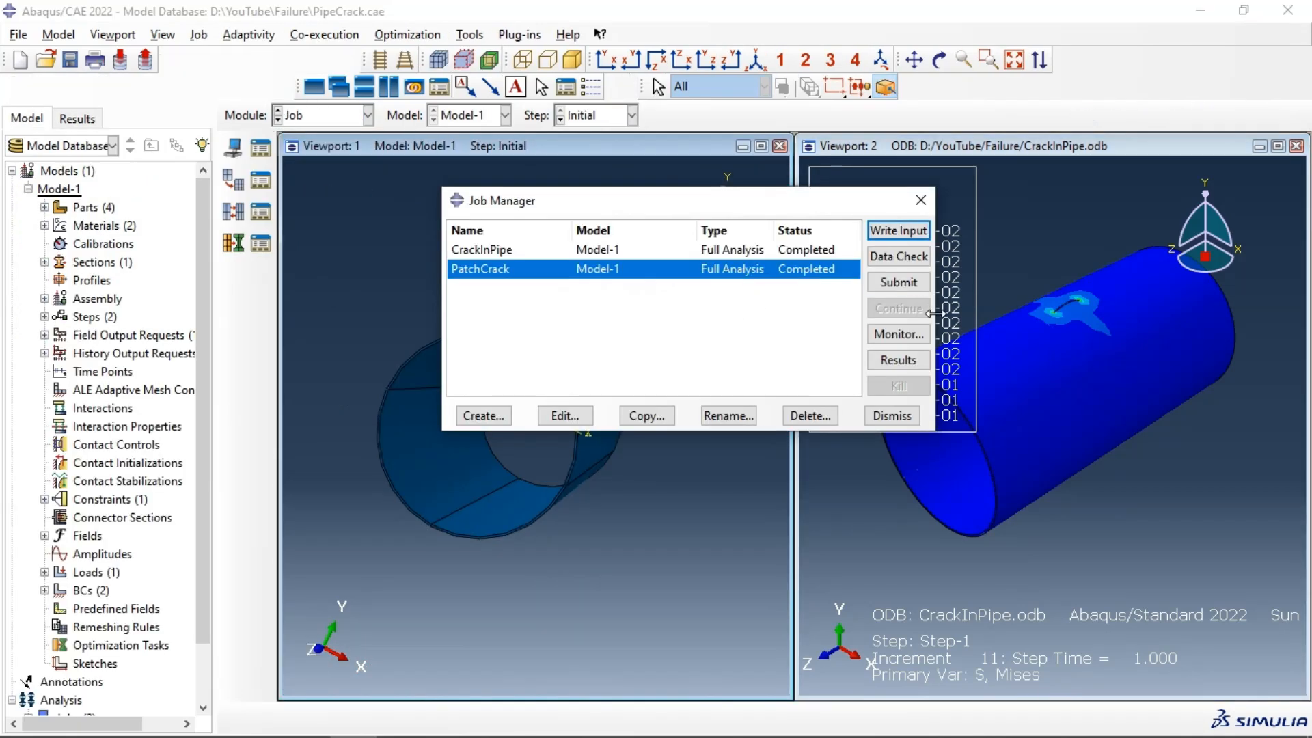
pyautogui.click(901, 335)
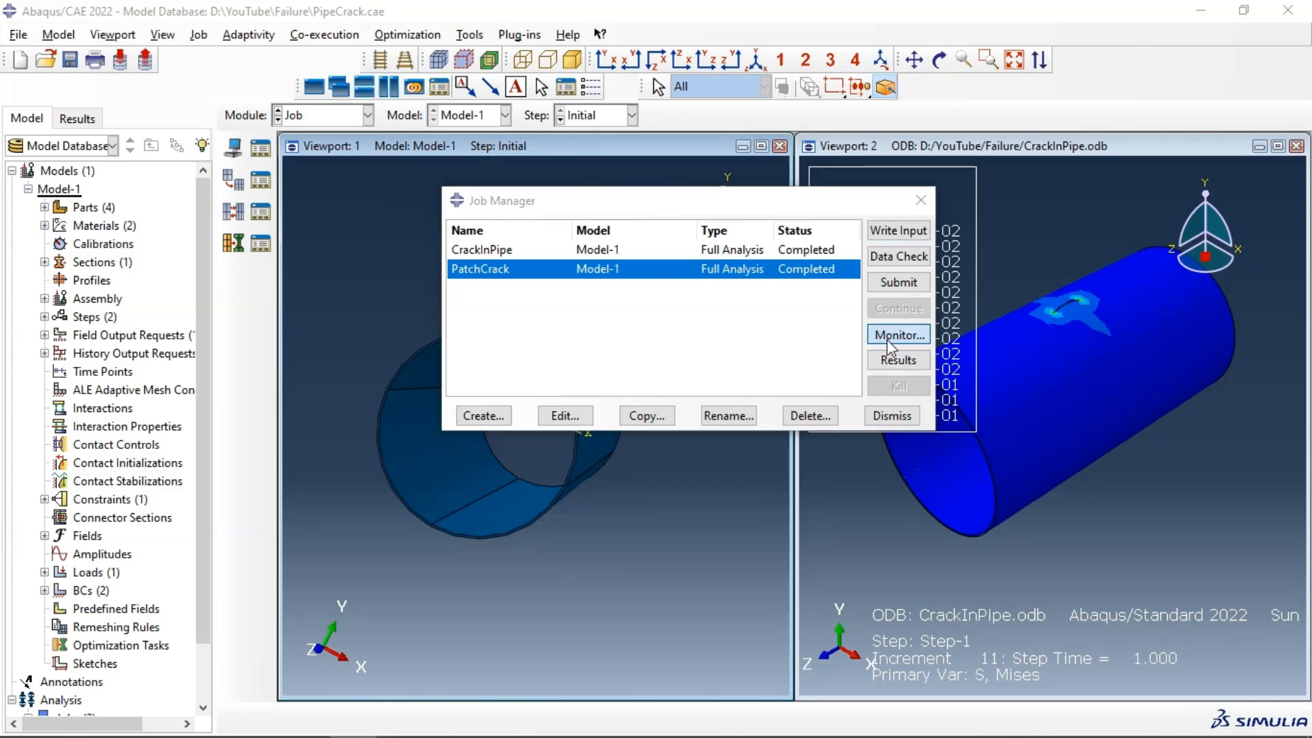
pyautogui.click(254, 313)
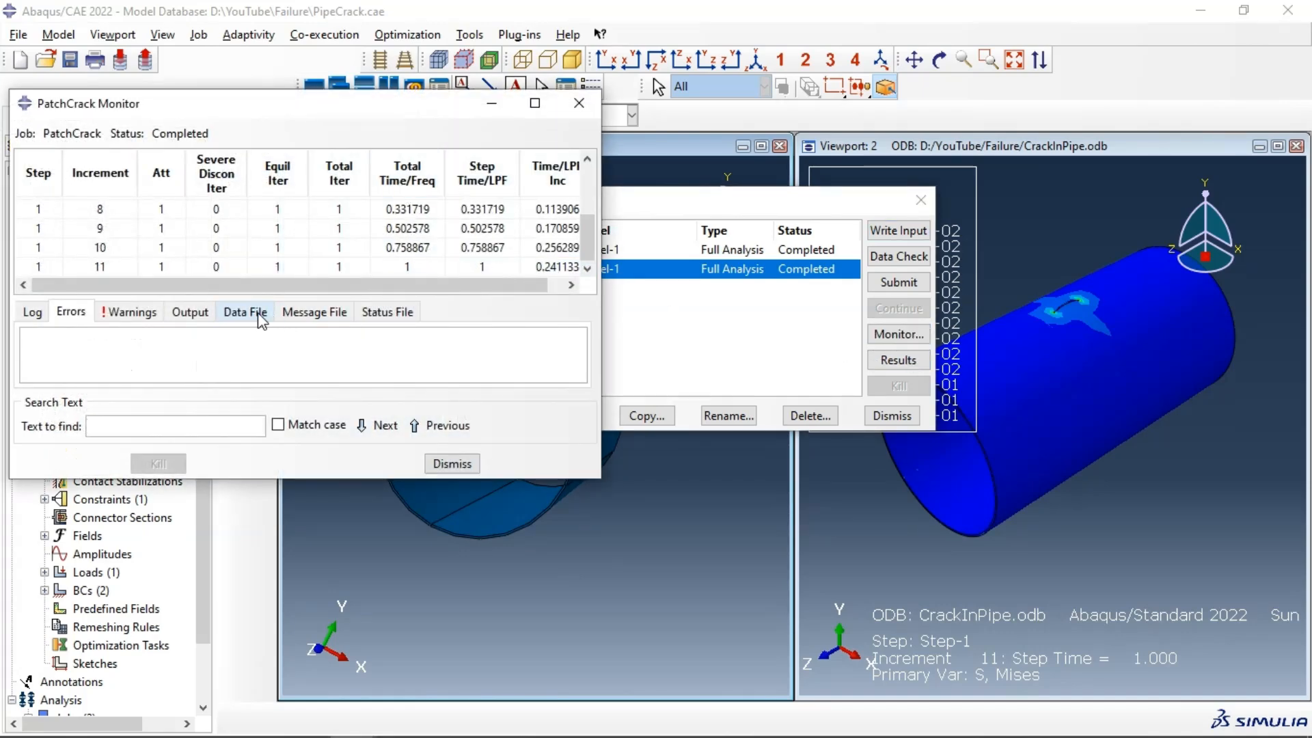
pyautogui.click(536, 104)
# - Examine the J-integral estimates for both cracks across the five contours in the PatchCrack data file
pyautogui.scroll(-15, 580, 313)
pyautogui.scroll(-20, 548, 359)
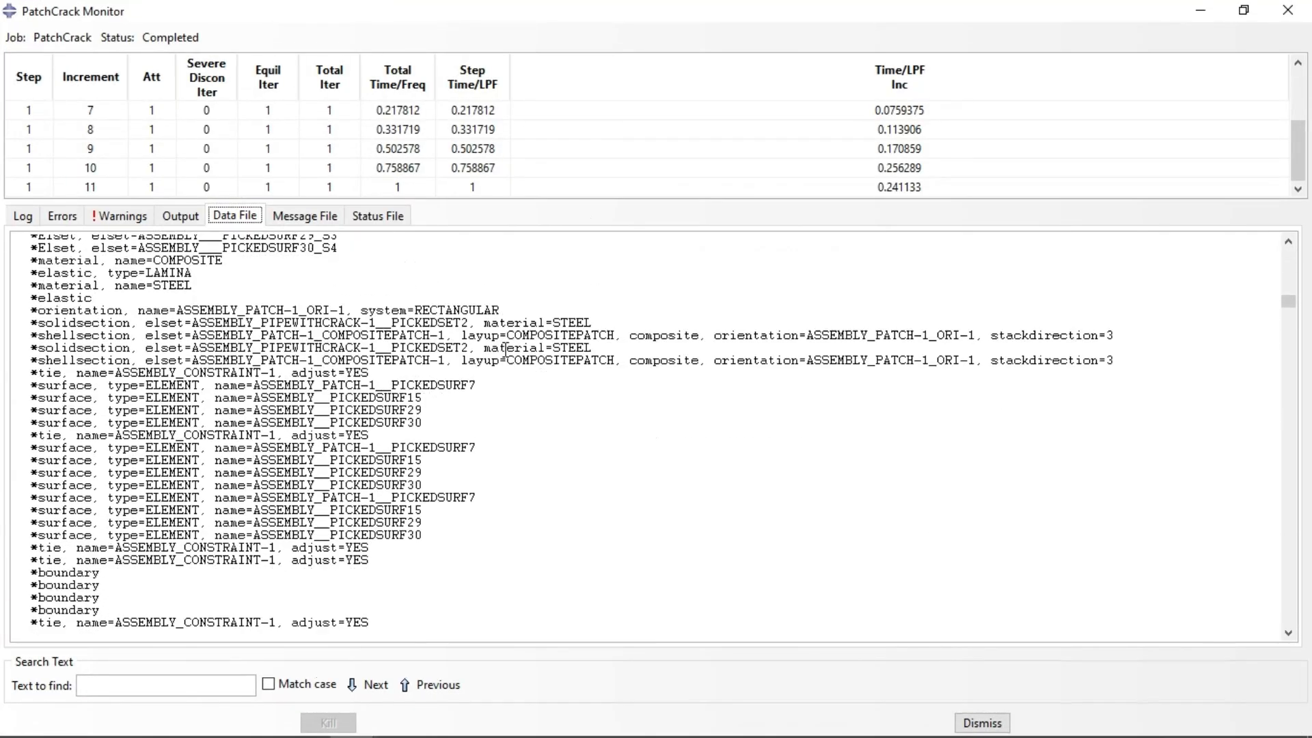
pyautogui.scroll(-20, 509, 376)
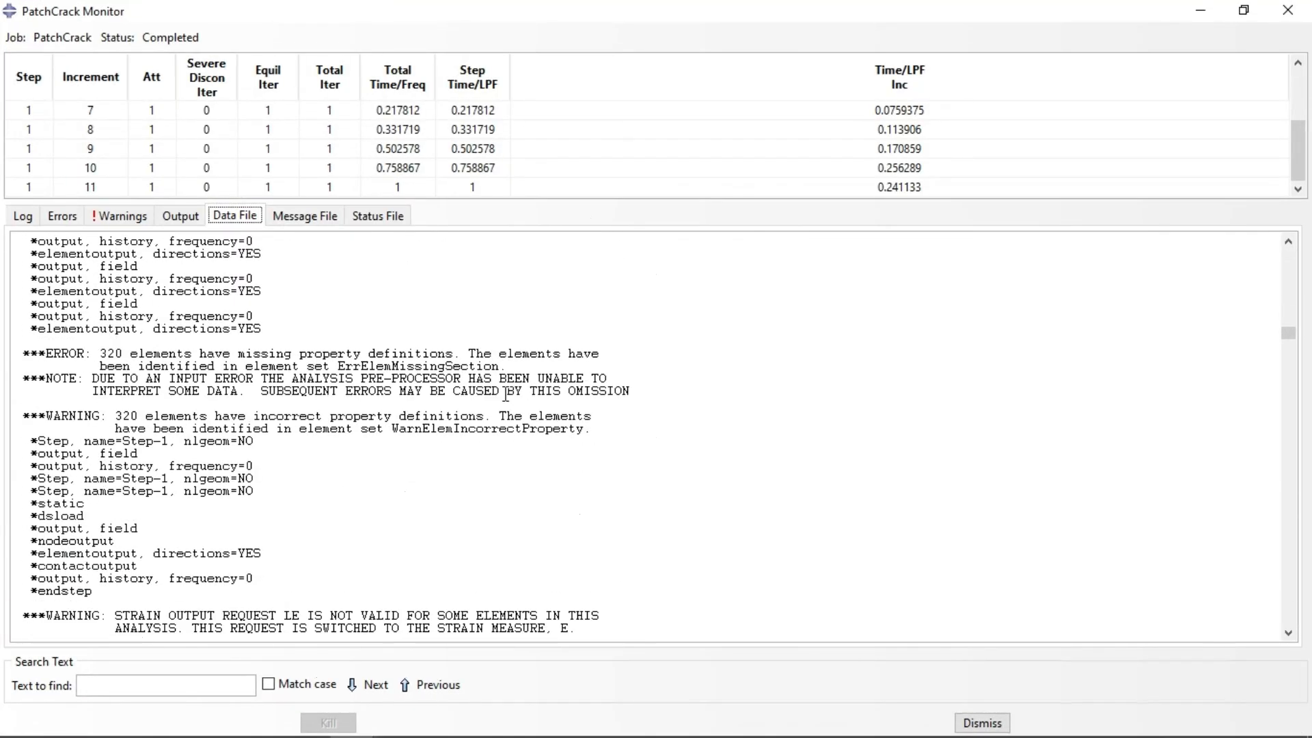
pyautogui.scroll(-20, 501, 398)
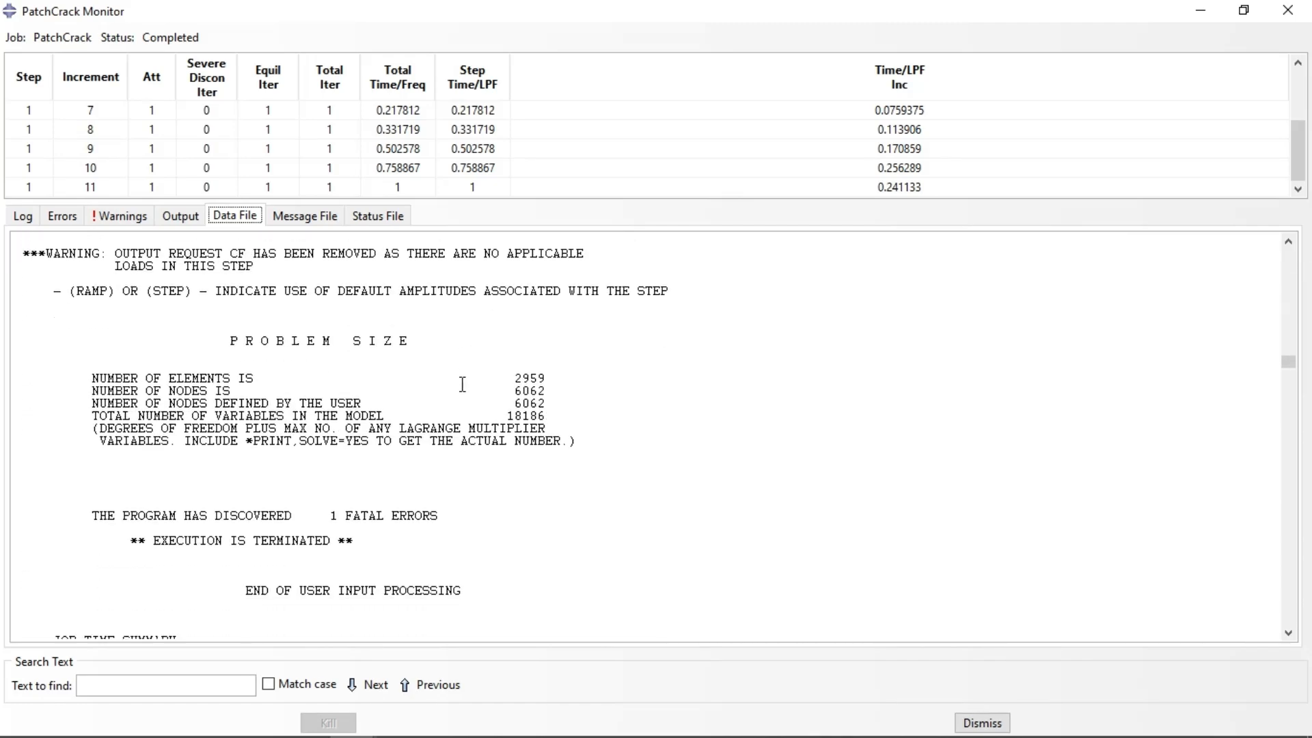
pyautogui.scroll(-15, 410, 393)
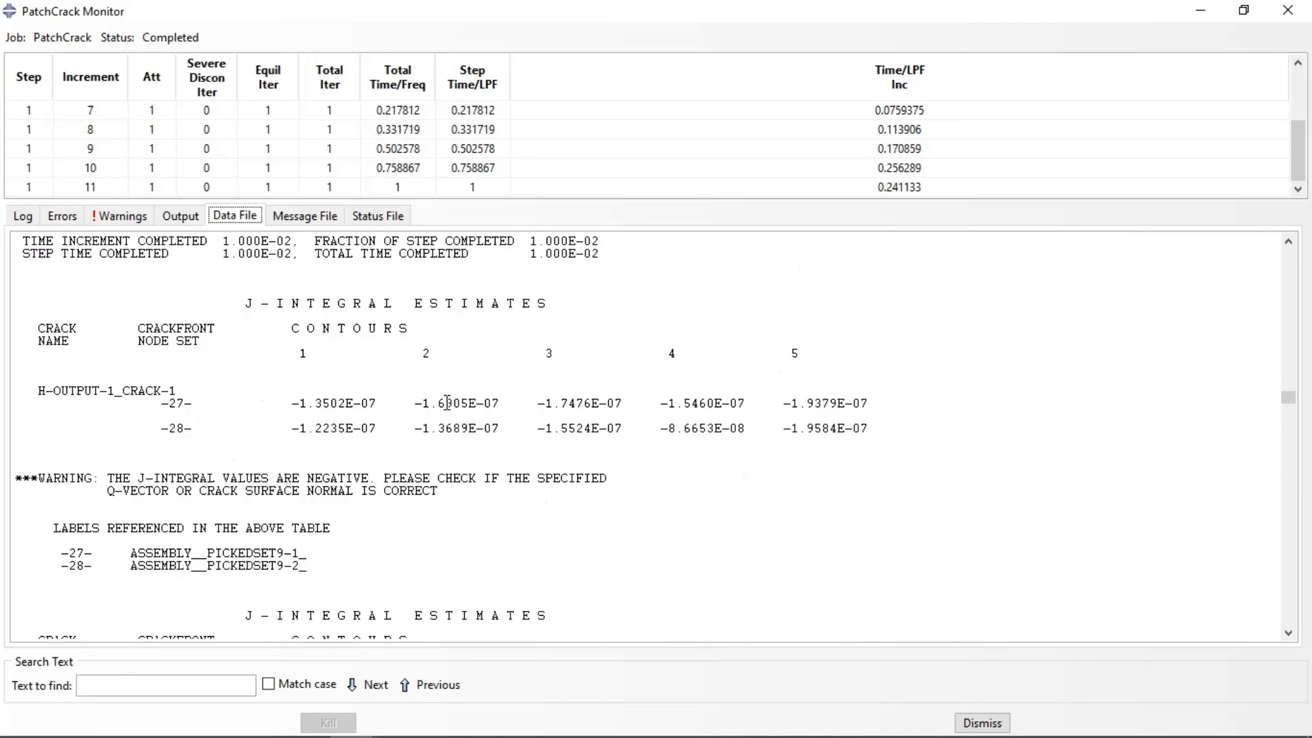
pyautogui.scroll(2, 249, 309)
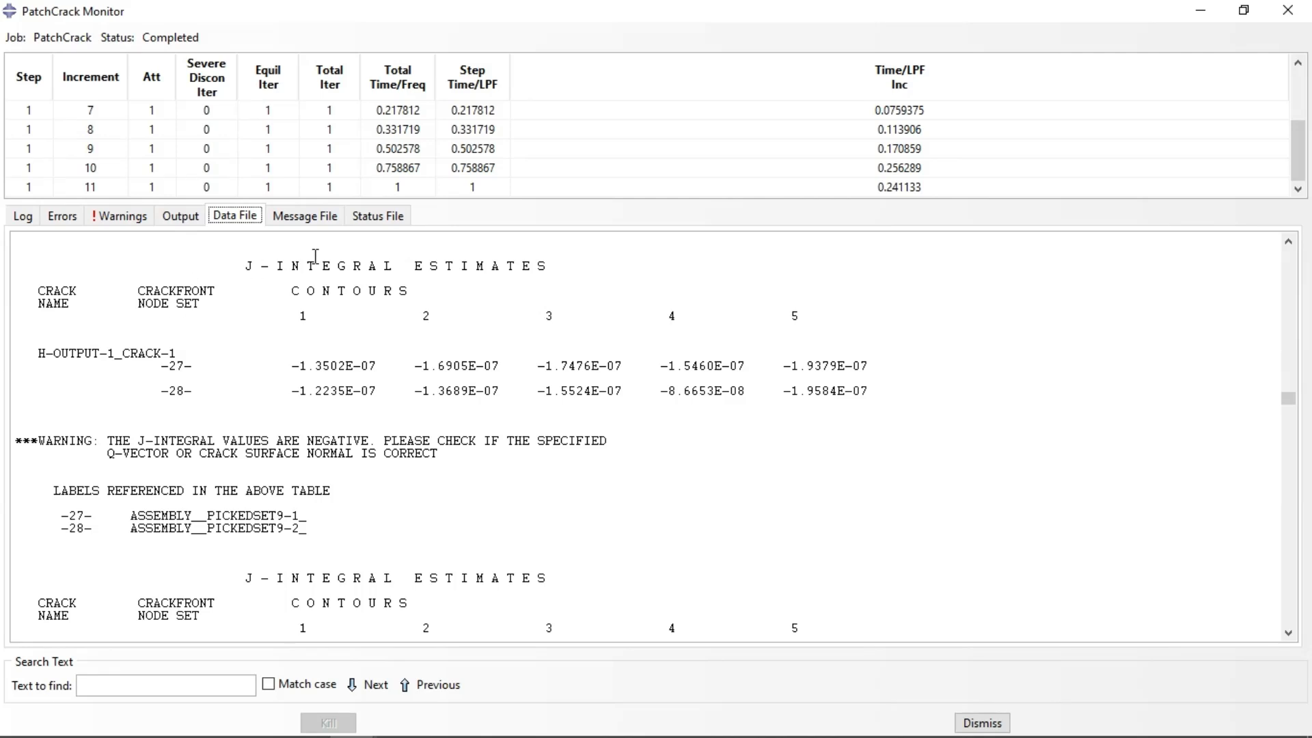
pyautogui.moveTo(249, 265); pyautogui.dragTo(562, 262)
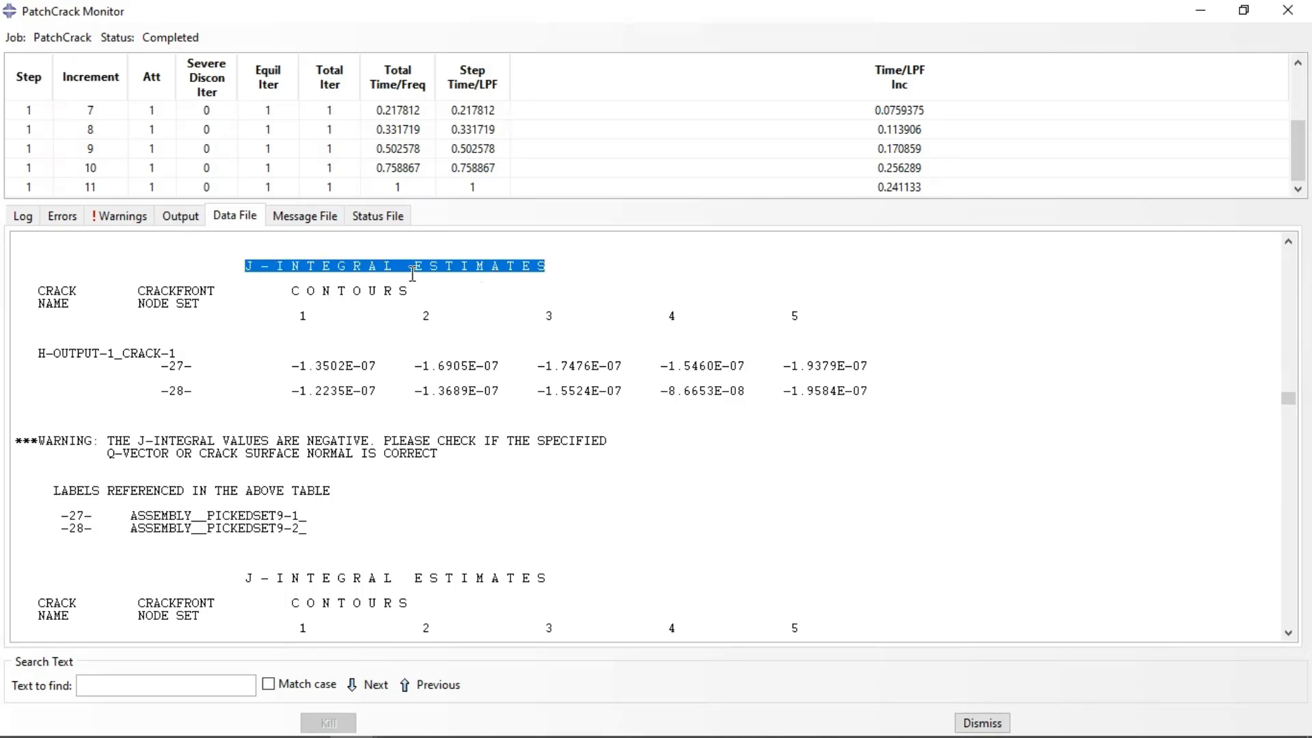
pyautogui.scroll(-3, 293, 332)
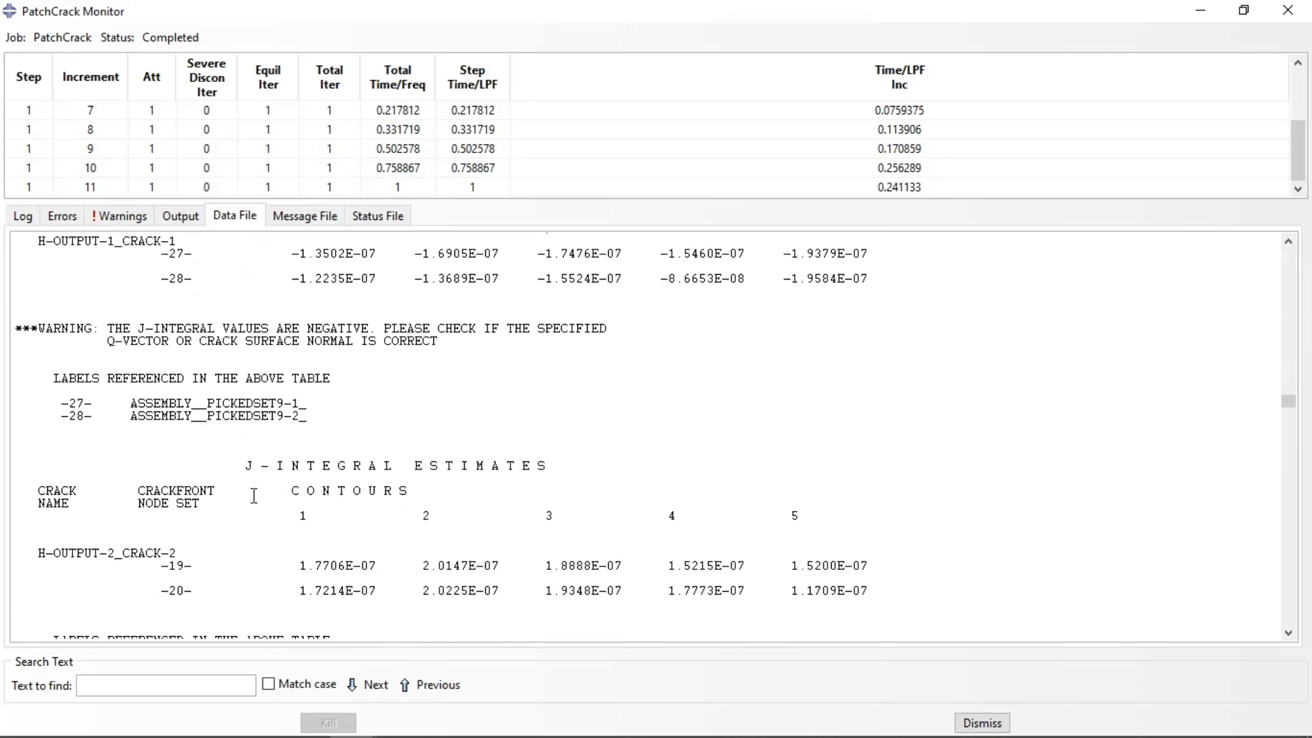
pyautogui.moveTo(186, 553); pyautogui.dragTo(107, 539)
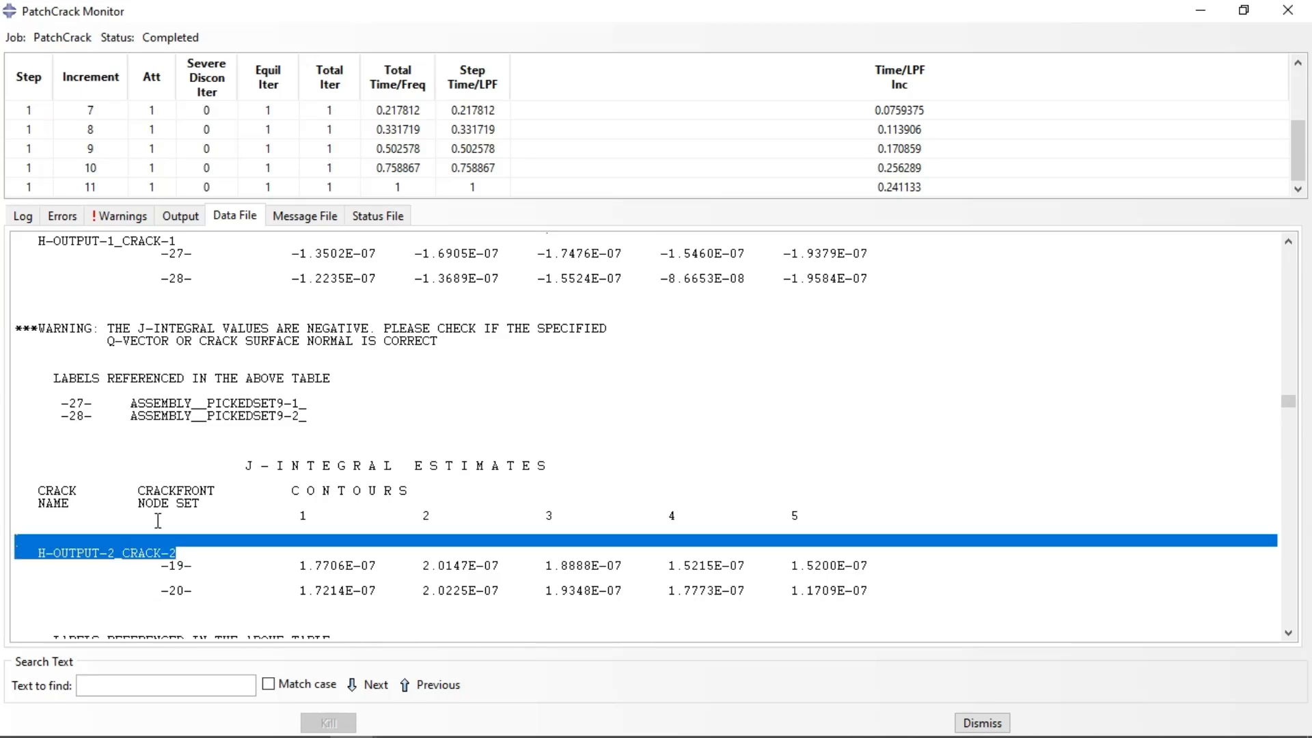
pyautogui.moveTo(278, 514); pyautogui.dragTo(823, 595)
pyautogui.click(738, 477)
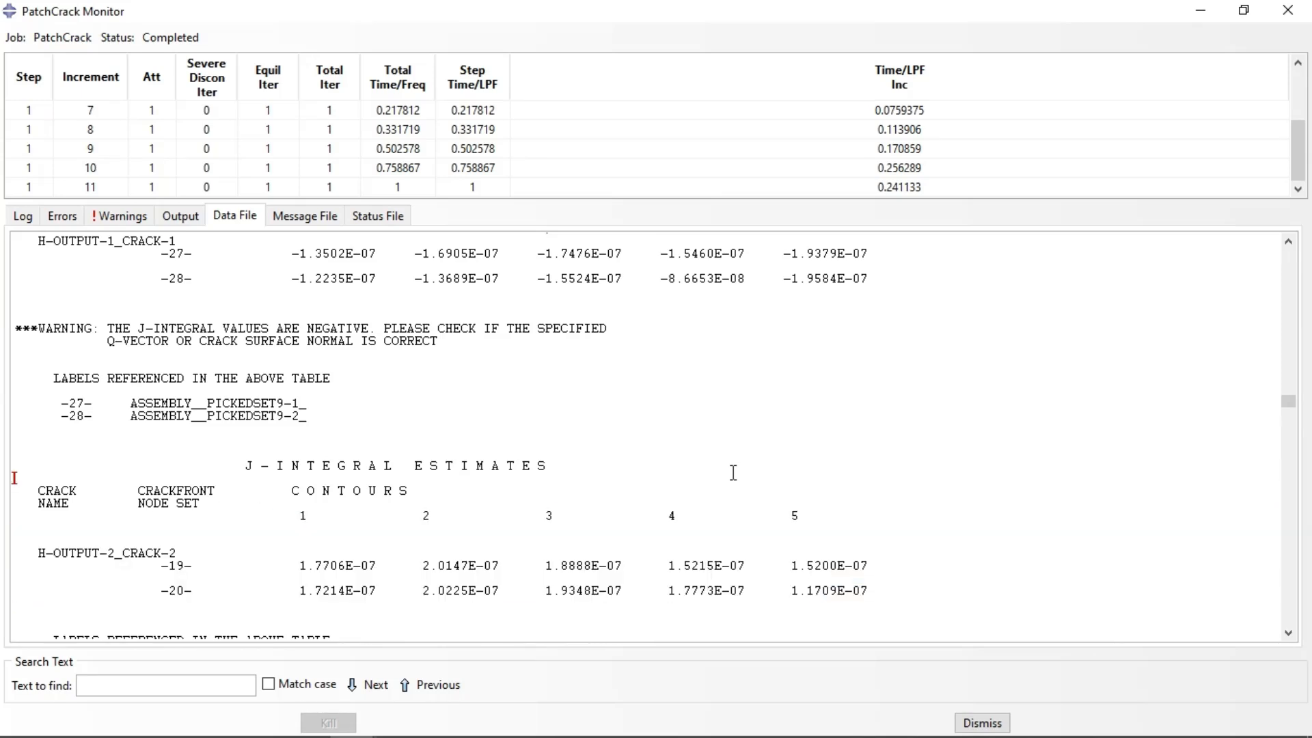
pyautogui.scroll(1, 643, 377)
pyautogui.scroll(3, 644, 376)
pyautogui.moveTo(877, 430); pyautogui.dragTo(3, 334)
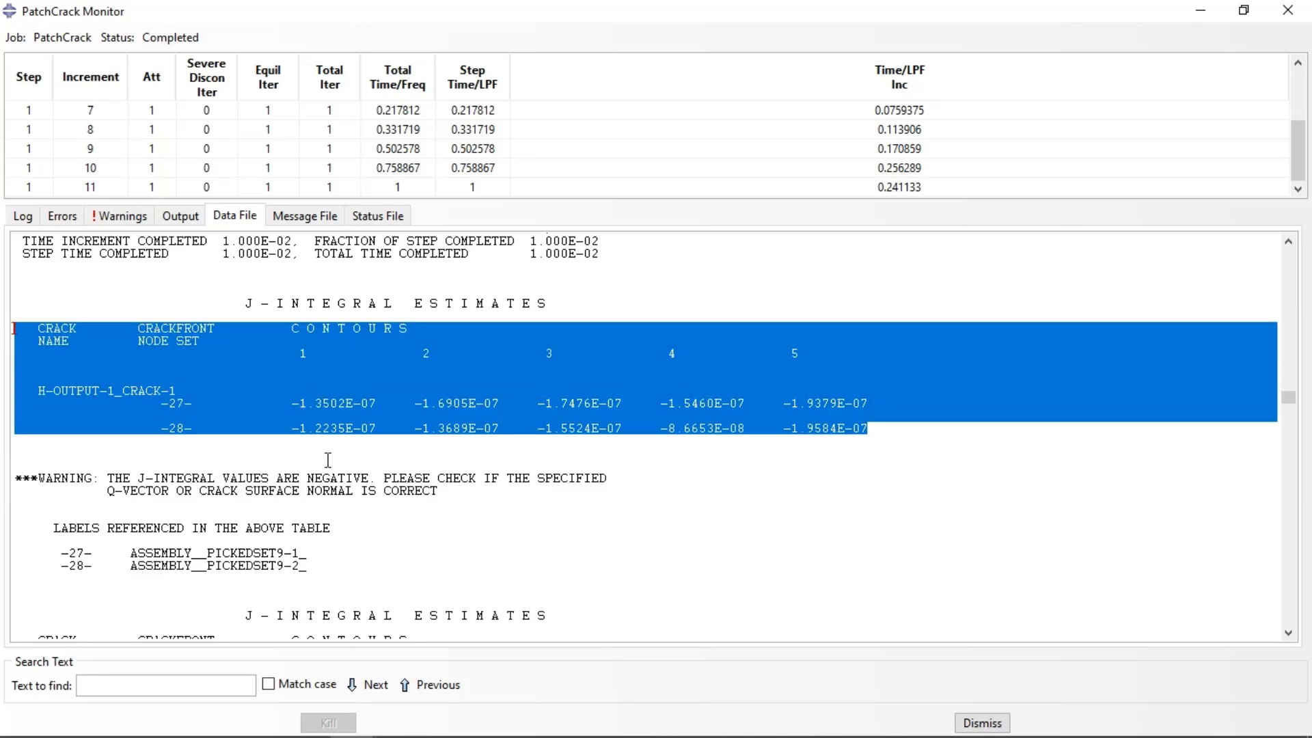
pyautogui.click(482, 463)
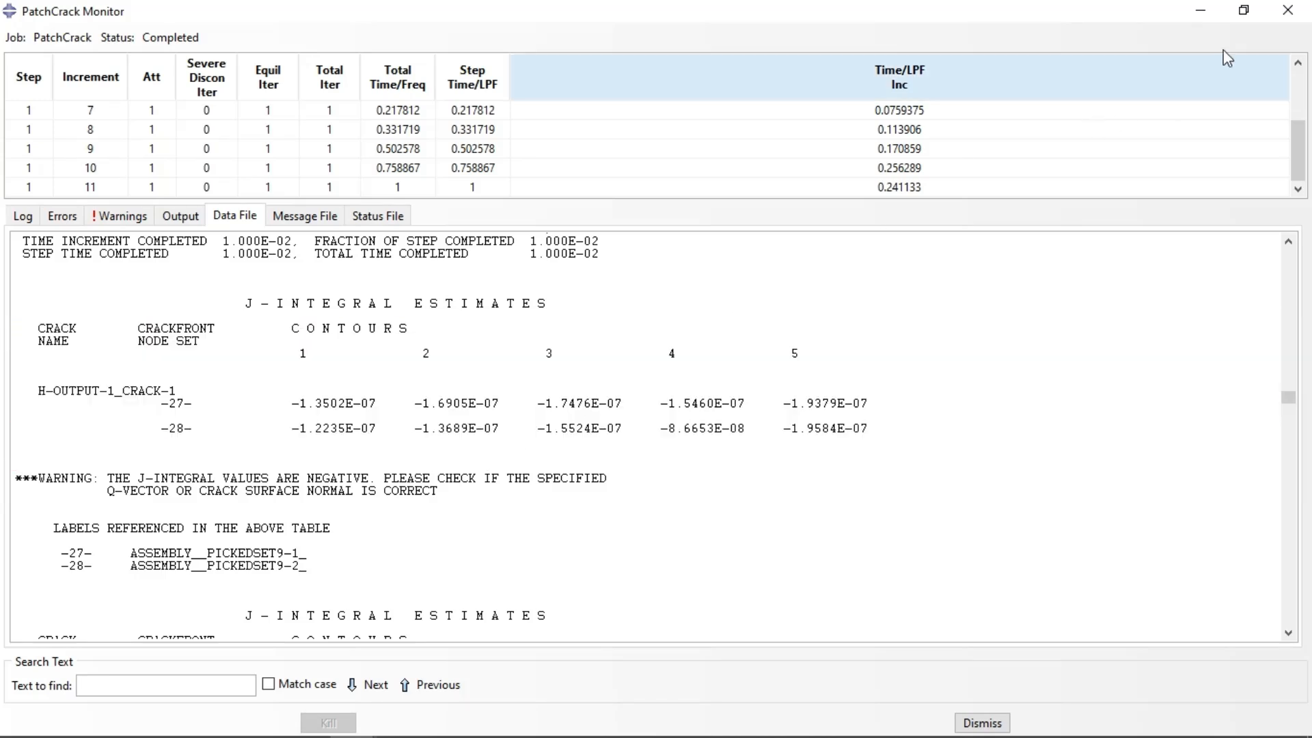
# - Put the job monitor away and display the PatchCrack job's results again beside the CrackInPipe results
pyautogui.click(1201, 11)
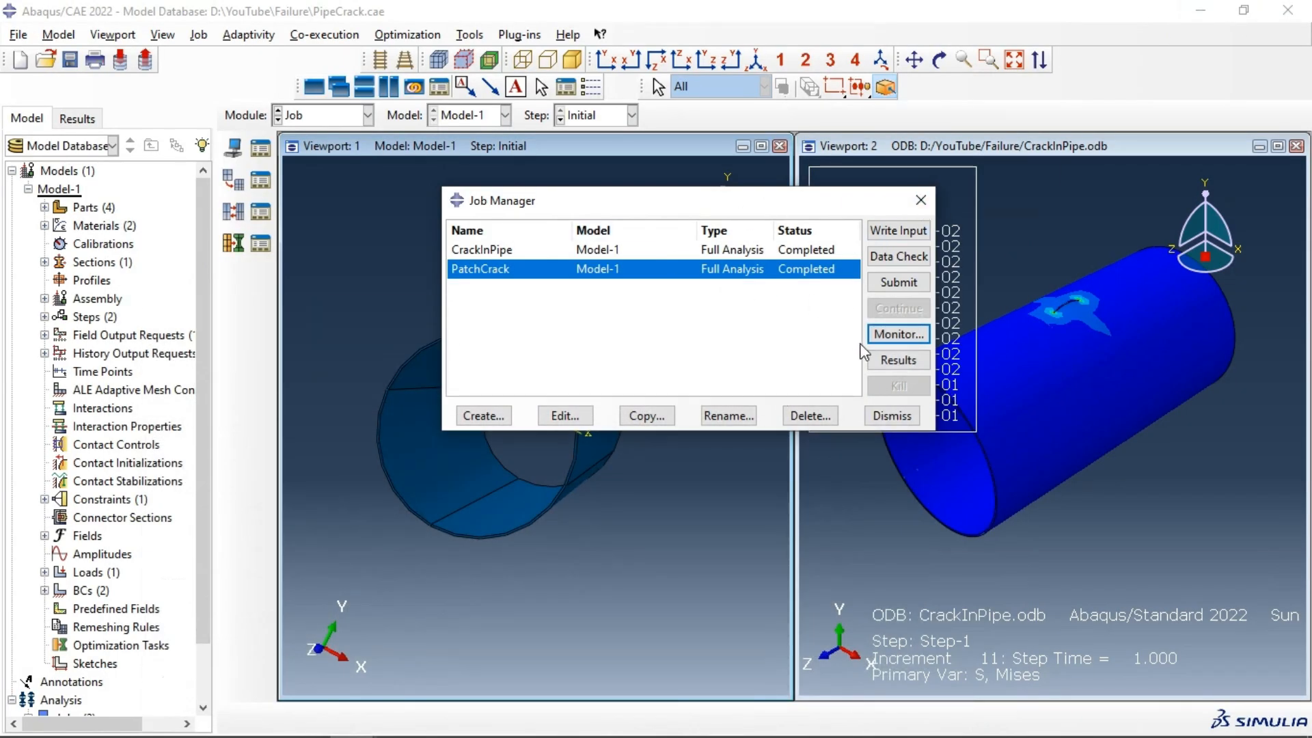
pyautogui.click(898, 360)
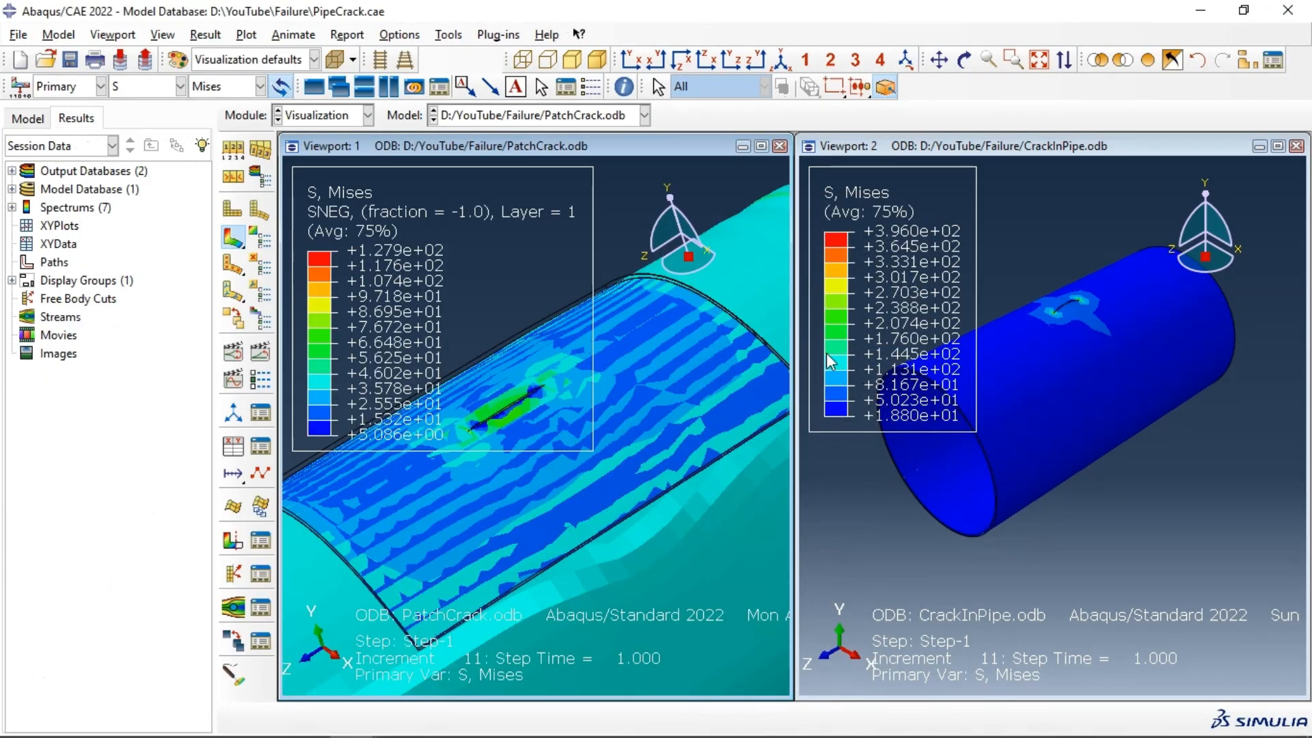